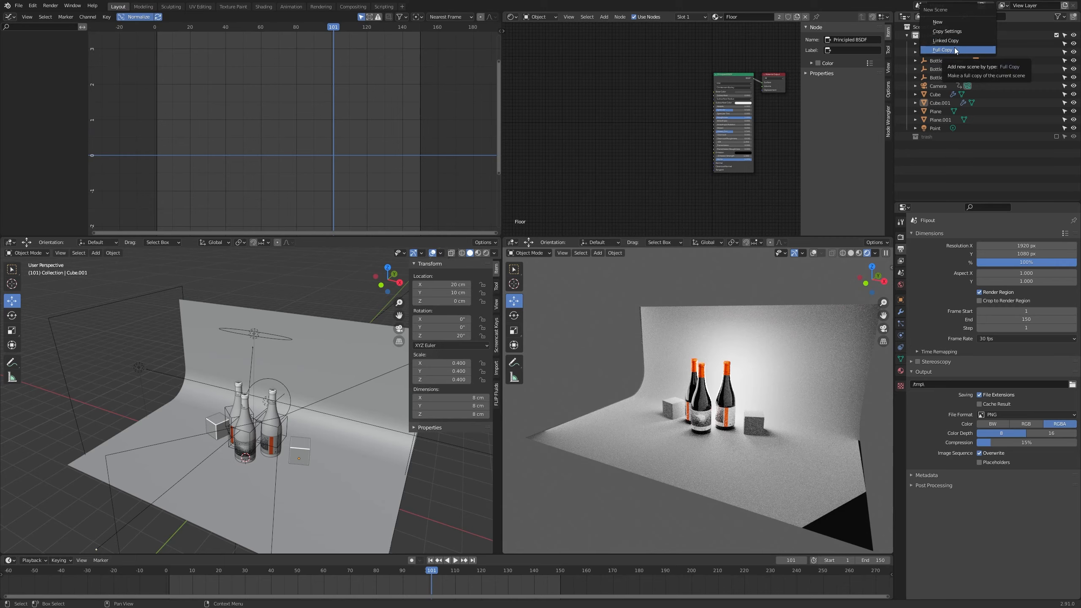
Create a full copy of the Flipout scene and name the new scene Float
click(955, 51)
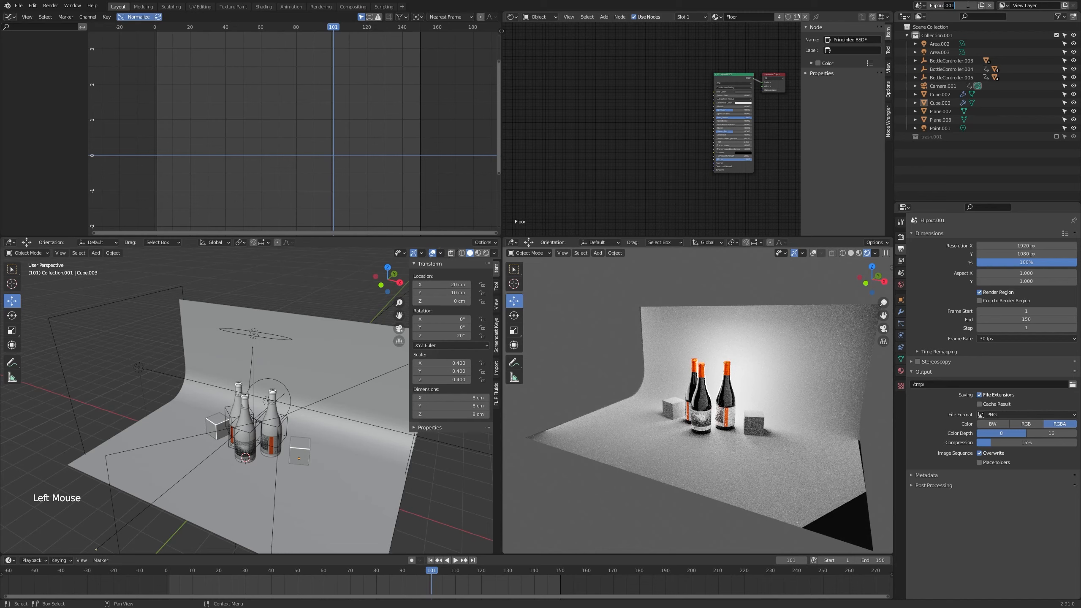
key(BackSpace)
key(BackSpace)
key(BackSpace)
text(Float)
key(Return)
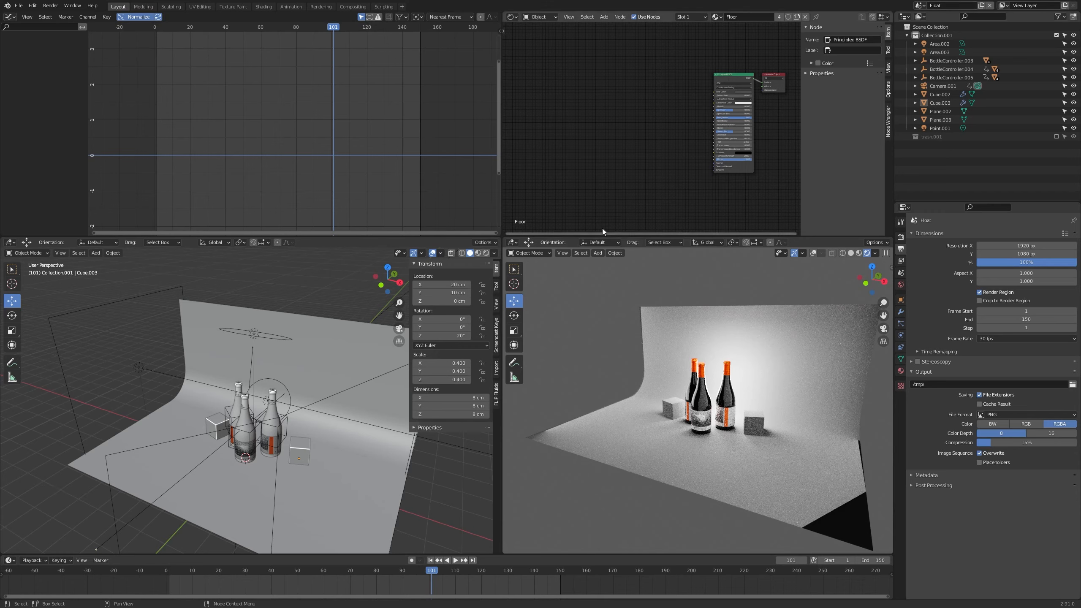
Change the first colour stop of the ColorRamp in the front bottle's foil material to teal
scroll(298, 404, down, 2)
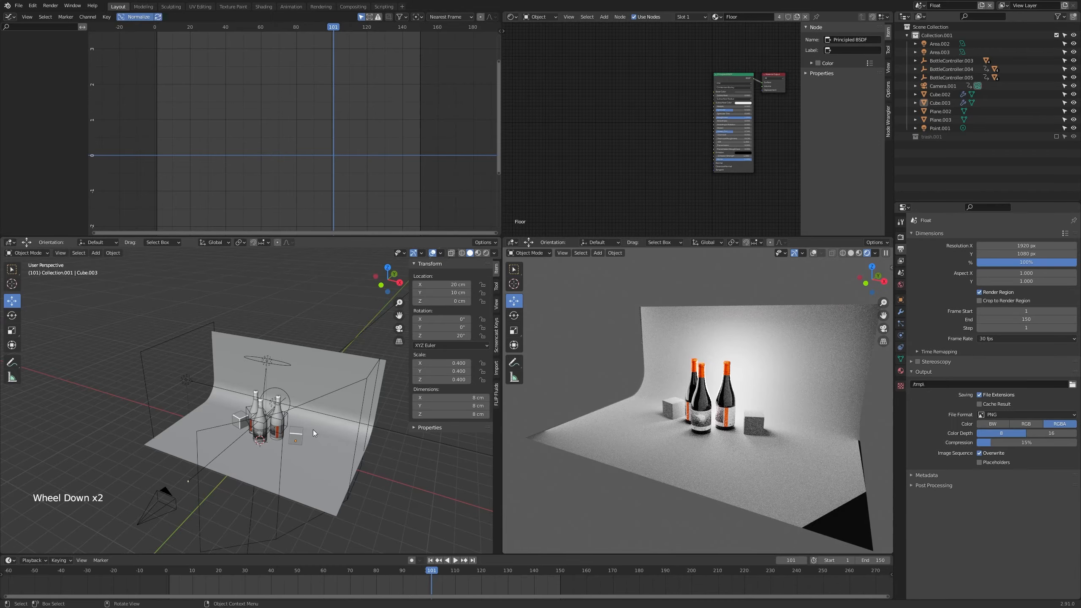
scroll(733, 405, up, 6)
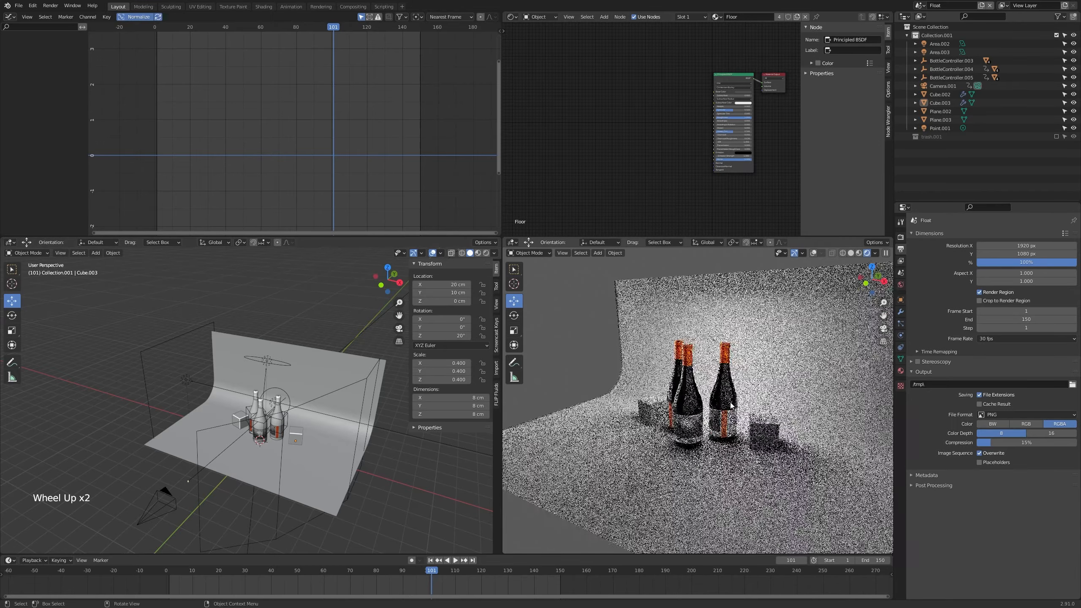
mouse_move(733, 404)
shift+middle_down()
mouse_move(708, 409)
mouse_move(721, 405)
shift+middle_up()
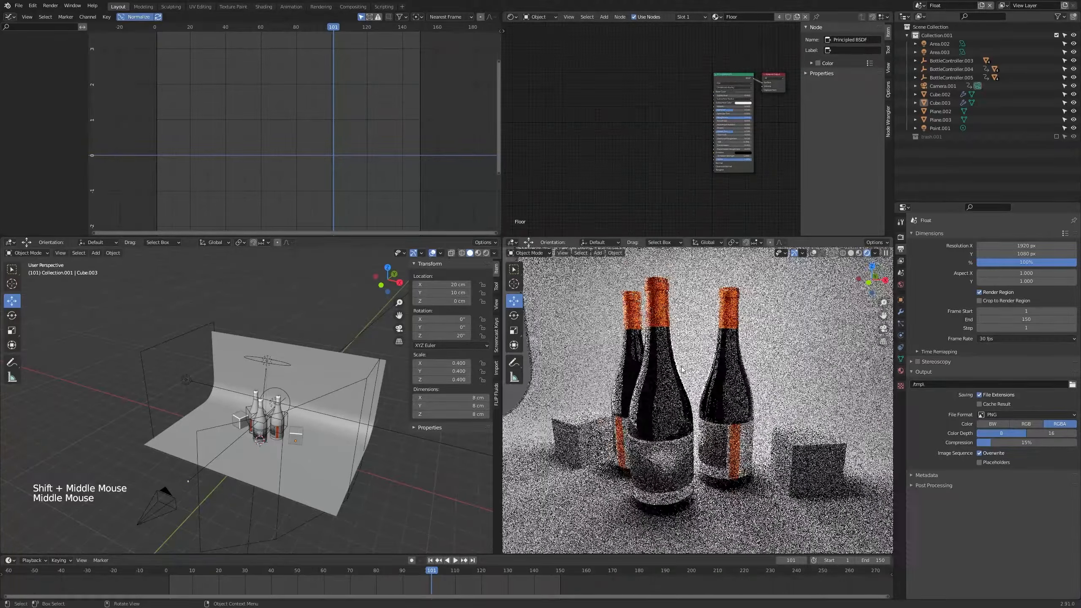
scroll(715, 398, up, 1)
shift+middle_drag(654, 316, 669, 345)
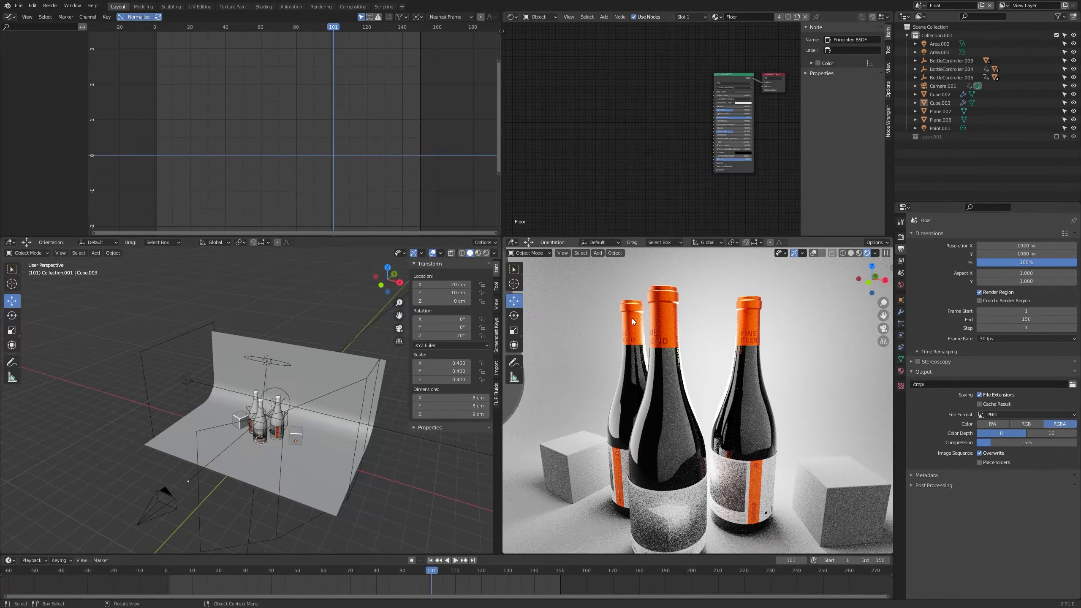
click(663, 302)
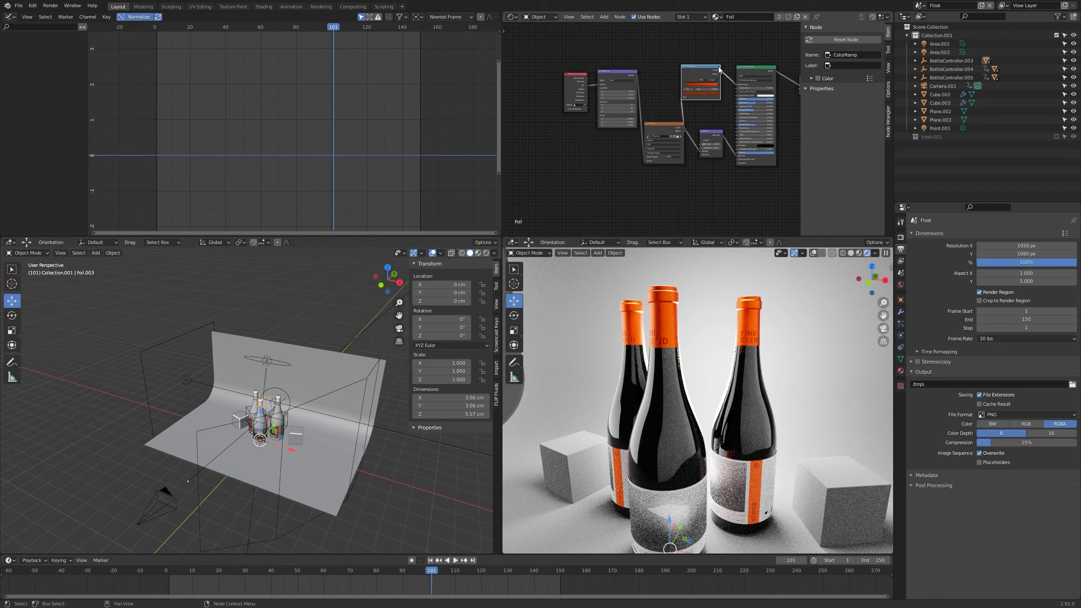
scroll(724, 77, up, 4)
middle_drag(724, 77, 707, 86)
scroll(708, 86, up, 2)
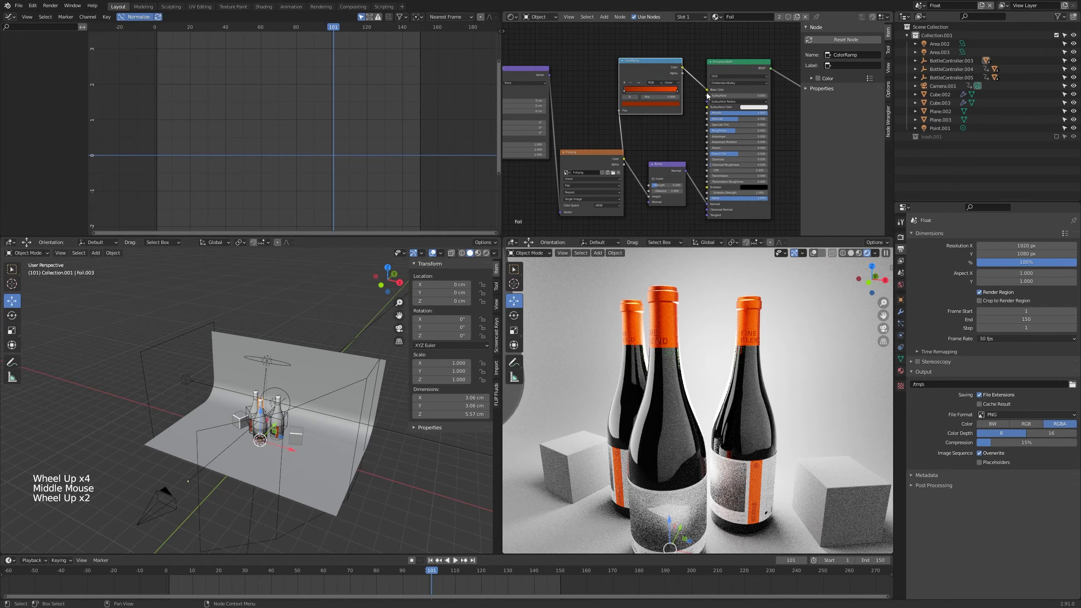
mouse_move(707, 90)
mouse_down()
mouse_move(697, 83)
mouse_move(707, 90)
mouse_up()
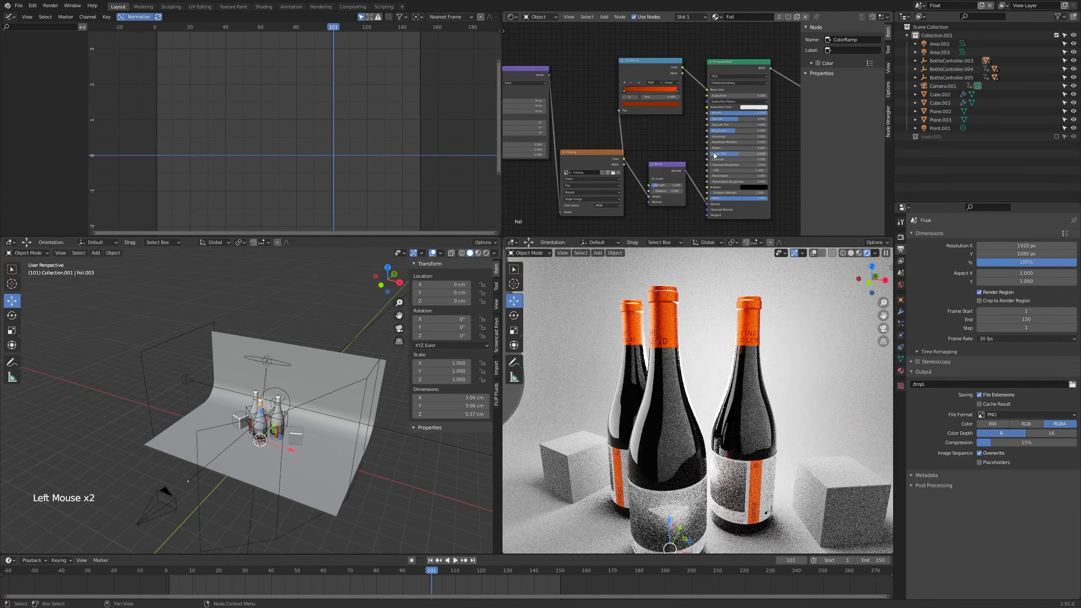
click(632, 91)
click(632, 104)
drag(650, 45, 649, 43)
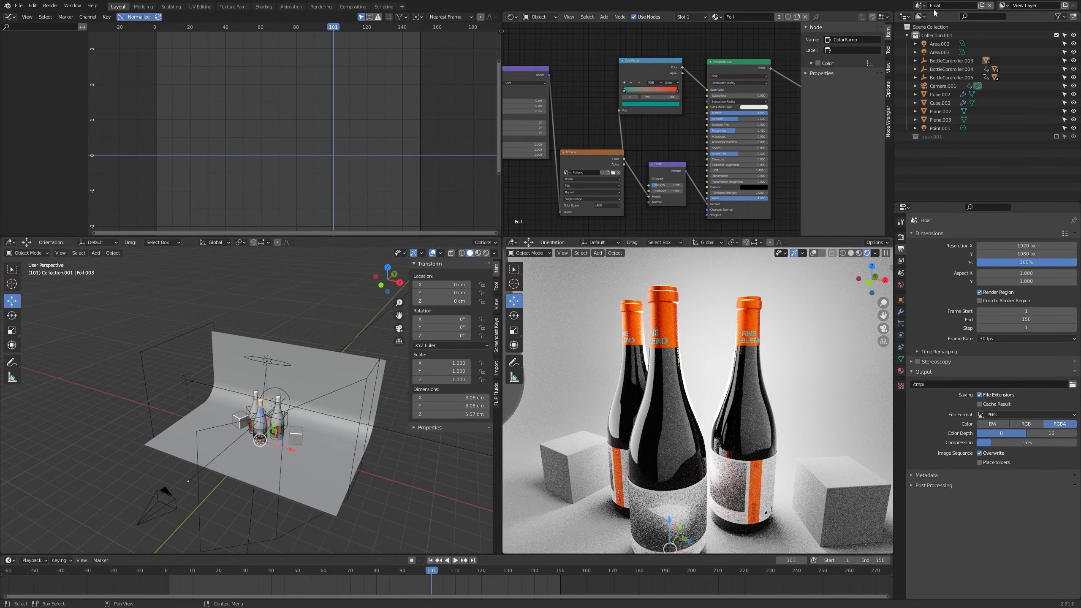
Switch to the Flipout scene to check its foil lettering colour, and return to the Float scene
click(921, 5)
click(928, 18)
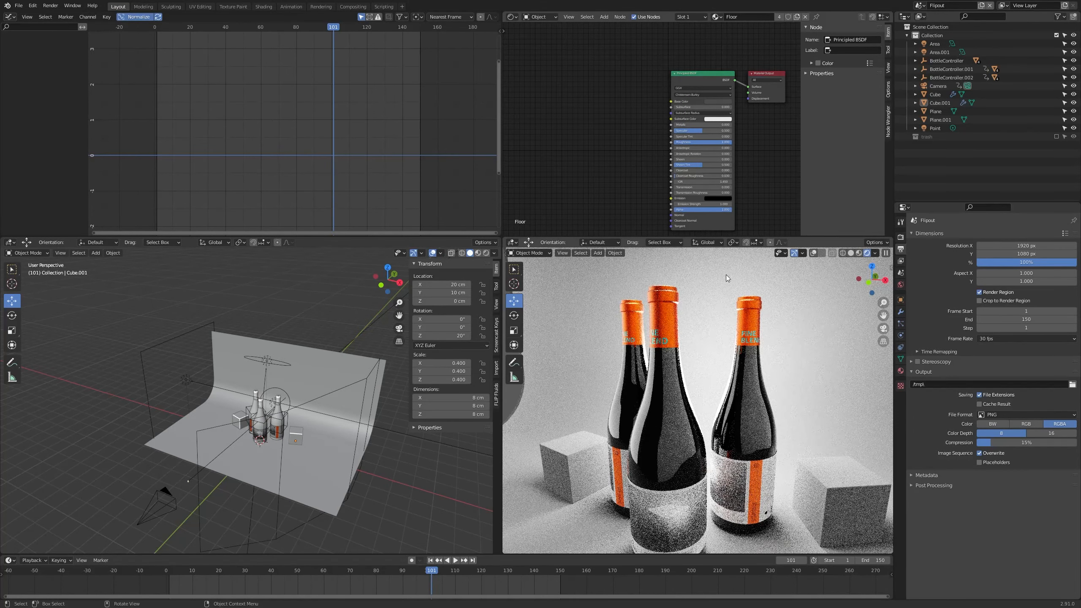
click(922, 6)
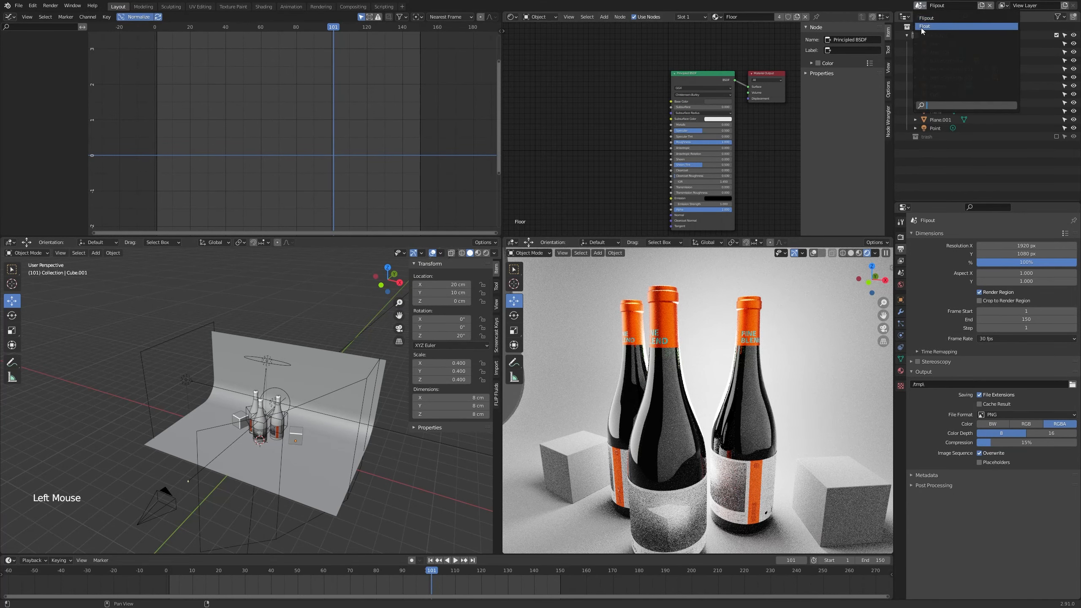
click(930, 27)
Undo the colour change in the foil material
key(ctrl+z)
key(ctrl+z)
key(ctrl+z)
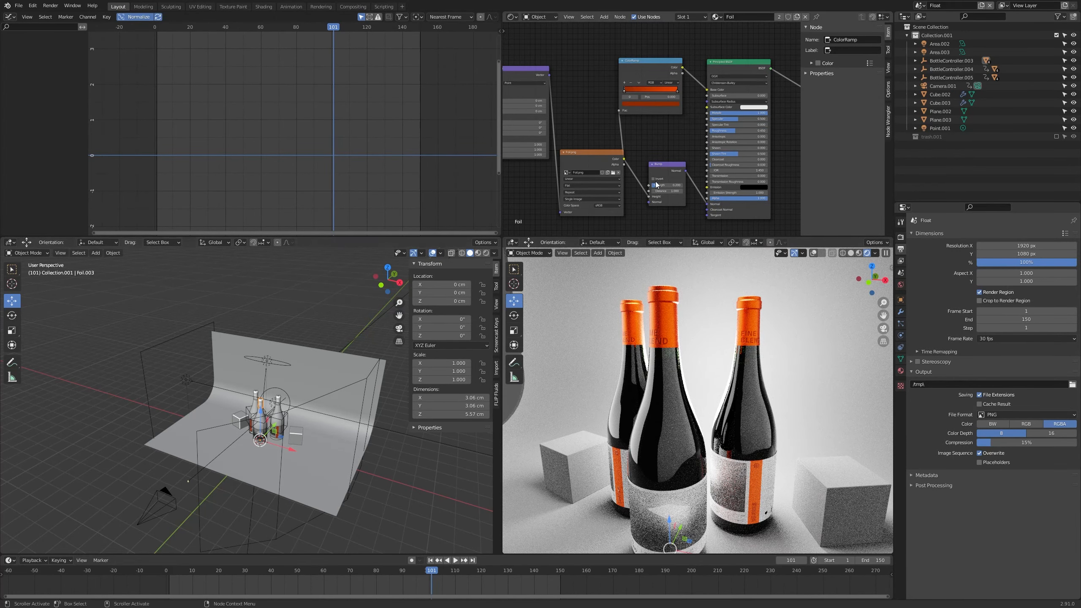
Select each of the three bottles in turn to compare their objects and material nodes
scroll(266, 465, up, 7)
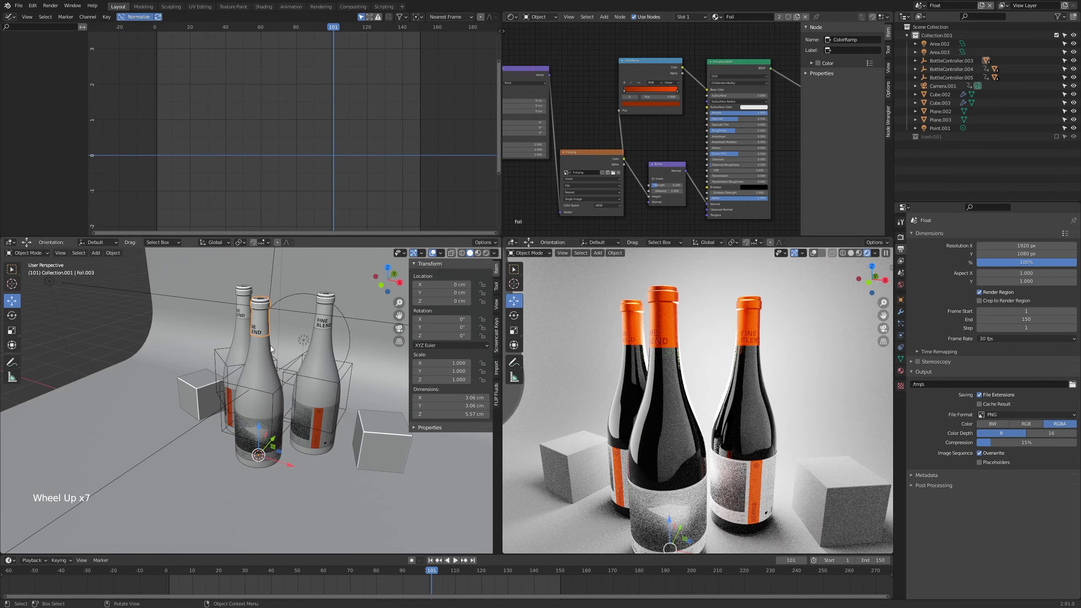
click(263, 364)
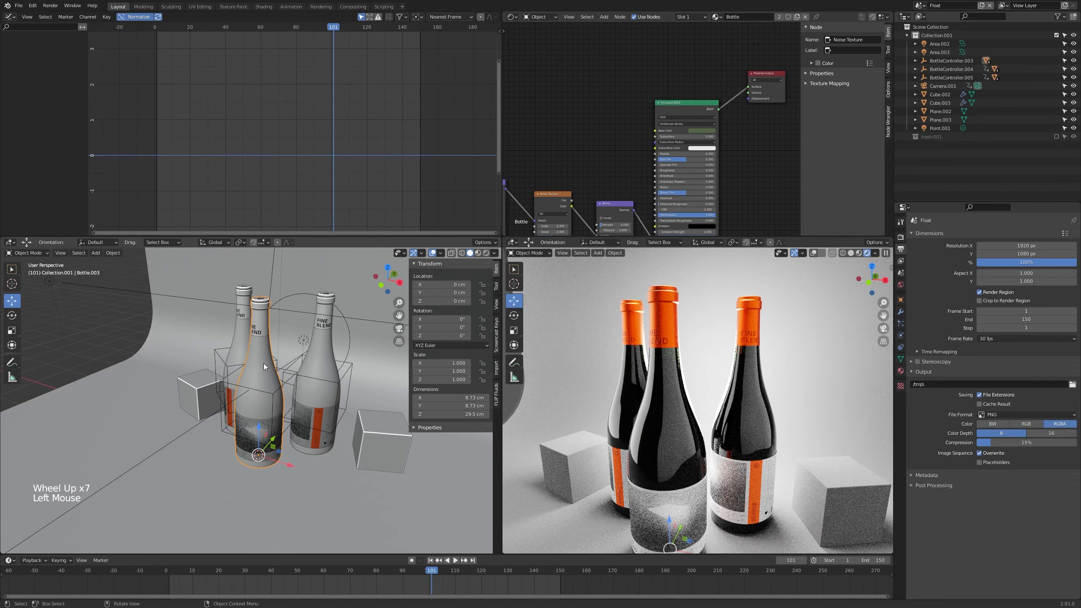
click(324, 358)
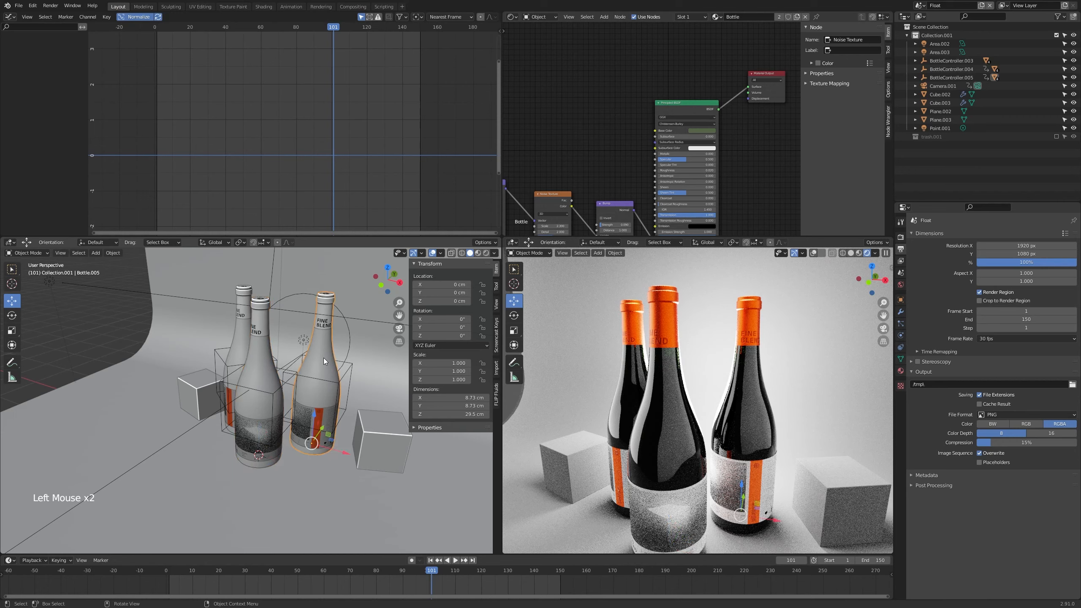
scroll(277, 373, up, 1)
scroll(272, 370, up, 1)
click(207, 333)
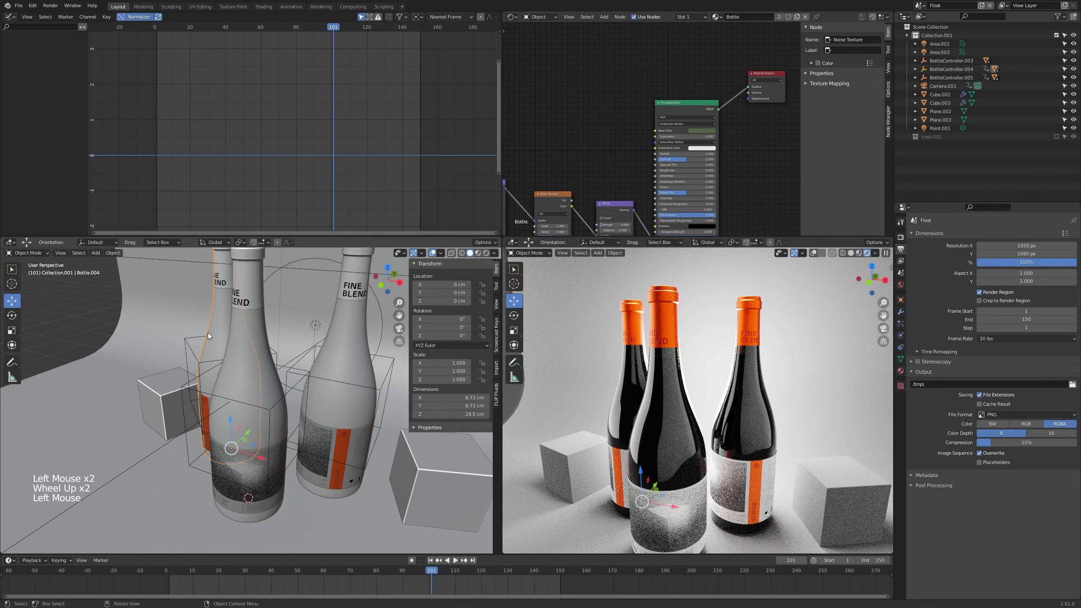
click(271, 362)
click(262, 365)
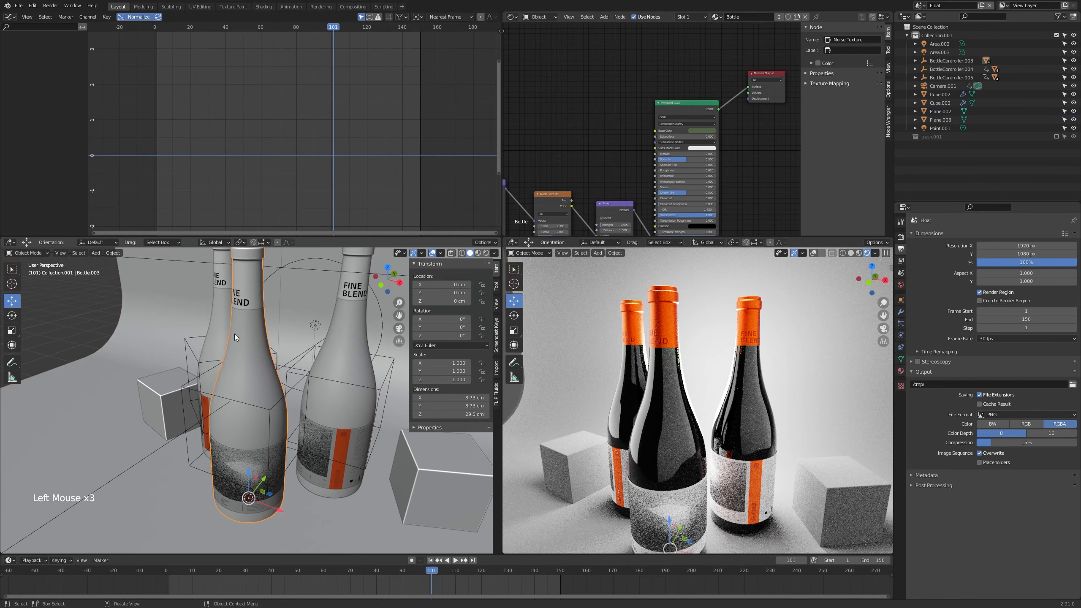
click(919, 6)
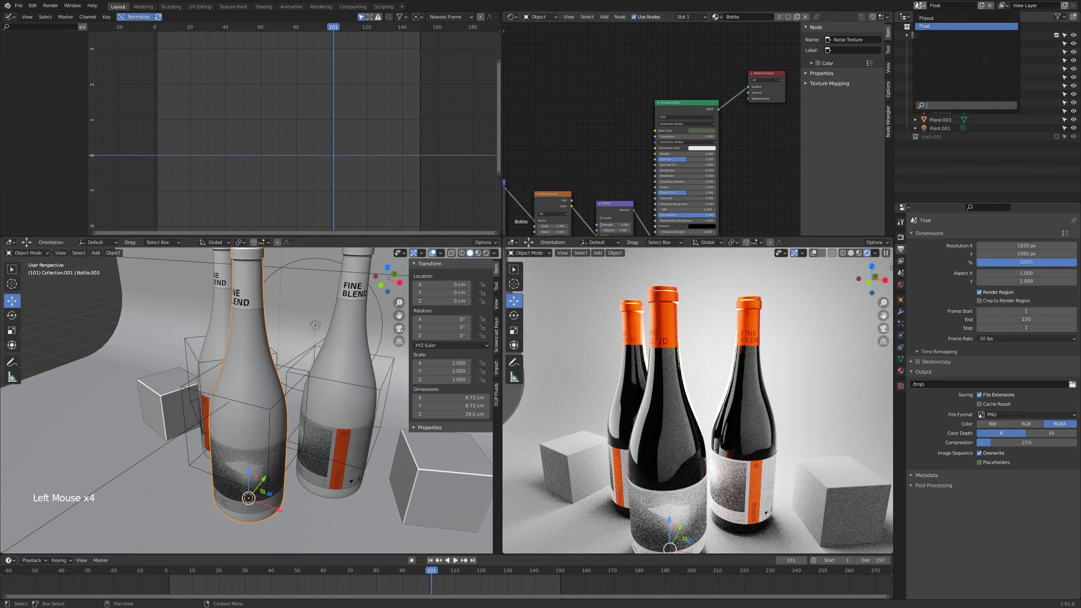
Pull one shoulder vertex of the right-hand bottle's mesh outward by about 15 cm in X and 9 cm in Y
click(336, 369)
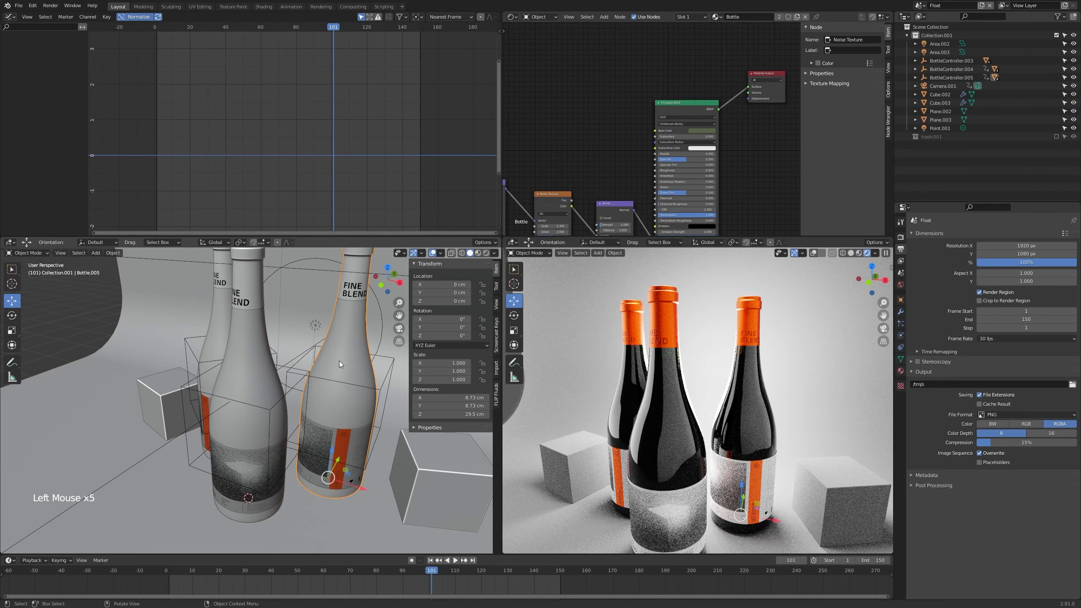
key(Tab)
key(1)
click(351, 376)
shift+middle_drag(381, 403, 369, 406)
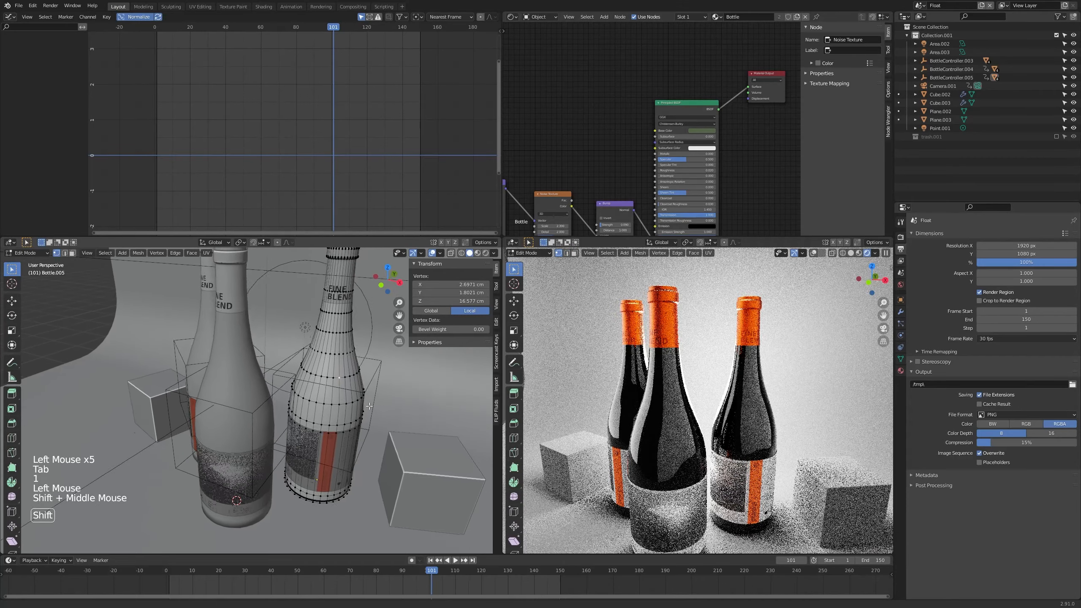
key(g)
click(466, 416)
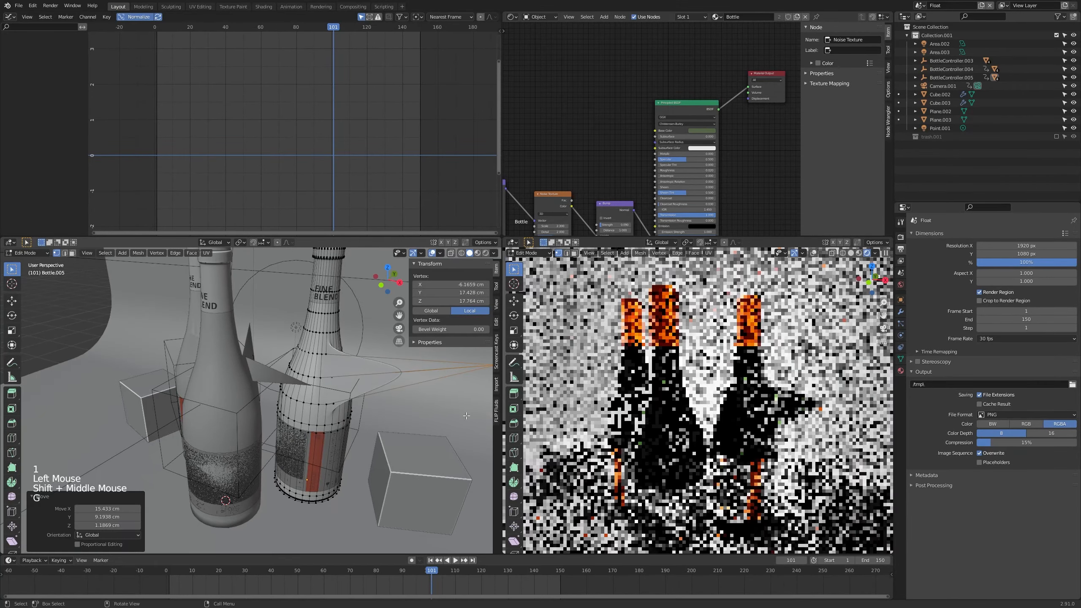
key(Tab)
Switch to the Flipout scene and examine the shape of its bottles
click(919, 5)
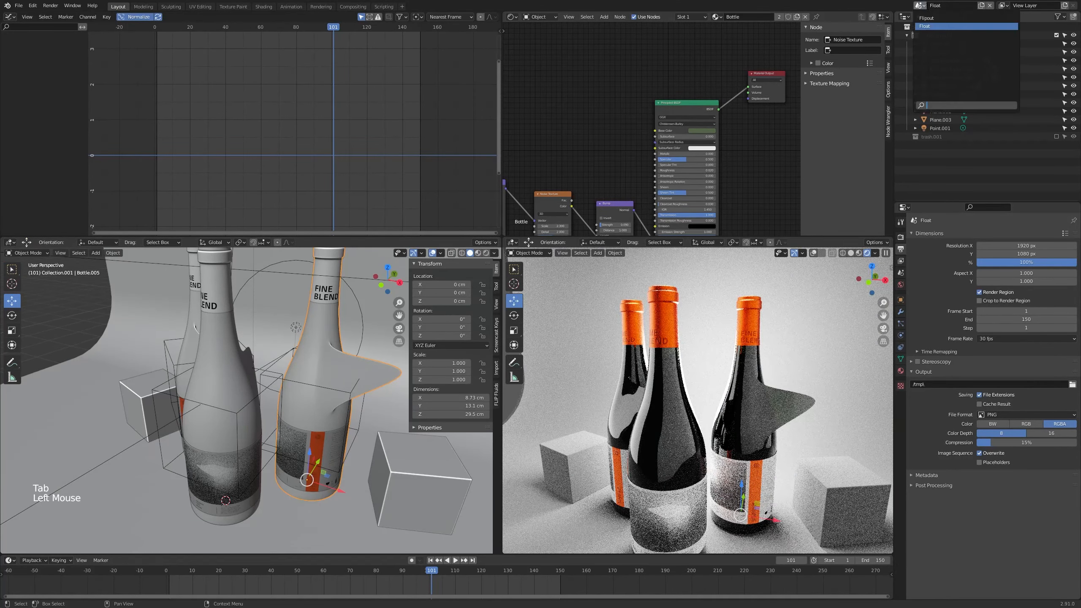
click(929, 19)
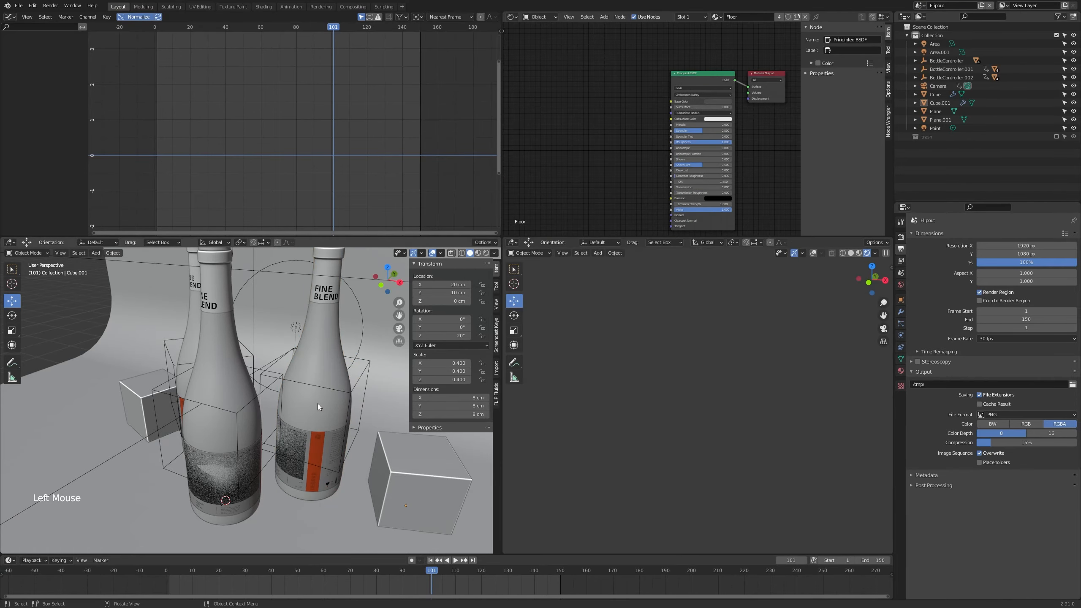
middle_drag(318, 405, 371, 415)
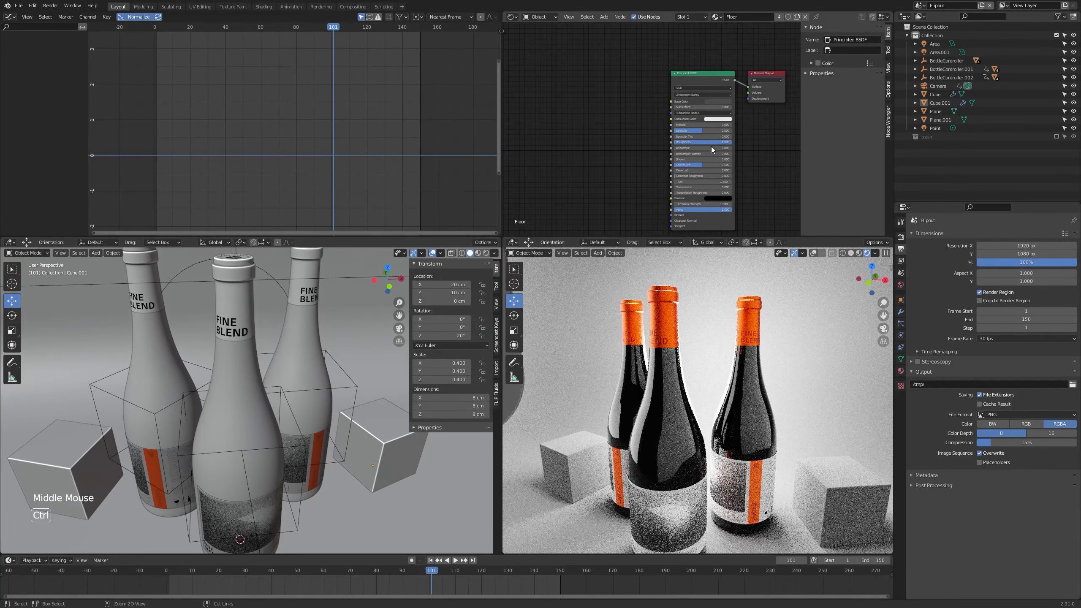
Undo back past the bottle's vertex move in the Float scene and return to Object Mode
key(ctrl+z)
key(ctrl+z)
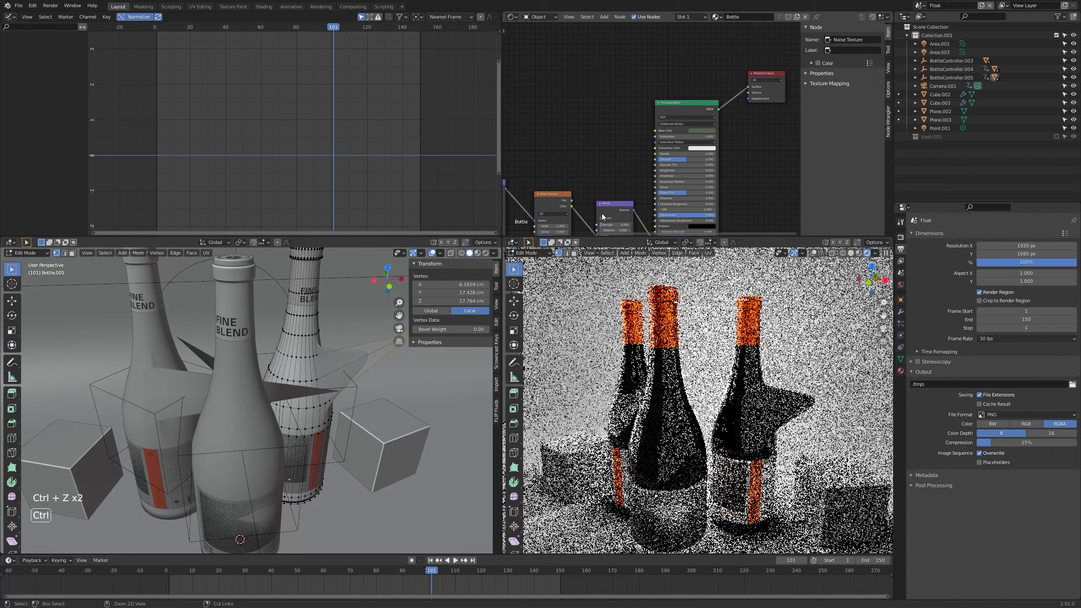
key(ctrl+z)
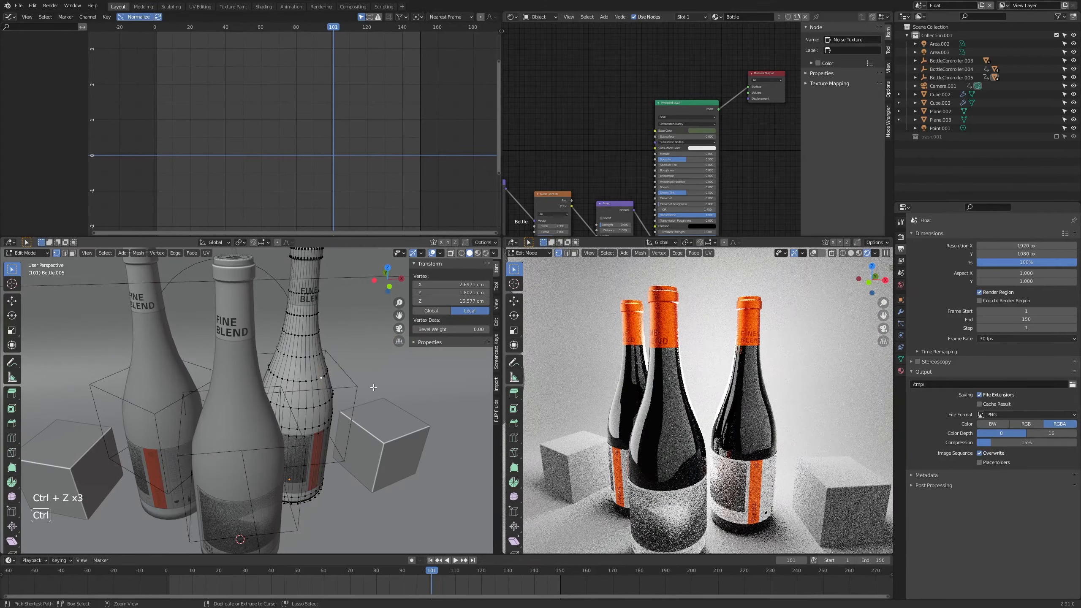
key(ctrl+z)
key(Tab)
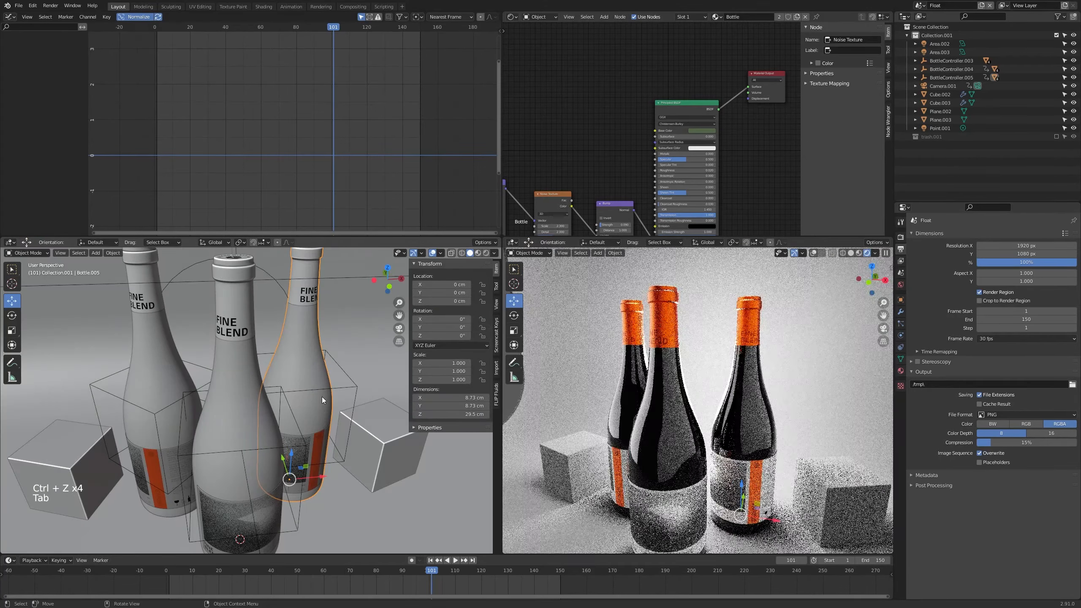
click(583, 154)
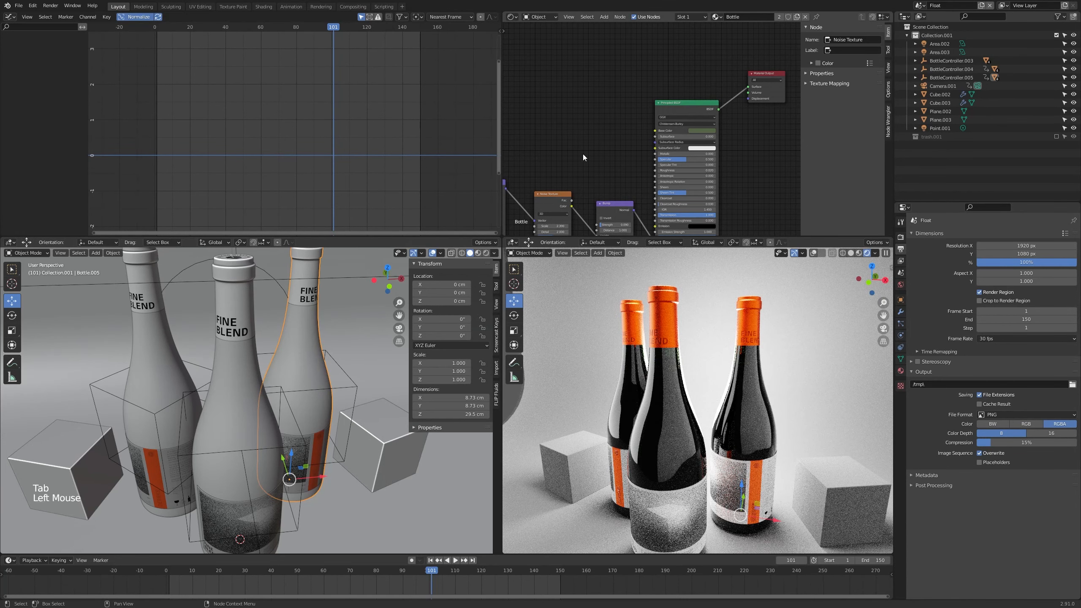
middle_drag(584, 155, 601, 141)
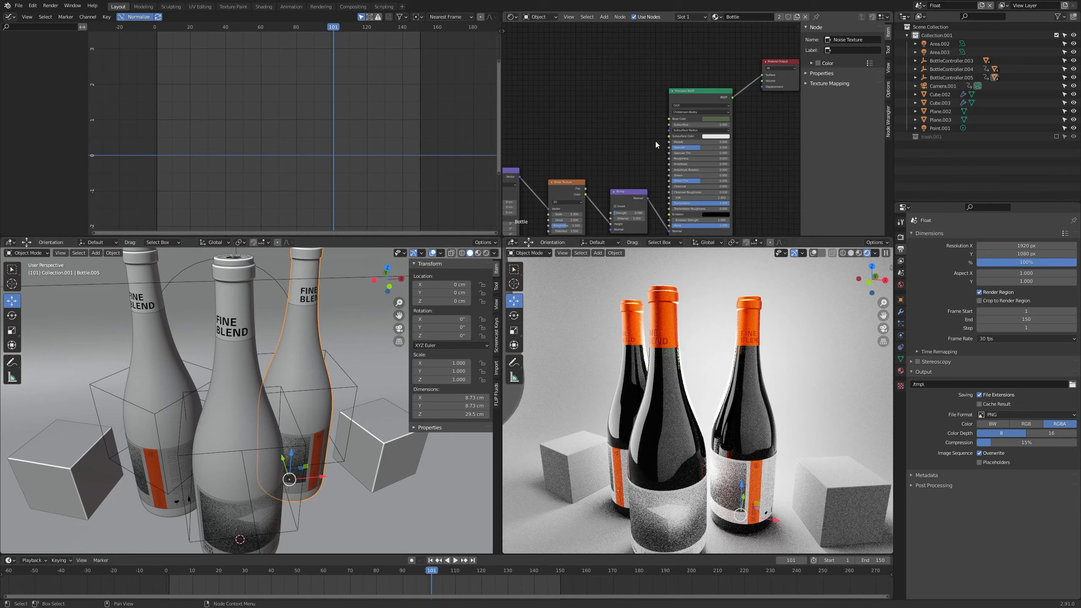
click(613, 177)
middle_drag(613, 176, 652, 152)
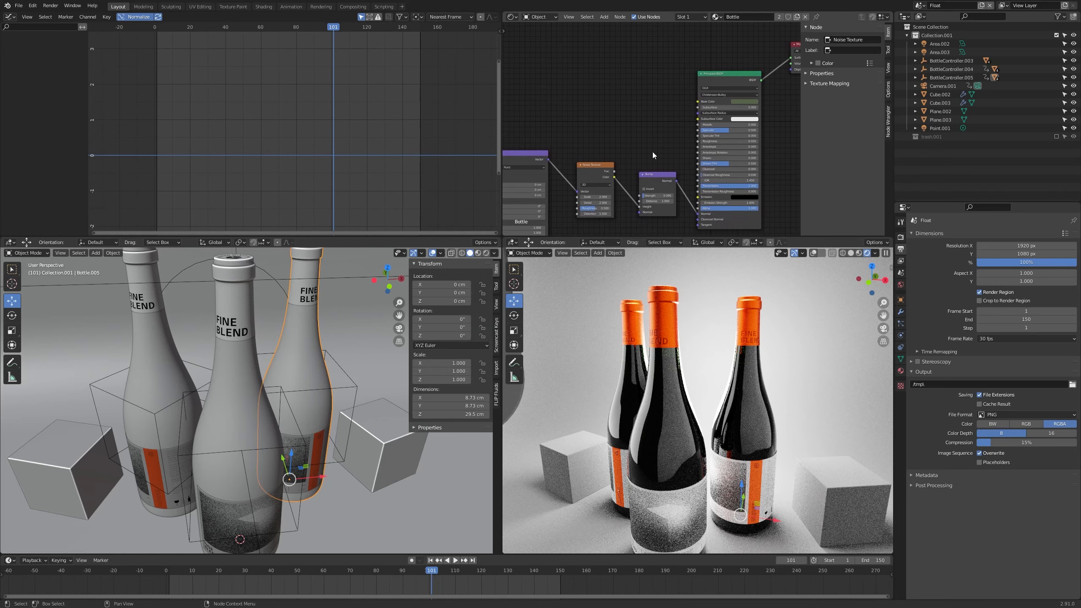
middle_drag(625, 155, 651, 135)
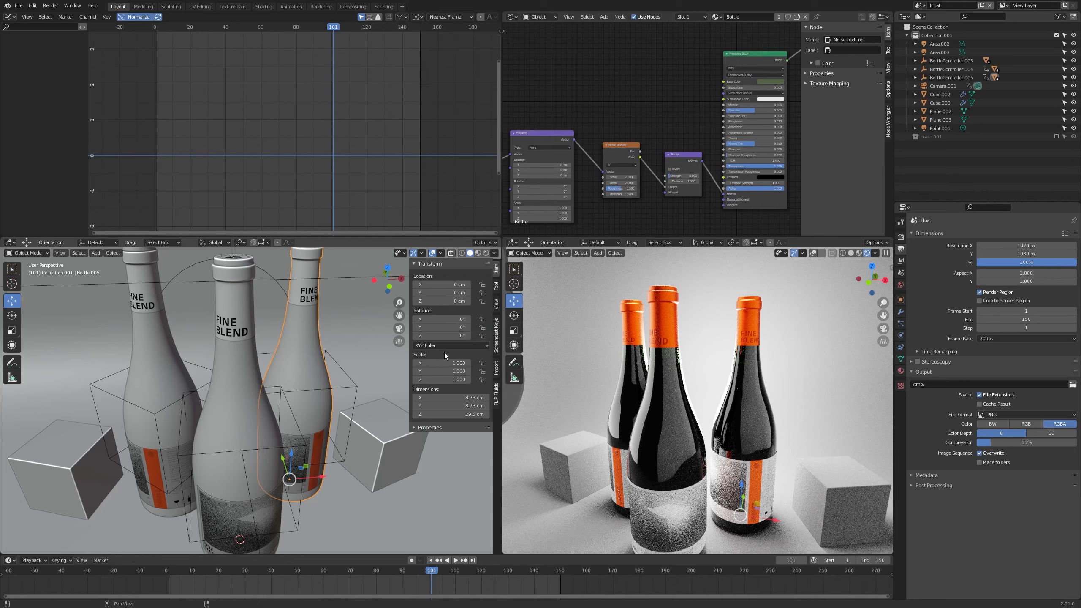
scroll(295, 421, down, 4)
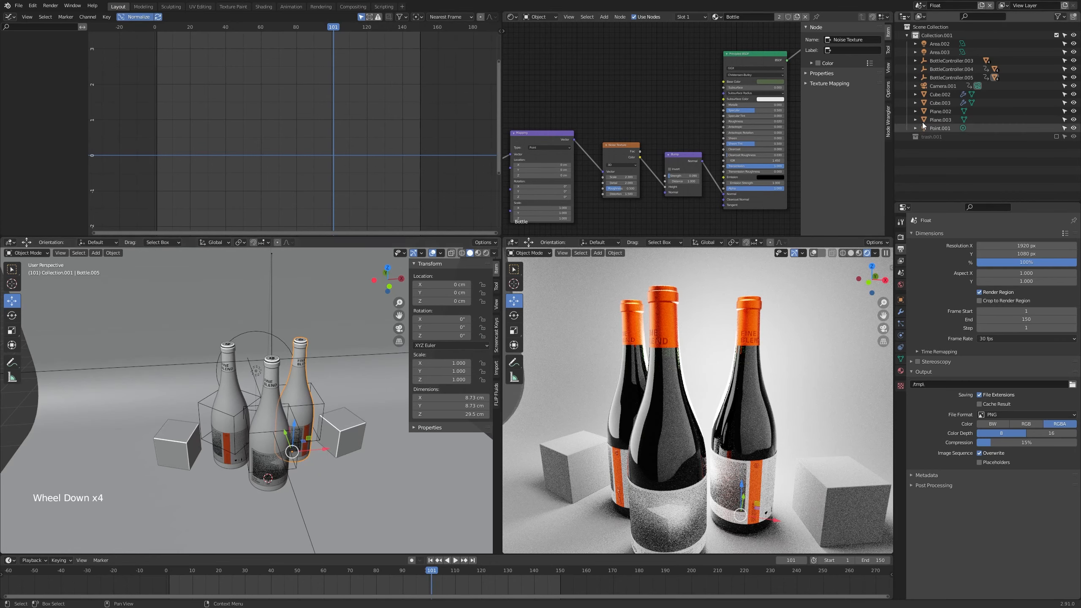
click(919, 5)
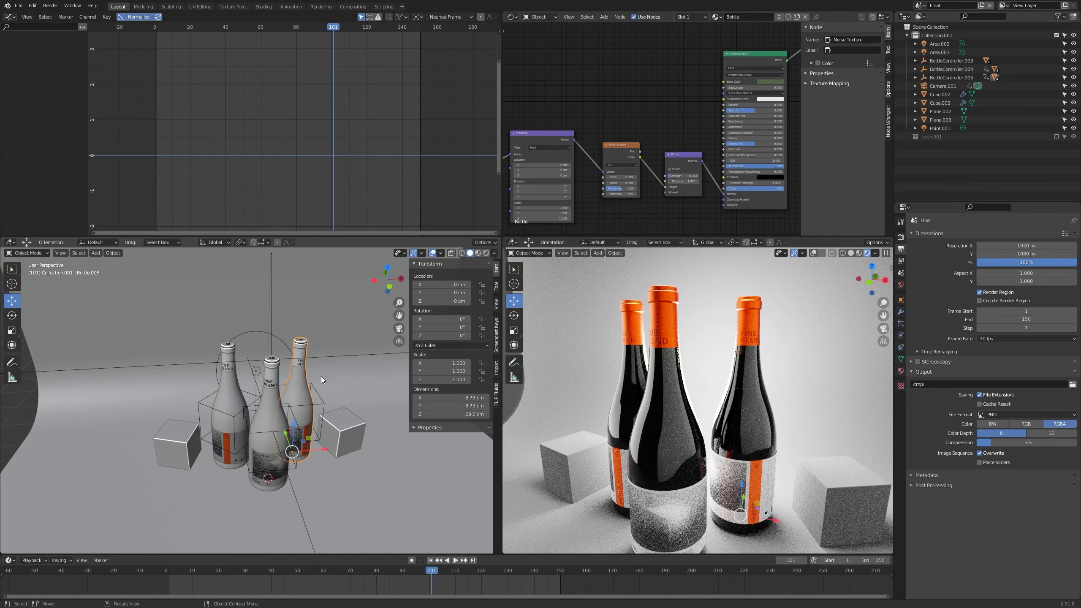
middle_drag(321, 376, 320, 386)
scroll(320, 386, down, 4)
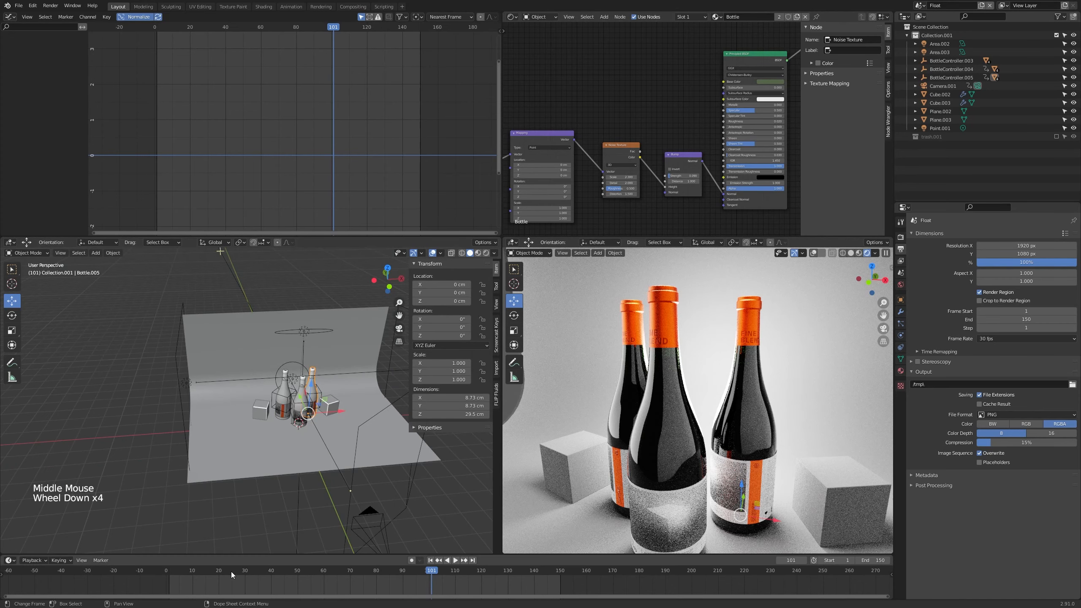
Return the Float scene to frame 0, select all its objects and reveal any hidden animation curves
drag(231, 571, 161, 571)
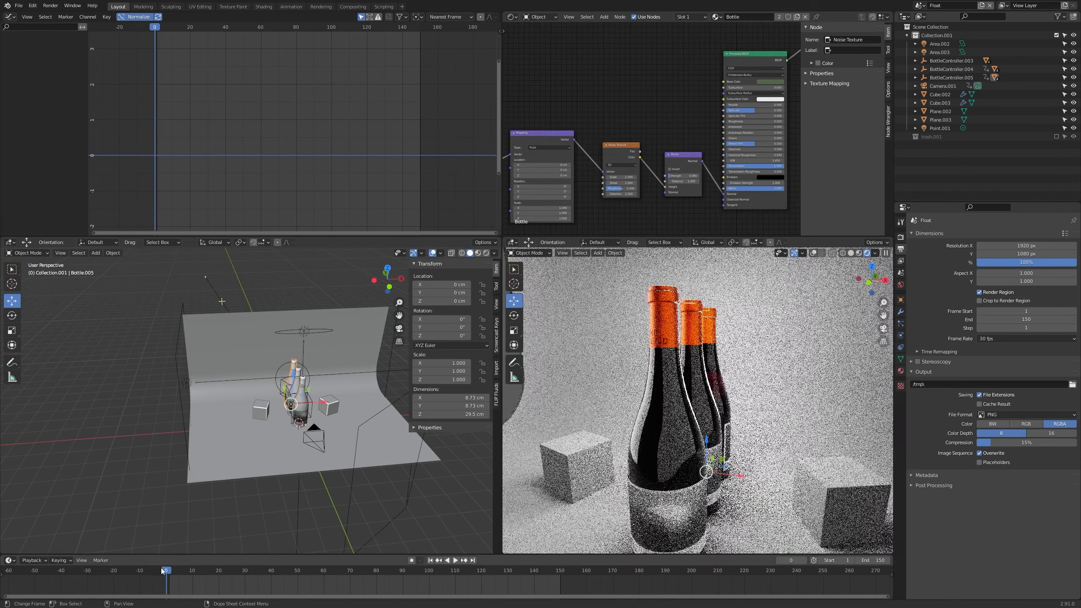
key(a)
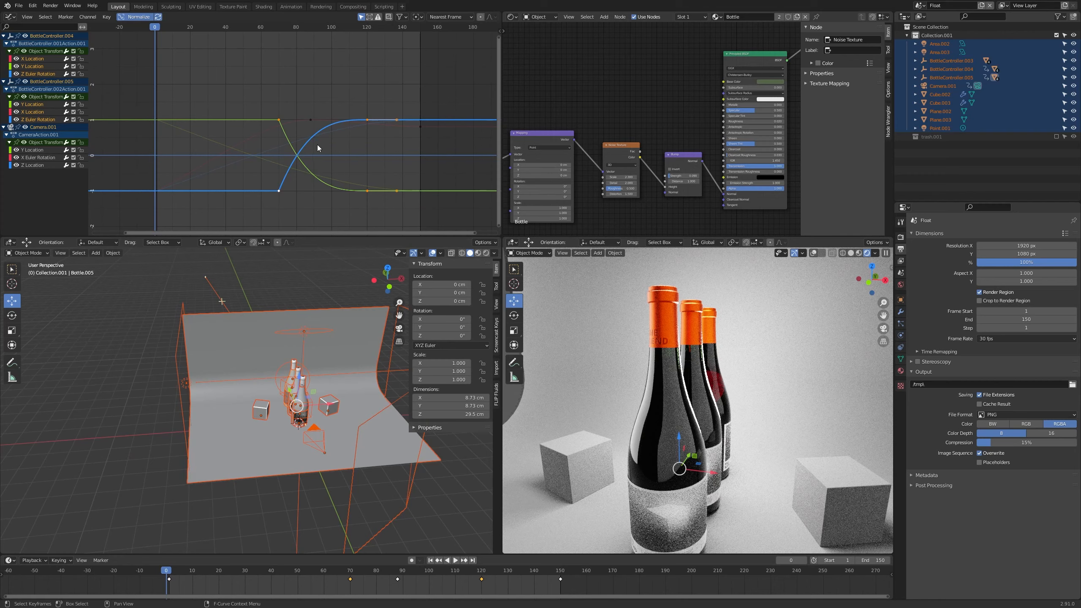
key(alt)
key(alt+h)
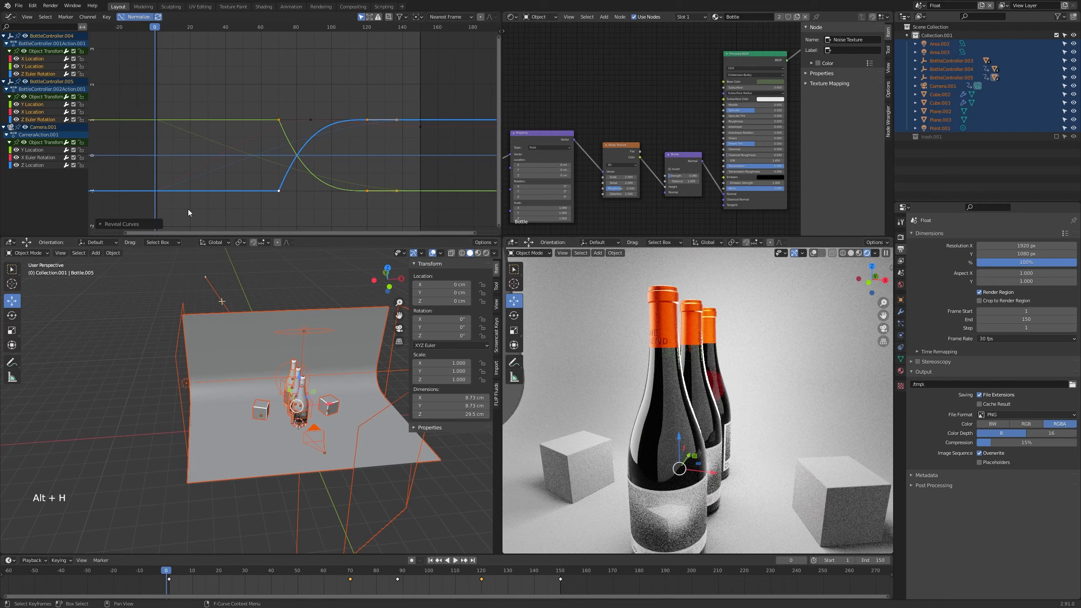
click(109, 225)
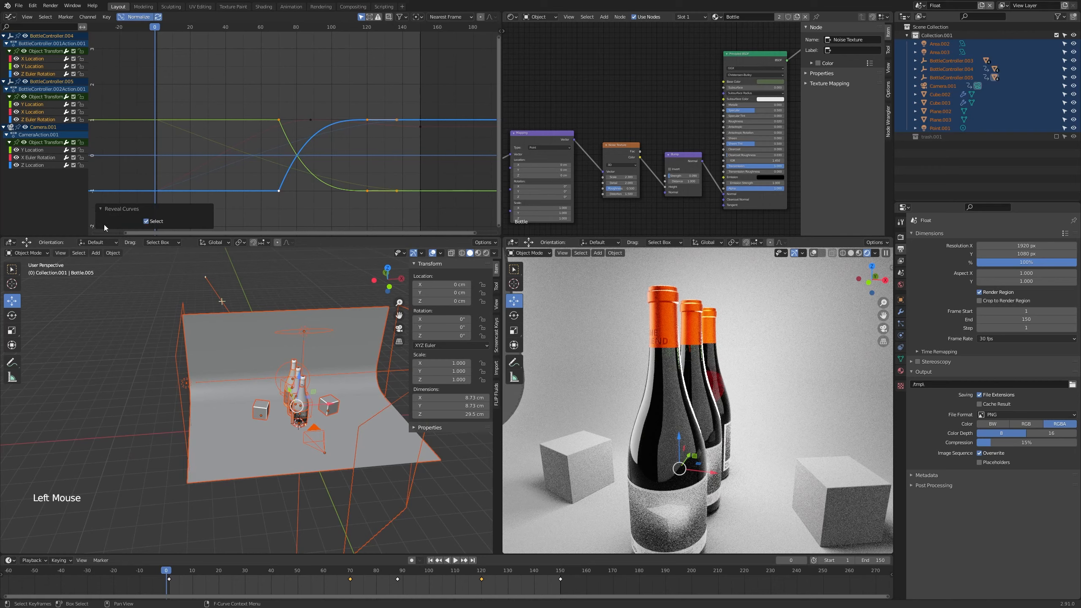
Delete all keyframes of the bottle controllers and camera from the Float scene
click(353, 98)
scroll(353, 98, down, 1)
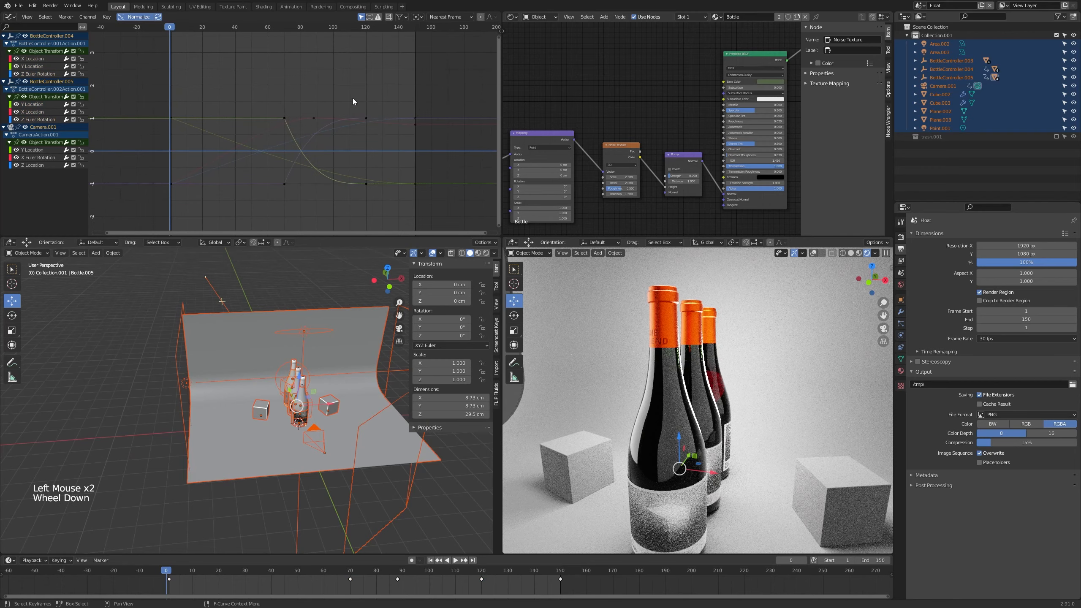
key(a)
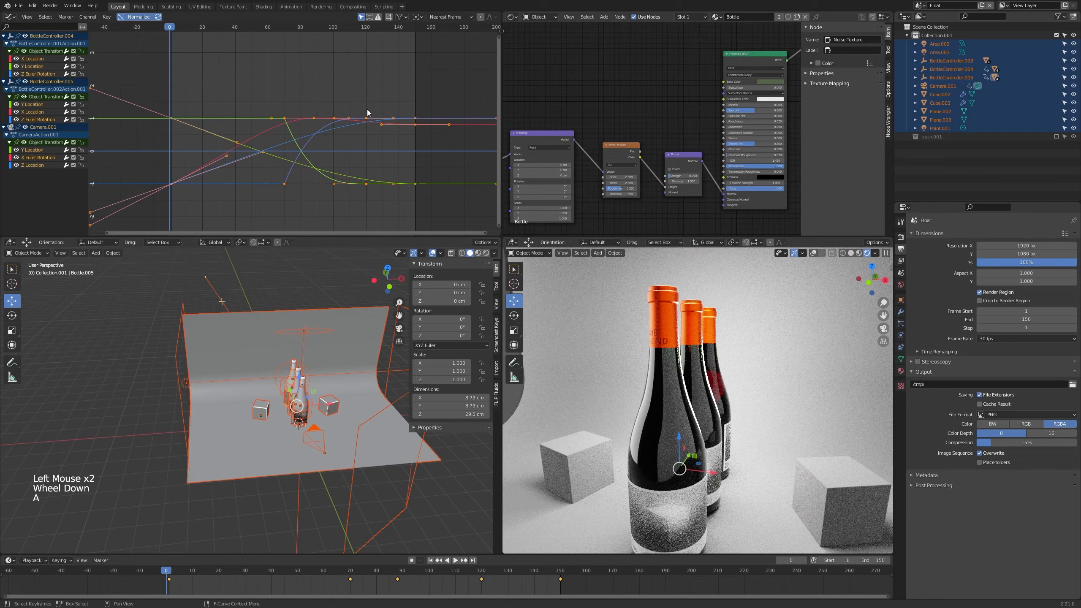
key(x)
click(367, 109)
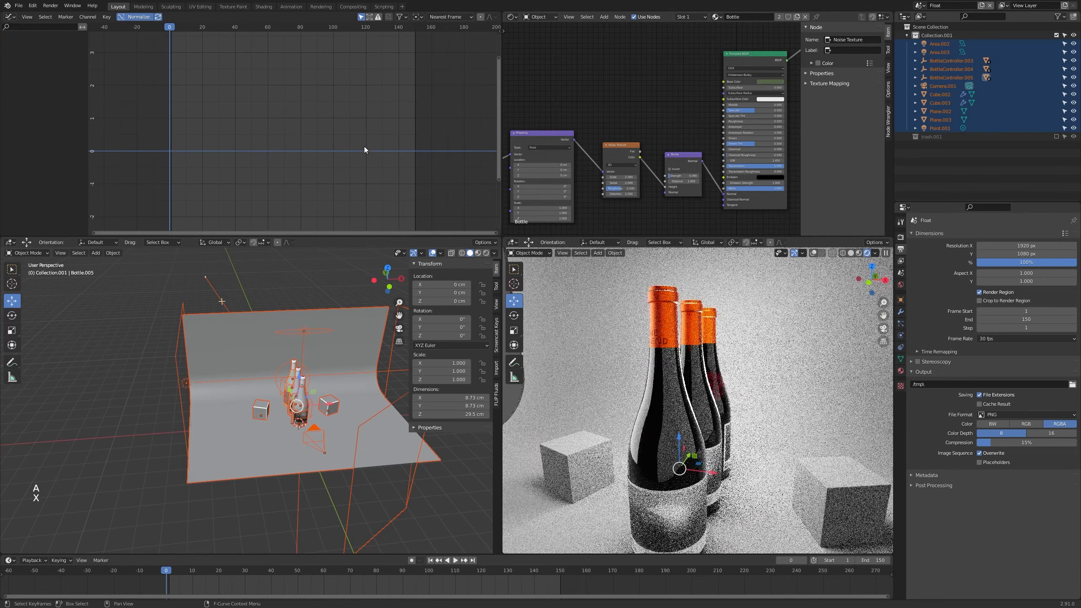
Deselect everything and play the Float scene's timeline to check it for remaining motion
click(331, 287)
key(space)
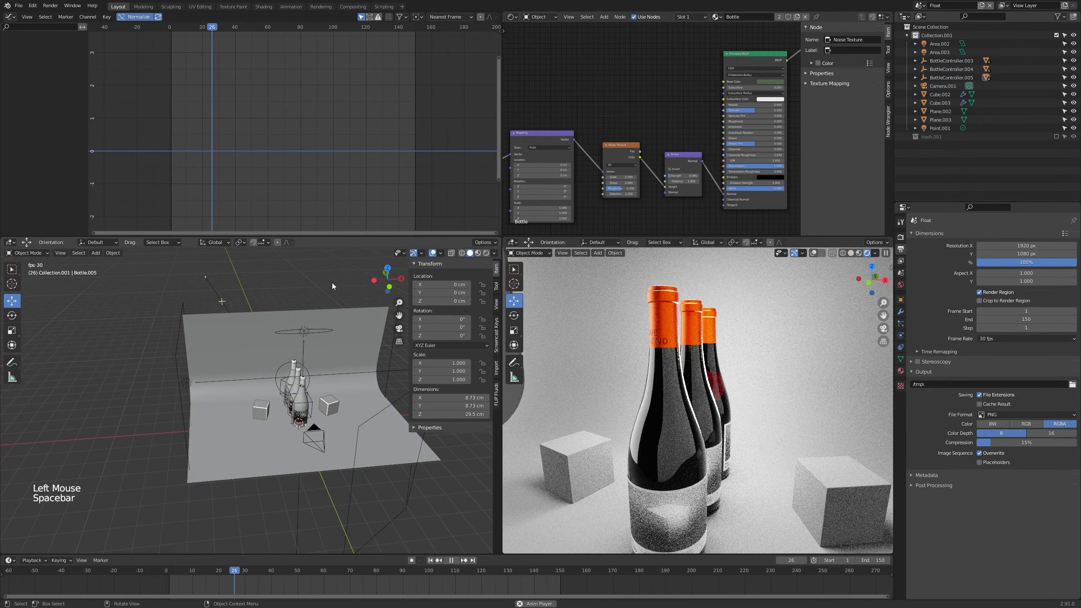
key(space)
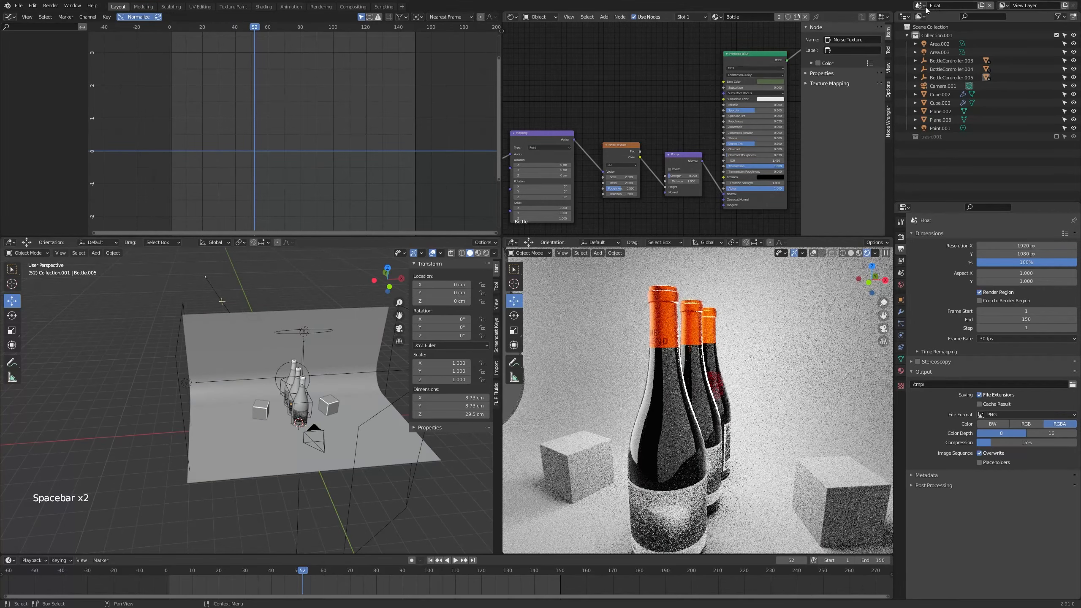
Switch to the Flipout scene and play its timeline to check whether the bottle animation is preserved
click(924, 6)
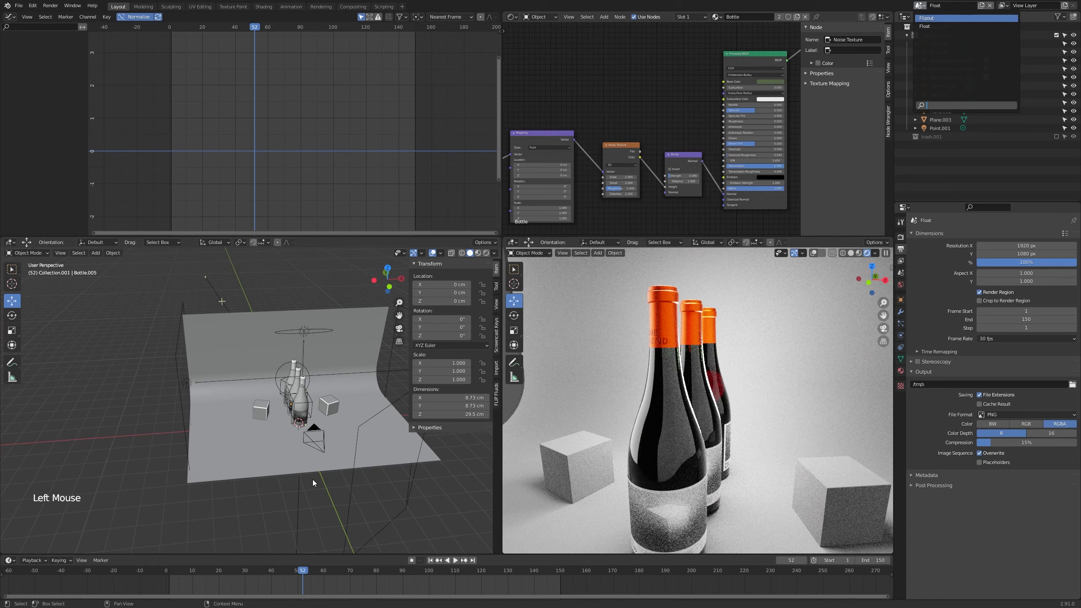
click(167, 574)
key(space)
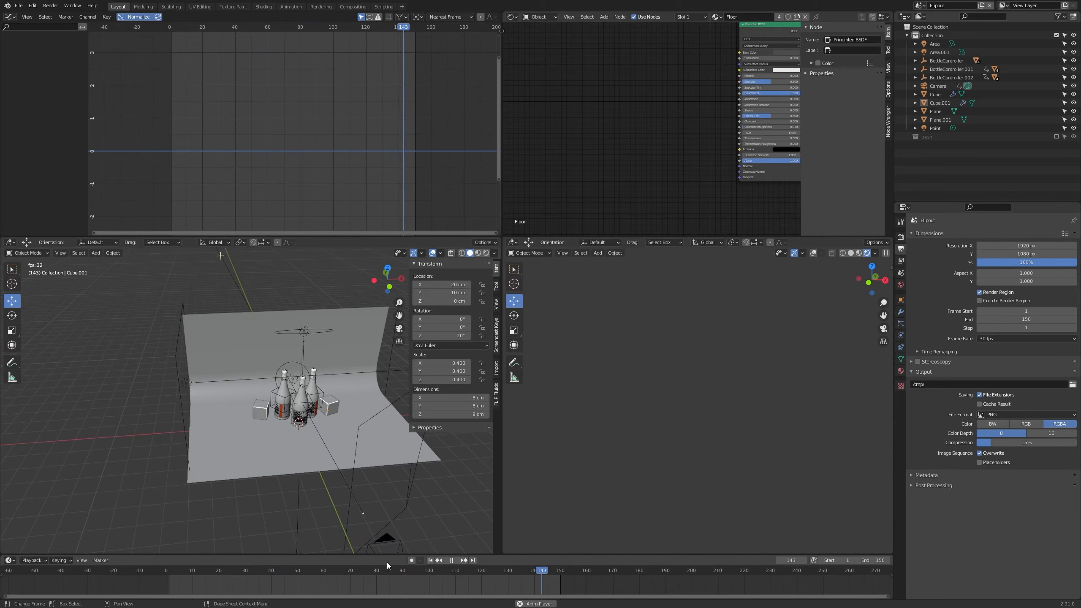
key(space)
Switch back to the Float scene and scrub its timeline to frame 82
click(919, 5)
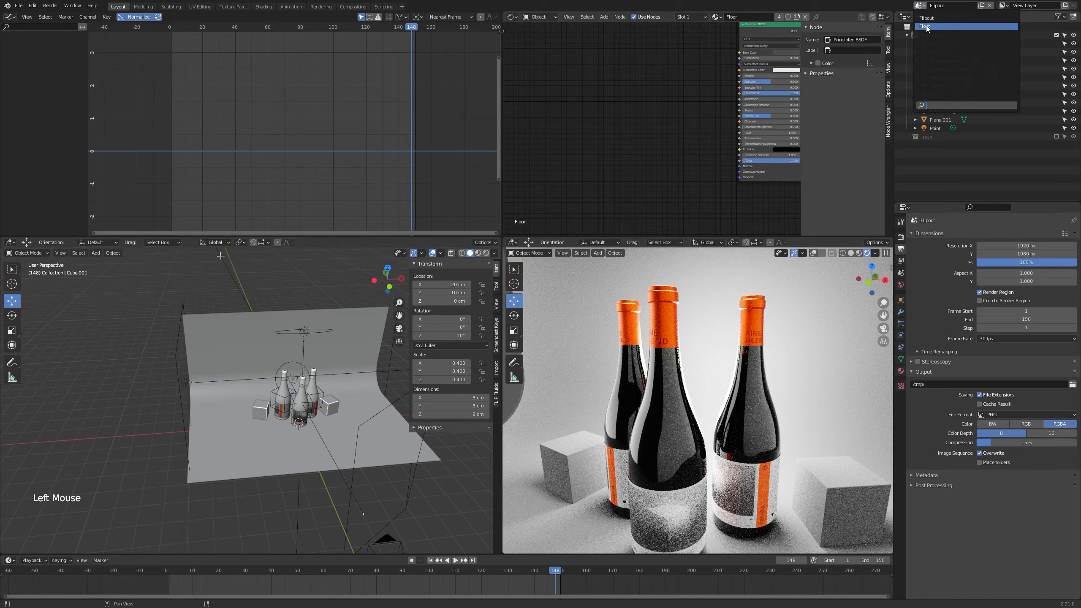
click(926, 25)
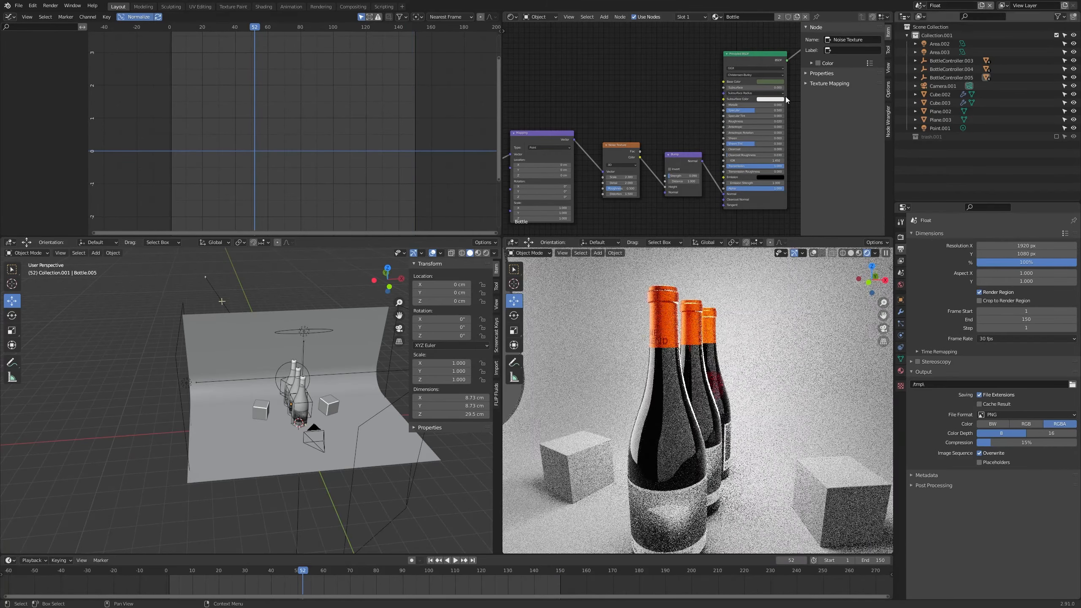
drag(170, 569, 381, 570)
Delete both cubes beside the bottles from the Float scene
scroll(343, 427, down, 2)
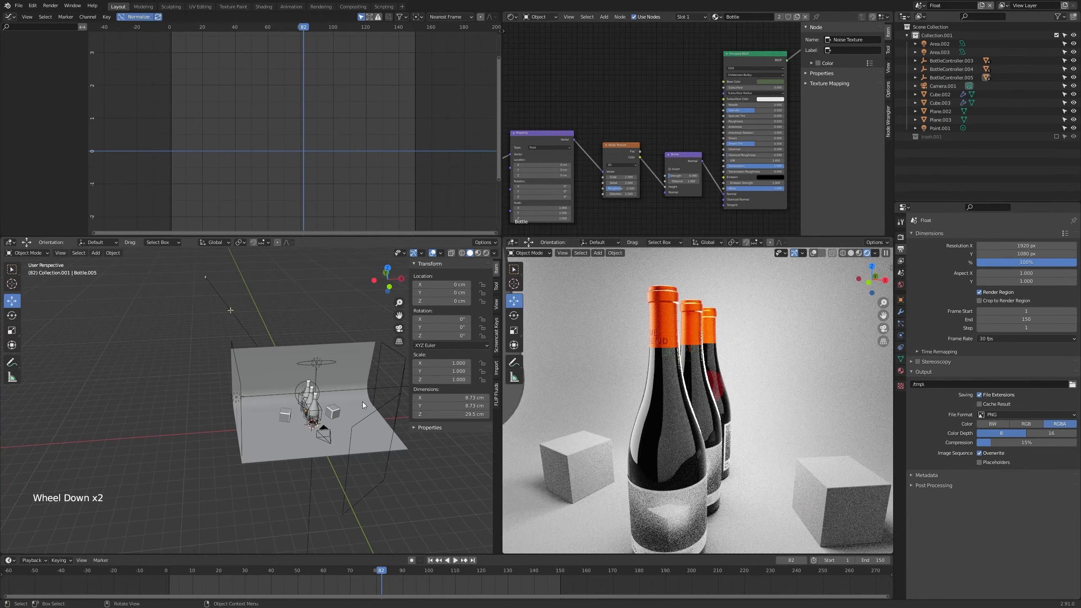
scroll(363, 401, up, 3)
click(322, 415)
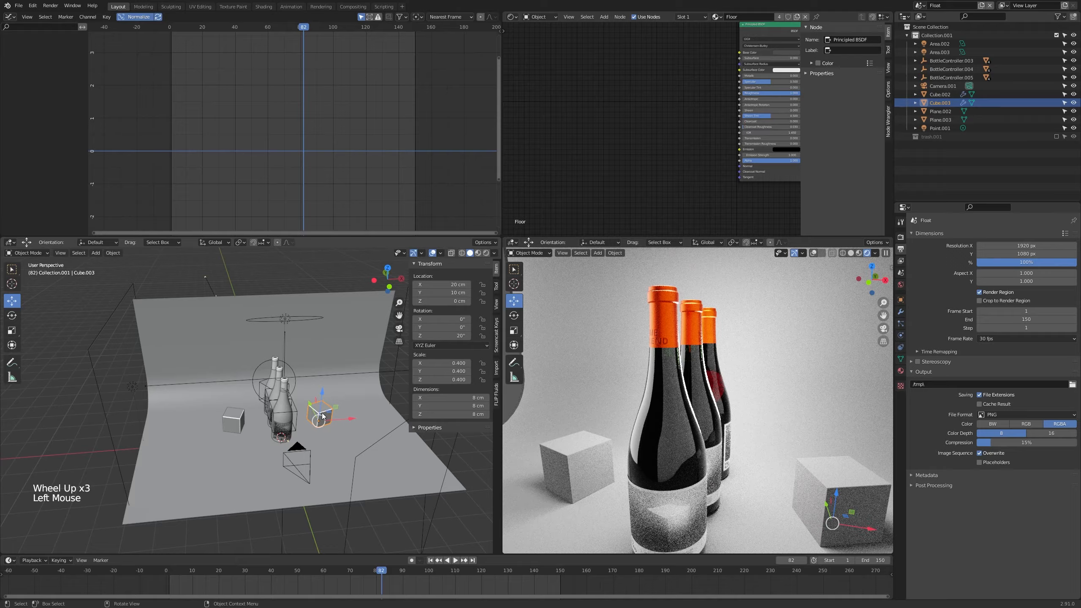
key(x)
click(322, 413)
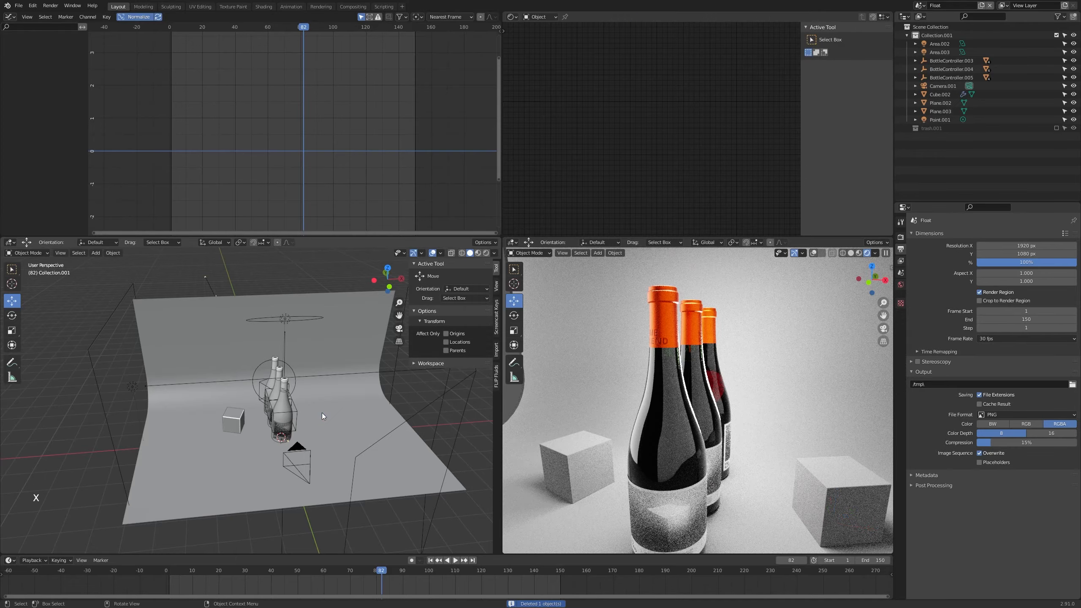
key(x)
click(240, 416)
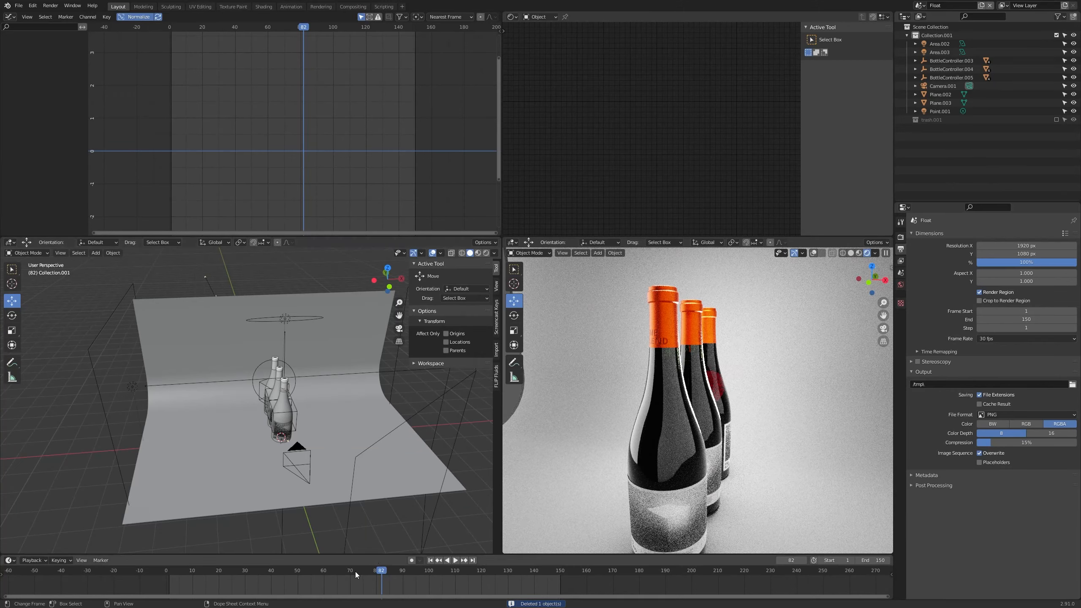
Clear the rotation of the rearmost bottle's controller
click(296, 409)
shift+middle_drag(288, 443, 273, 402)
scroll(259, 392, up, 2)
click(256, 388)
click(256, 388)
scroll(275, 404, up, 2)
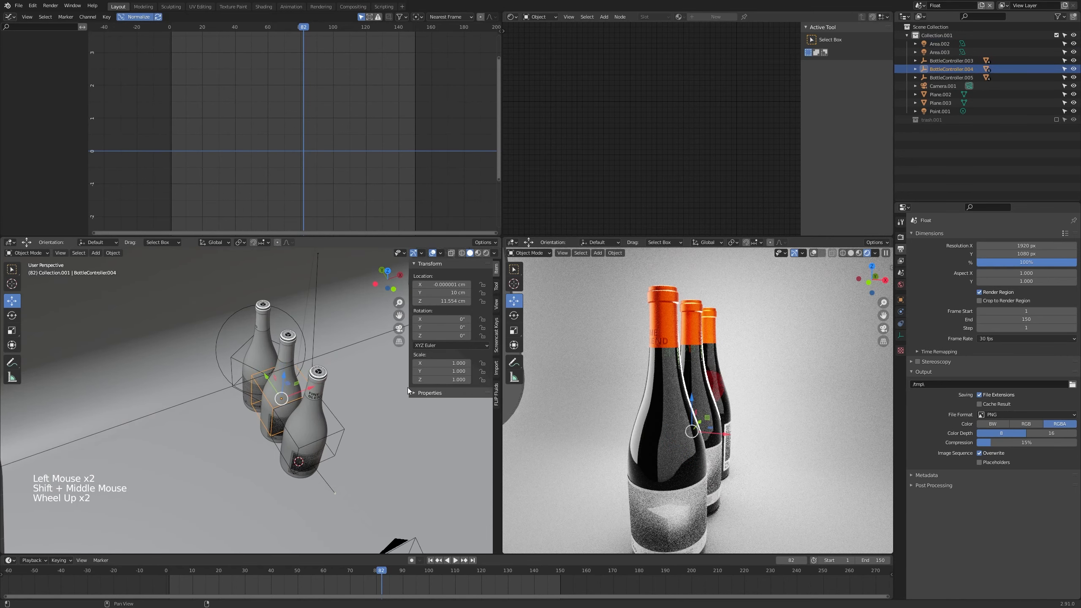
click(240, 362)
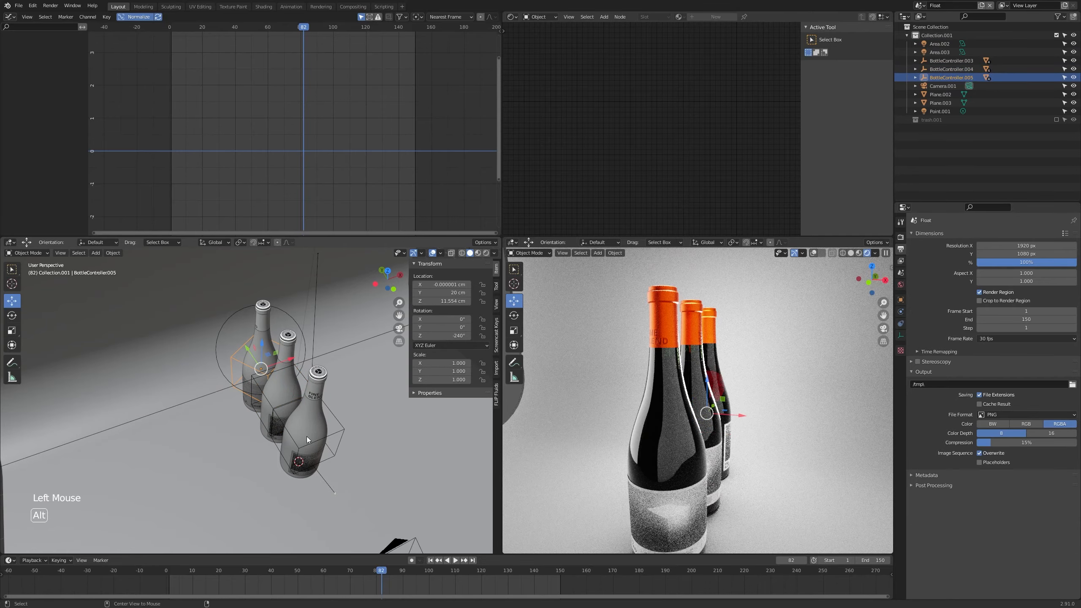
key(alt+r)
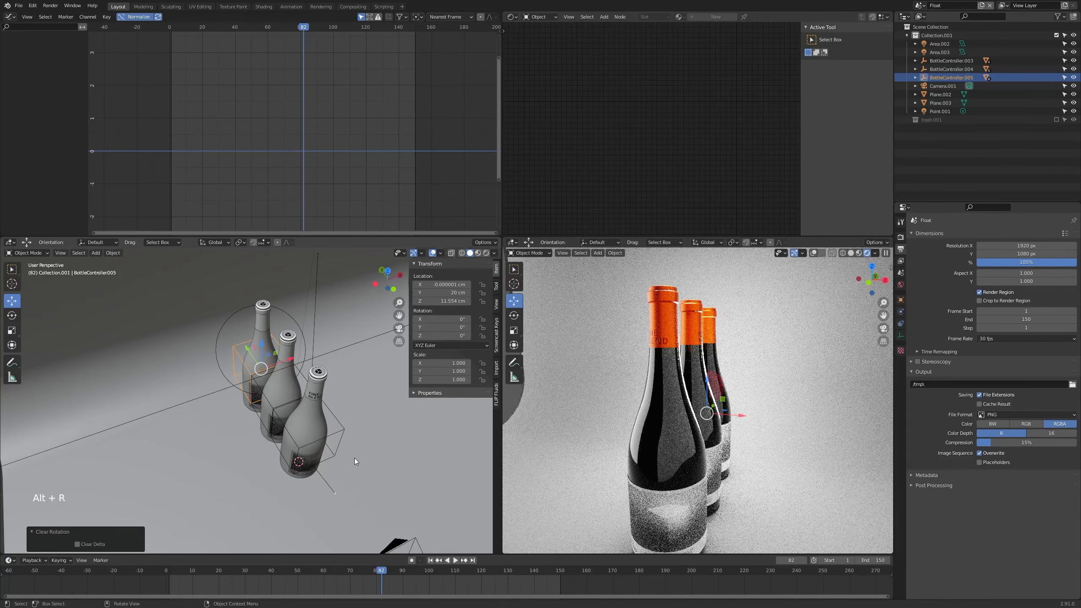
Select the foil caps on the three bottles in turn and examine their lettering and orientation
middle_drag(355, 458, 272, 438)
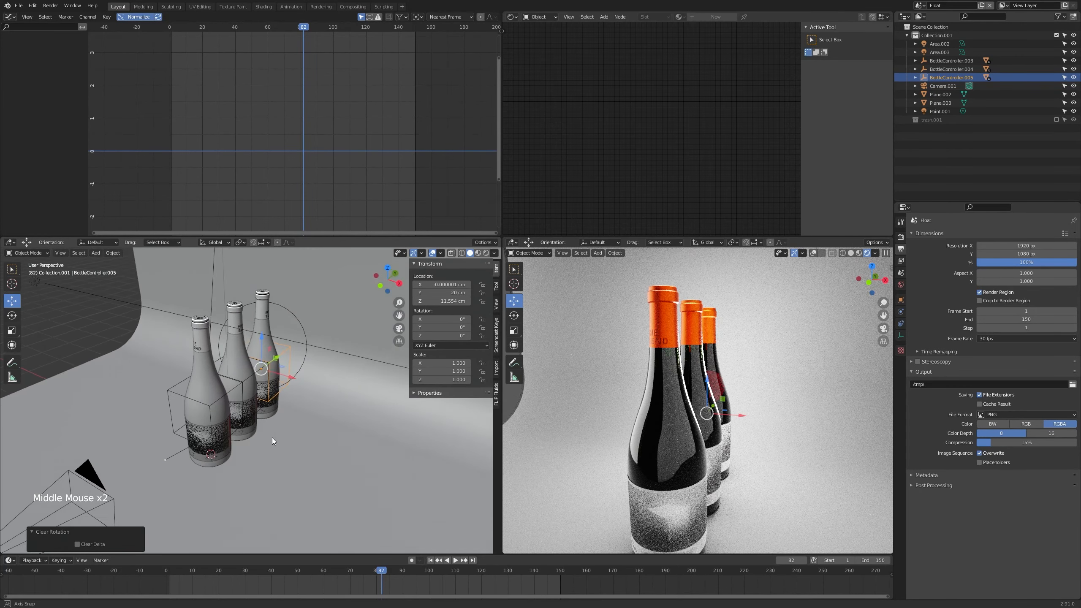
scroll(251, 379, up, 2)
click(230, 306)
click(274, 280)
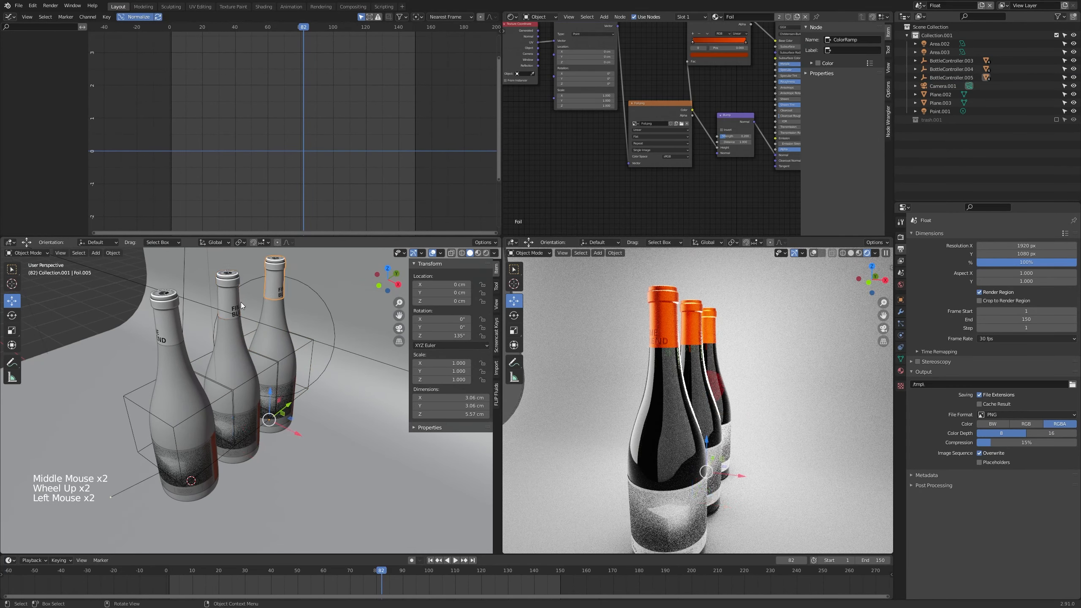
click(218, 309)
click(165, 335)
middle_drag(244, 316, 275, 407)
scroll(282, 356, down, 3)
scroll(288, 406, down, 1)
scroll(275, 408, up, 1)
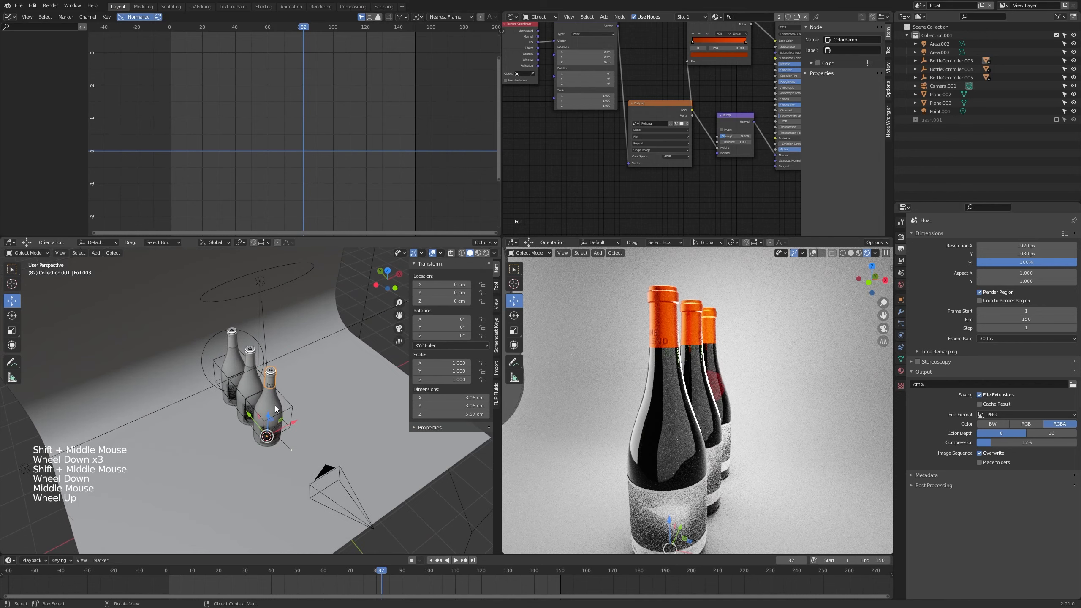
In top view, move the front bottle's controller about 8.1 cm in X and 3.4 cm in Y
key(KP_7)
shift+middle_drag(279, 404, 282, 448)
scroll(284, 453, up, 2)
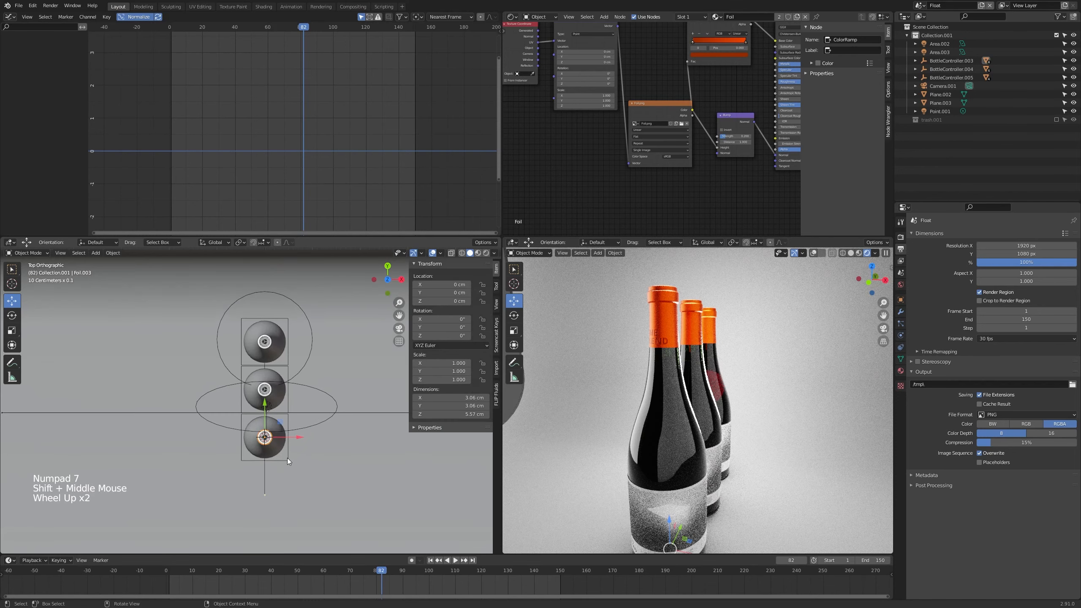
click(287, 458)
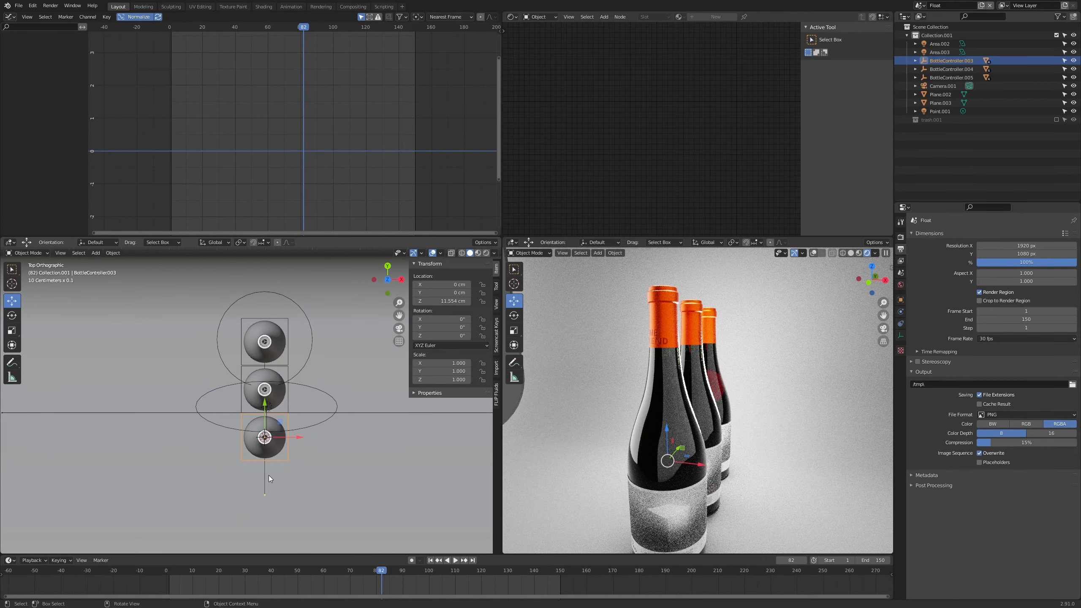
key(g)
click(307, 460)
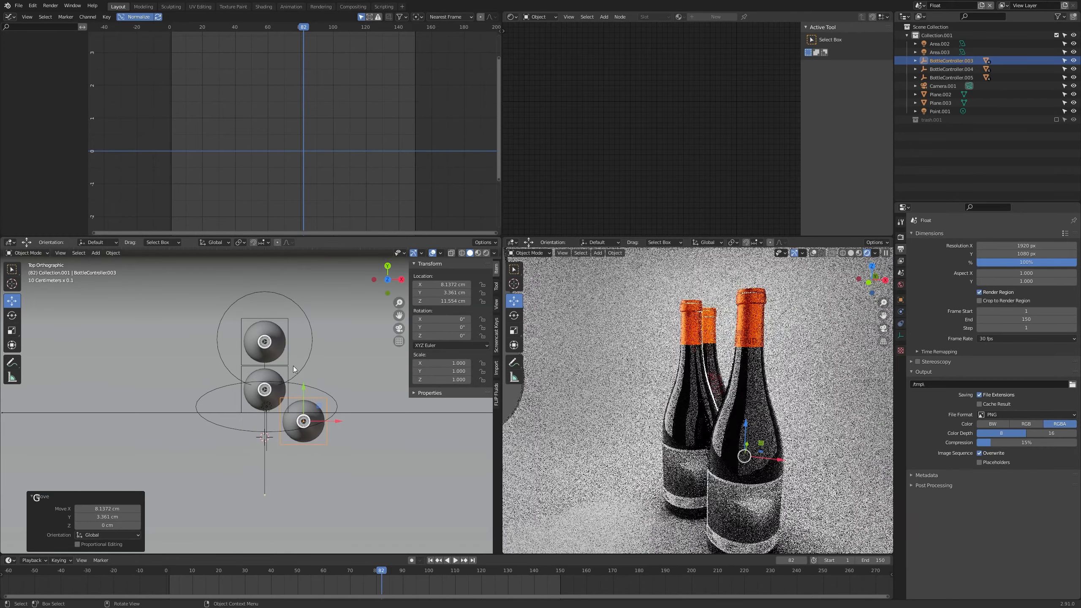
Move the rear bottle's controller about 9.6 cm in X and -7 cm in Y, closer to the other bottles
click(287, 358)
key(g)
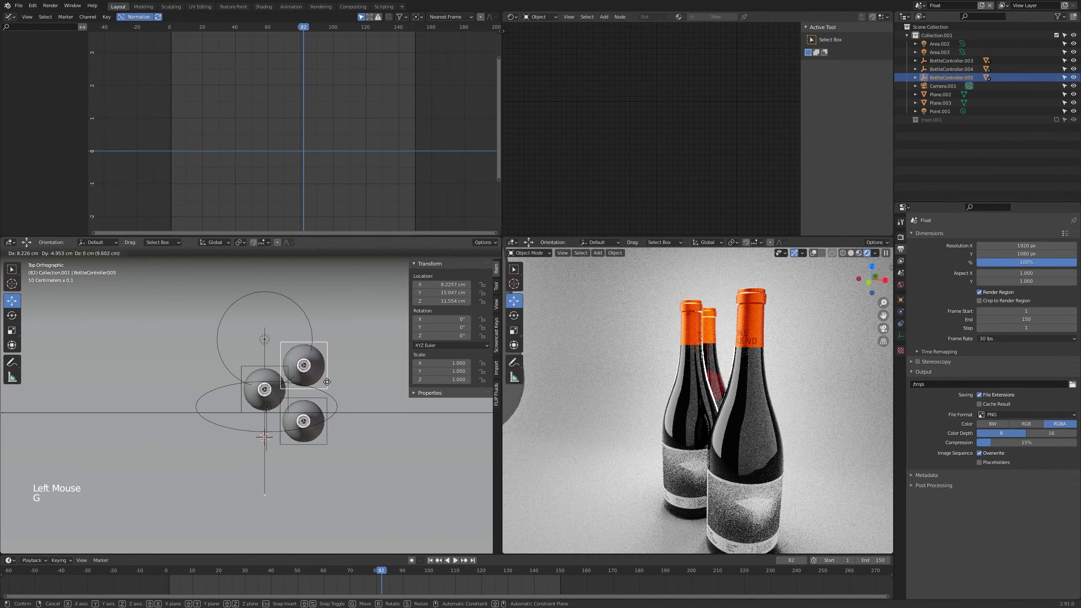
click(334, 392)
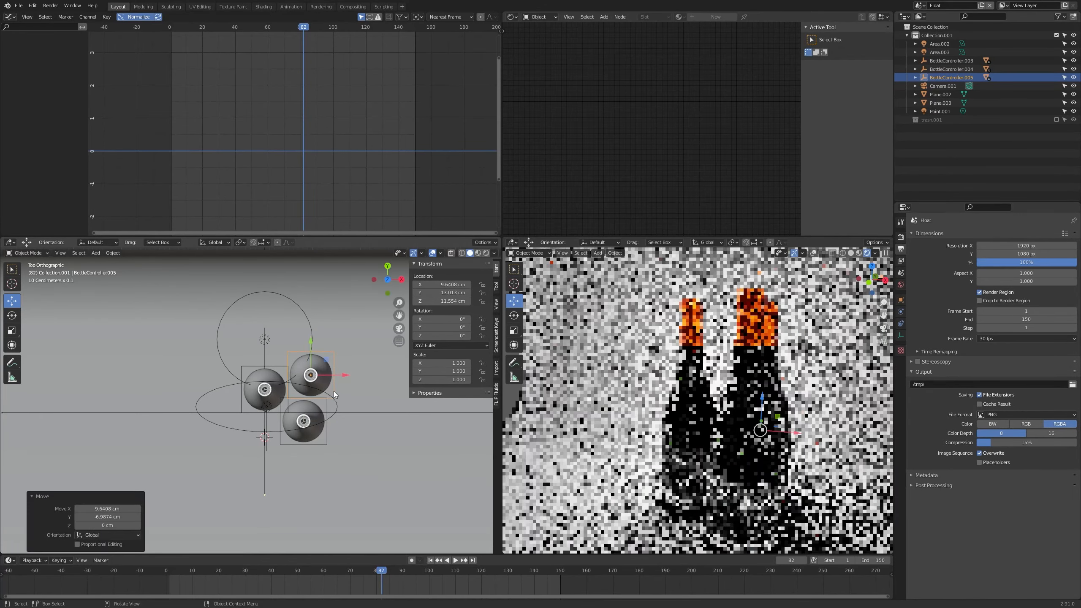
Try raising all three bottle controllers together along Z
shift+middle_drag(332, 414, 328, 419)
middle_drag(328, 419, 298, 412)
scroll(324, 428, down, 1)
middle_drag(298, 412, 273, 434)
shift+click(235, 385)
scroll(273, 434, up, 1)
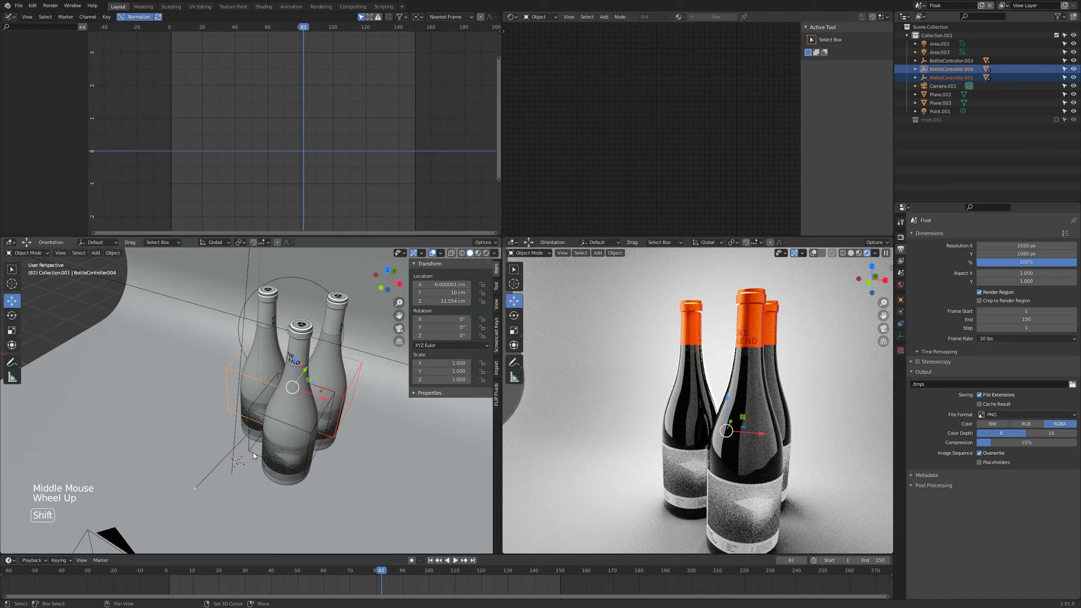
shift+click(252, 454)
shift+middle_drag(254, 453, 310, 453)
shift+scroll(314, 428, down, 1)
key(g)
key(z)
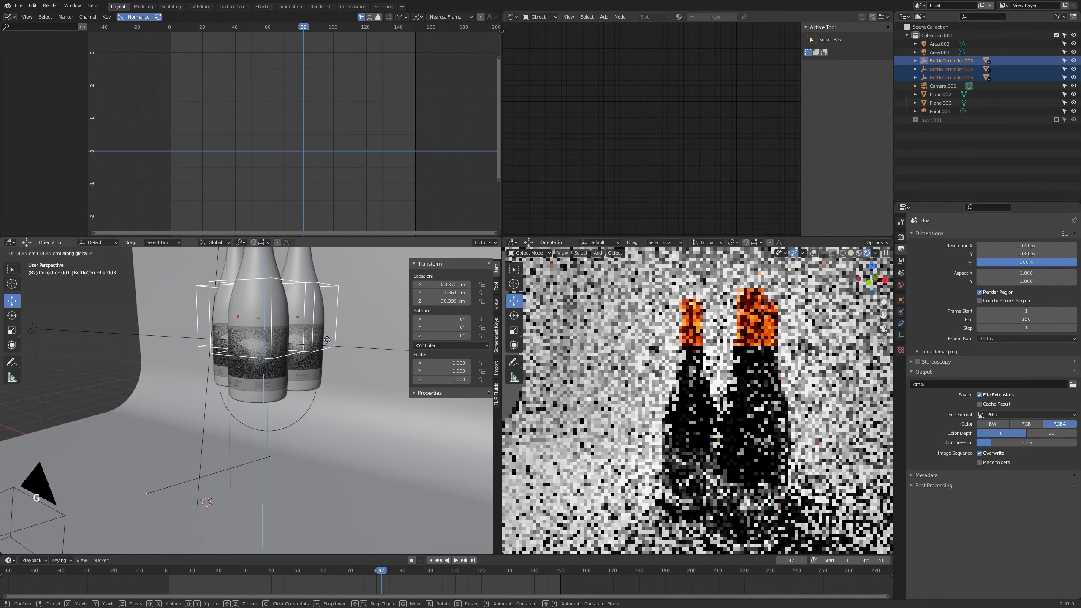
right_click(327, 340)
Turn on X-ray display in the solid viewport and clear the selection of bottle controllers
shift+middle_drag(287, 405, 279, 386)
middle_drag(279, 385, 299, 426)
shift+scroll(289, 434, down, 1)
shift+middle_drag(289, 435, 257, 416)
key(alt+z)
key(alt+a)
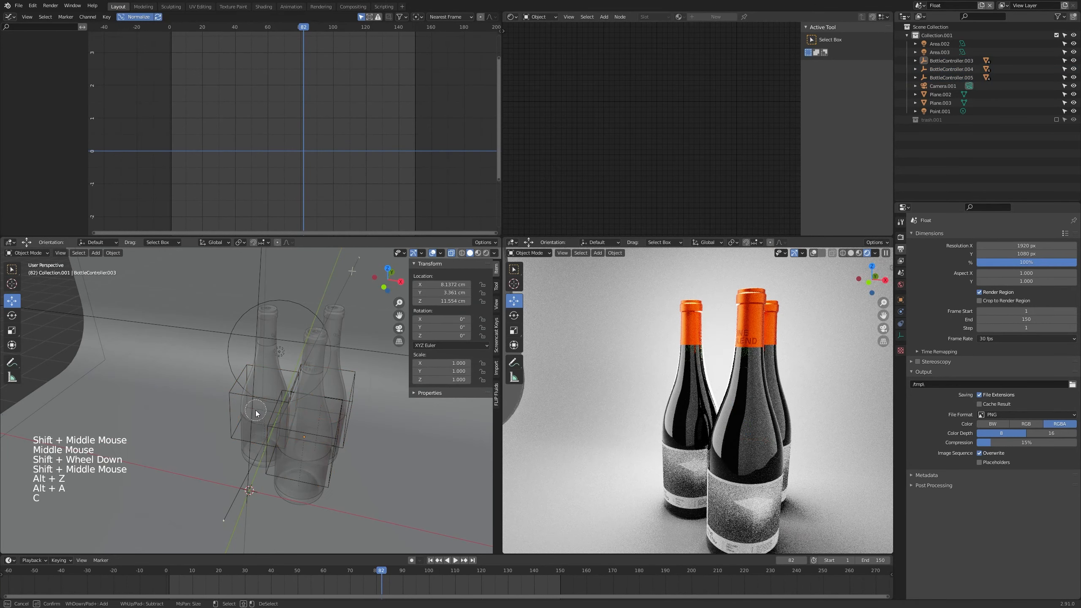
key(c)
key(alt+z)
key(alt+z)
key(alt+a)
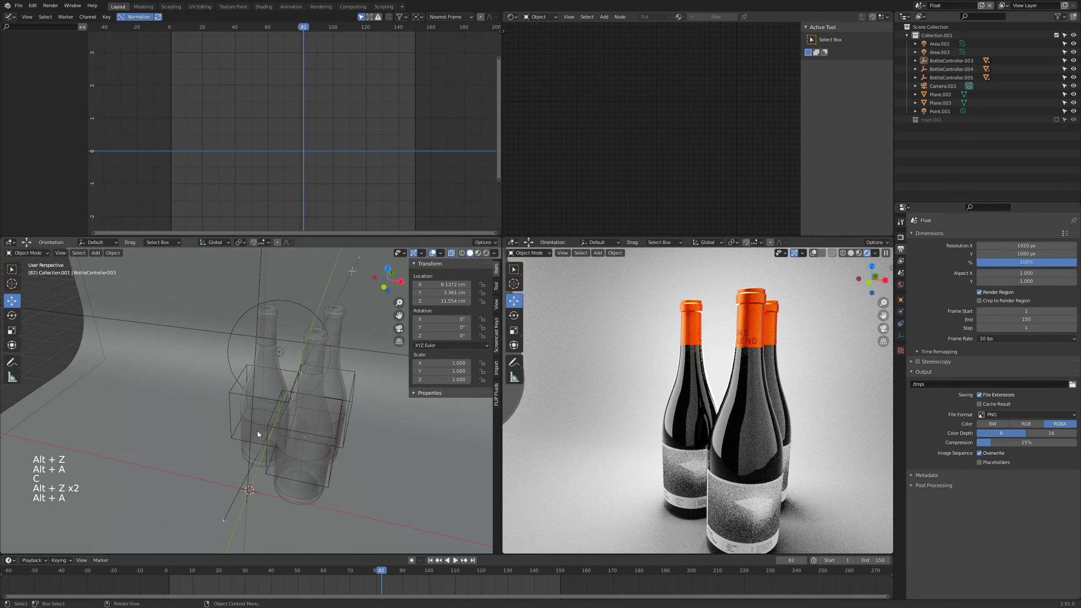
In top view, circle-select BottleController.004 together with all parts of its bottle
key(KP_8)
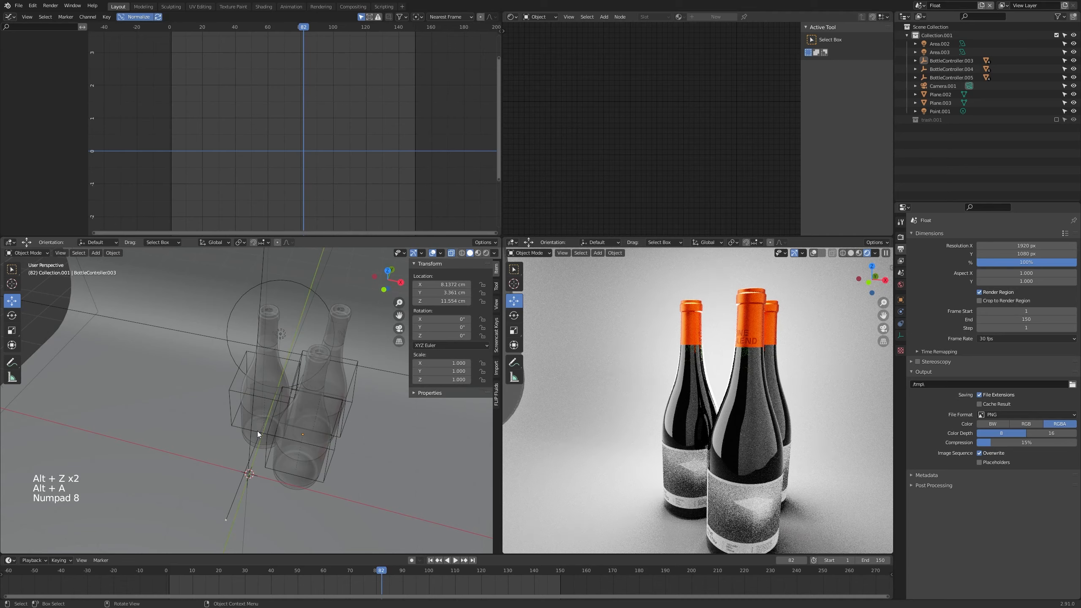
key(KP_7)
key(alt+a)
key(c)
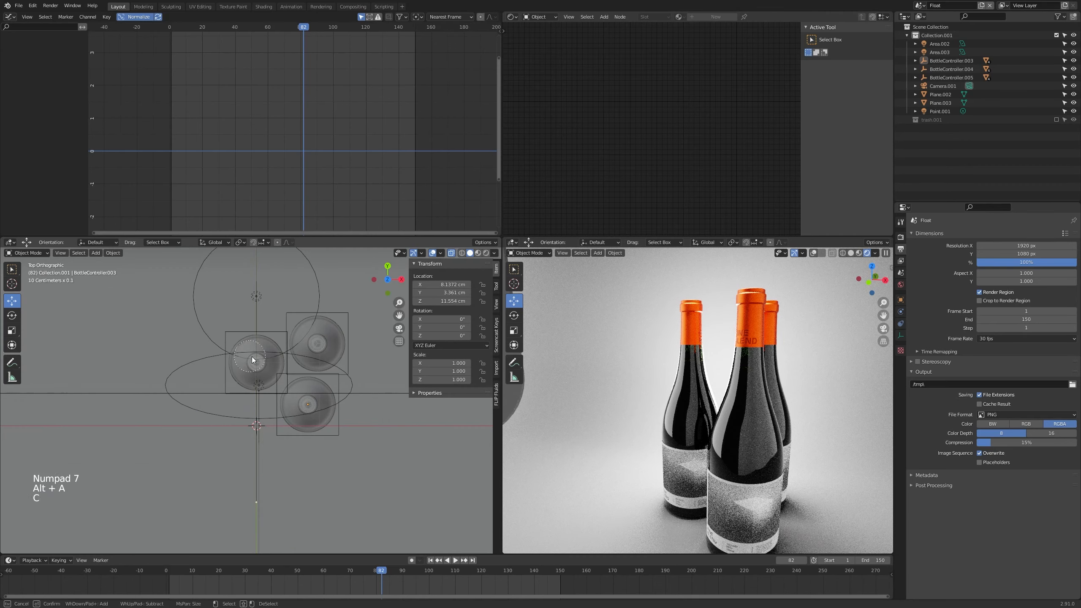
click(257, 364)
shift+scroll(280, 396, down, 1)
shift+middle_drag(298, 399, 337, 441)
scroll(362, 402, up, 1)
shift+scroll(362, 403, down, 1)
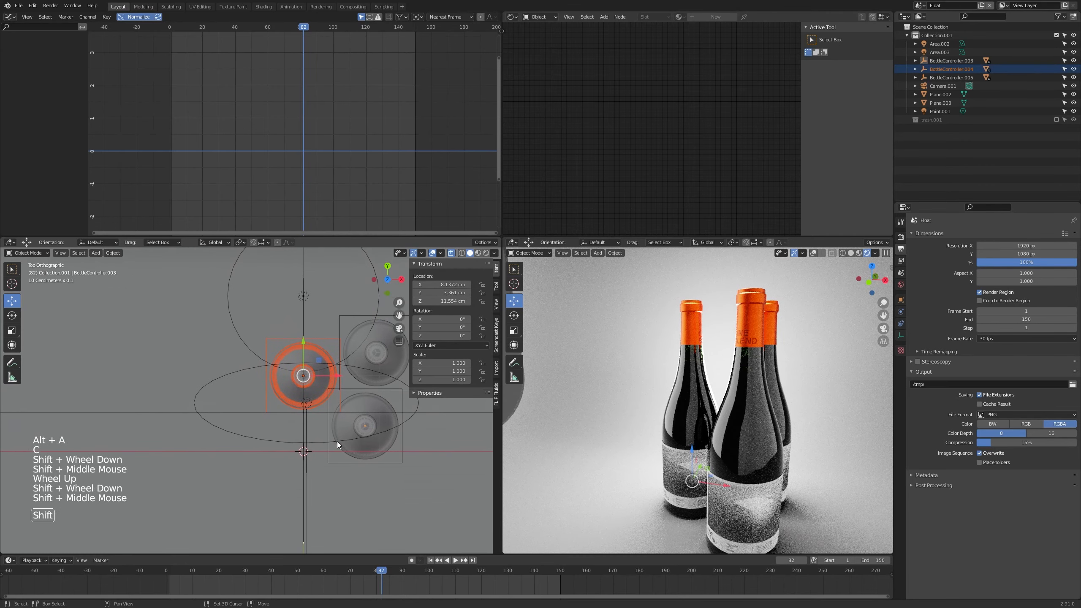
Make a linked duplicate of the selected bottle with its controller and place it well away from the others on the negative X side
scroll(353, 427, up, 1)
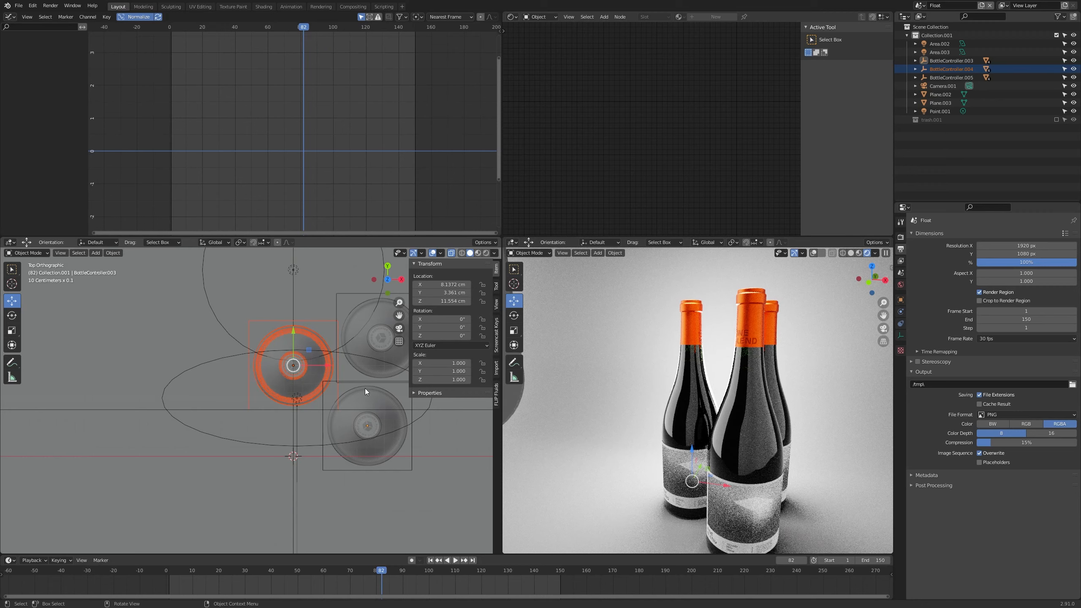
key(ctrl)
key(alt+d)
click(125, 392)
Turn off X-ray display, leave the top view for a perspective view of all four bottles and clear the selection
key(alt+z)
scroll(169, 425, down, 1)
middle_drag(133, 399, 212, 370)
scroll(169, 420, down, 2)
shift+scroll(221, 384, down, 1)
key(alt+a)
scroll(230, 394, down, 1)
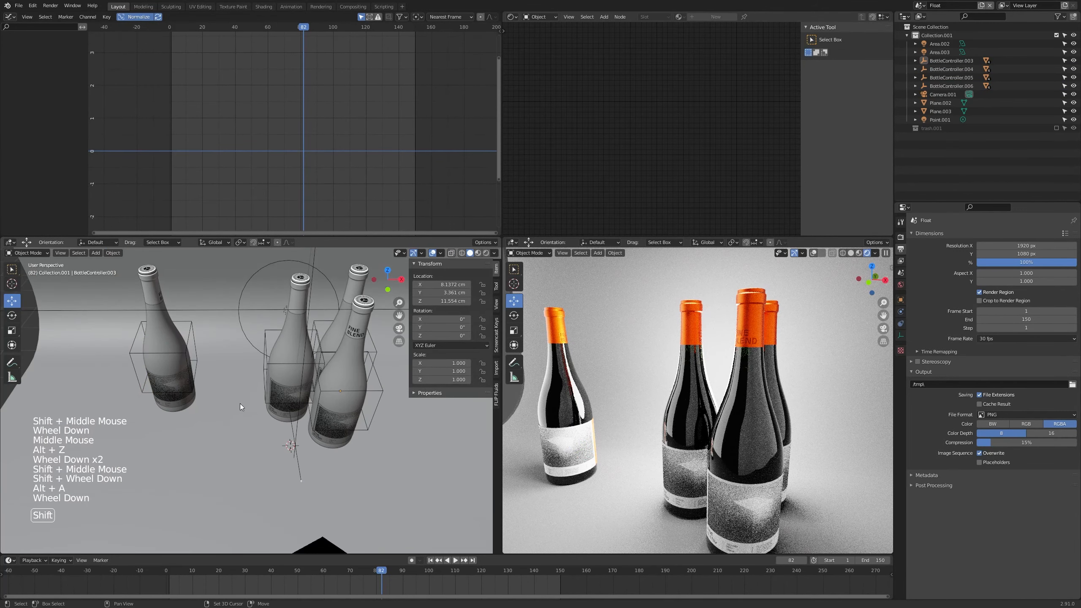
shift+middle_drag(240, 405, 249, 413)
scroll(249, 413, down, 1)
middle_drag(250, 413, 282, 412)
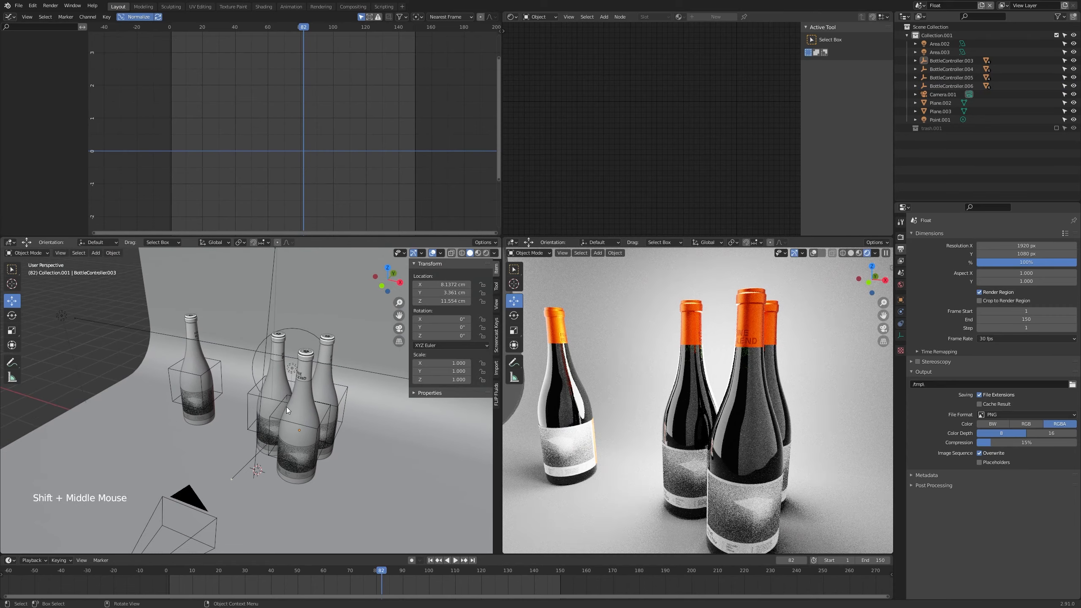
mouse_move(289, 406)
middle_down()
mouse_move(292, 397)
mouse_move(302, 415)
middle_up()
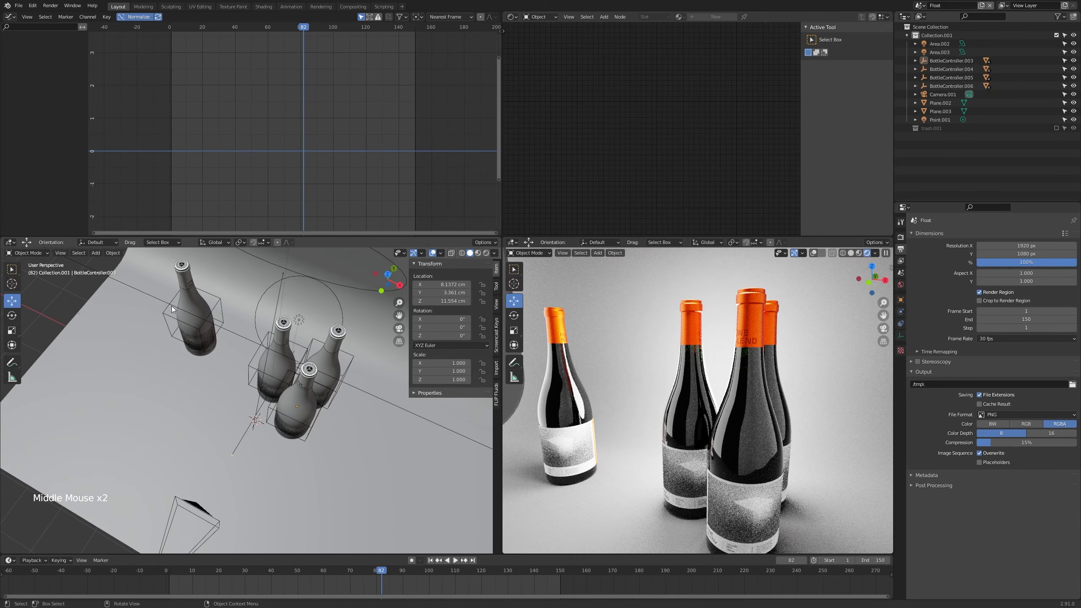
Select the controllers of the three closely grouped bottles and snap the 3D cursor to the selection's centre
click(292, 371)
scroll(292, 372, up, 2)
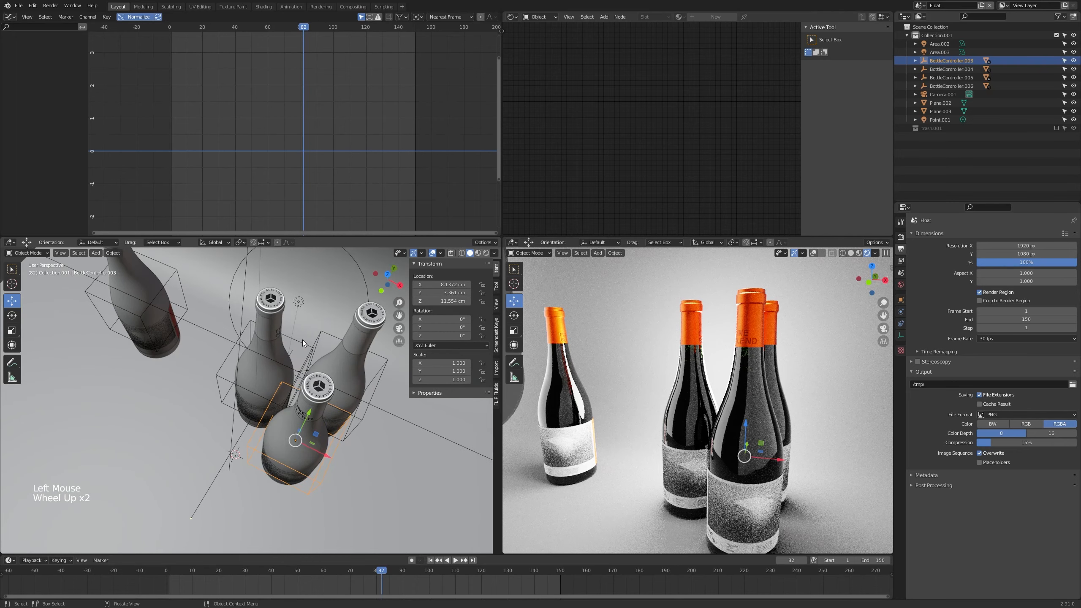
shift+click(300, 343)
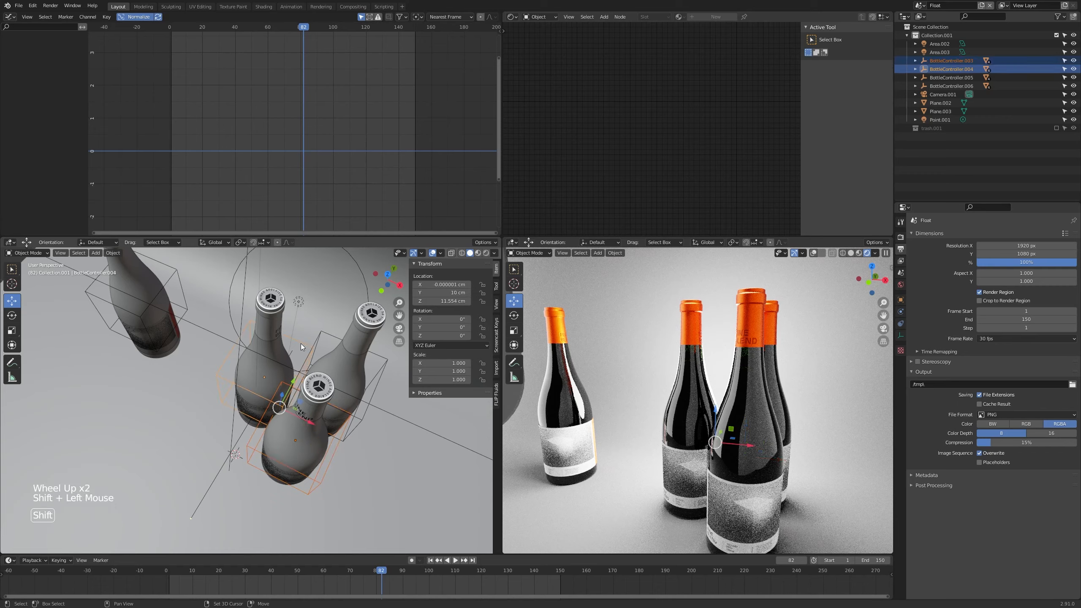
shift+click(323, 337)
middle_drag(323, 345, 299, 404)
key(shift+s)
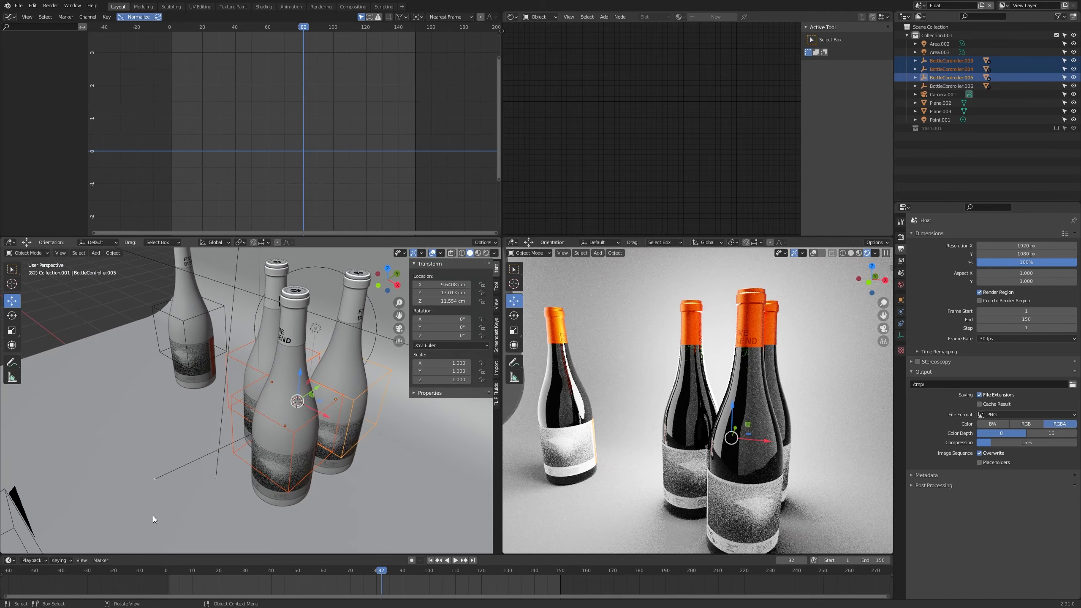
Add a cube-shaped empty at the 3D cursor in the middle of the three grouped bottles
key(shift+a)
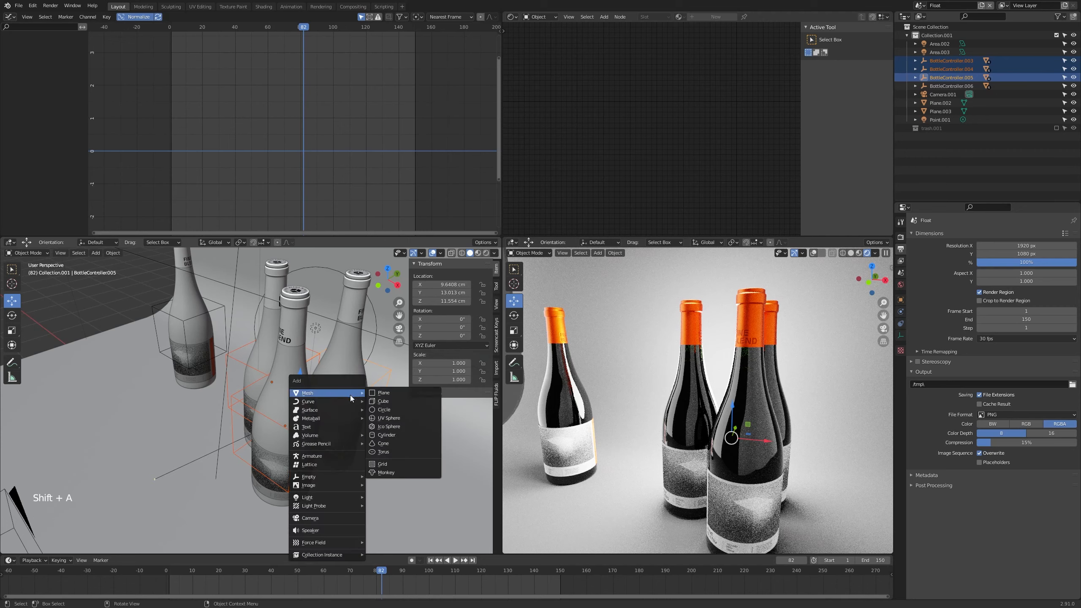
mouse_move(340, 478)
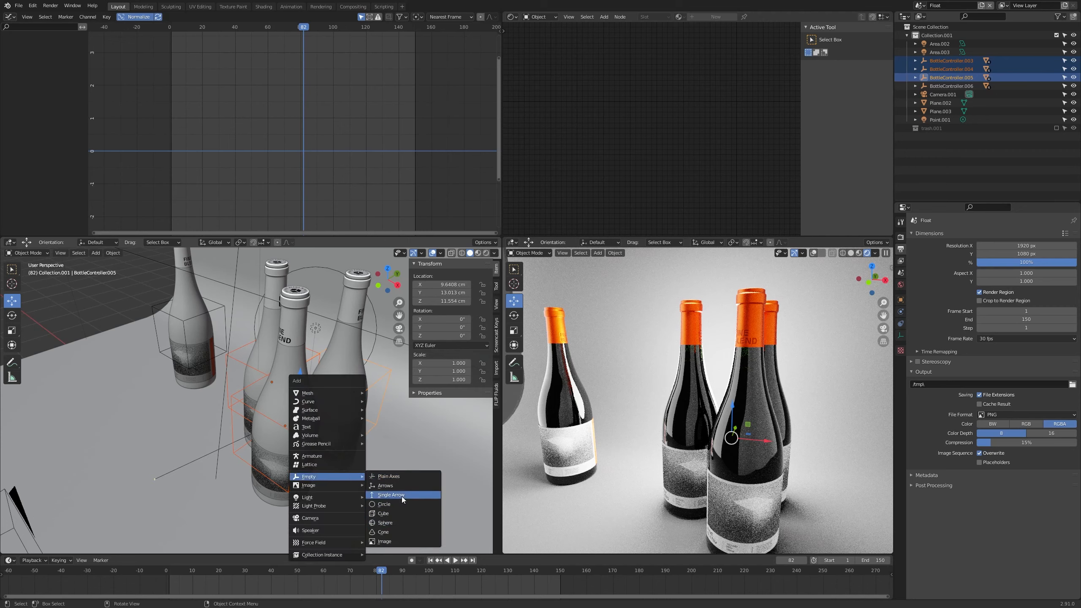
click(392, 514)
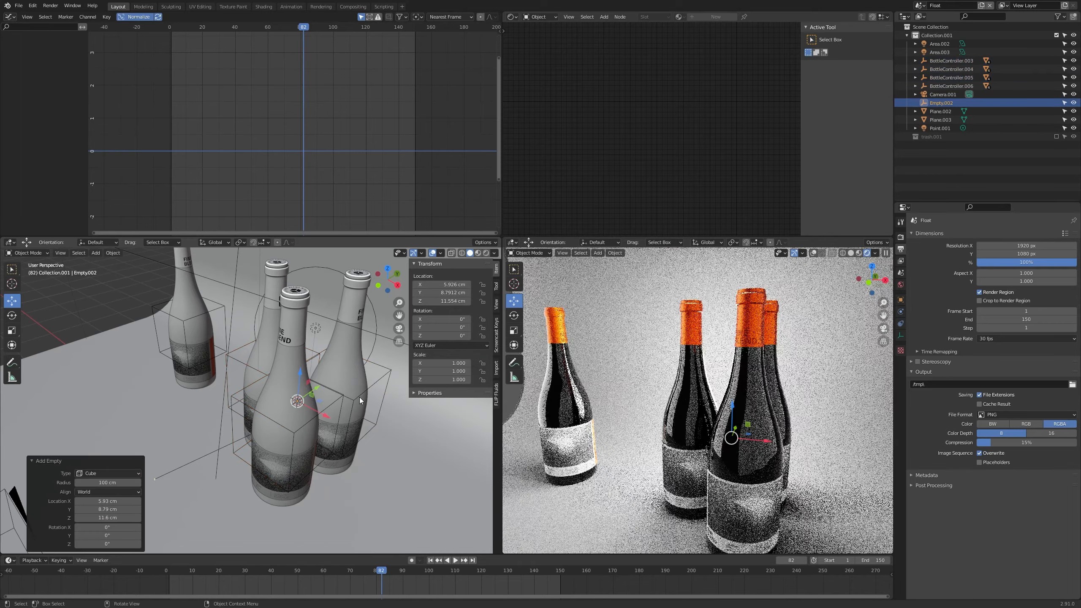
Set the new empty's display size to 8.5 cm in its object data properties
scroll(360, 398, down, 3)
click(901, 339)
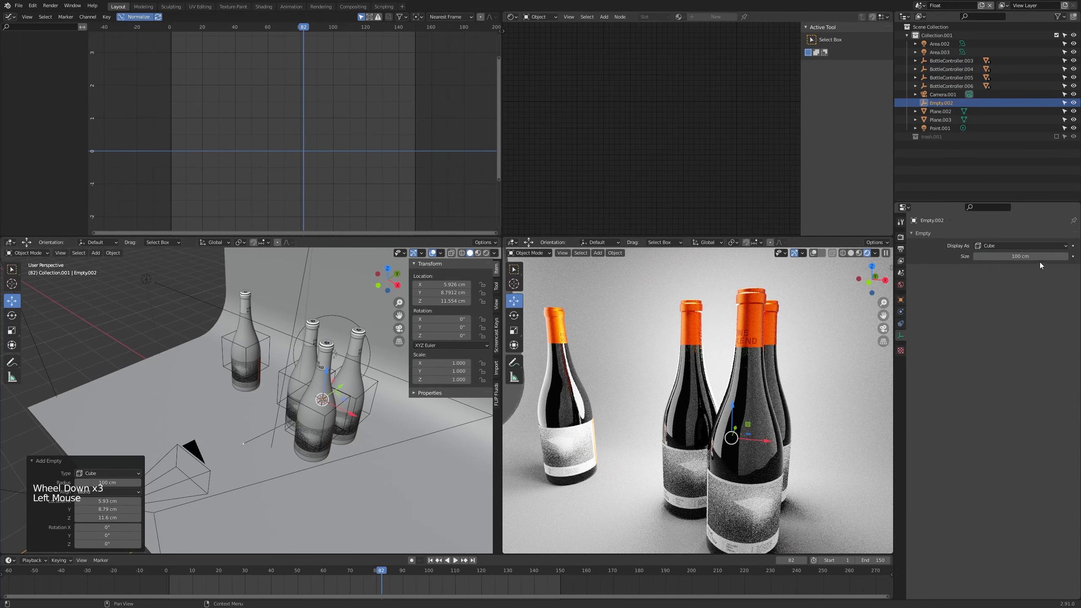
shift+drag(1040, 257, 947, 257)
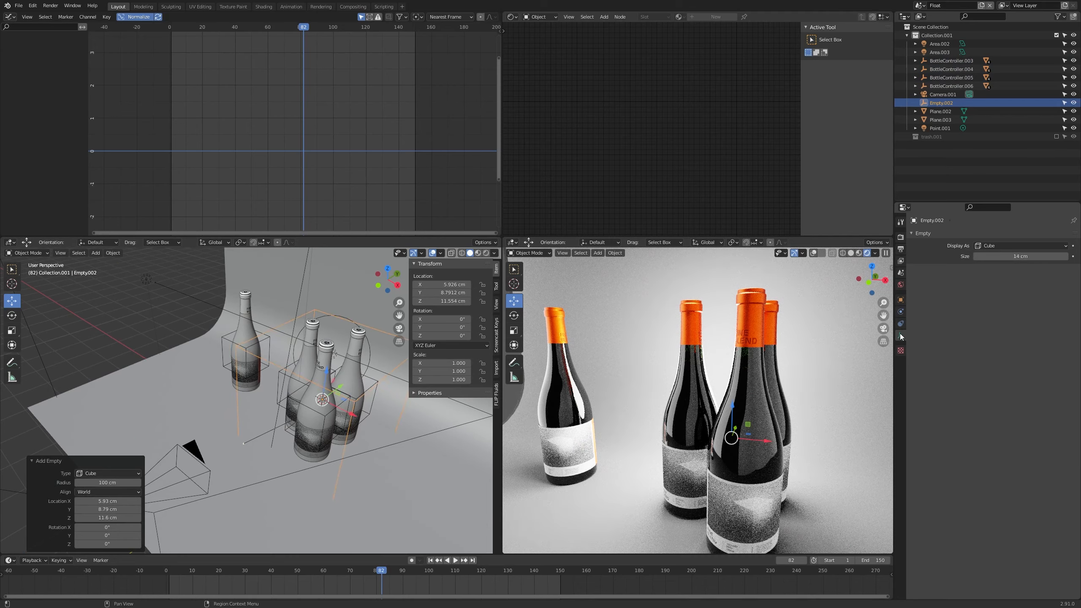
scroll(238, 421, down, 6)
shift+scroll(238, 422, down, 1)
shift+middle_drag(238, 421, 307, 424)
scroll(233, 424, up, 3)
shift+scroll(308, 424, down, 1)
mouse_move(1021, 257)
shift+mouse_down()
mouse_move(1011, 257)
mouse_move(1026, 256)
shift+mouse_up()
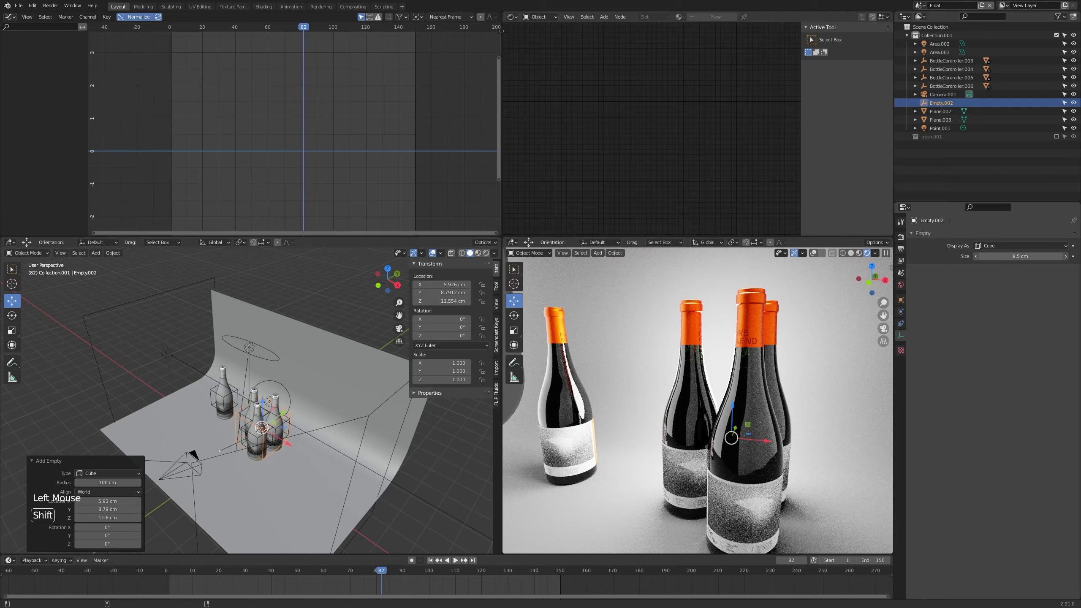
Rename the new cube empty as GroupController
scroll(272, 457, up, 4)
shift+middle_drag(272, 456, 304, 430)
scroll(282, 431, up, 3)
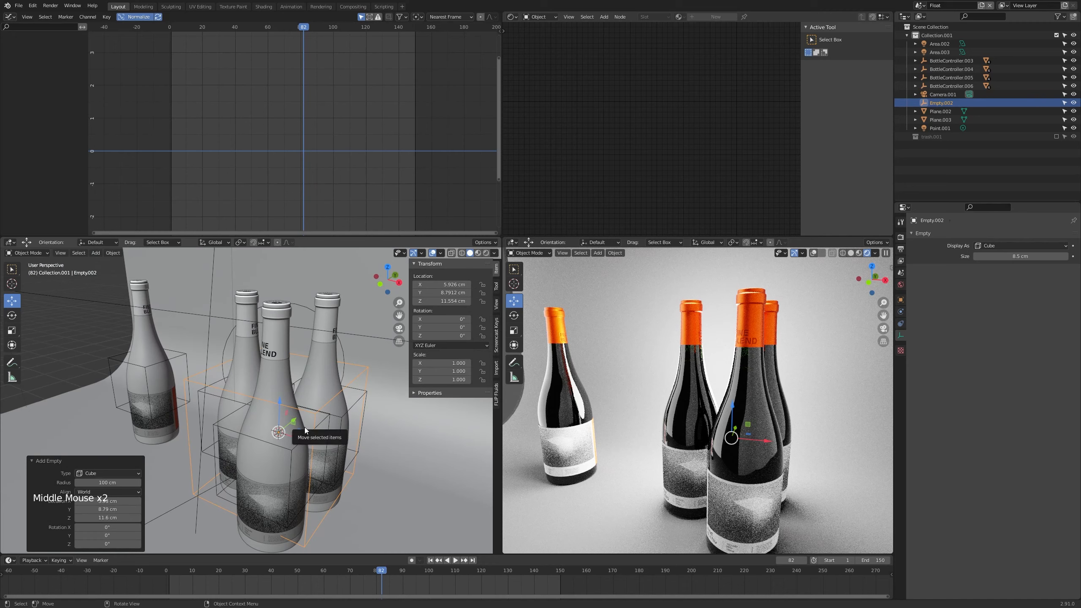
key(F2)
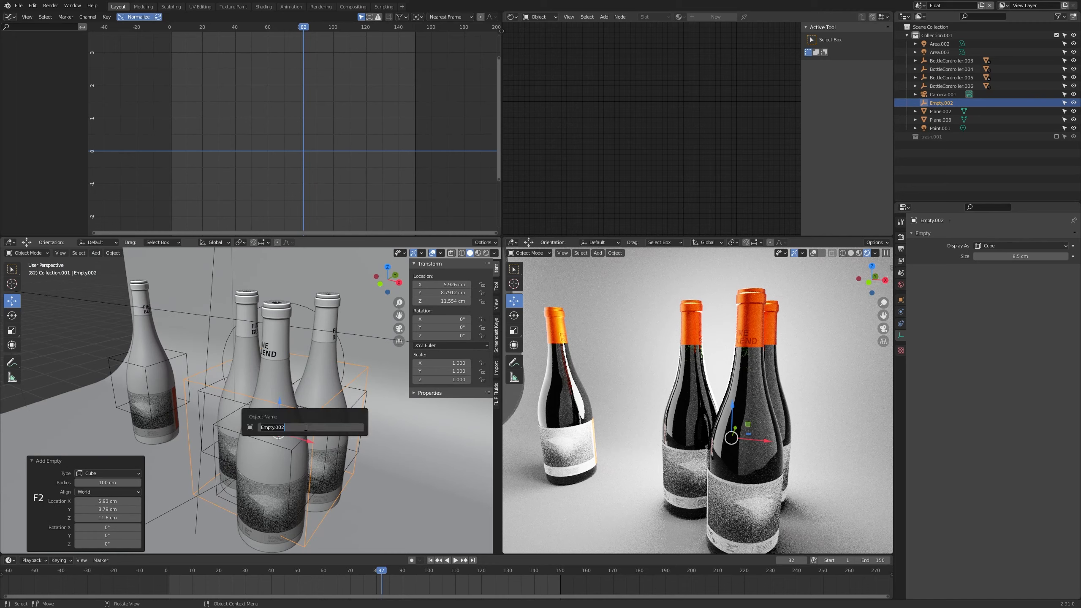
text(Group)
key(shift)
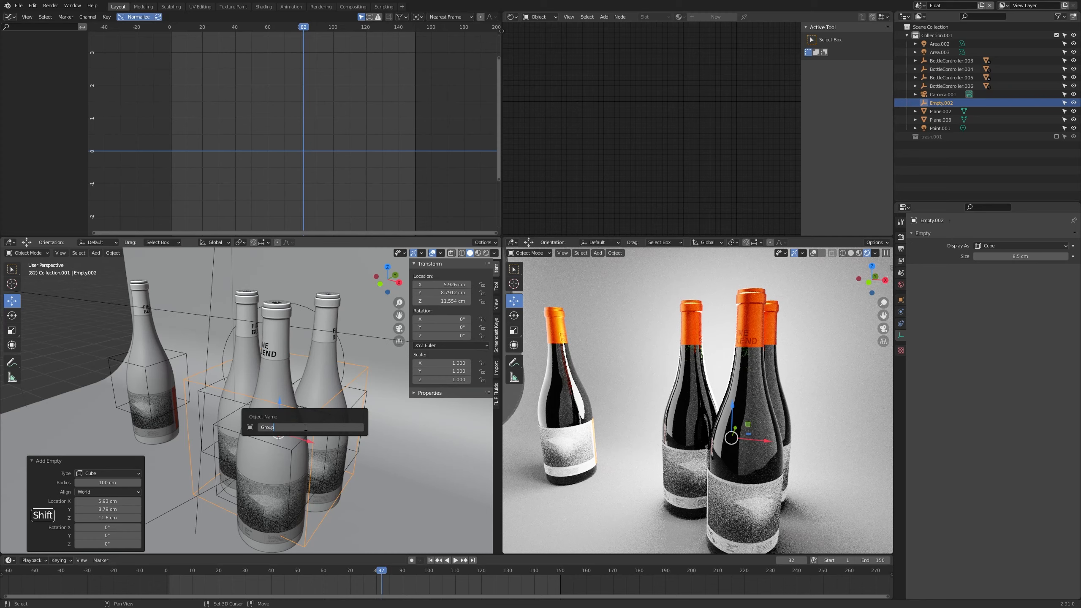
text(Controller)
key(Return)
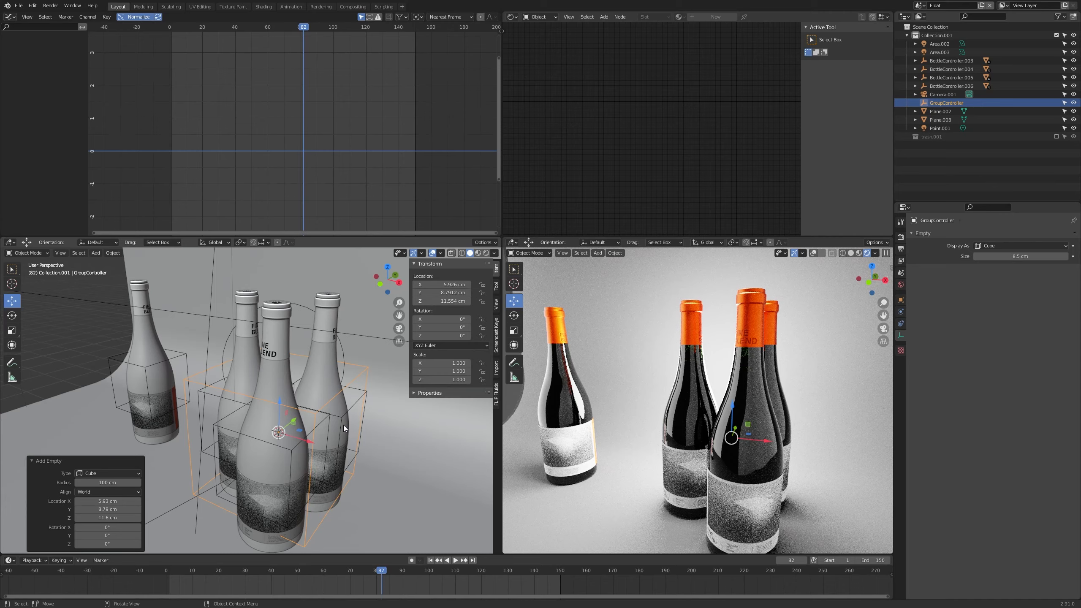
Parent BottleController.003, BottleController.004 and BottleController.005 to GroupController using the Object option
shift+middle_drag(332, 406, 359, 424)
scroll(355, 421, down, 1)
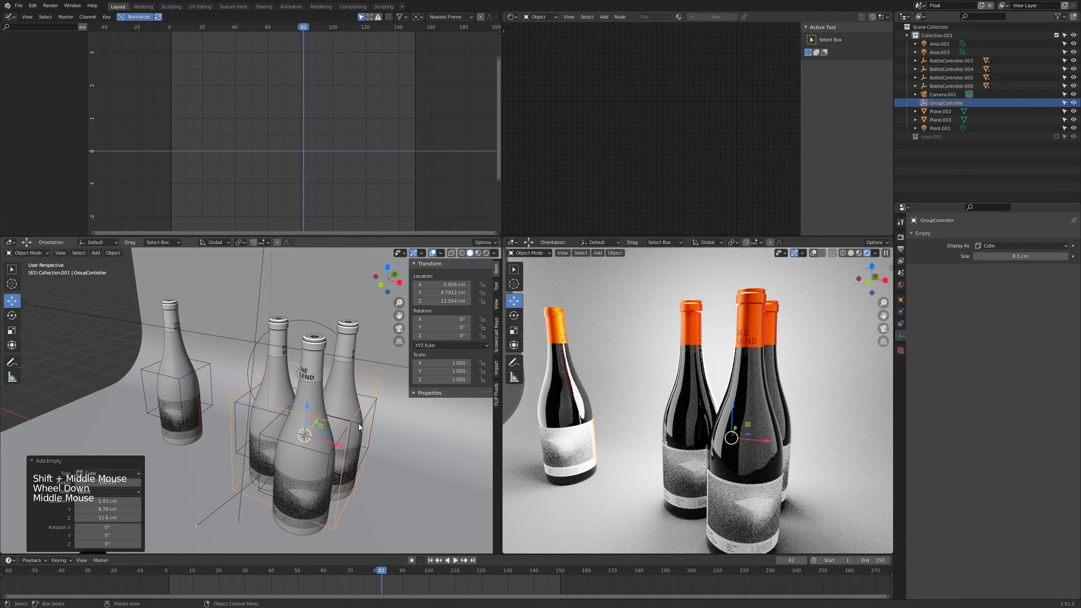
key(g)
shift+middle_drag(213, 380, 273, 417)
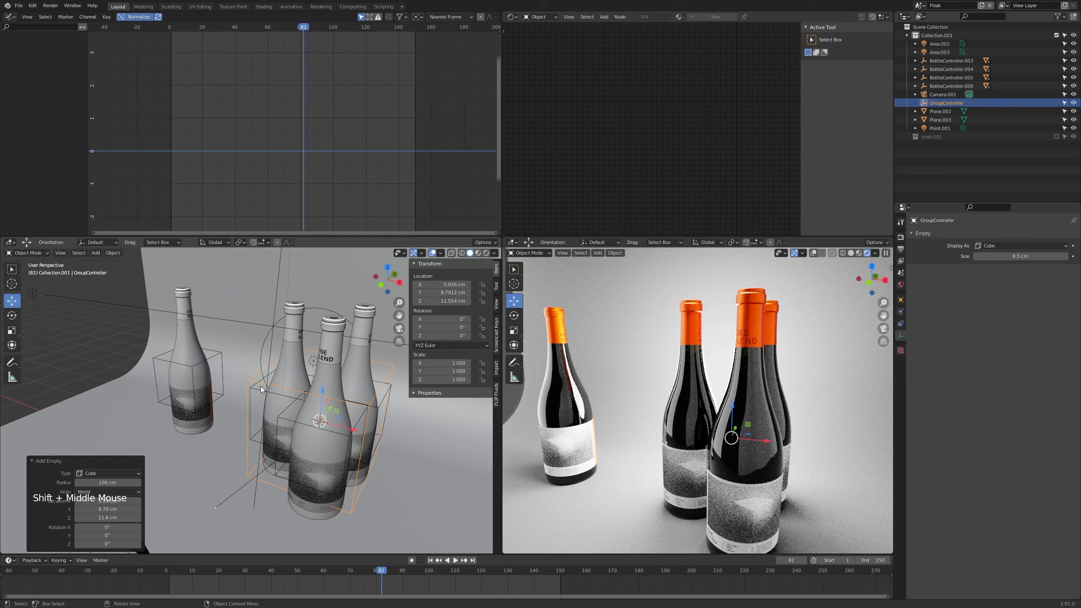
key(shift)
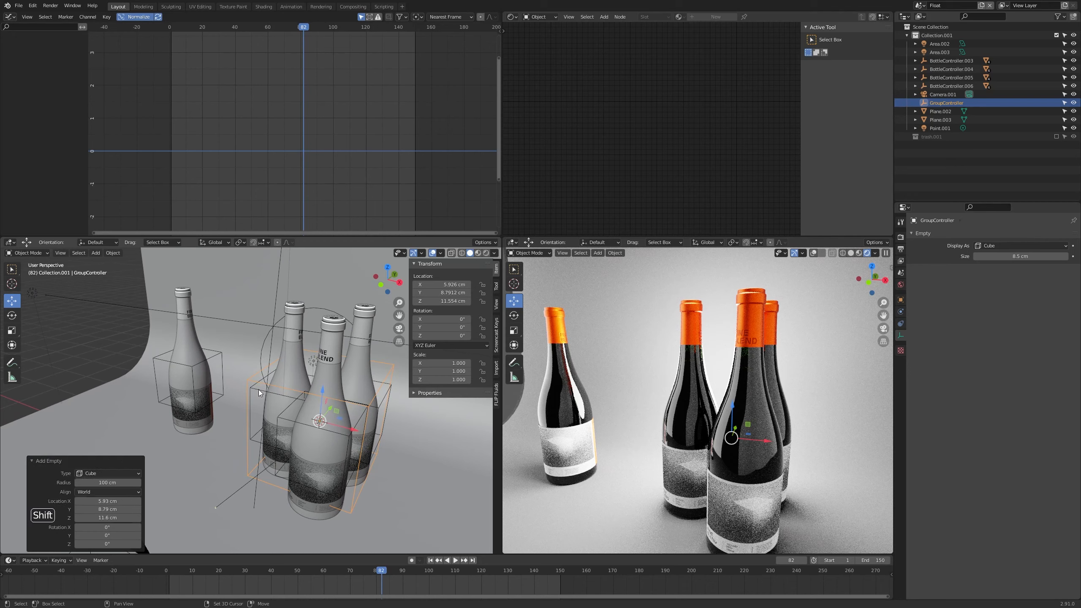
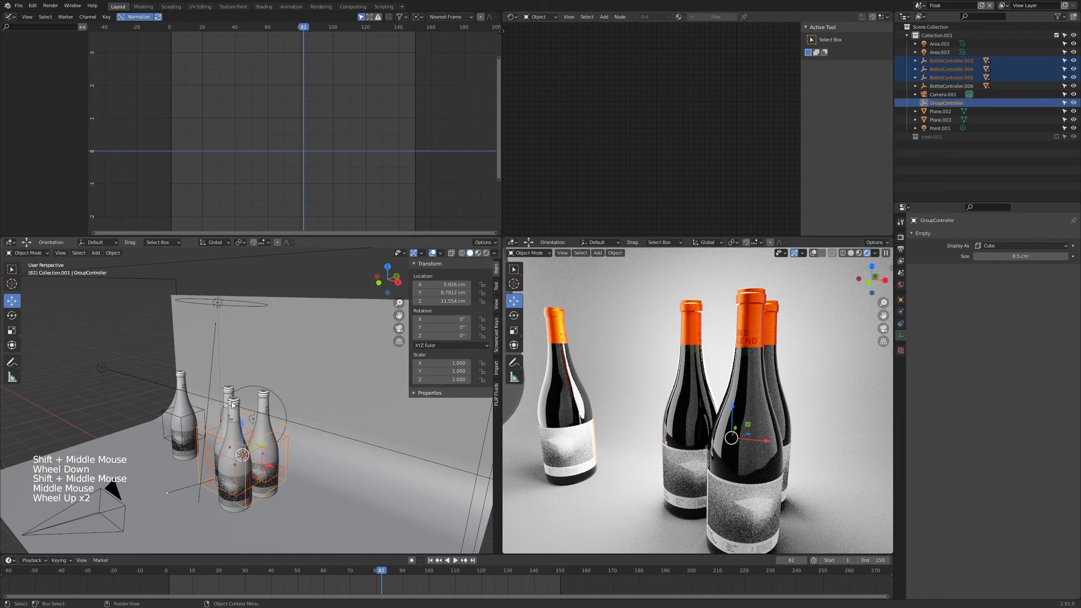
shift+middle_drag(207, 464, 237, 382)
scroll(222, 385, up, 2)
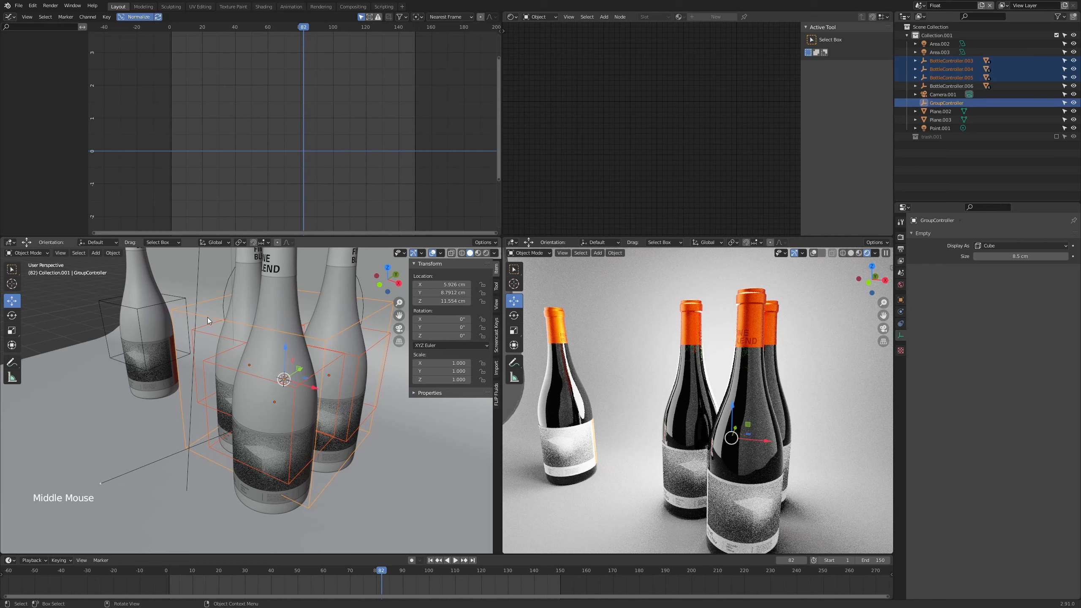
key(ctrl+p)
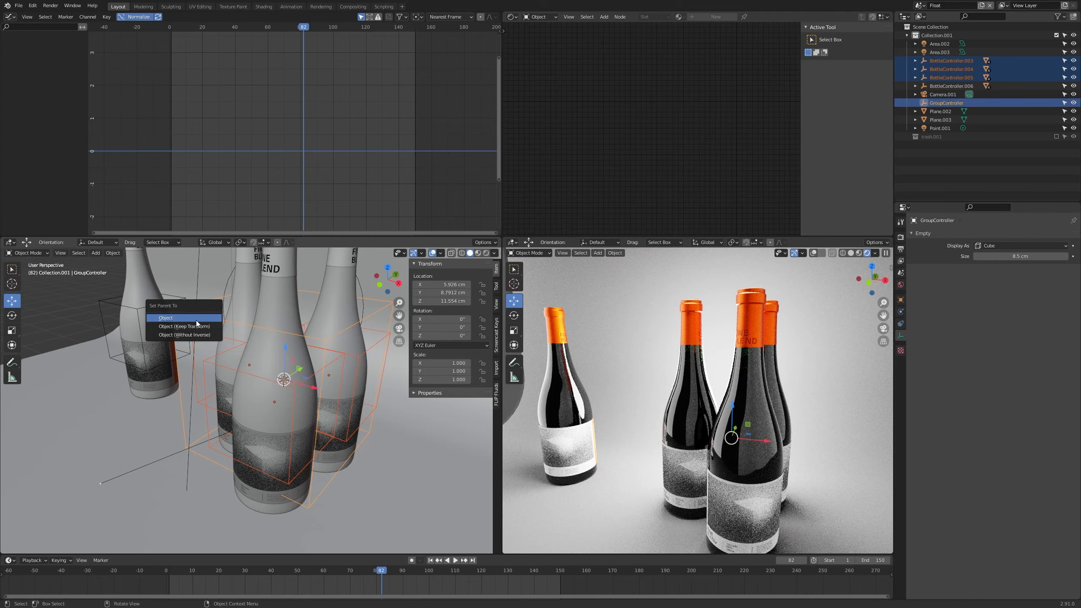
click(196, 320)
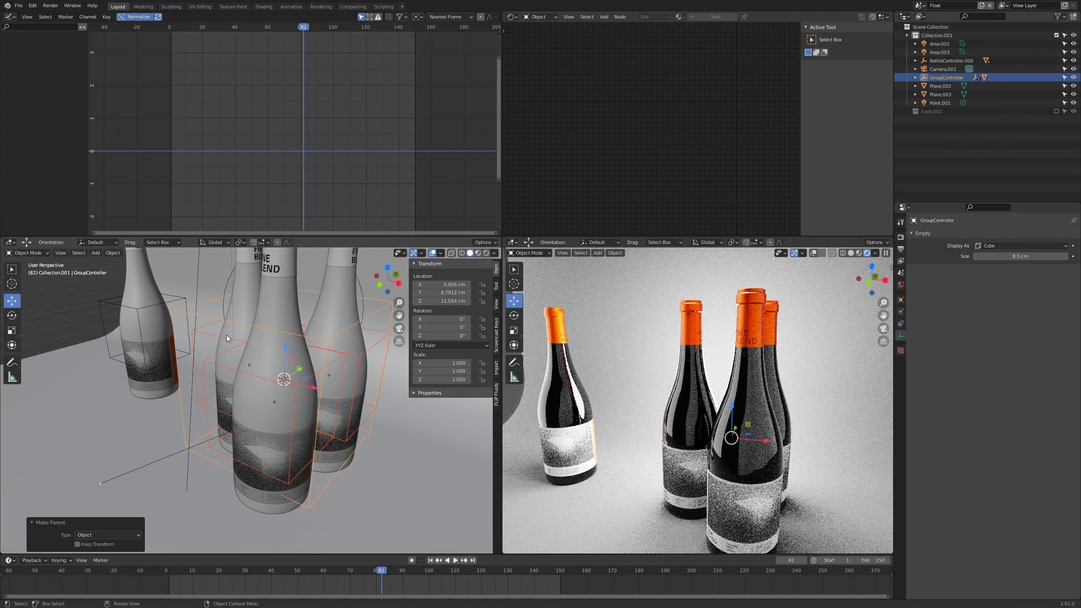
Select GroupController and raise it with its three bottles 20 cm along Z
shift+middle_drag(274, 333, 309, 348)
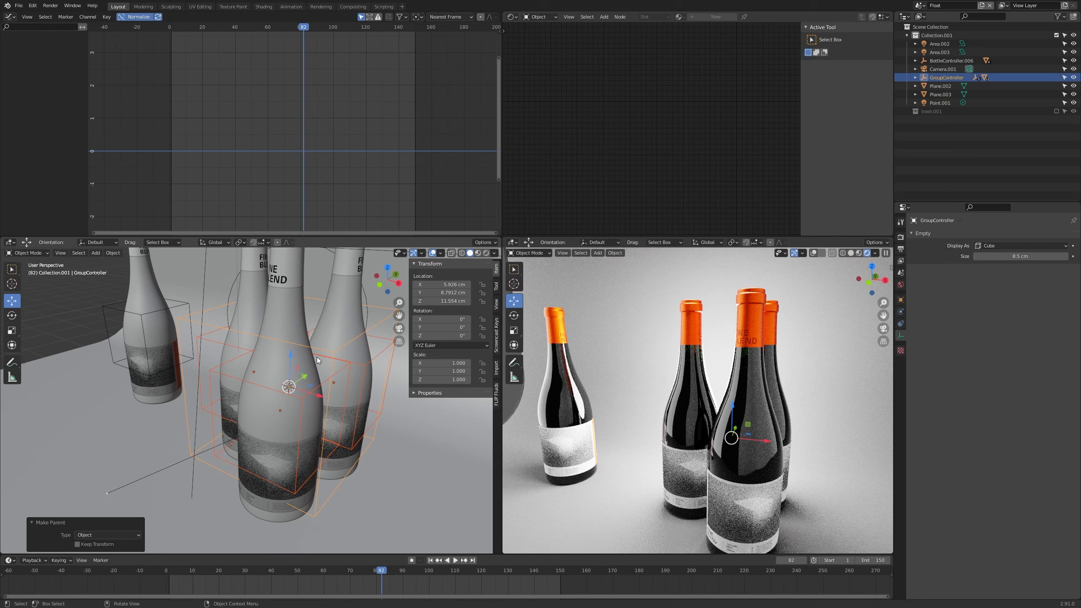
click(212, 310)
click(212, 310)
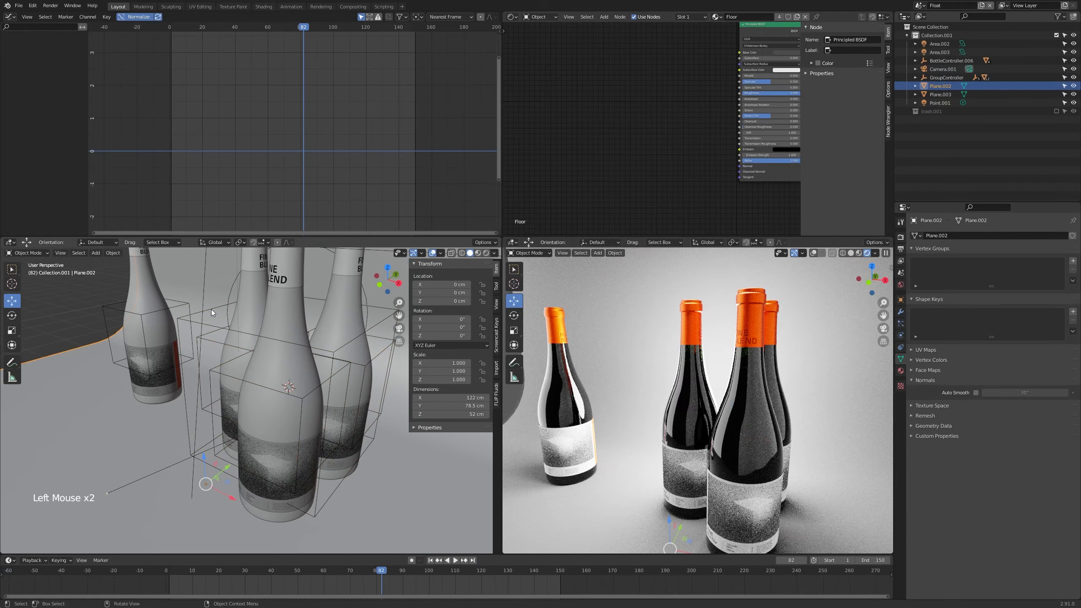
shift+middle_drag(284, 357, 327, 380)
scroll(294, 373, down, 1)
scroll(554, 377, down, 4)
scroll(289, 414, down, 4)
scroll(328, 395, up, 2)
key(g)
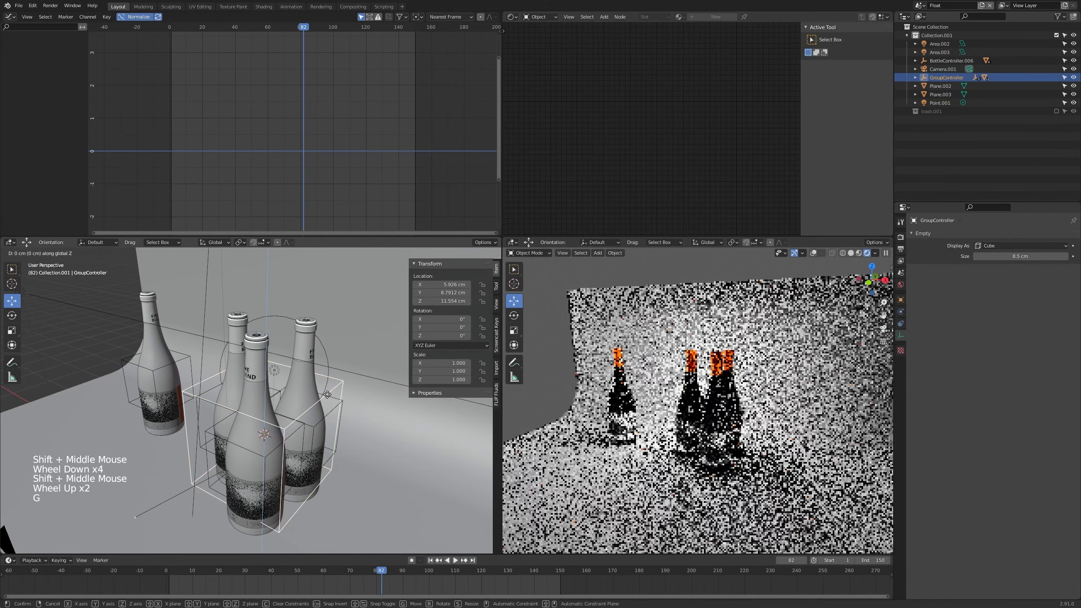
key(z)
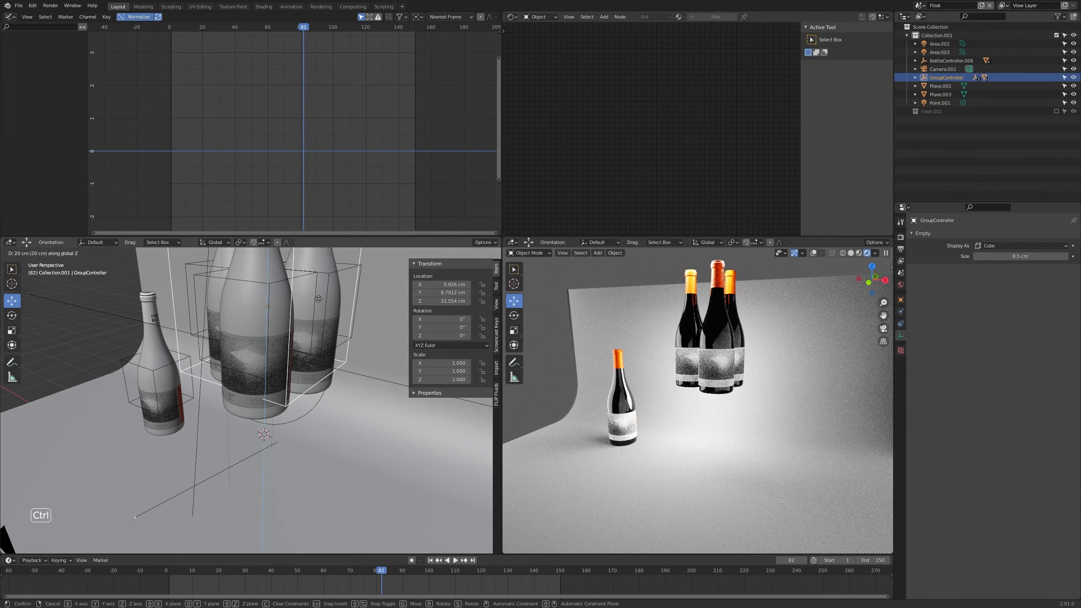
click(318, 299)
Set GroupController's rotation to -40° in X and -30° in Z to tilt the bottle group
shift+middle_drag(316, 310, 296, 389)
scroll(299, 384, down, 3)
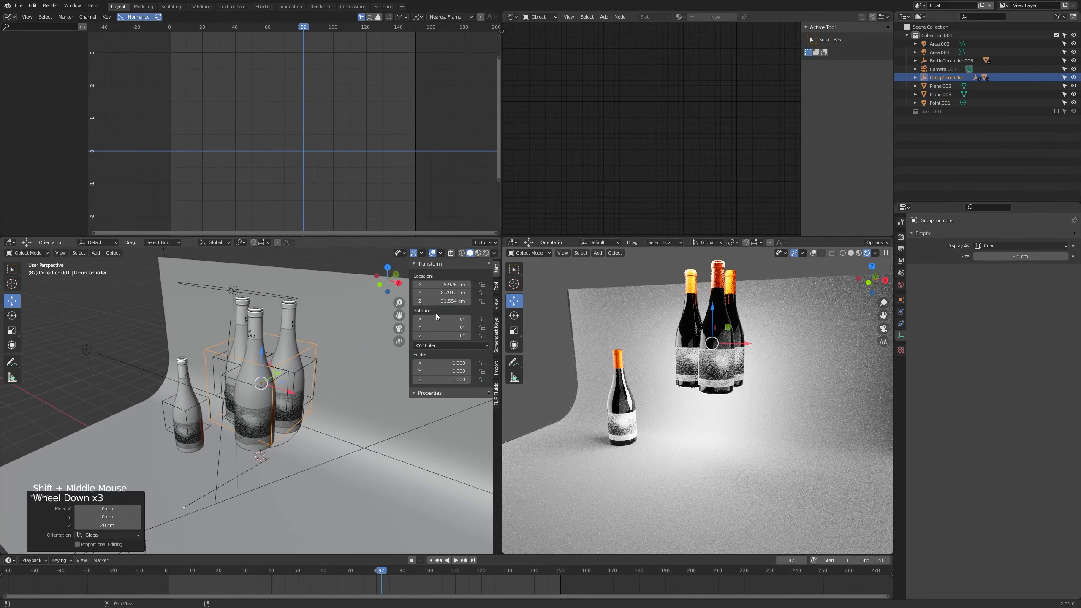
mouse_move(444, 327)
mouse_down()
mouse_move(423, 319)
mouse_move(429, 336)
mouse_up()
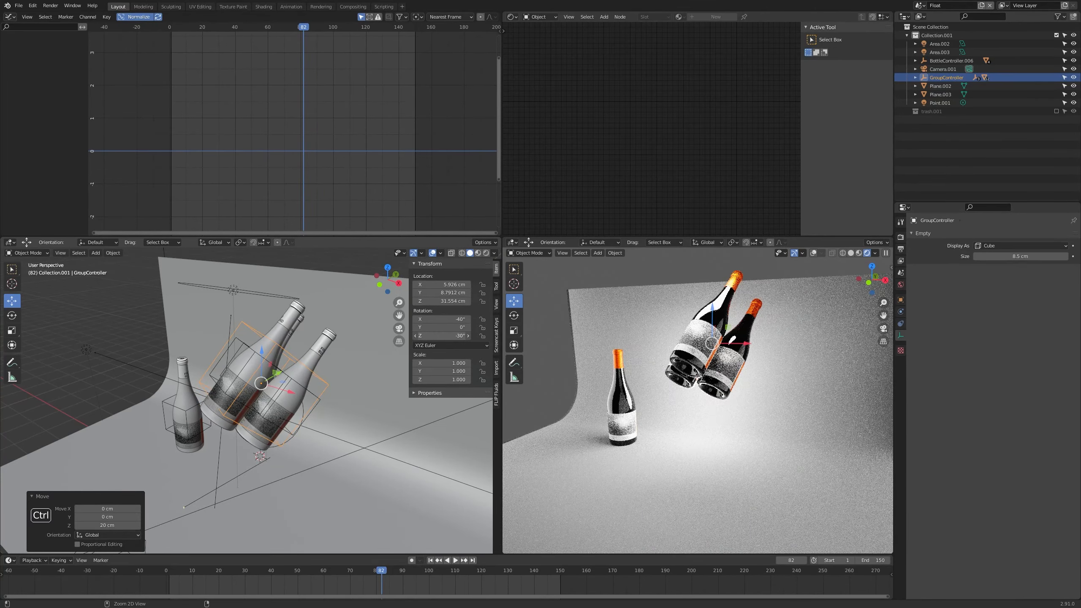
scroll(591, 387, down, 1)
middle_drag(591, 388, 616, 398)
middle_drag(306, 403, 359, 394)
scroll(312, 403, down, 3)
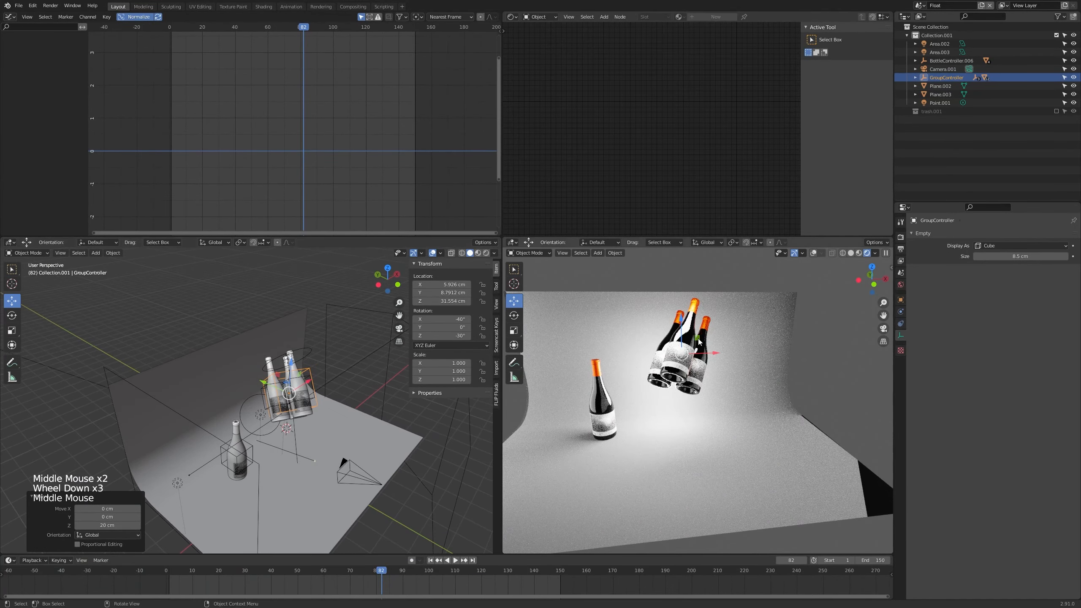
scroll(699, 342, up, 4)
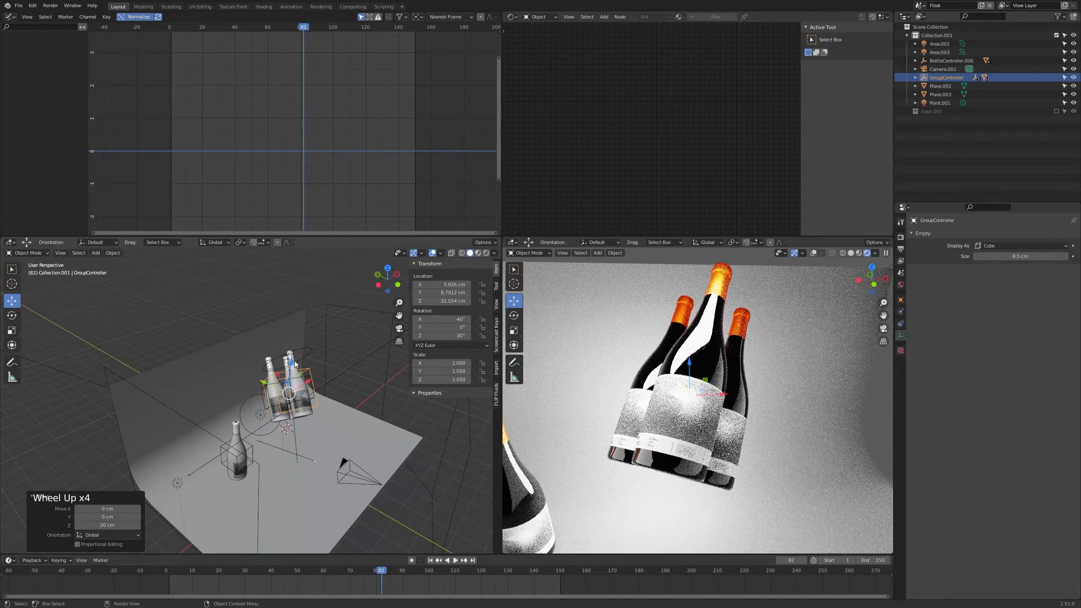
Select the Area.003 light above the bottles and raise it about 9 cm along Z
click(298, 352)
click(300, 349)
key(g)
key(z)
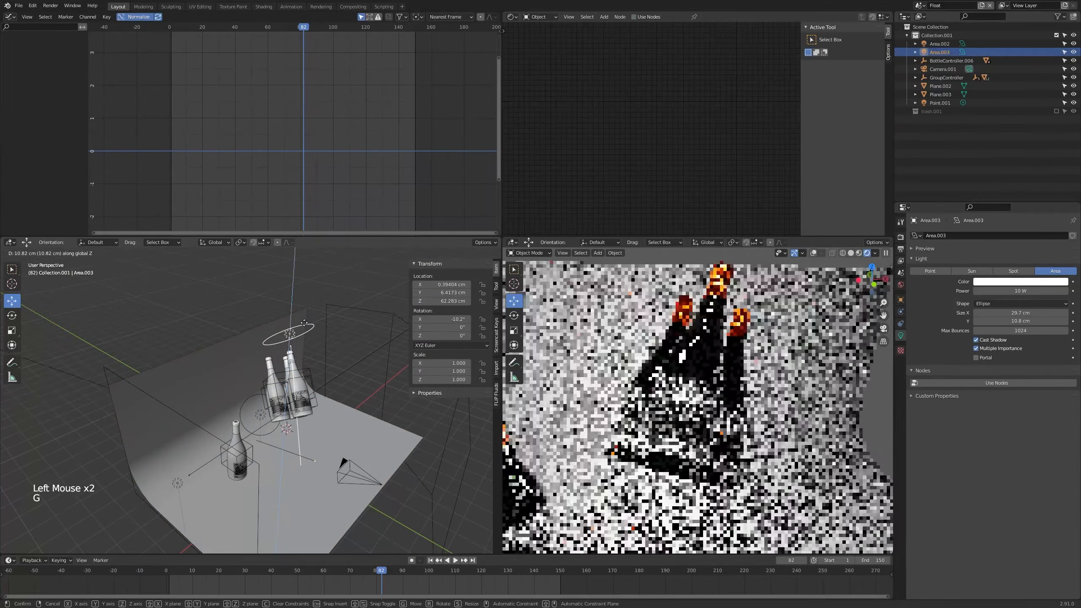
click(304, 330)
Move the Area.003 light about 12.3 cm along Y
middle_drag(314, 384, 246, 389)
scroll(277, 389, up, 2)
key(g)
key(y)
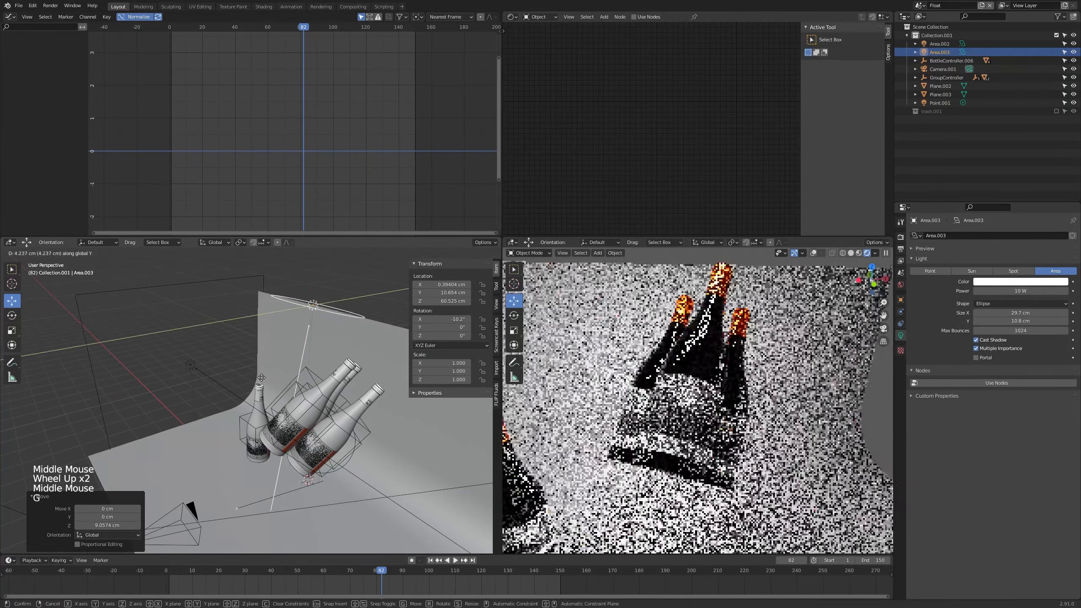
click(296, 369)
shift+middle_drag(297, 369, 337, 375)
scroll(294, 373, down, 1)
scroll(341, 376, up, 2)
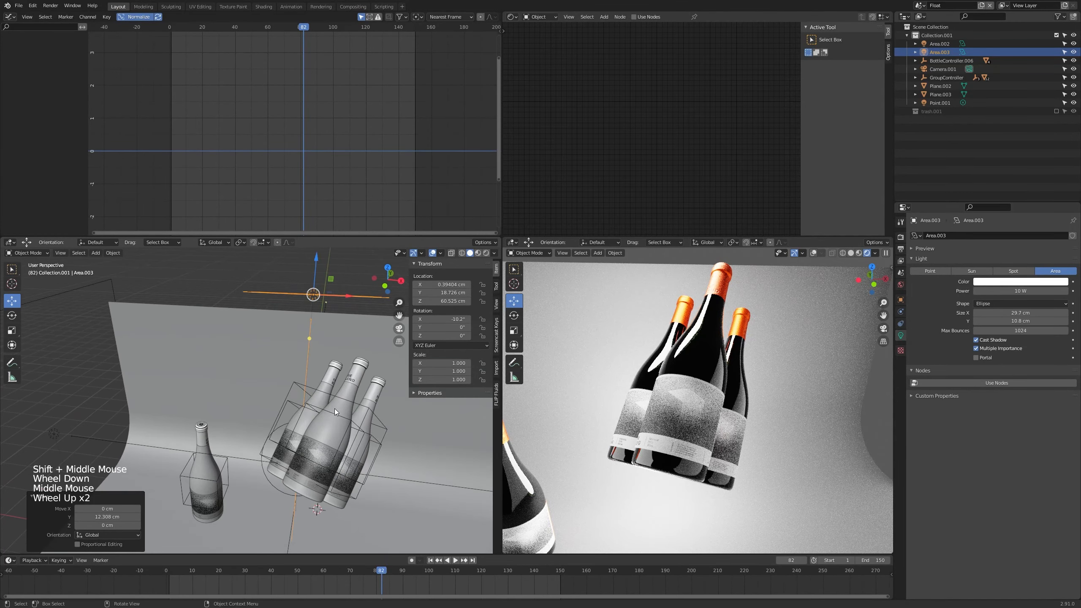
Select Camera.001, look through it in both viewports and raise it to about 38.3 cm in Z
shift+middle_drag(335, 411, 371, 405)
scroll(371, 405, down, 5)
shift+middle_drag(373, 488, 356, 456)
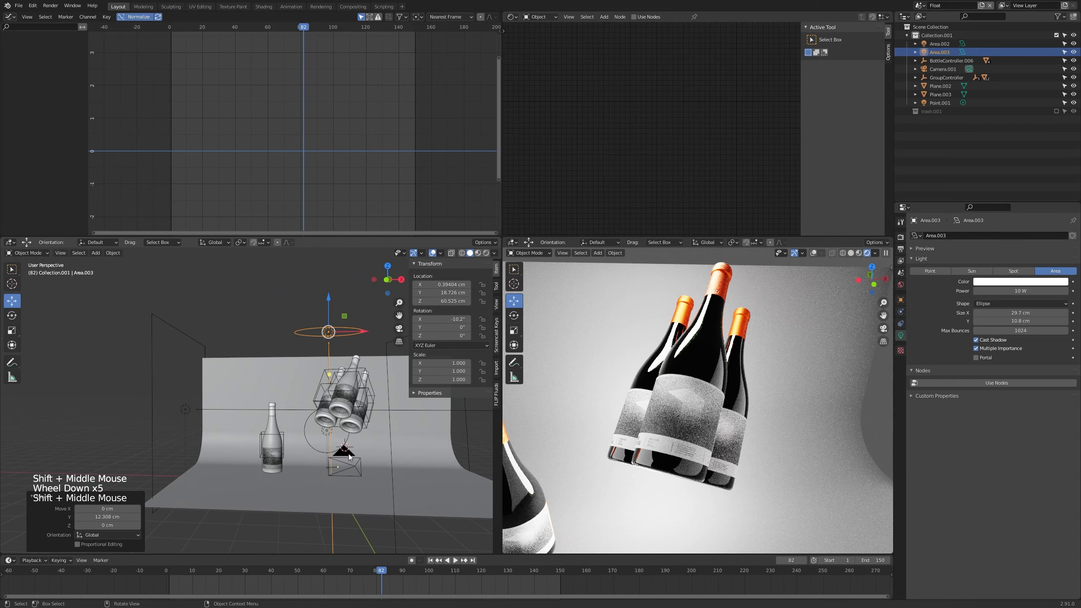
click(349, 455)
key(KP_0)
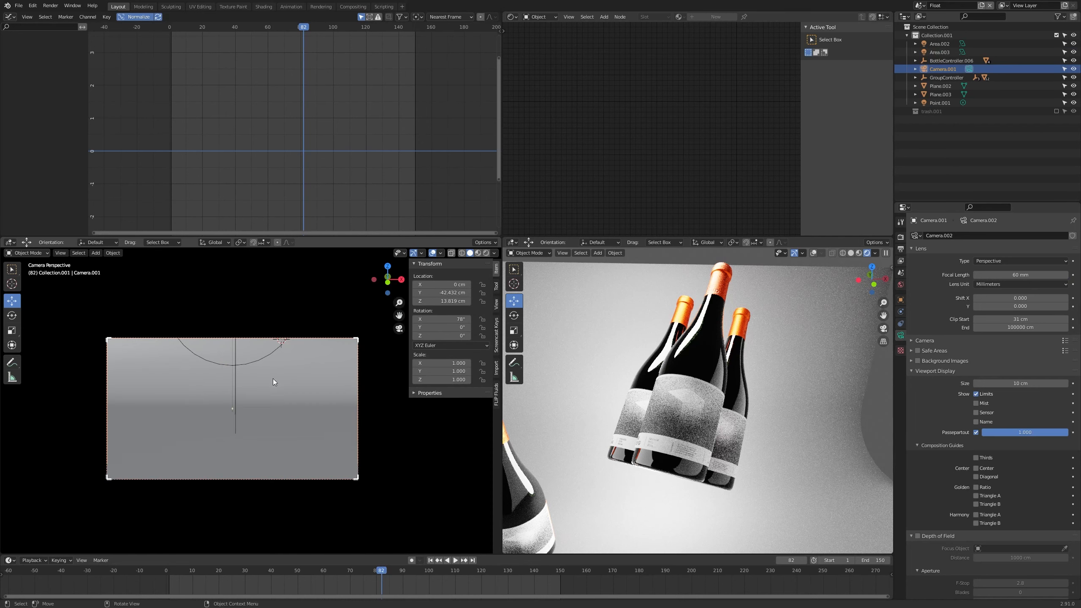
shift+middle_drag(273, 378, 274, 392)
scroll(274, 394, down, 2)
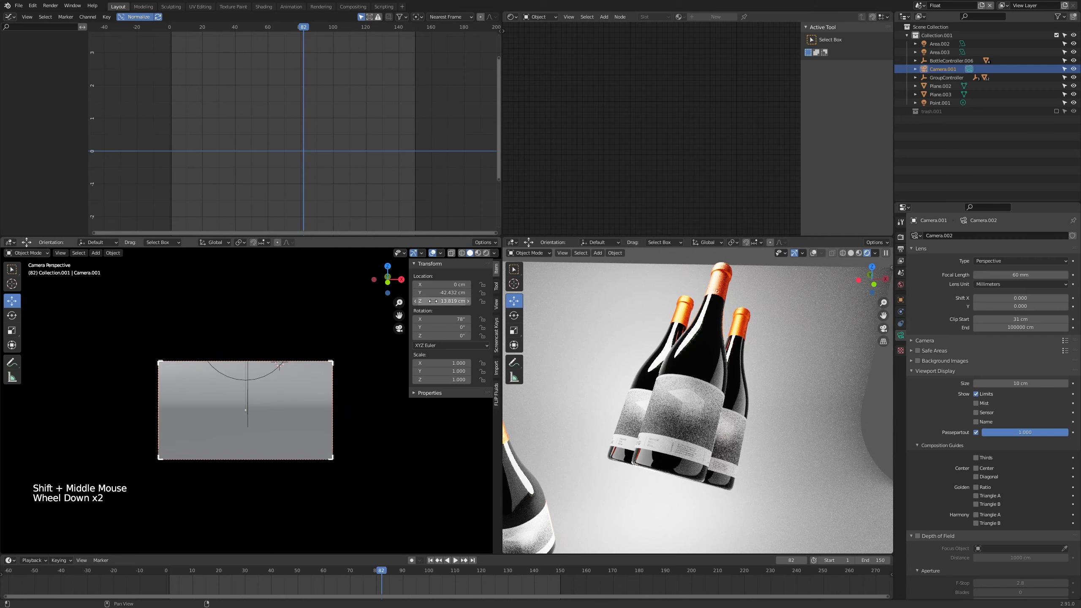
shift+drag(433, 302, 456, 301)
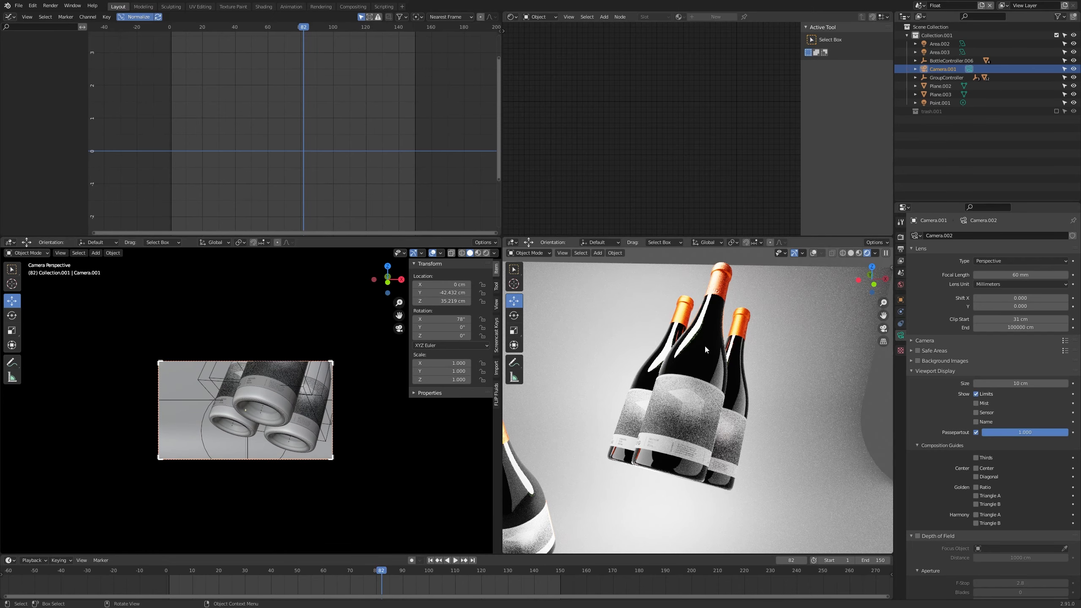
key(KP_0)
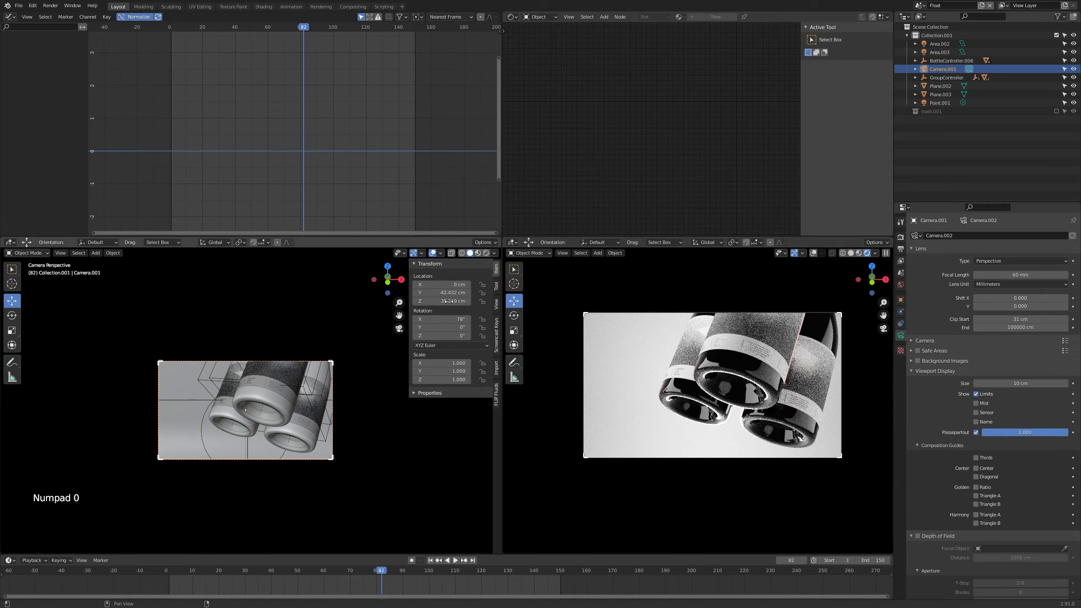
drag(442, 301, 462, 307)
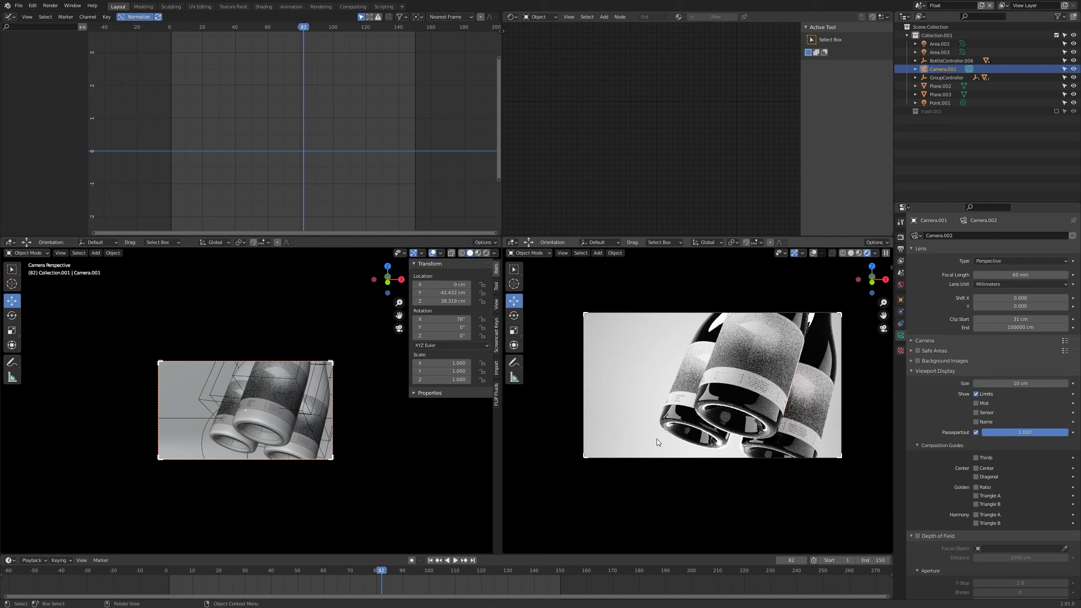
Try horizontal render resolutions of 640 px and 1280 px for the output and undo both changes
click(902, 251)
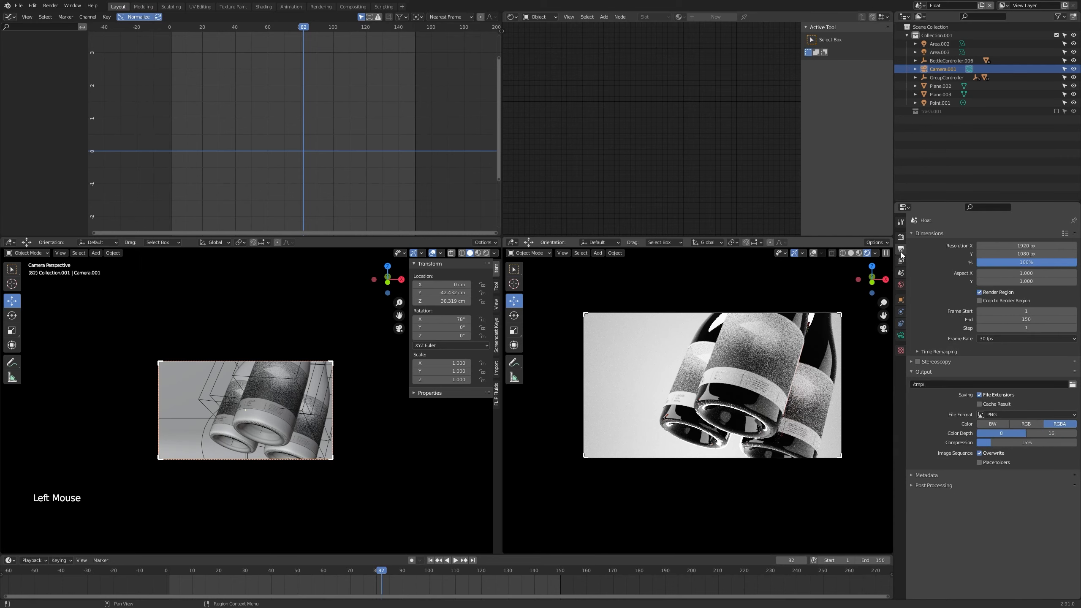
double_click(1006, 246)
key(ctrl+a)
text(640)
key(Return)
click(1008, 245)
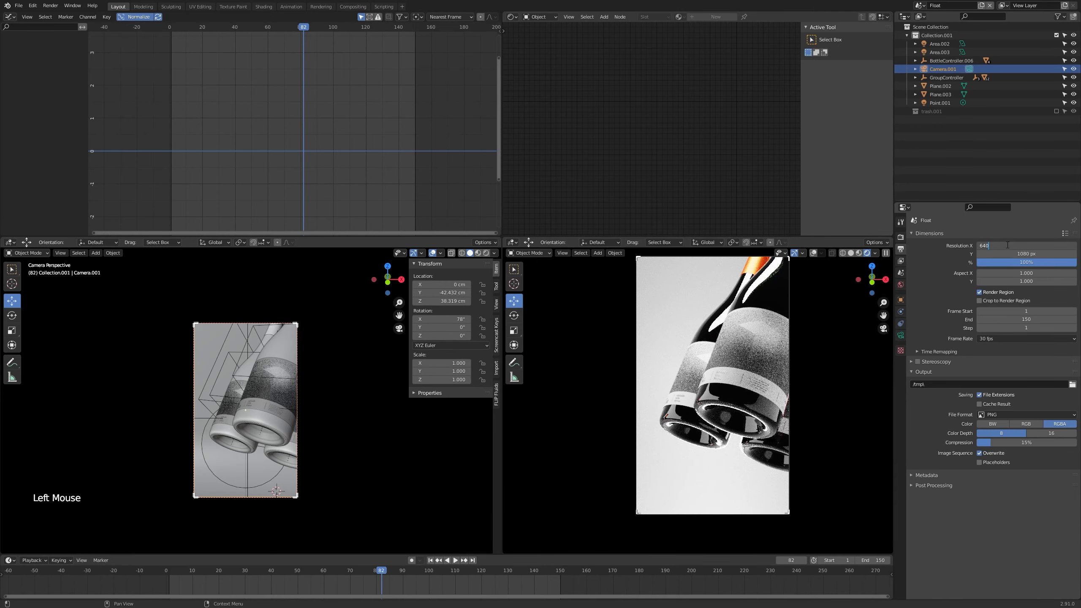
key(ctrl+a)
text(1280)
key(Return)
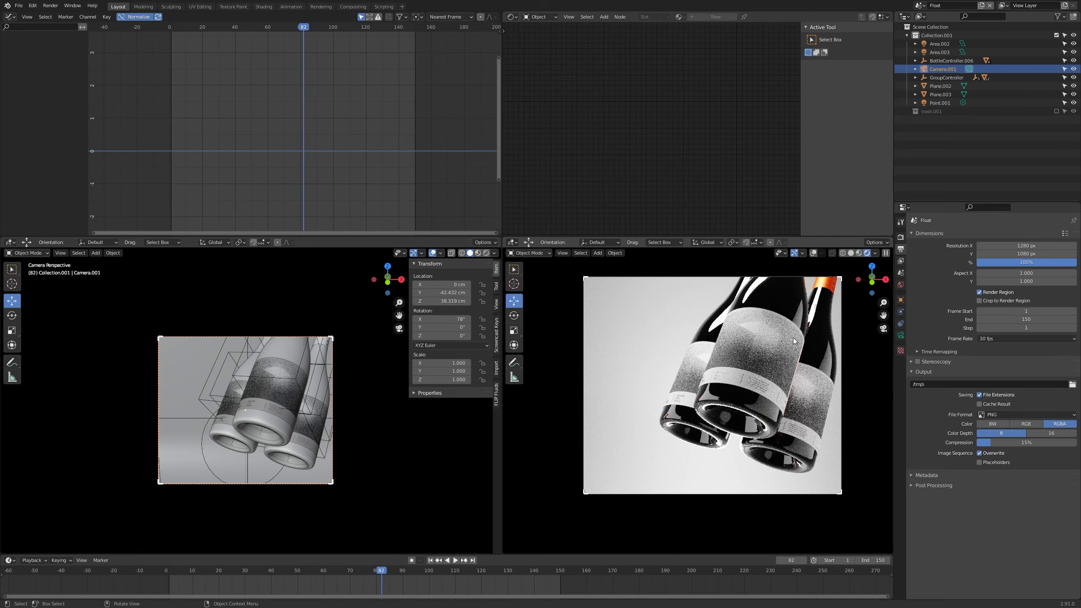
key(ctrl+z)
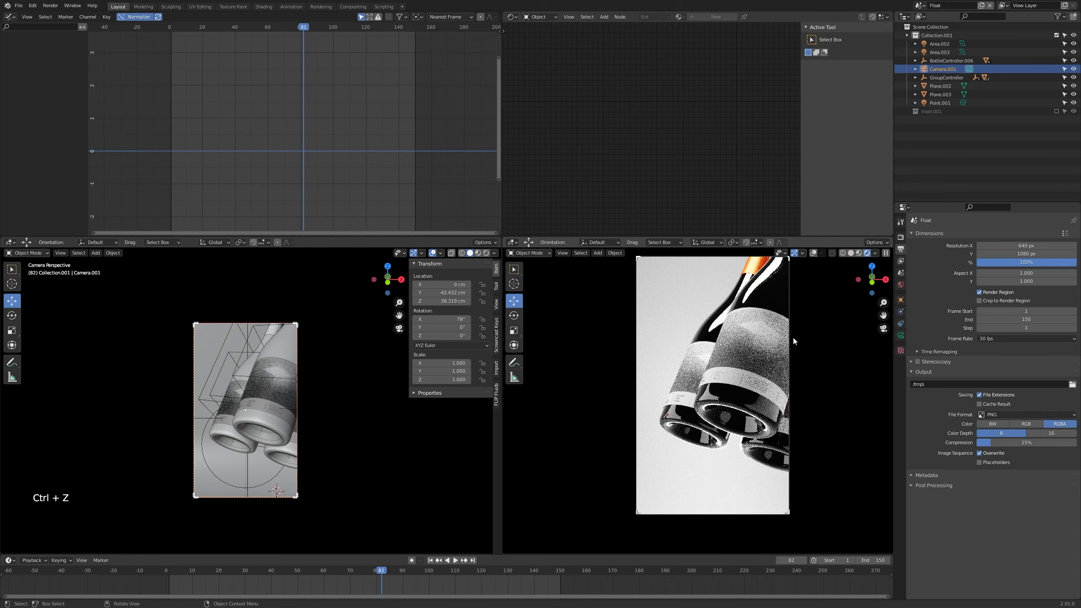
key(ctrl+z)
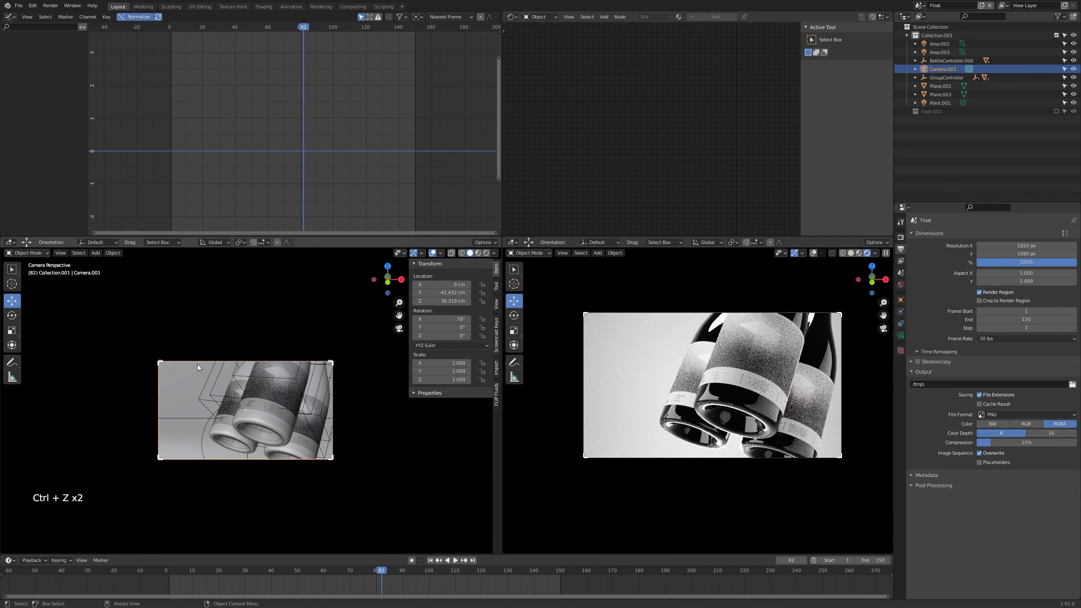
Reframe the bottles by moving Camera.001 to about 8.67 cm in X and lowering it about 1.07 cm along Z
key(g)
key(shift)
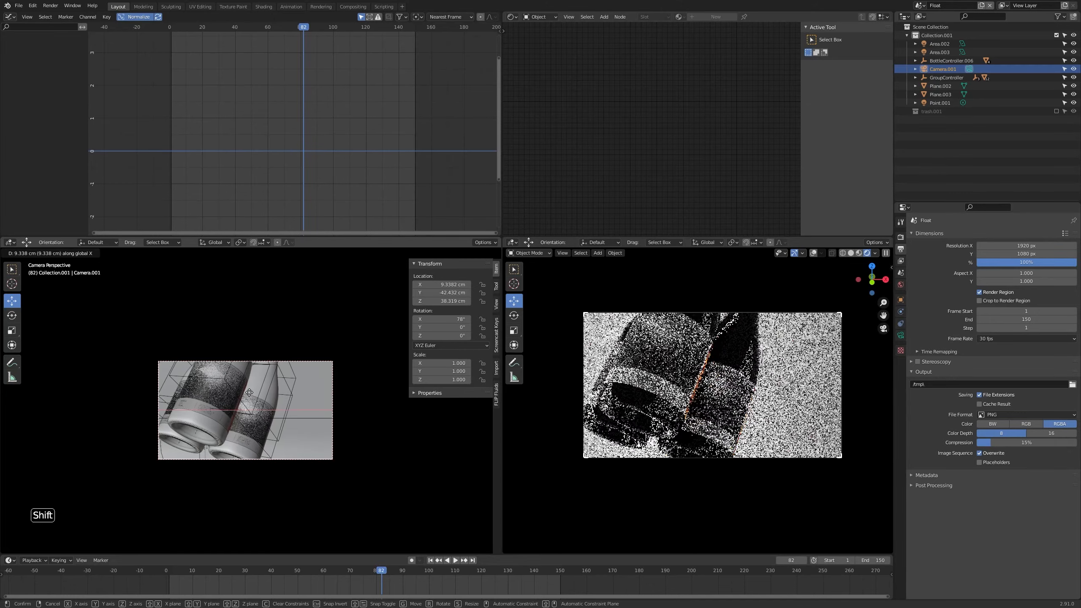
click(255, 391)
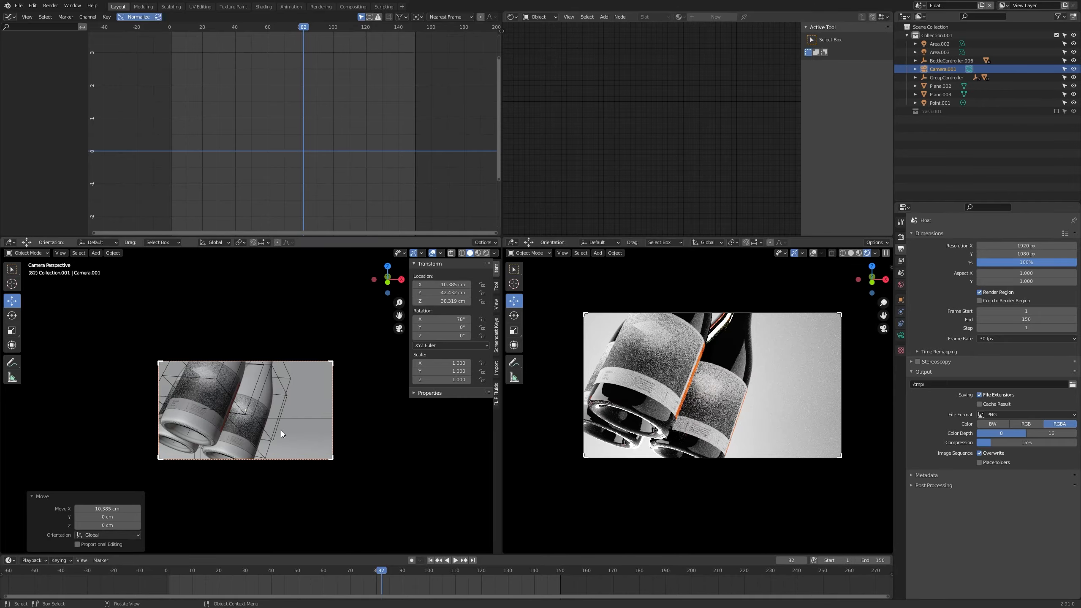
shift+middle_drag(284, 414, 311, 421)
key(g)
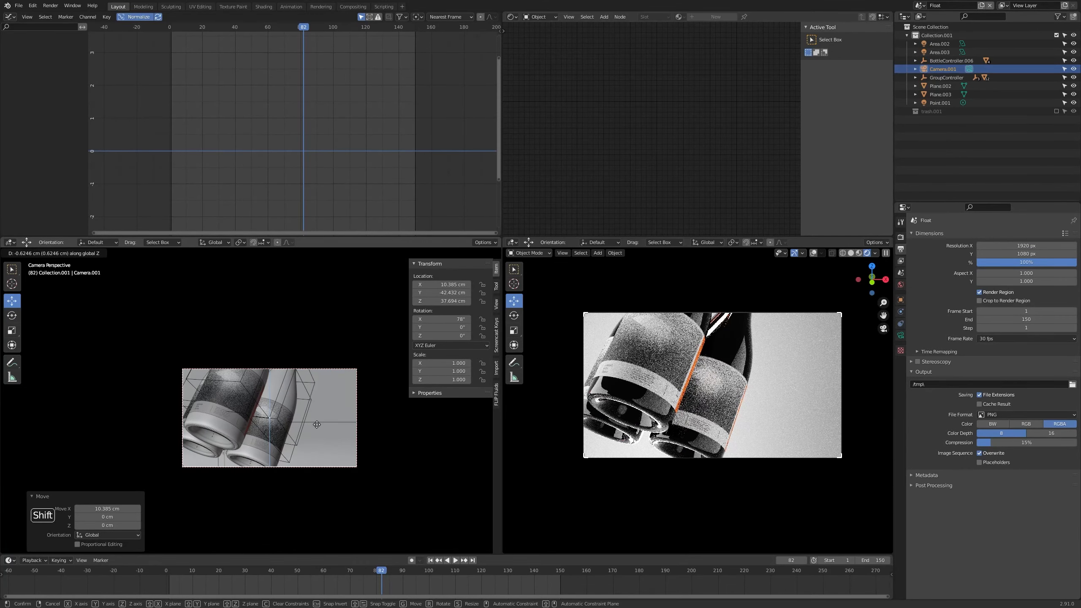
click(316, 427)
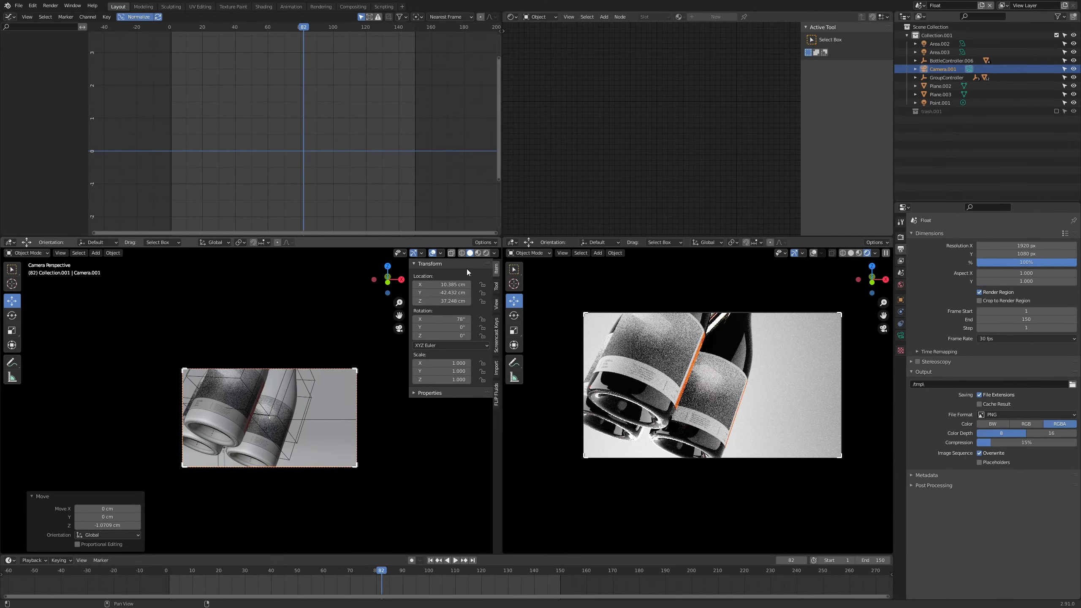
shift+drag(442, 285, 420, 284)
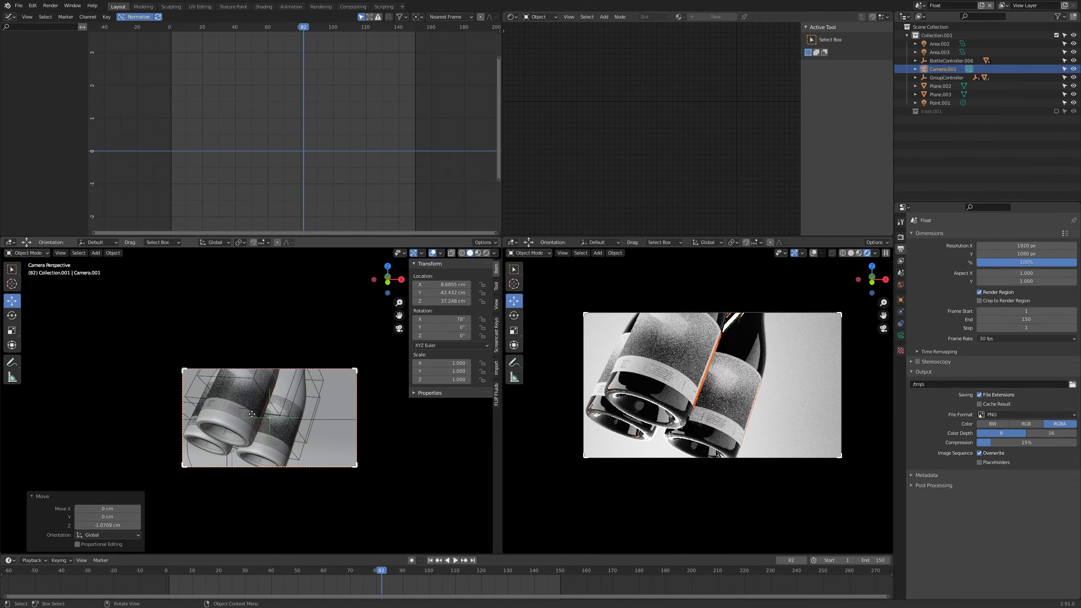
Try to raise the front bottle's controller, BottleController003, along the global Z axis
scroll(253, 400, up, 3)
shift+middle_drag(250, 443, 294, 503)
scroll(298, 452, down, 3)
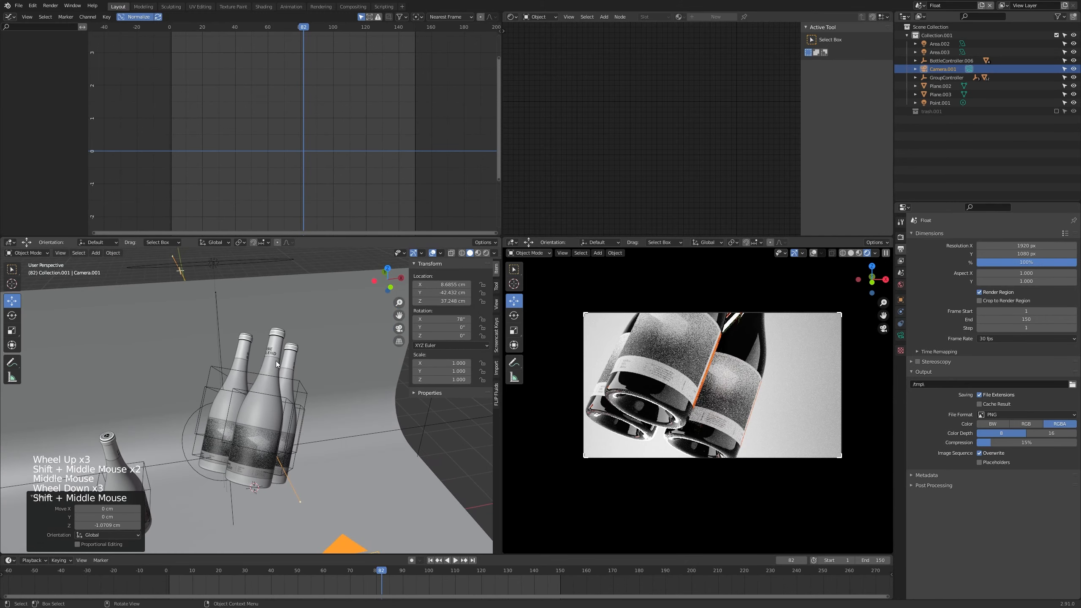
click(286, 397)
shift+middle_drag(286, 397, 264, 391)
middle_drag(264, 391, 348, 375)
middle_drag(283, 441, 354, 397)
scroll(354, 396, down, 1)
middle_drag(354, 396, 362, 392)
scroll(365, 390, up, 1)
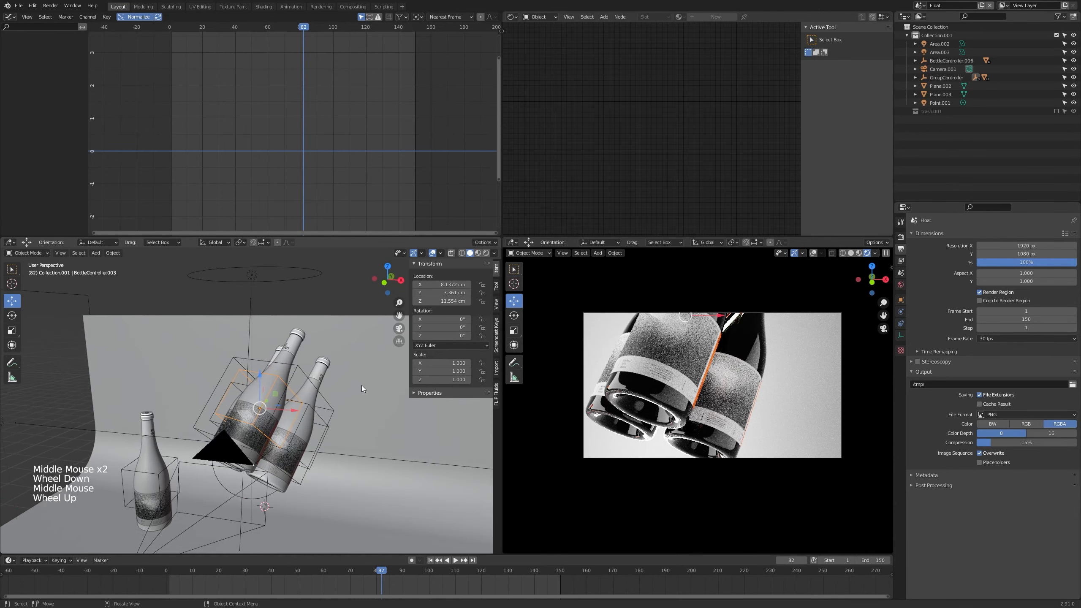
key(g)
key(z)
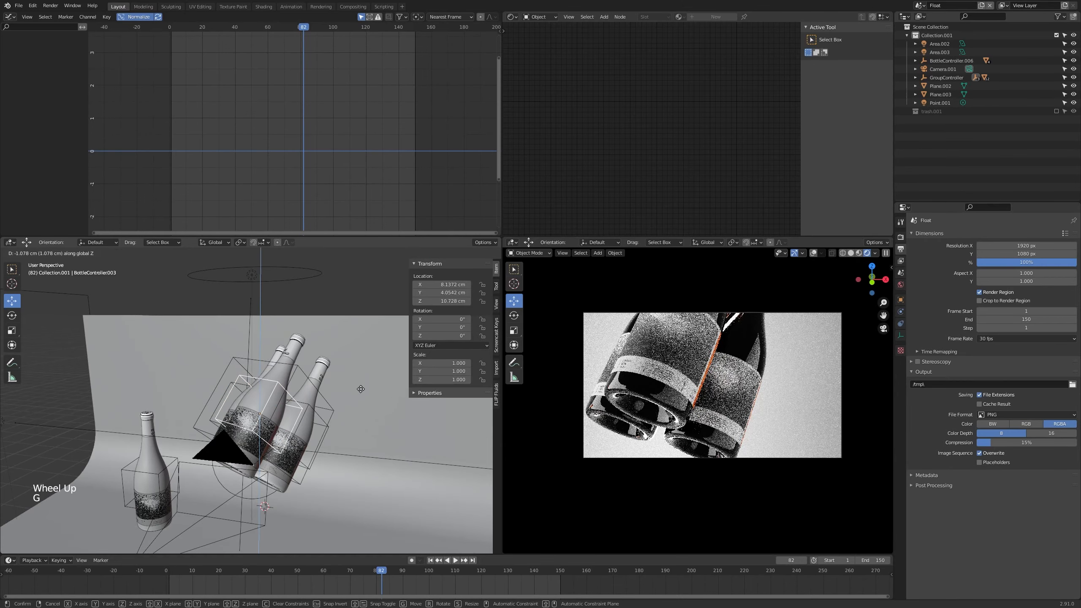
right_click(361, 340)
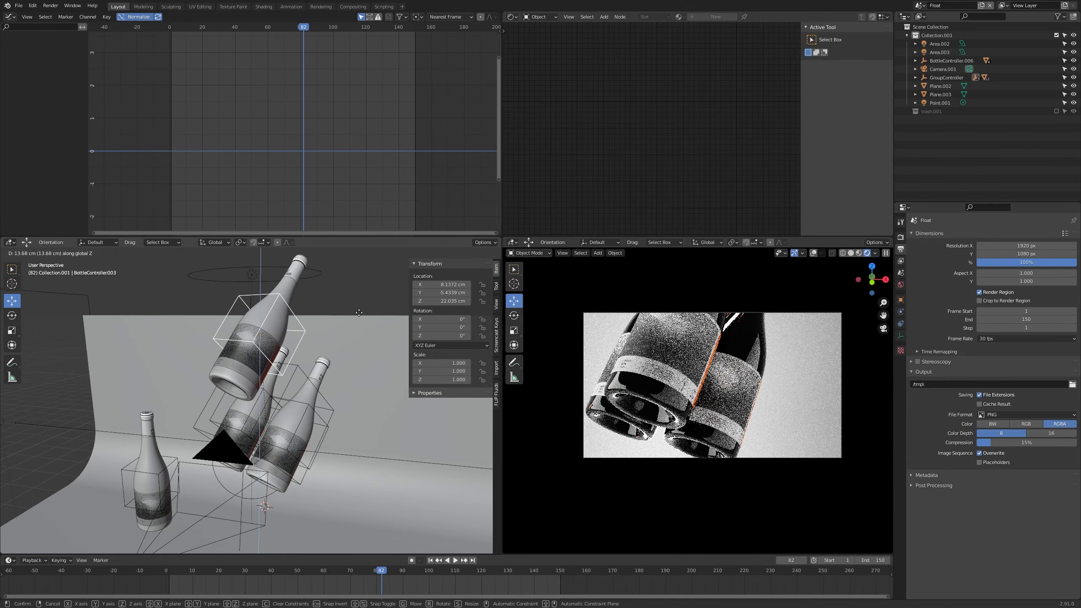
Select BottleController003 and move the front bottle about 2.7 cm up along its local Z axis
middle_drag(362, 340, 273, 418)
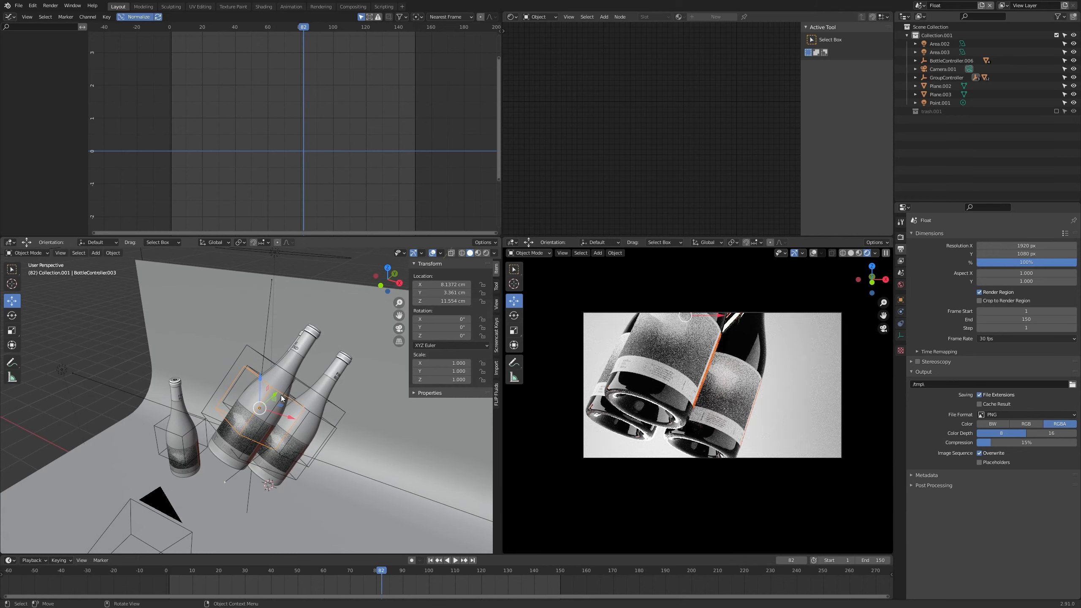
mouse_move(281, 396)
middle_down()
mouse_move(306, 392)
mouse_move(289, 399)
middle_up()
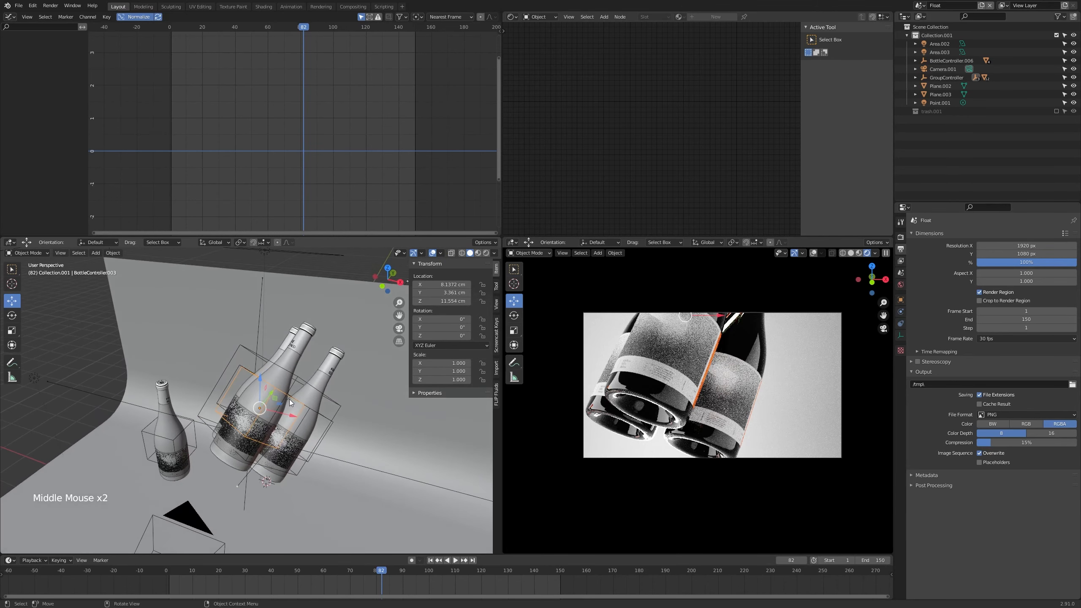
scroll(273, 391, up, 1)
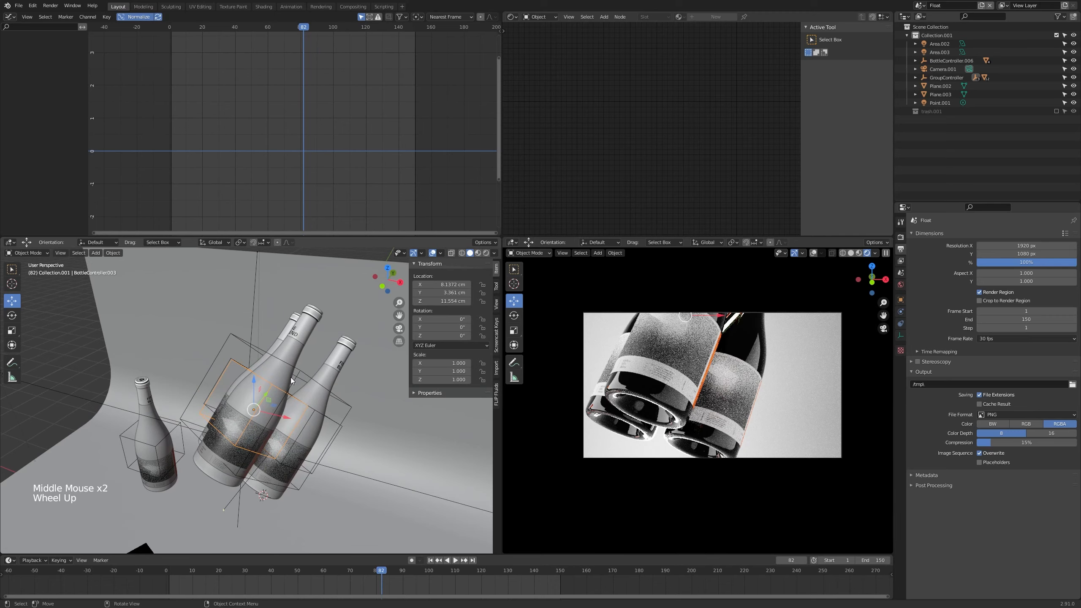
click(299, 370)
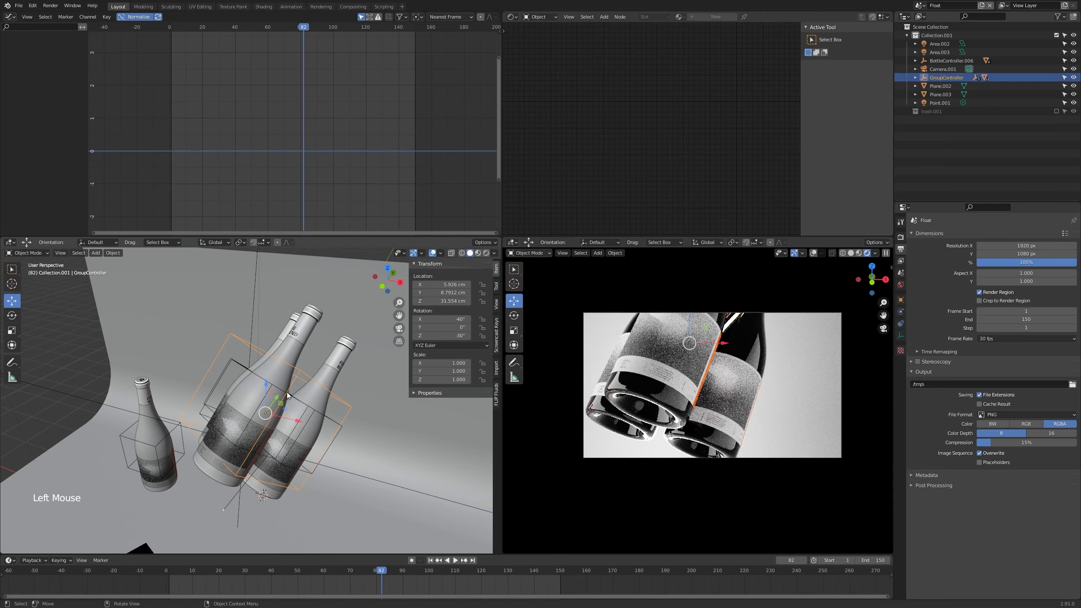
double_click(243, 369)
middle_drag(242, 367, 289, 387)
shift+drag(441, 301, 479, 301)
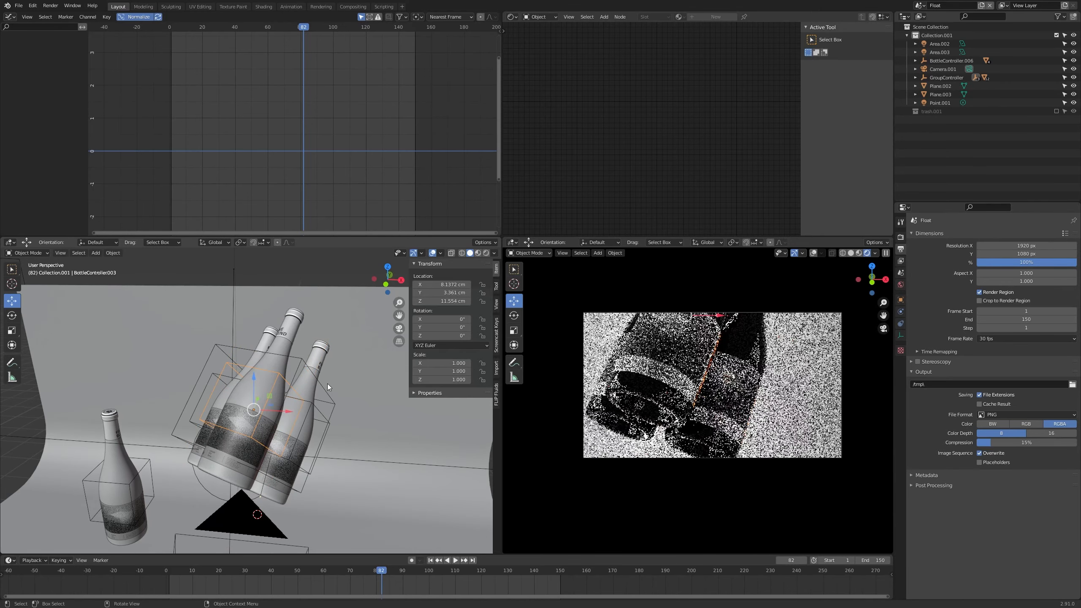
key(g)
key(z)
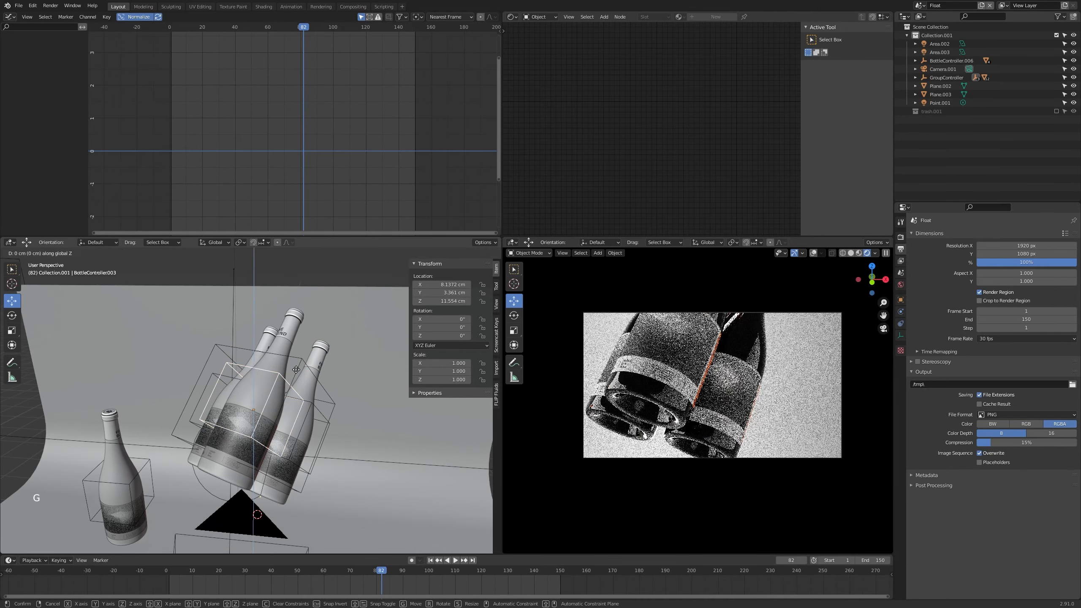
key(z)
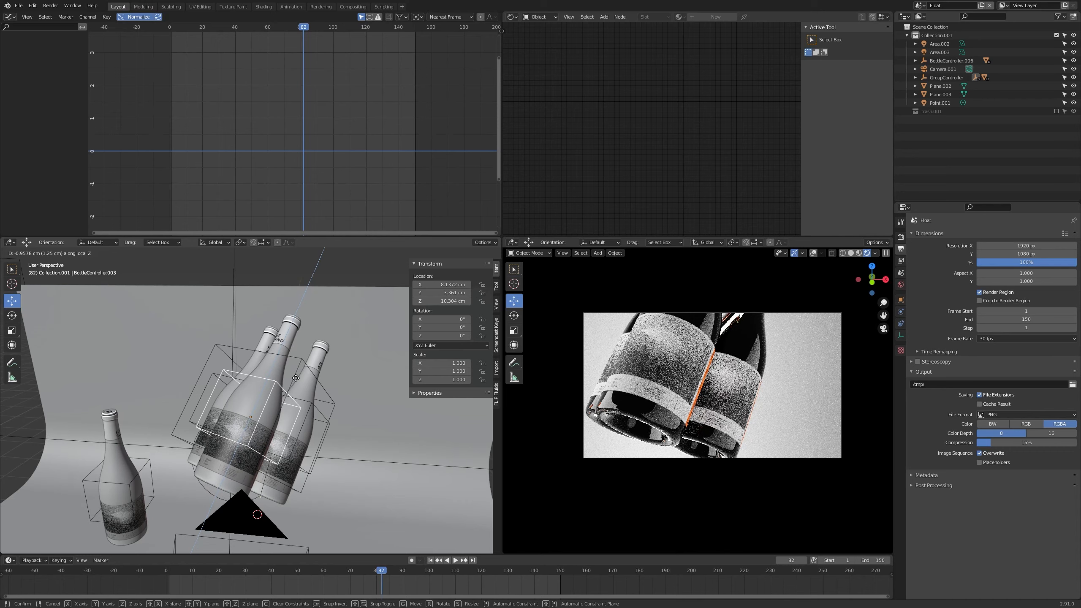
click(308, 357)
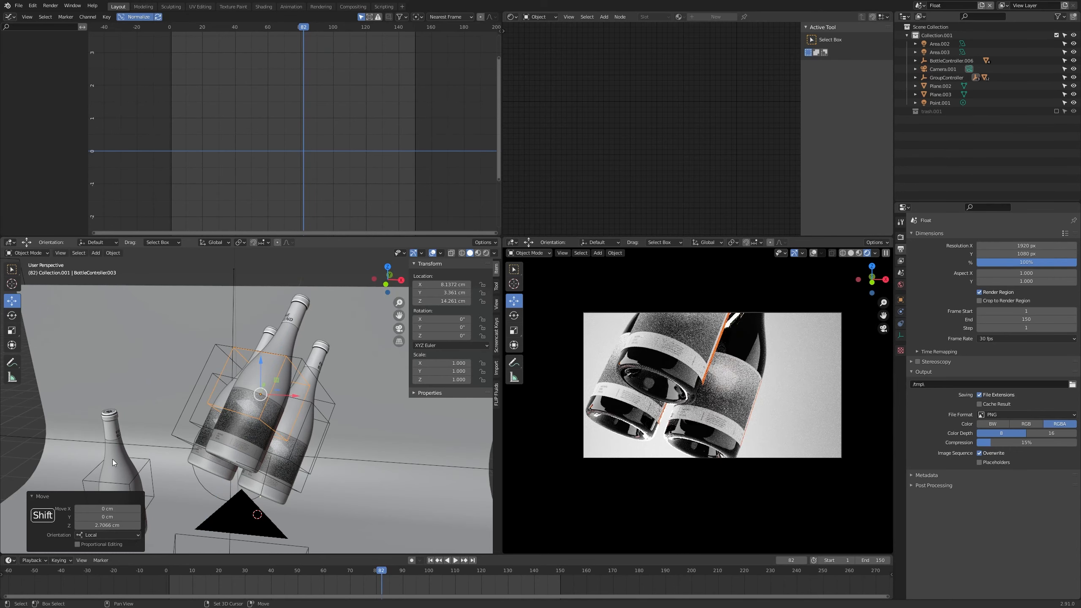
Try to raise the separate upright bottle's controller, BottleController006, 20 cm along Z
shift+middle_drag(112, 459, 263, 426)
click(218, 407)
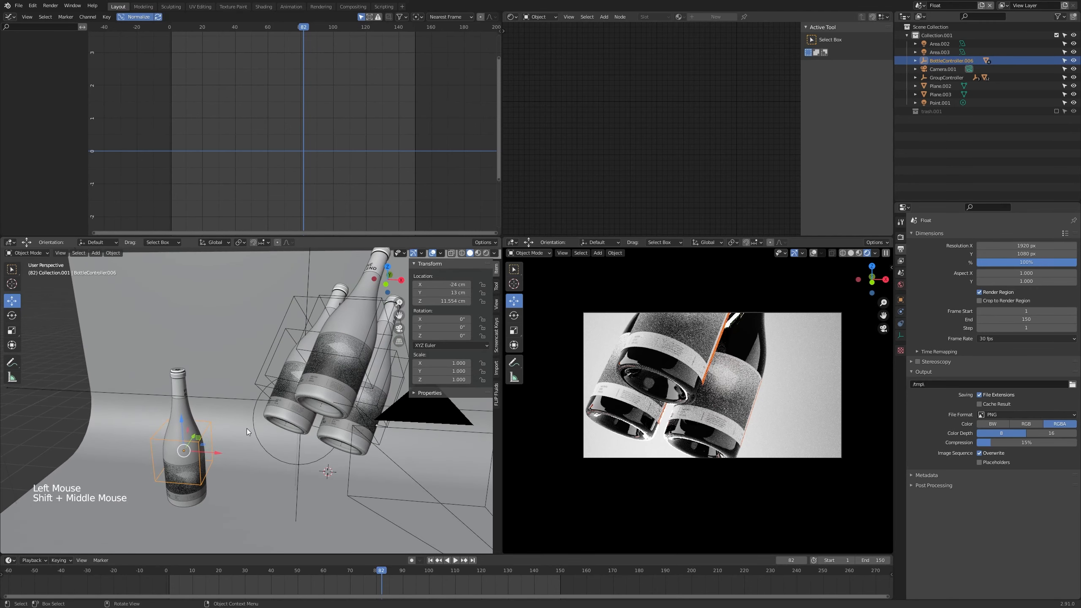
key(g)
key(z)
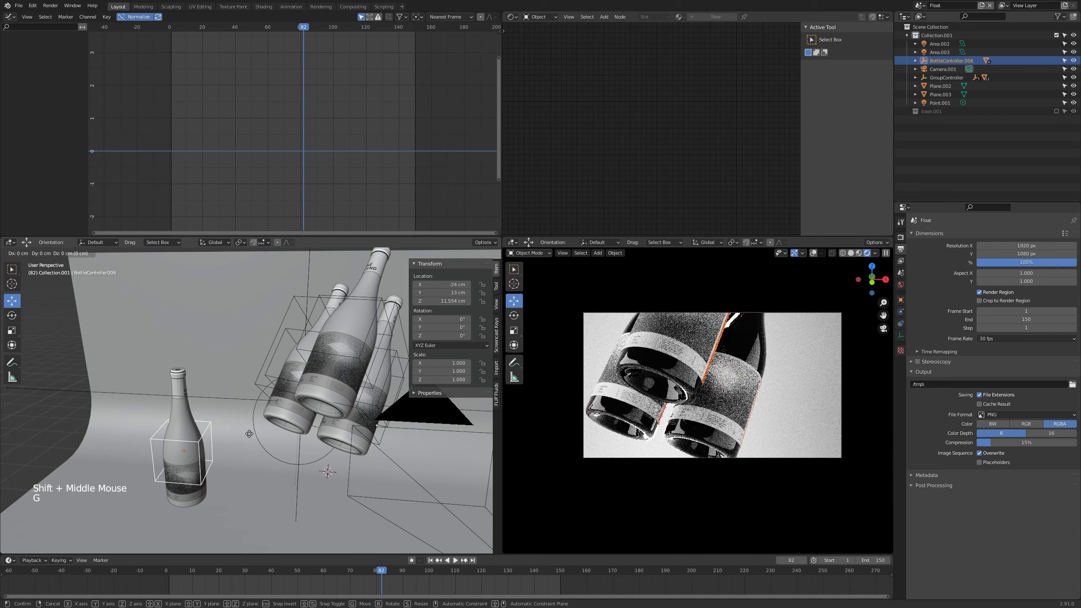
key(ctrl)
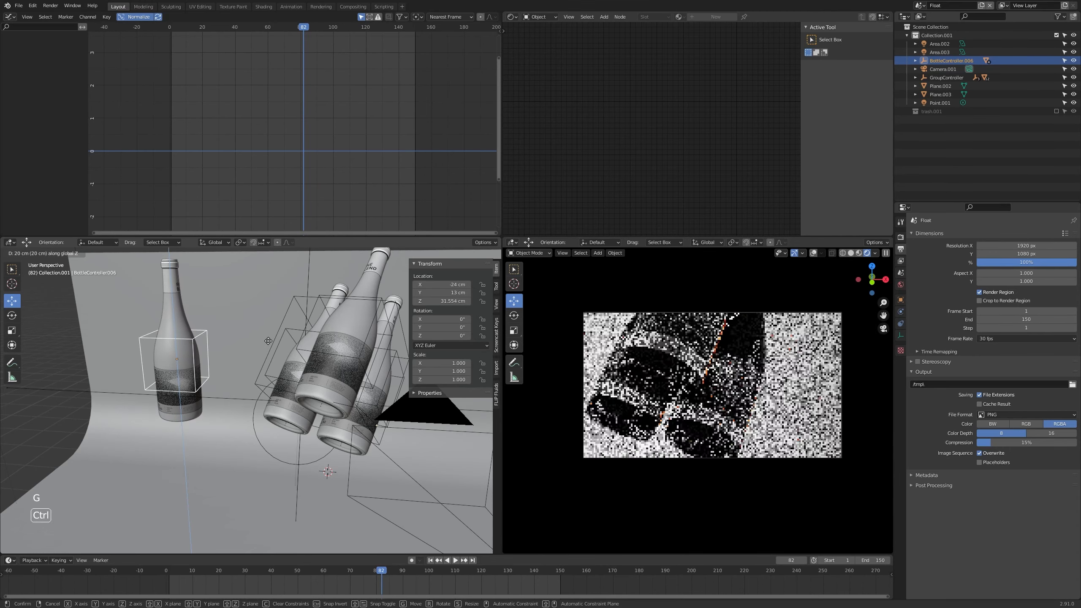
key(Escape)
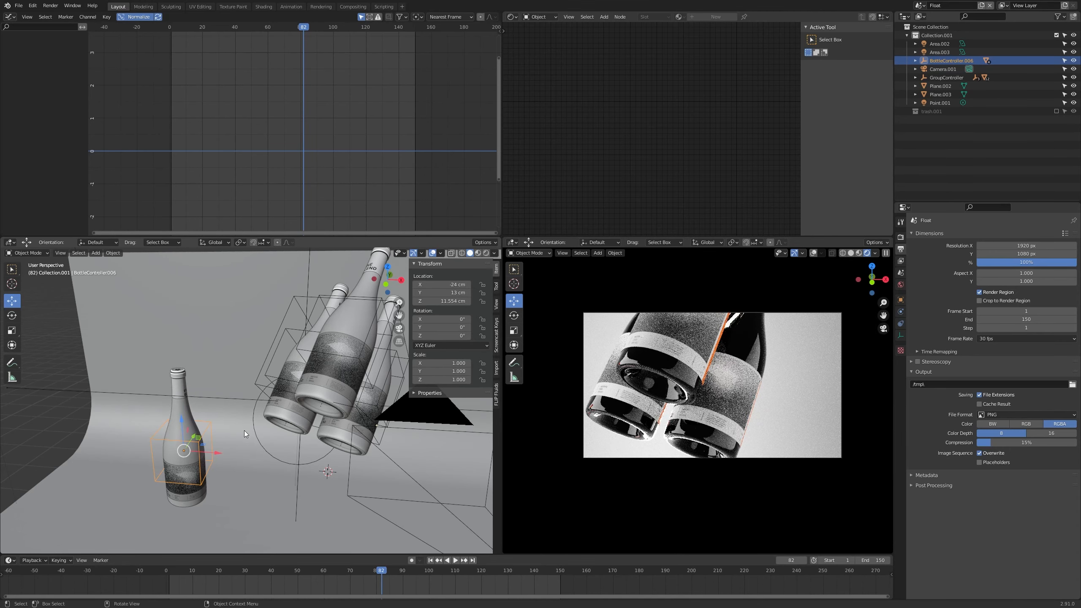
Make a linked duplicate of the separate upright bottle and place it about -8 cm in X and 1 cm in Y from the original
key(KP_7)
key(alt+z)
key(alt+a)
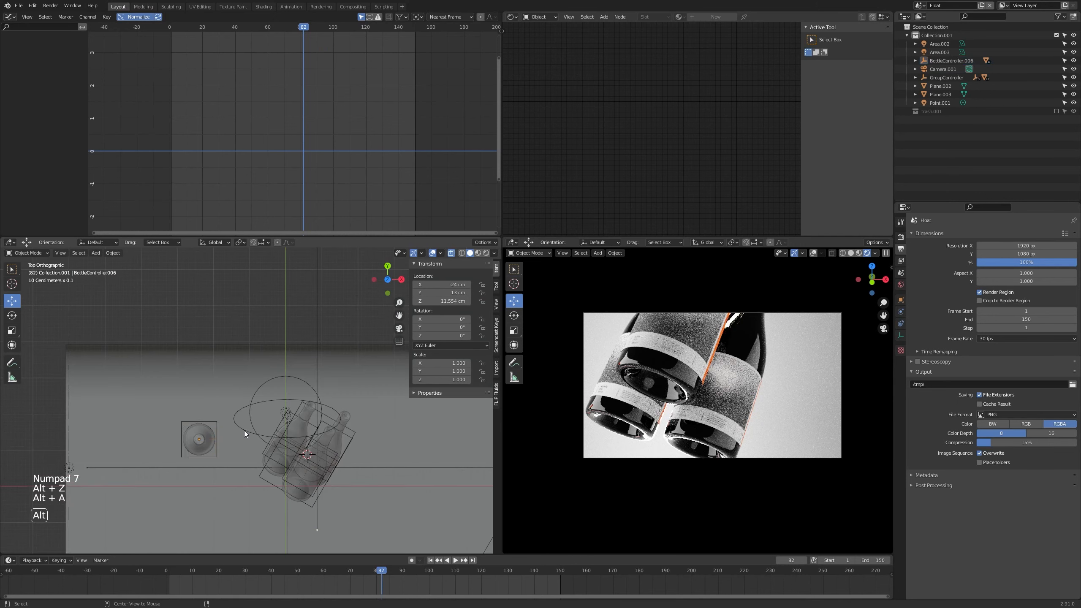
key(c)
click(197, 433)
right_click(200, 439)
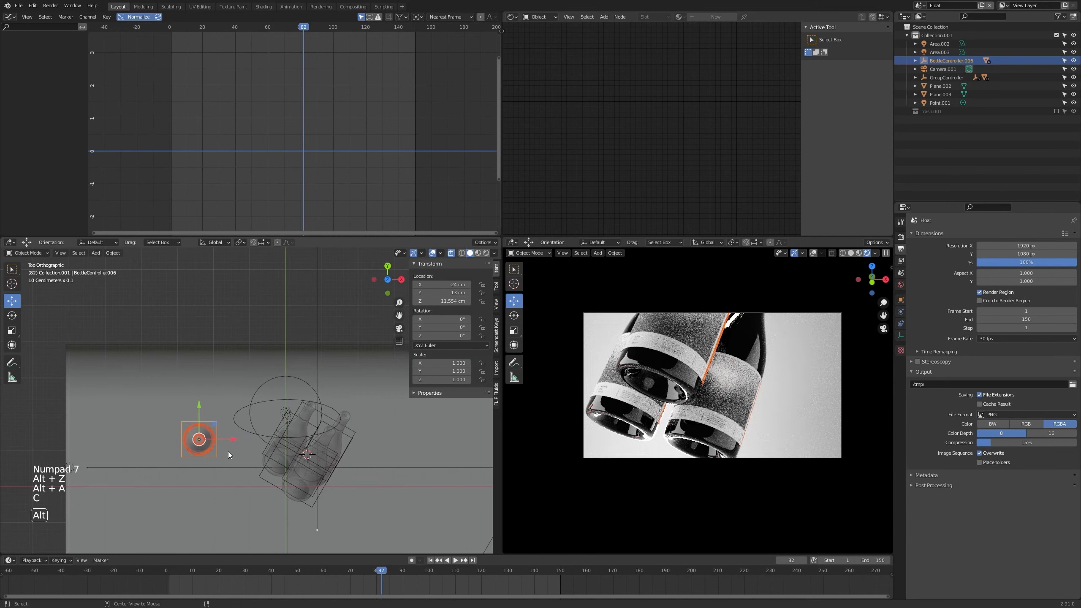
key(alt+d)
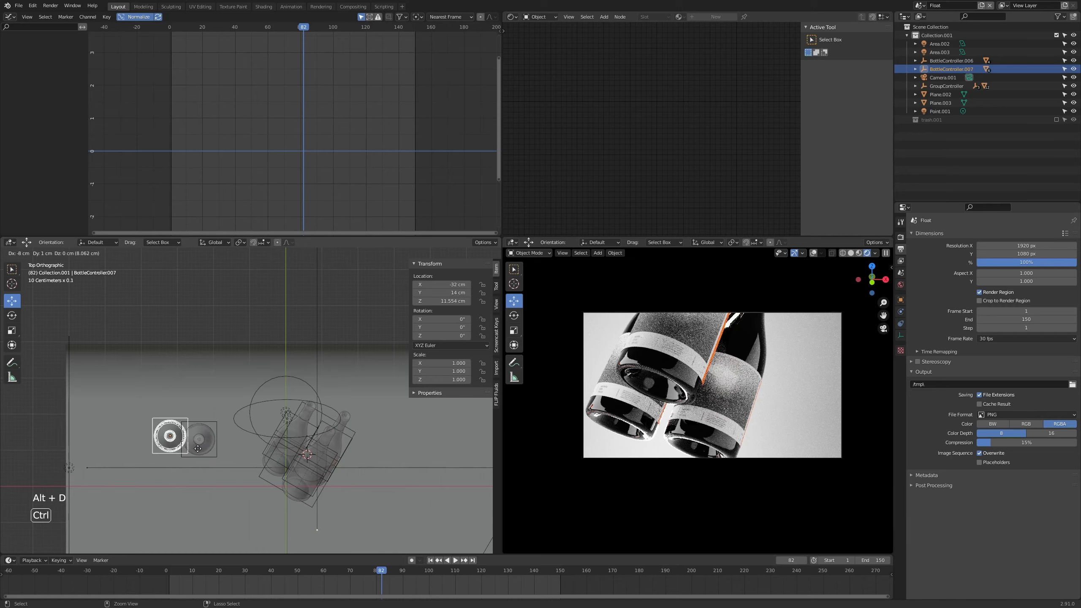
click(193, 452)
Select the controllers of both upright bottles, BottleController006 and BottleController007, and raise them 20 cm along global Z
middle_drag(192, 454, 227, 435)
key(alt+z)
click(154, 416)
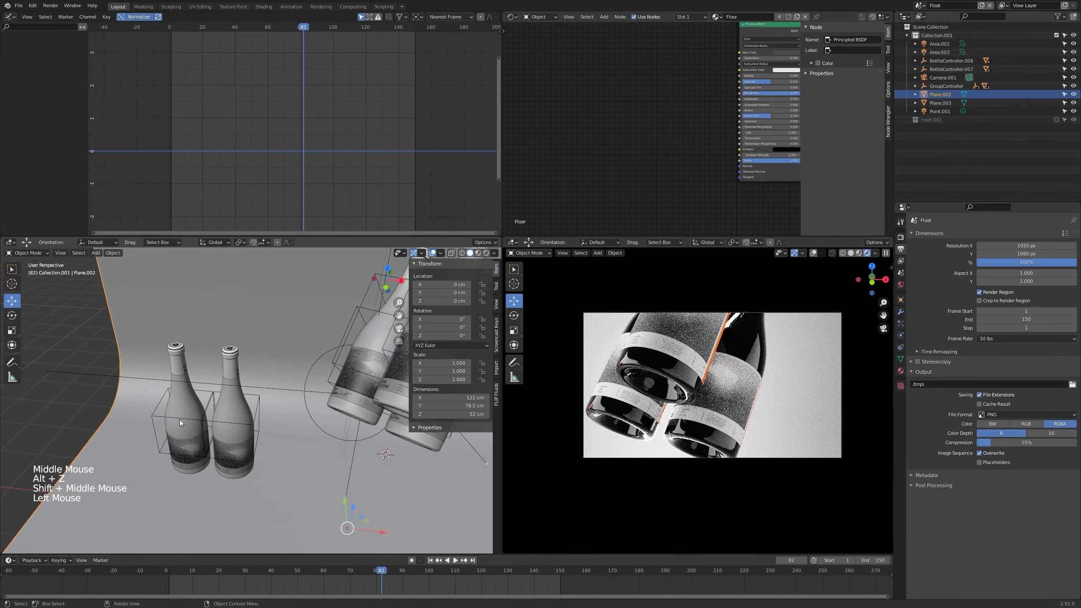
click(178, 419)
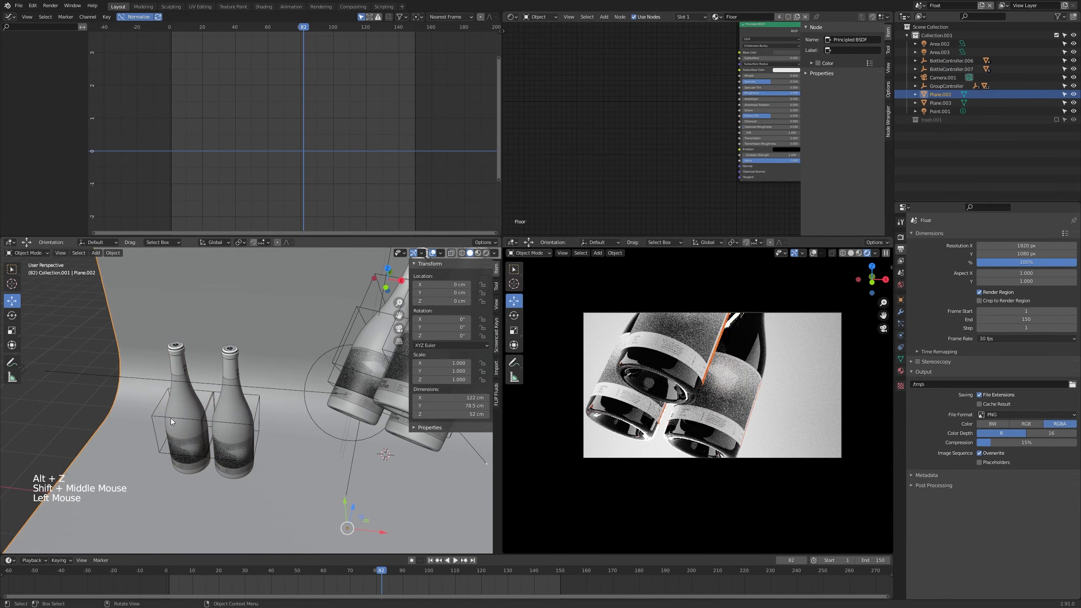
shift+click(256, 404)
shift+middle_drag(255, 429, 249, 455)
key(g)
key(z)
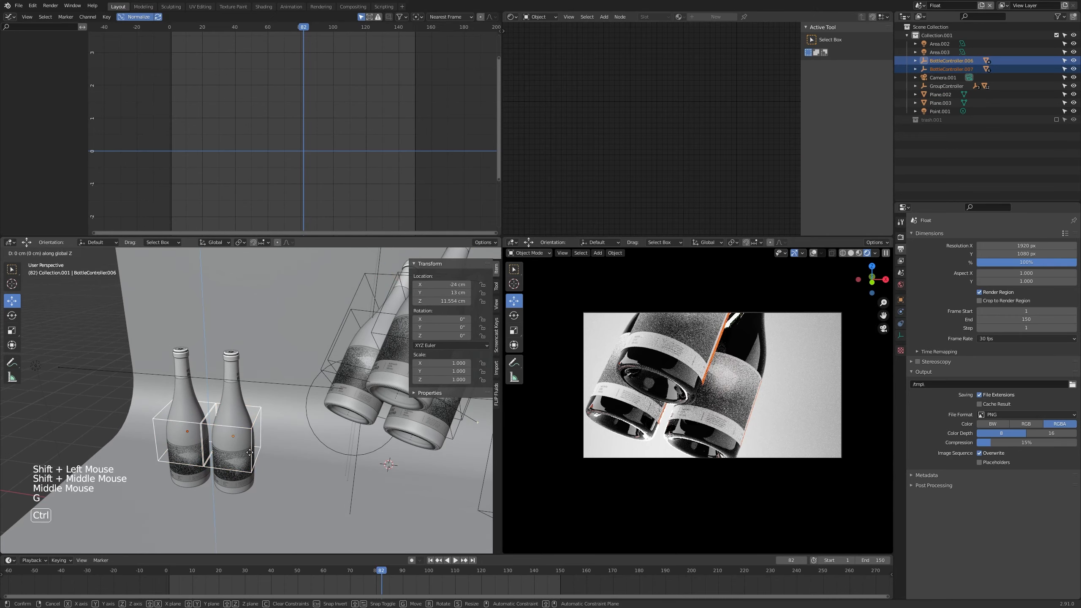
ctrl+click(302, 350)
Rotate both raised bottles about -25° around the global Z axis
shift+middle_drag(305, 349, 307, 360)
key(r)
key(z)
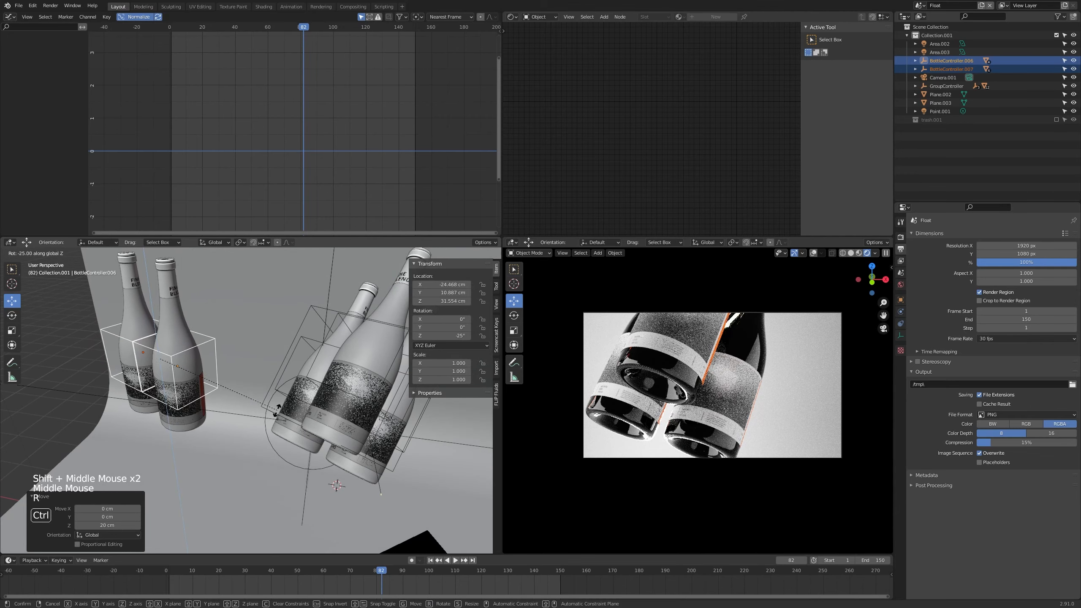
ctrl+click(267, 407)
Tilt both background bottles freely to a rotation of about -43° in X, 3.74° in Y and -27.9° in Z
middle_drag(297, 368, 289, 356)
key(r)
key(z)
right_click(307, 396)
middle_drag(307, 396, 251, 422)
key(r)
click(292, 426)
shift+middle_drag(194, 399, 249, 350)
key(r)
key(r)
click(231, 410)
click(228, 407)
Try to move BottleController006 along its local Z axis
click(254, 333)
key(g)
key(z)
right_click(251, 334)
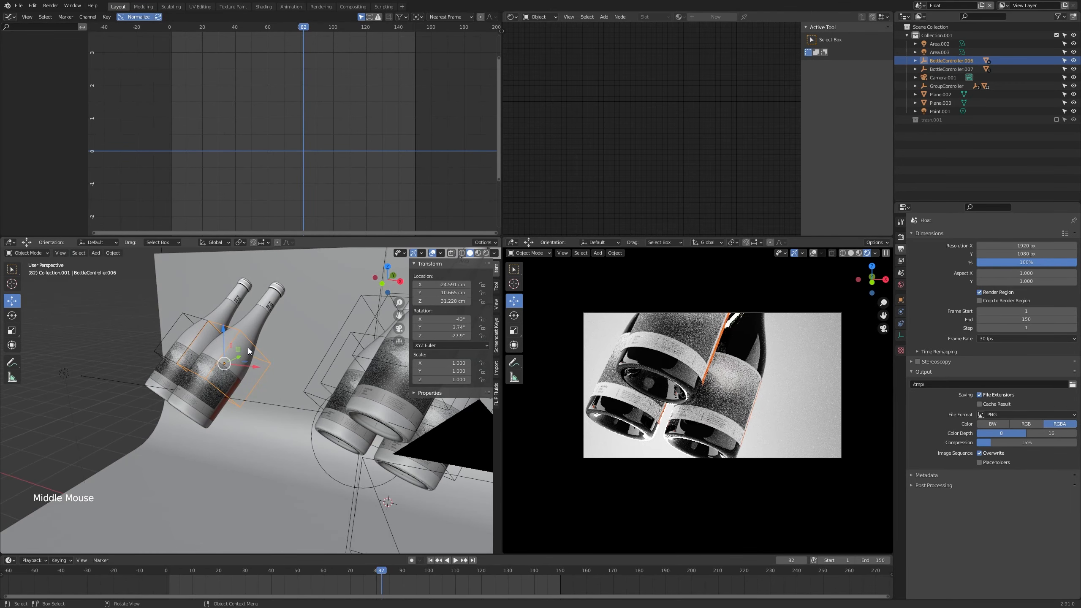
key(g)
key(z)
key(z)
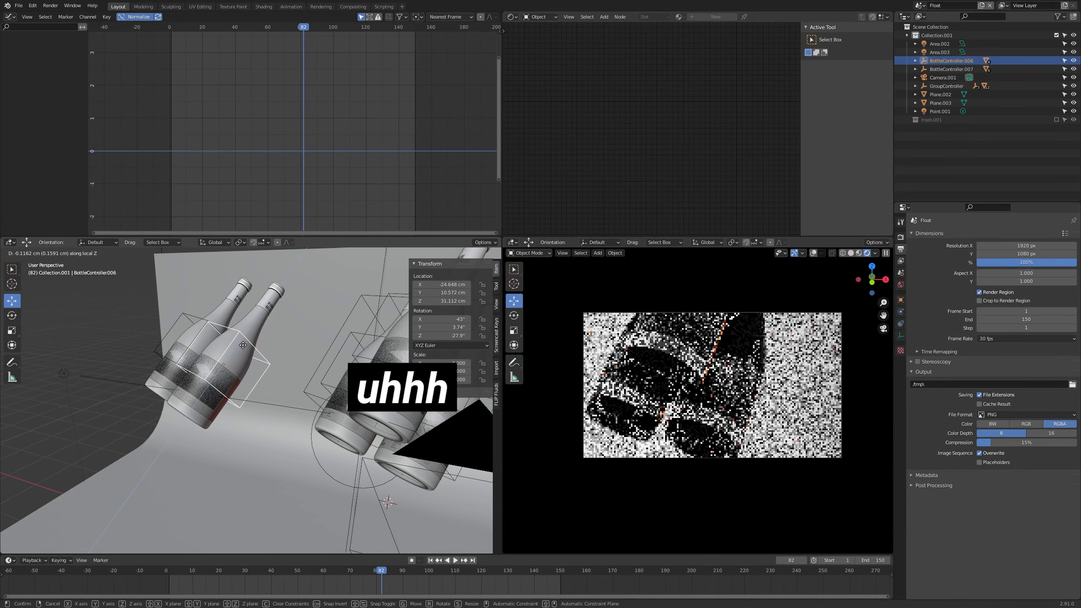
click(269, 318)
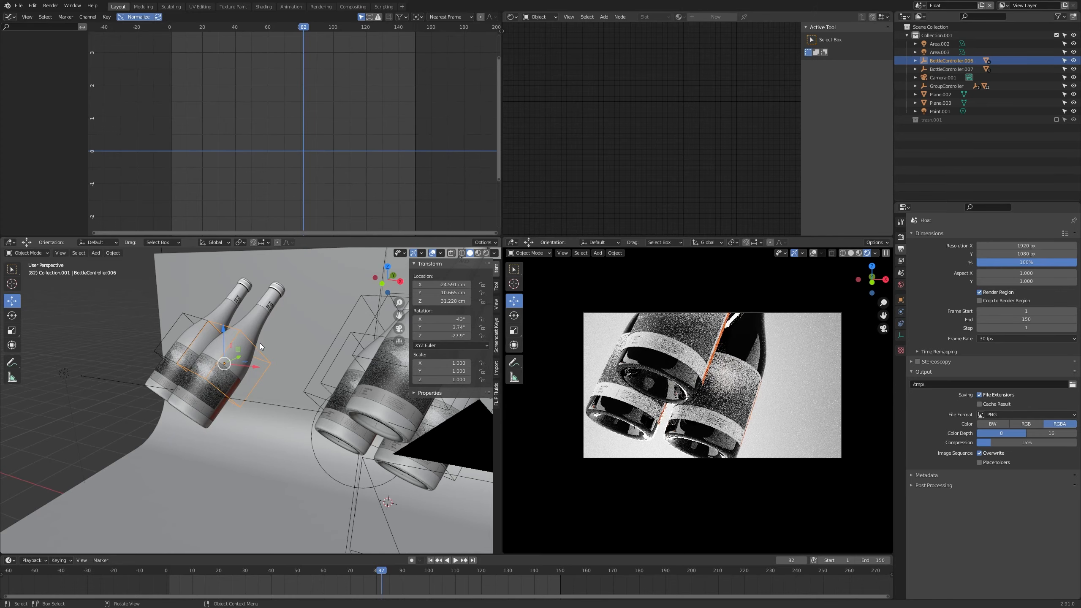
Try to spin BottleController006 around its local Z axis and shift it with local Z locked
middle_drag(226, 351, 275, 342)
key(g)
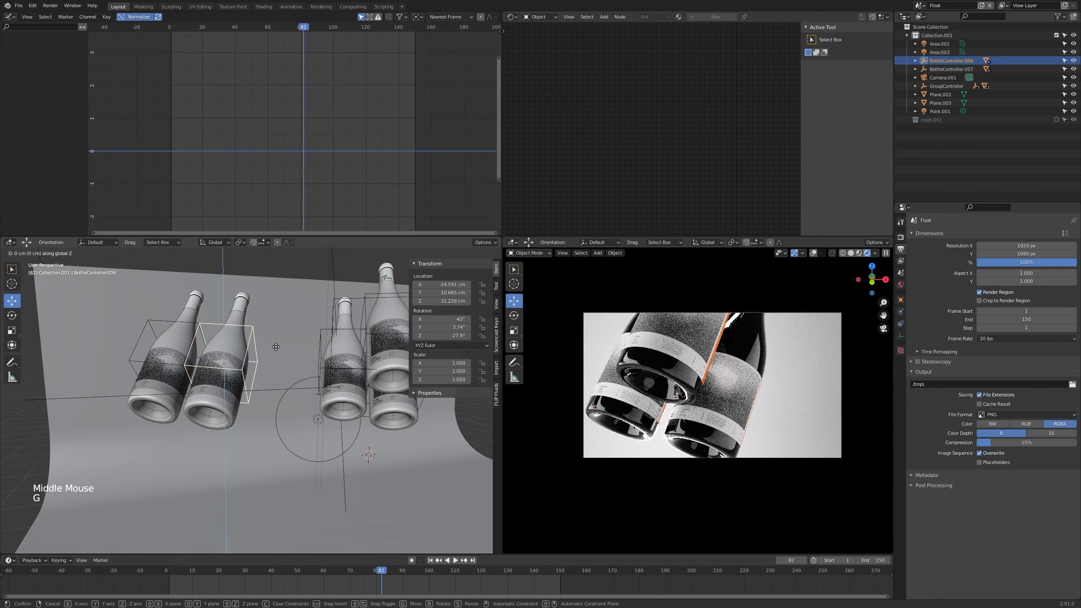
key(r)
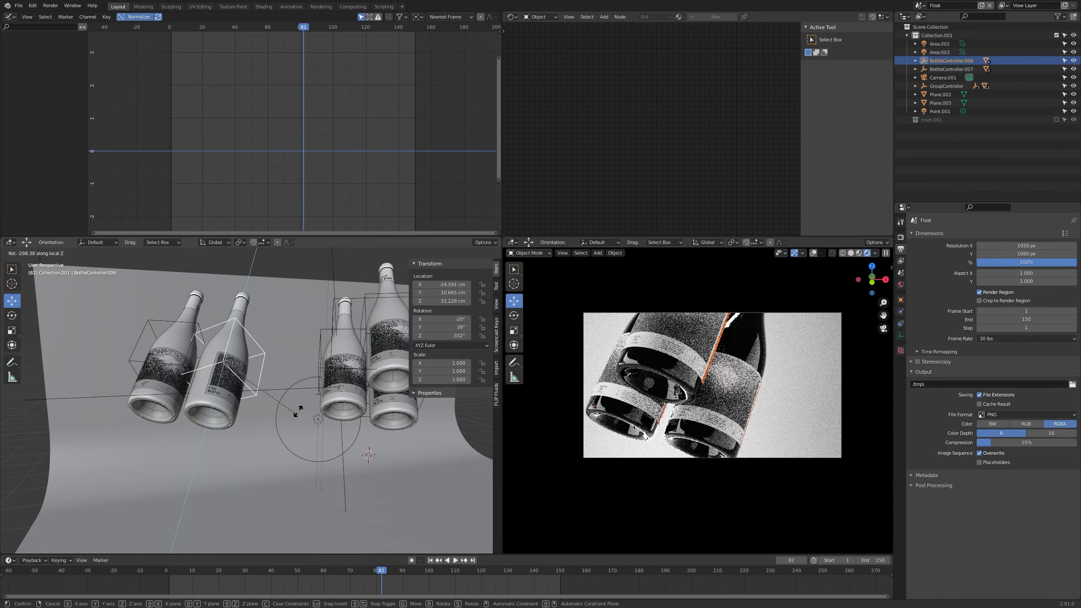
click(304, 400)
middle_drag(304, 400, 262, 386)
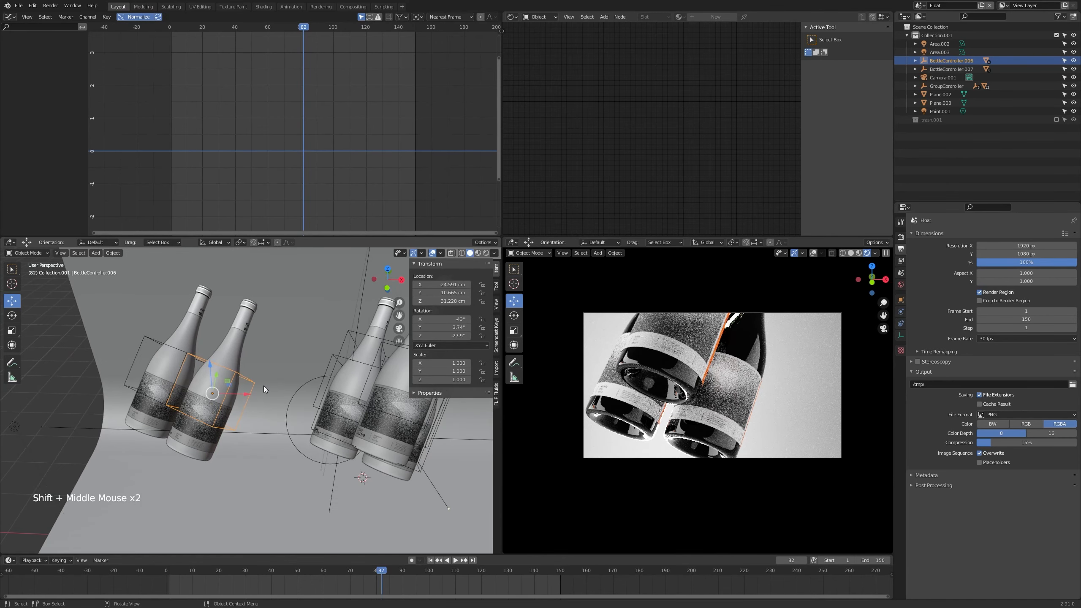
key(g)
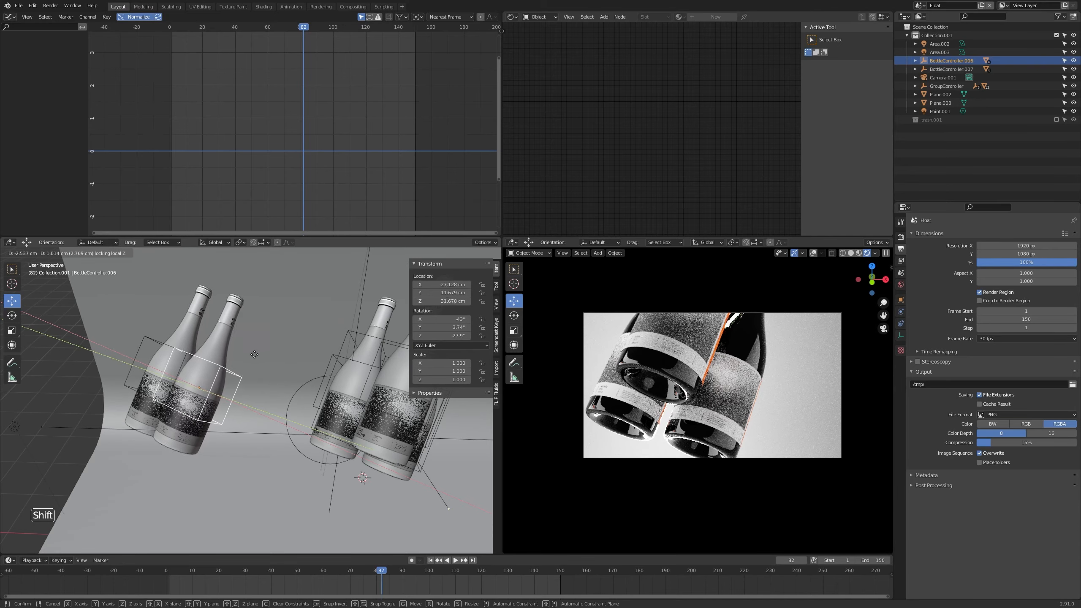
click(333, 382)
Try to rotate GroupController and BottleController006 around their local Z axes
mouse_move(333, 382)
shift+middle_down()
mouse_move(260, 381)
mouse_move(292, 377)
mouse_move(277, 406)
mouse_move(293, 403)
mouse_move(291, 392)
mouse_move(360, 399)
mouse_move(339, 395)
shift+middle_up()
click(352, 398)
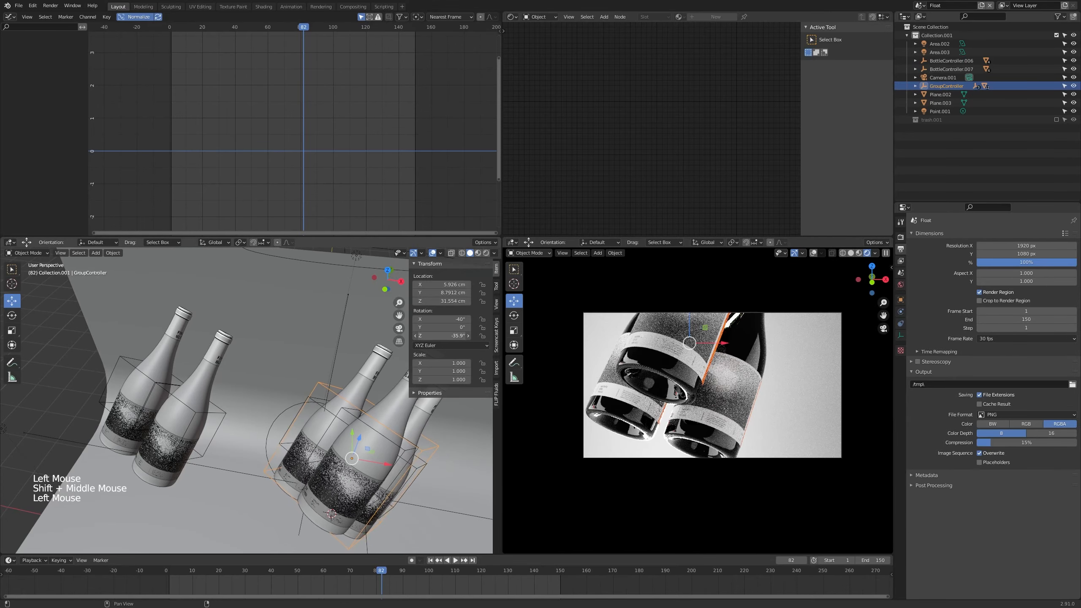
shift+middle_drag(352, 374, 348, 347)
key(r)
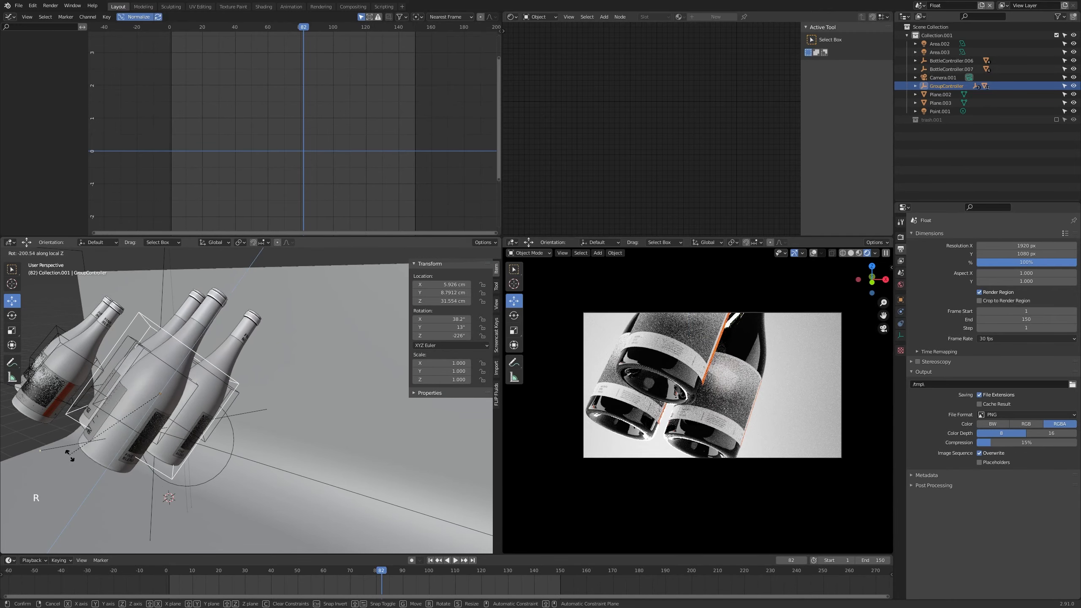
key(Escape)
shift+middle_drag(140, 384, 203, 359)
click(174, 362)
key(r)
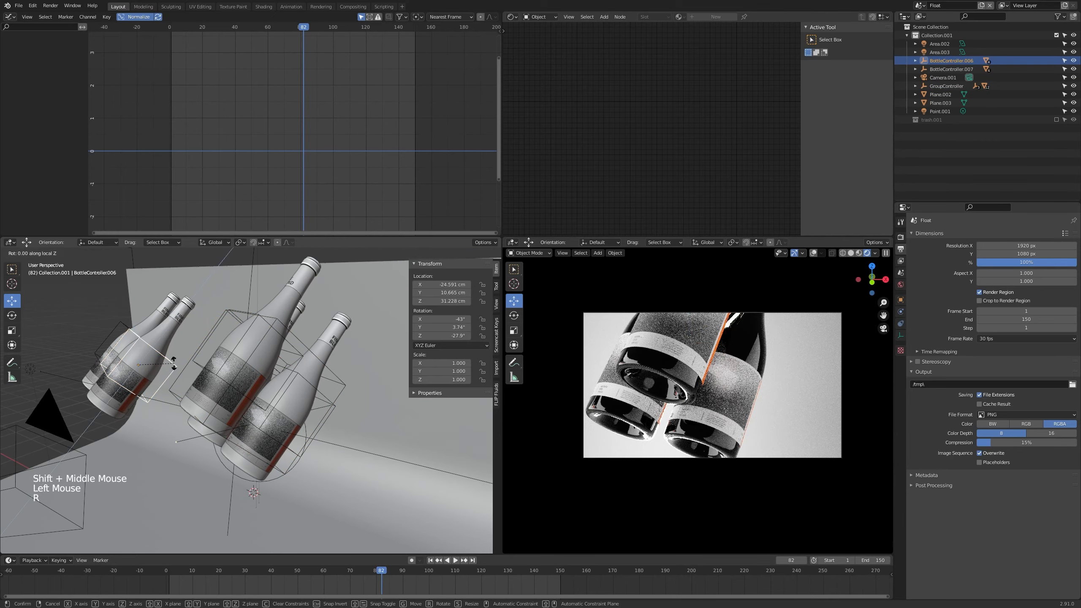
click(185, 376)
Select the front bottle's controller, BottleController003, and try out a different Z rotation
shift+middle_drag(186, 376, 313, 373)
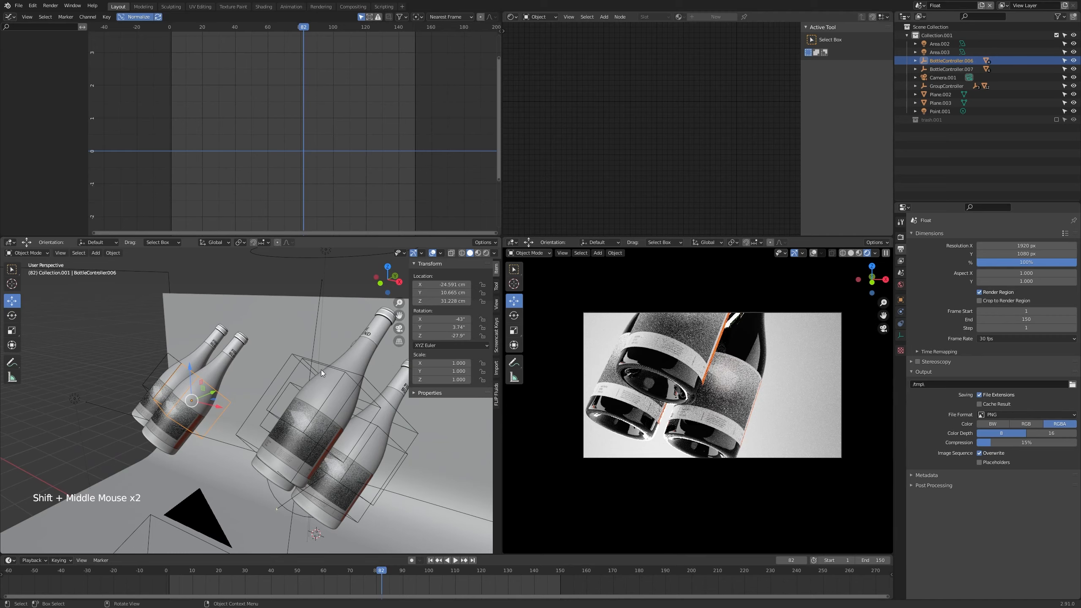
shift+middle_drag(340, 382, 311, 352)
click(319, 392)
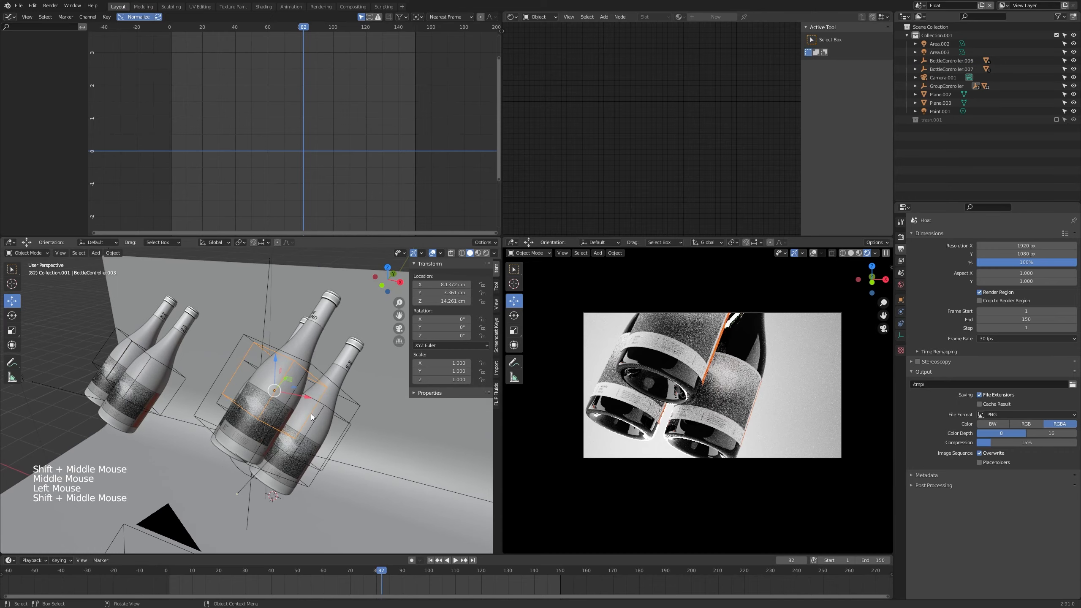
middle_drag(311, 414, 331, 390)
scroll(289, 426, up, 2)
scroll(289, 426, down, 1)
middle_drag(288, 425, 365, 356)
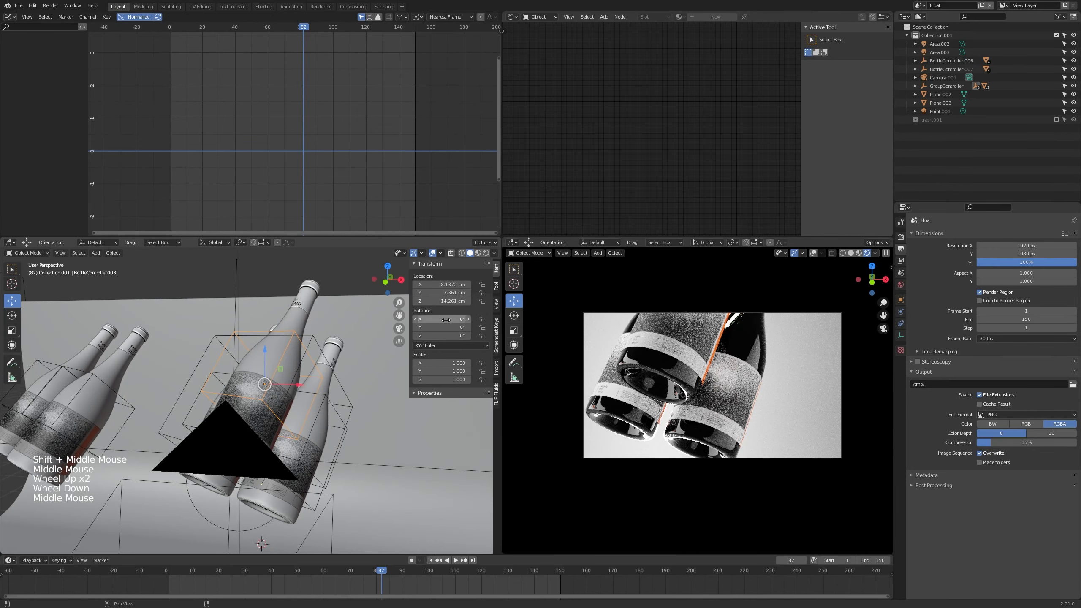
drag(443, 336, 425, 336)
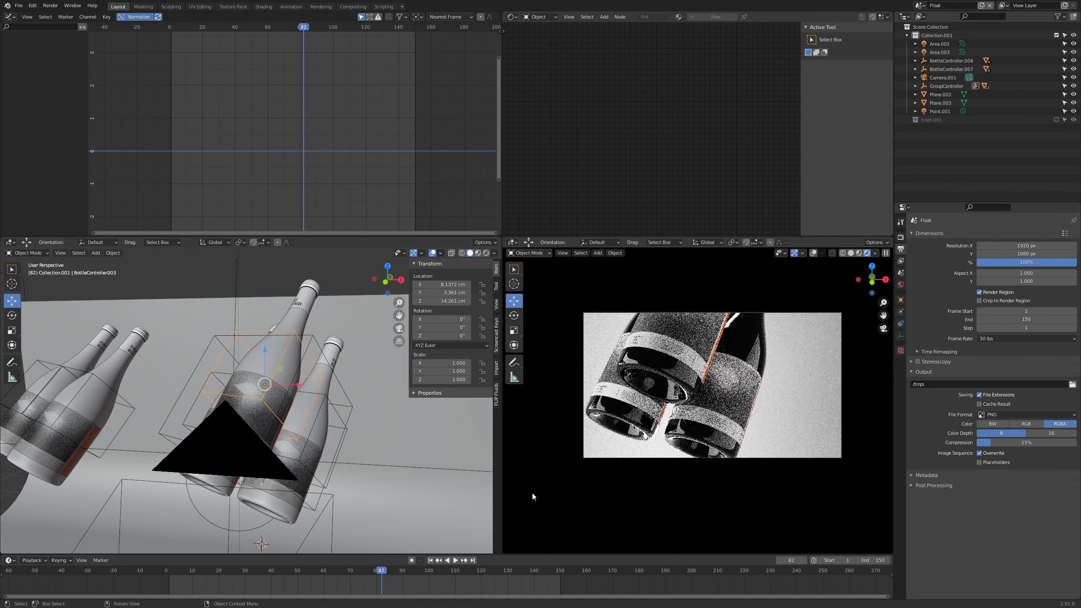
At frame 150, set BottleController003's Z rotation to about -103° and insert a single keyframe on it
click(560, 571)
shift+middle_drag(366, 400, 359, 418)
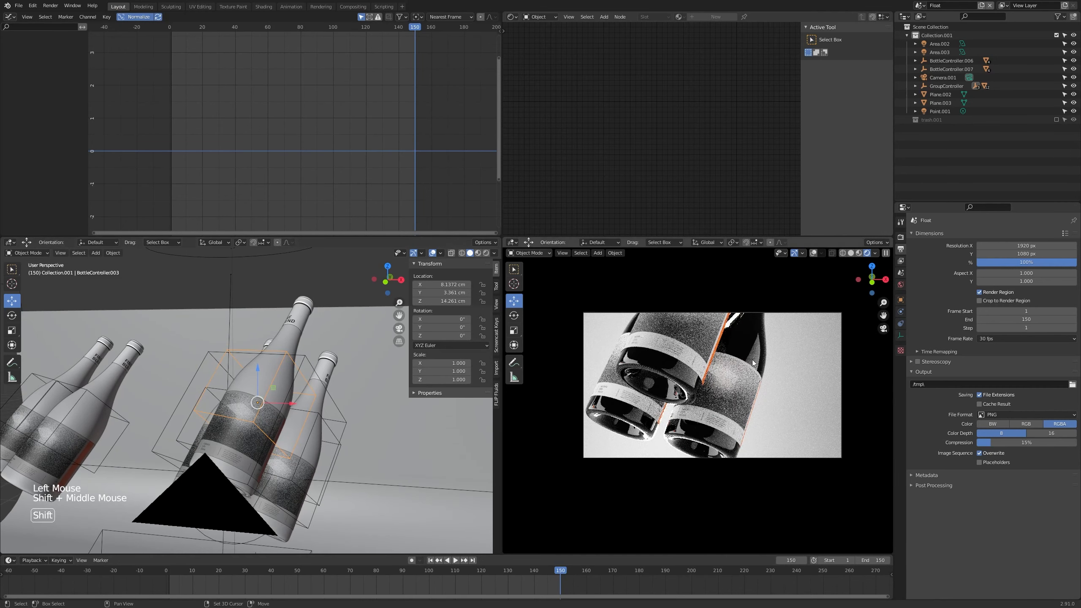
shift+middle_drag(659, 373, 647, 392)
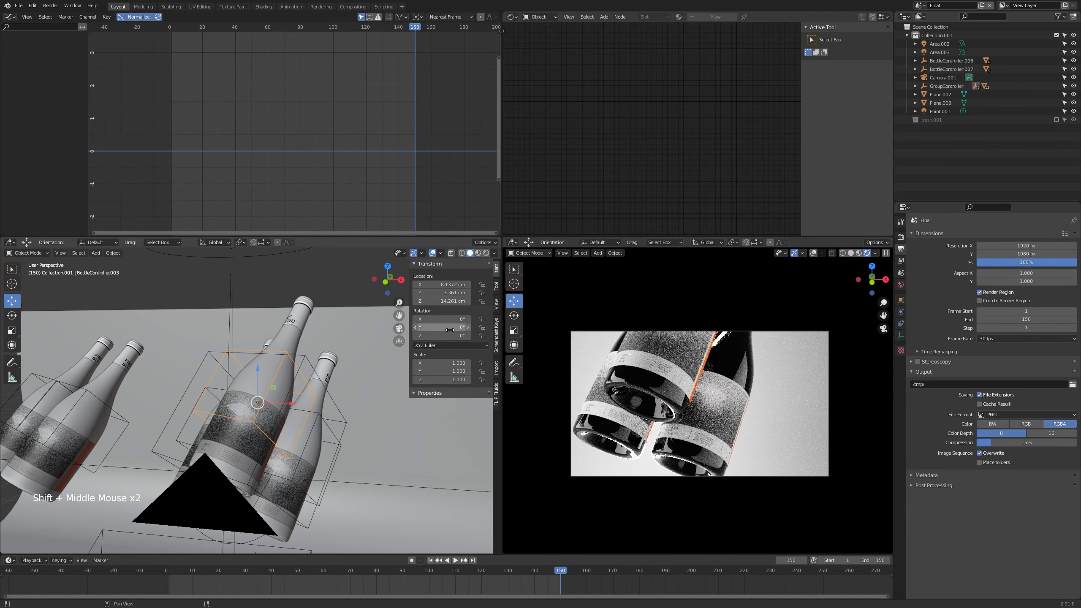
drag(442, 336, 404, 336)
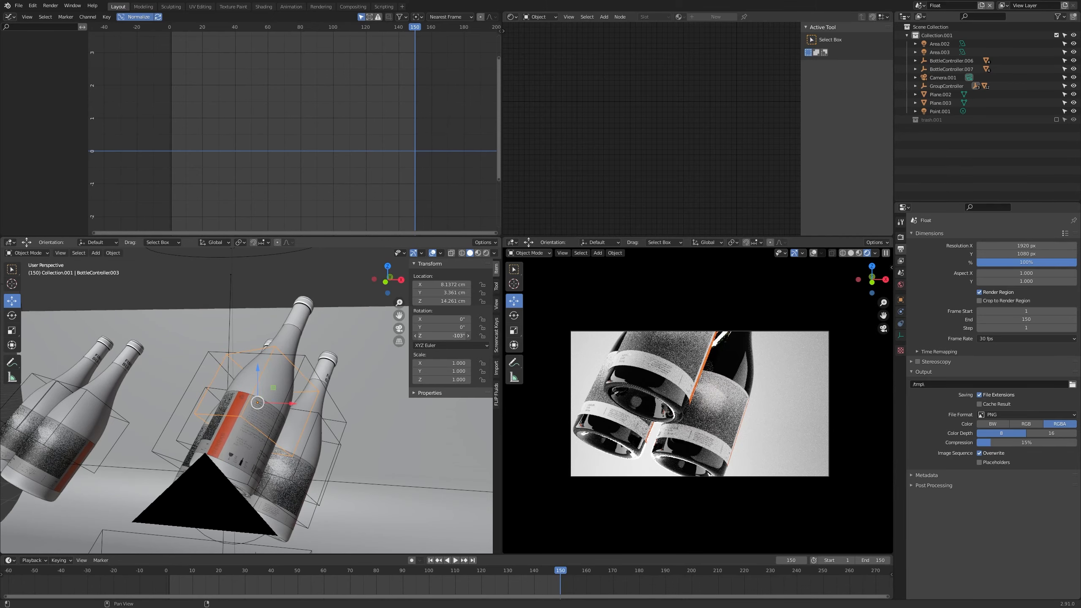
right_click(446, 337)
click(464, 356)
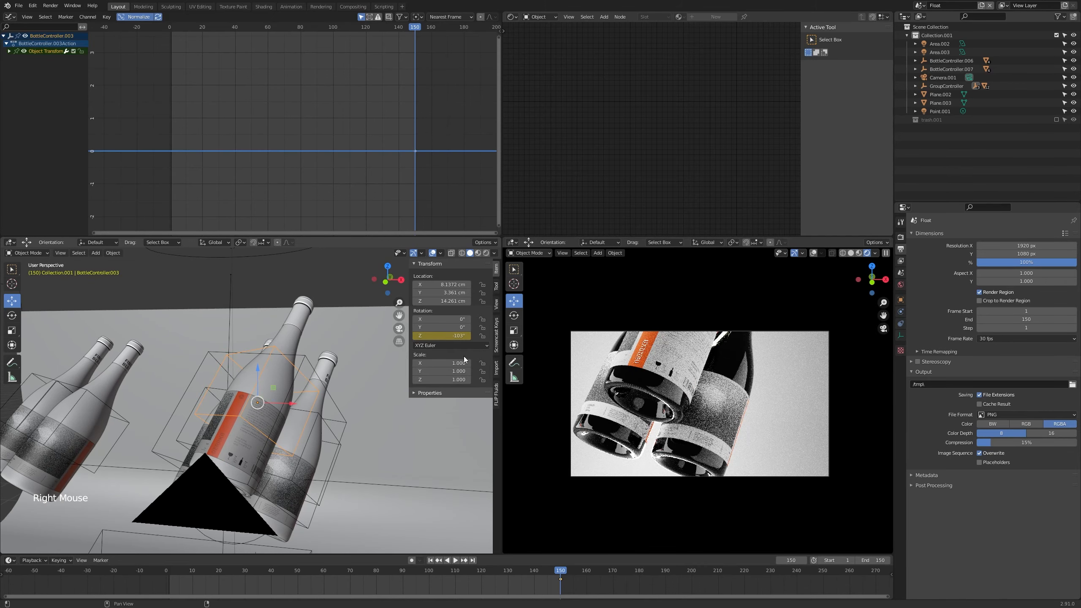
At frame 1, turn BottleController003 around Z to its starting label position and insert a single keyframe on that rotation
scroll(638, 345, up, 9)
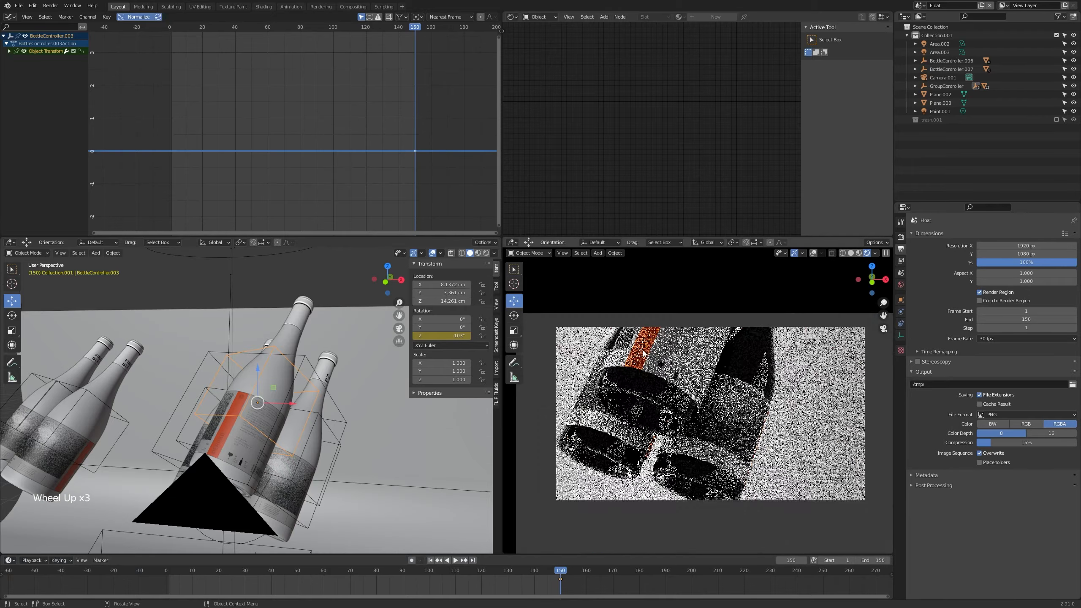
scroll(638, 344, down, 10)
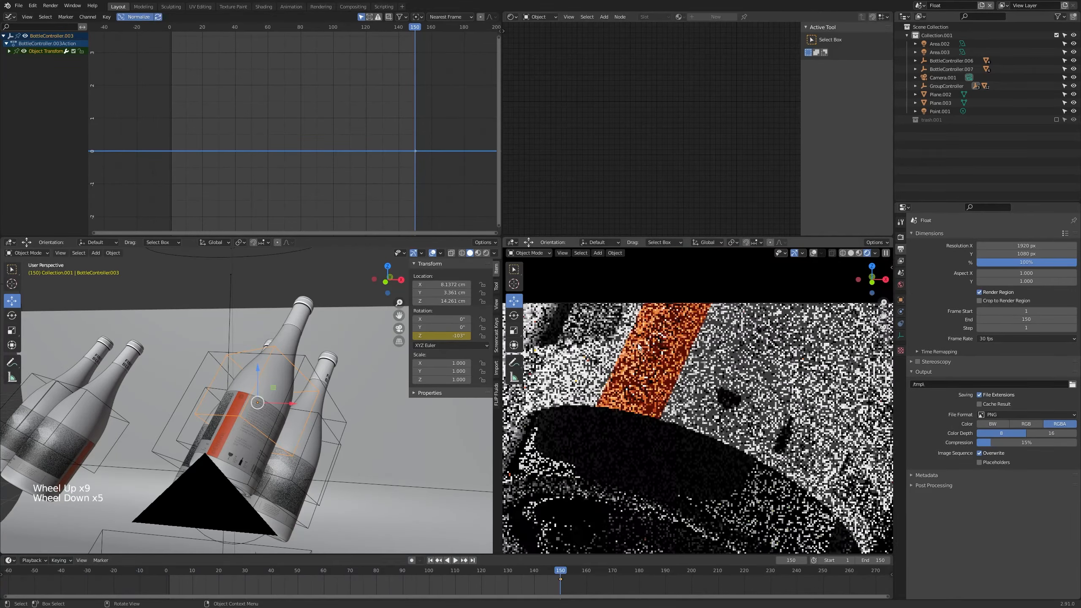
scroll(638, 344, up, 2)
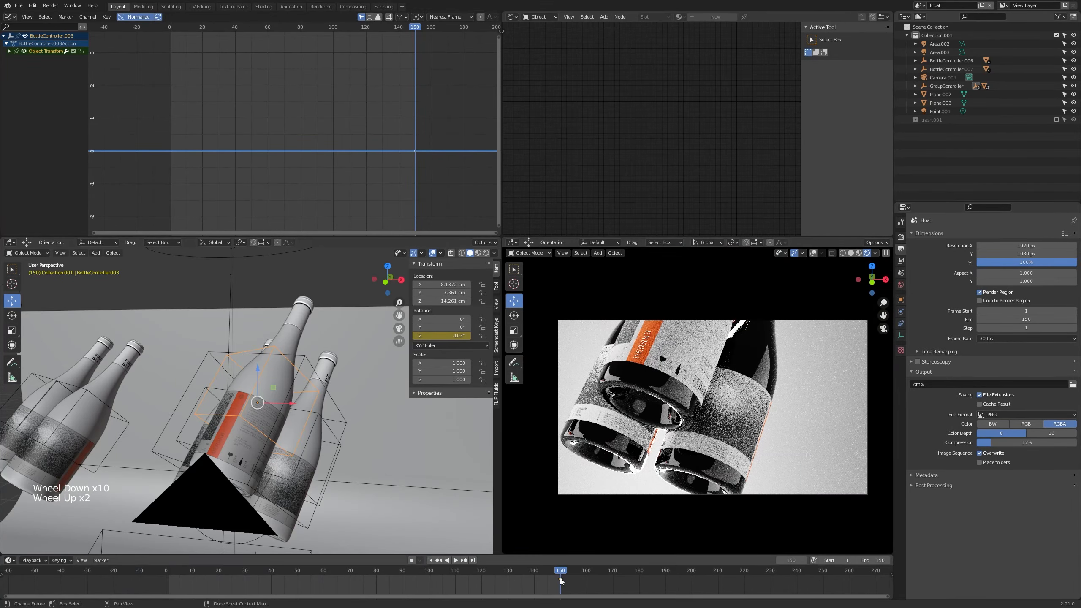
drag(559, 573, 241, 595)
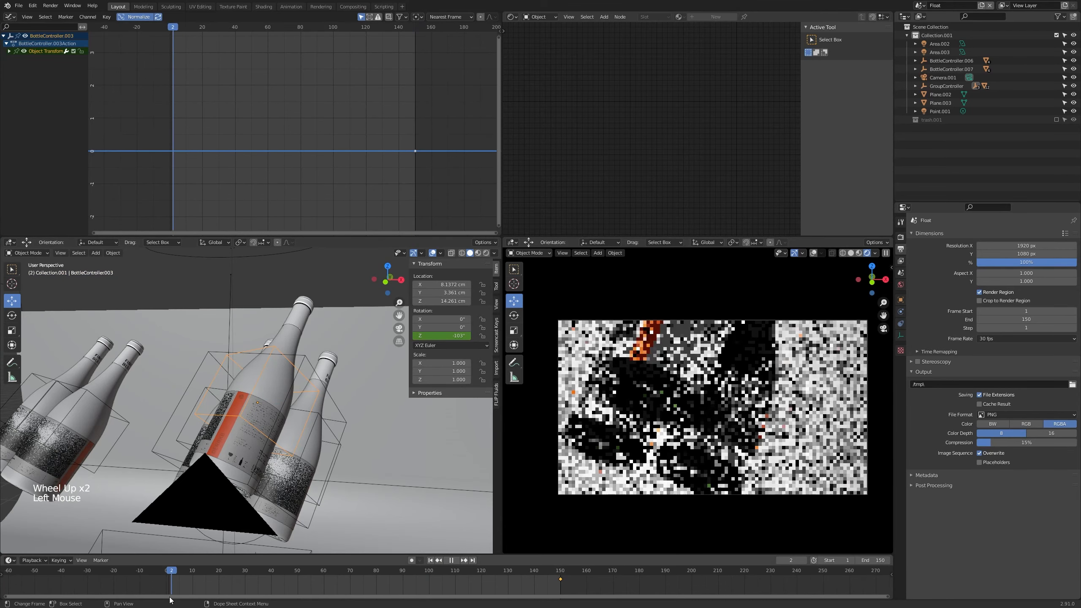
mouse_move(442, 336)
mouse_down()
mouse_move(430, 336)
mouse_move(447, 336)
mouse_up()
right_click(454, 336)
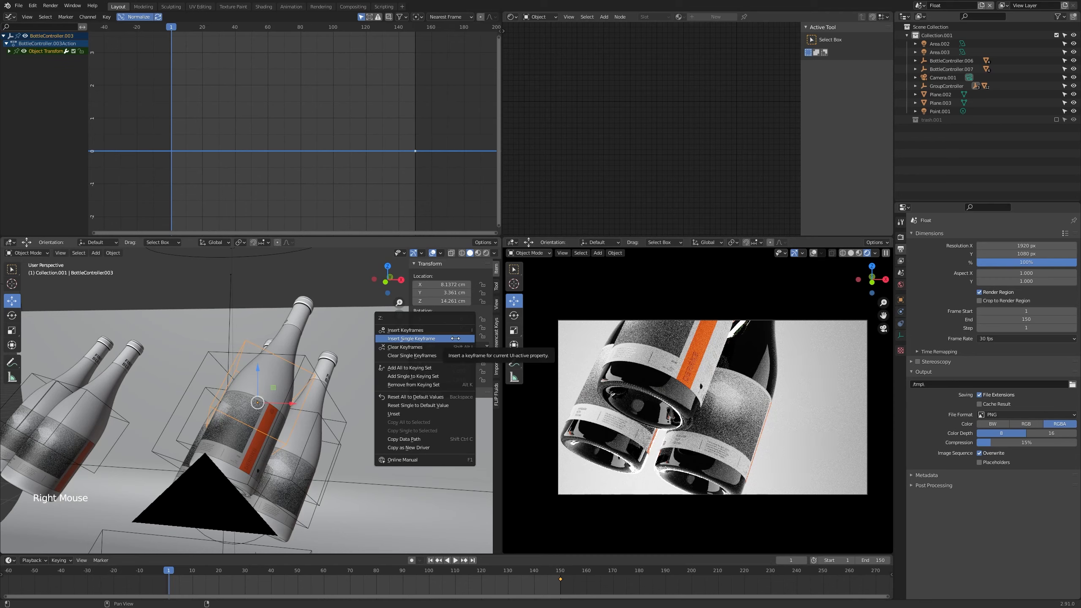
click(454, 338)
Preview the front bottle's spin and raise the incoming curve handle of its frame 150 keyframe to reduce the ease-out
shift+middle_drag(392, 396, 395, 411)
drag(194, 573, 366, 574)
drag(464, 576, 482, 574)
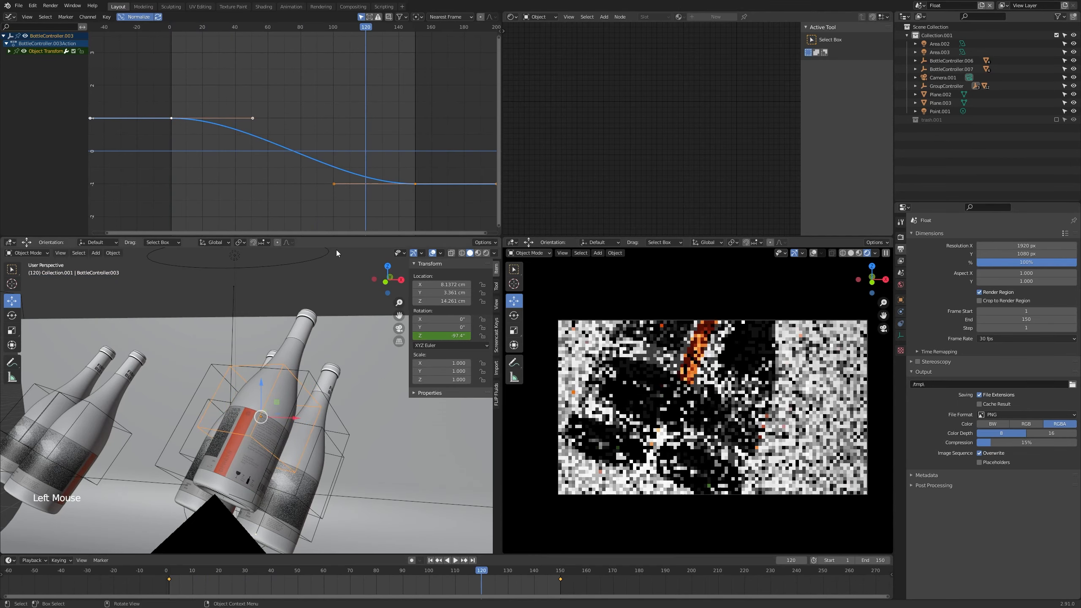
click(333, 186)
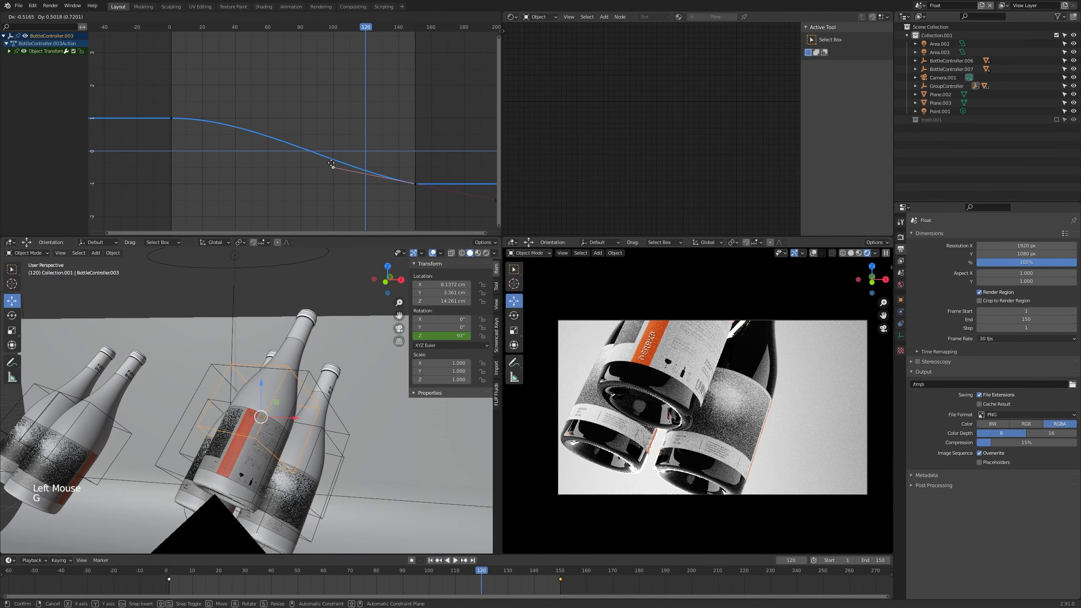
key(g)
Select the background bottle's controller, BottleController006, and insert a single keyframe on its Z rotation at frame 1
shift+middle_drag(101, 416, 264, 393)
click(145, 414)
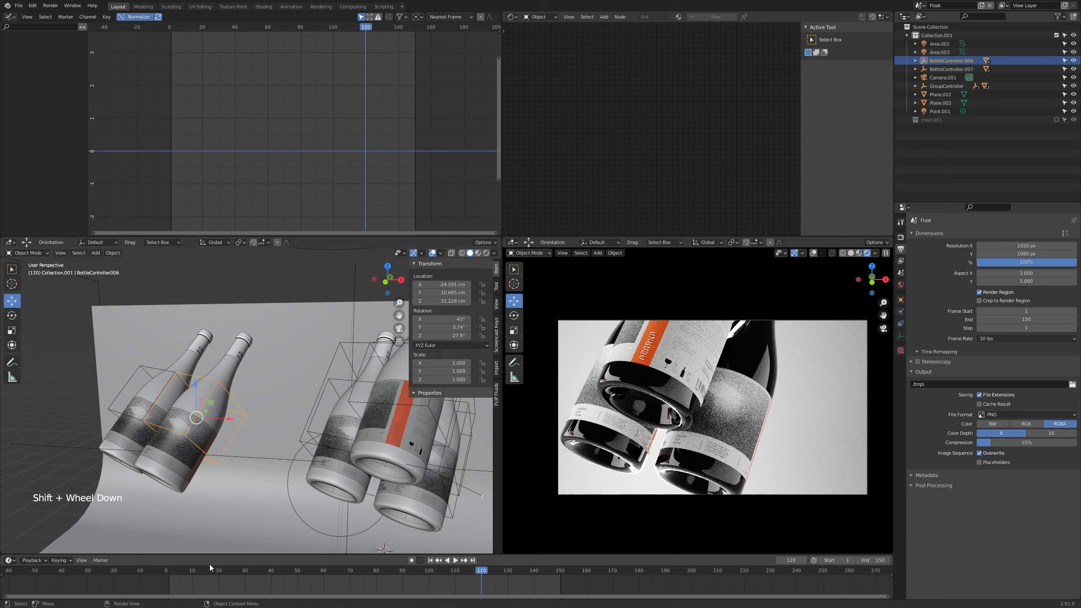
mouse_move(169, 569)
mouse_down()
mouse_move(182, 572)
mouse_move(169, 573)
mouse_up()
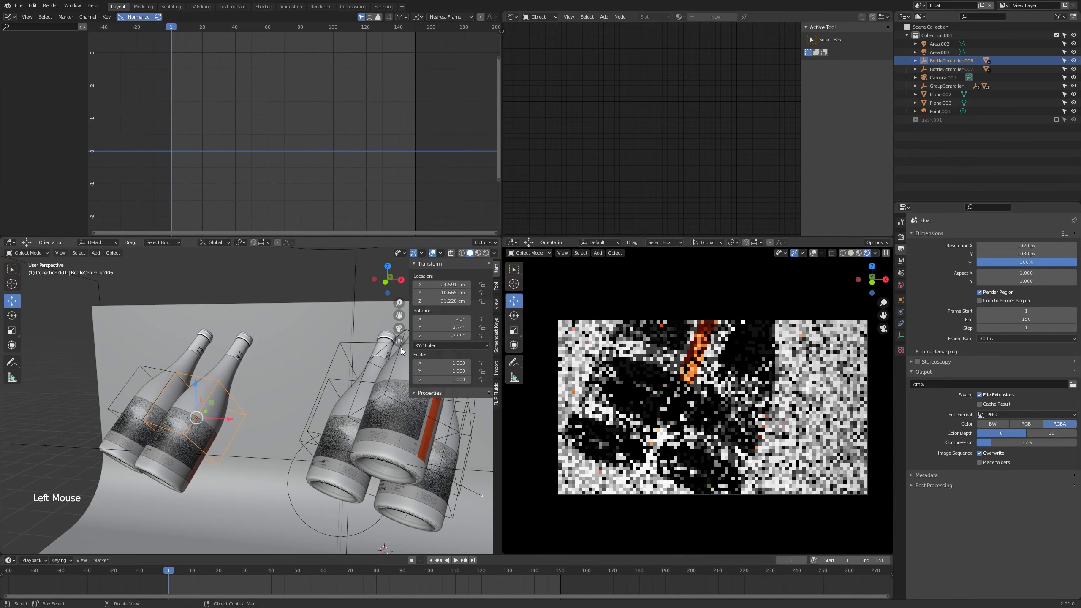
right_click(442, 336)
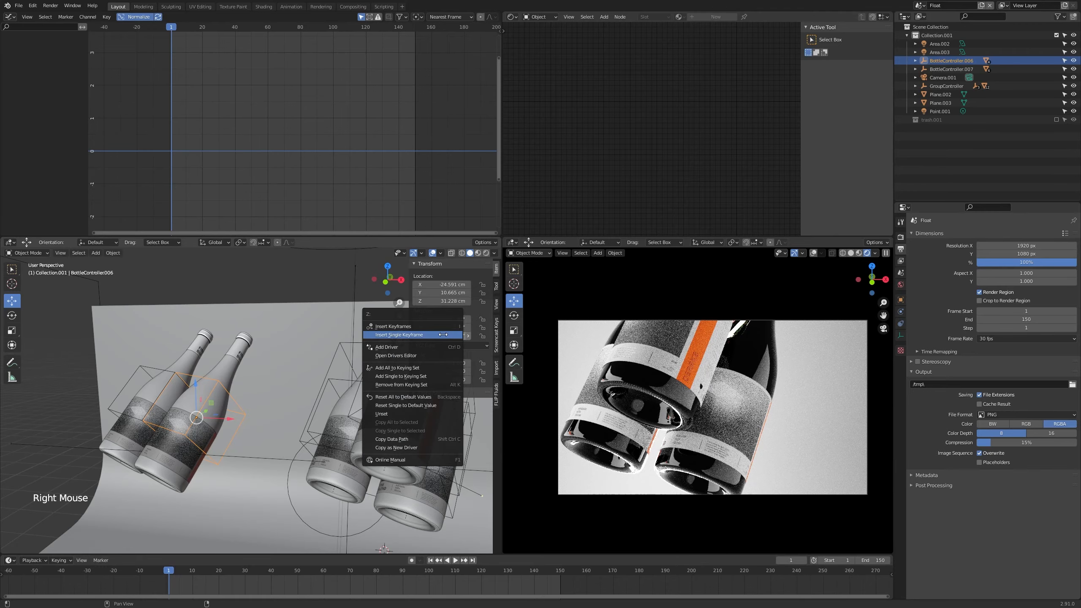
click(438, 326)
At frame 150, rotate BottleController006 about -221° around its local Z axis and insert a single keyframe on the Z rotation
click(559, 569)
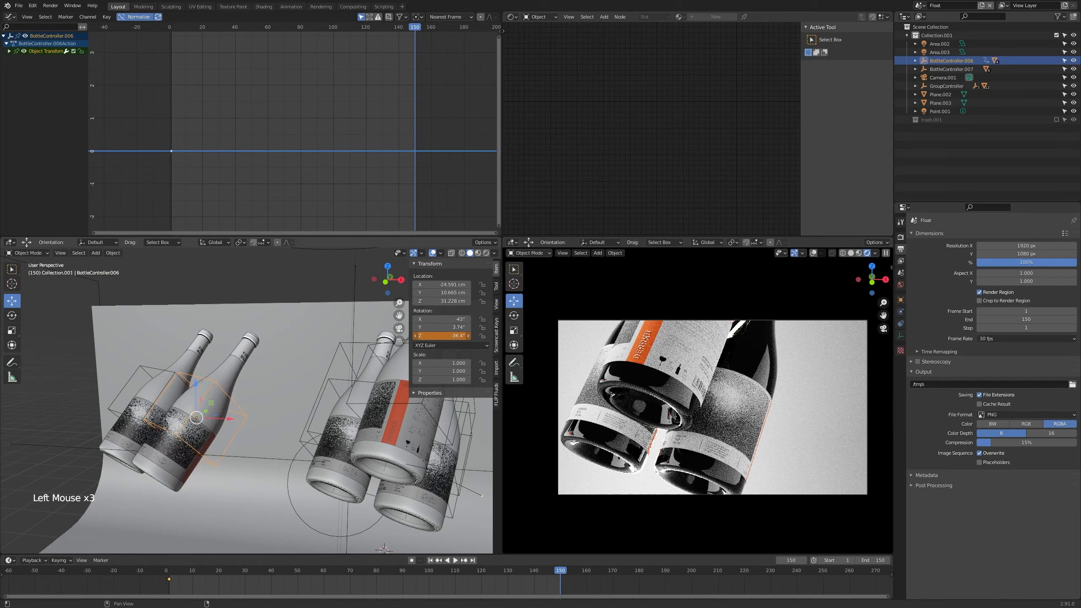
click(452, 337)
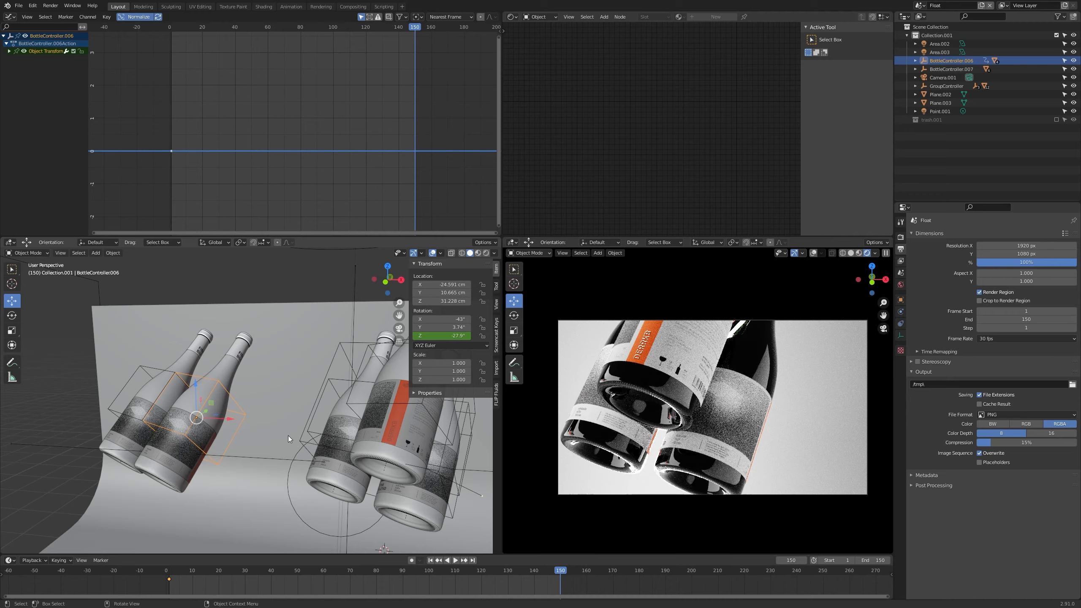
key(r)
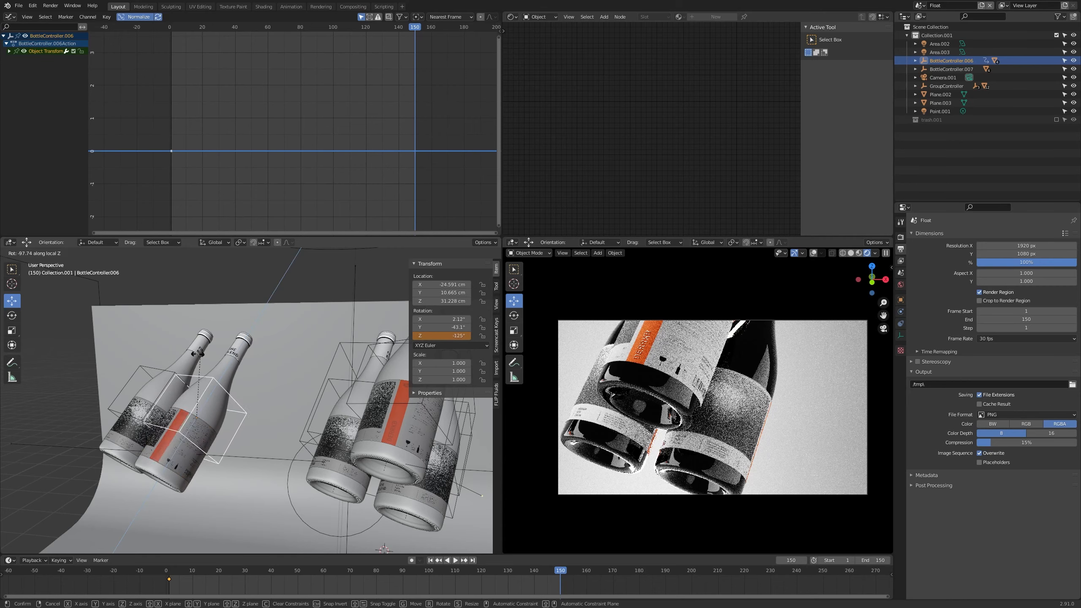
click(93, 479)
right_click(443, 336)
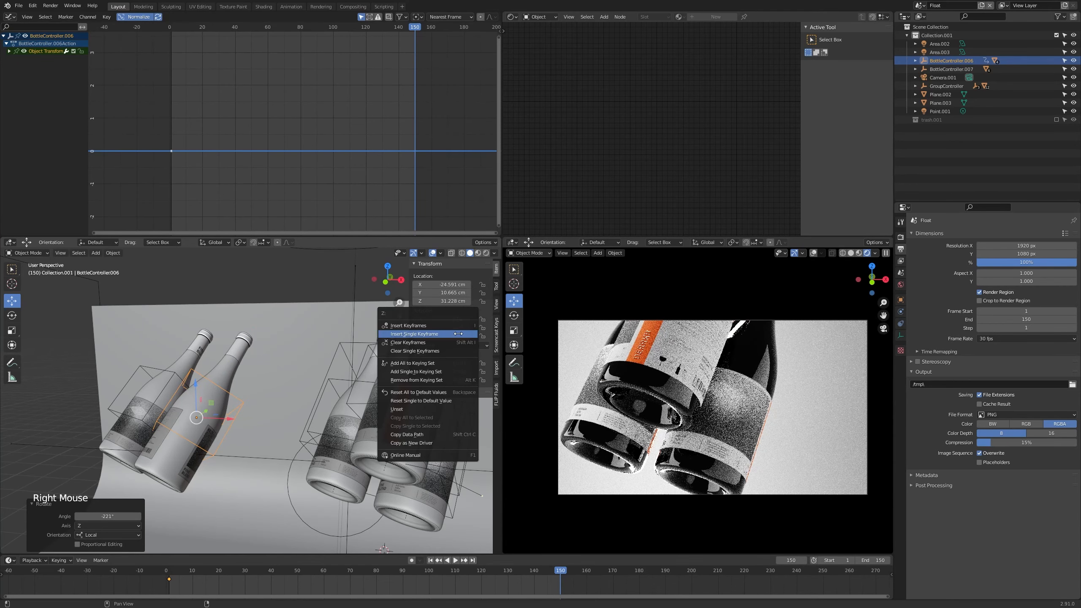
click(443, 326)
Preview the background bottle's spin from frame 1 and undo the last frame change
click(455, 560)
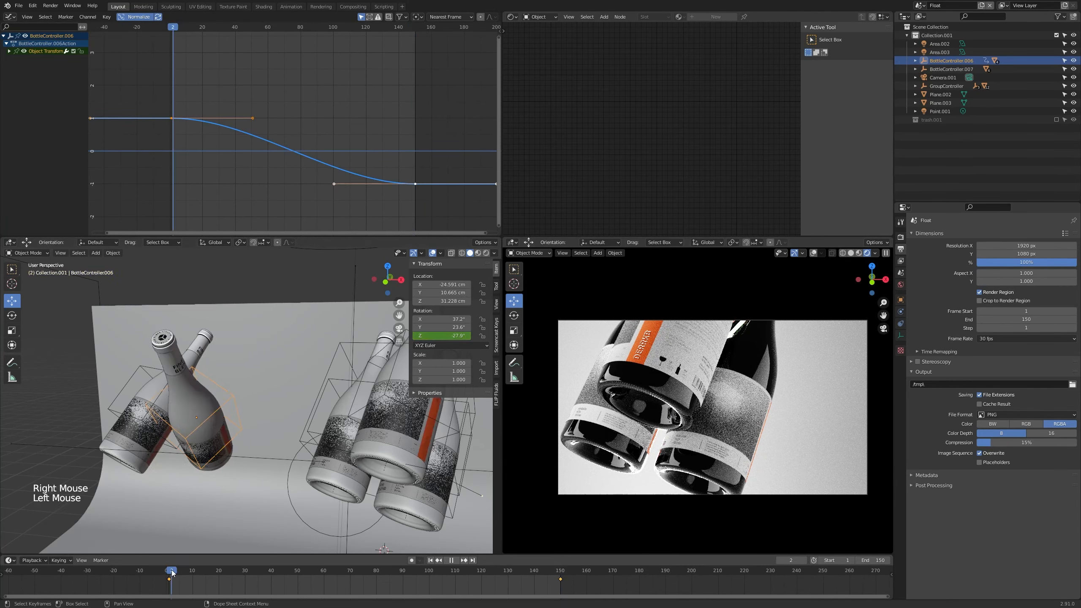
drag(220, 571, 169, 576)
key(ctrl+z)
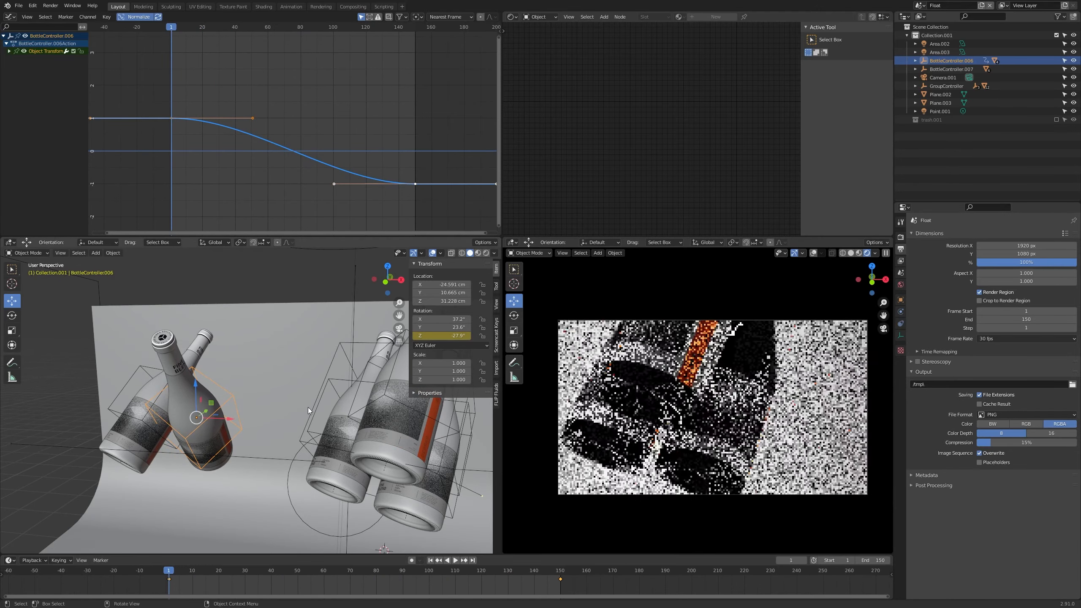
key(r)
key(r)
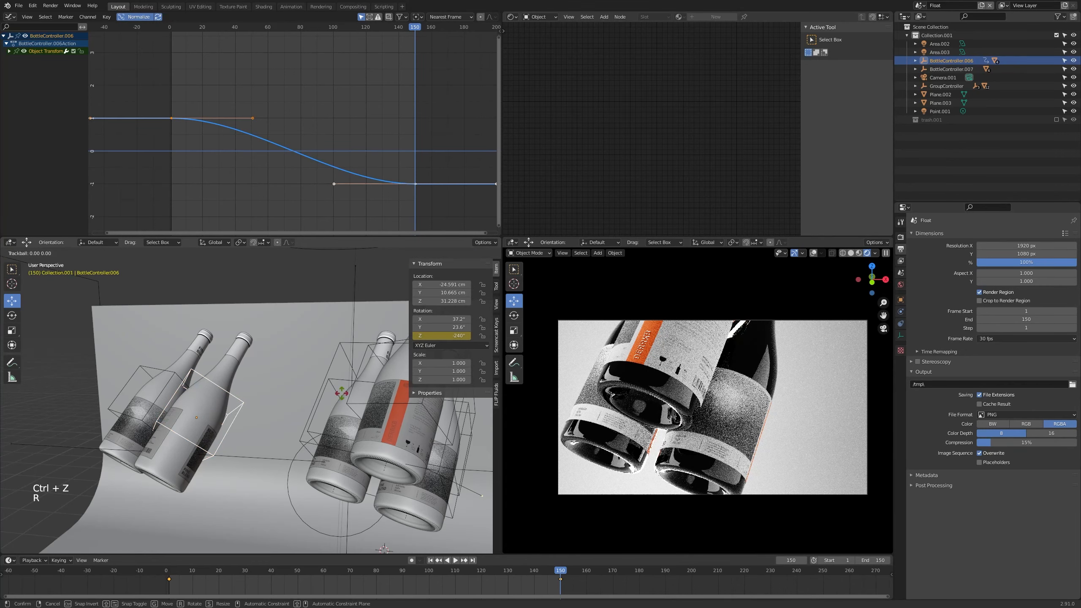
right_click(308, 375)
key(r)
key(z)
key(z)
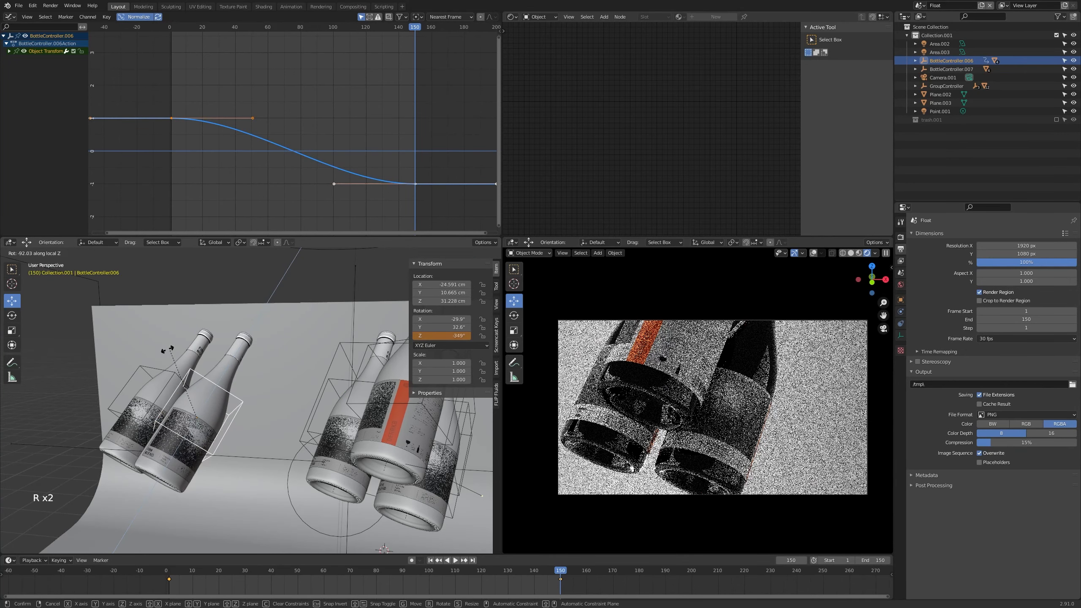
right_click(198, 423)
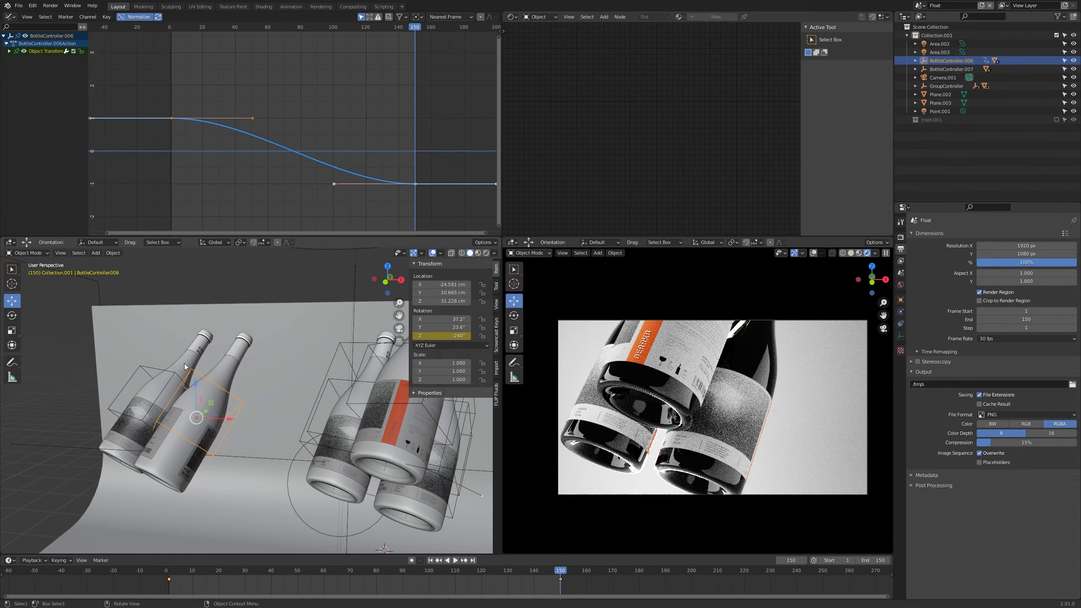
middle_drag(184, 364, 374, 324)
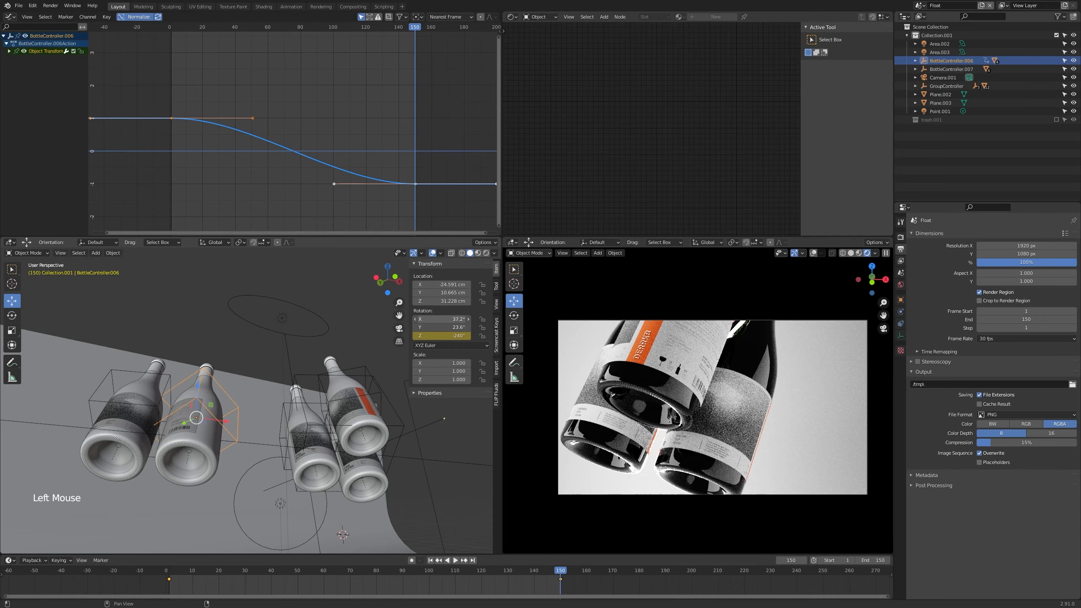
mouse_move(442, 319)
mouse_down()
mouse_move(396, 327)
mouse_move(439, 327)
mouse_up()
key(Escape)
Delete both extra background bottles together with their controllers, BottleController006 and BottleController007
key(alt+z)
middle_drag(270, 392, 206, 445)
scroll(219, 432, down, 1)
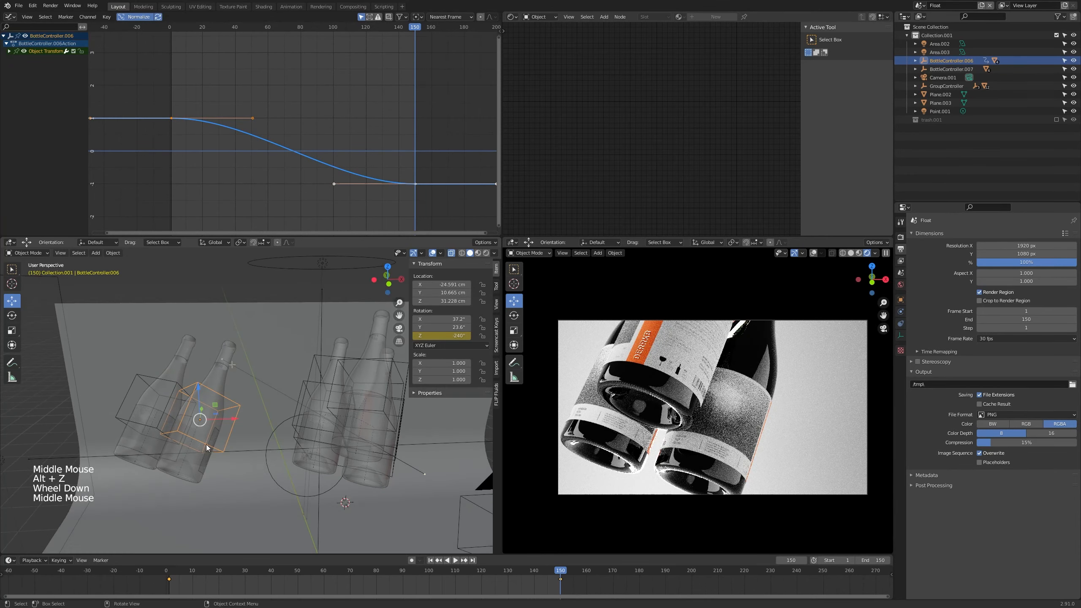
key(alt+a)
key(c)
drag(205, 429, 167, 449)
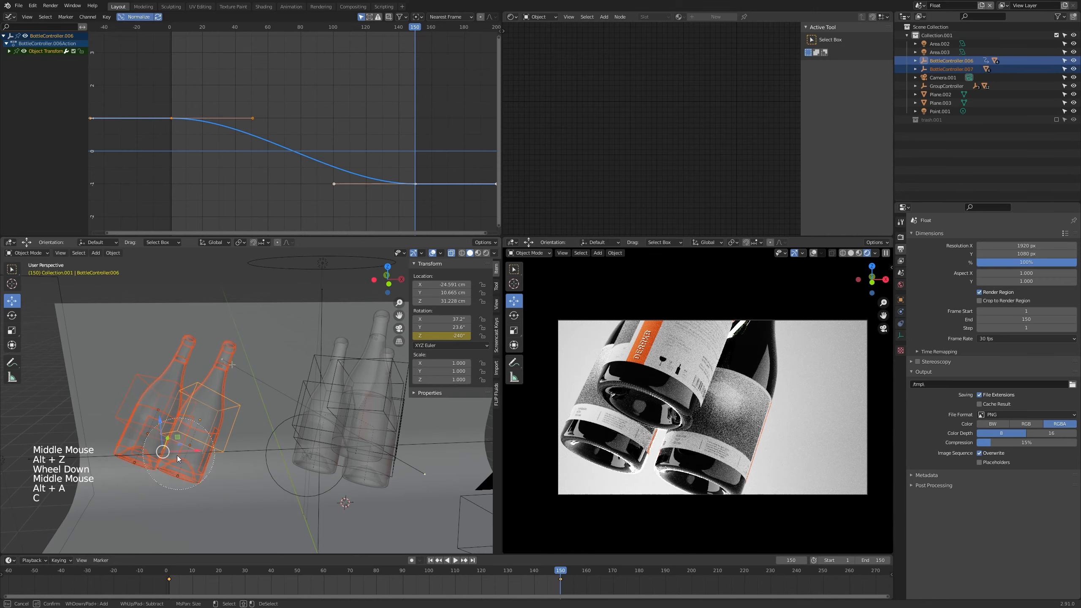
key(x)
key(Return)
key(alt+z)
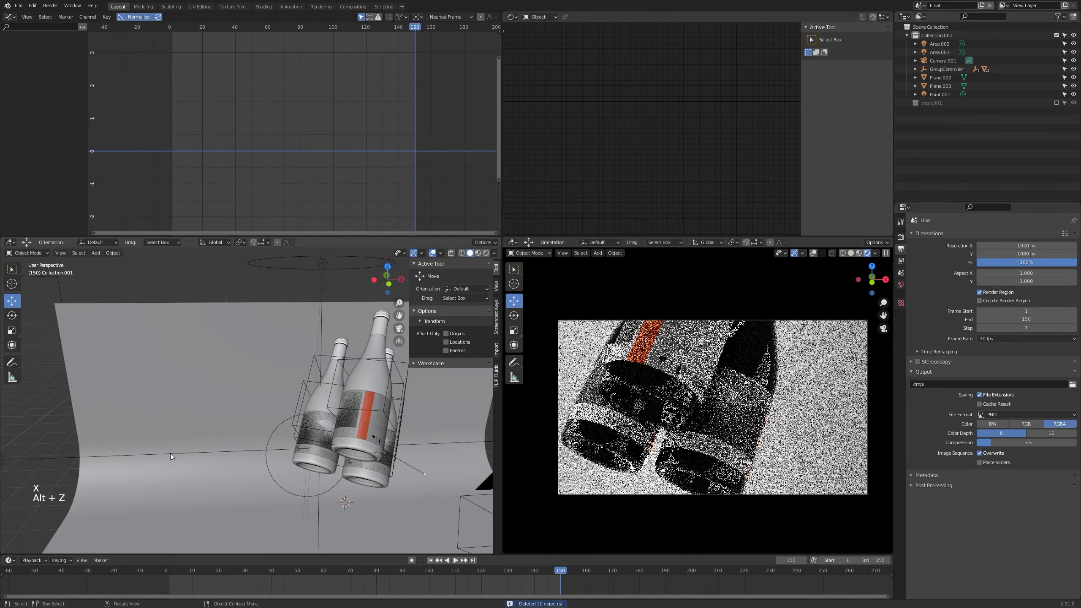
Examine the remaining three-bottle group up close and select its GroupController
shift+middle_drag(238, 443, 344, 402)
key(alt+a)
click(361, 409)
scroll(333, 399, up, 2)
scroll(334, 398, up, 2)
scroll(333, 398, down, 1)
scroll(329, 390, up, 1)
key(alt+a)
click(329, 390)
scroll(345, 403, up, 1)
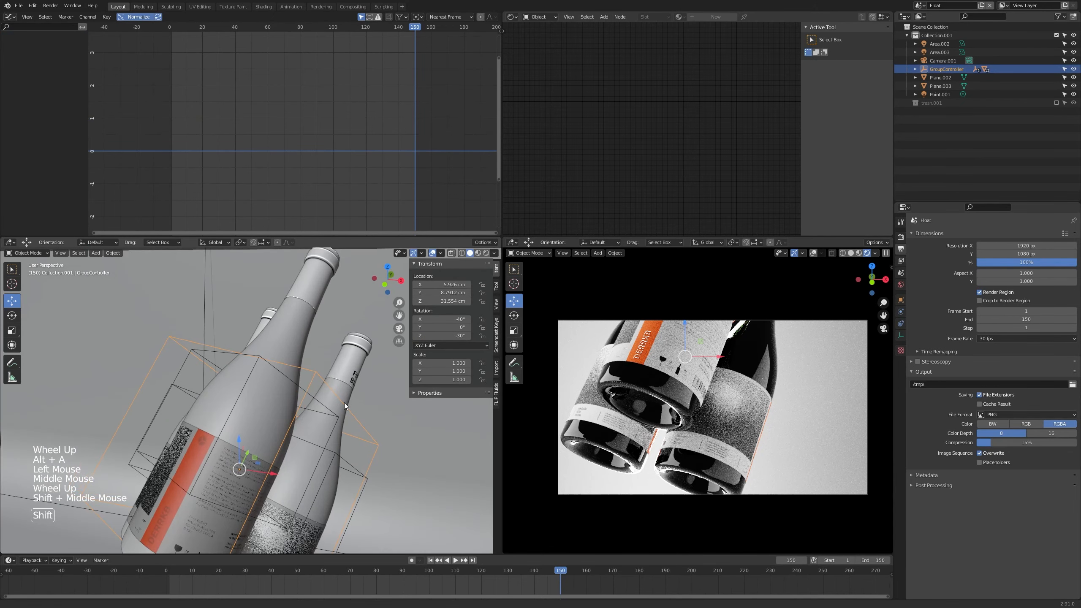
scroll(337, 398, down, 4)
Show the solid-shaded view through the camera and select the rear bottle's controller, BottleController005
key(KP_0)
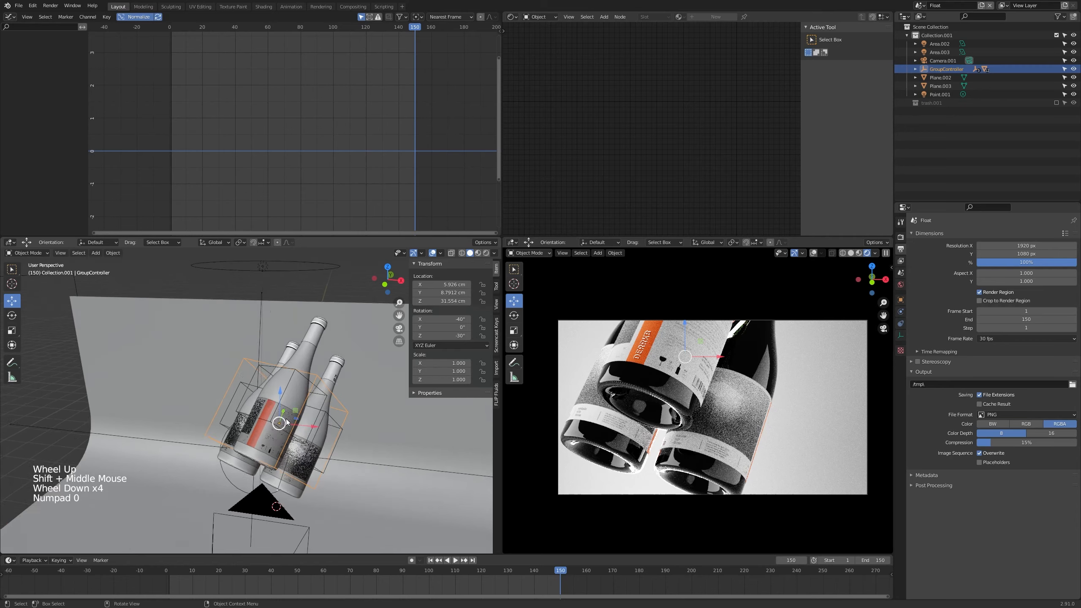
shift+scroll(285, 419, down, 1)
shift+middle_drag(286, 419, 268, 385)
click(329, 412)
click(329, 412)
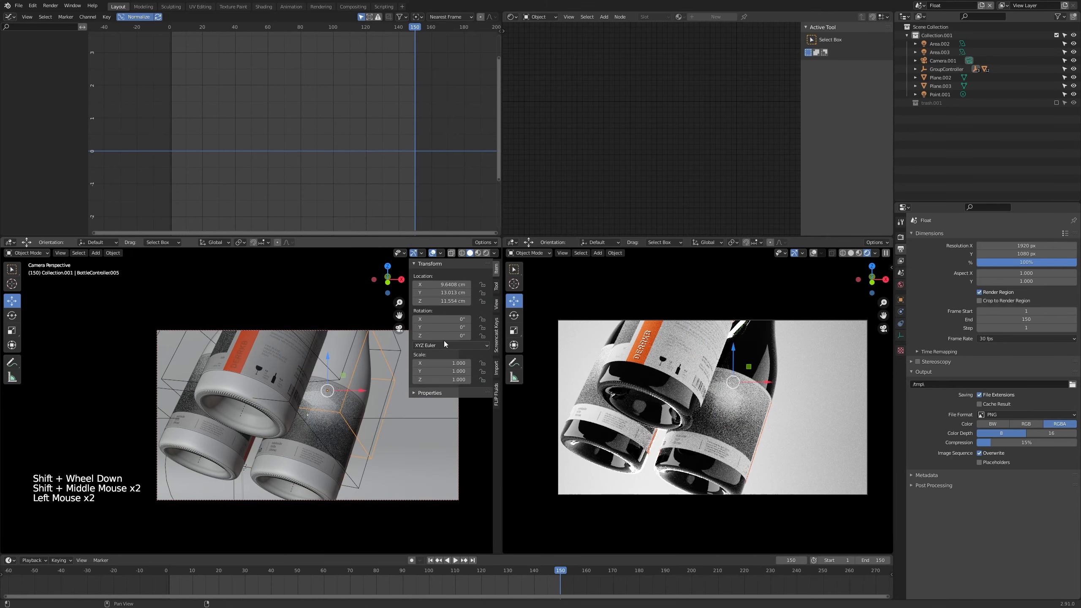
mouse_move(450, 301)
shift+mouse_down()
mouse_move(417, 301)
mouse_move(450, 301)
shift+mouse_up()
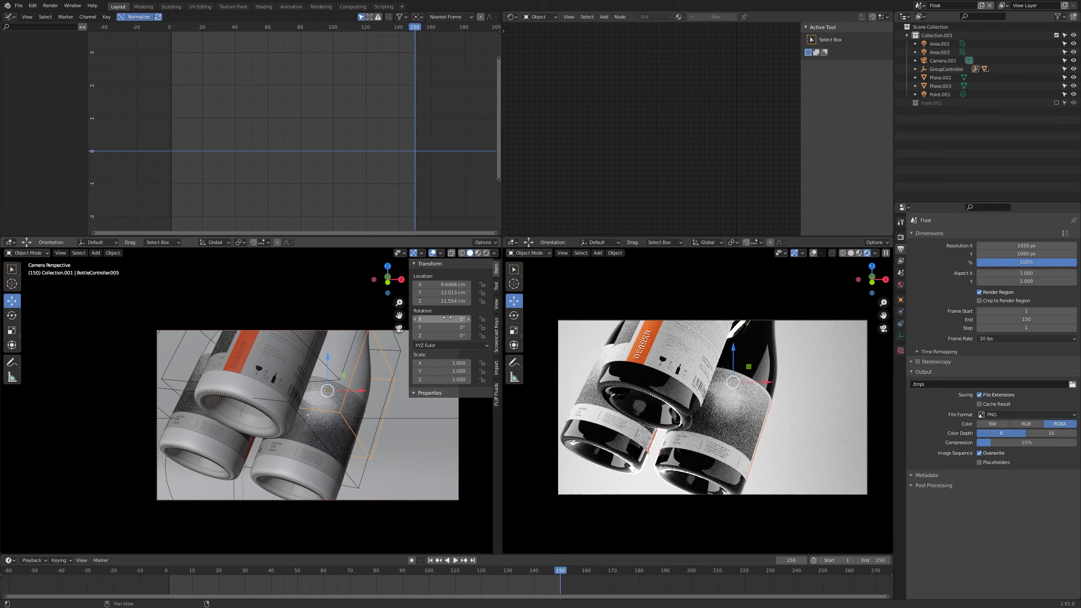
mouse_move(446, 301)
mouse_down()
mouse_move(486, 302)
mouse_move(422, 301)
mouse_move(446, 302)
mouse_up()
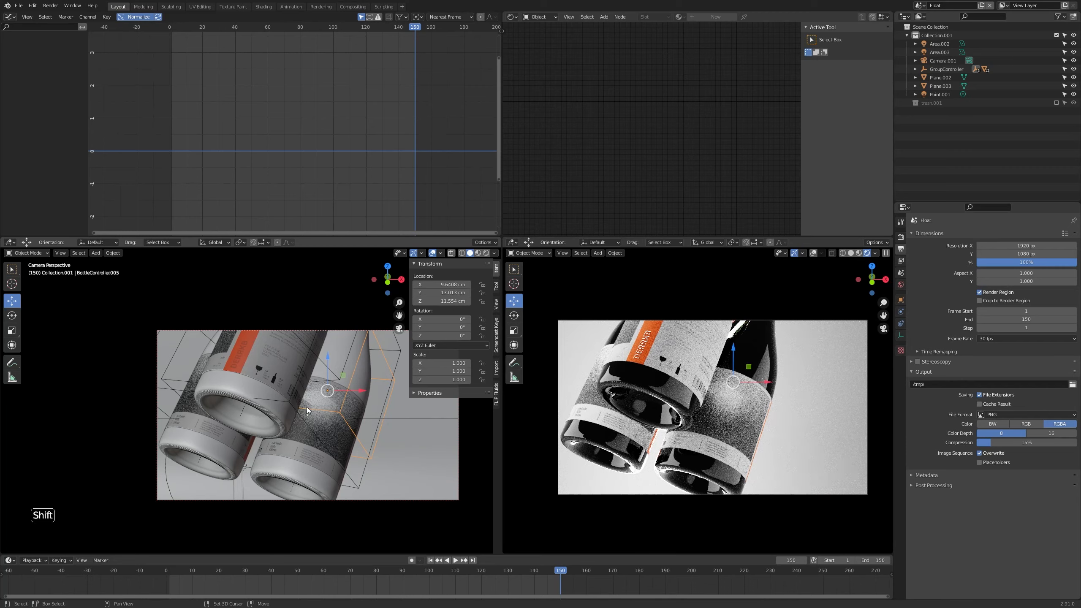
Select the front bottle's controller, BottleController003, and lower its Z location to about 8.56 cm so its label fills the frame
click(325, 364)
shift+middle_drag(325, 364, 321, 374)
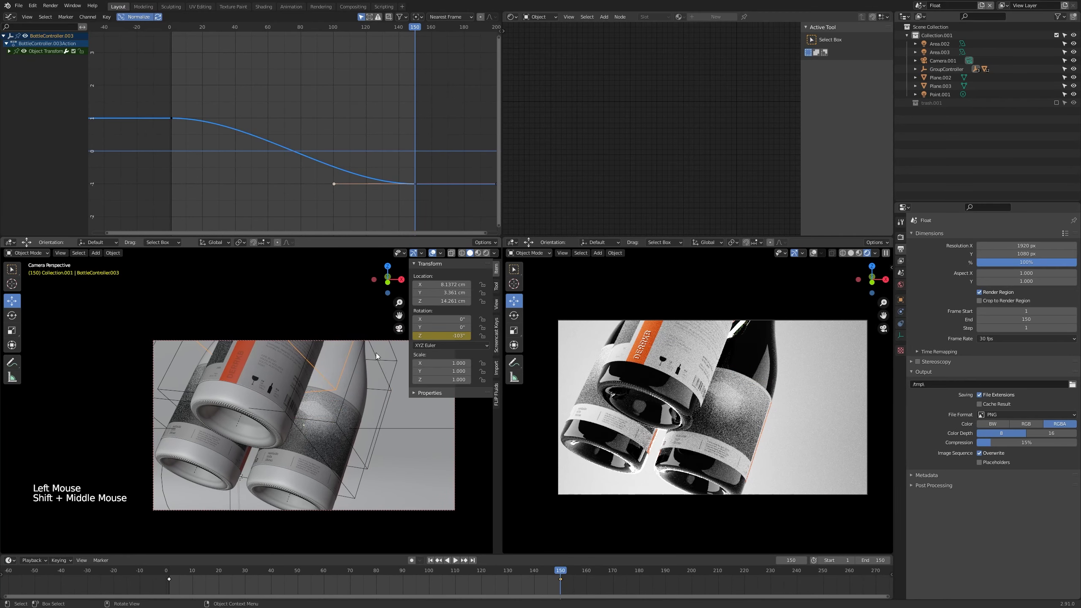
shift+drag(452, 303, 383, 303)
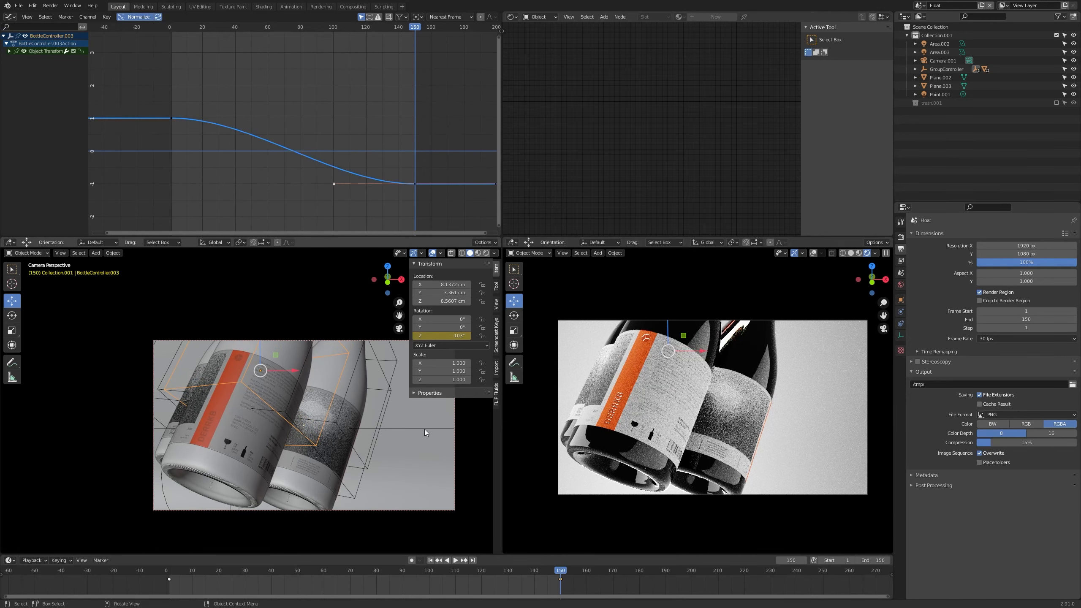
scroll(424, 429, down, 2)
shift+middle_drag(424, 429, 365, 439)
scroll(364, 439, up, 2)
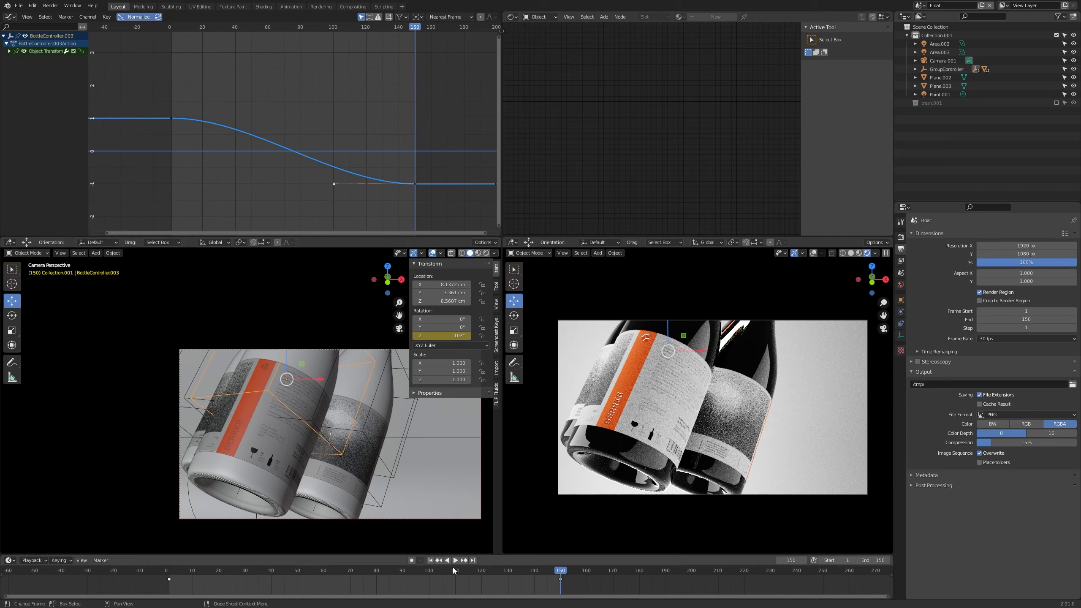
Preview the front bottle's spin by playing and scrubbing between frames 1 and 150, ending at frame 100
drag(171, 569, 403, 576)
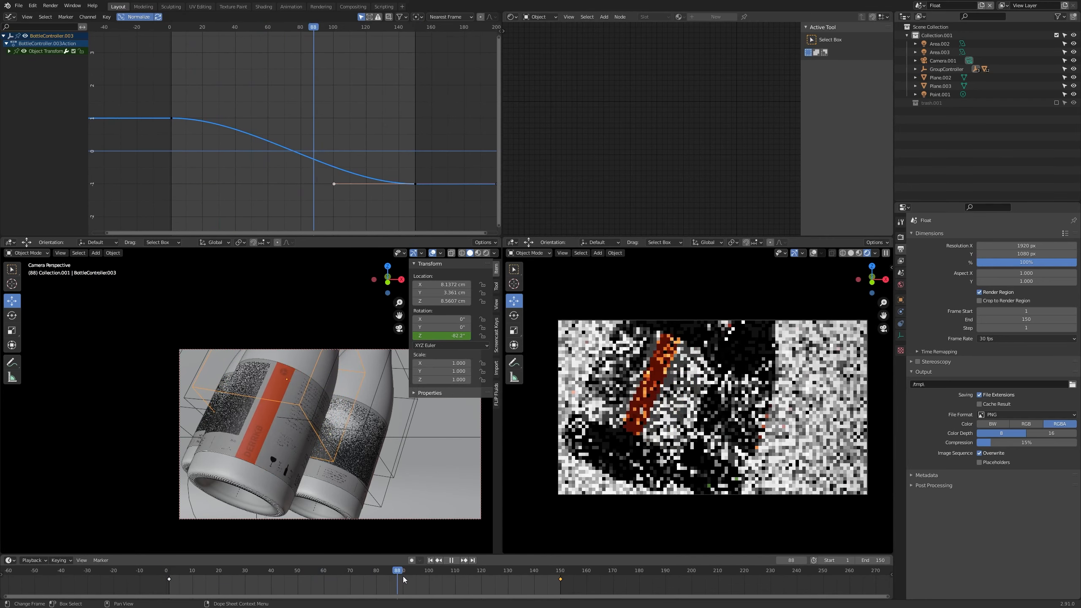
drag(506, 573, 394, 565)
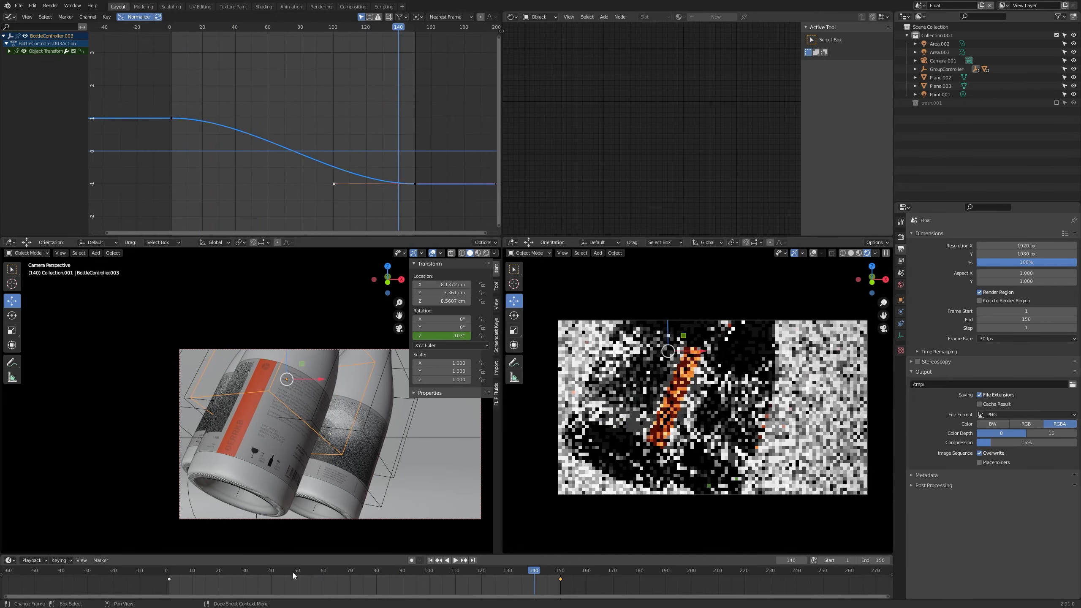
click(167, 572)
drag(167, 572, 561, 574)
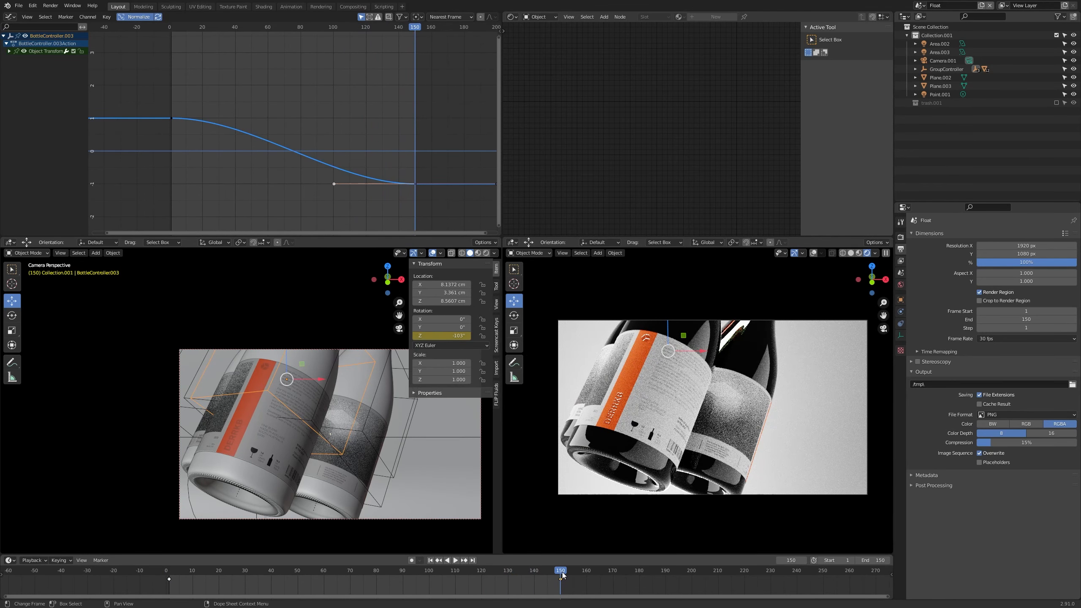
drag(562, 574, 170, 578)
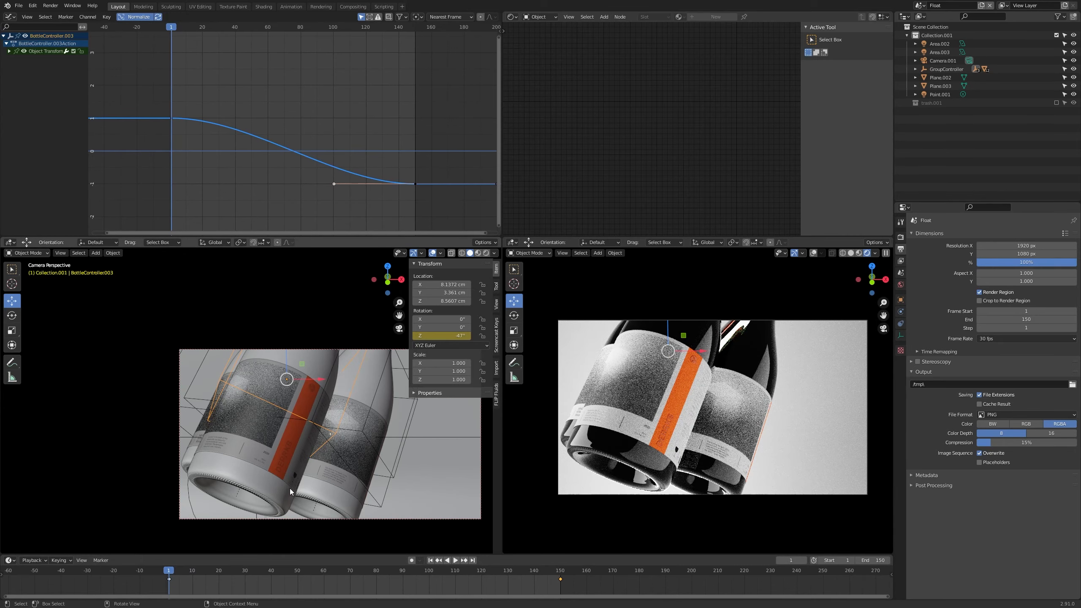
drag(170, 571, 468, 571)
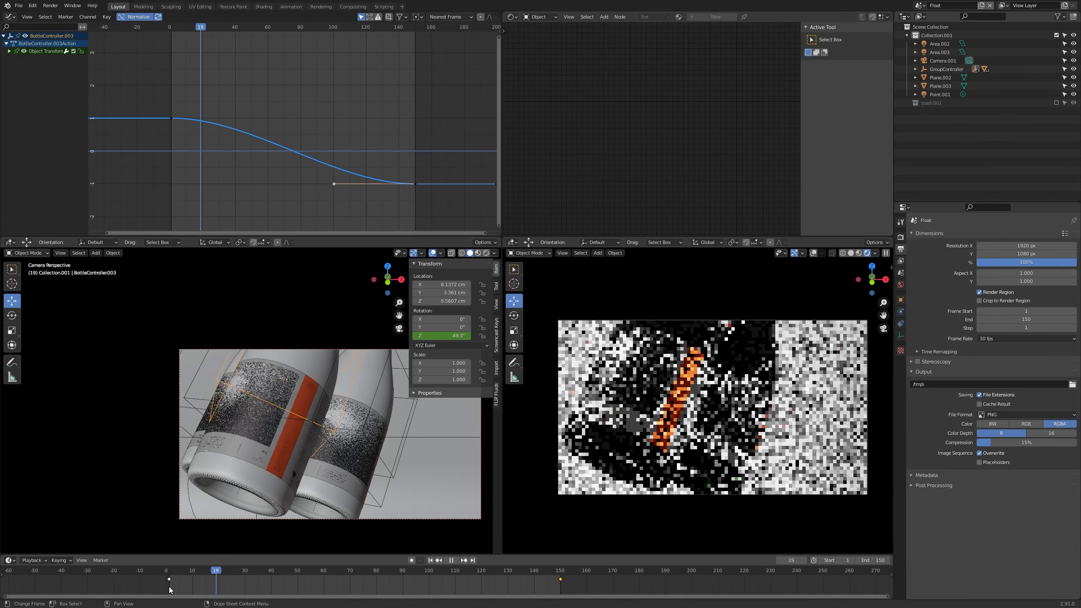
drag(170, 588, 429, 585)
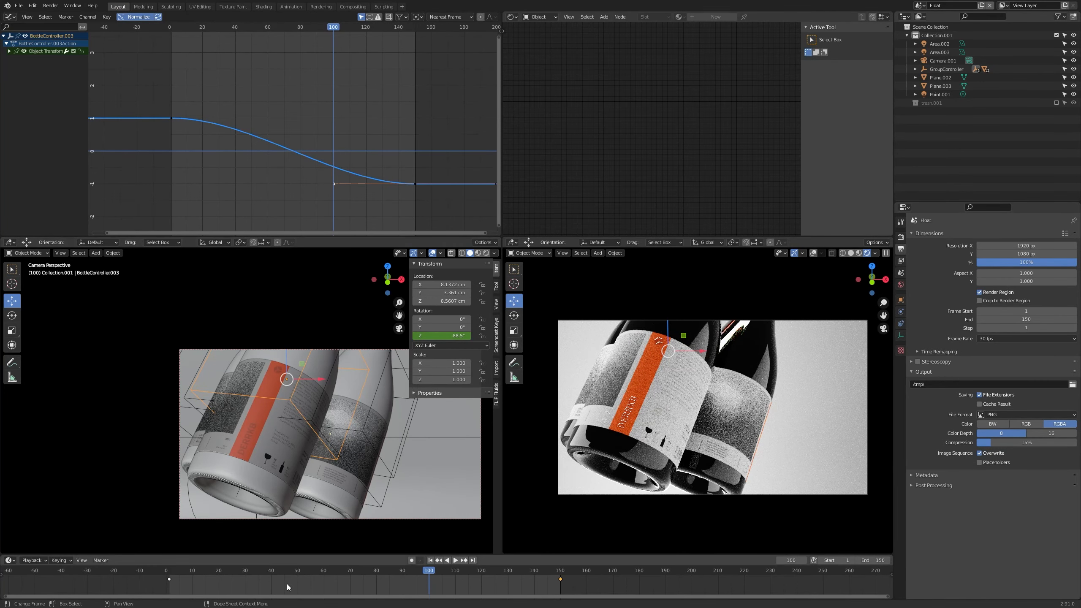
Lower the frame 150 keyframe of BottleController003's Z rotation curve vertically by about 66.9 cm, preview the spin and return to frame 1
mouse_move(442, 336)
mouse_down()
mouse_move(452, 336)
mouse_move(441, 337)
mouse_up()
key(Escape)
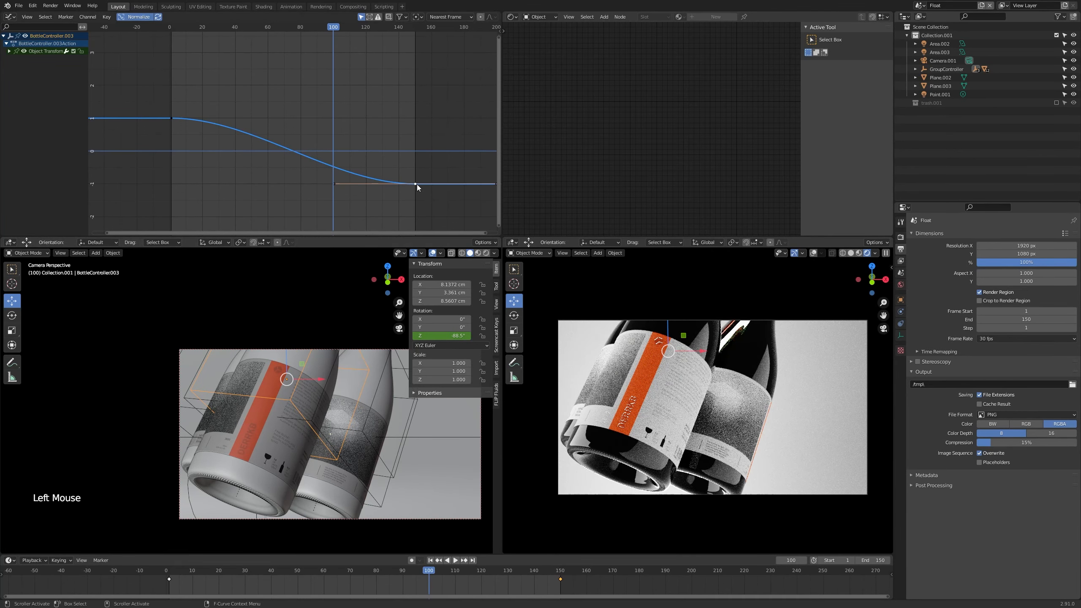
key(g)
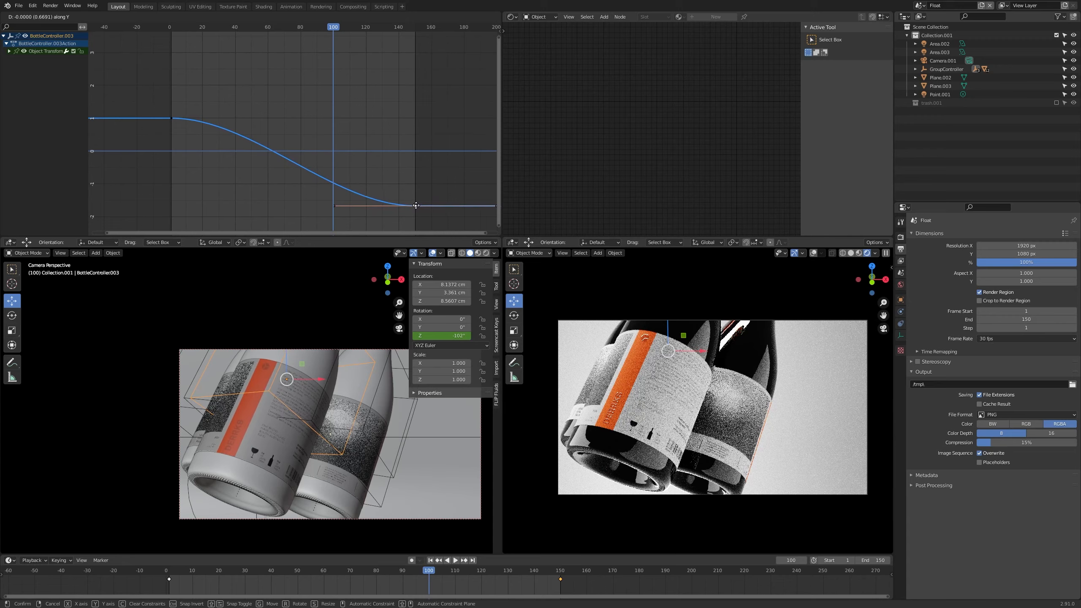
click(416, 205)
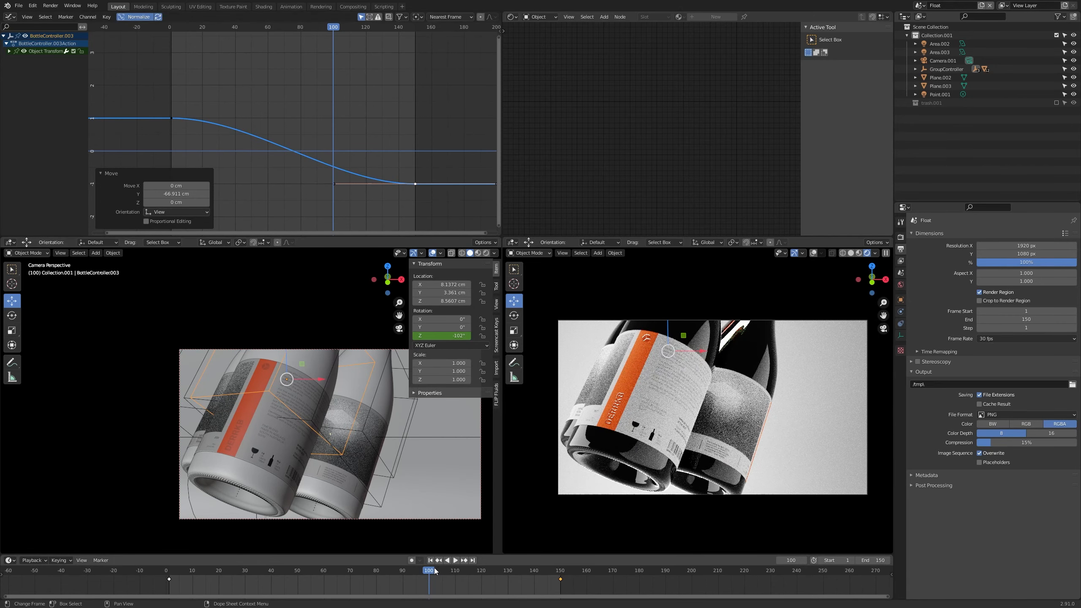
drag(433, 572, 234, 573)
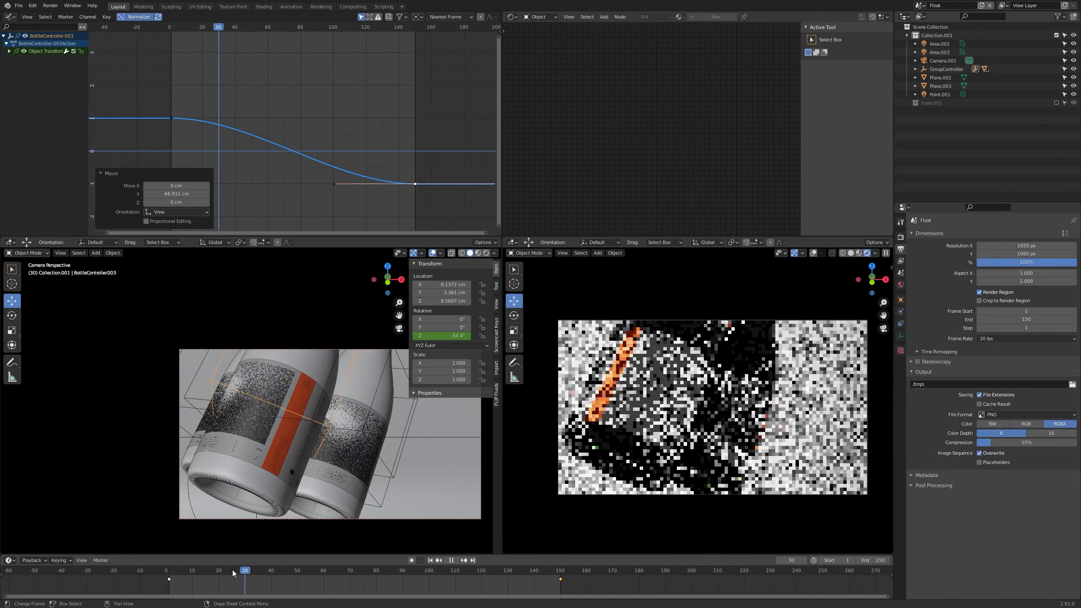
click(169, 573)
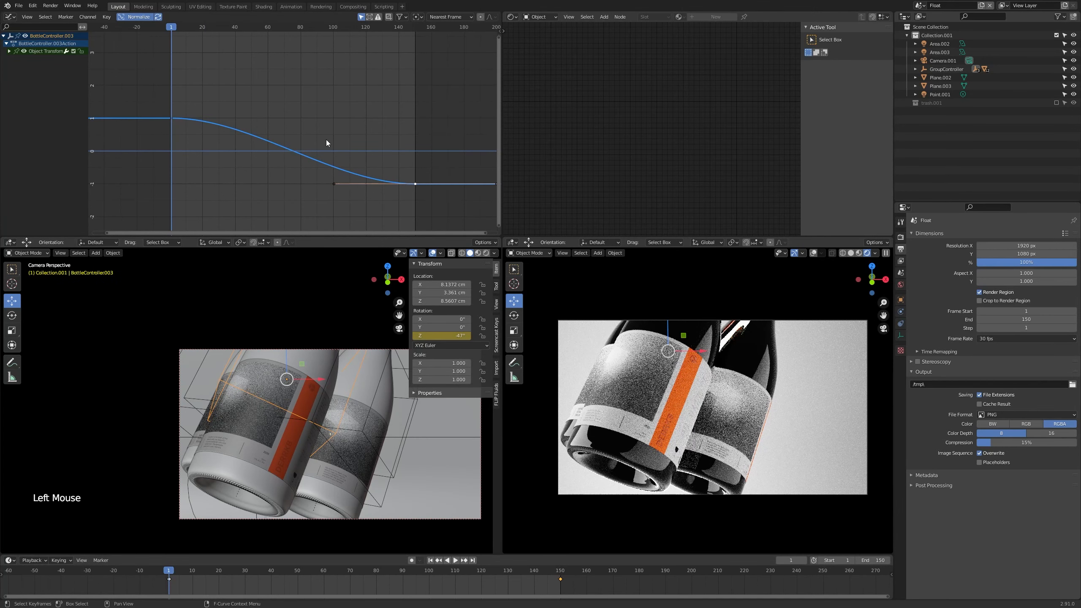
Select all keyframes of BottleController003's Z rotation curve and set their interpolation to linear
key(a)
key(t)
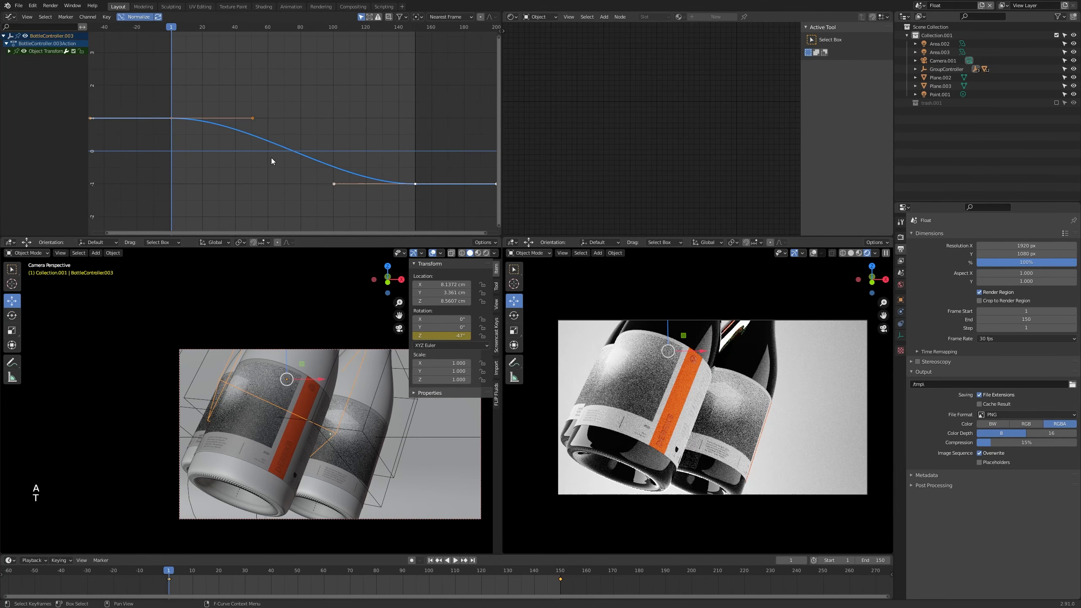
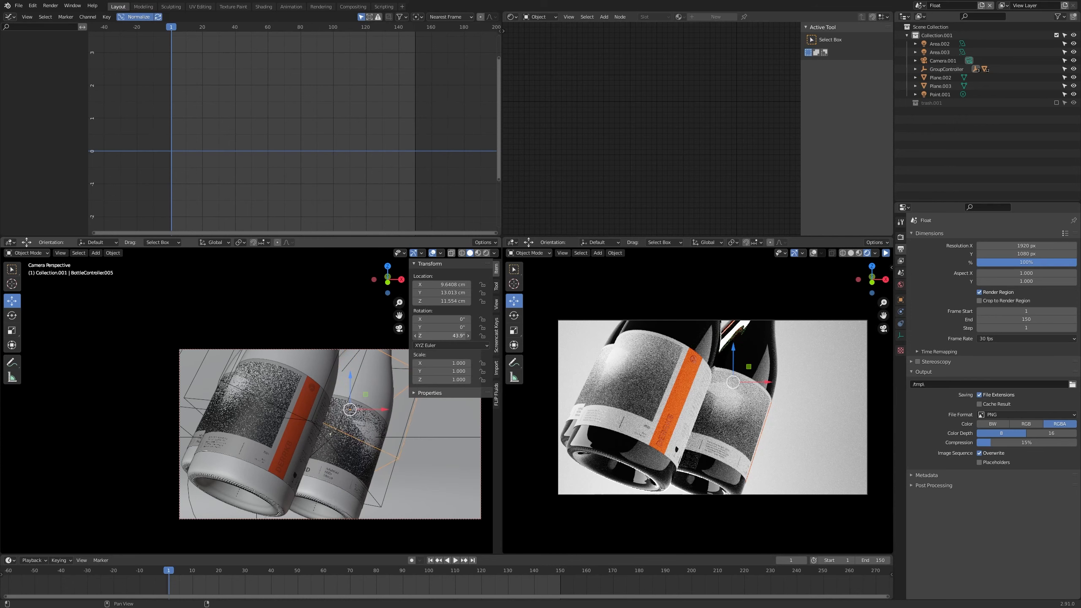
Keyframe BottleController005's Z rotation at 47.4° on frame 1 and at a lower angle on frame 150
right_click(441, 335)
click(442, 336)
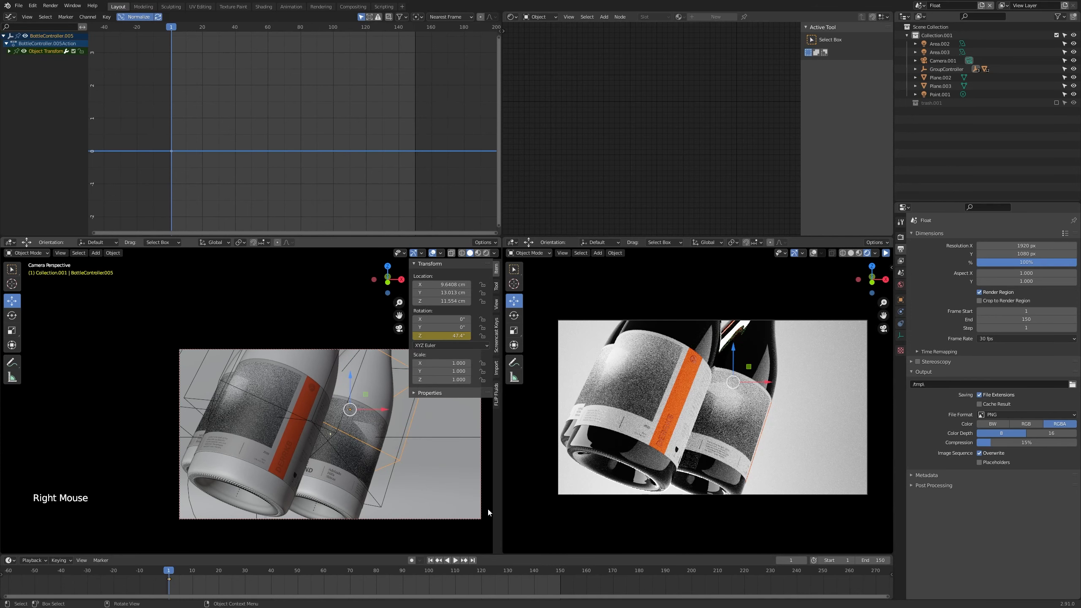
click(561, 570)
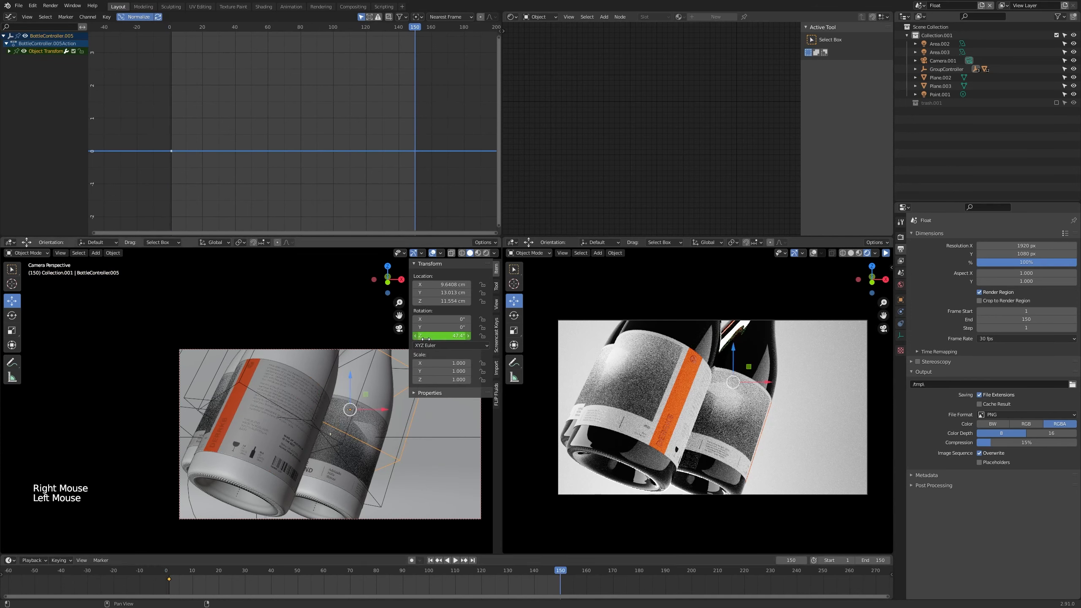
drag(441, 335, 449, 336)
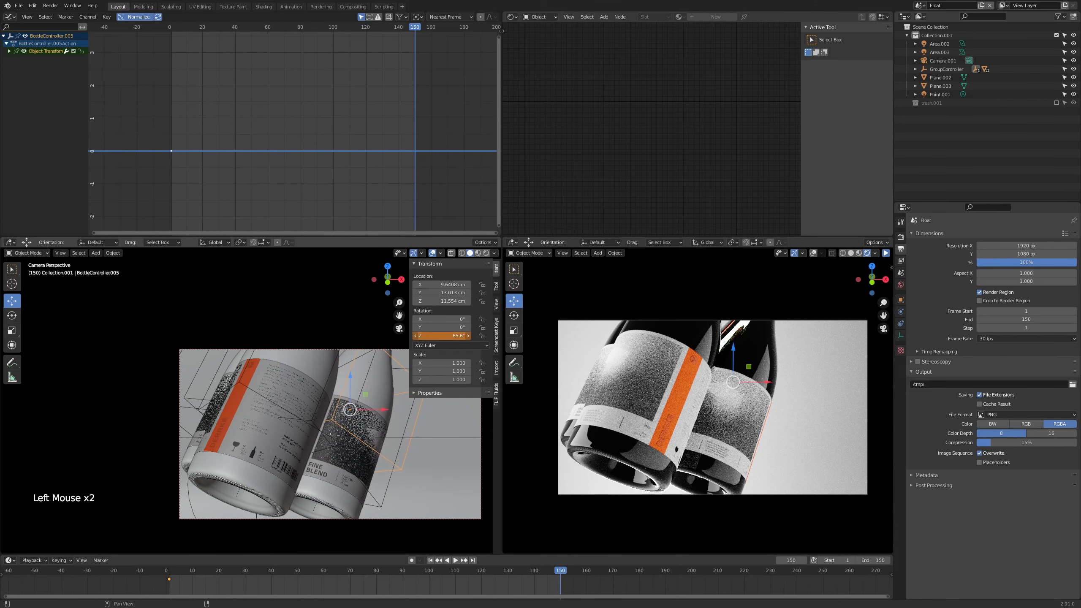
mouse_move(441, 336)
mouse_down()
mouse_move(427, 336)
mouse_move(452, 336)
mouse_move(440, 335)
mouse_up()
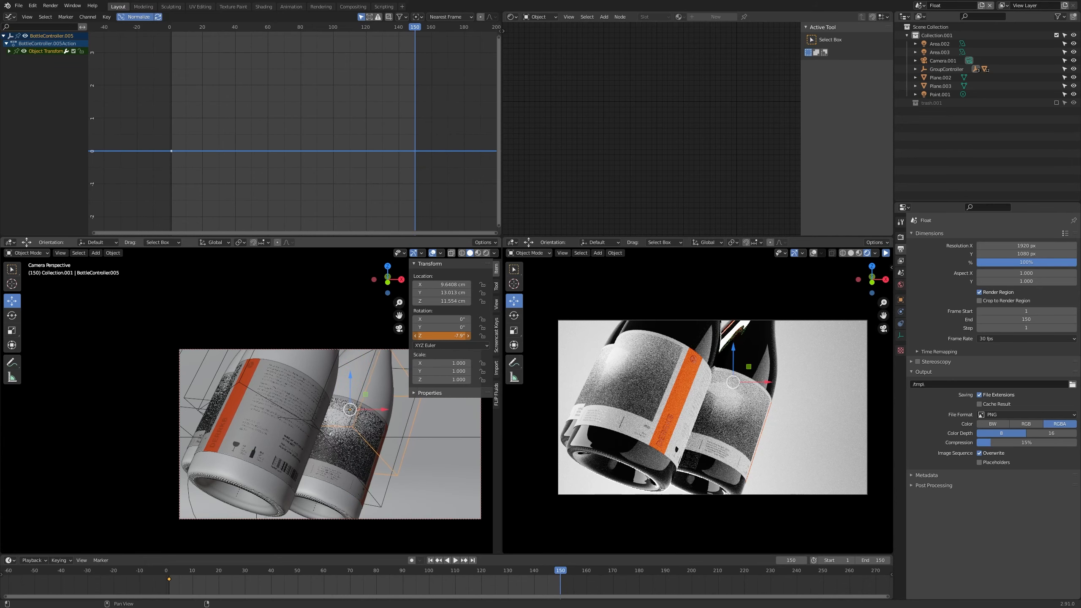
right_click(442, 336)
click(425, 340)
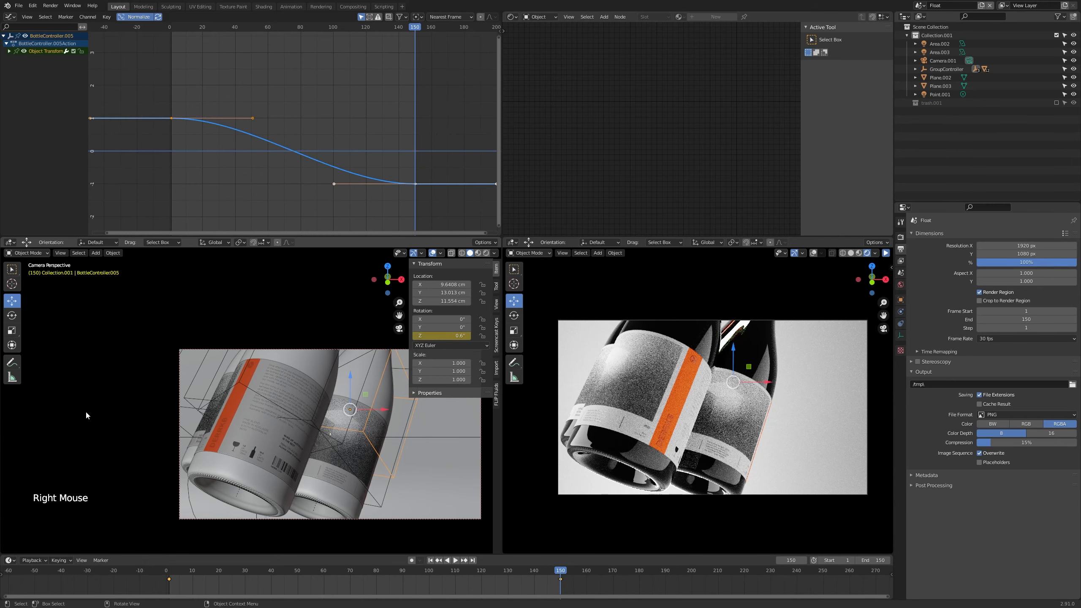
Scrub through the rear bottle's spin to frame 150 and keyframe BottleController005's Z rotation there at about 79.1°
click(447, 560)
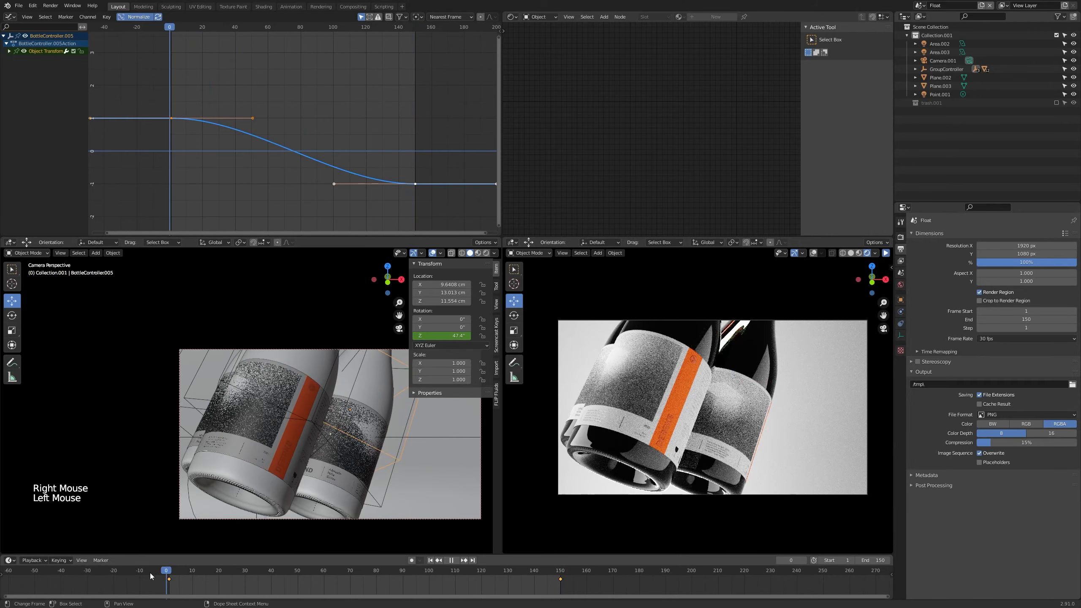
drag(376, 587, 560, 588)
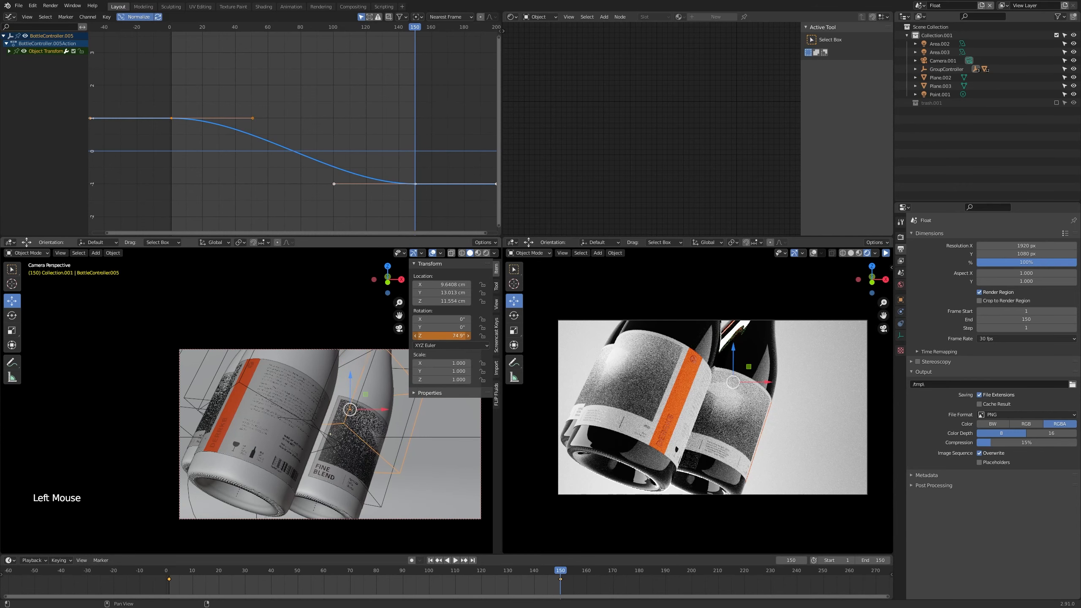
right_click(456, 336)
click(457, 337)
key(ctrl+z)
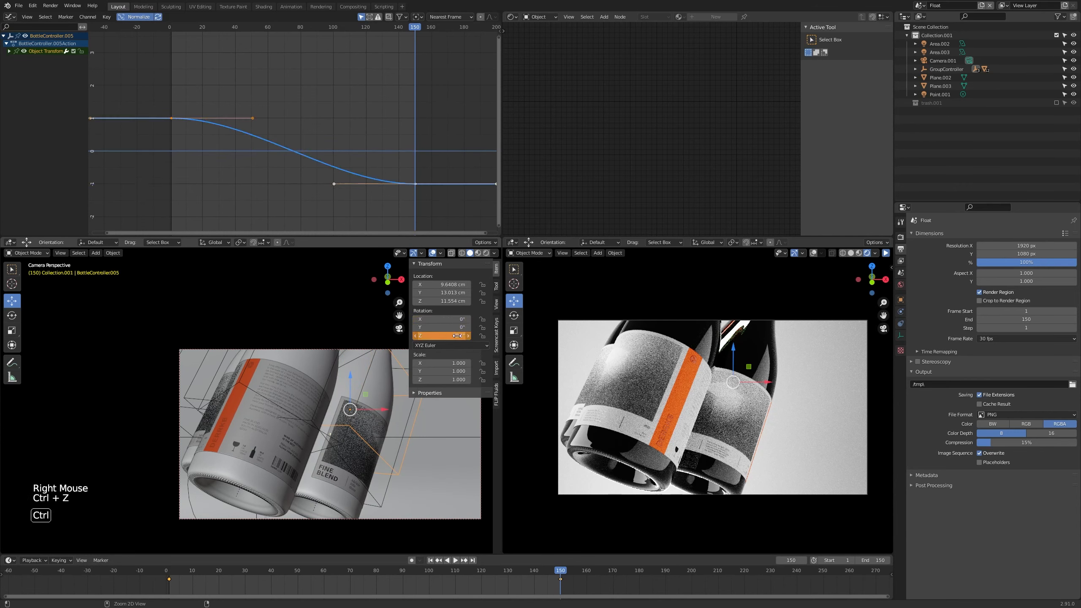
right_click(456, 336)
click(454, 344)
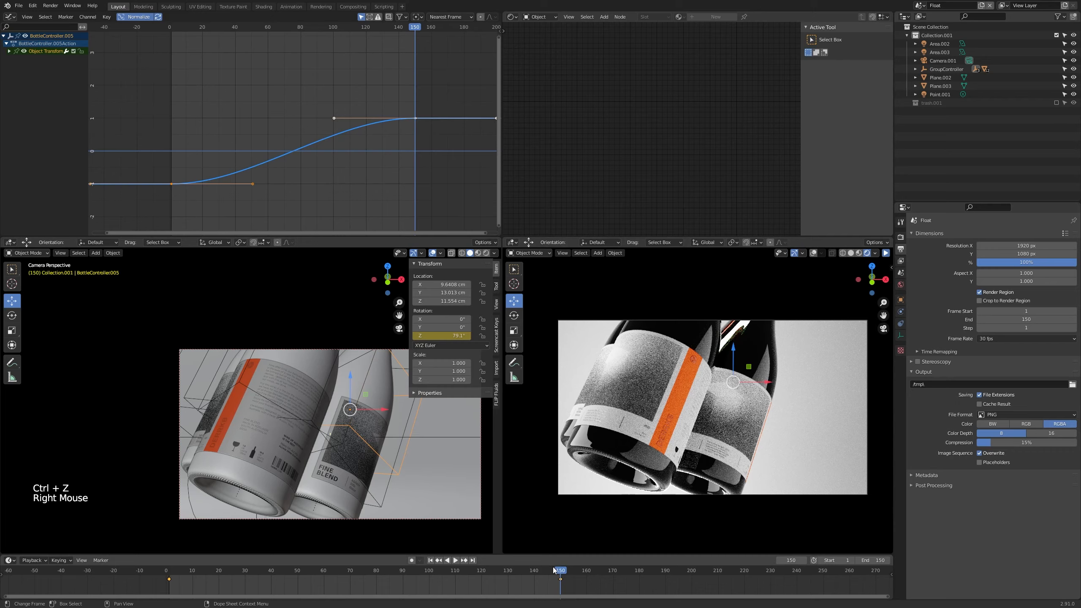
Return to frame 1, lower BottleController005's Z rotation to a slightly negative angle and replace its single keyframe there
click(485, 571)
drag(484, 572, 169, 565)
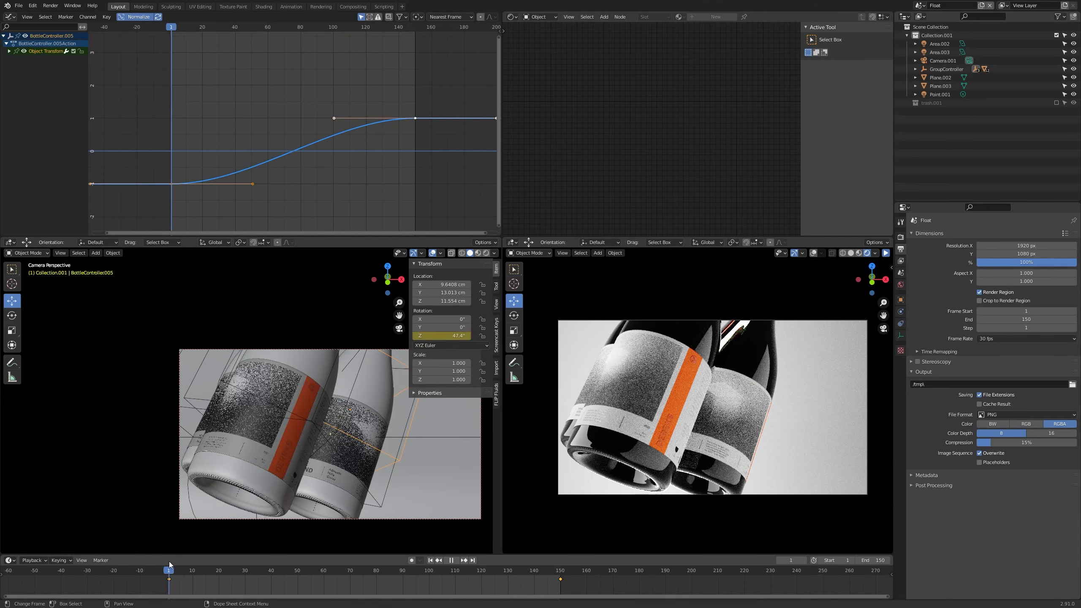
shift+drag(468, 335, 447, 336)
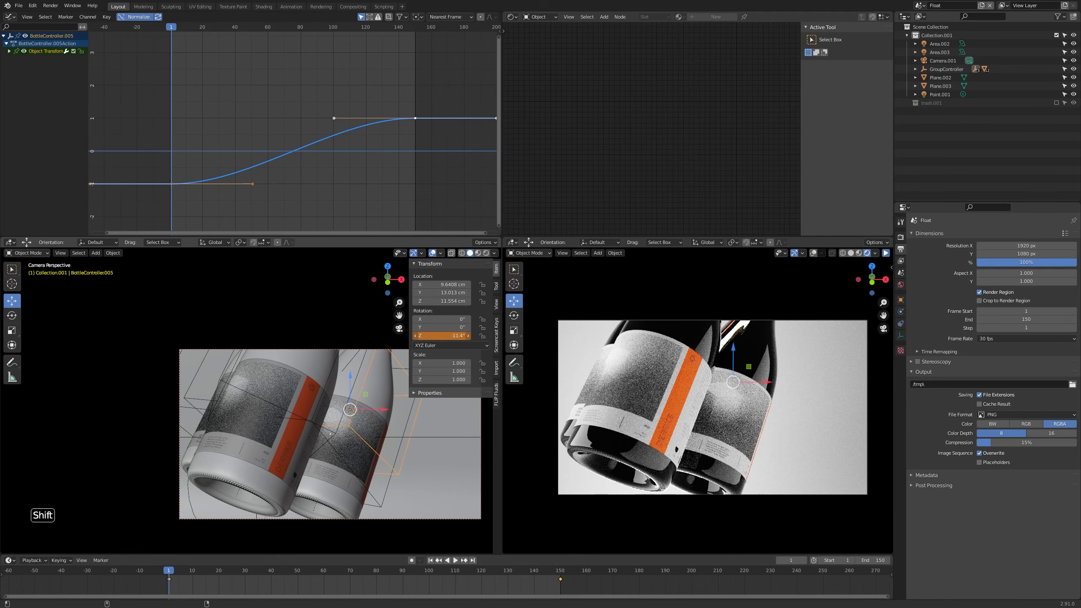
shift+drag(447, 336, 446, 335)
right_click(443, 336)
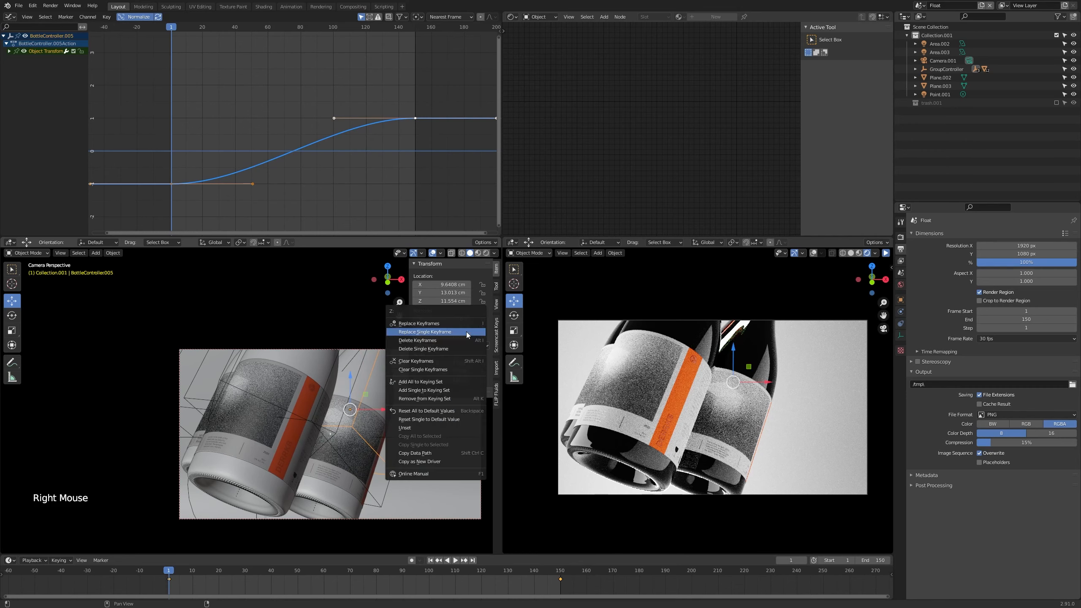
click(443, 332)
Preview the front and rear bottles' spins by playing and scrubbing from frame 1, stopping at frame 51
key(space)
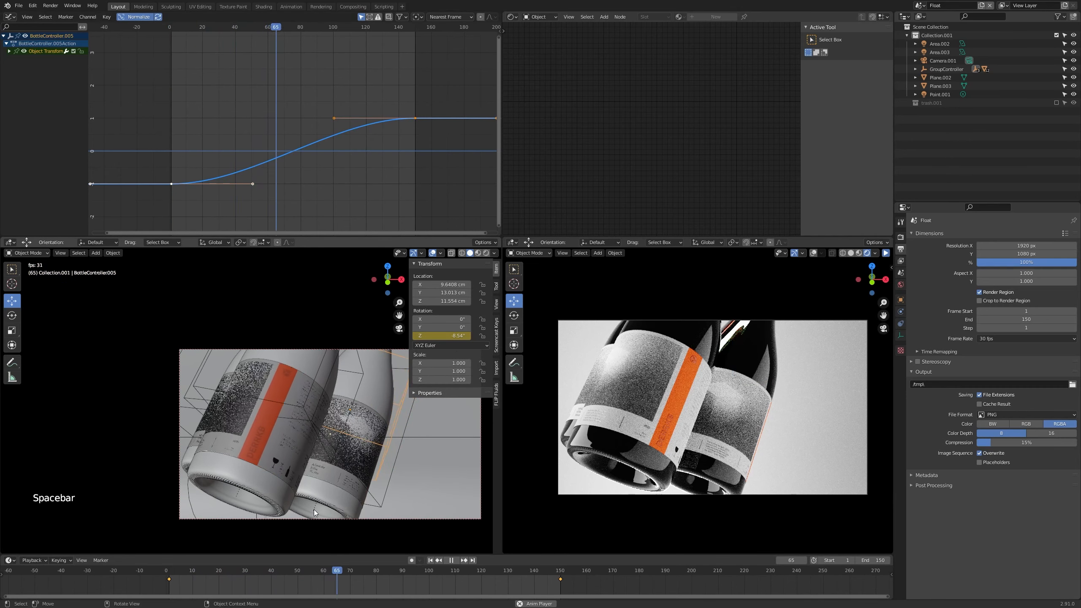
key(space)
click(170, 575)
drag(171, 576, 202, 569)
key(space)
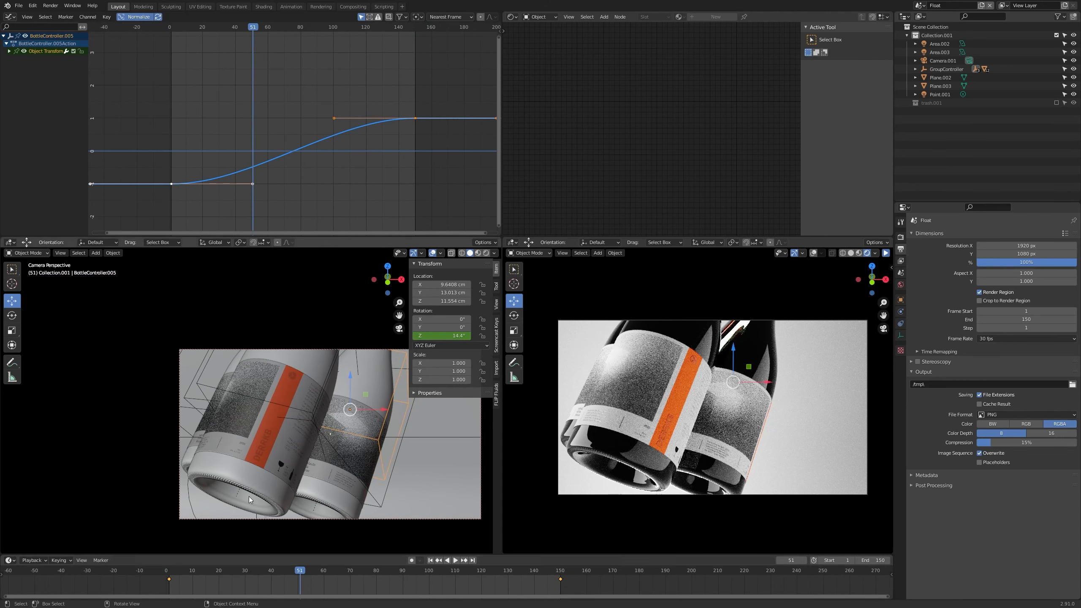
Select the third bottle's controller, BottleController004, and keyframe its Z rotation at 0° on frame 1
click(191, 400)
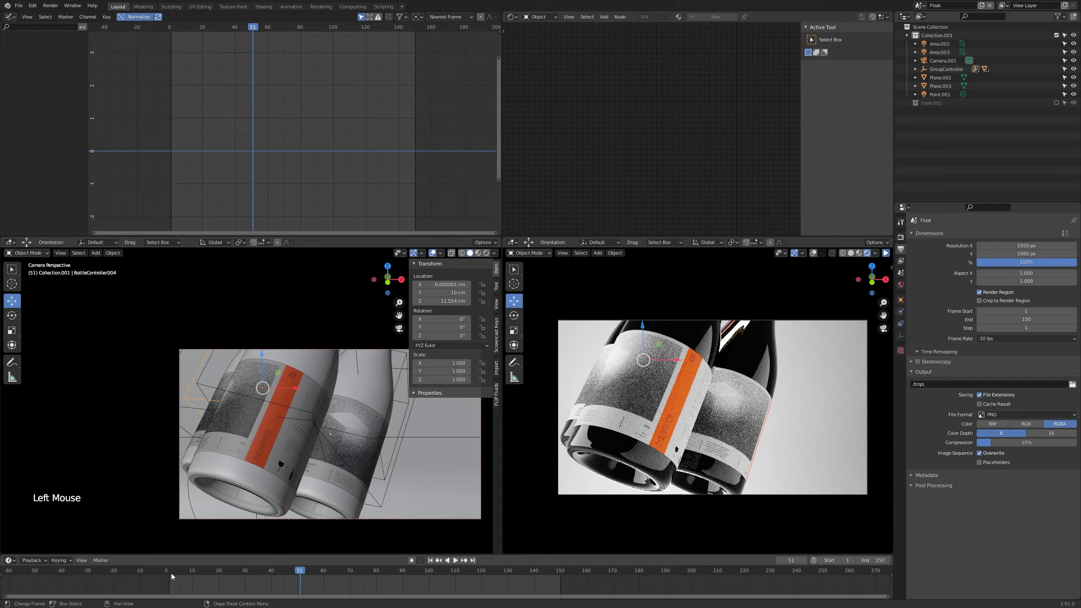
mouse_move(171, 572)
mouse_down()
mouse_move(256, 575)
mouse_move(176, 584)
mouse_move(285, 585)
mouse_move(166, 591)
mouse_up()
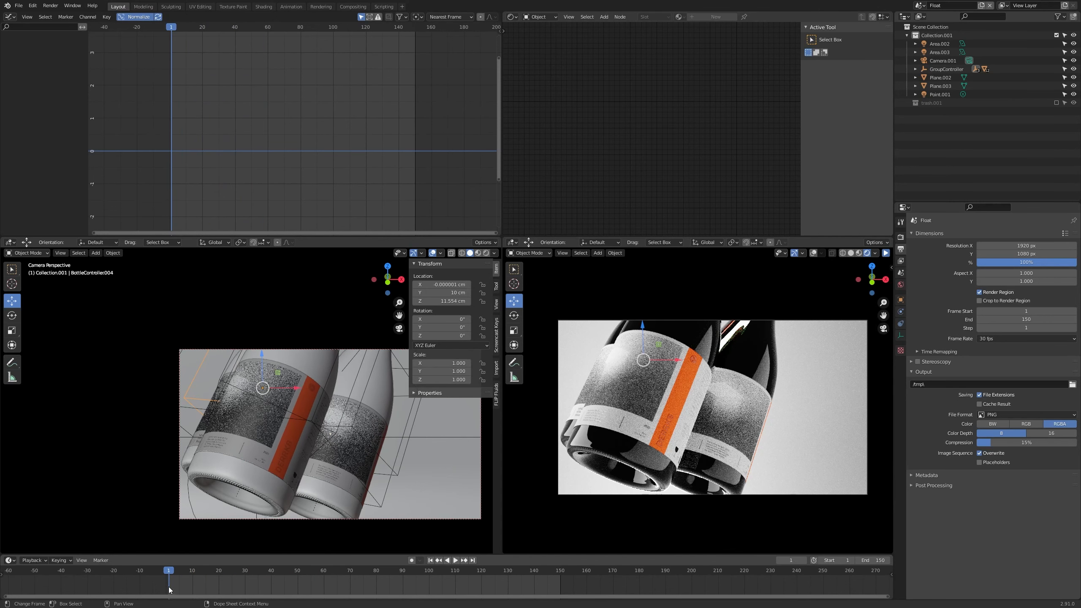
right_click(443, 336)
click(423, 346)
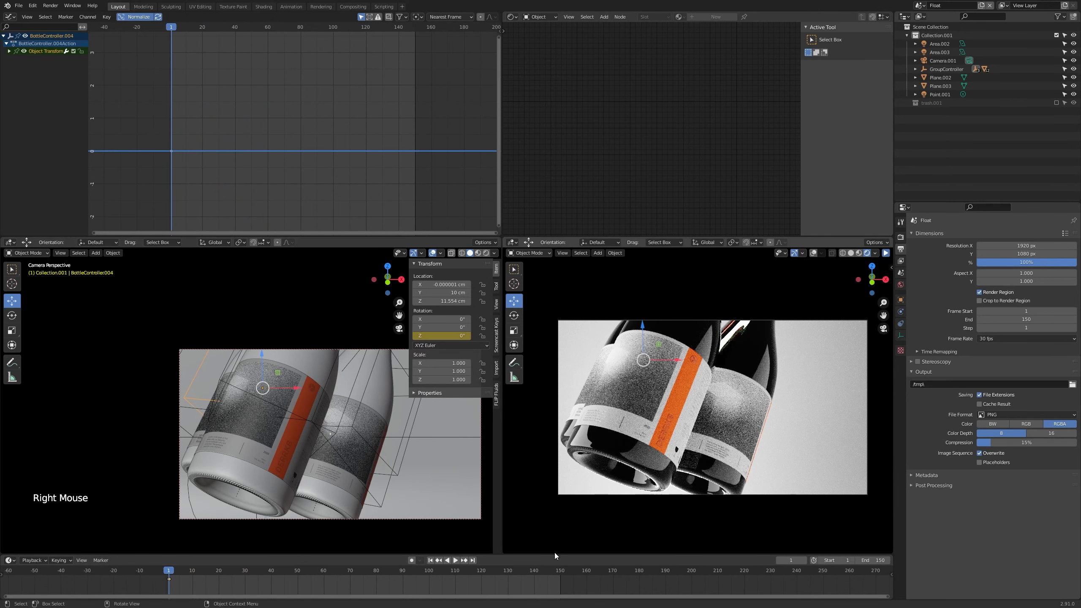
On frame 150, set BottleController004's Z rotation to about -75.4° and keyframe it
click(560, 571)
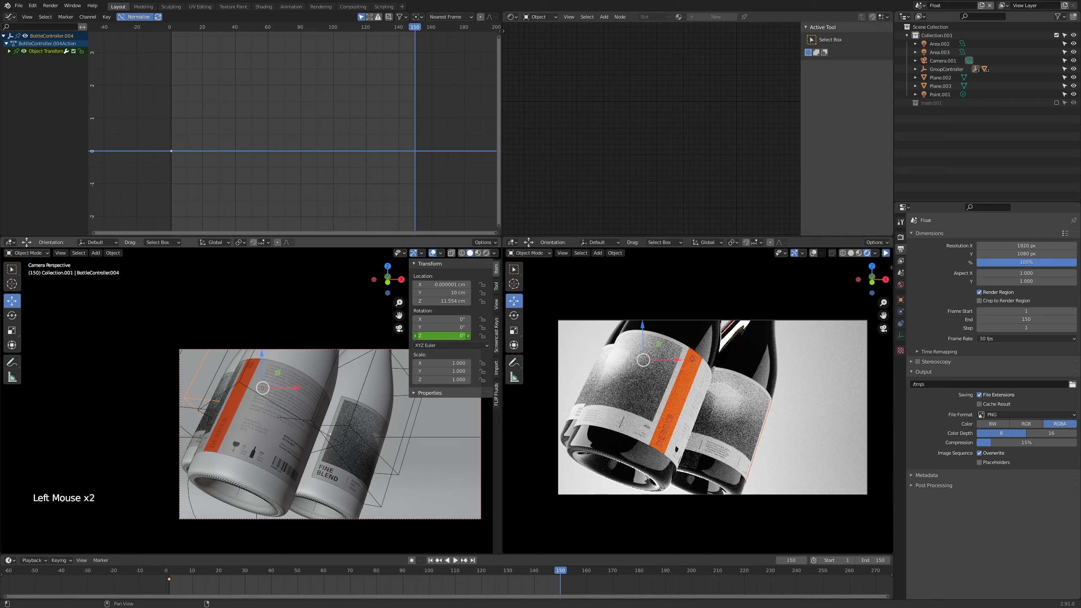
drag(443, 336, 435, 336)
right_click(443, 336)
click(424, 341)
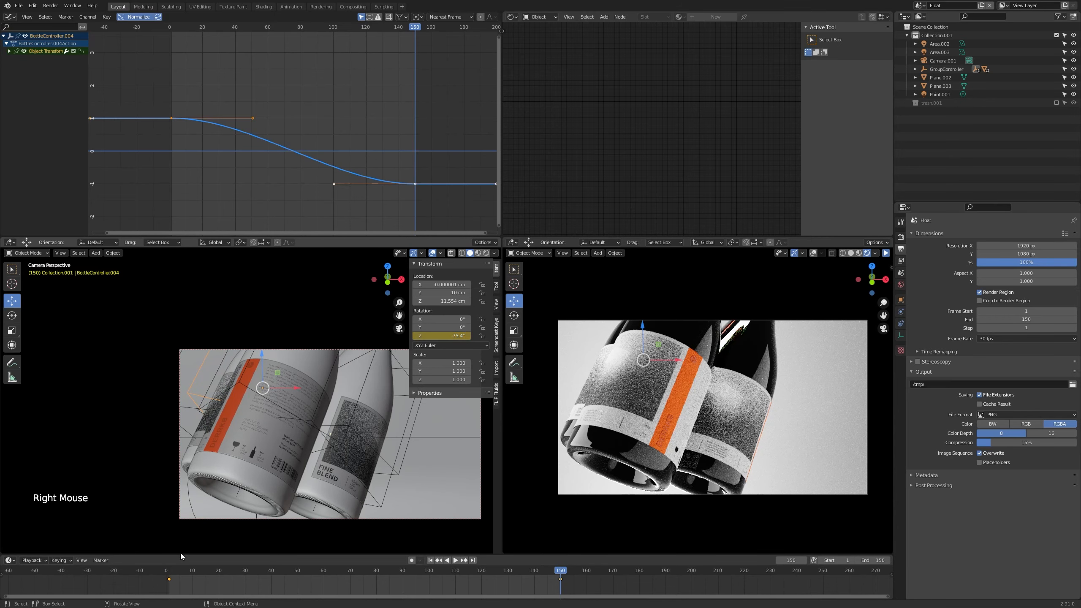
Preview all three bottles spinning together and return to frame 1
click(164, 571)
key(space)
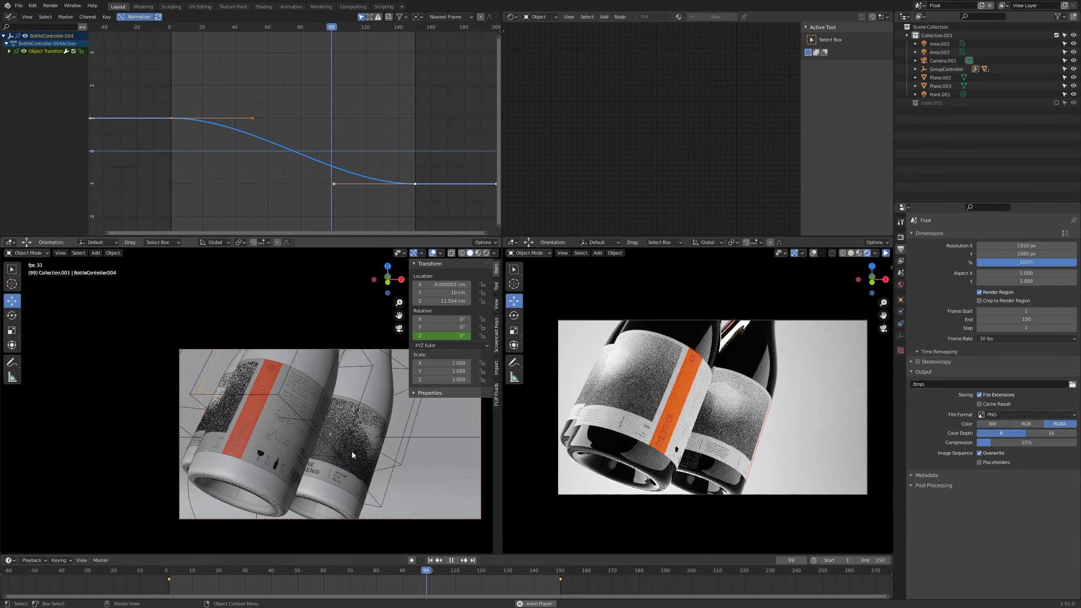
click(181, 571)
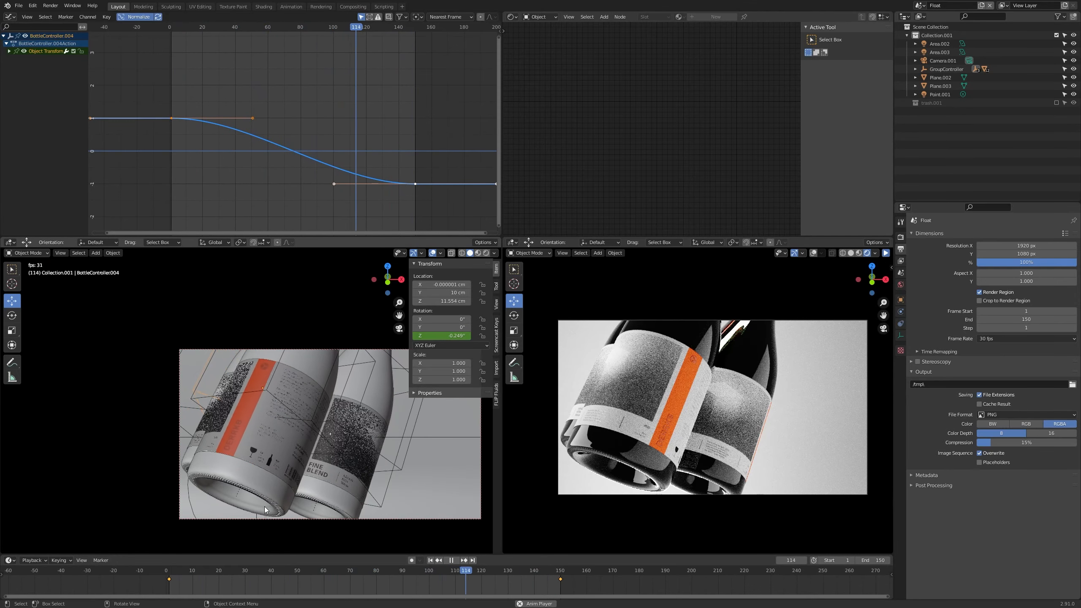
key(space)
drag(170, 575, 177, 575)
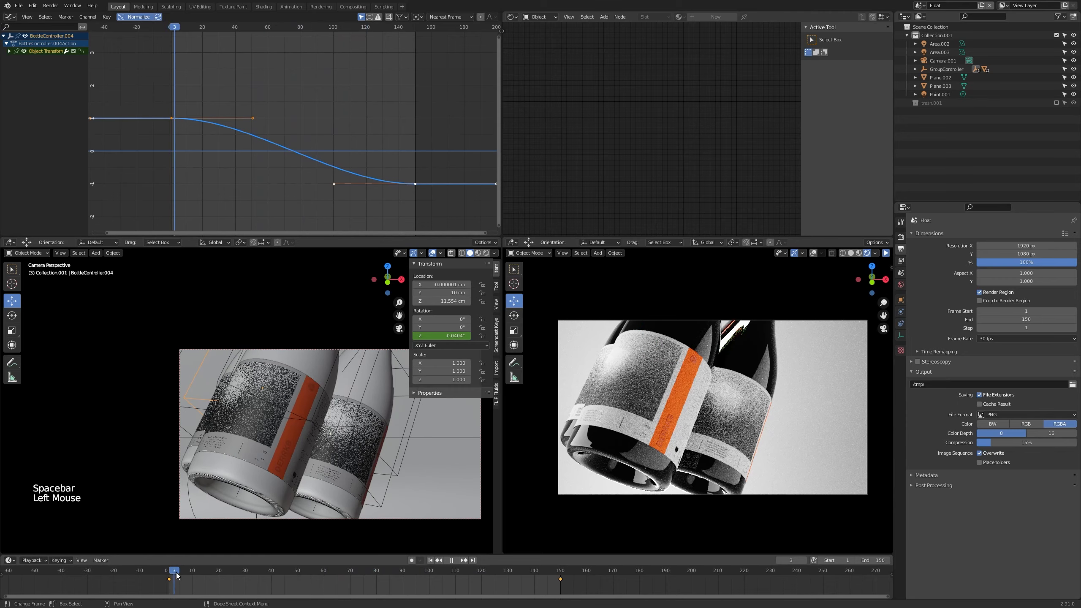
click(170, 572)
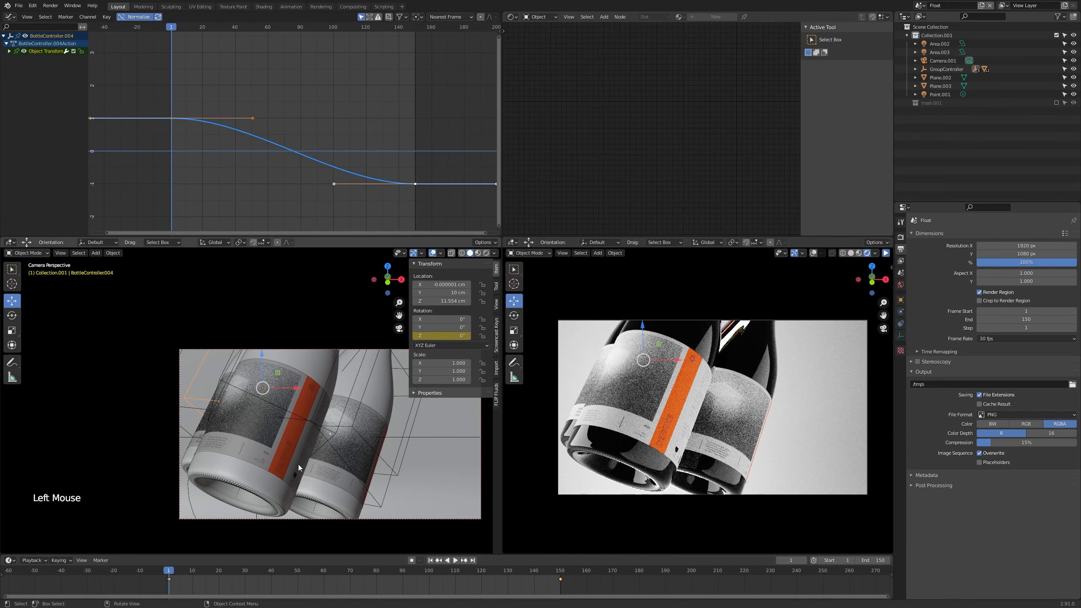
Select BottleController003, lower its Z location to about 7.16 cm and inspect the front bottle's base against the camera frame edge
click(336, 433)
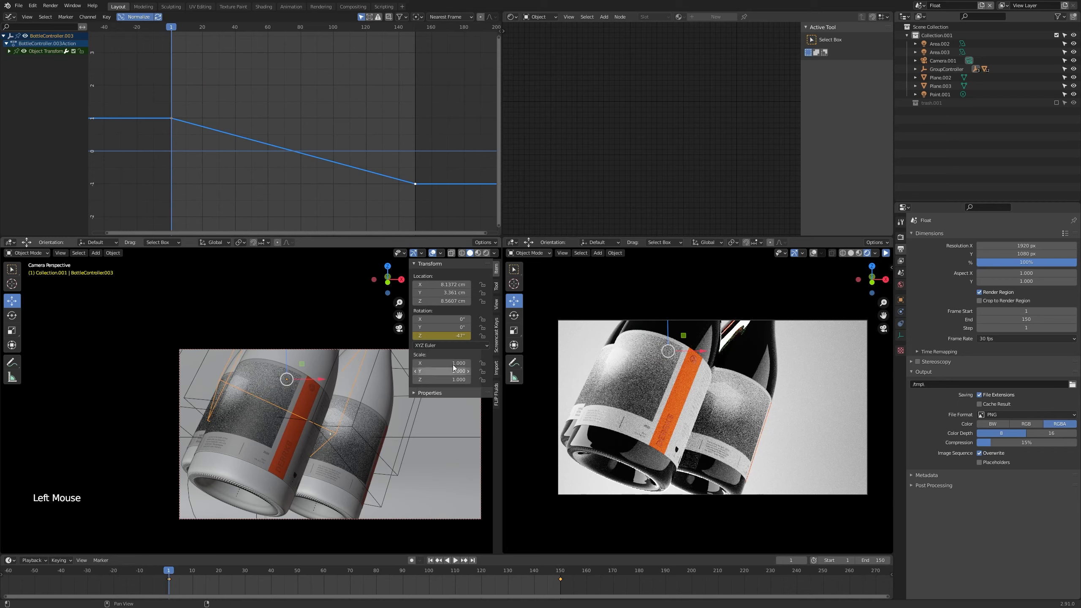
shift+drag(456, 300, 441, 300)
scroll(168, 506, up, 9)
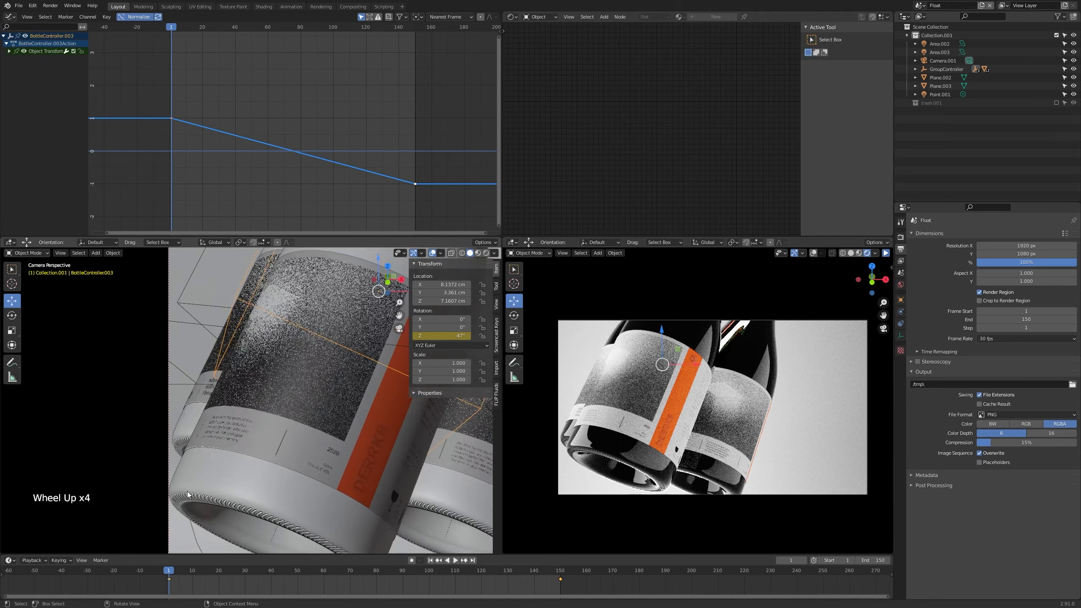
shift+middle_drag(168, 506, 186, 408)
scroll(186, 408, up, 5)
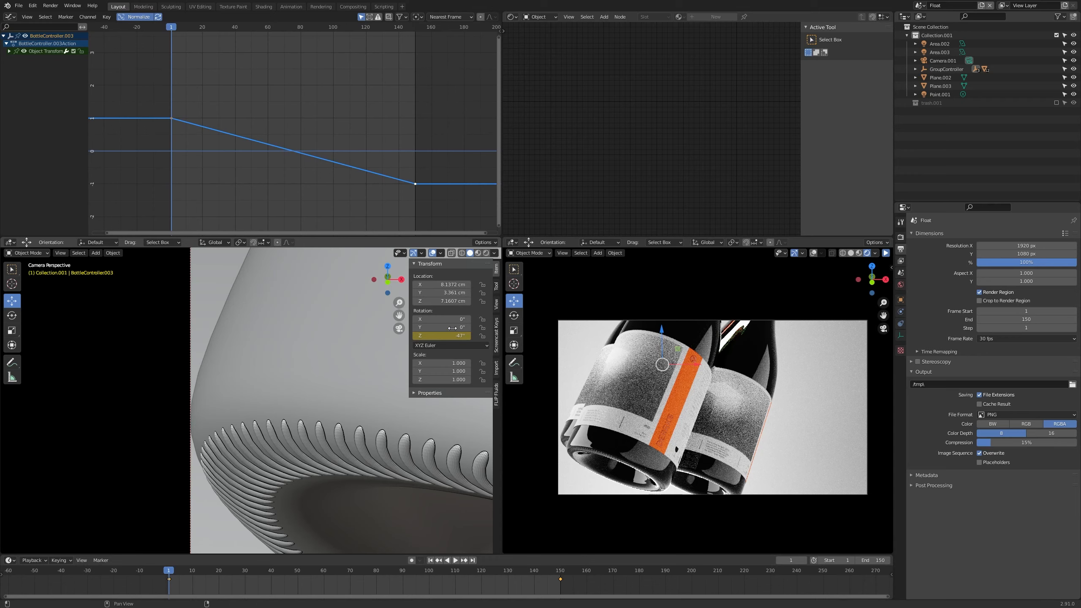
scroll(247, 402, down, 1)
mouse_move(425, 301)
shift+mouse_down()
mouse_move(409, 302)
mouse_move(426, 302)
shift+mouse_up()
scroll(231, 419, down, 5)
shift+middle_drag(246, 414, 234, 403)
scroll(234, 402, down, 1)
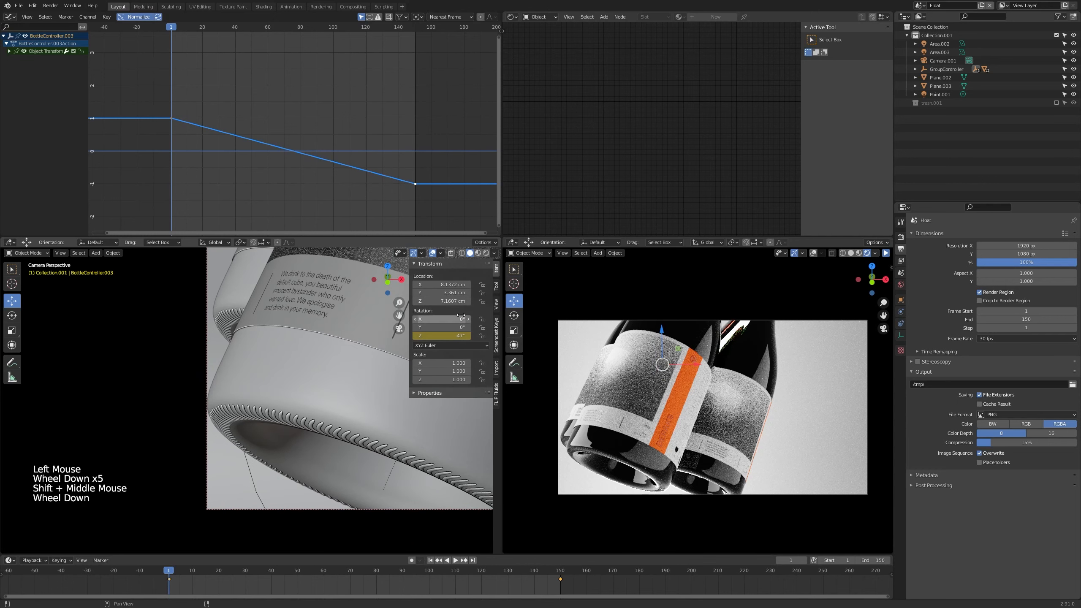
Adjust BottleController003's Z location to about 7.46 cm and keyframe it on frame 1
click(460, 302)
shift+drag(460, 301, 451, 301)
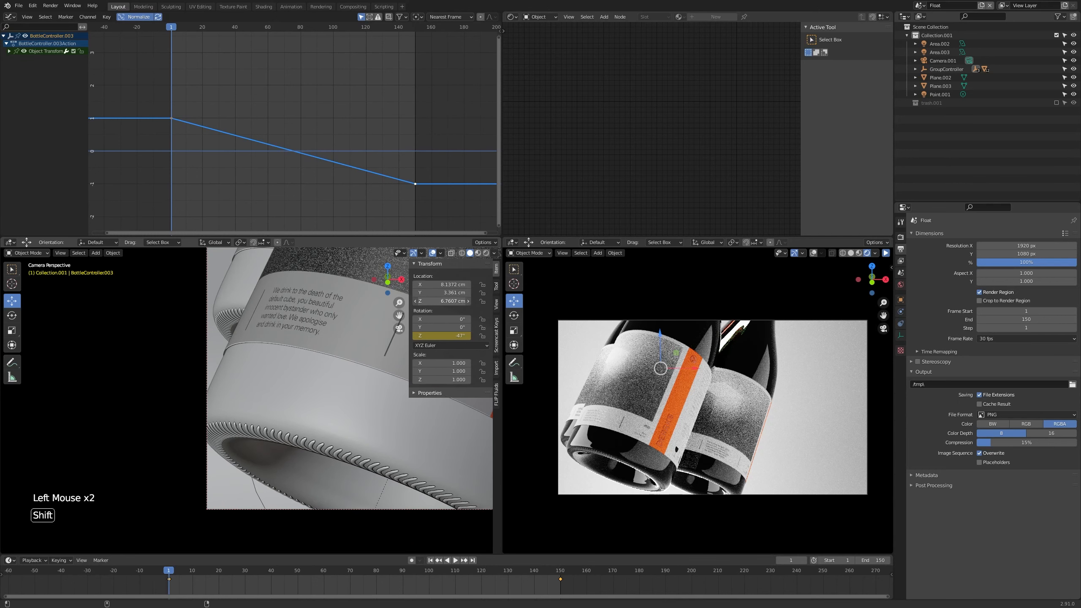
shift+drag(451, 301, 467, 301)
key(Escape)
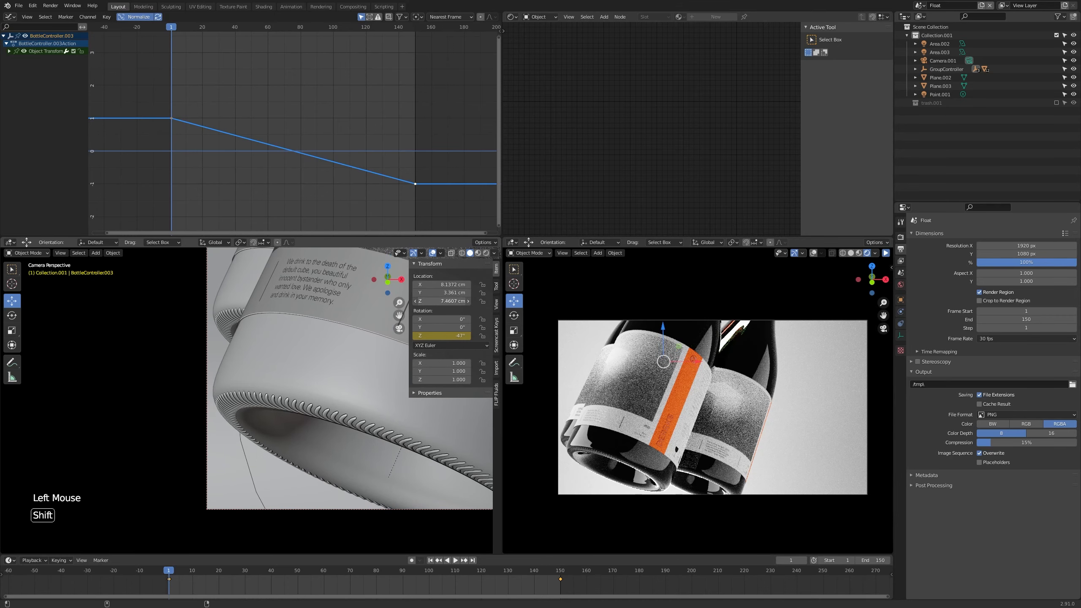
right_click(443, 301)
click(425, 311)
On frame 150, set BottleController003's Z location to about 8.56 cm and insert a single keyframe for it
scroll(303, 401, down, 5)
shift+middle_drag(303, 401, 261, 421)
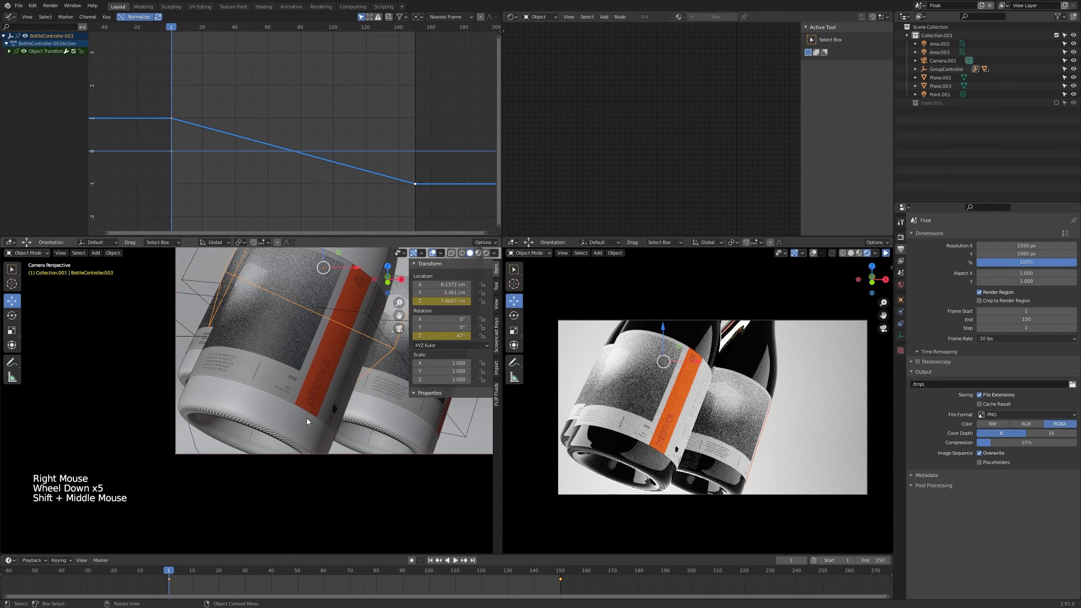
shift+scroll(261, 422, down, 1)
drag(549, 573, 560, 572)
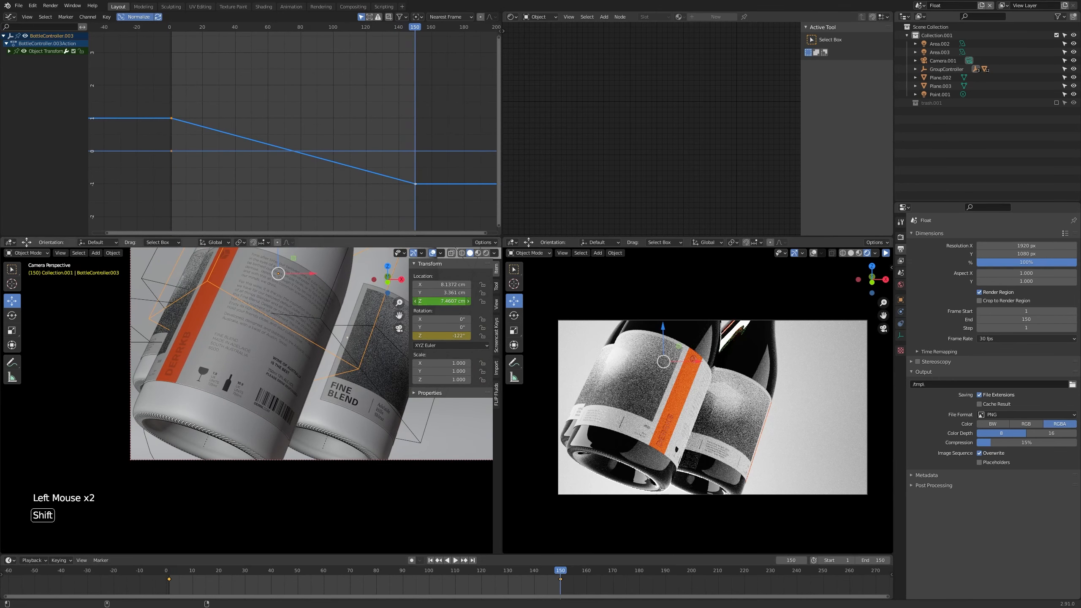
right_click(444, 301)
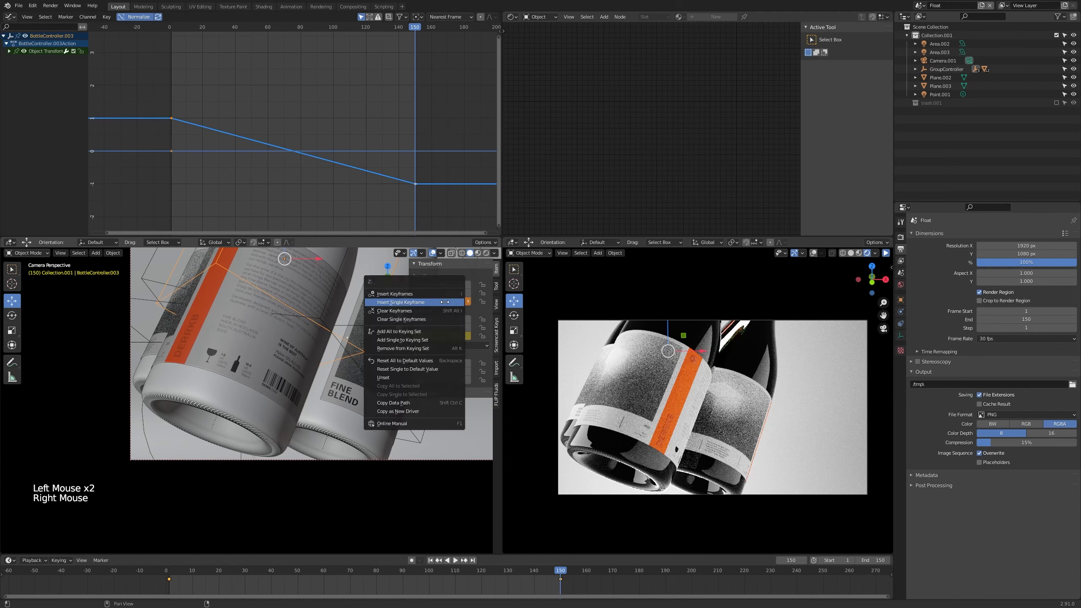
click(444, 302)
mouse_move(299, 408)
shift+middle_down()
mouse_move(290, 402)
mouse_move(298, 422)
shift+middle_up()
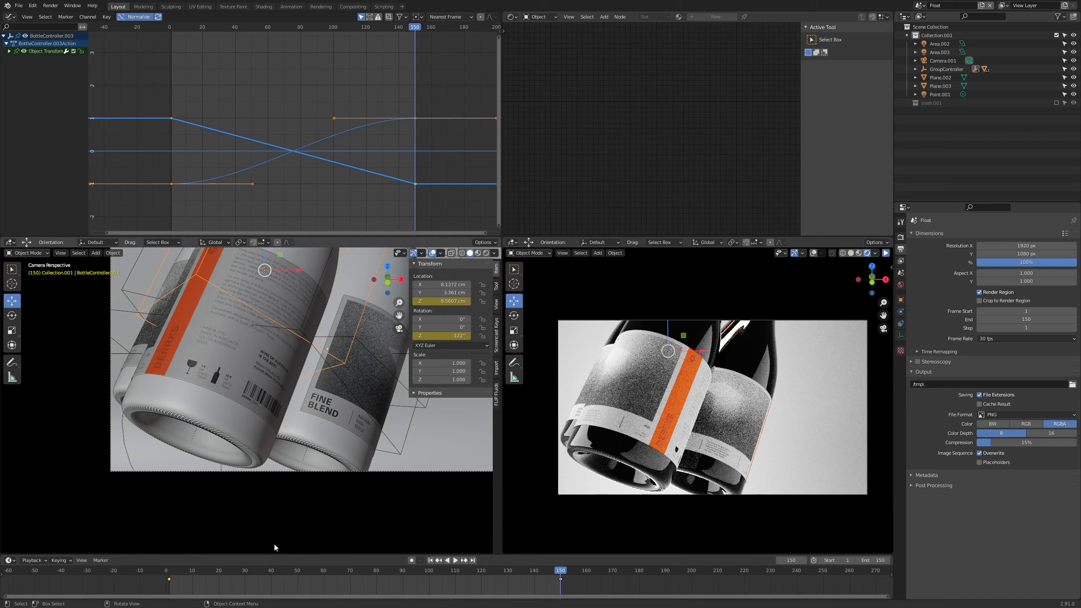
Set linear interpolation on all of BottleController003's keyframes
key(a)
key(t)
click(287, 152)
Play the animation to check the front bottle's drift against the camera frame's lower edge, and return to frame 1
key(space)
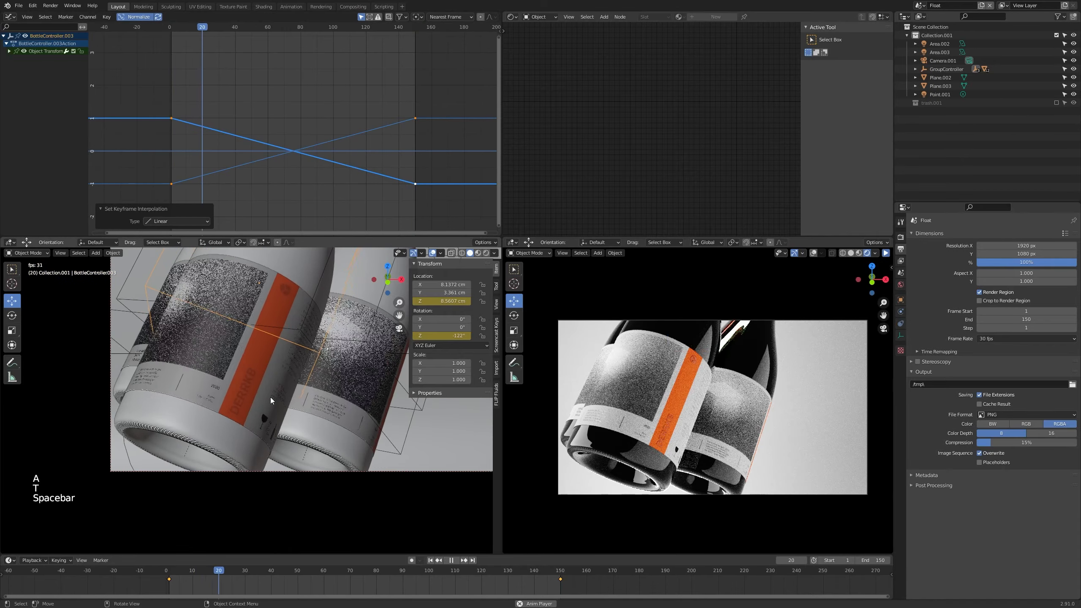
scroll(257, 402, down, 2)
shift+middle_drag(256, 404, 264, 422)
scroll(293, 443, up, 1)
scroll(259, 458, up, 1)
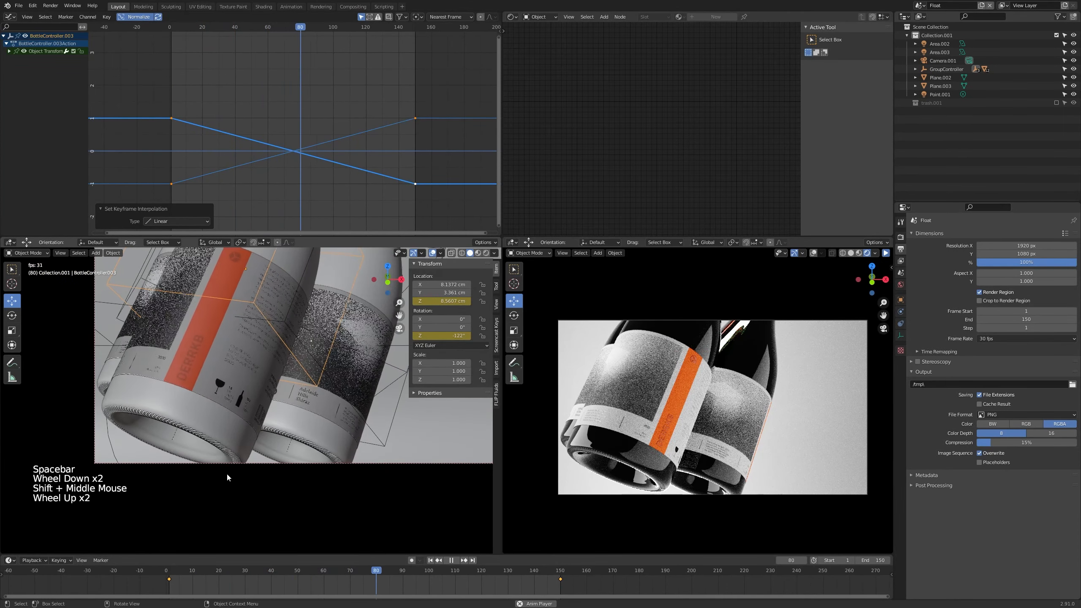
shift+middle_drag(207, 482, 219, 504)
scroll(230, 502, down, 1)
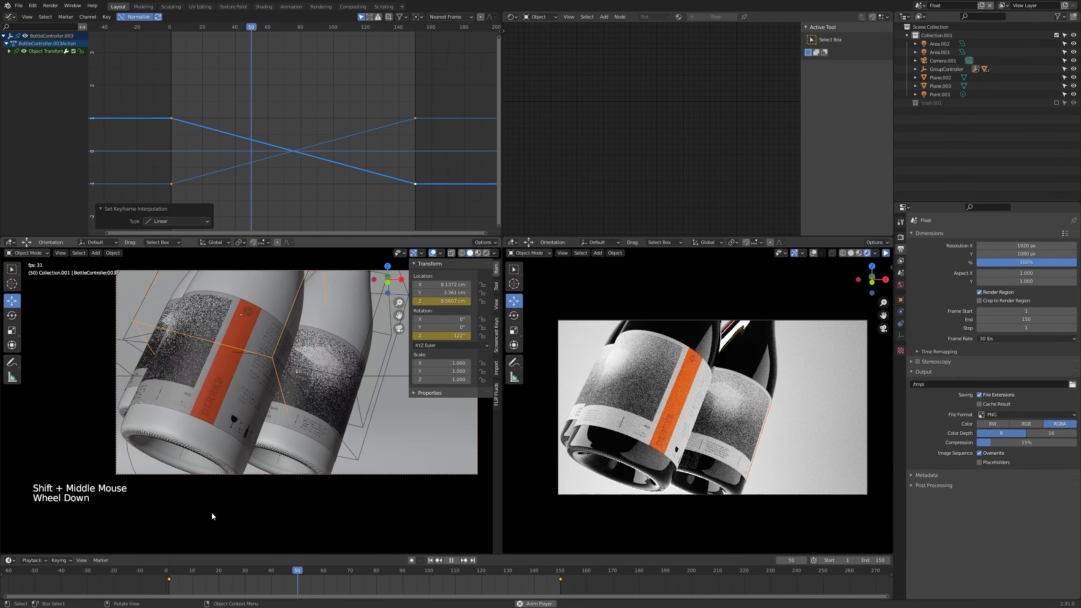
scroll(226, 475, up, 1)
scroll(229, 475, up, 4)
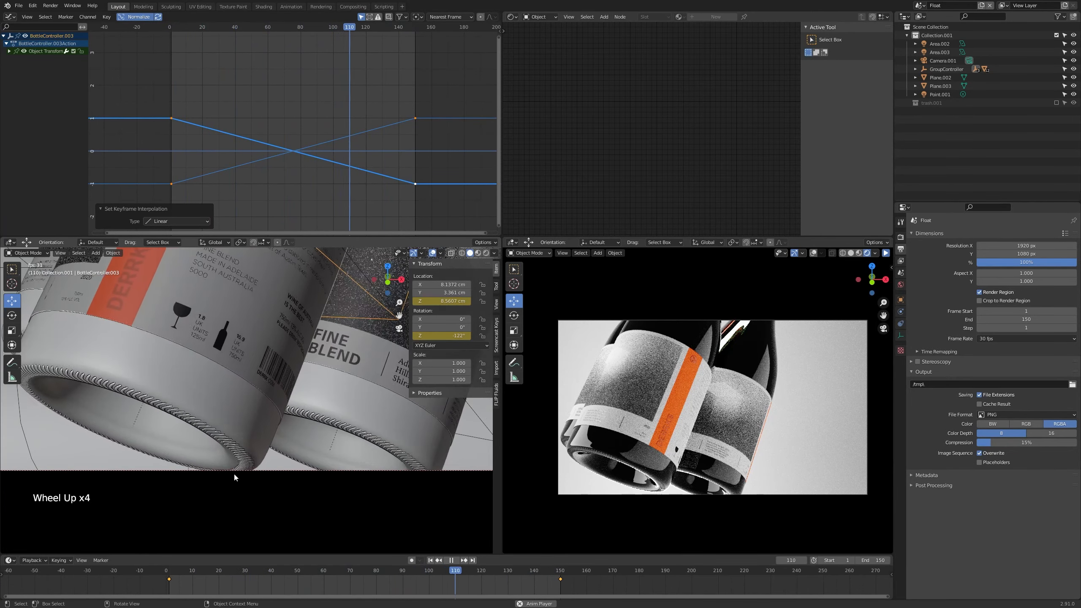
scroll(246, 476, down, 5)
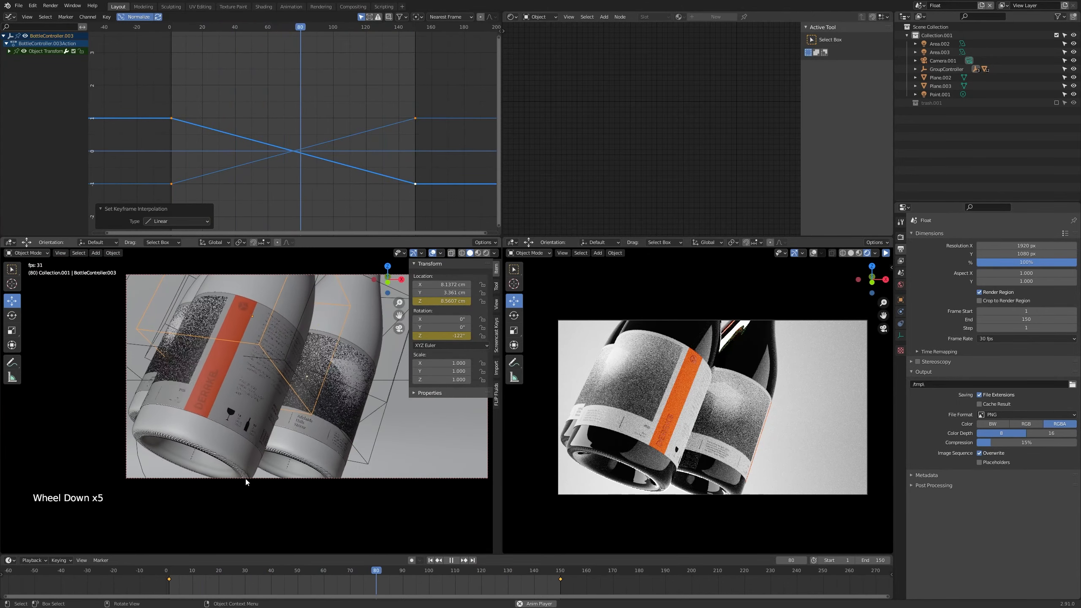
key(space)
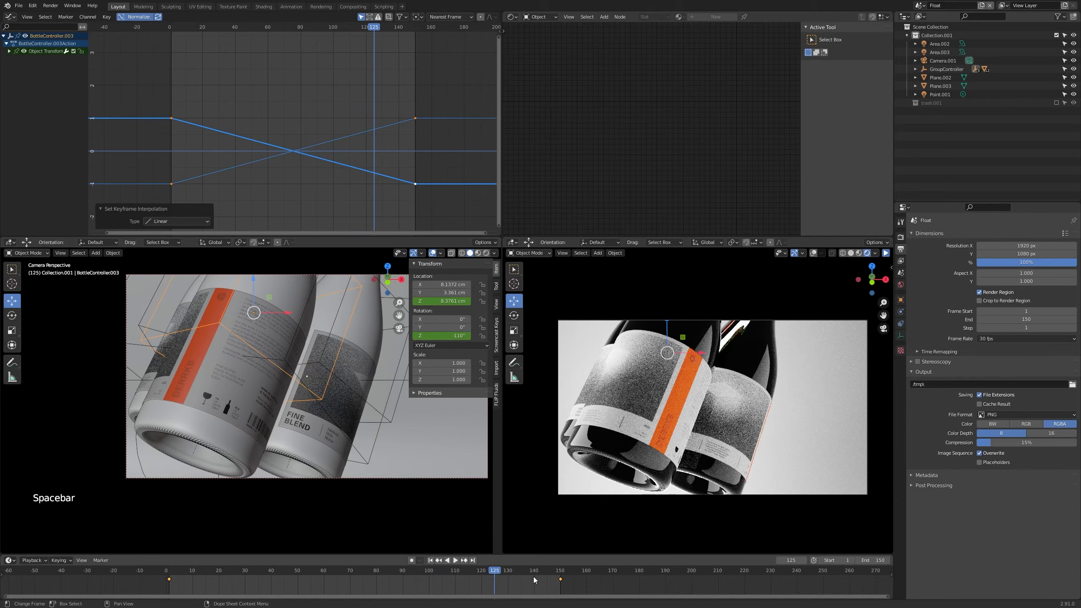
drag(537, 577, 172, 587)
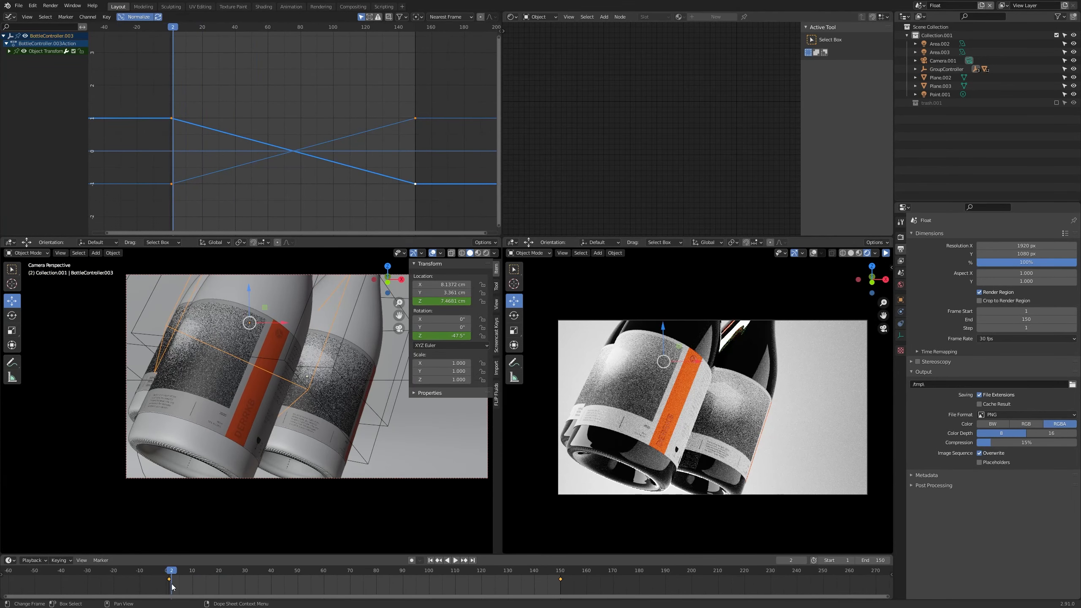
click(169, 573)
Select BottleController005 and move the bottle behind the front one within its local XY plane, using a perspective view outside the camera
shift+middle_drag(343, 443, 345, 448)
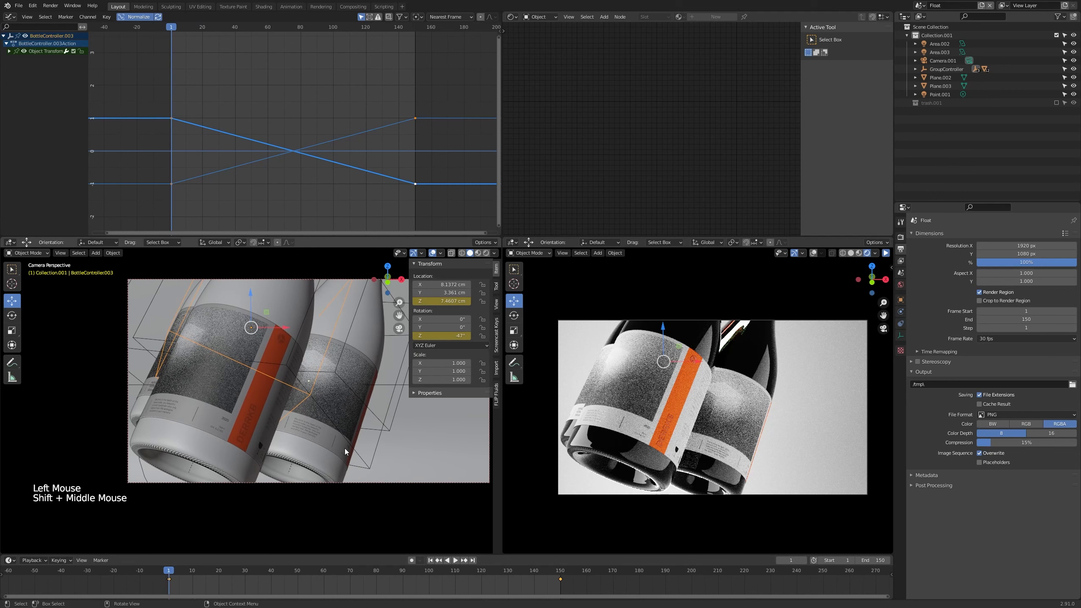
click(350, 449)
click(350, 448)
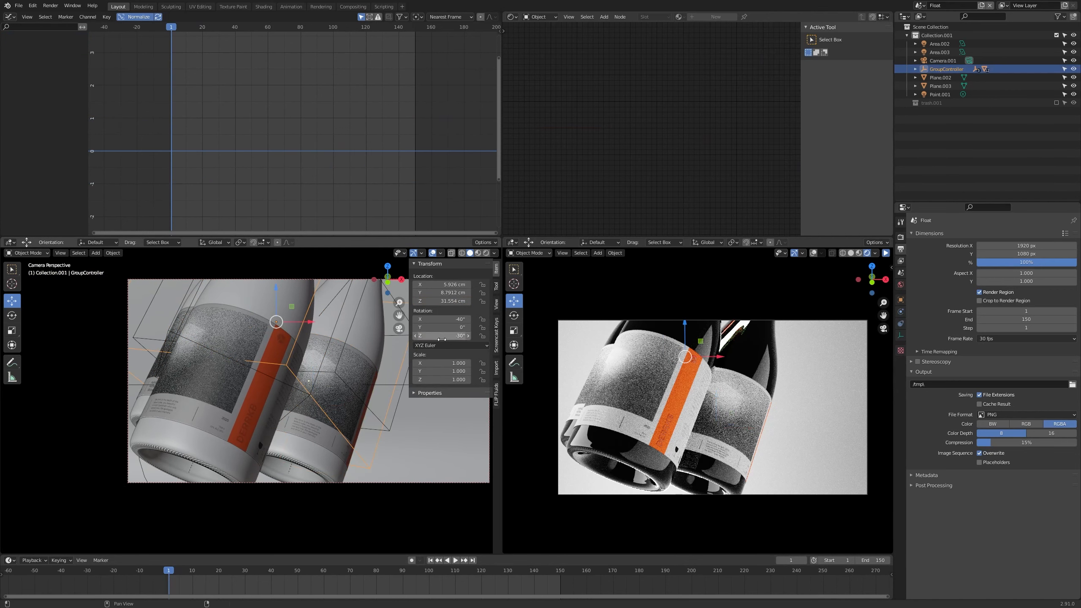
shift+middle_drag(356, 415, 356, 433)
scroll(353, 427, down, 1)
click(356, 419)
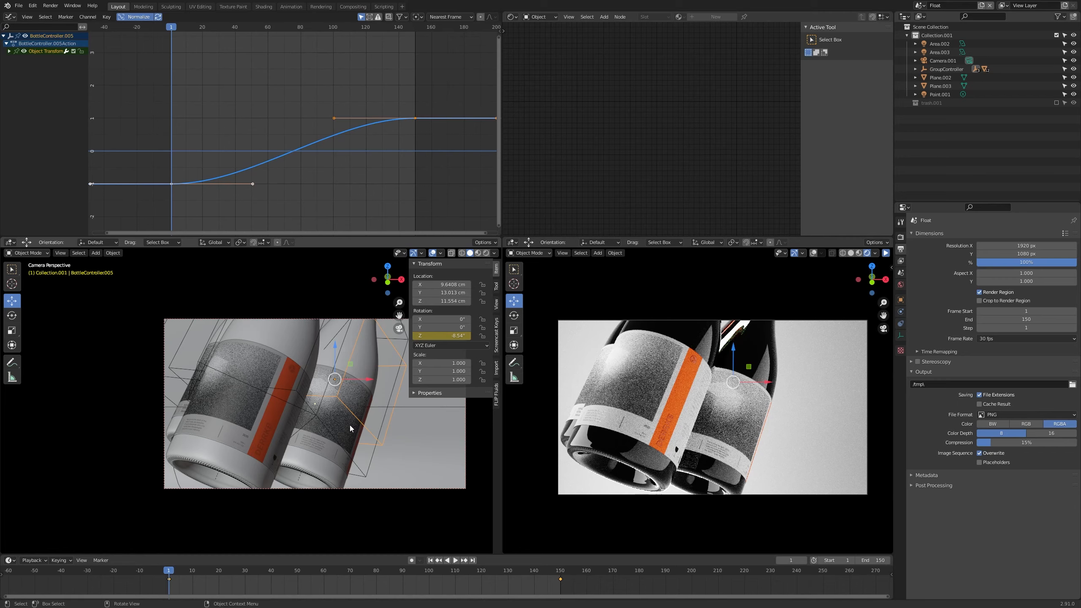
mouse_move(349, 424)
middle_down()
mouse_move(290, 459)
mouse_move(242, 454)
mouse_move(338, 423)
middle_up()
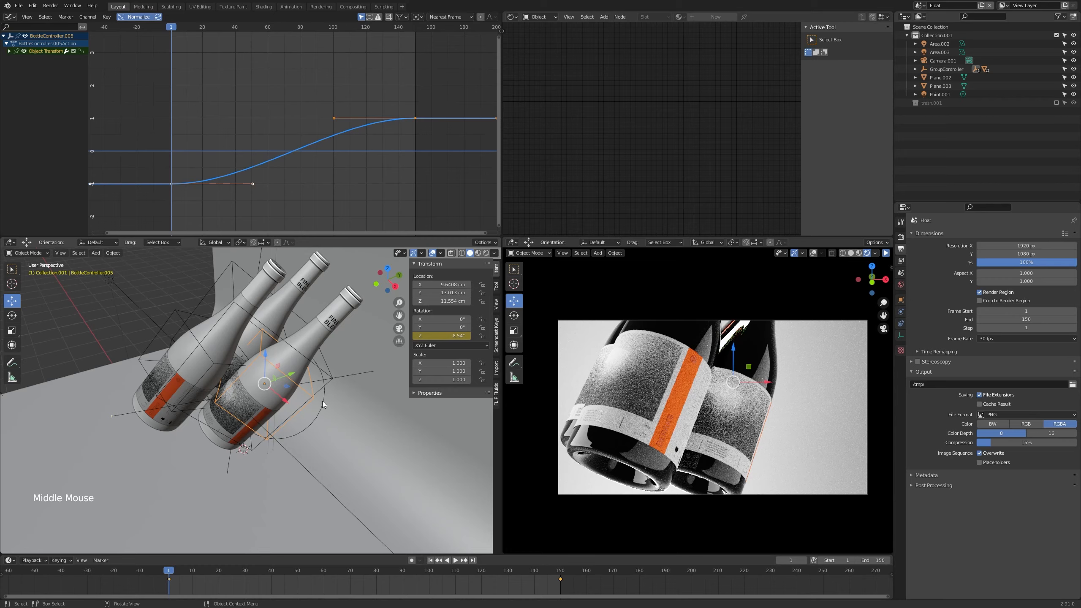
scroll(323, 401, up, 3)
shift+middle_drag(299, 397, 309, 423)
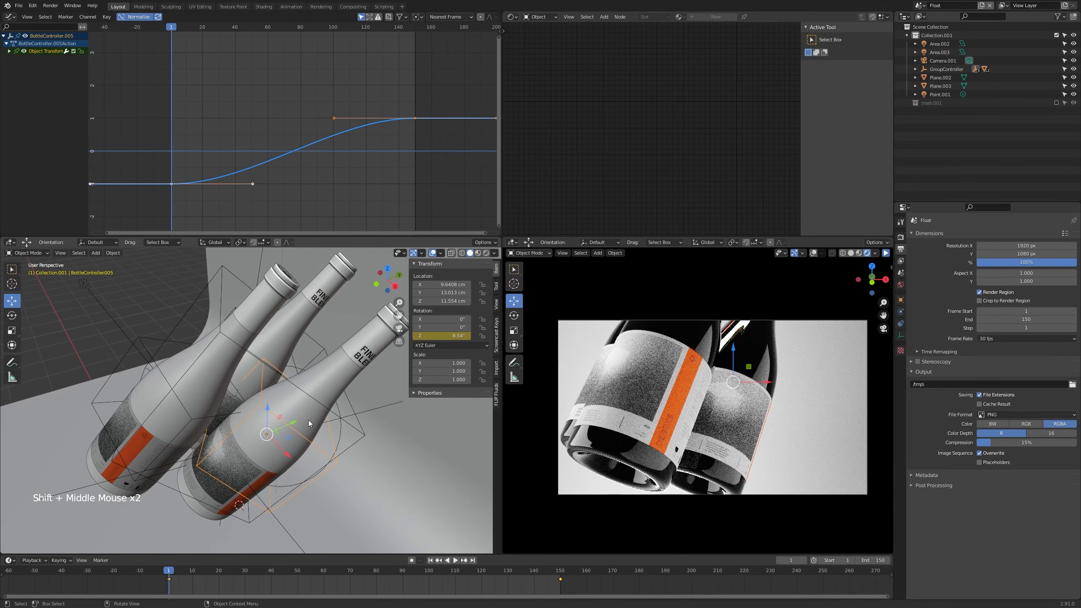
key(g)
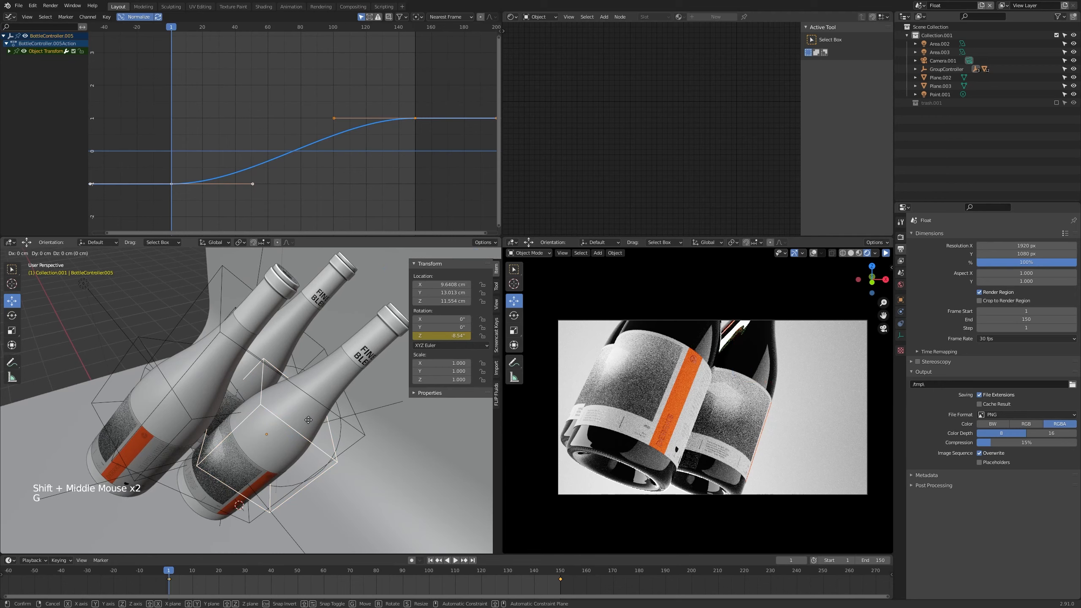
key(shift+z)
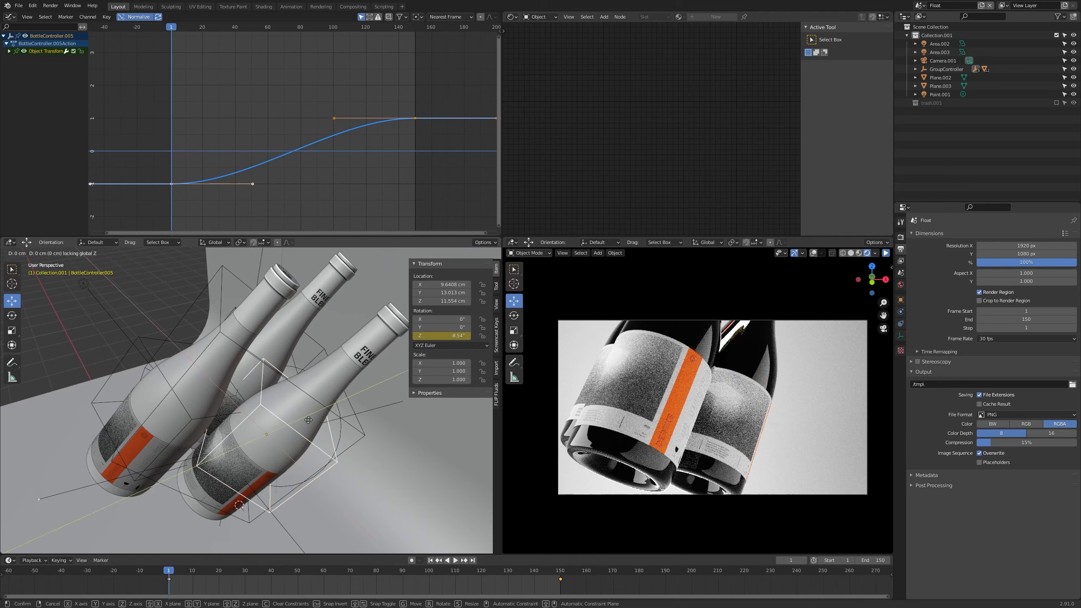
key(g)
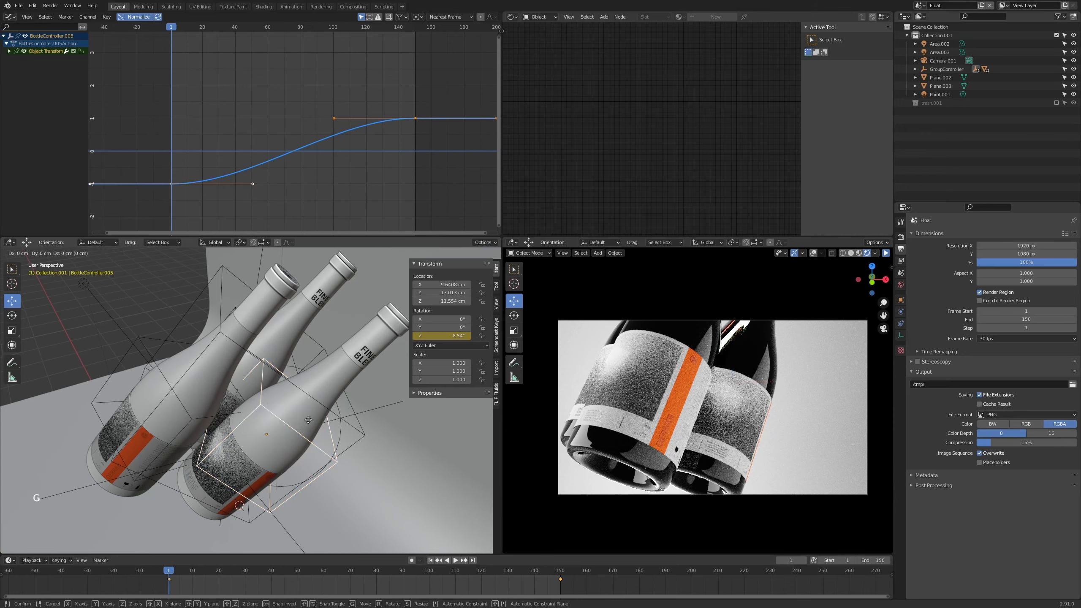
key(shift+z)
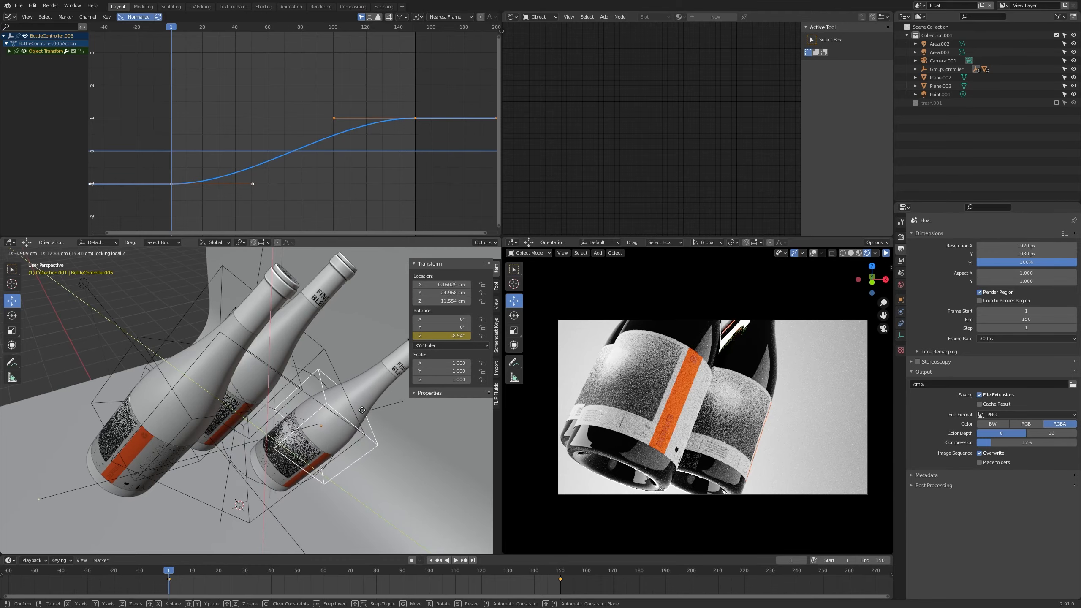
drag(228, 442, 308, 445)
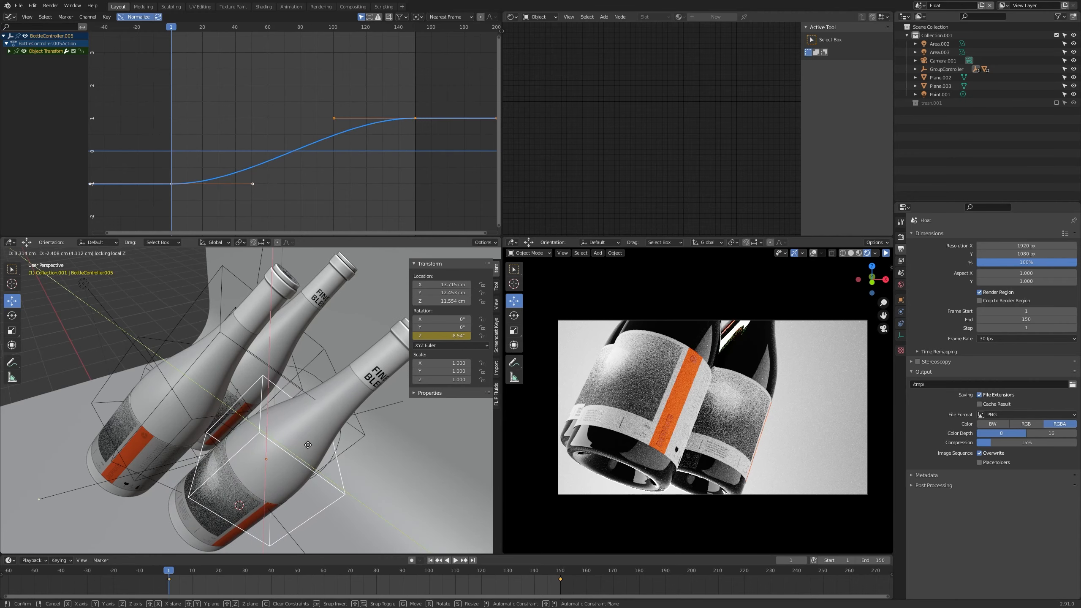
click(322, 436)
Viewing the group from the side, move BottleController005 freely to about X 7.87 cm, Y 20.45 cm, Z 12.66 cm
shift+middle_drag(322, 436, 314, 409)
shift+scroll(314, 409, down, 1)
middle_drag(324, 419, 219, 426)
scroll(352, 429, up, 2)
scroll(346, 429, up, 1)
scroll(215, 426, down, 3)
key(g)
click(246, 461)
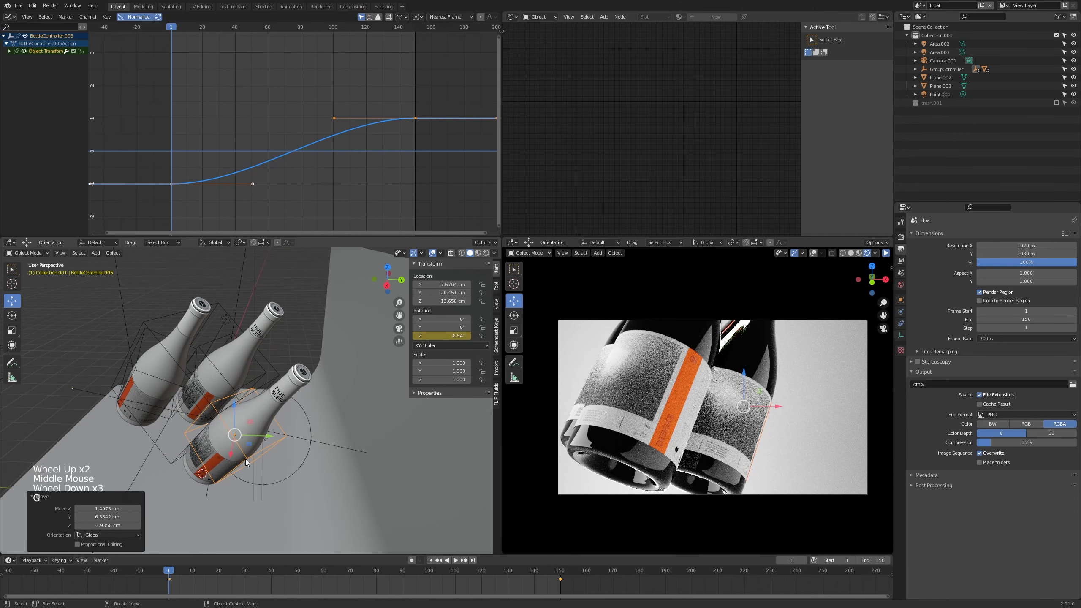
In the camera view, move BottleController005 within its local XY plane to about X -0.62 cm and Y 29.47 cm
key(KP_0)
scroll(376, 433, up, 1)
shift+middle_drag(377, 433, 341, 426)
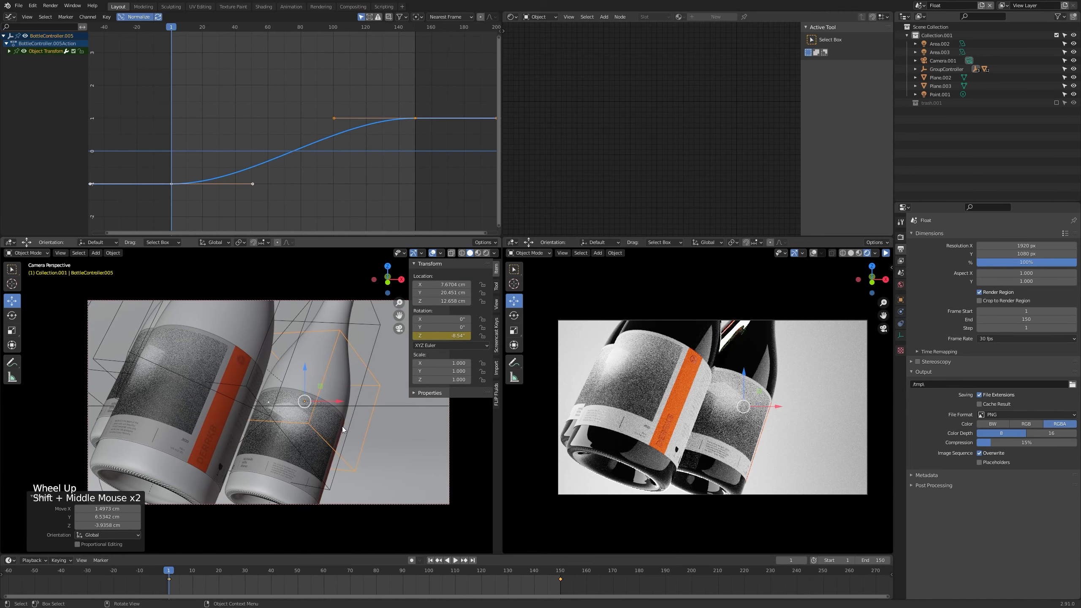
key(g)
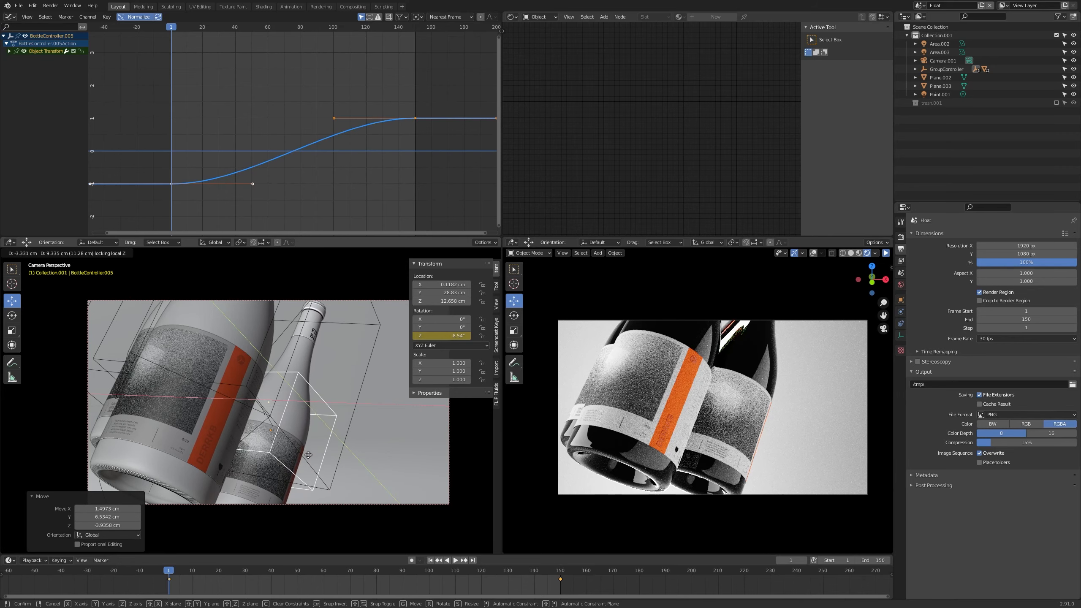
click(305, 456)
Raise BottleController005 along its local Z axis to about 14.75 cm and resume the rendered preview to check the composition
key(g)
key(z)
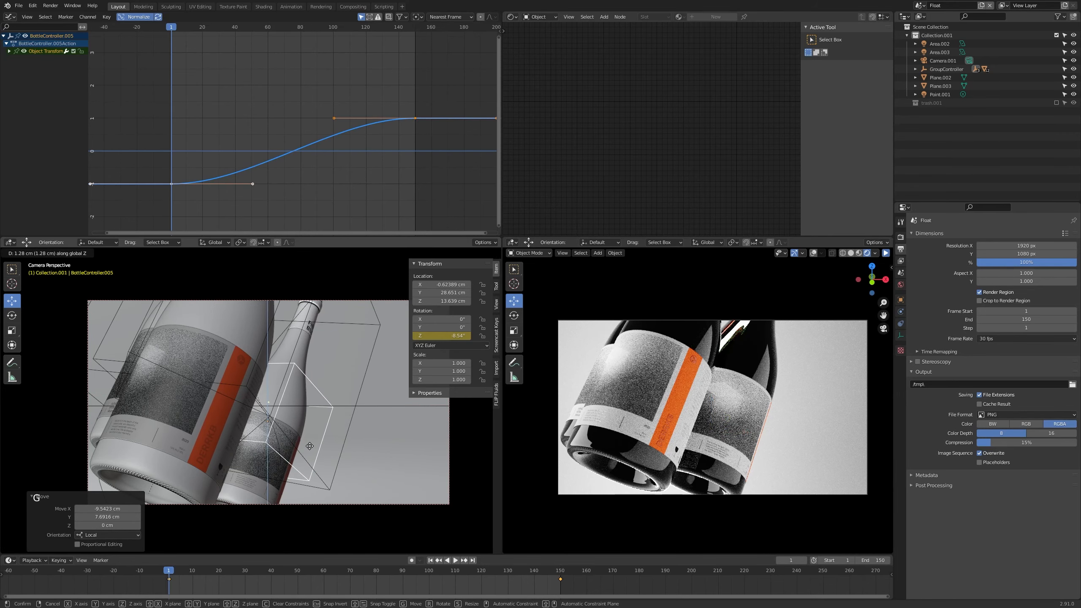
key(z)
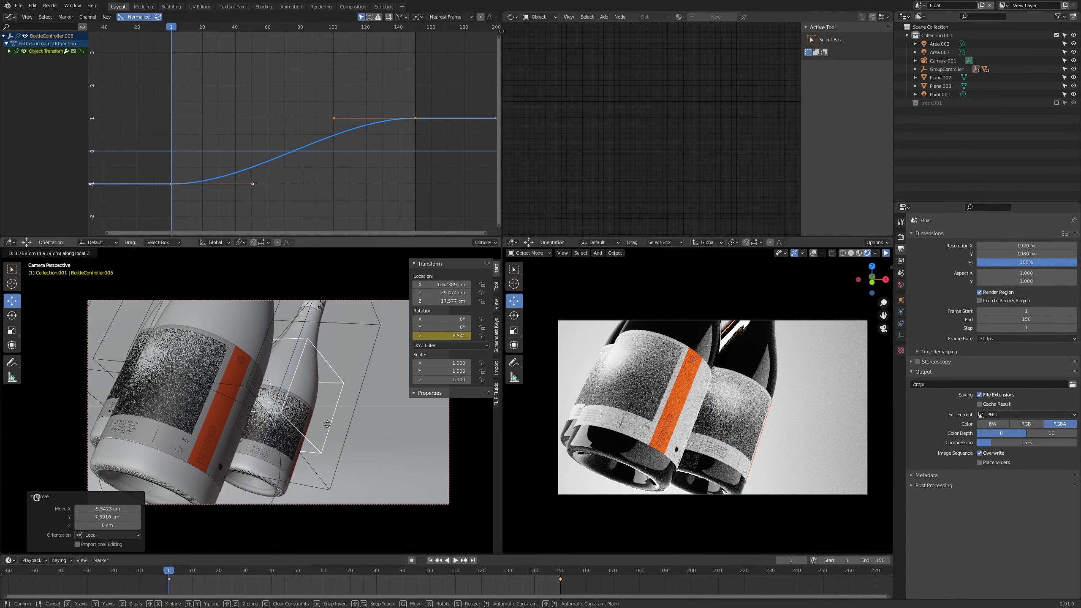
click(316, 446)
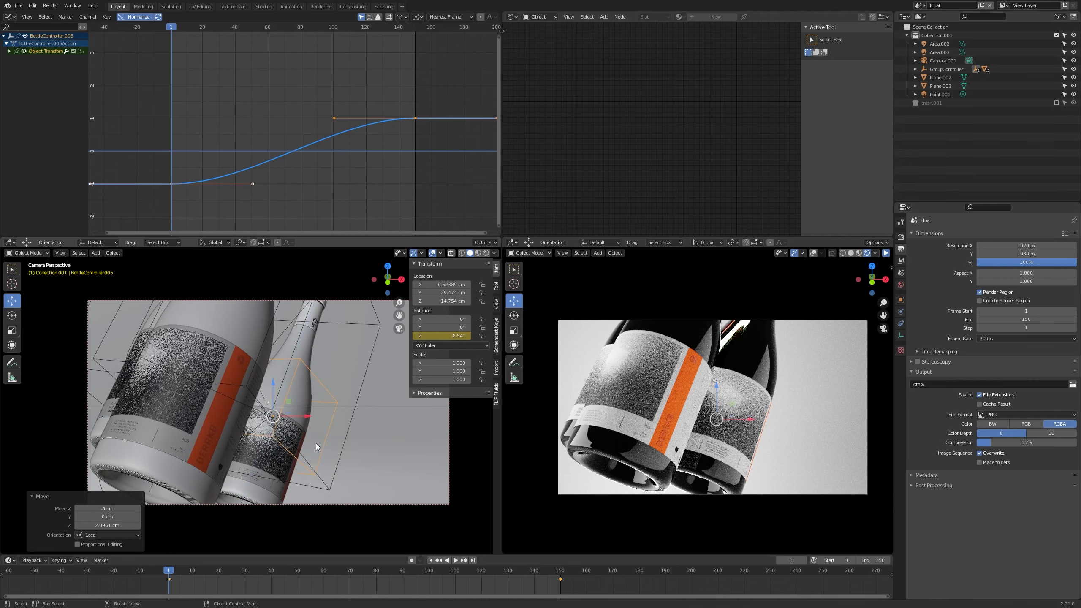
click(886, 253)
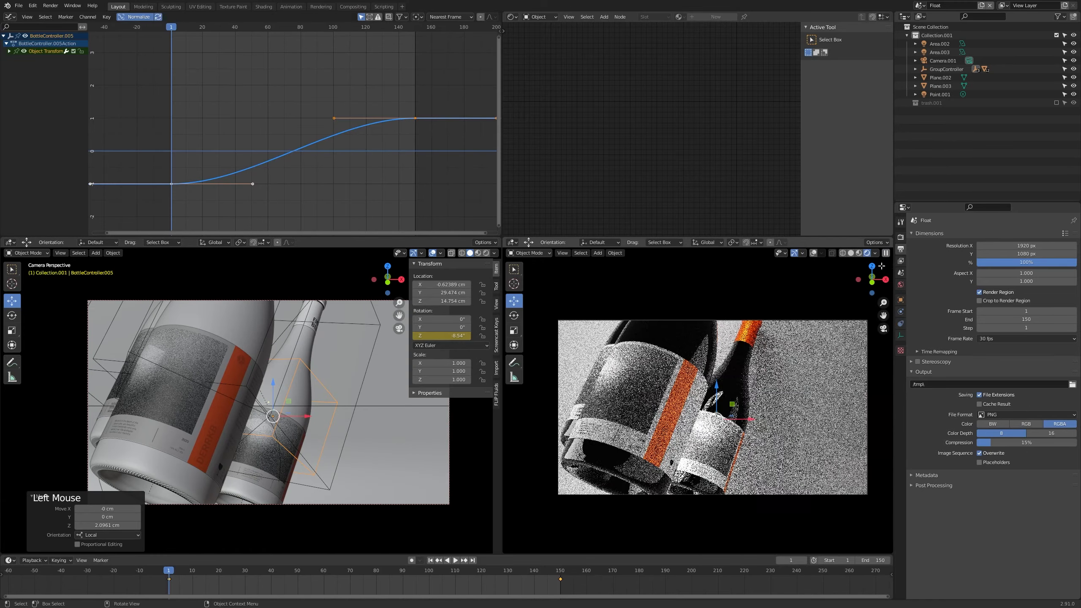
shift+middle_drag(724, 404, 765, 405)
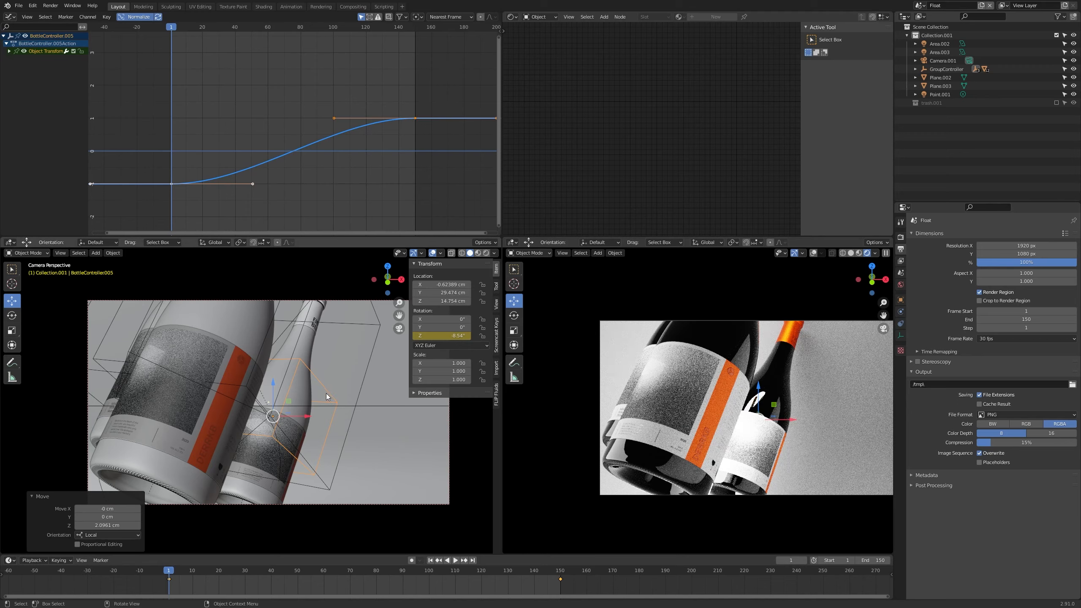
scroll(327, 396, down, 2)
scroll(273, 391, up, 1)
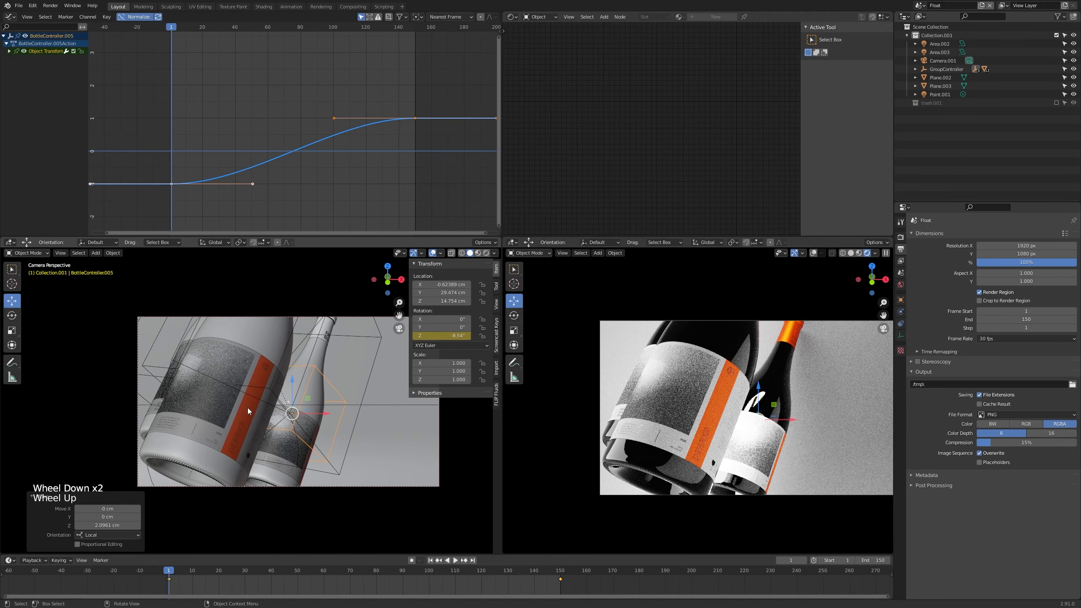
click(275, 383)
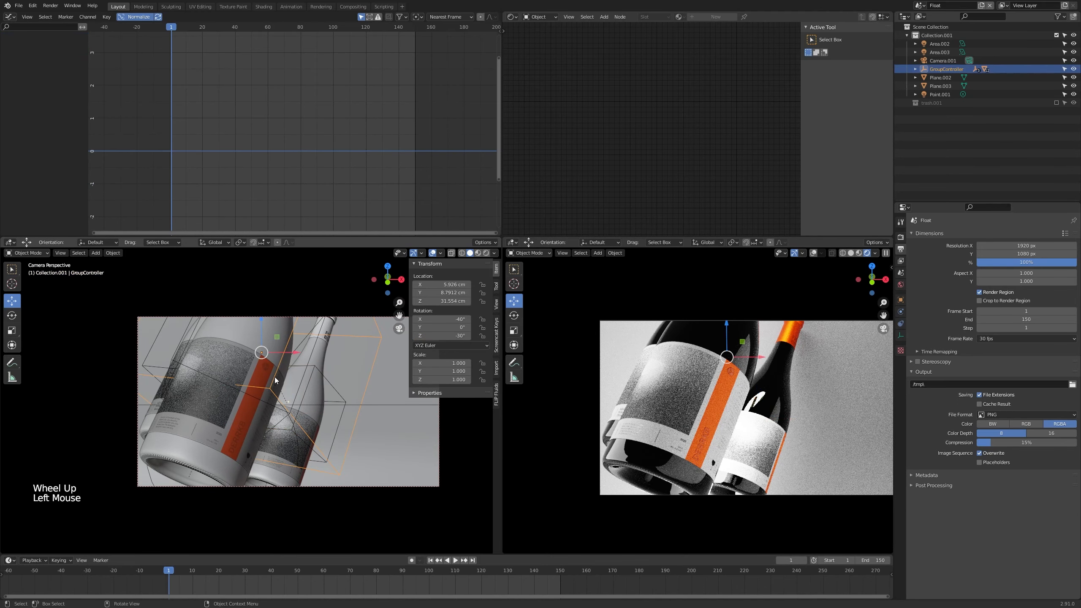
click(285, 413)
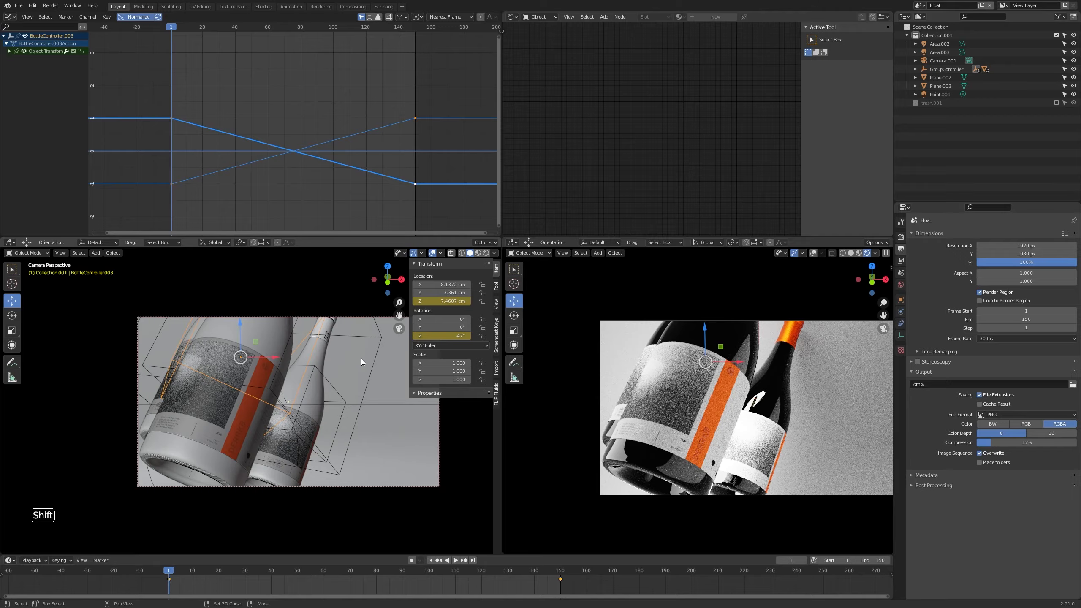
key(g)
key(shift+z)
key(shift+z)
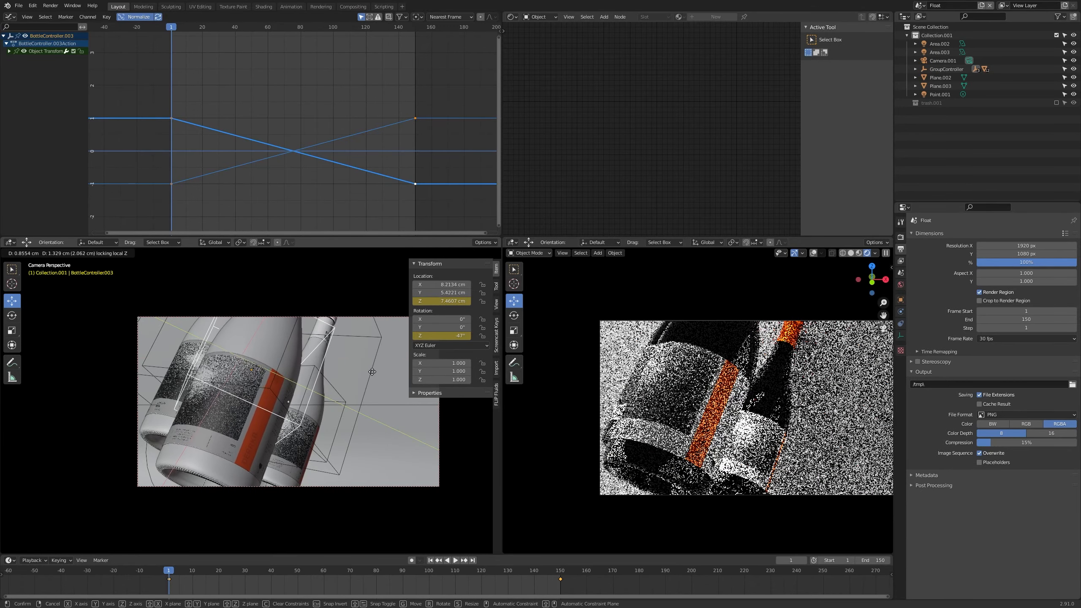
click(353, 387)
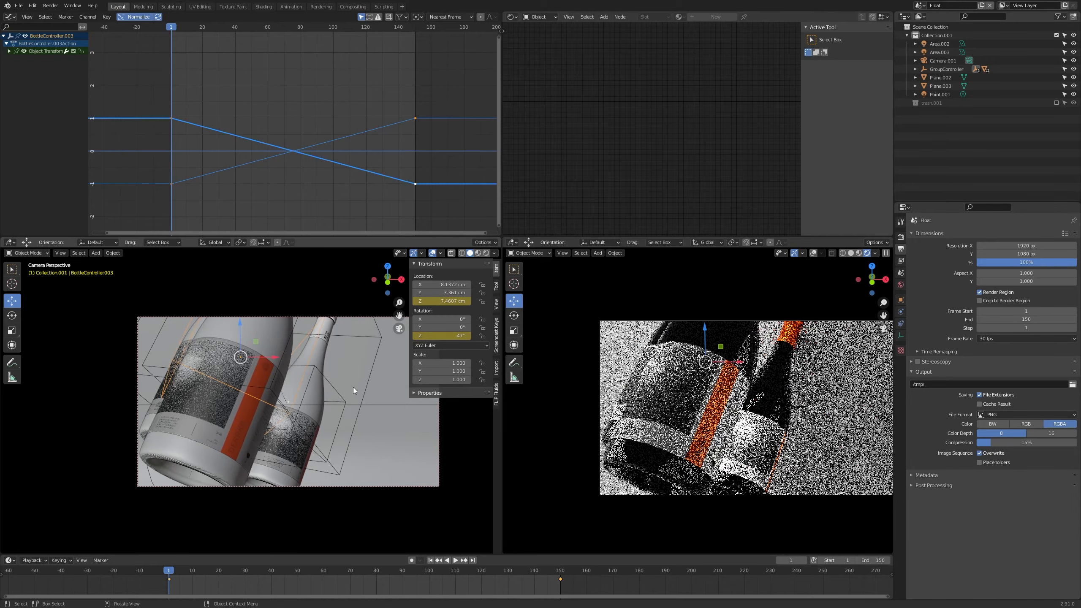
Select Camera.001 and fly it to about X 7.07 cm, Y -46.90 cm, Z 37.98 cm to reframe the tilted bottles
click(388, 486)
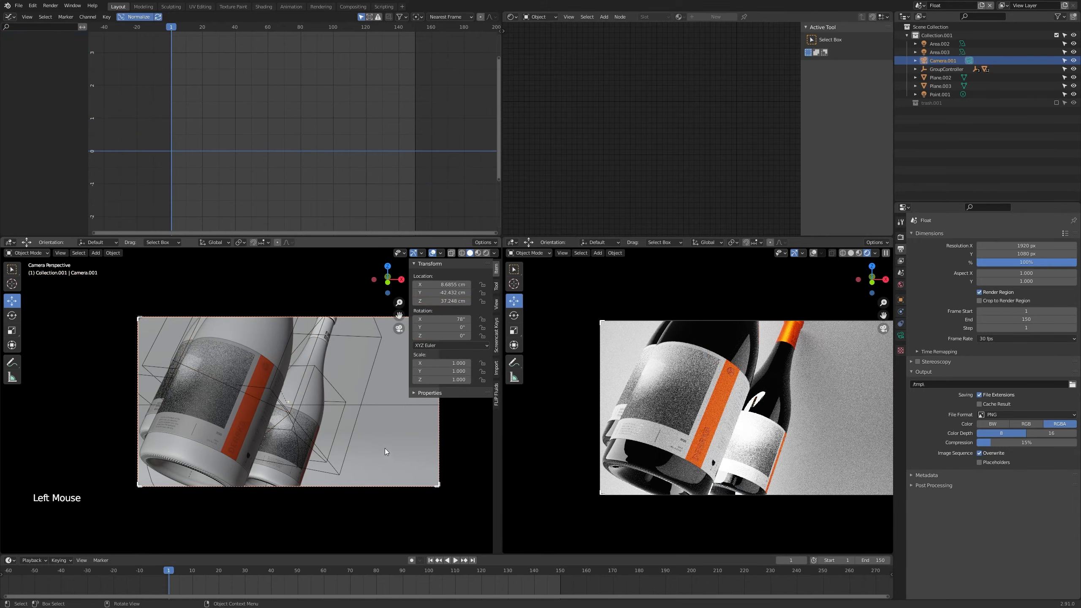
key(shift+grave)
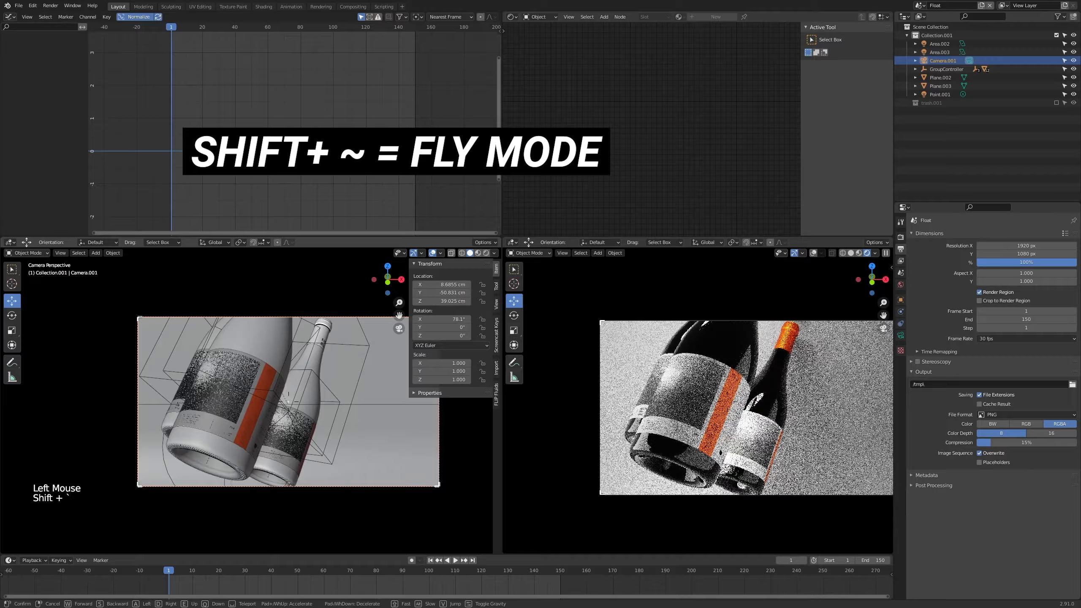
key(s)
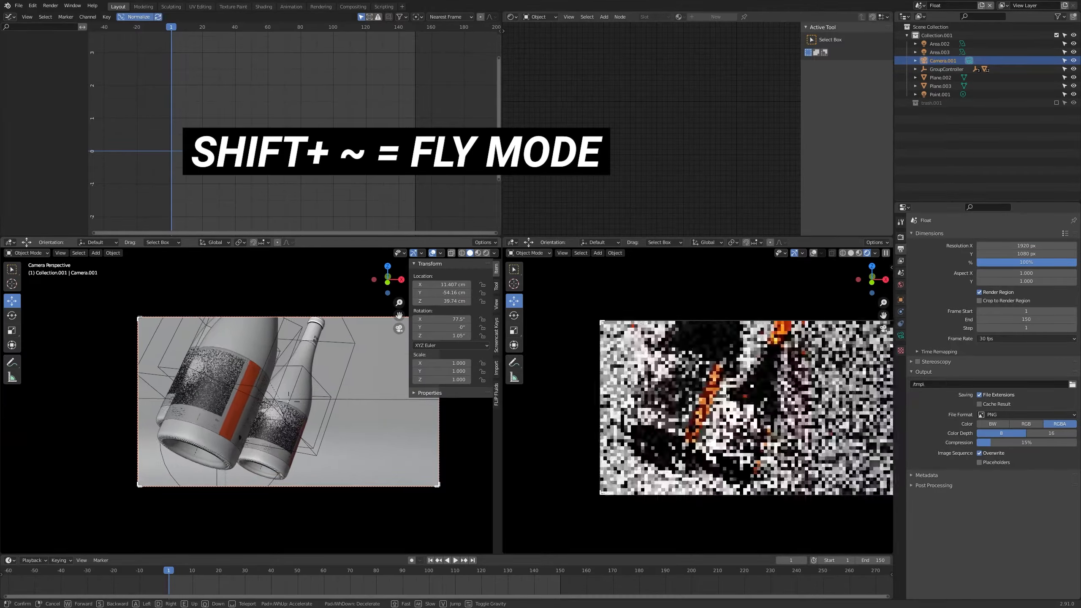
key(w)
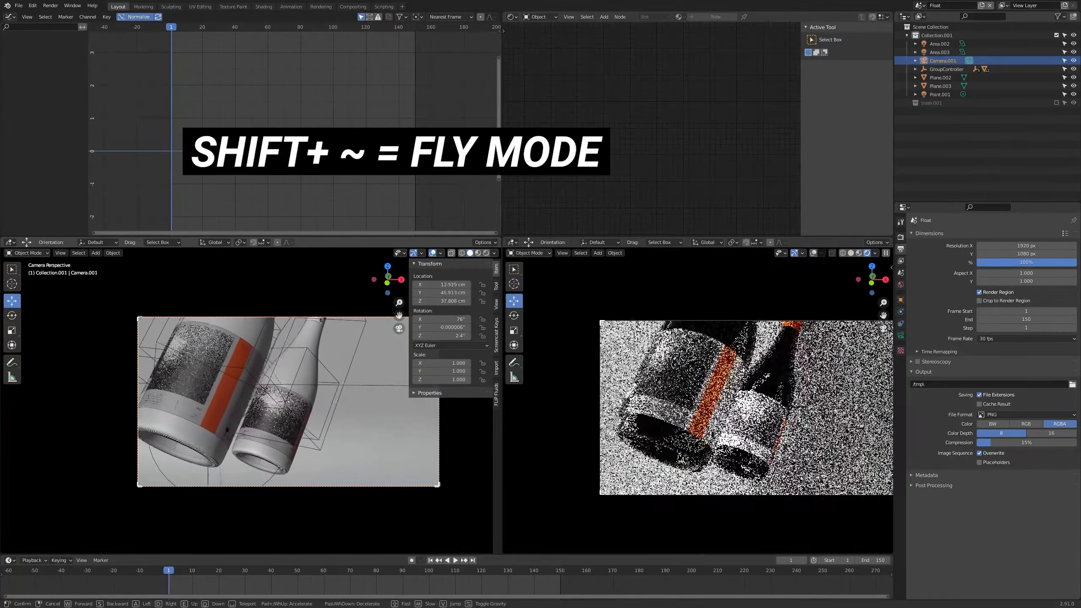
key(a)
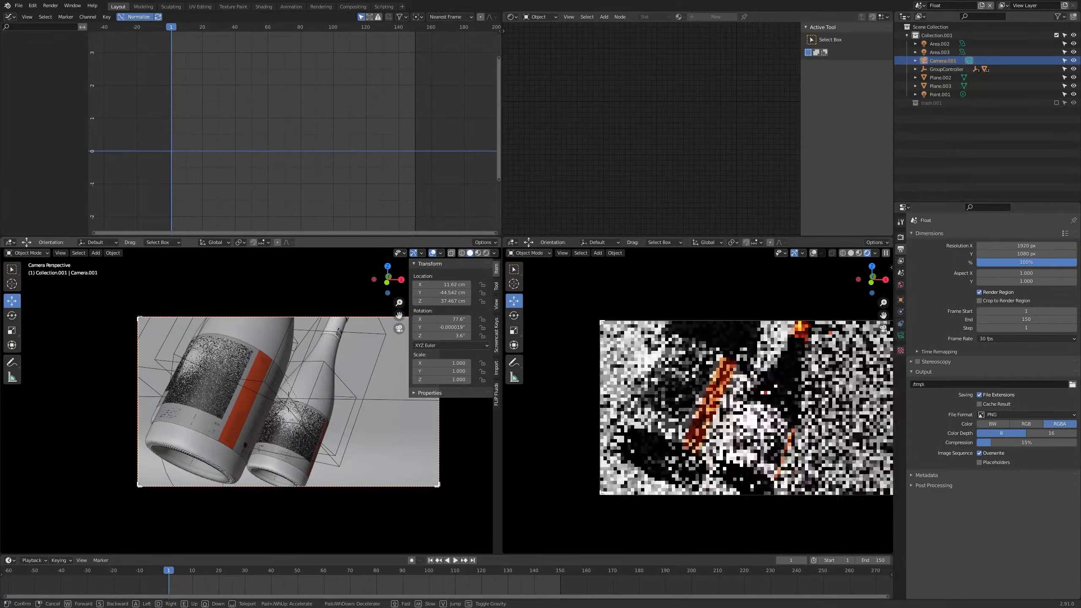
click(251, 401)
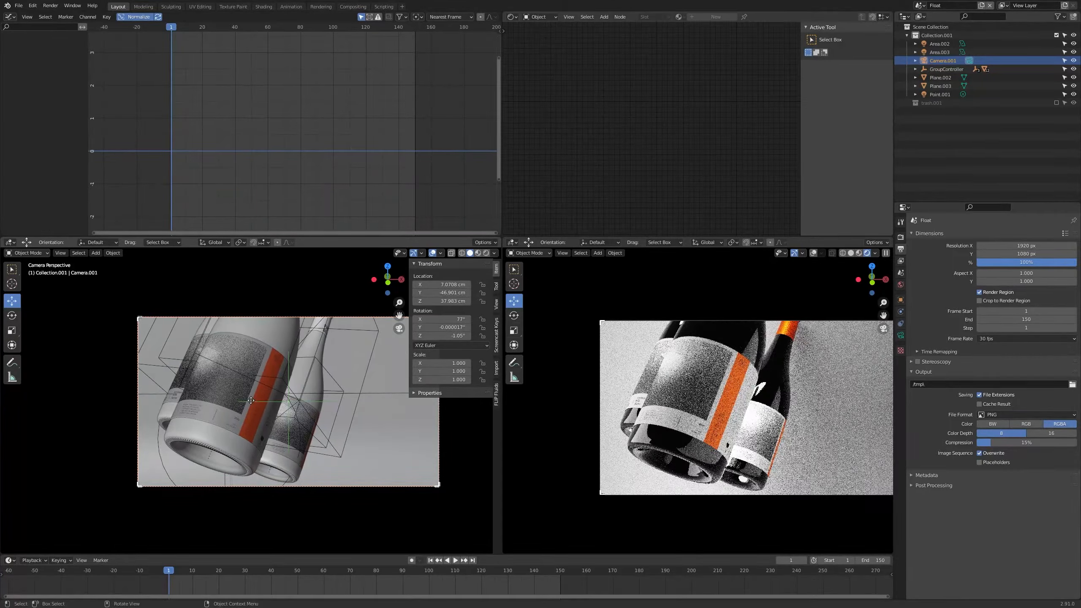
Lower Camera.001 along global Z to about 37.05 cm, and at frame 84 move it to about X 8.19 cm, Y -46.67 cm, Z 38.13 cm
key(g)
key(z)
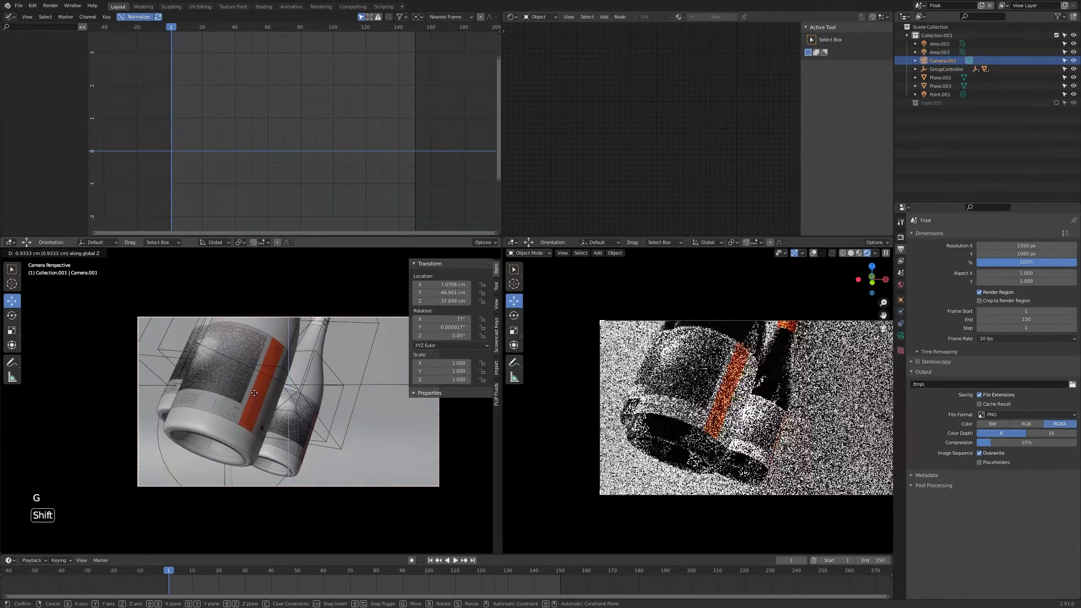
click(263, 524)
drag(167, 568, 387, 573)
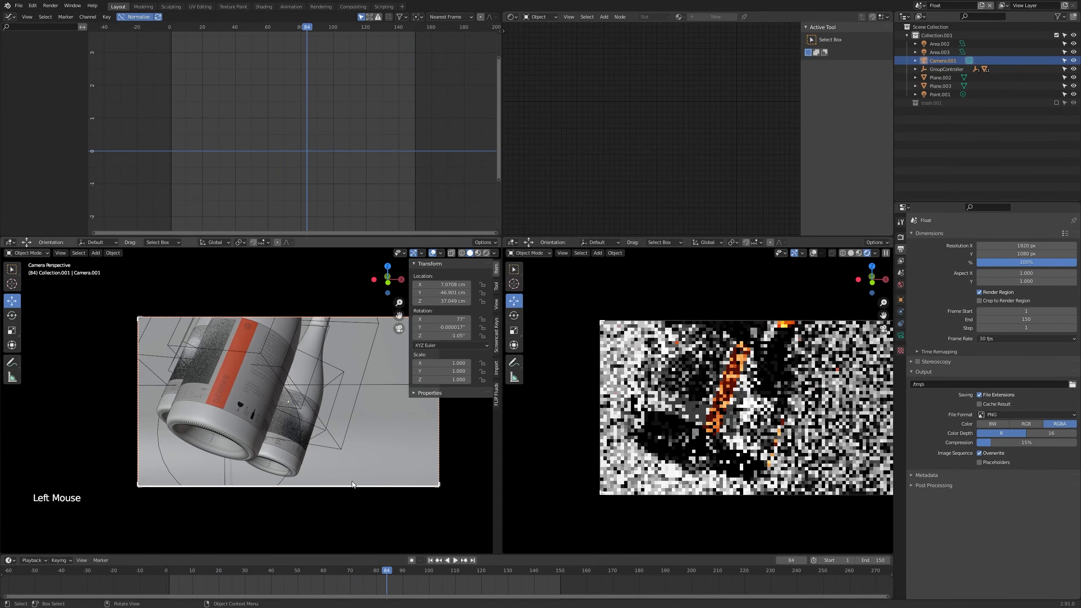
key(g)
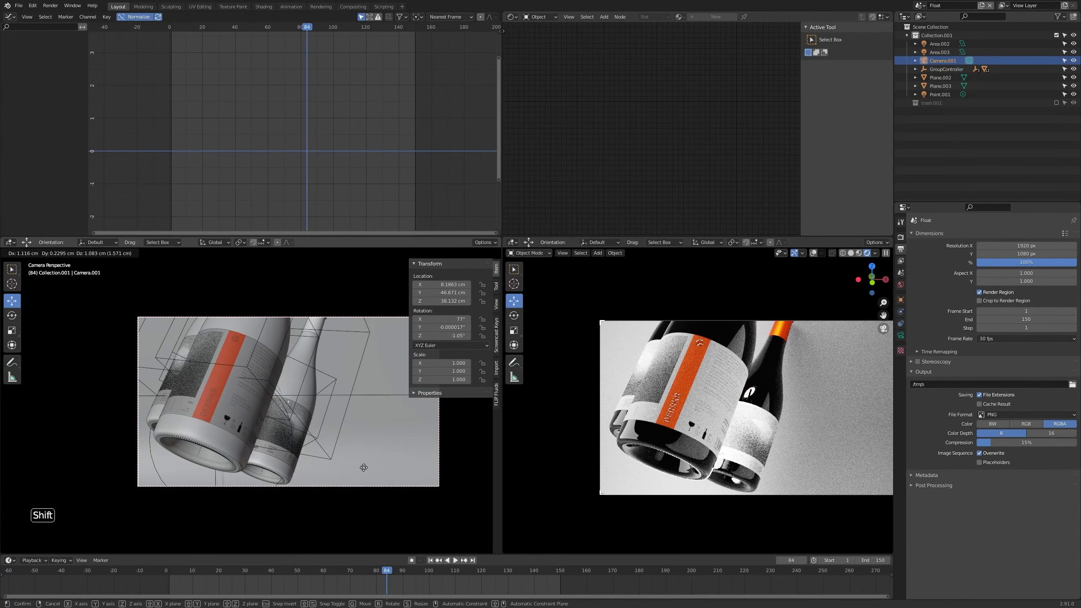
click(364, 468)
Rotate GroupController about 8.7° around the view axis and move it to about X 6.57 cm, Y 8.71 cm, Z 31.25 cm
click(356, 390)
key(r)
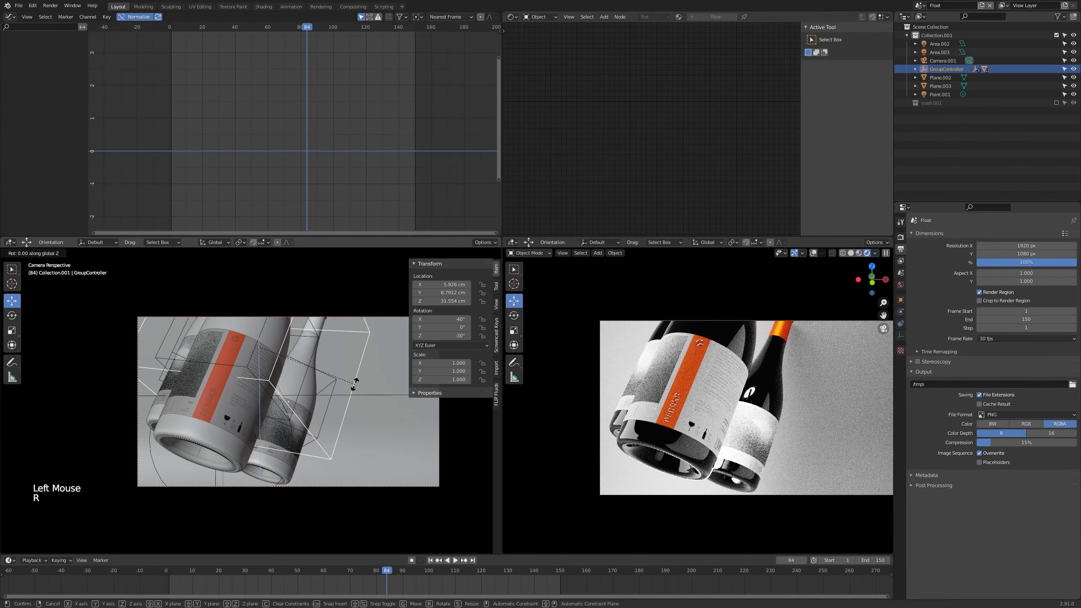
key(r)
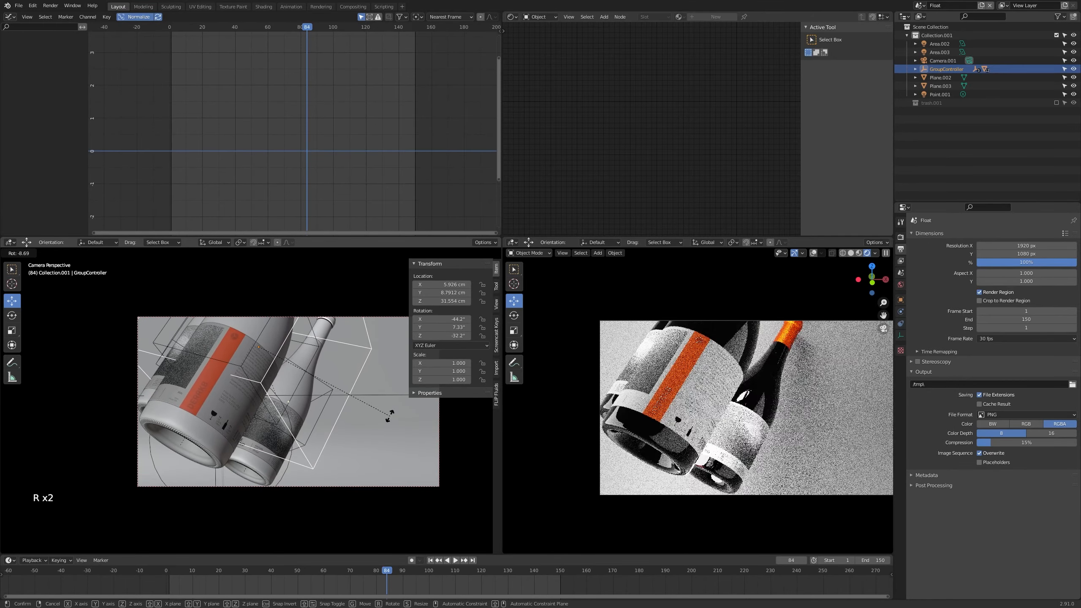
click(389, 416)
key(g)
key(shift)
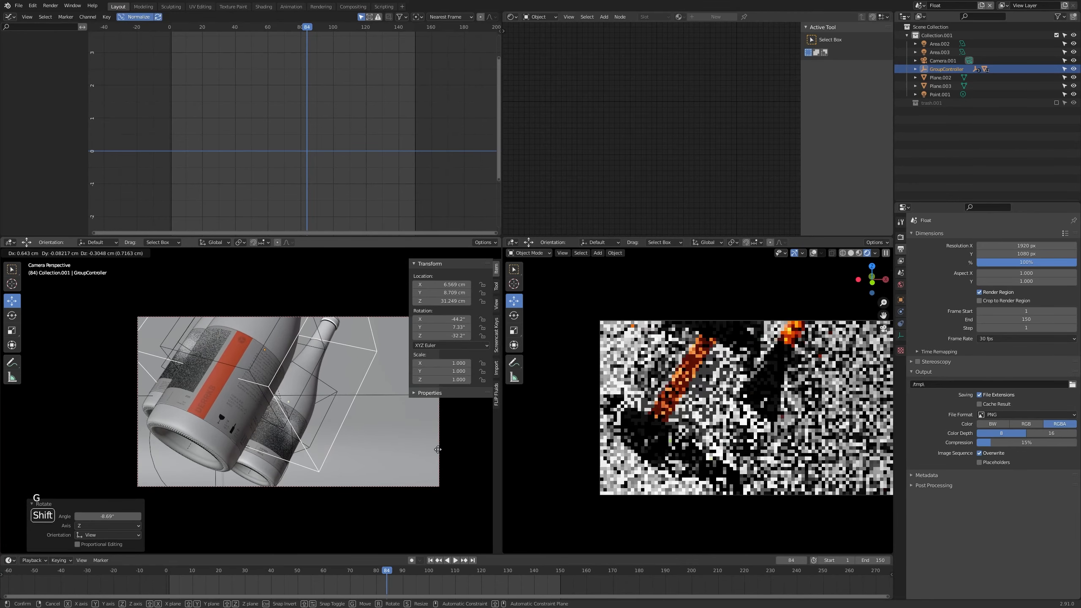
click(438, 450)
Move the camera and GroupController together about -13.42 cm along global Y, away from the backdrop, and return to the camera view
scroll(353, 424, down, 6)
middle_drag(389, 430, 295, 441)
scroll(296, 441, up, 2)
shift+click(277, 423)
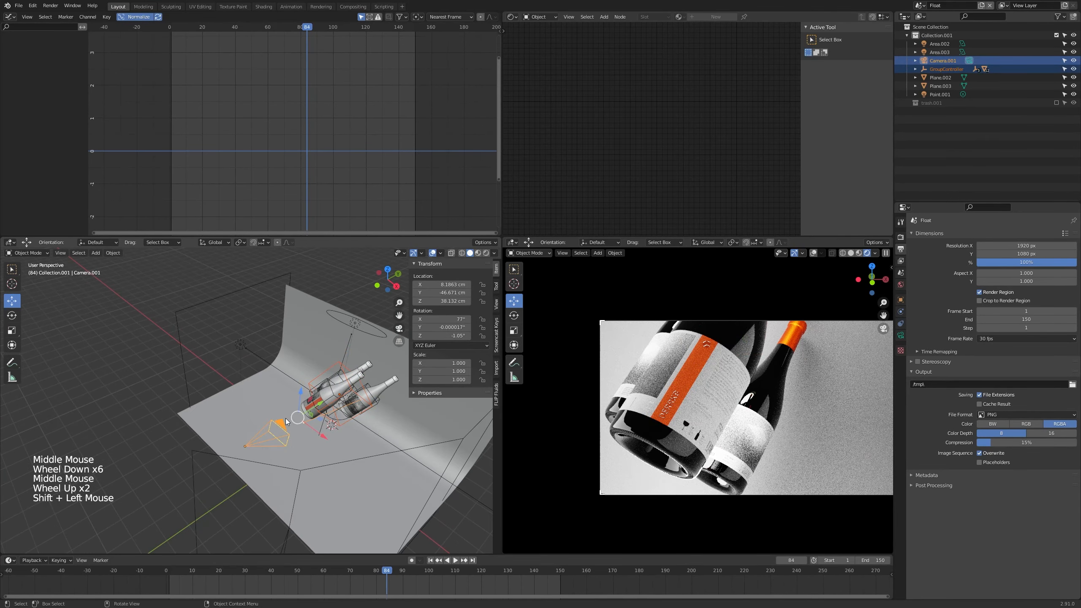
key(g)
key(y)
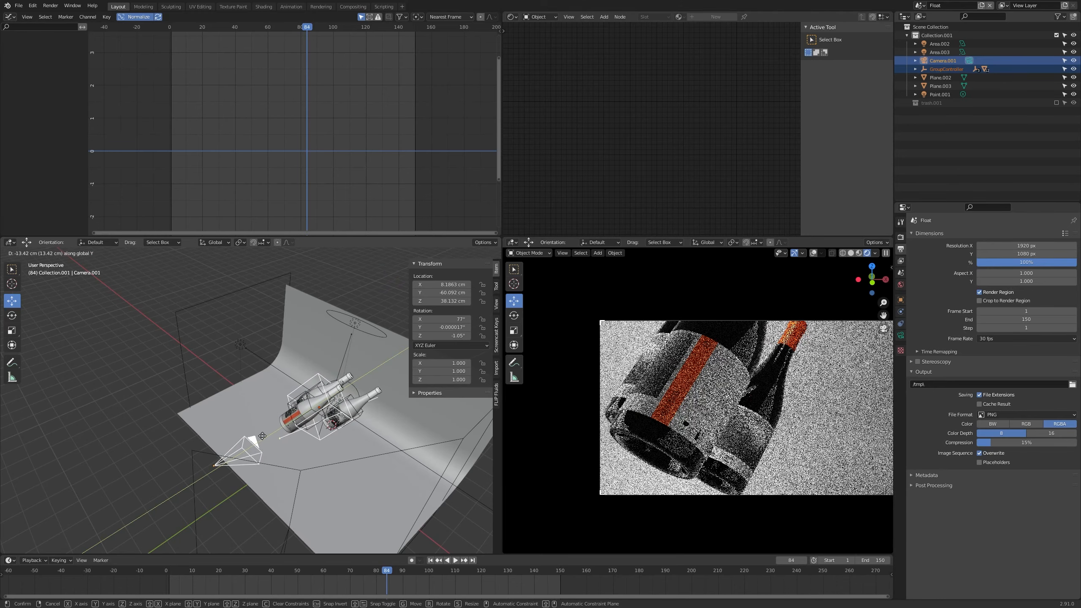
click(262, 435)
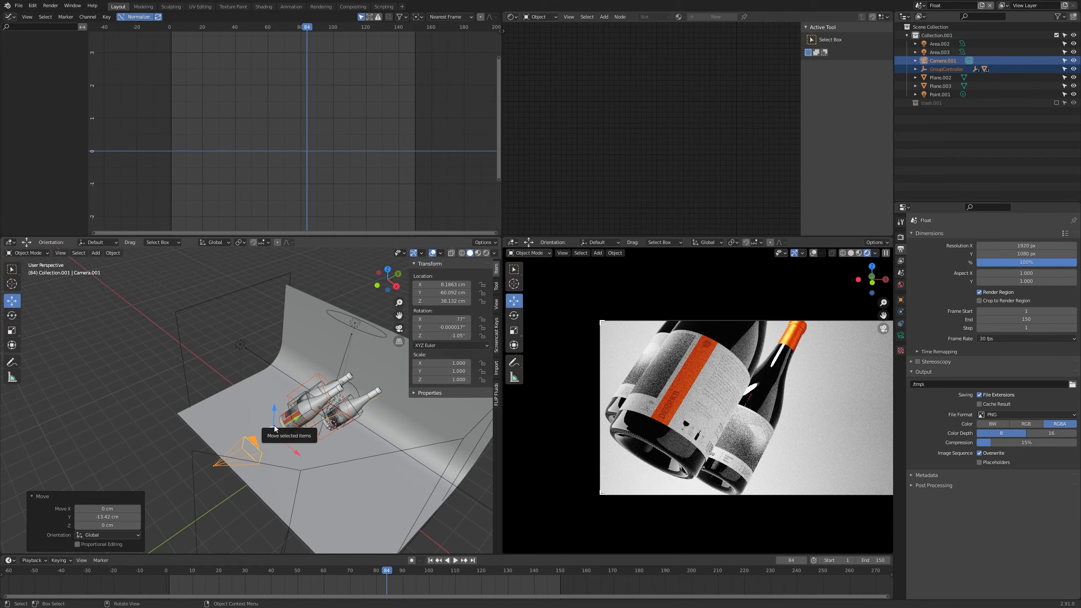
key(KP_0)
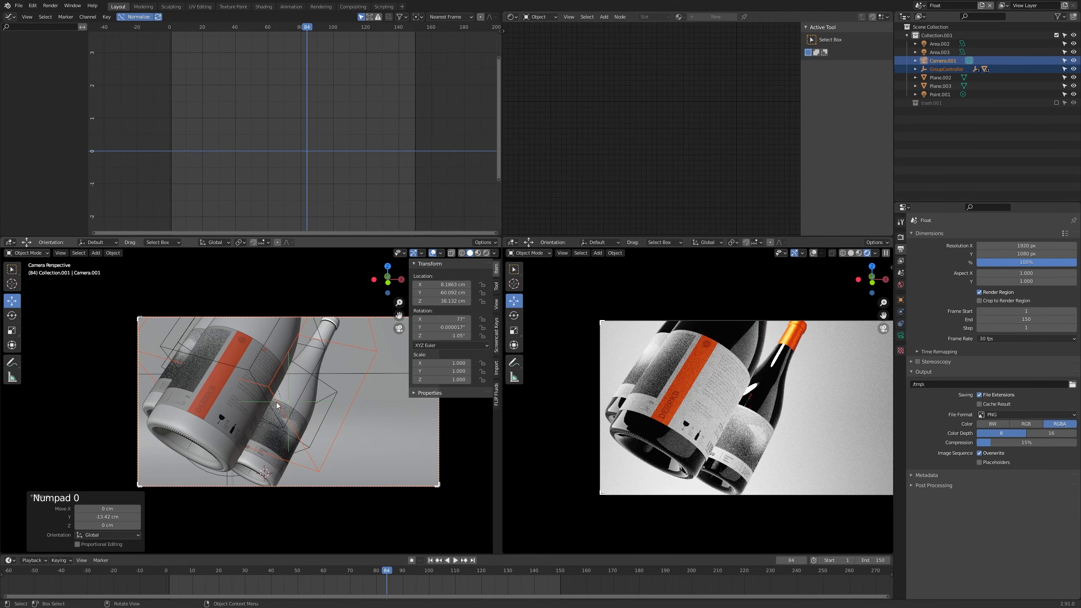
shift+middle_drag(255, 422, 287, 430)
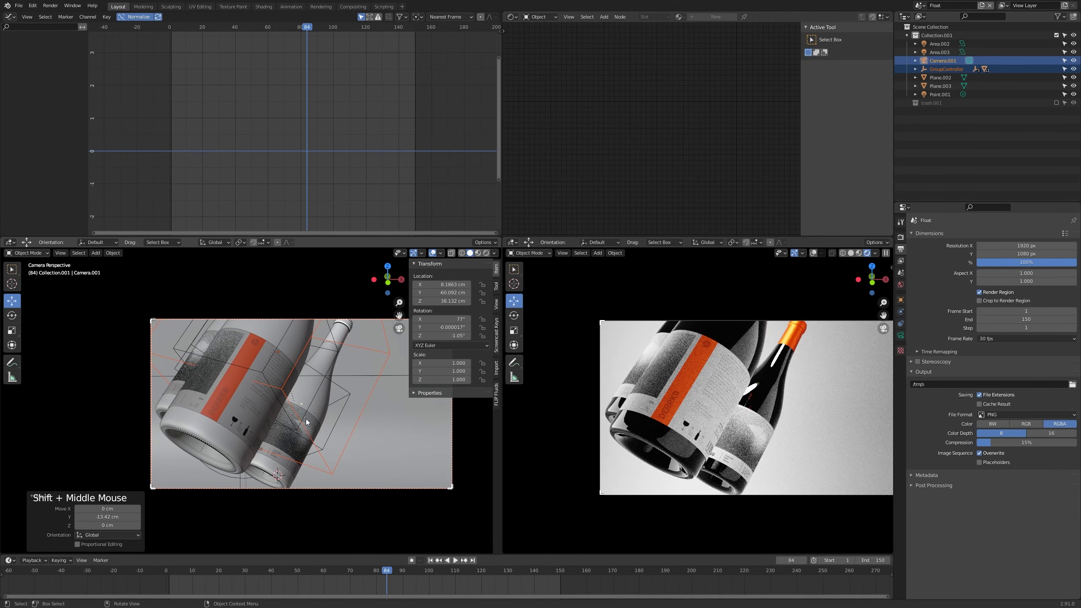
click(317, 448)
click(322, 451)
key(g)
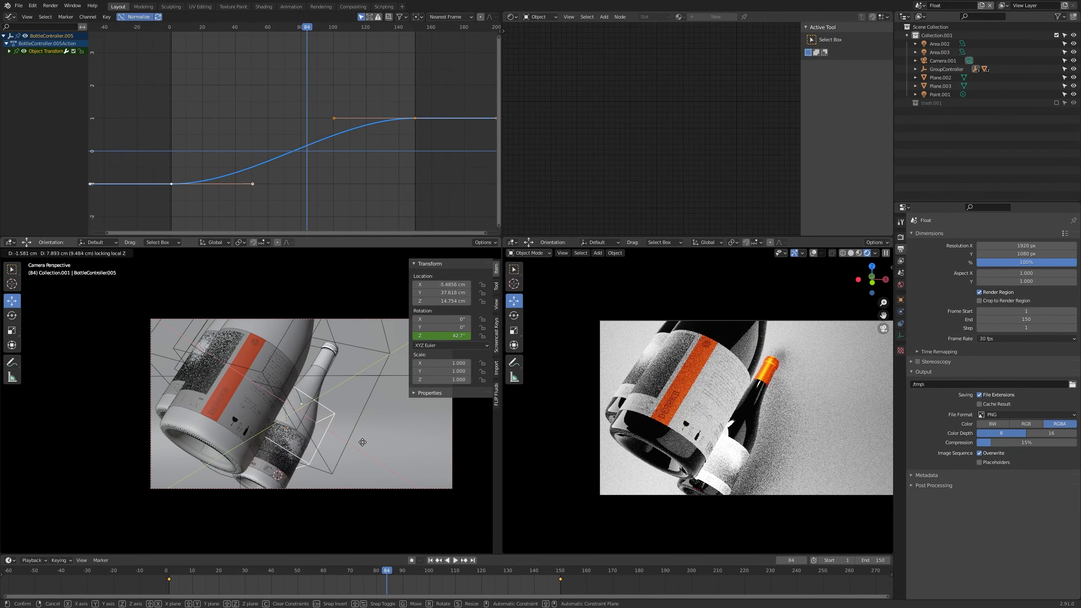
click(374, 425)
Move BottleController004 freely to about X -2.14 cm, Y 11.09 cm, Z 8.56 cm, and start adjusting it within its local XY plane
shift+middle_drag(343, 434, 310, 431)
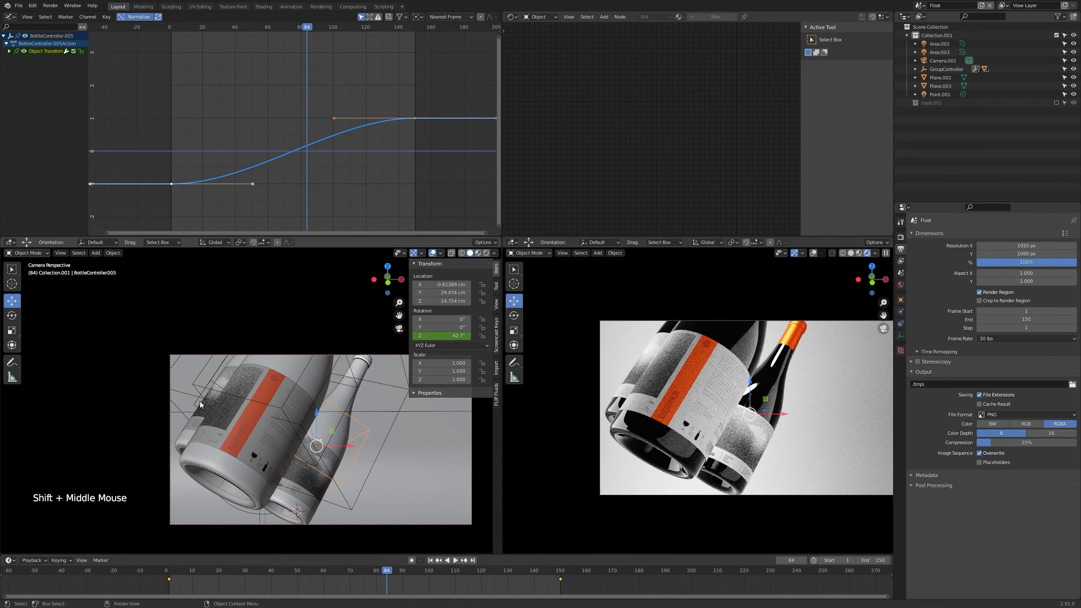
key(g)
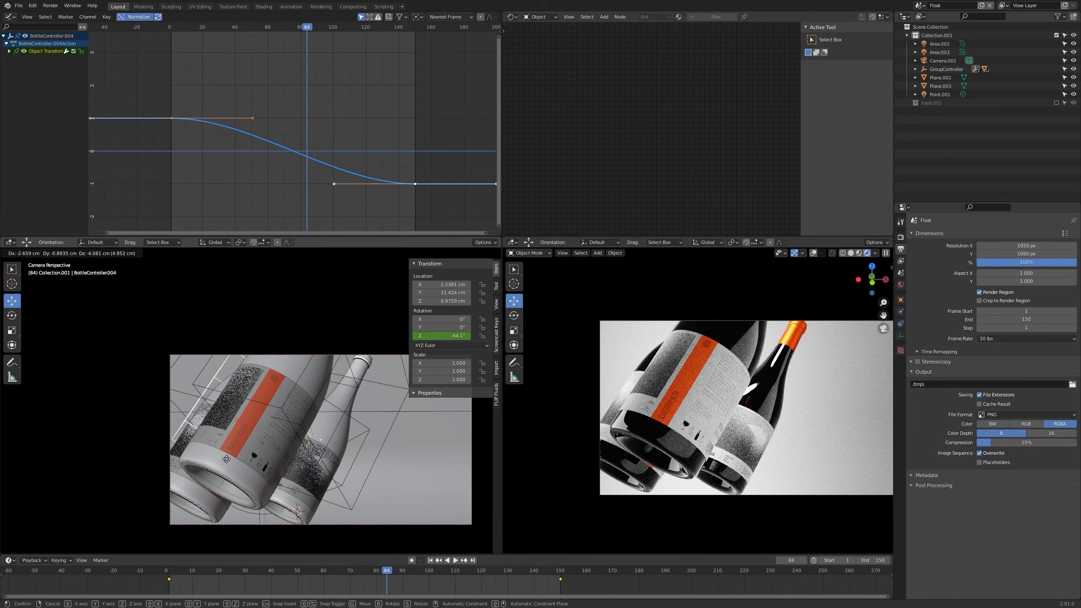
click(218, 459)
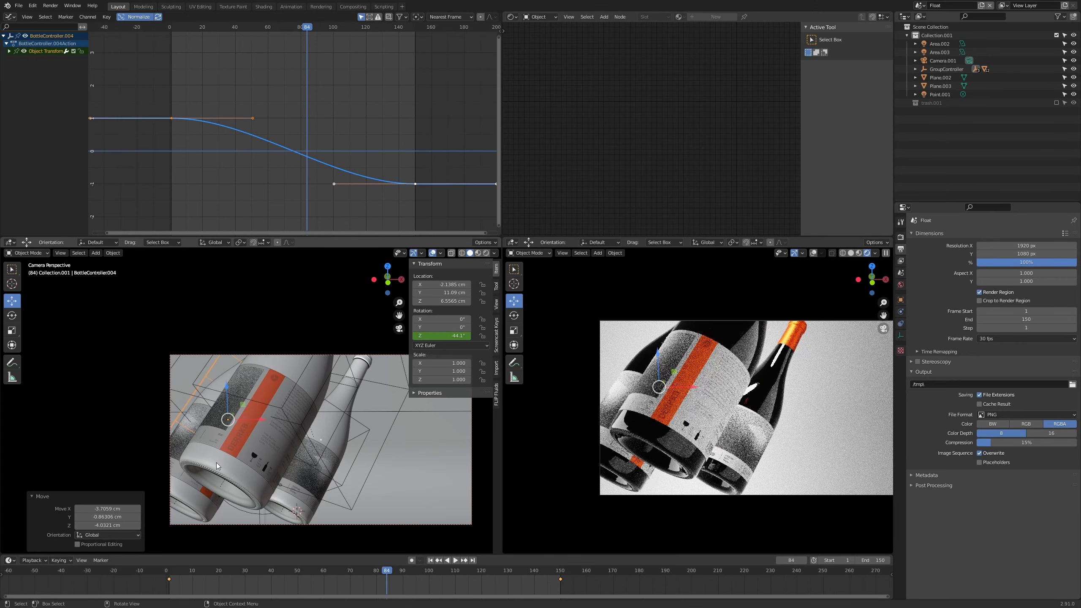
key(g)
key(z)
key(z)
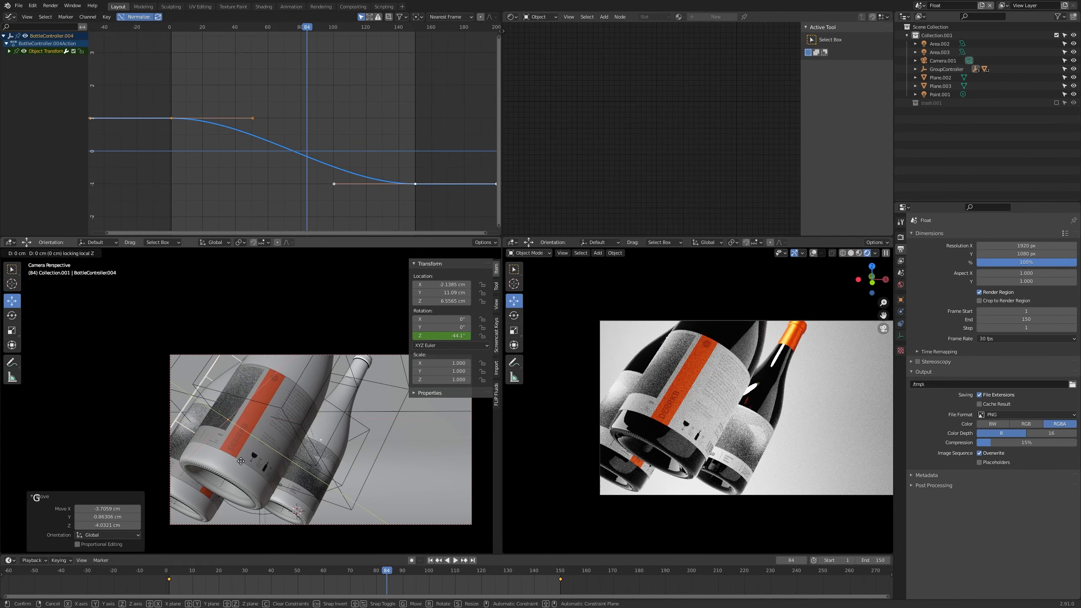
From a perspective view outside the camera, move BottleController005 freely to about X 9.81 cm, Y 20.82 cm, Z 13.46 cm
middle_drag(257, 480, 193, 457)
click(315, 452)
click(177, 454)
key(g)
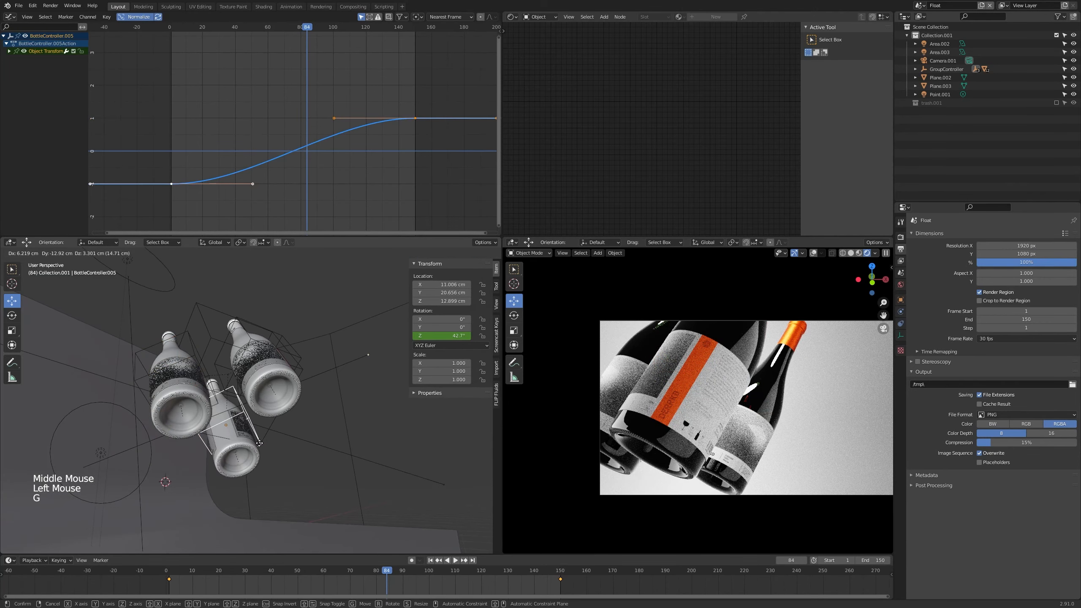
click(253, 441)
In the camera view, move BottleController005 closer to the front bottle, to about X 6.19 cm, Y 19.71 cm, Z 11.28 cm
key(KP_0)
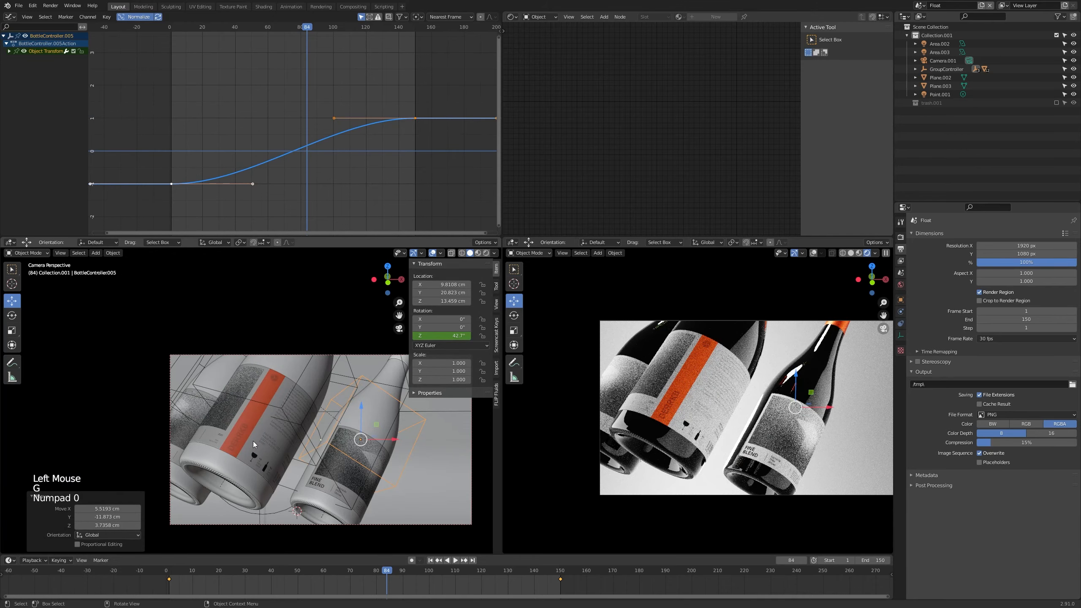
key(g)
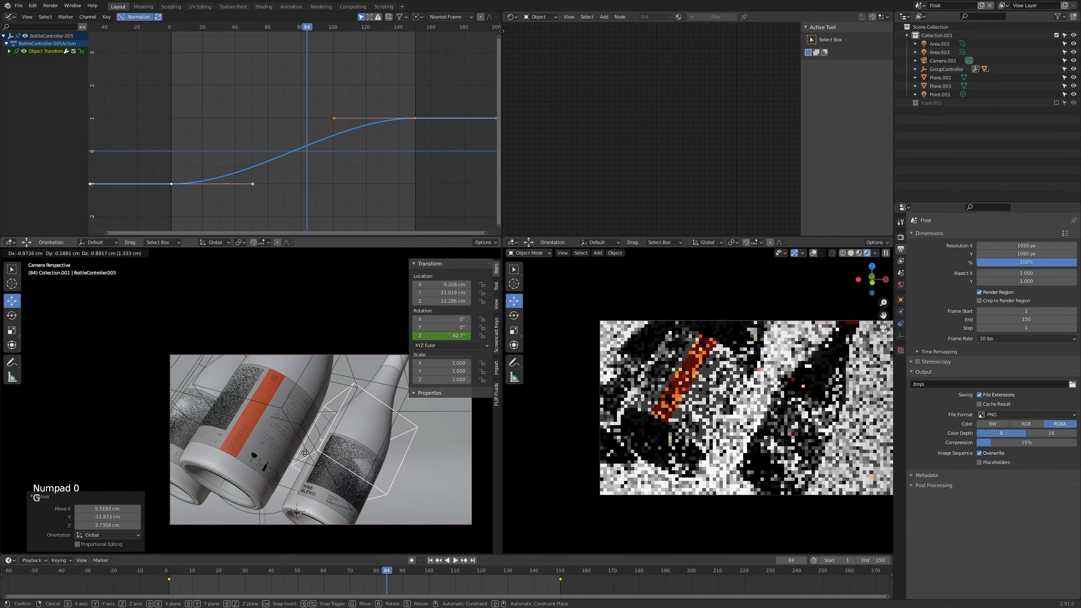
click(279, 449)
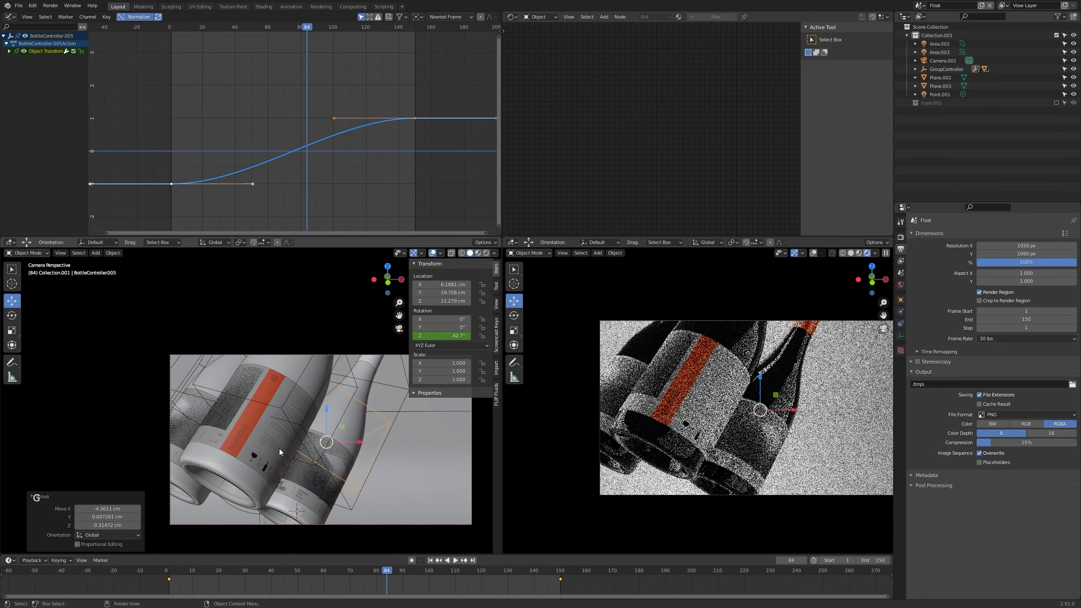
Move the front bottle's BottleController003 freely about 3 cm toward the right rear bottle in the camera view
click(295, 427)
key(g)
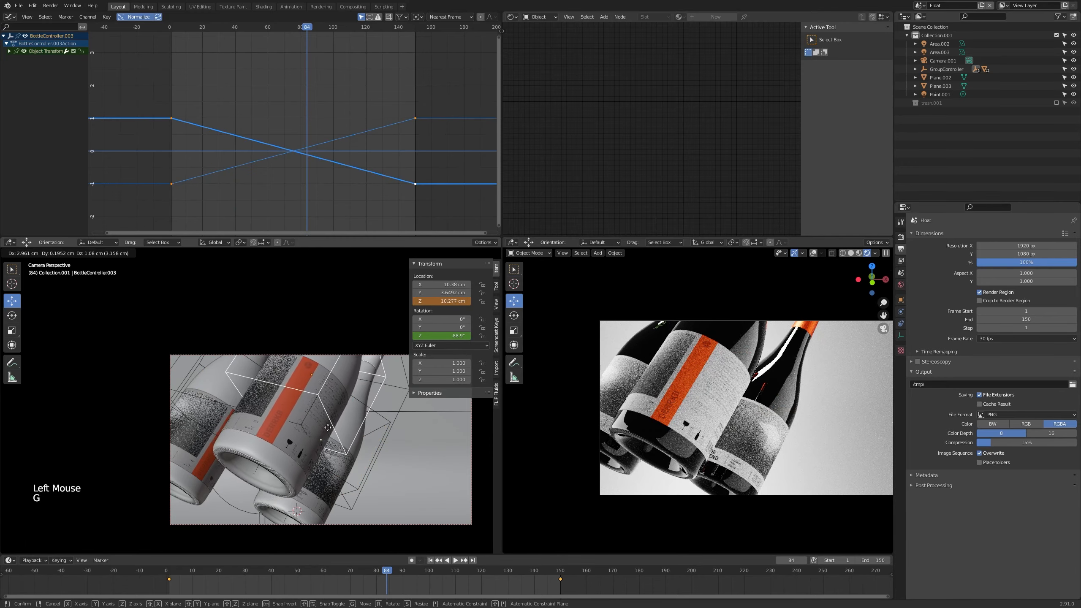
click(328, 458)
Move BottleController005 freely to about X 6.64 cm, Y 20.2 cm, Z 10.61 cm, slightly lower behind the front bottle
click(335, 480)
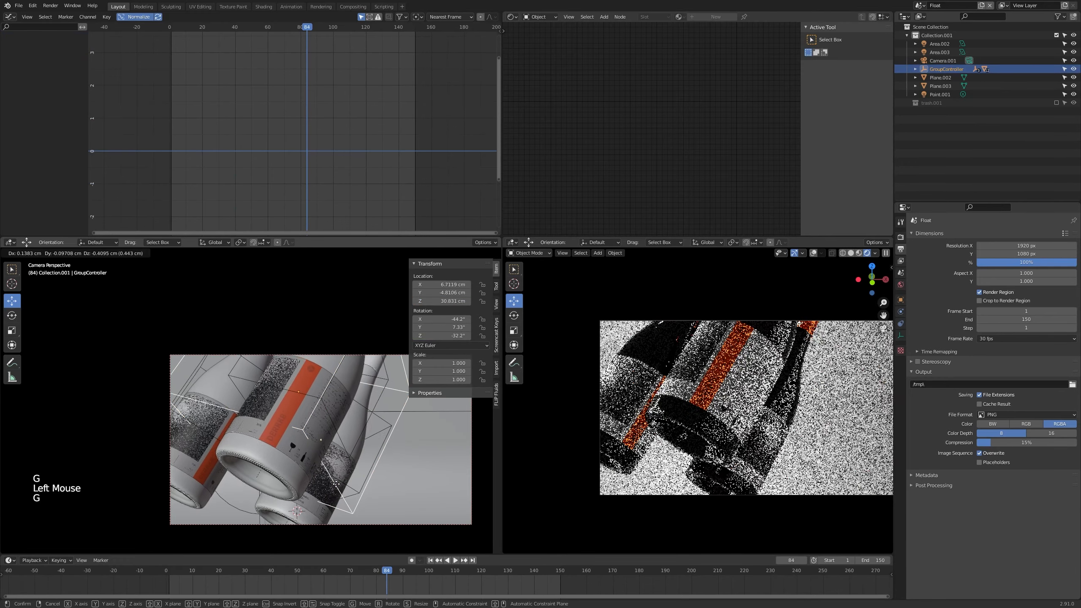
click(348, 479)
click(349, 483)
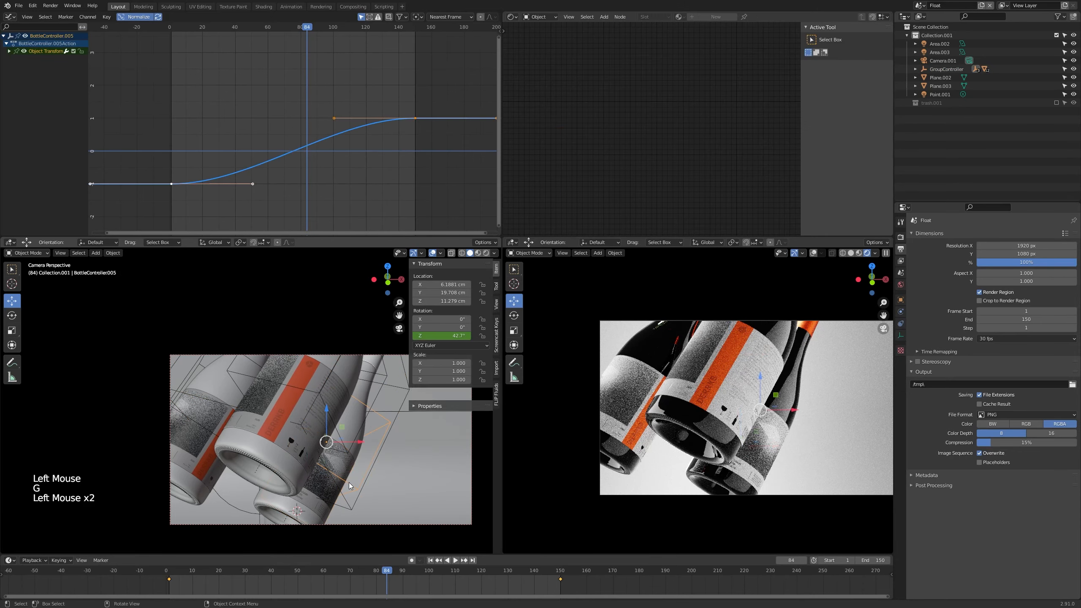
key(g)
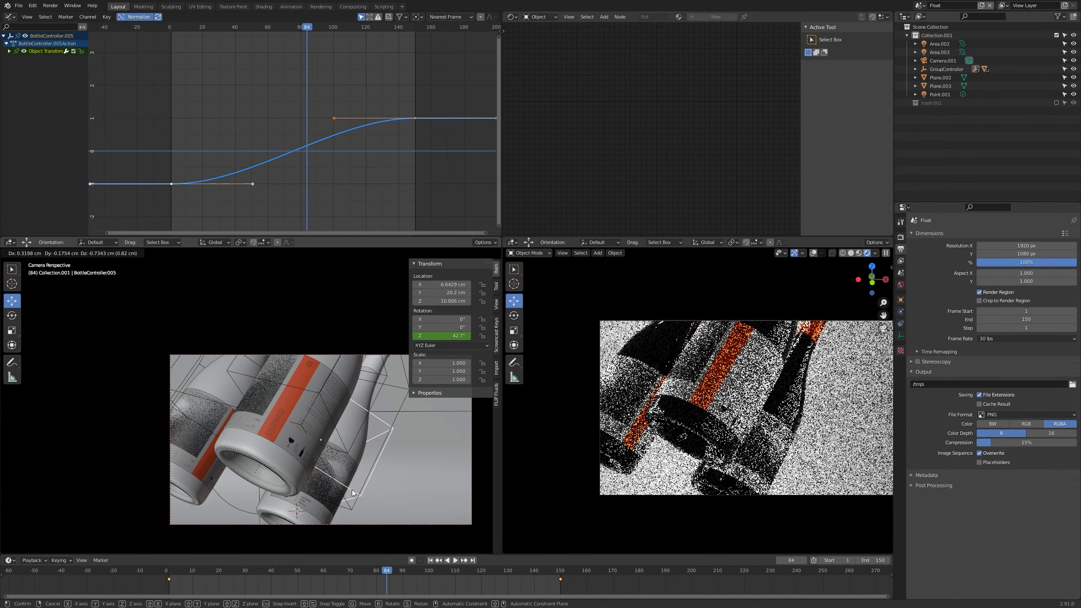
click(352, 492)
Select BottleController004, the controller of the left rear bottle, for repositioning
click(207, 434)
click(208, 432)
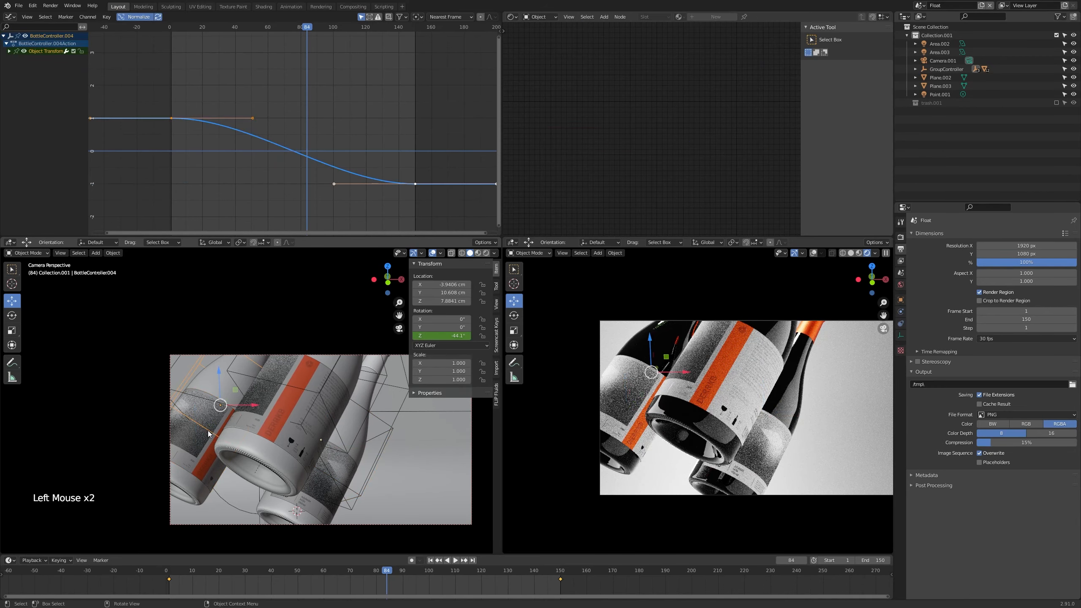
Move the left bottle's controller to about X -1.41, Y 12.18, Z 7.72 cm and check the composition at frame 75
key(g)
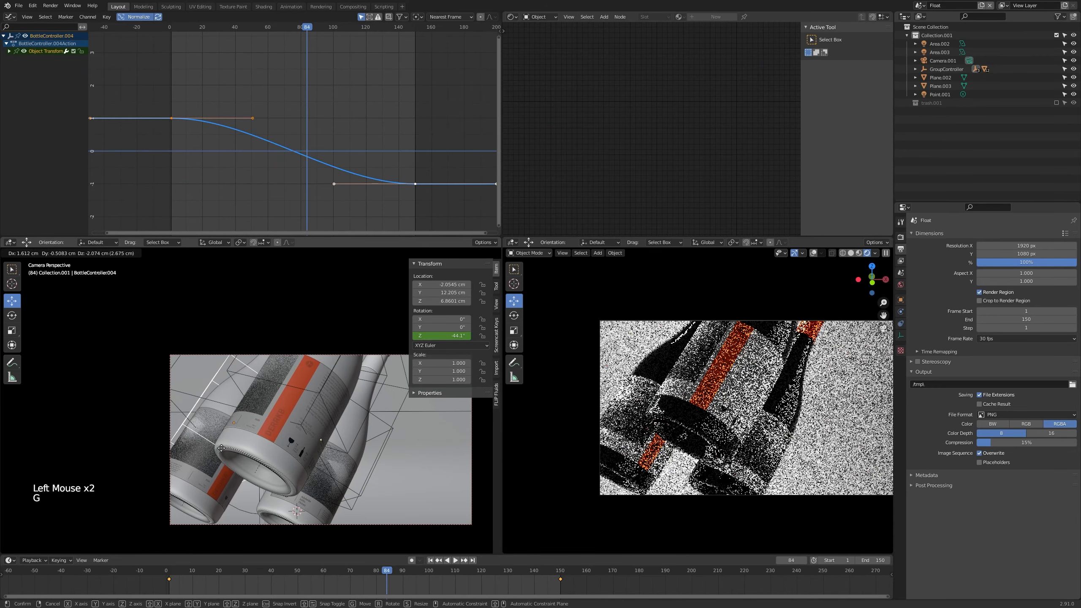
click(229, 447)
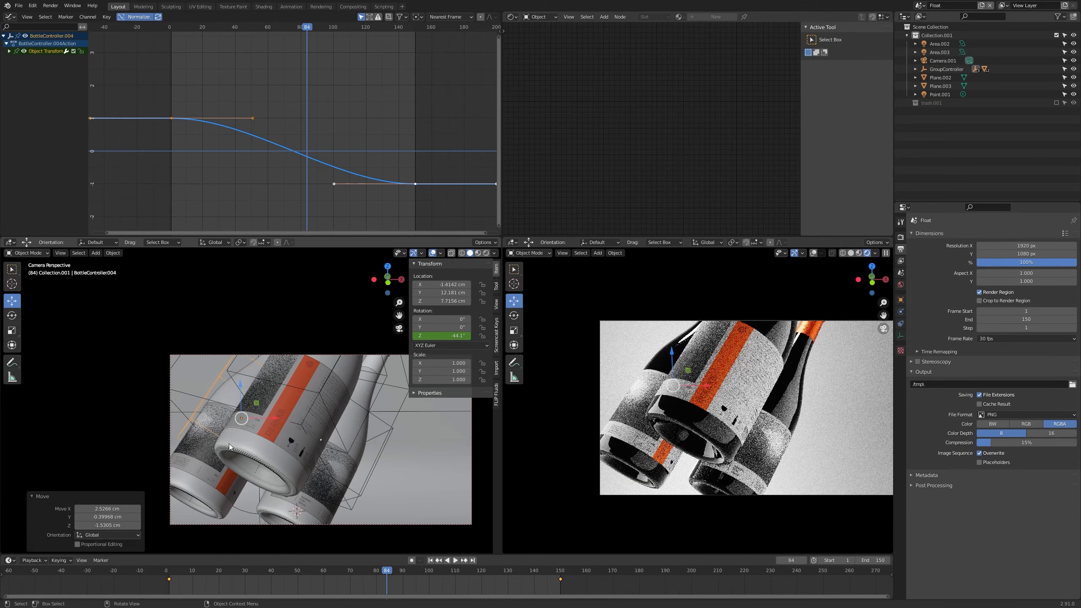
mouse_move(366, 570)
mouse_down()
mouse_move(175, 573)
mouse_move(562, 572)
mouse_move(103, 576)
mouse_move(423, 572)
mouse_move(218, 578)
mouse_move(363, 573)
mouse_up()
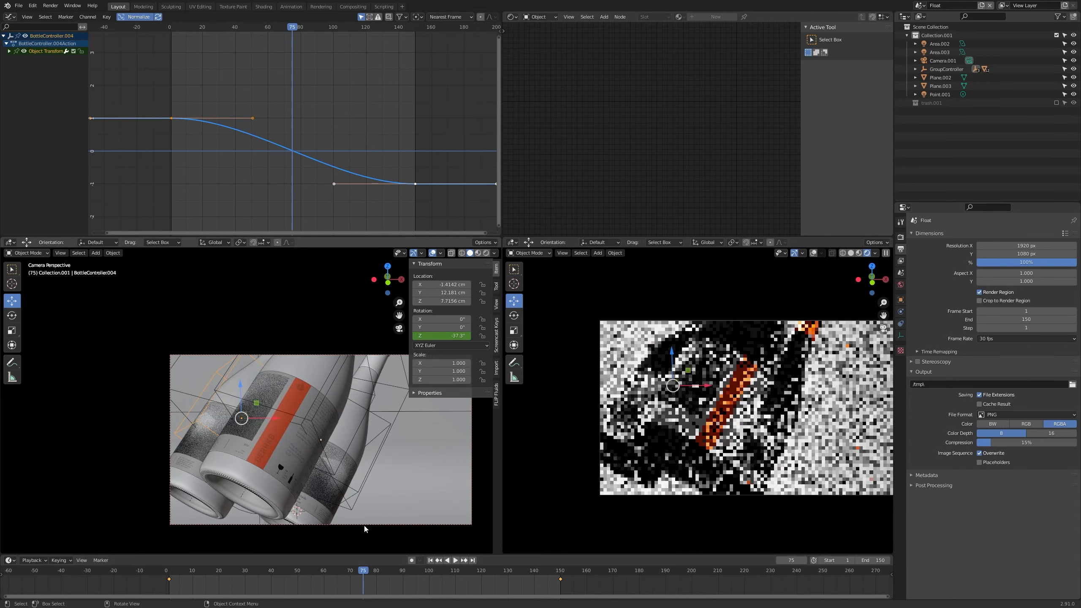
Raise the right bottle's controller to about 14.7 cm in Z at frame 150 and keyframe only its Z location
click(356, 491)
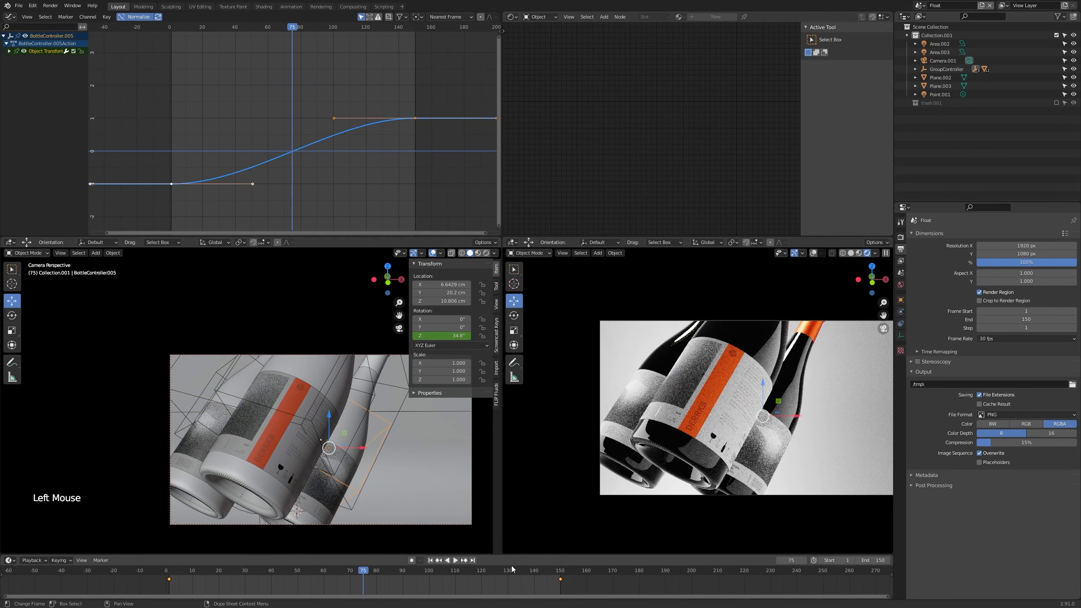
drag(512, 569, 561, 571)
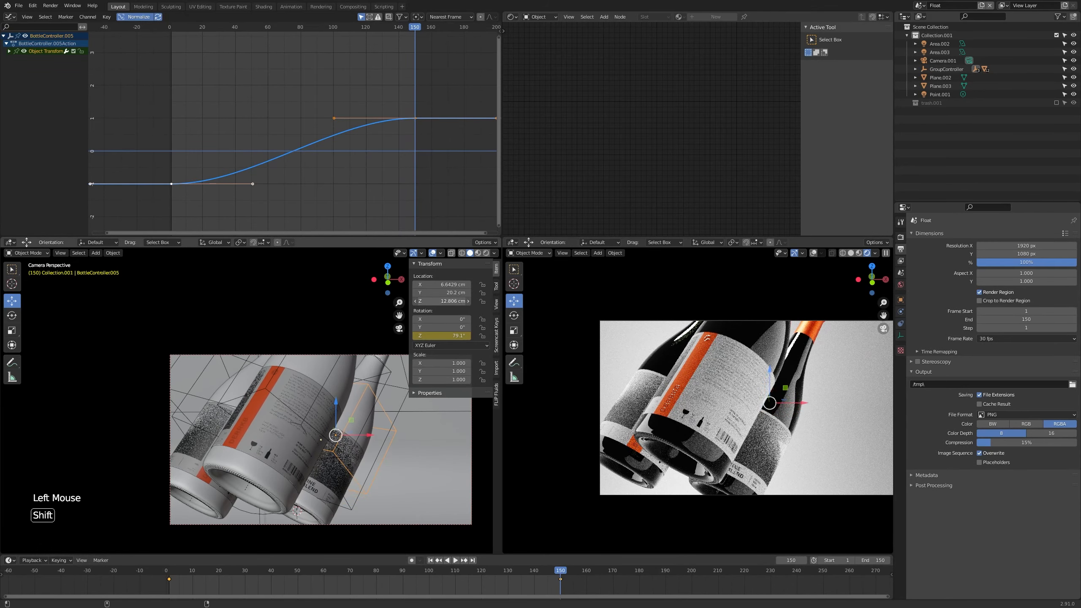
right_click(428, 302)
click(425, 303)
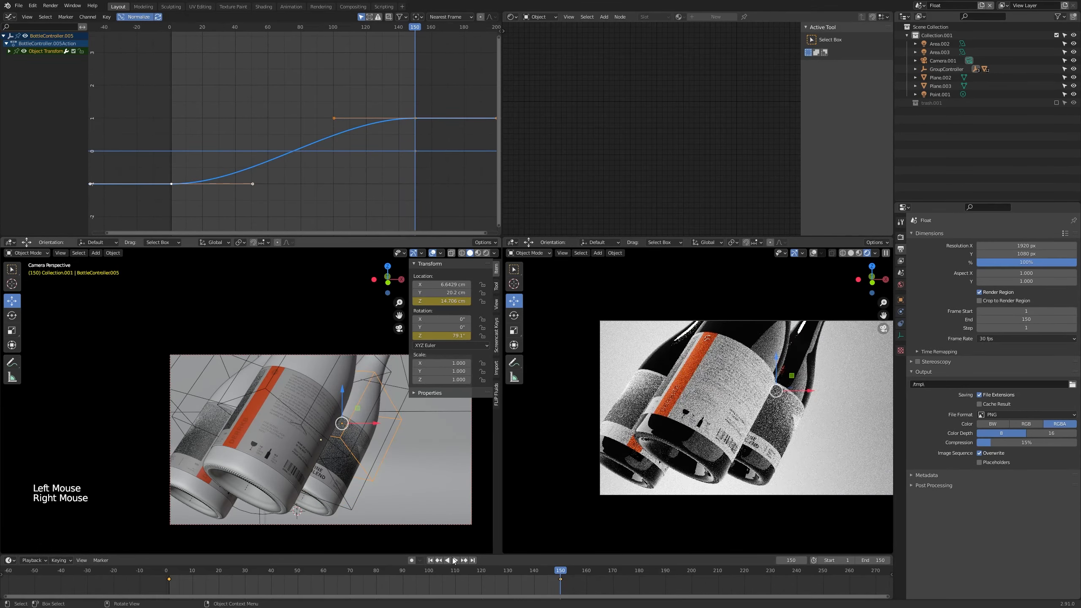
Keyframe the right bottle controller's Z location at about 11.6 cm on frame 1 and play the animation briefly
click(168, 570)
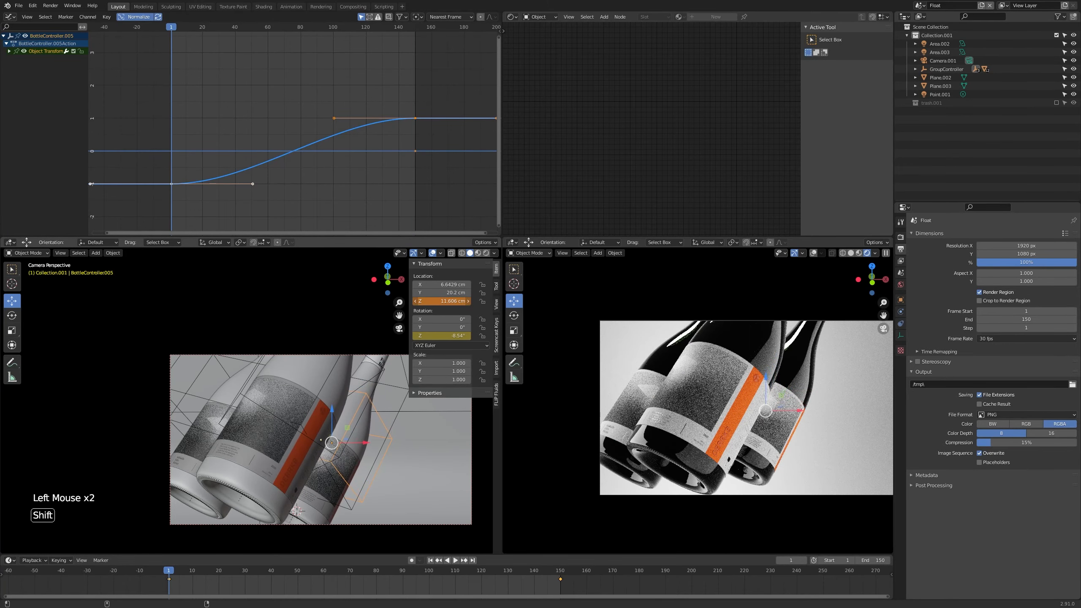
right_click(443, 301)
key(space)
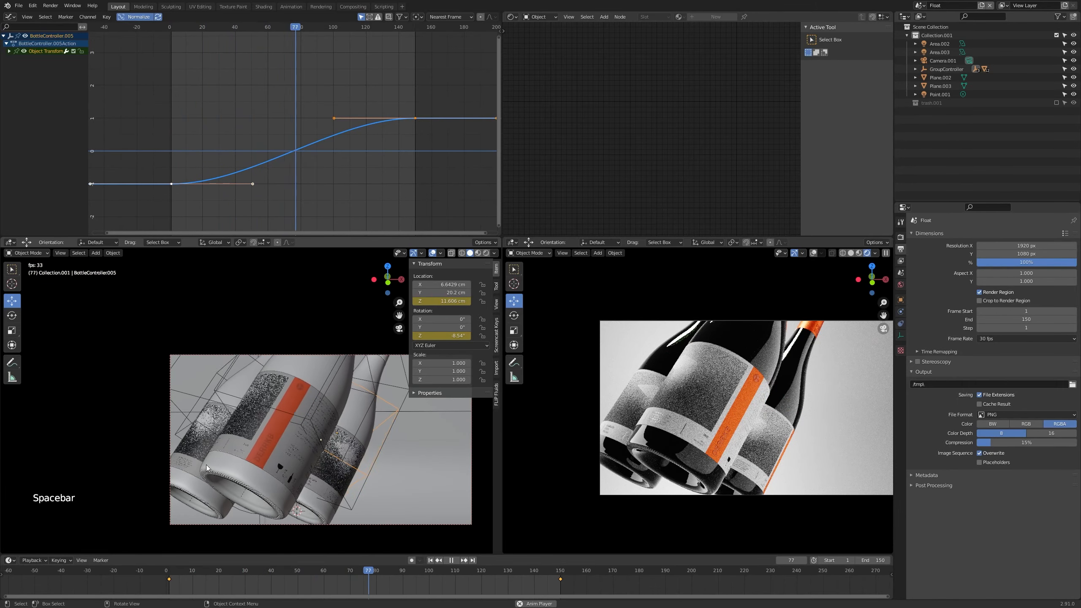
key(space)
Keyframe the left bottle controller's Z location on frame 150, keeping it at about 7.72 cm
click(190, 421)
click(190, 420)
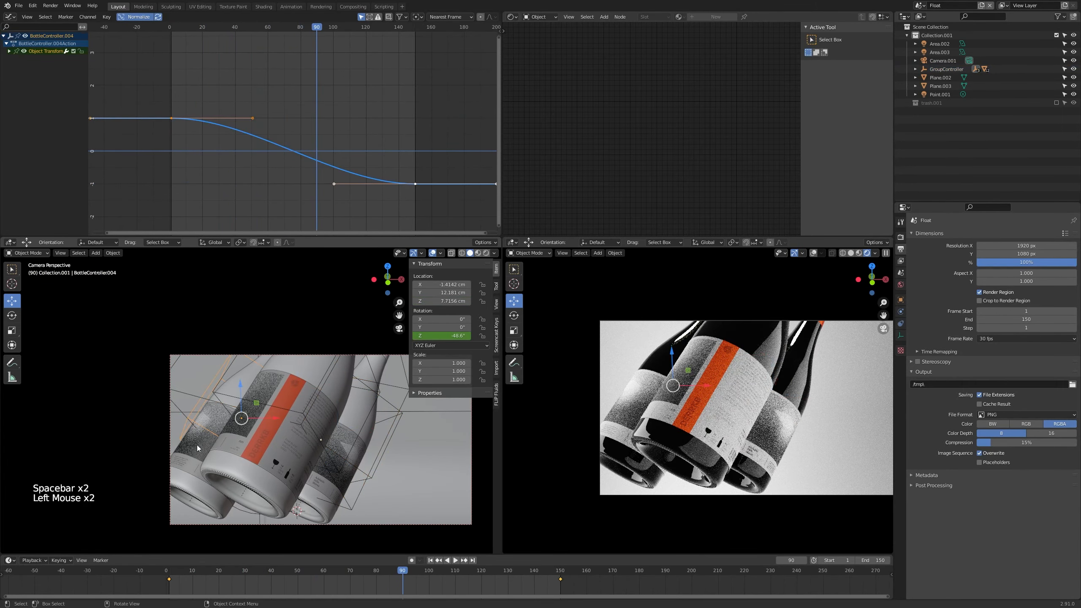
drag(178, 574, 560, 571)
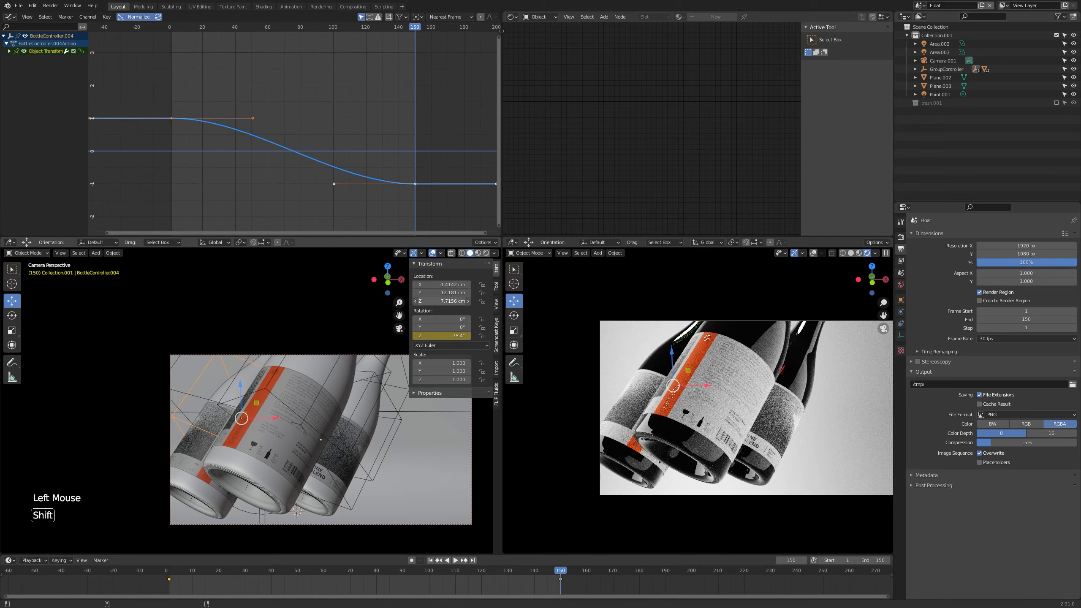
right_click(457, 300)
click(430, 295)
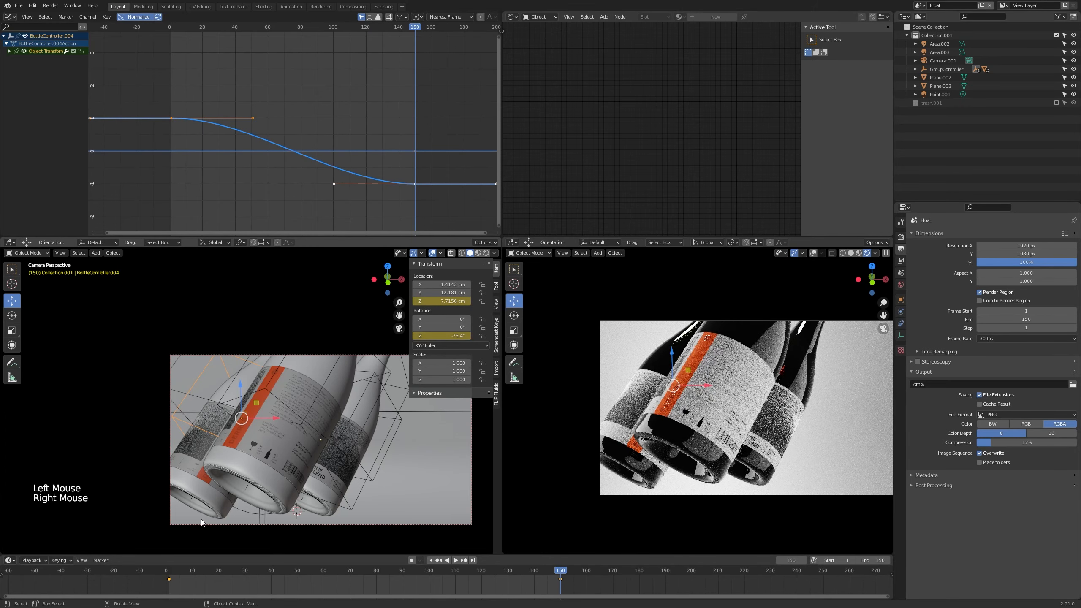
Lower the left bottle's controller to about 2.92 cm in Z at frame 1 and keyframe that Z location
scroll(196, 523, up, 3)
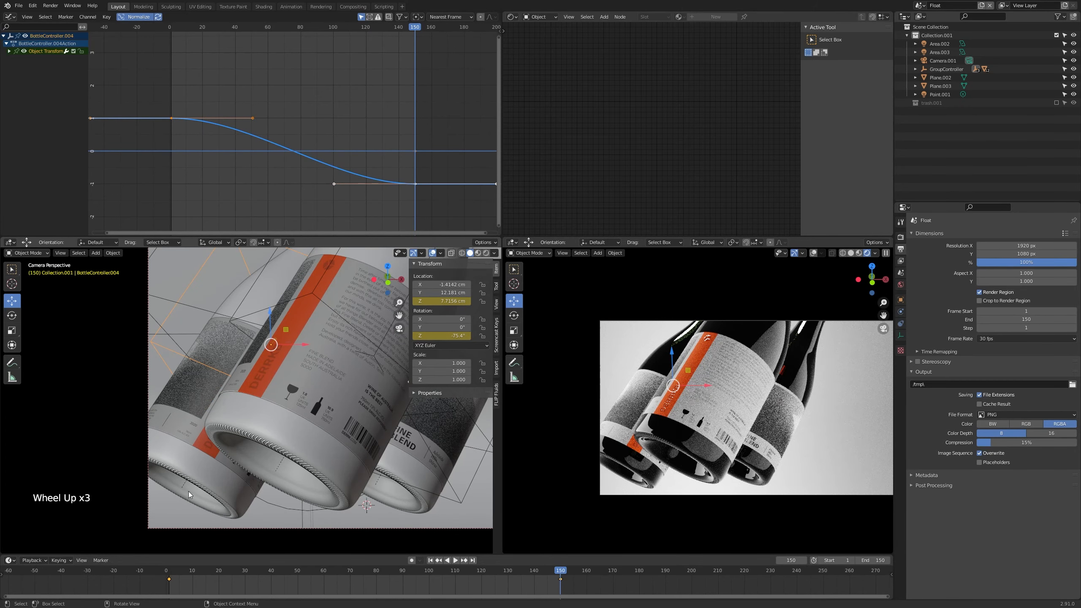
scroll(387, 483, down, 3)
shift+middle_drag(238, 419, 347, 353)
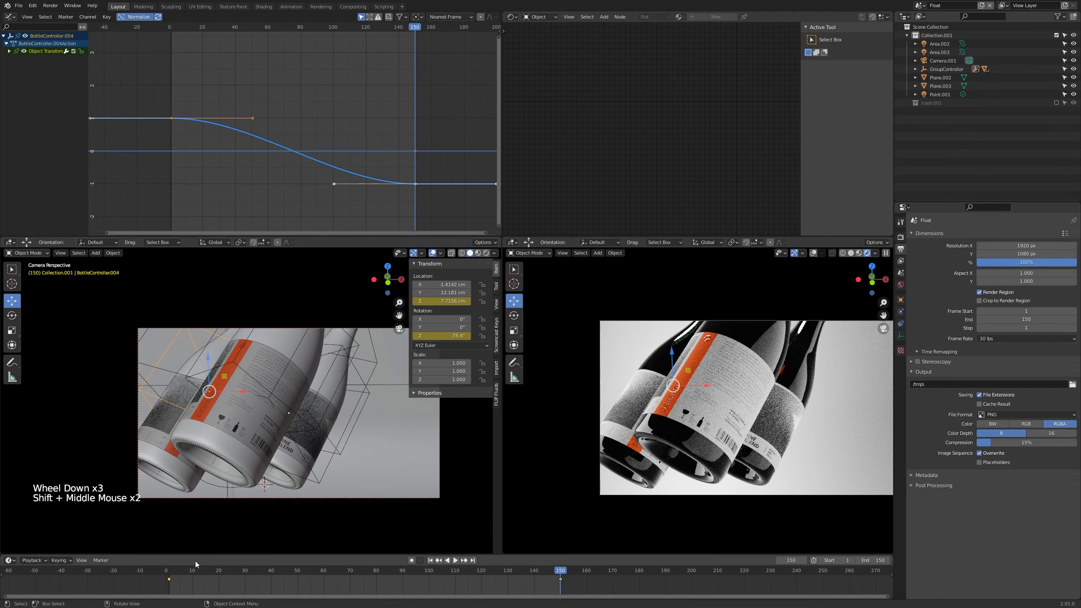
click(173, 572)
drag(171, 570, 169, 571)
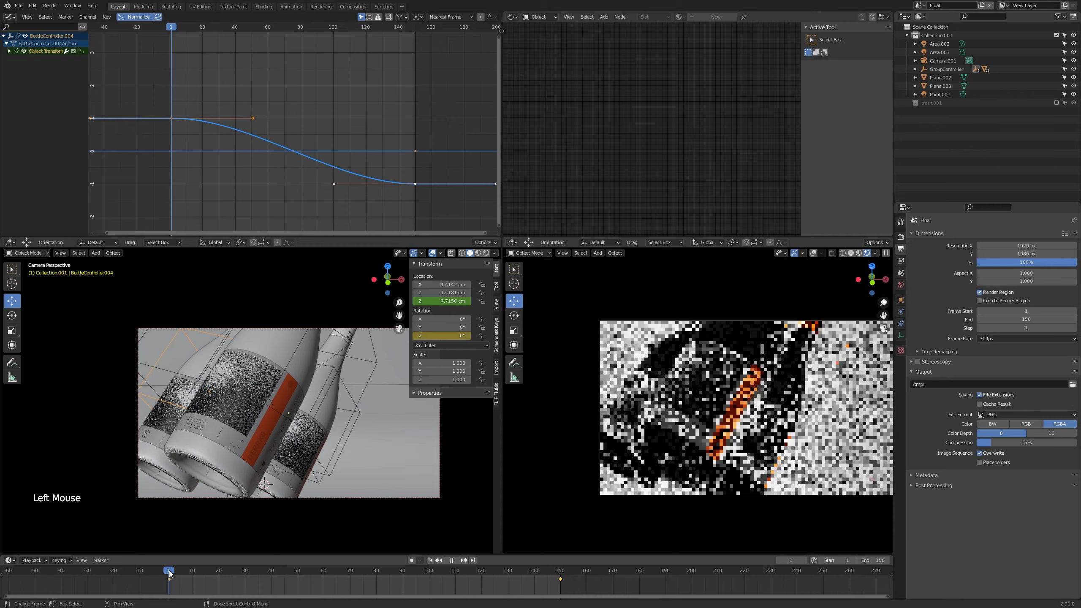
shift+drag(442, 301, 418, 301)
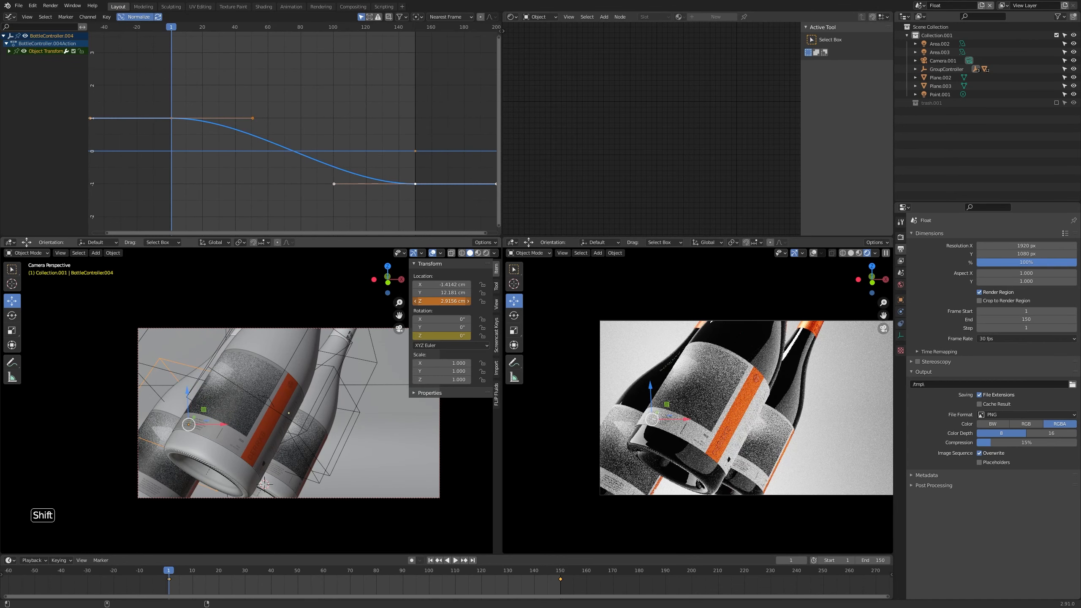
right_click(450, 301)
click(449, 302)
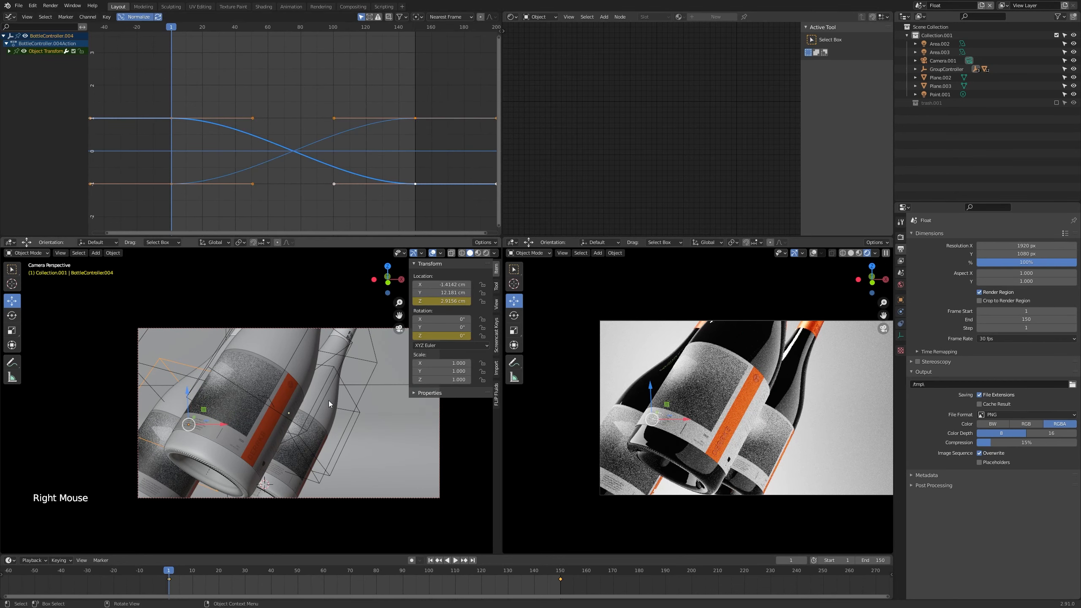
Set the keyframe interpolation of all bottle controllers to Linear, then deselect all objects
key(a)
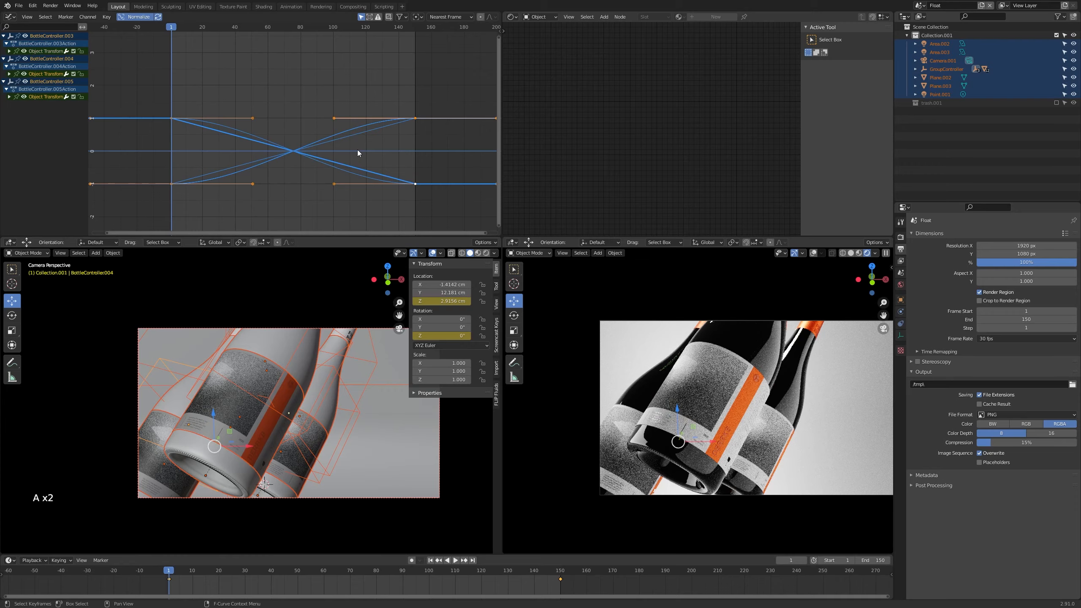
key(t)
click(357, 149)
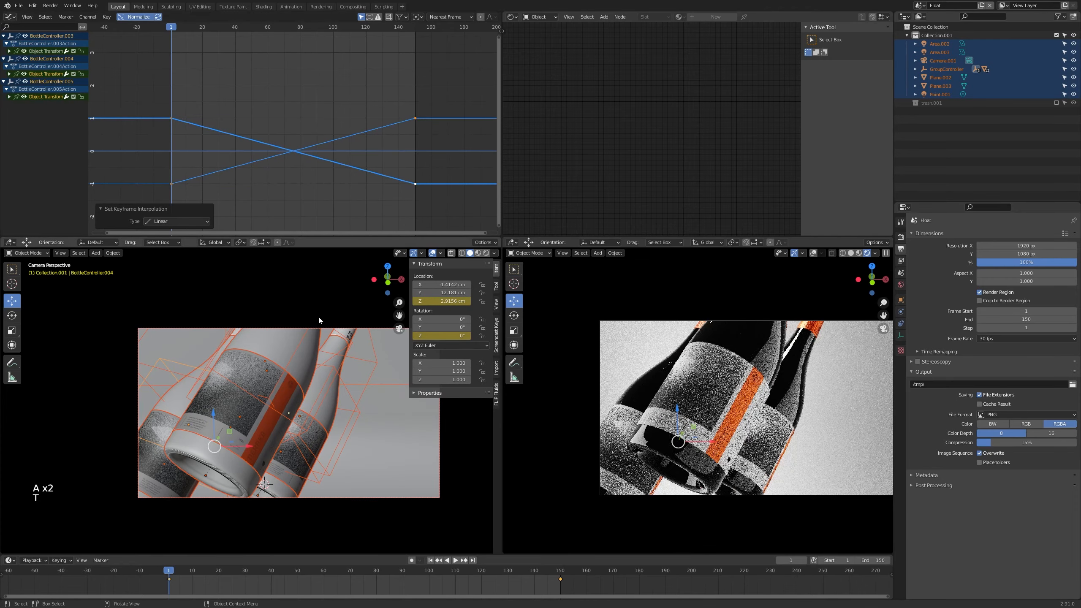
key(alt+a)
Play the animation from the start and examine the bottles' movement up close in the camera view
click(171, 581)
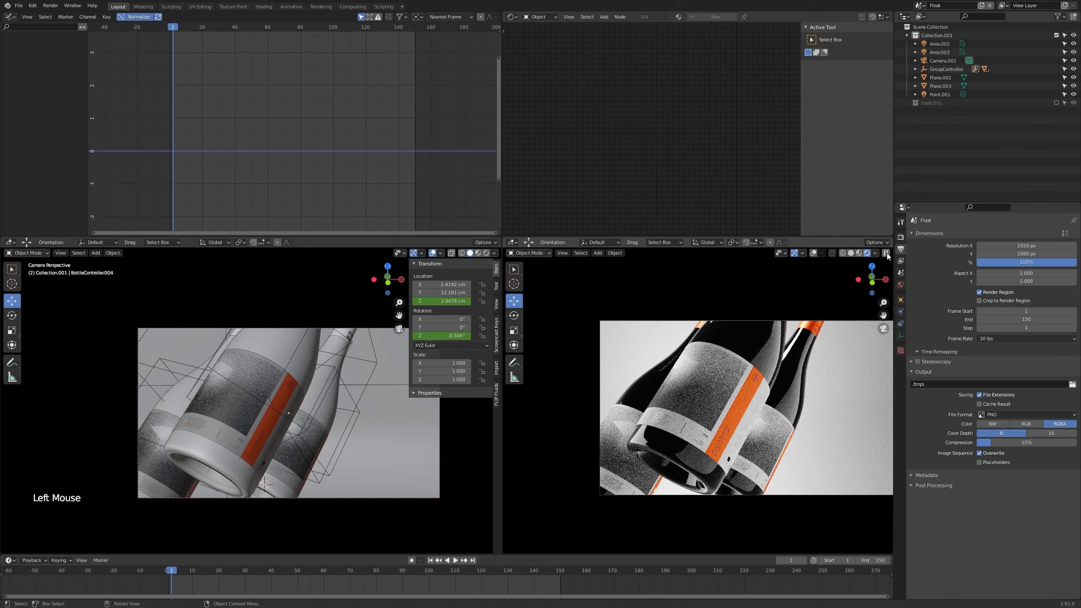
key(space)
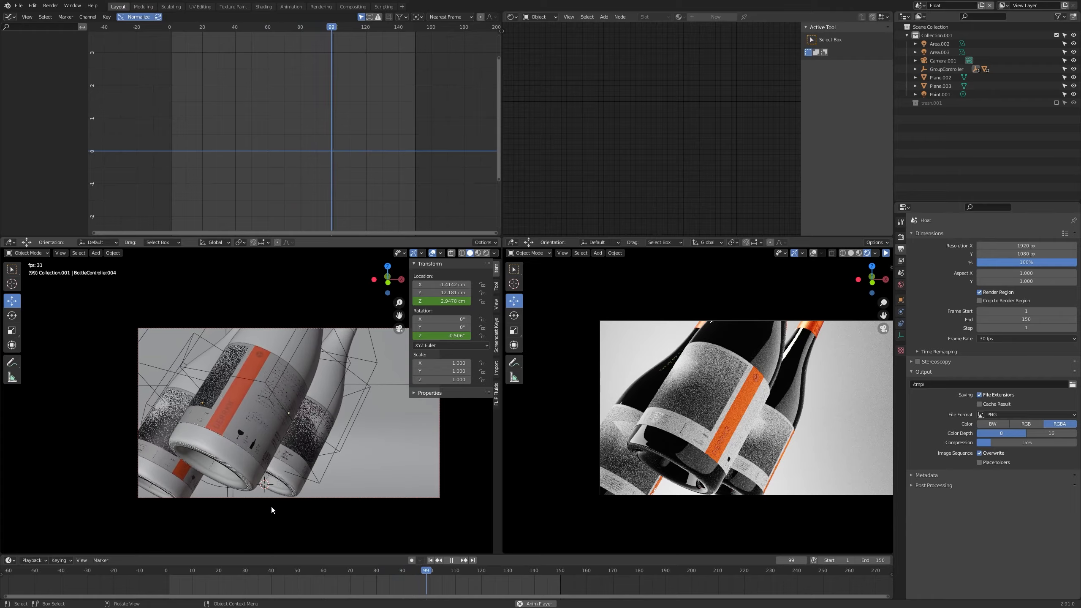
scroll(270, 506, up, 2)
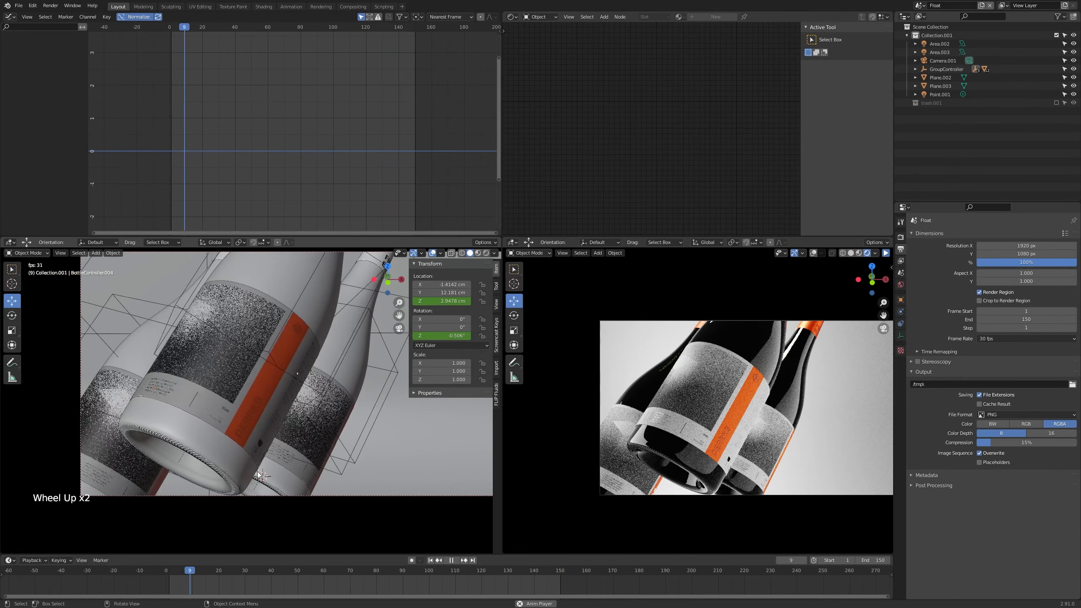
scroll(259, 475, up, 1)
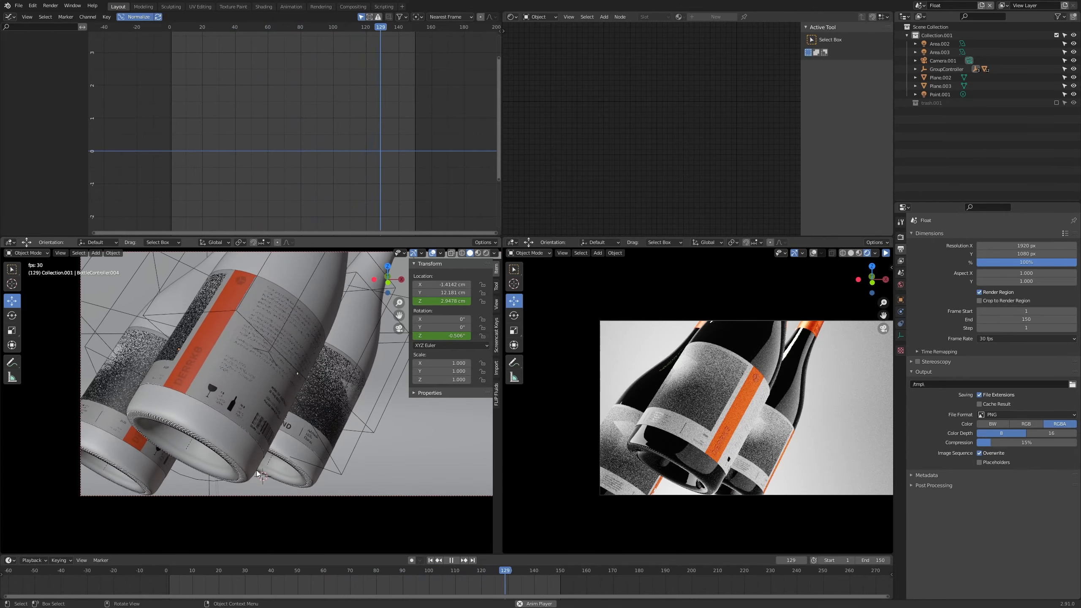
shift+middle_drag(244, 474, 288, 459)
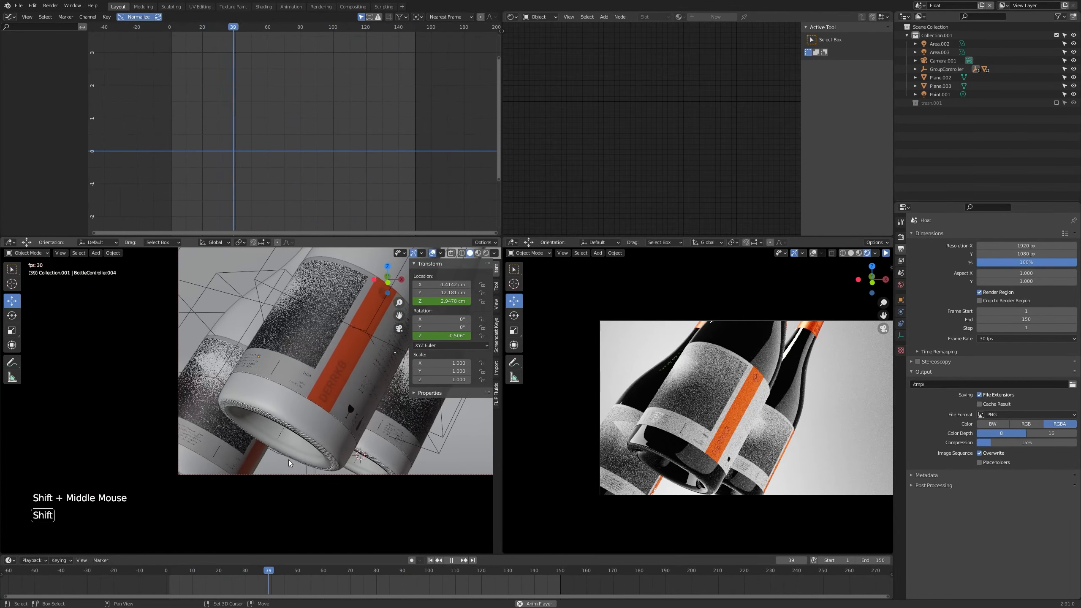
scroll(257, 462, down, 2)
key(space)
Select the left bottle's controller and scrub the animation to frame 143 to examine its motion
click(202, 421)
shift+middle_drag(251, 428, 228, 427)
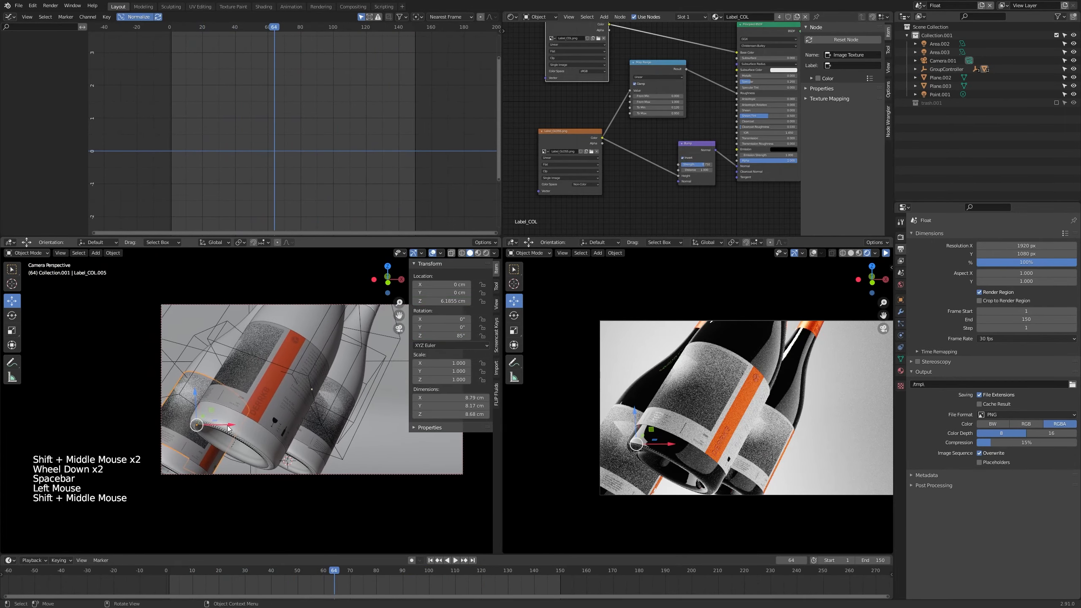
click(182, 398)
drag(174, 573, 541, 555)
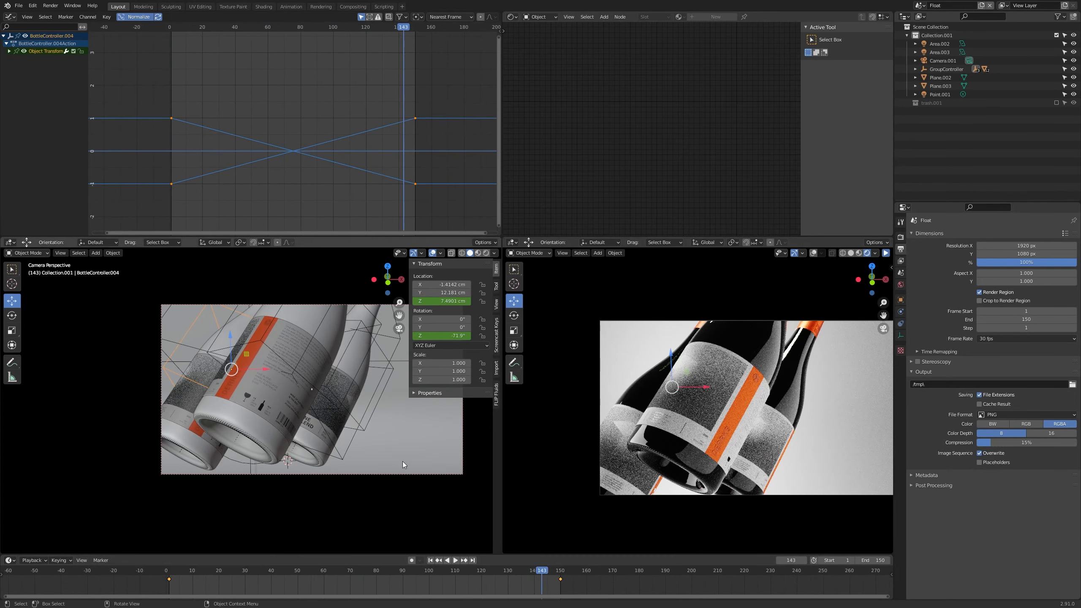
Rotate the right bottle's label about 20.7° around its local Z axis and check it while scrubbing to frame 70
click(315, 427)
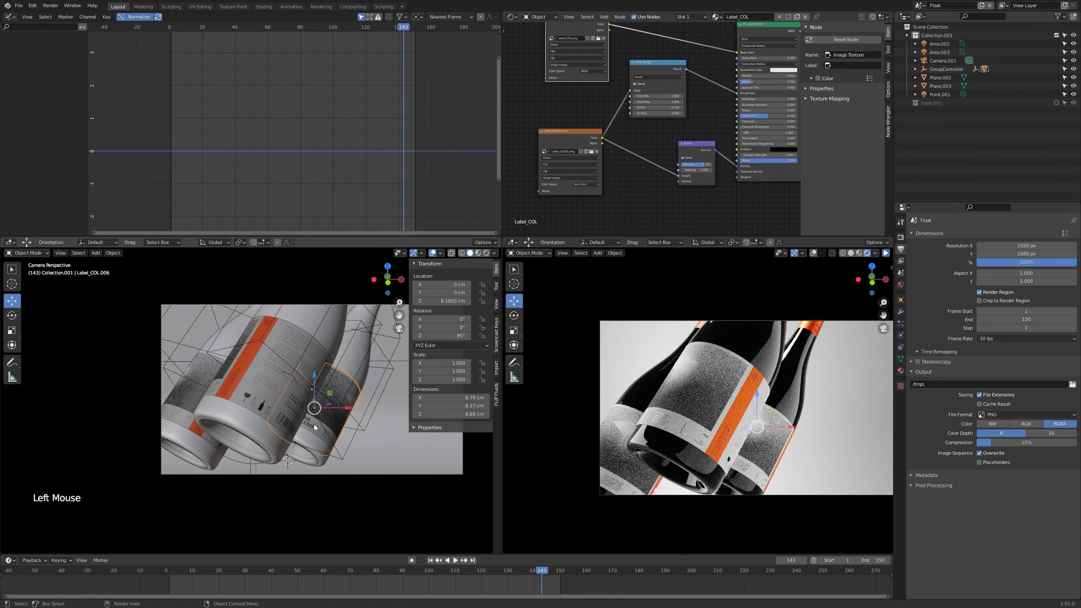
key(r)
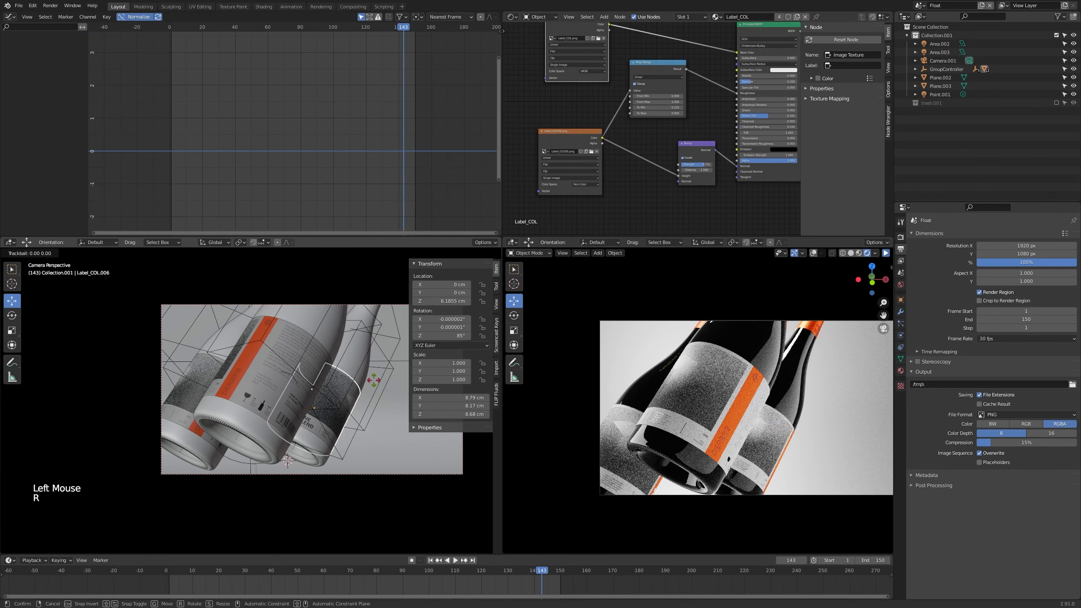
key(r)
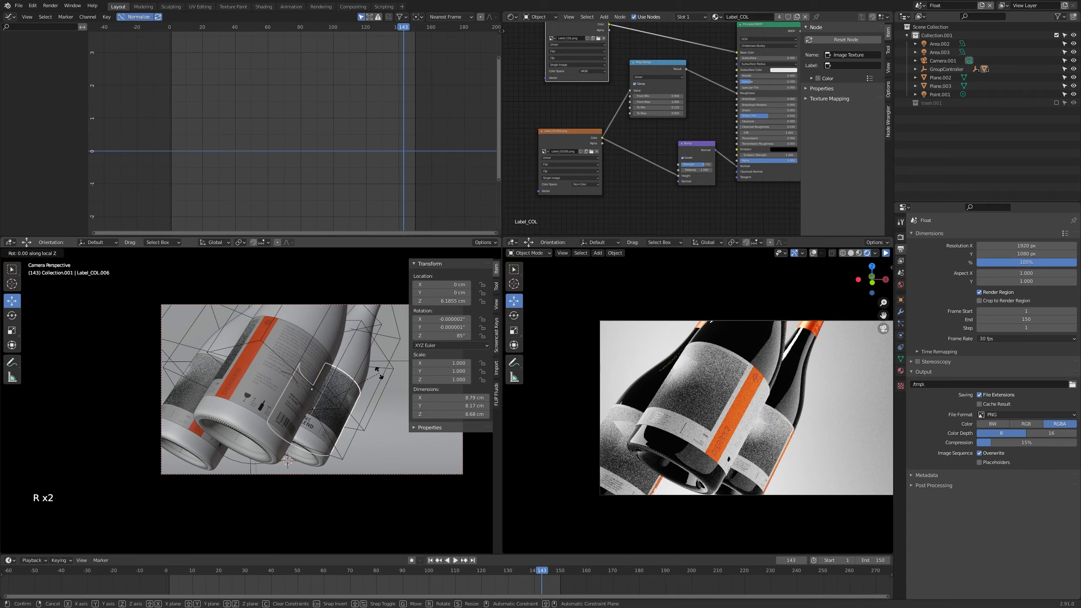
click(379, 399)
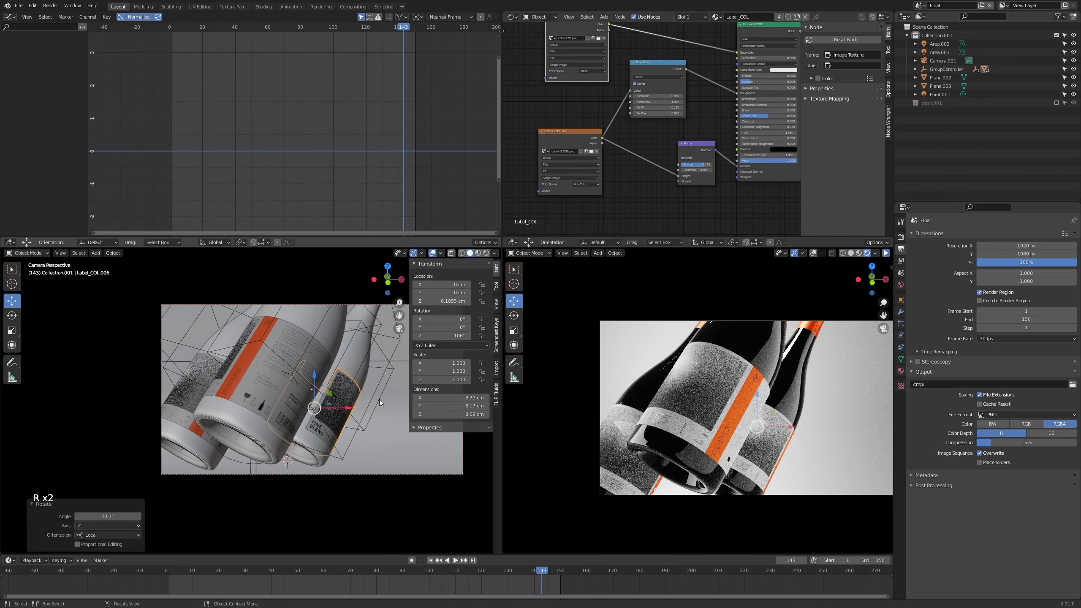
drag(542, 571, 242, 571)
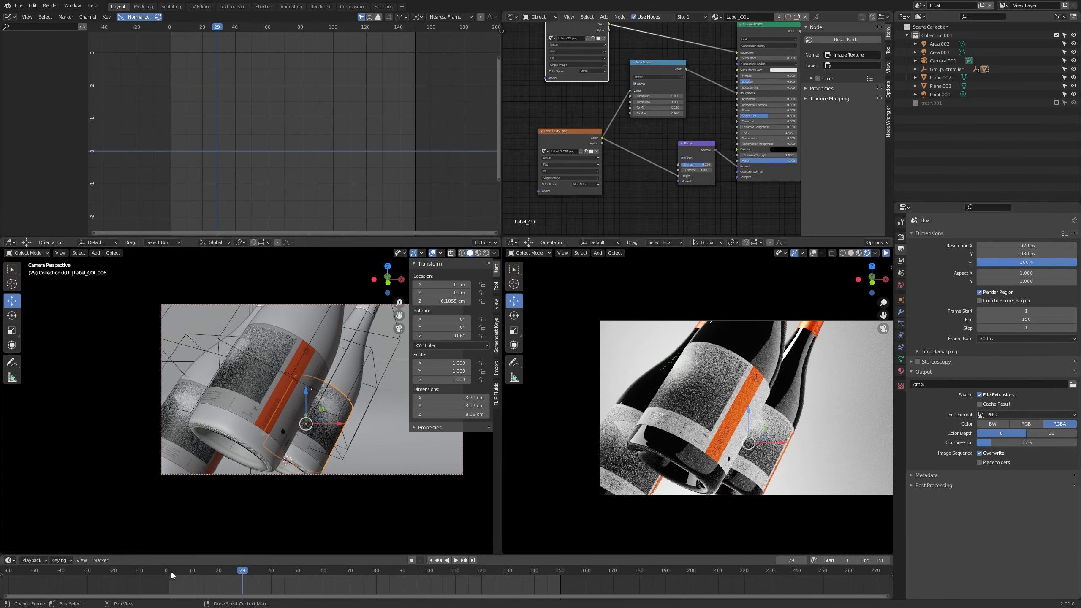
drag(170, 571, 349, 570)
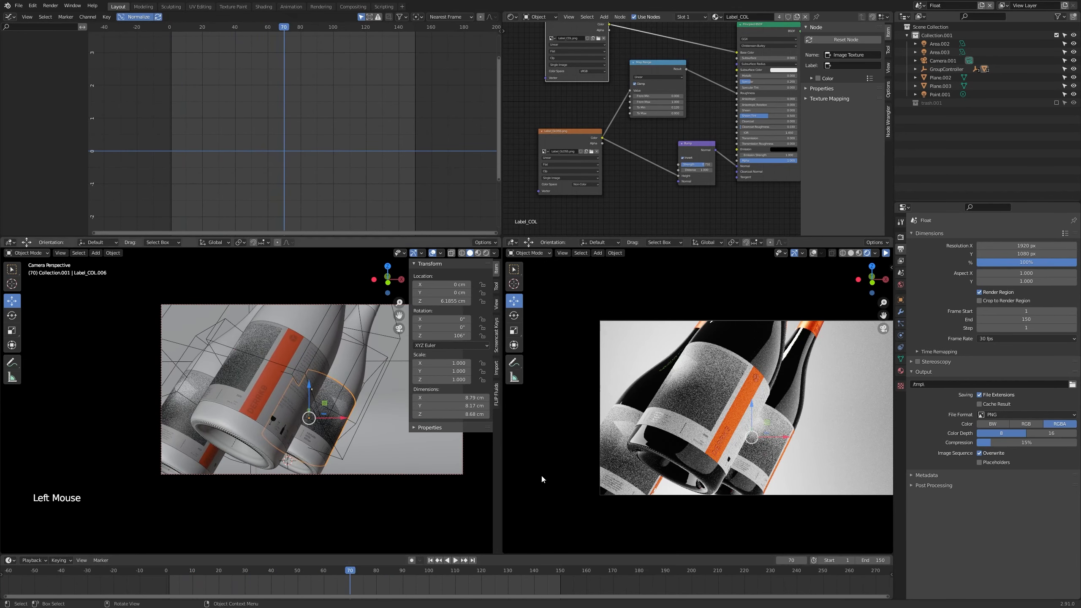
Resume the rendered preview and scrub to frame 139 to examine the bottles and their labels
click(893, 258)
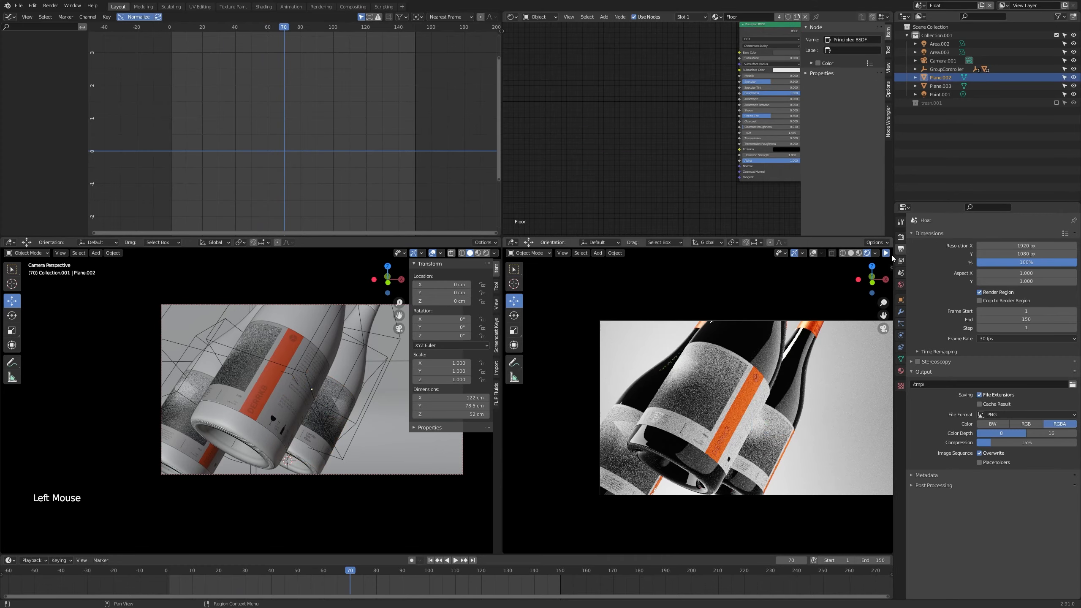
click(885, 253)
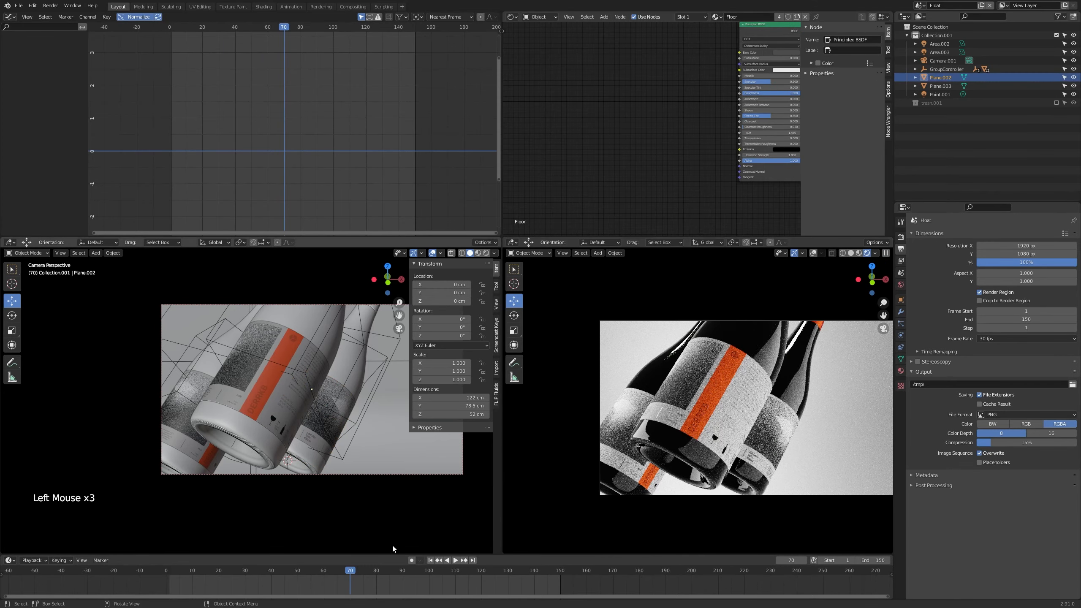
scroll(767, 392, up, 1)
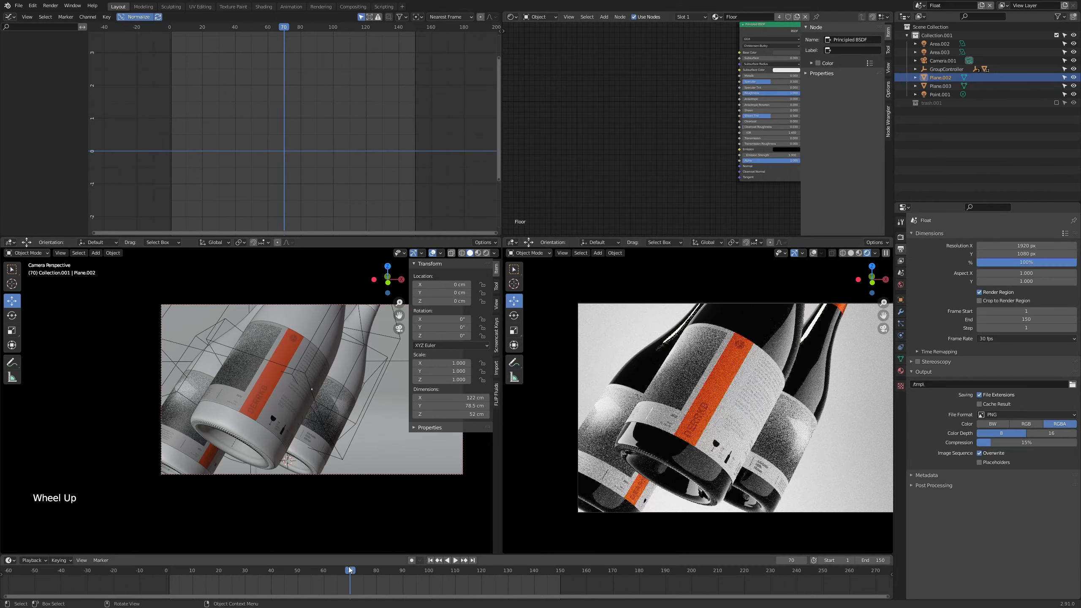
click(348, 576)
drag(349, 575, 532, 570)
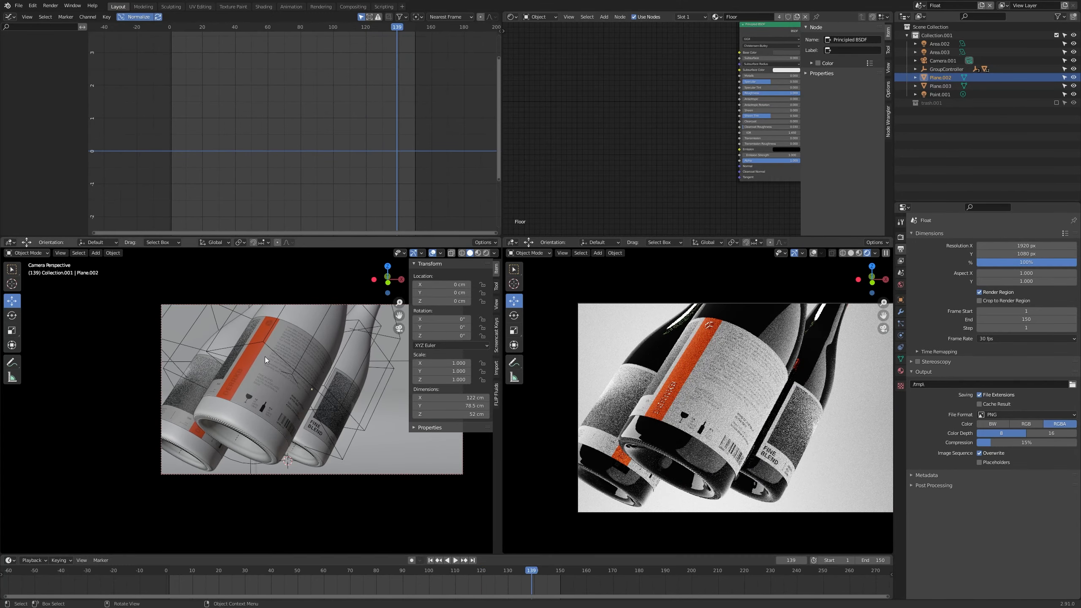
Select the area light above the bottles and change its shape to Disk
scroll(265, 356, down, 1)
middle_drag(255, 370, 262, 386)
scroll(259, 375, down, 5)
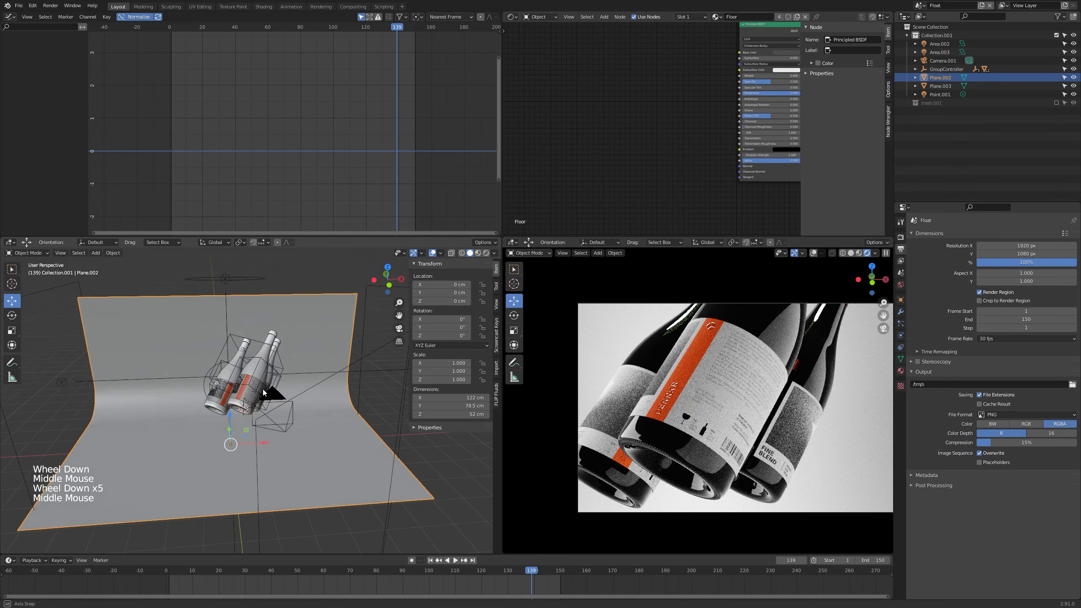
scroll(262, 386, down, 2)
click(237, 319)
middle_drag(237, 320, 219, 292)
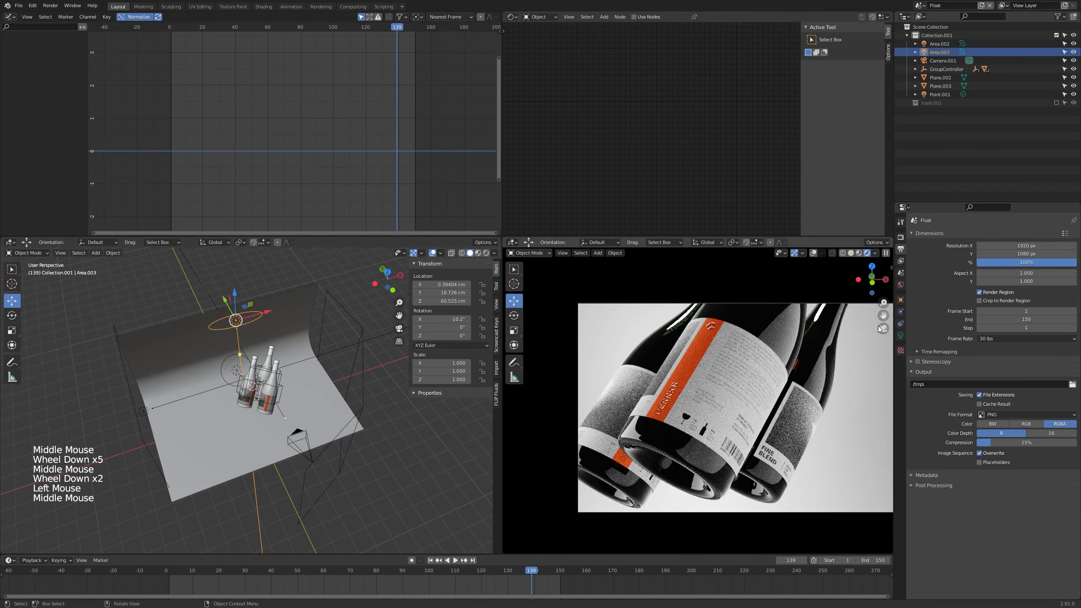
click(902, 336)
click(1014, 304)
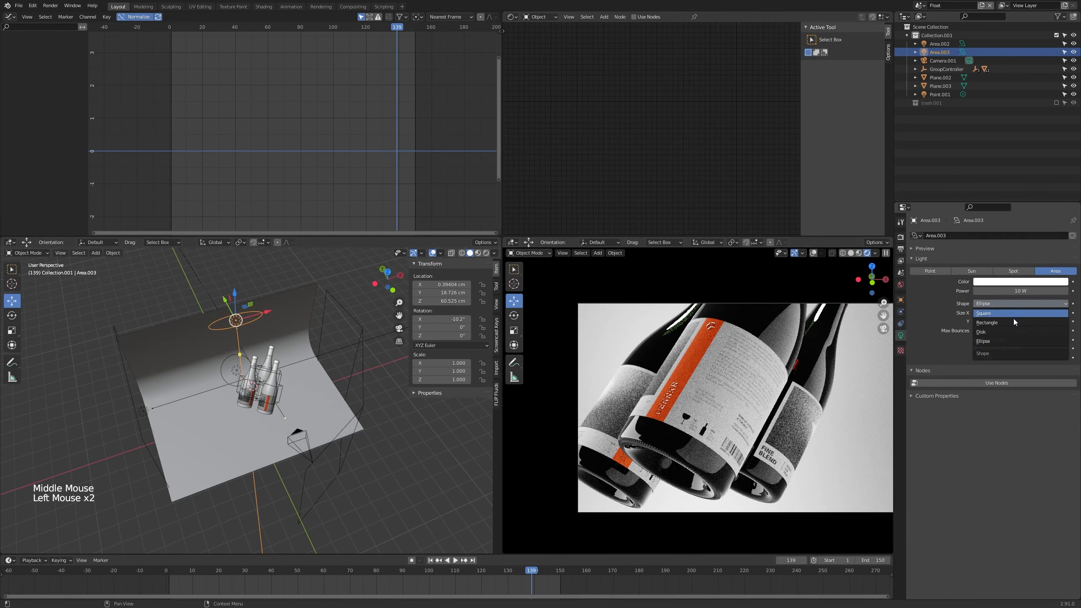
click(1012, 336)
Move the overhead area light horizontally about -3.5 cm in X and -19.9 cm in Y, and set its shape to Square
key(g)
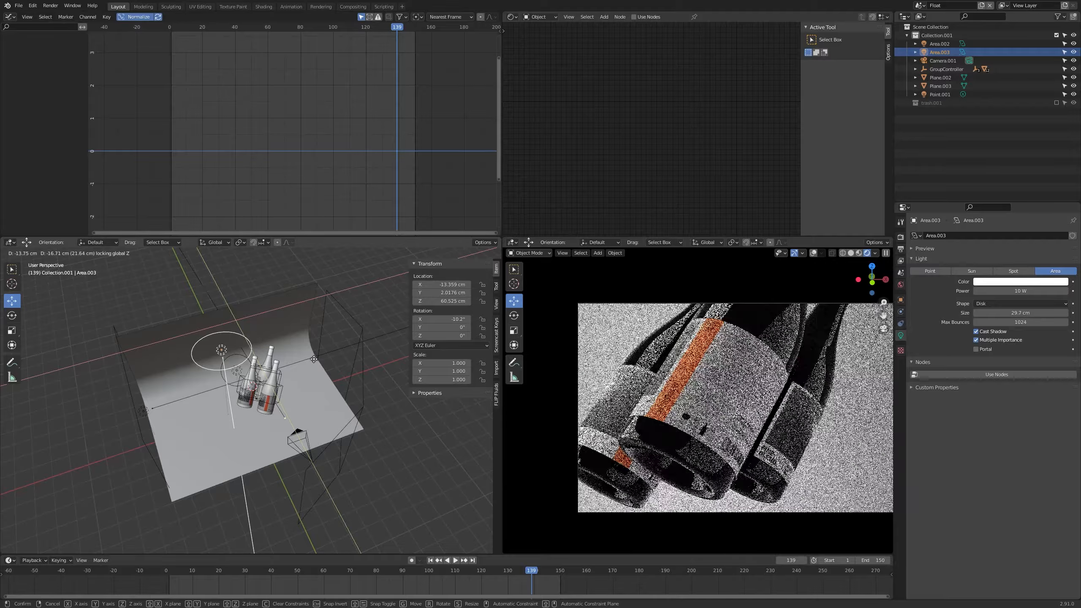
click(336, 359)
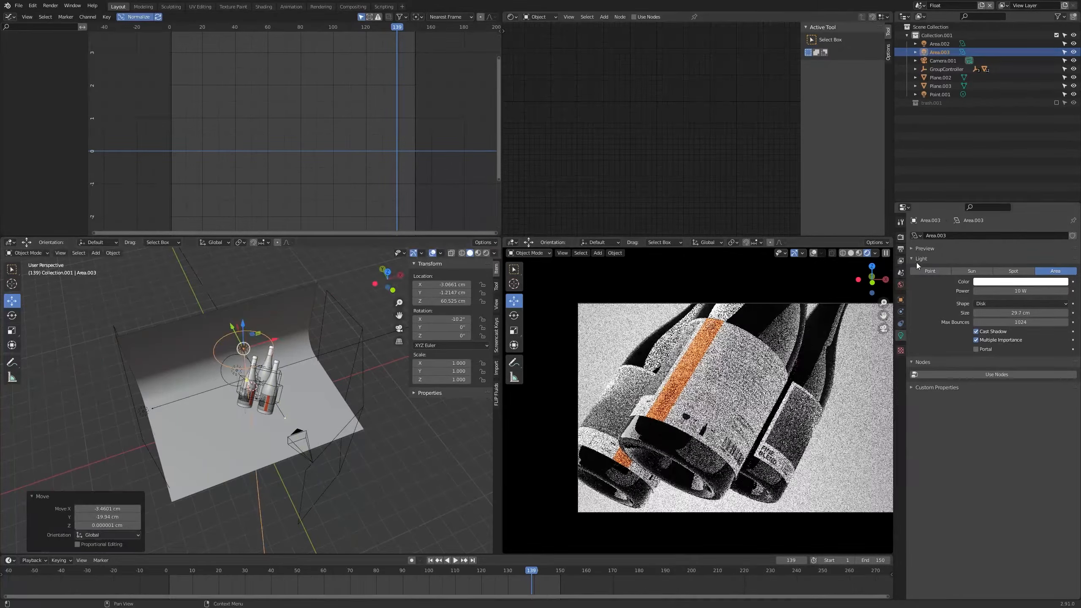
click(981, 304)
click(1001, 315)
Save the project as record_animation_3_shot2.blend
middle_drag(365, 315, 380, 310)
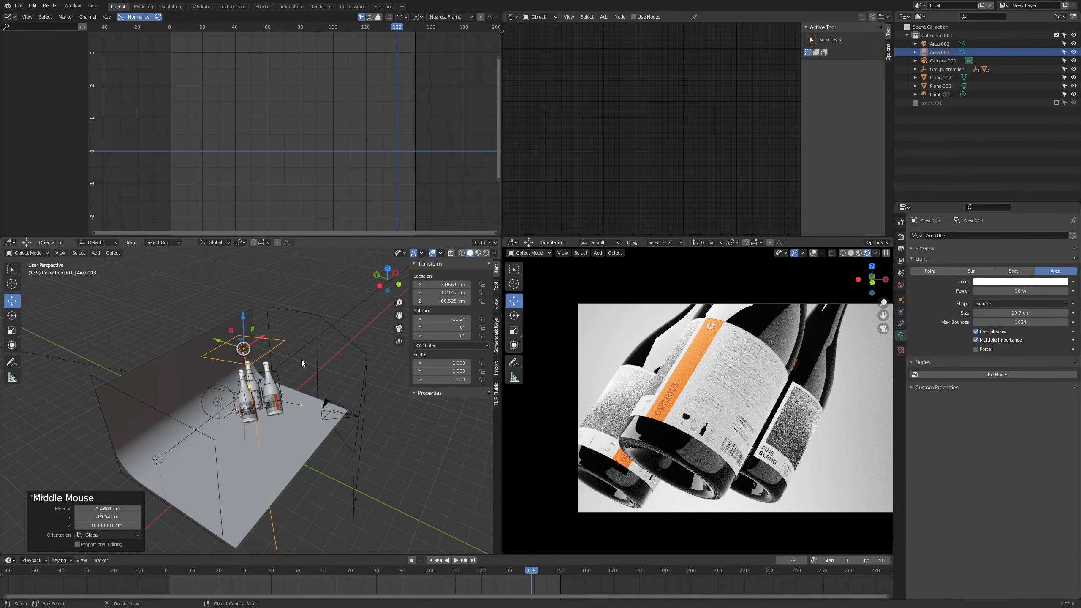
middle_drag(314, 348, 332, 285)
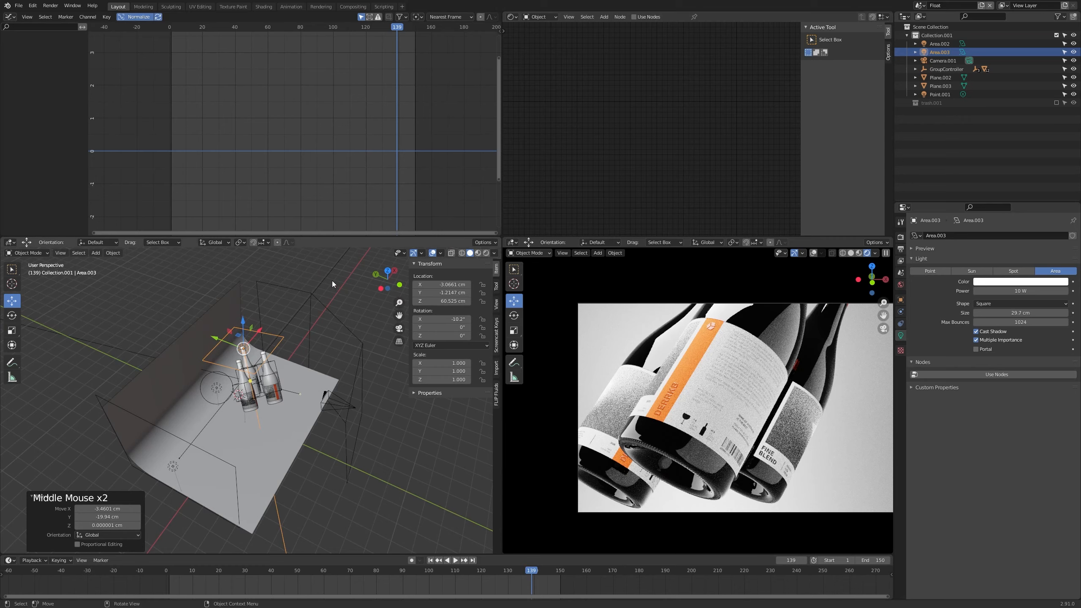
key(ctrl+shift+s)
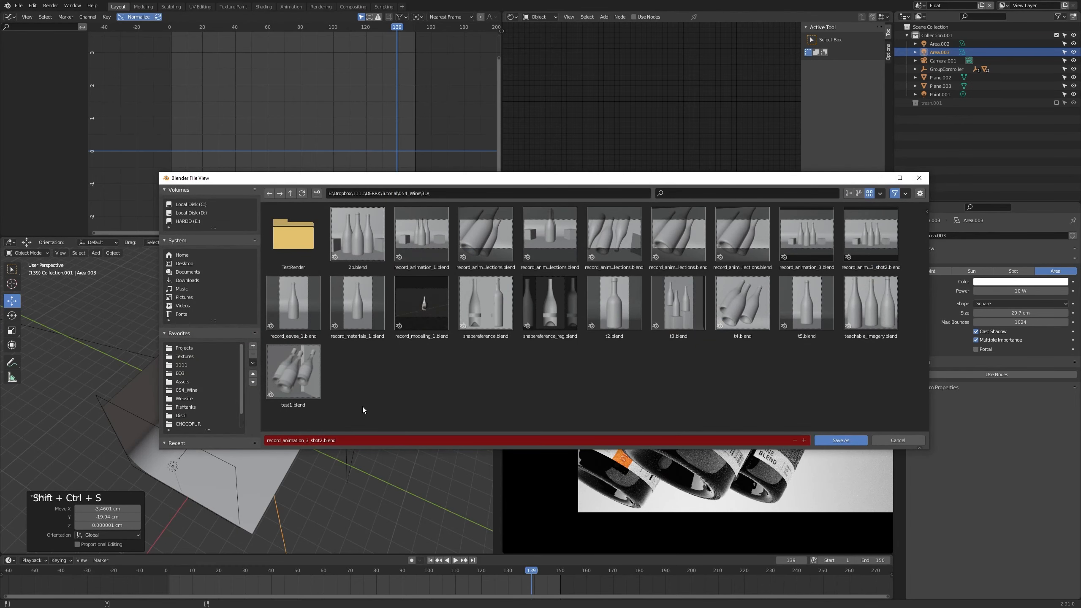
click(840, 440)
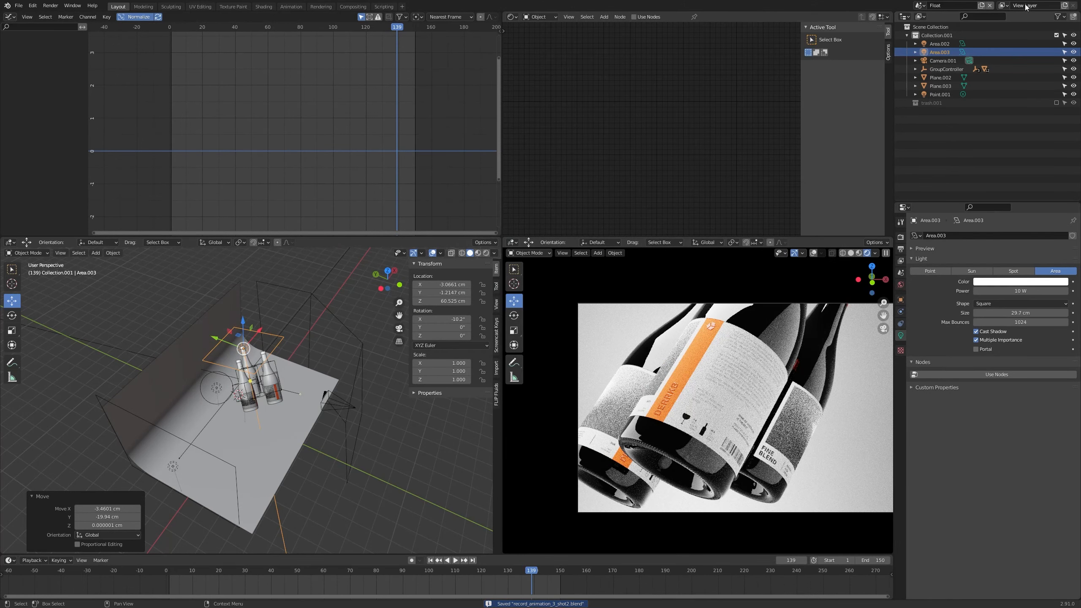
Switch to the Flipout scene to examine its overhead area light, and return to the Float scene
click(920, 6)
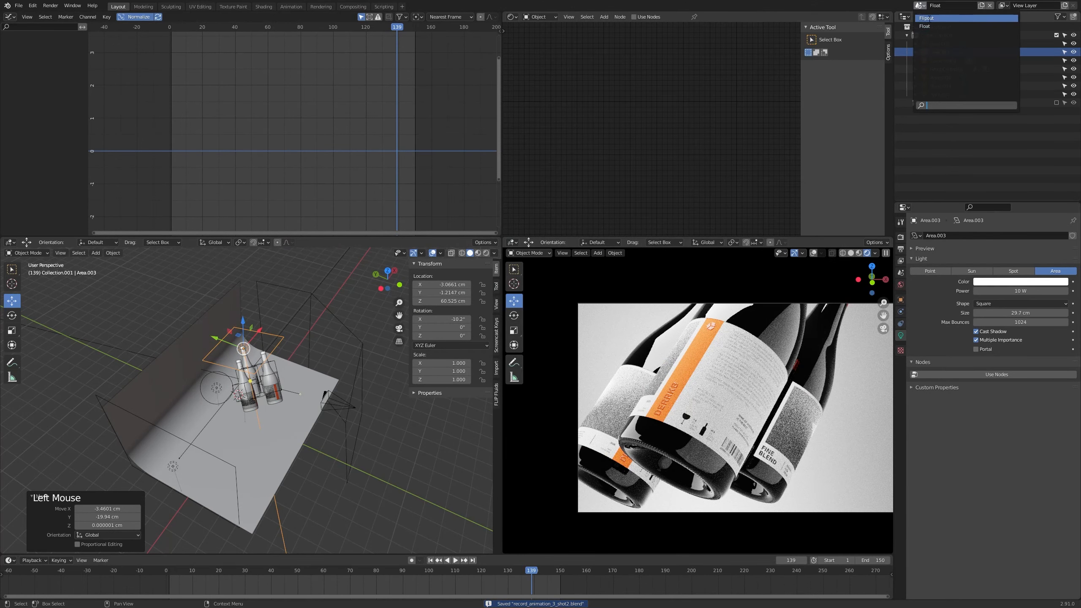
click(928, 18)
click(230, 361)
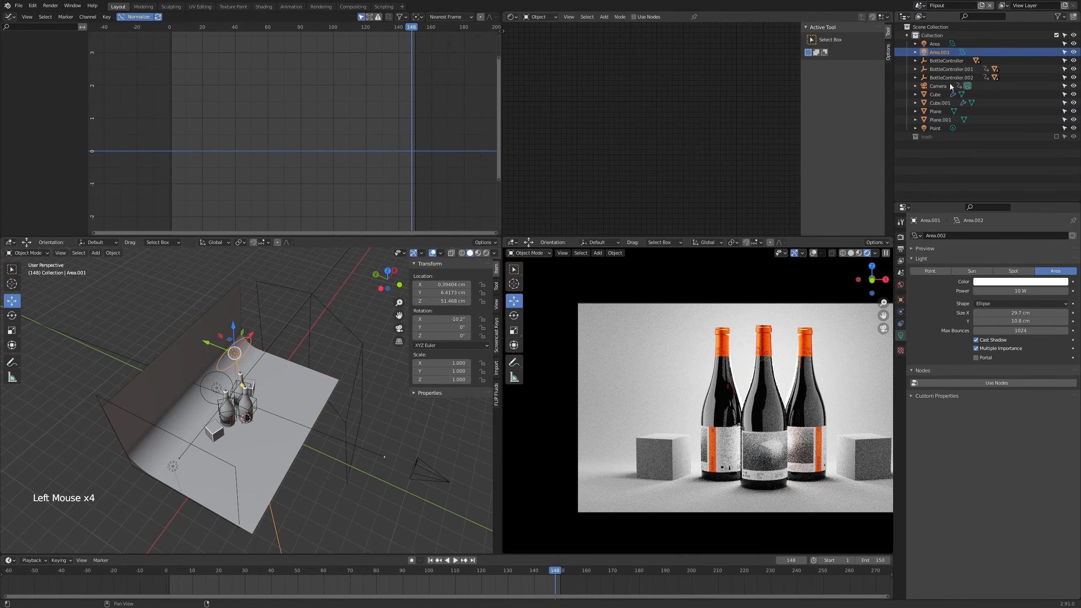
click(920, 6)
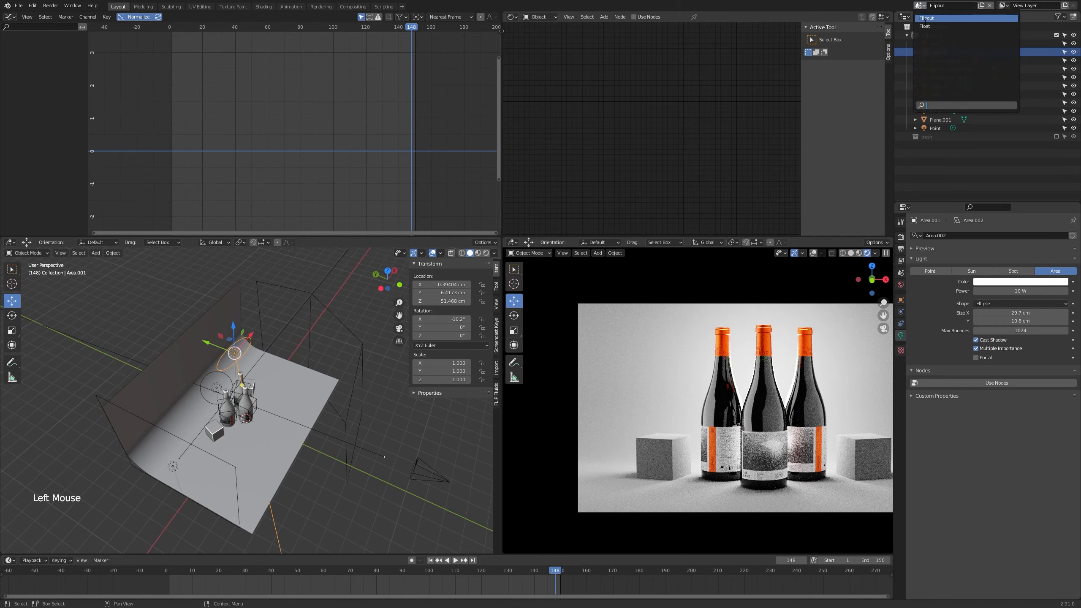
click(925, 27)
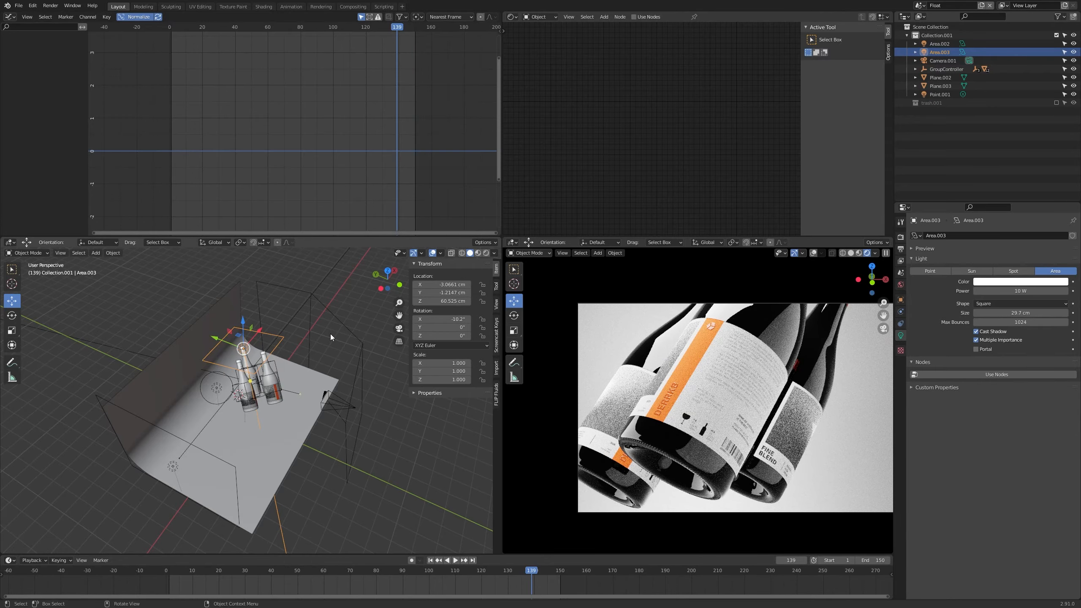
Move the overhead area light horizontally about -7.2 cm in X and -4.5 cm in Y, and check the bottles' reflections up close
key(g)
key(shift+z)
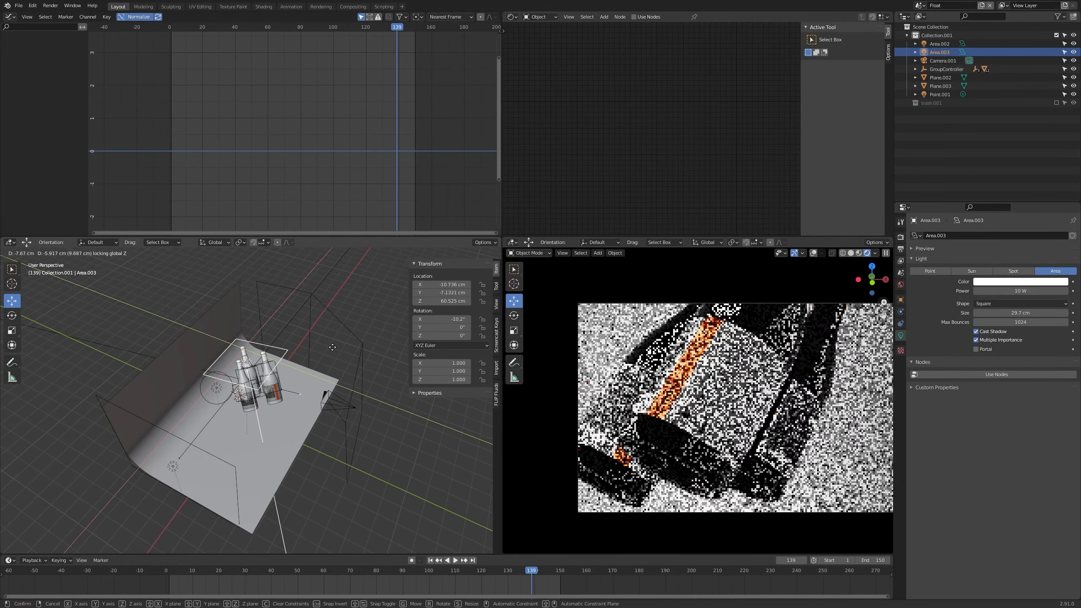
click(332, 348)
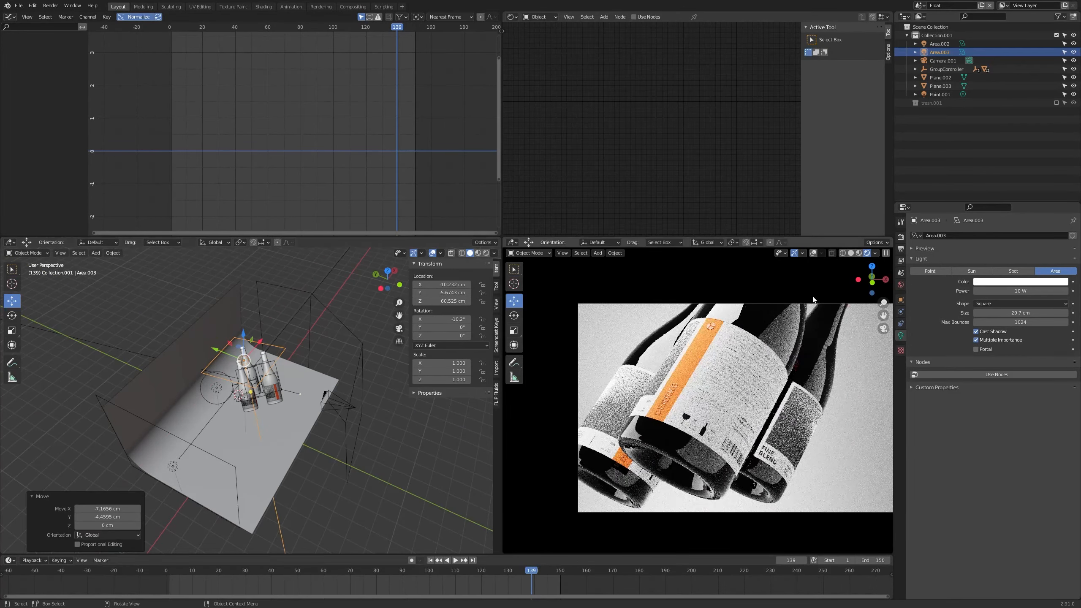
scroll(731, 320, up, 3)
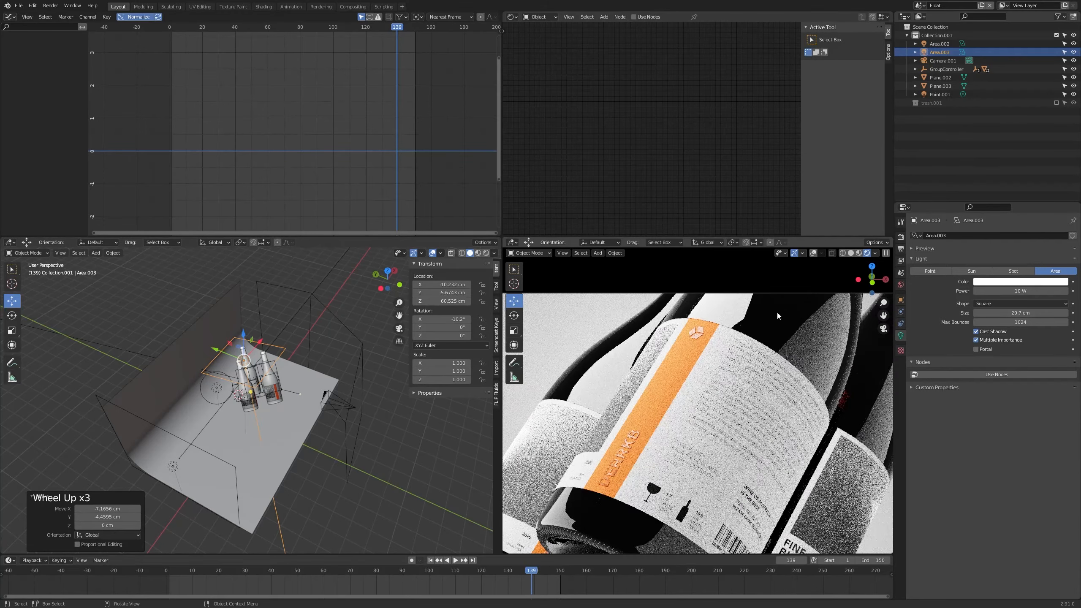
scroll(752, 333, down, 2)
Move the overhead area light about 22.7 cm along the global X axis
middle_drag(349, 368, 279, 361)
key(g)
key(x)
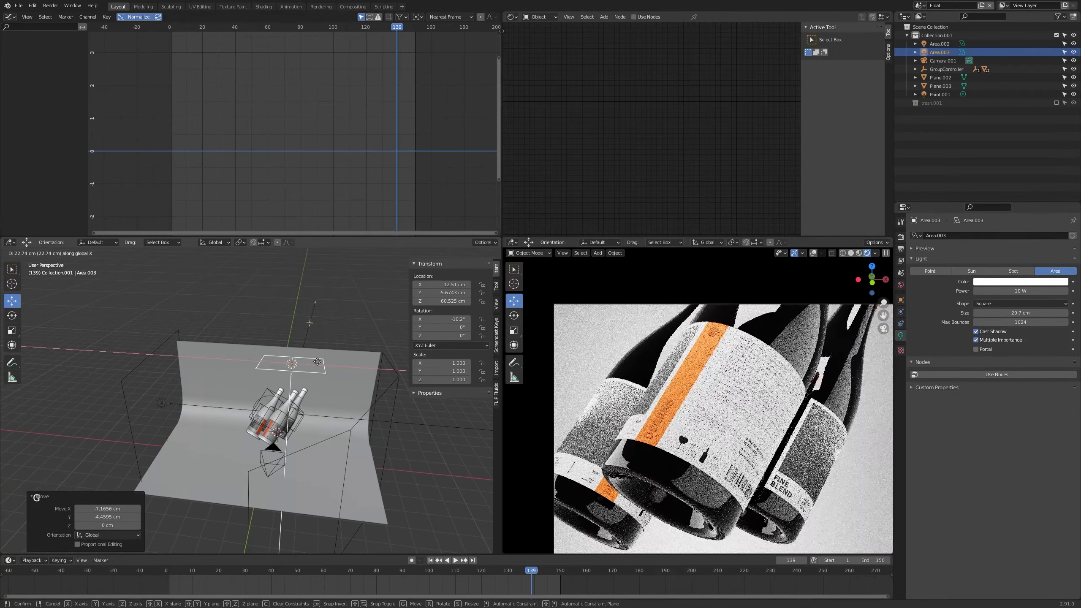
click(317, 361)
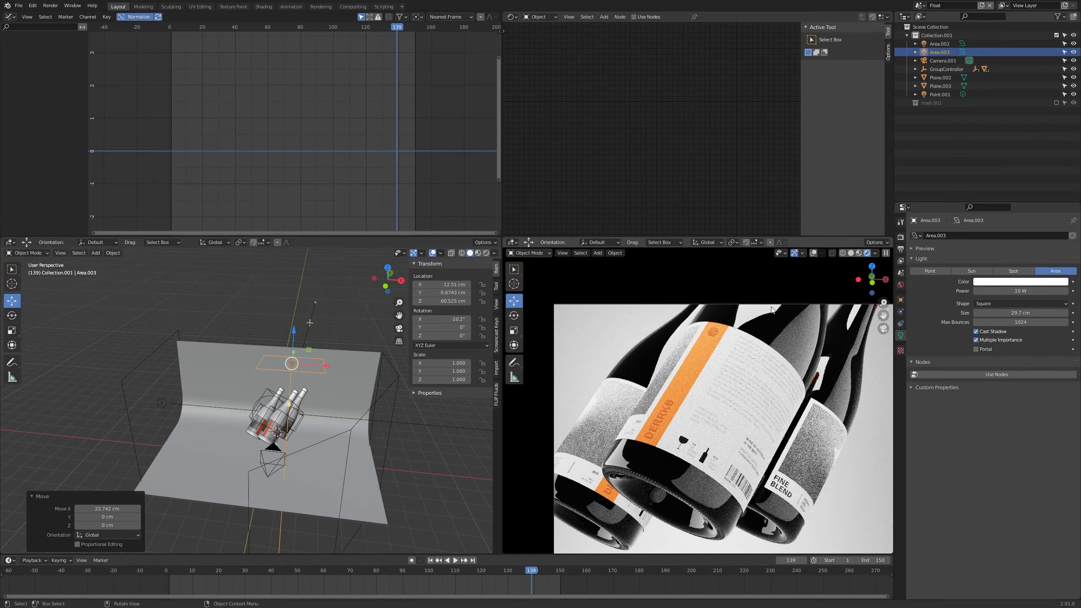
Move the overhead area light horizontally about -12.1 cm in X and 4.5 cm in Y
scroll(269, 433, up, 4)
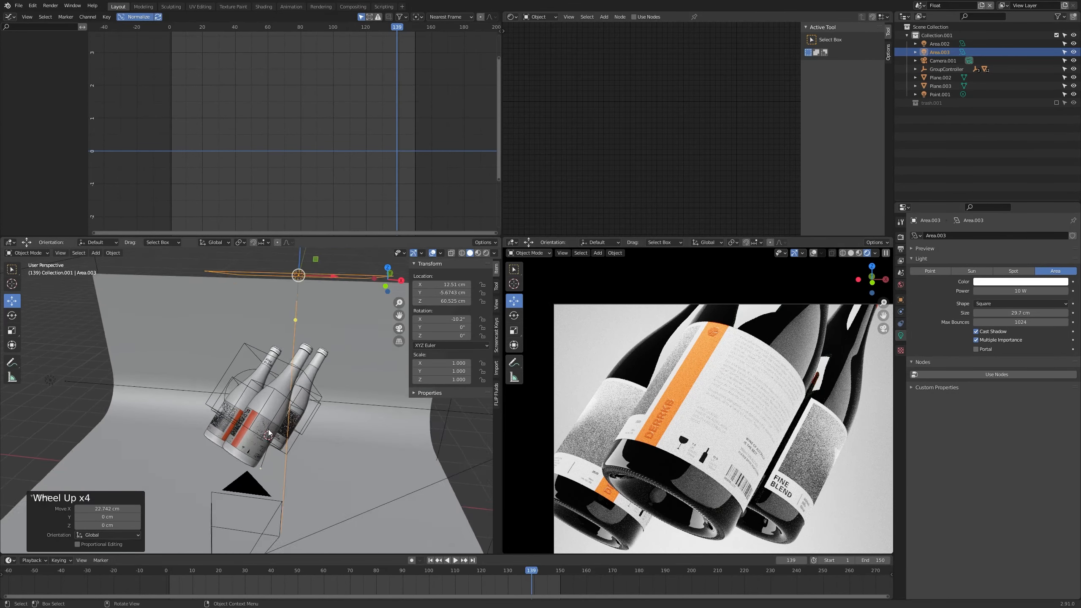
scroll(268, 430, up, 1)
middle_drag(249, 446, 259, 417)
middle_drag(258, 417, 402, 429)
middle_drag(323, 395, 480, 430)
scroll(325, 418, down, 2)
shift+scroll(473, 431, down, 1)
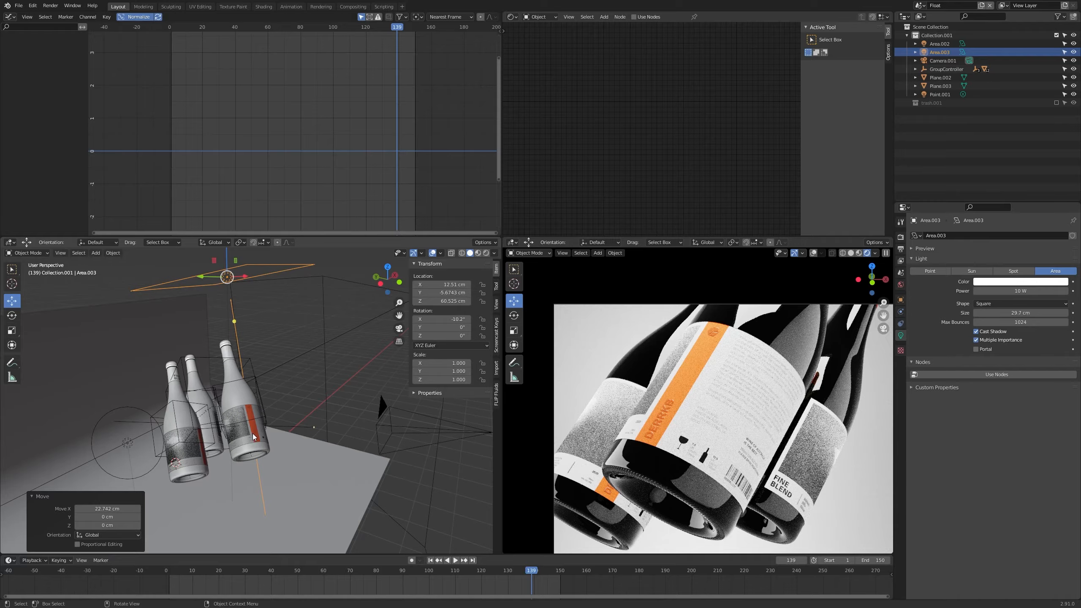
middle_drag(231, 392, 301, 316)
key(g)
key(shift+z)
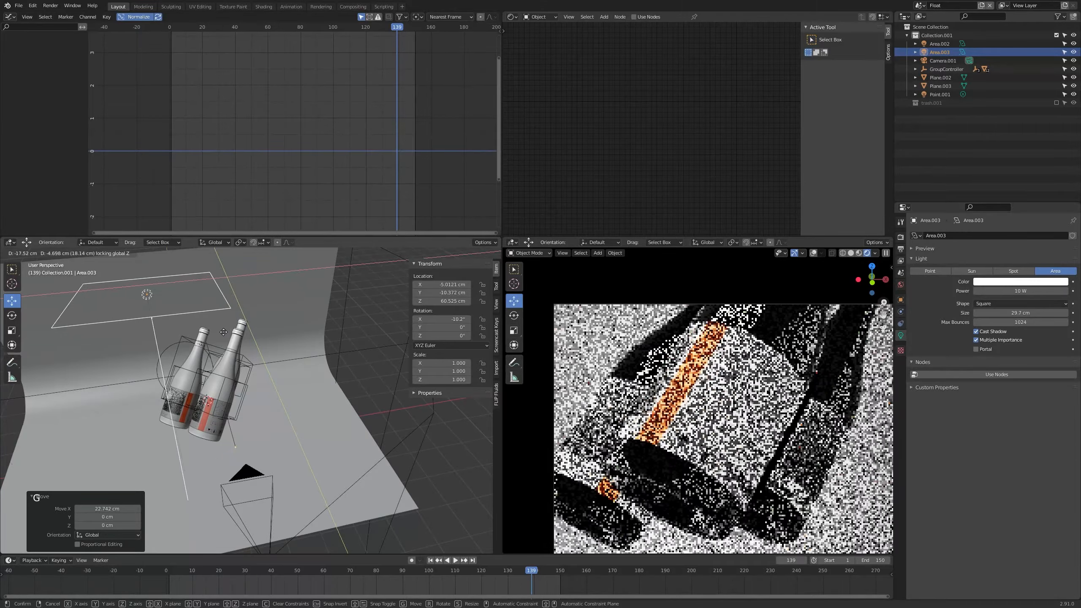
click(264, 309)
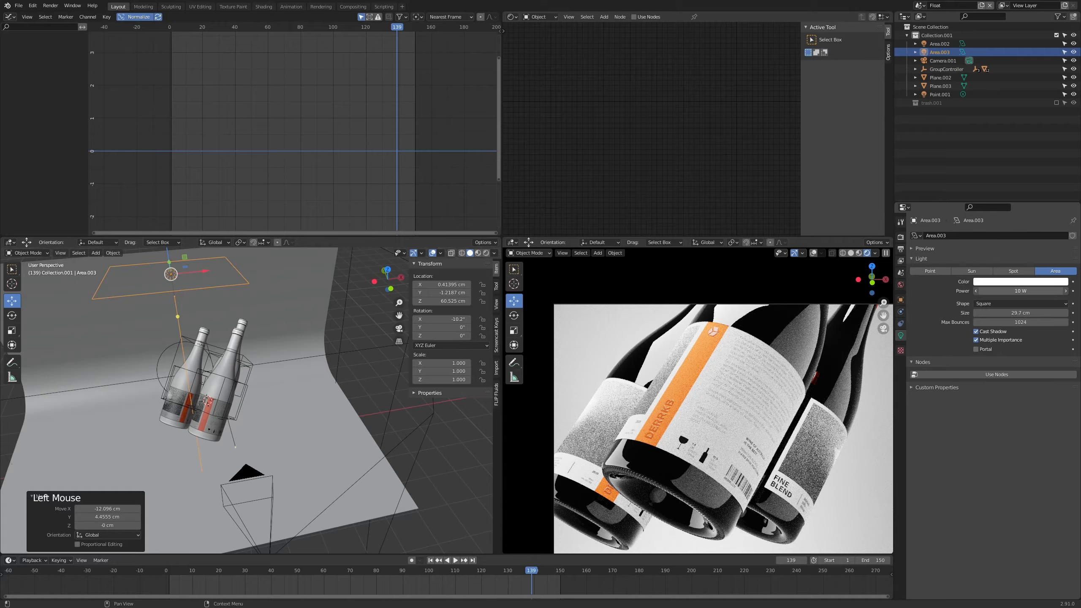
Set the overhead area light's power to 2.91 W and move it horizontally about -16 cm in X and -22.3 cm in Y
shift+drag(1021, 292, 998, 291)
middle_drag(314, 357, 238, 362)
key(g)
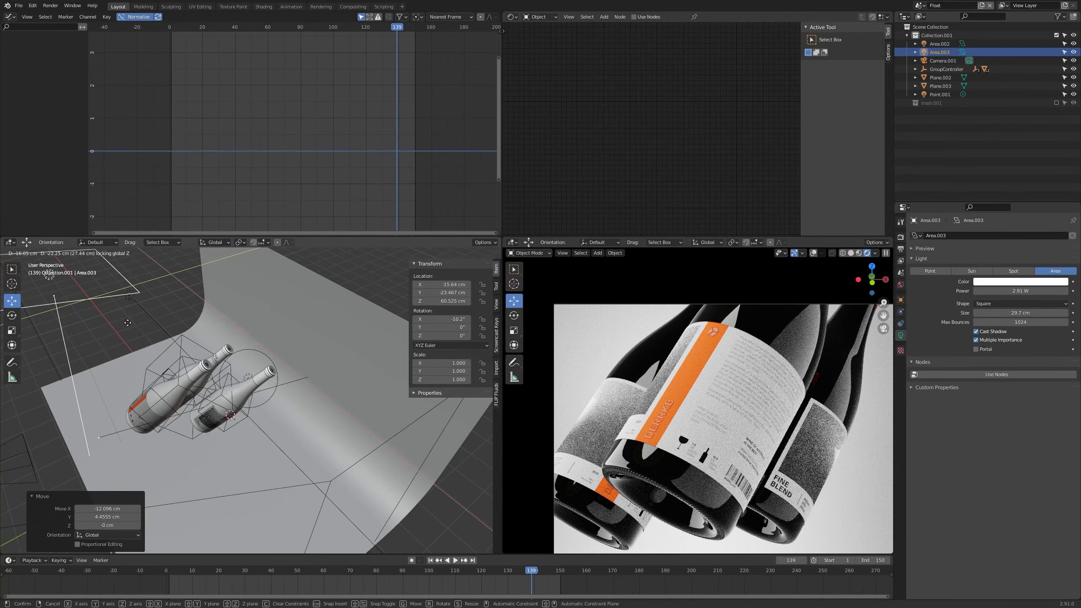
click(127, 323)
Clear the overhead area light's rotation
scroll(127, 323, down, 1)
middle_drag(128, 322, 221, 362)
scroll(221, 362, down, 2)
middle_drag(221, 362, 266, 386)
scroll(266, 385, down, 1)
shift+middle_drag(266, 385, 241, 382)
middle_drag(241, 381, 289, 378)
scroll(232, 334, up, 1)
middle_drag(232, 335, 348, 327)
key(alt+r)
Raise the overhead area light about 16.8 cm along the global Z axis
key(g)
key(z)
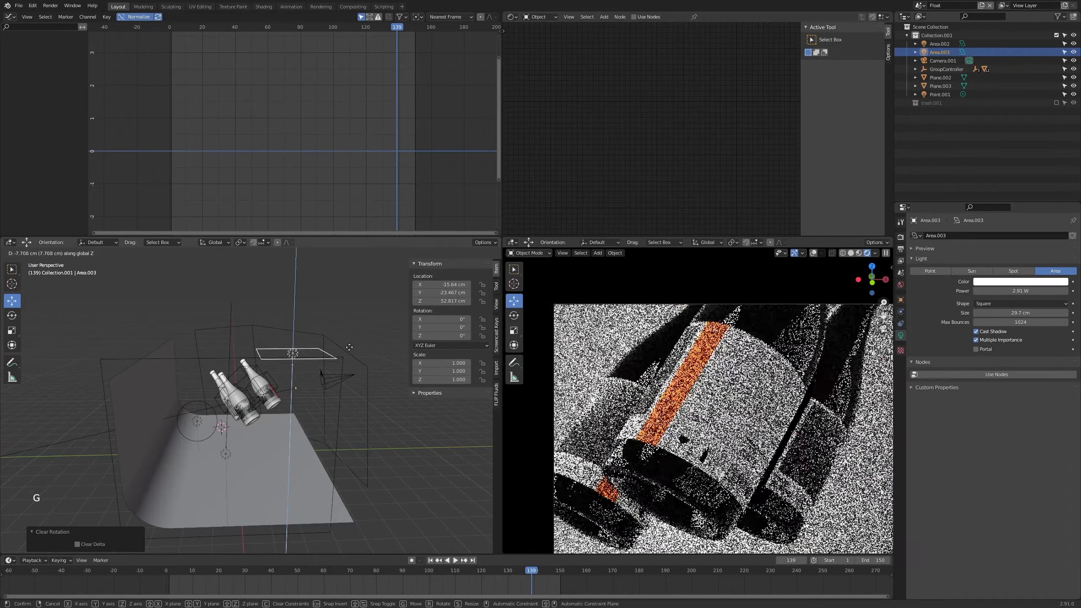
right_click(350, 348)
shift+middle_drag(342, 351, 318, 354)
key(g)
key(z)
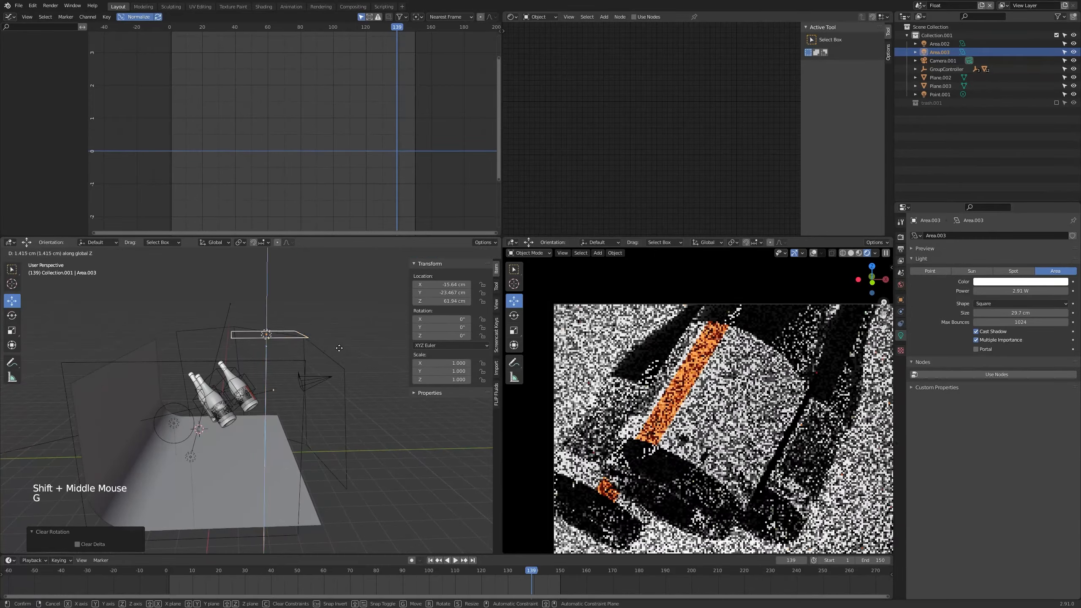
click(340, 316)
Move the overhead area light horizontally about -20 cm in X and 5.2 cm in Y, and set its power to 11.35 W
middle_drag(340, 316, 306, 325)
key(g)
key(shift+z)
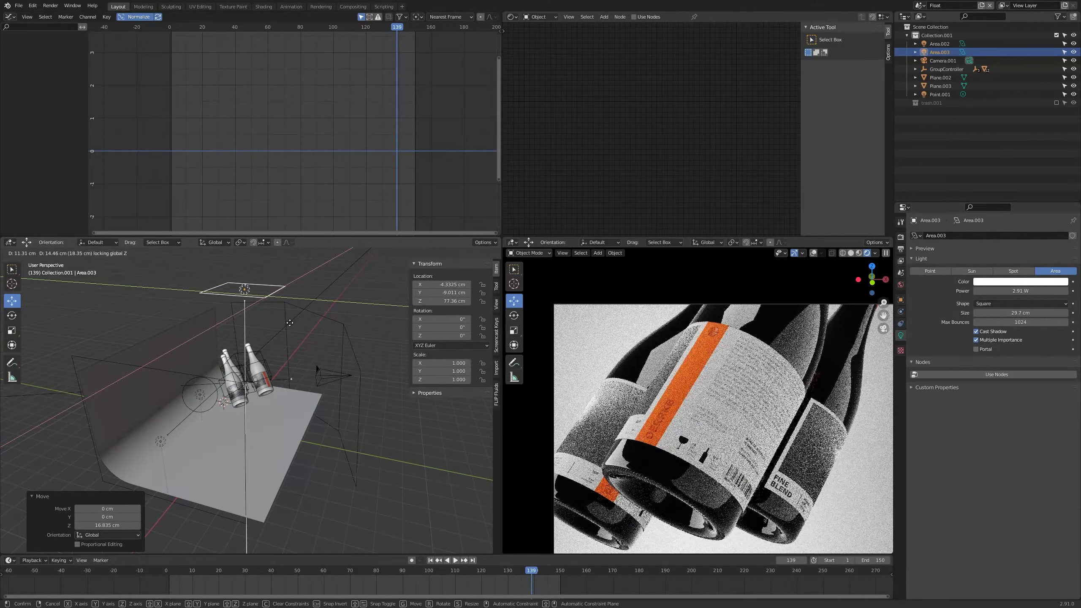
click(281, 339)
drag(1020, 291, 1053, 291)
Examine the front bottle's label up close in the rendered view while scrubbing to frame 143
scroll(688, 396, up, 2)
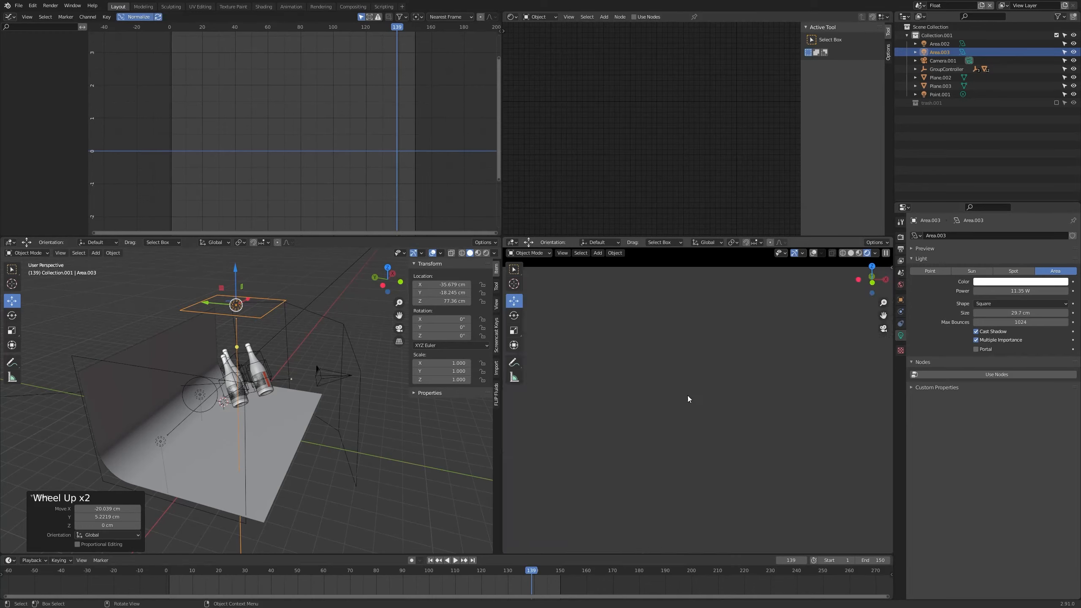
scroll(688, 398, up, 1)
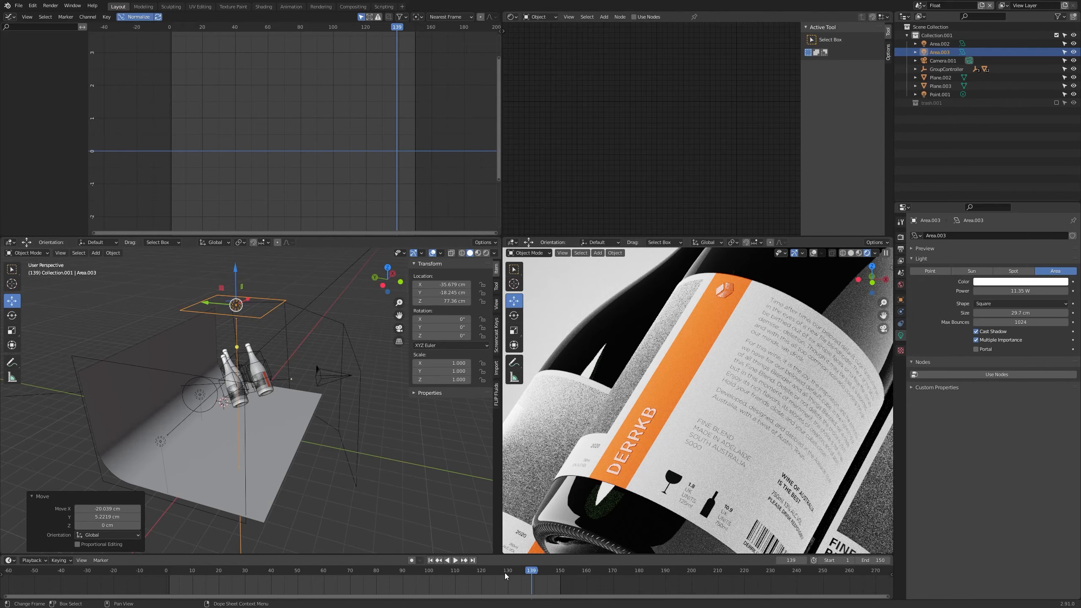
drag(470, 576, 541, 569)
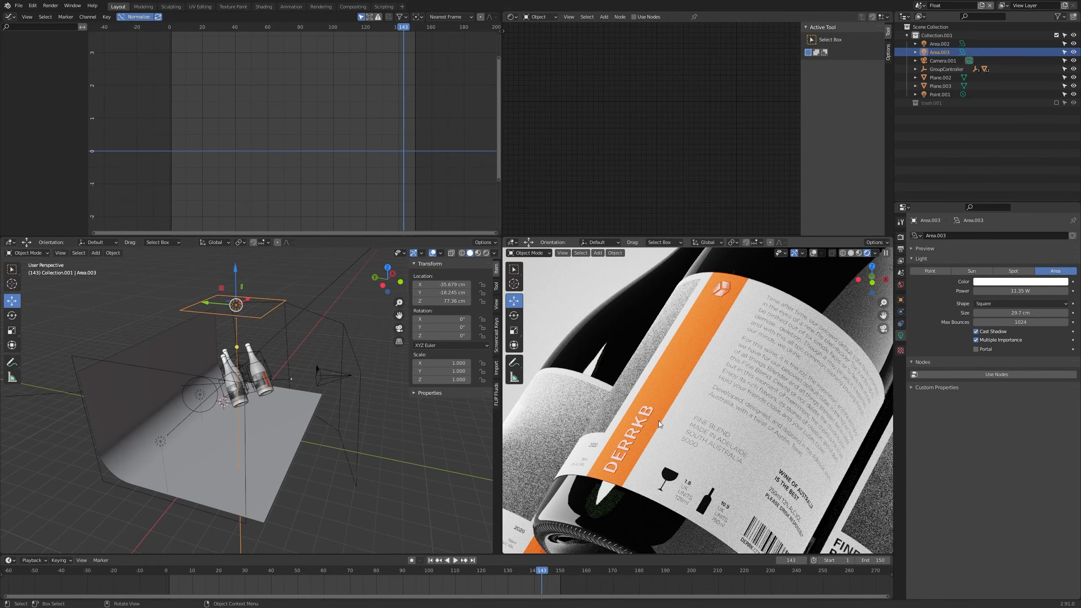
Select the front bottle's label and set its material's Bump strength to 0.5
scroll(657, 420, up, 4)
click(652, 429)
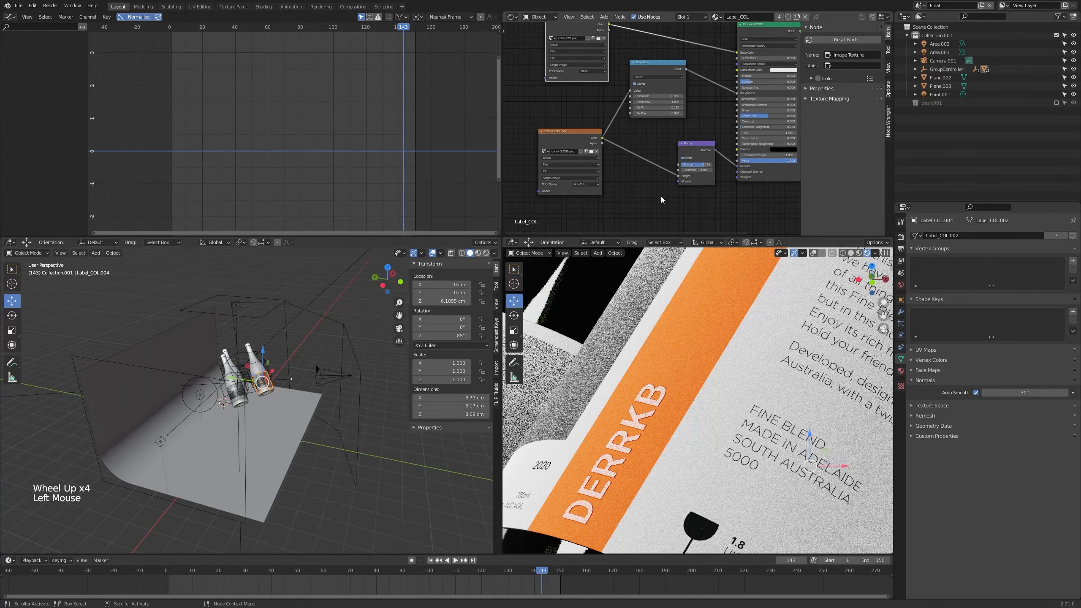
scroll(661, 196, up, 7)
middle_drag(661, 196, 685, 187)
scroll(716, 176, up, 4)
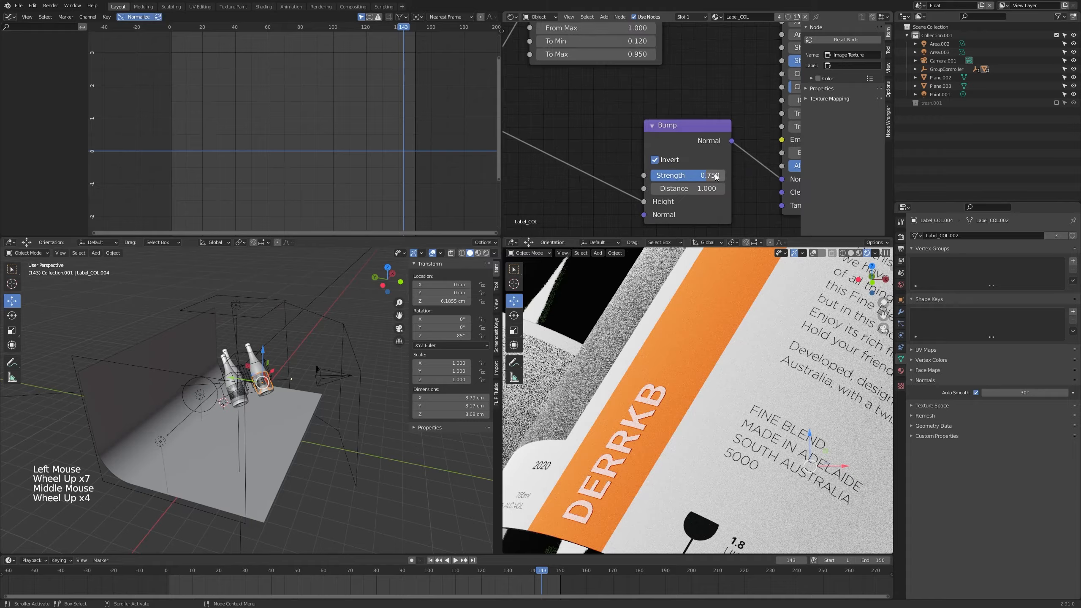
ctrl+shift+drag(710, 175, 683, 174)
Select the point light behind the bottles, raise it about 10.9 cm, and move it about 5.4 cm along Y
scroll(694, 389, down, 8)
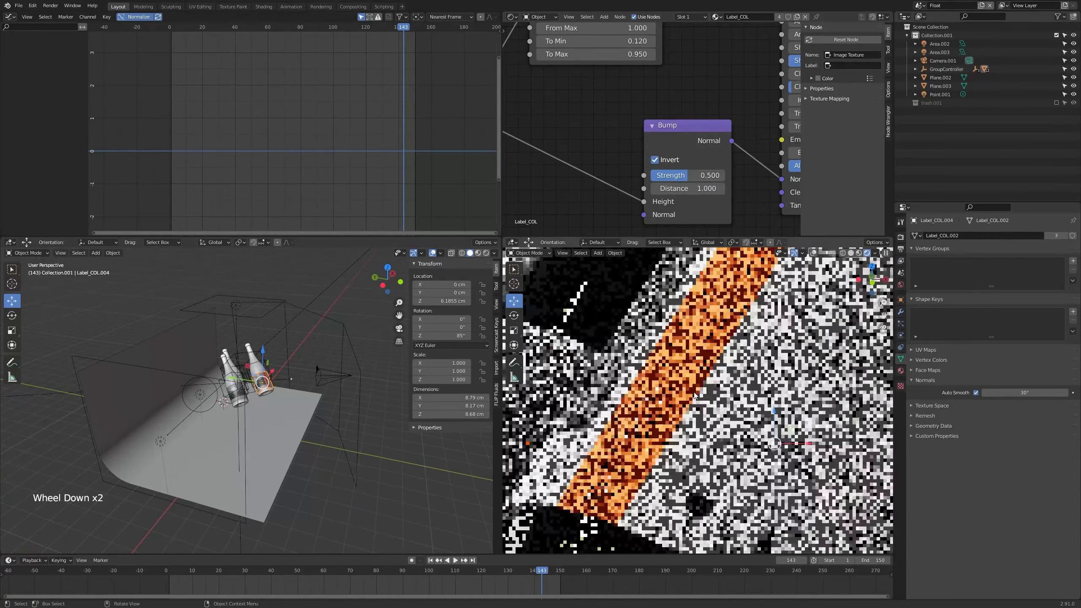
scroll(695, 390, down, 2)
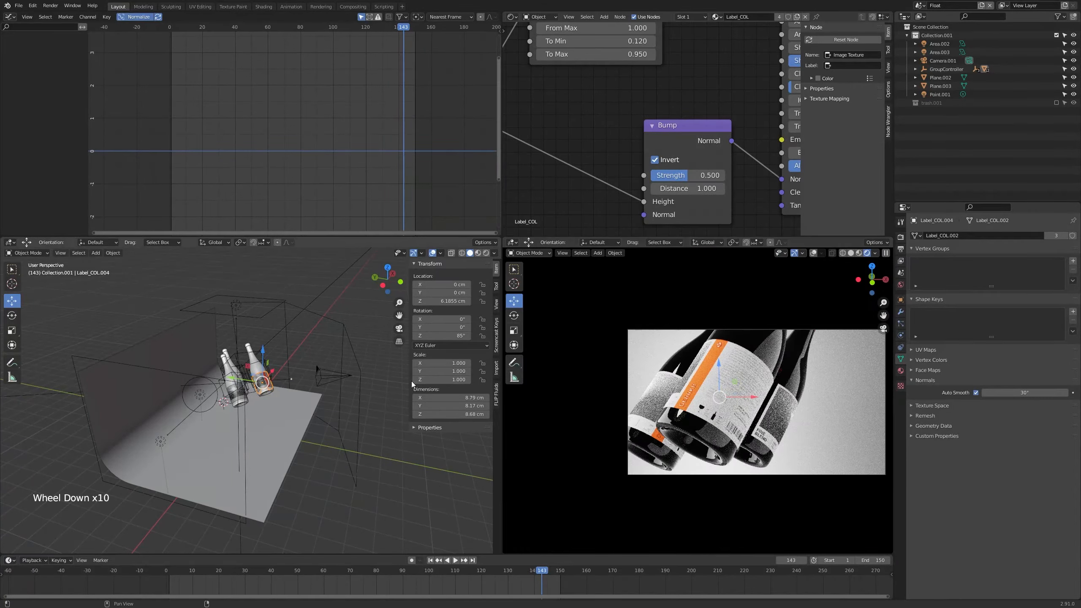
scroll(277, 394, up, 1)
click(190, 388)
key(g)
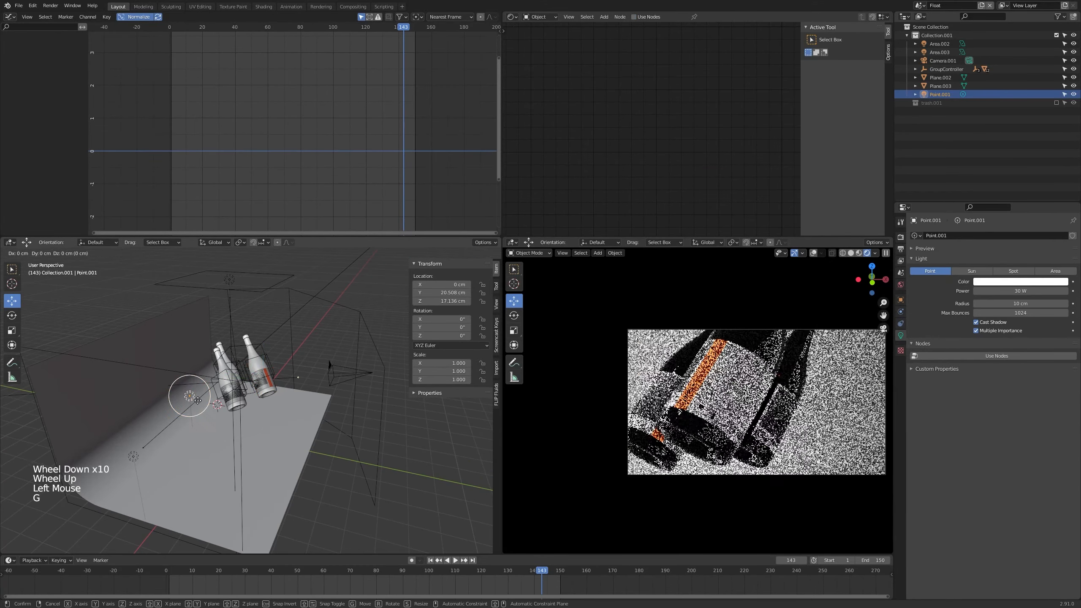
click(209, 374)
middle_drag(209, 374, 248, 374)
key(g)
click(239, 372)
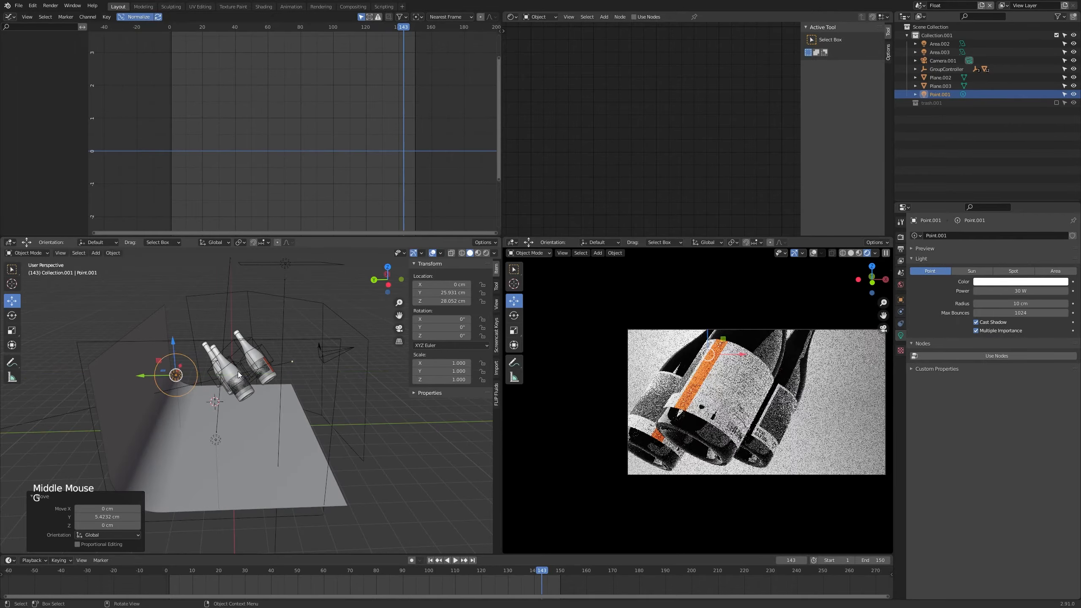
From the camera view, reposition the point light behind the front bottle to about X 1.5, Y 23.5, Z 17.6 cm
key(KP_0)
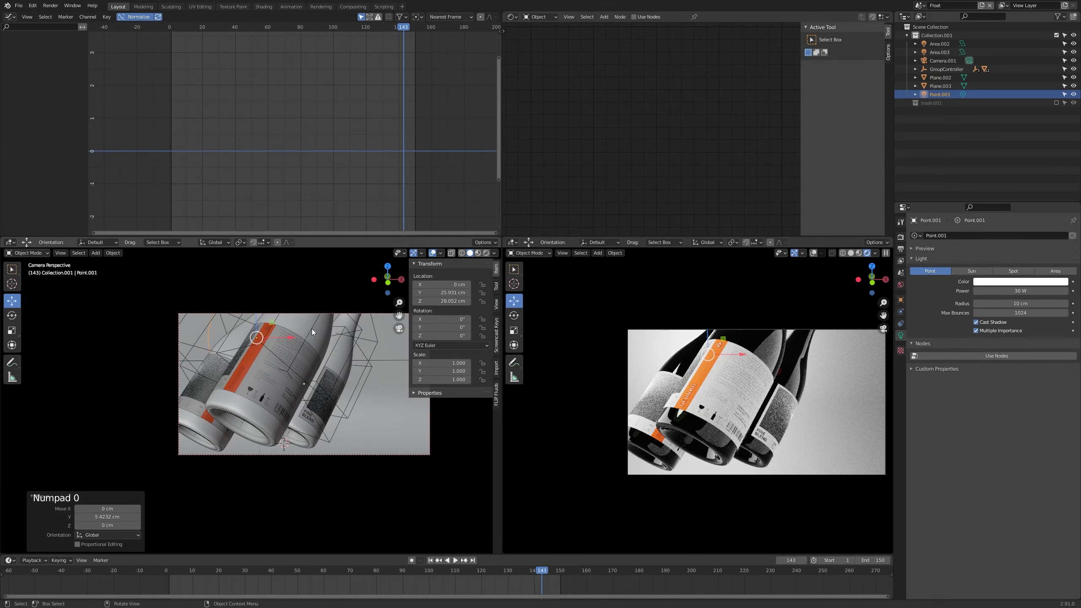
key(g)
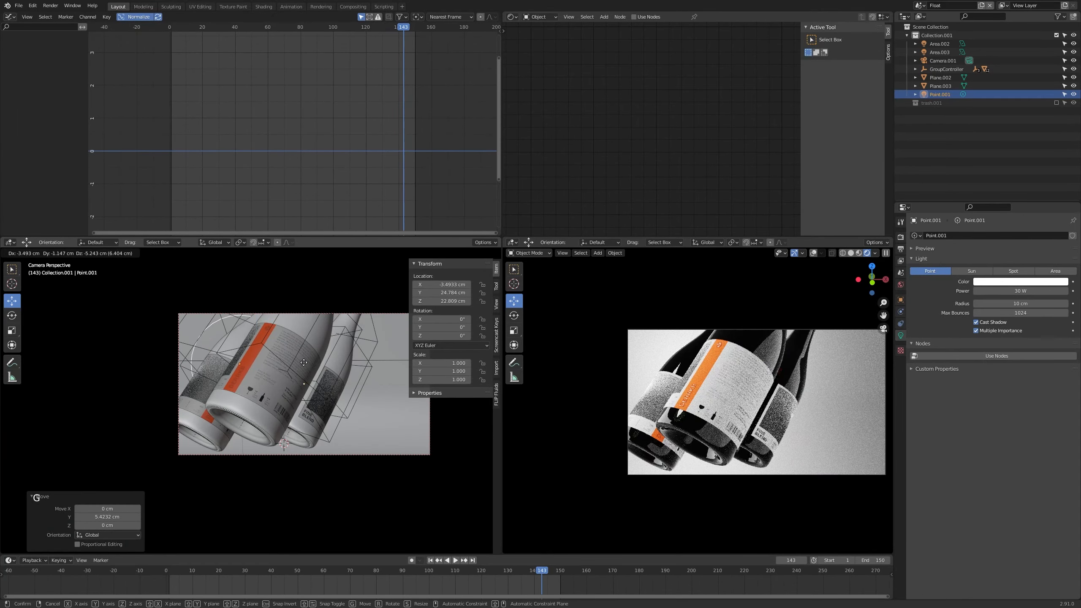
click(207, 361)
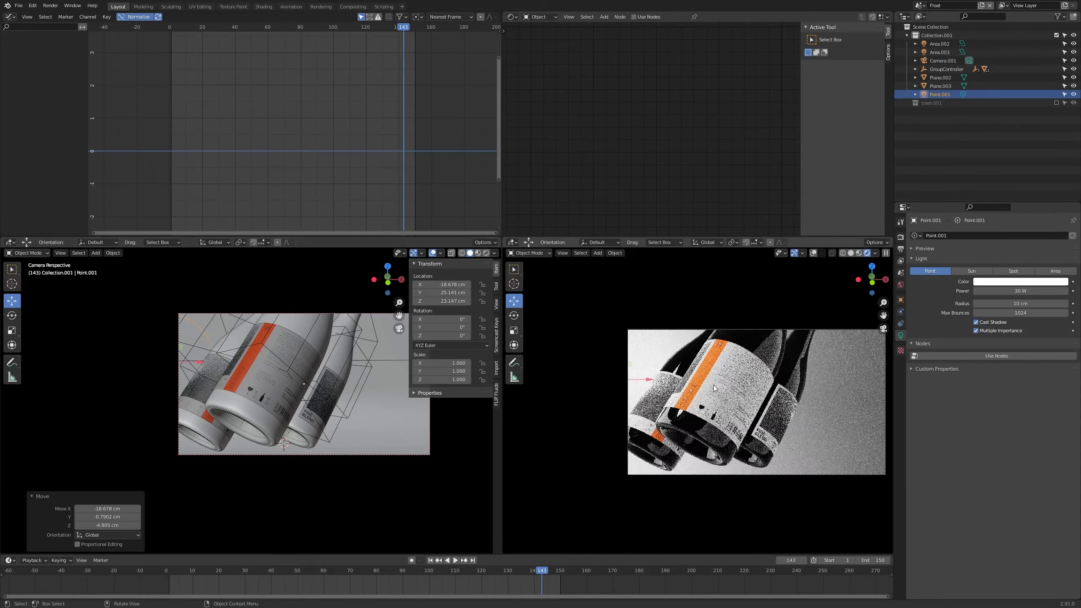
key(g)
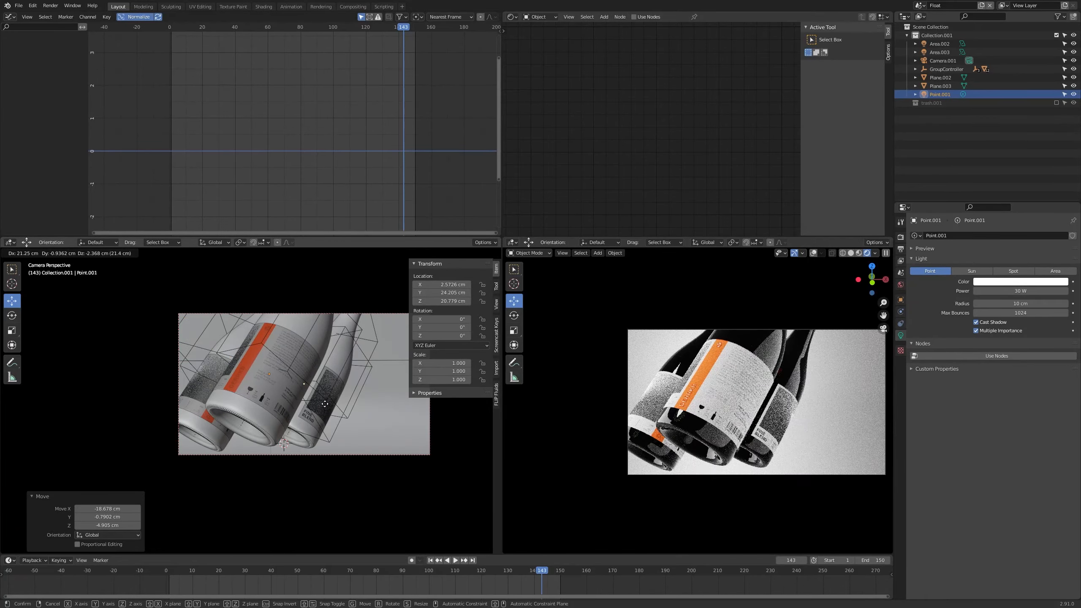
click(323, 403)
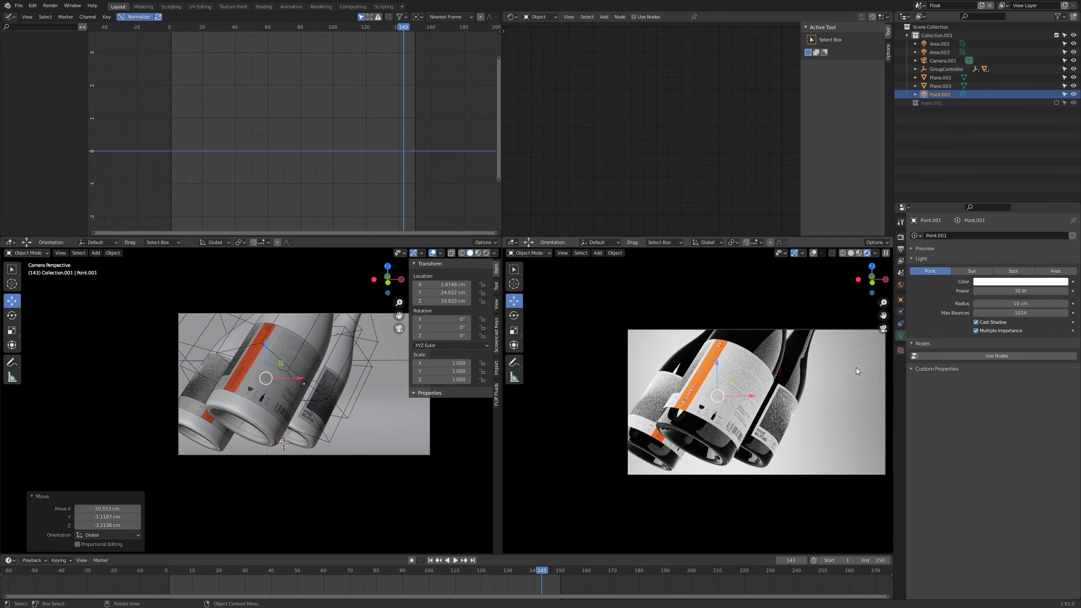
key(g)
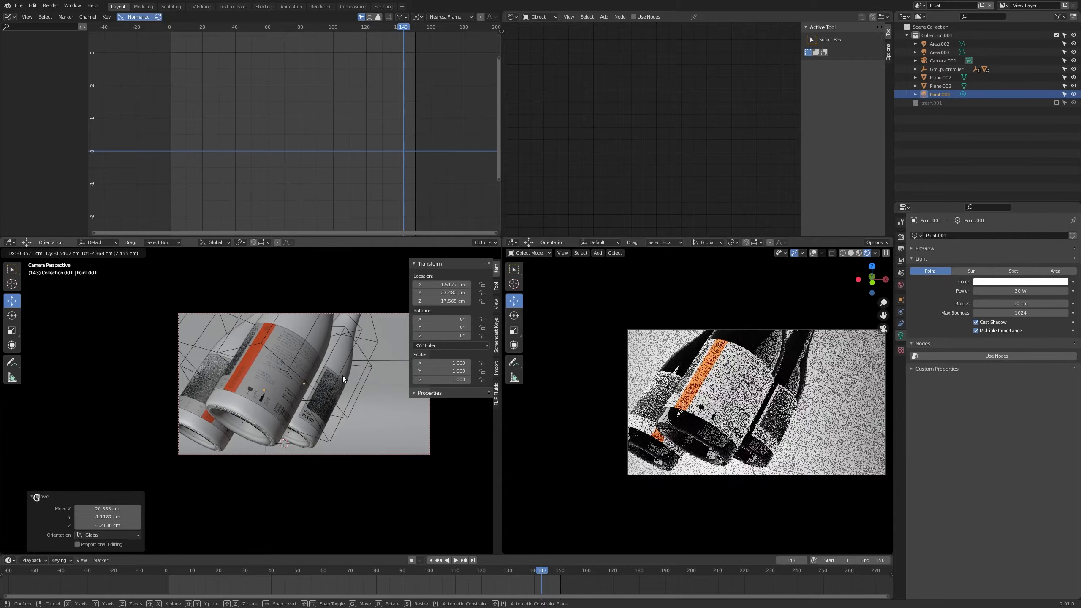
click(343, 375)
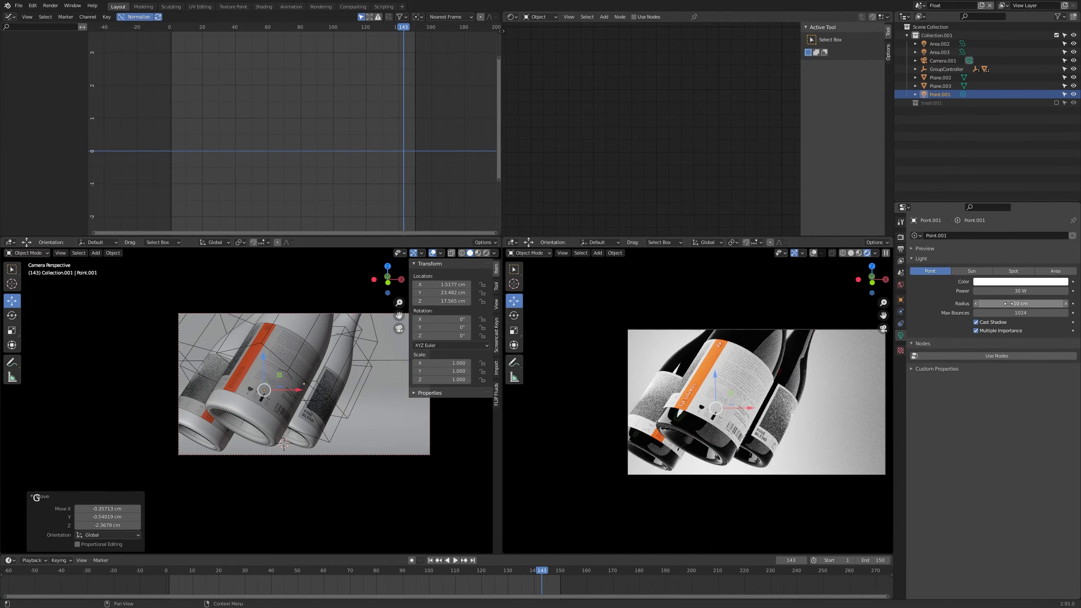
Set the point light's radius to 17.8 cm and move it about 1.9 cm in X, 0.7 cm in Y and 3 cm in Z
drag(1020, 304, 1044, 303)
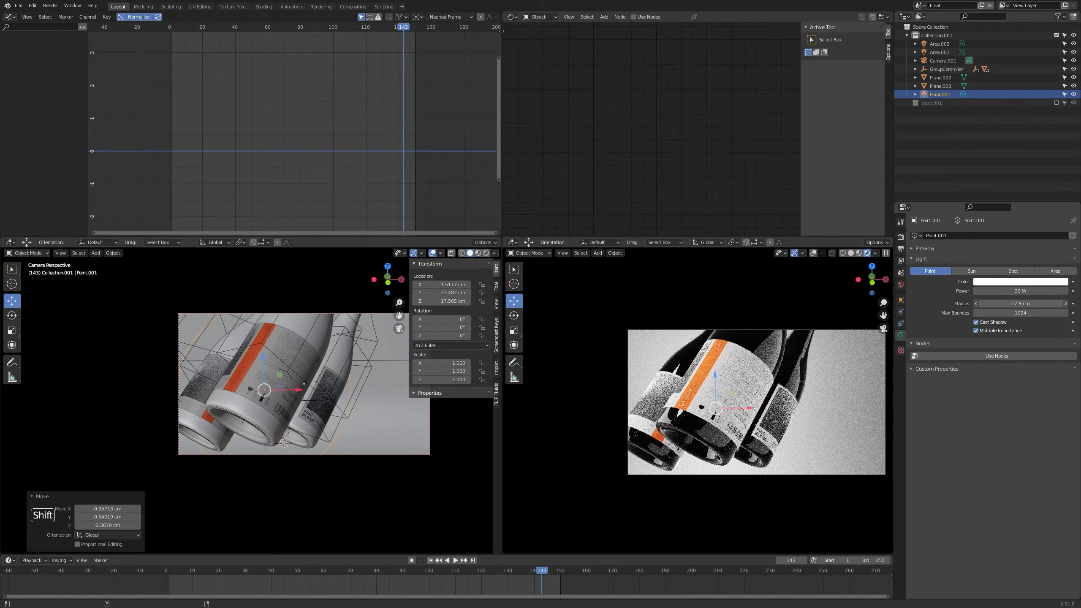
key(g)
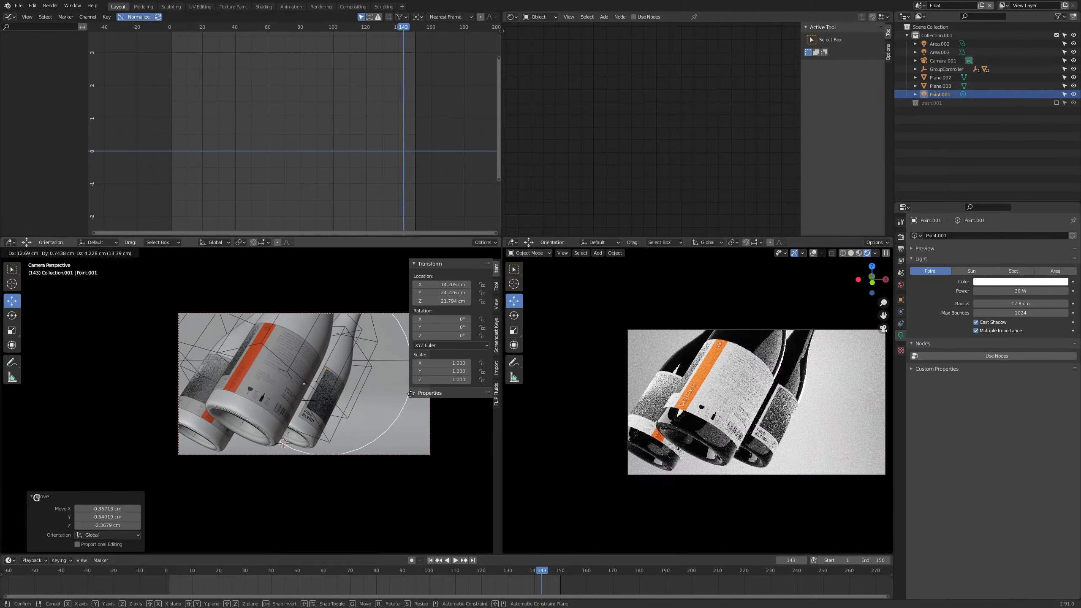
right_click(368, 388)
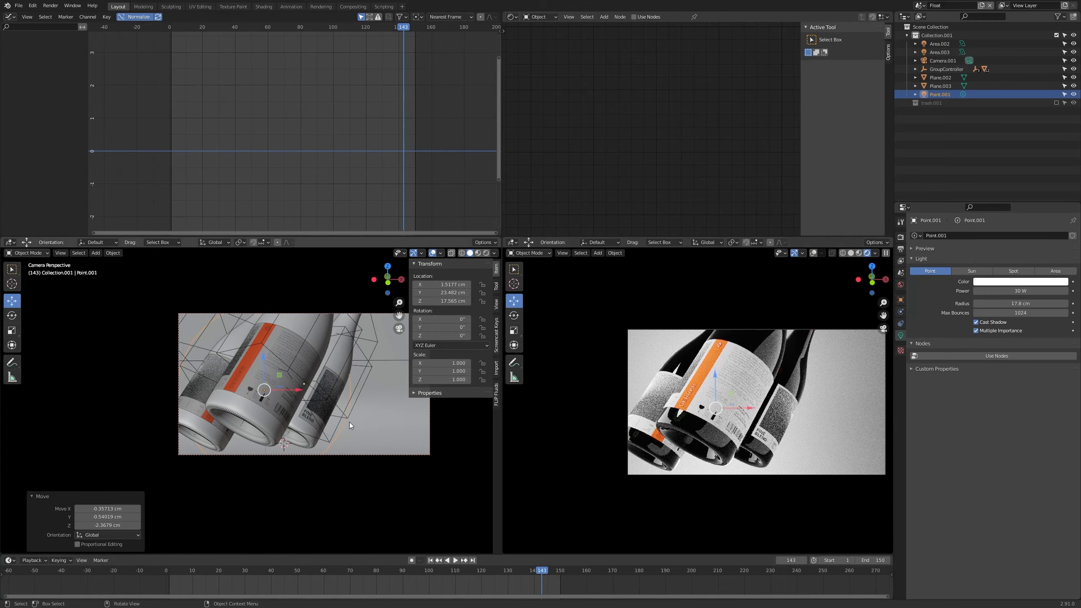
scroll(740, 347, up, 3)
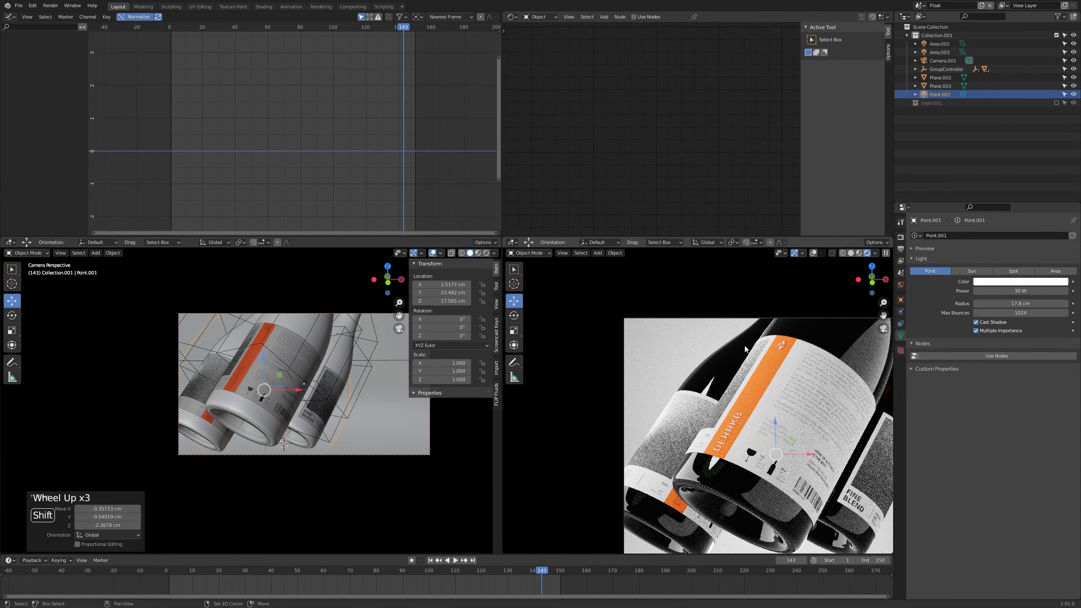
shift+middle_drag(741, 347, 694, 315)
key(g)
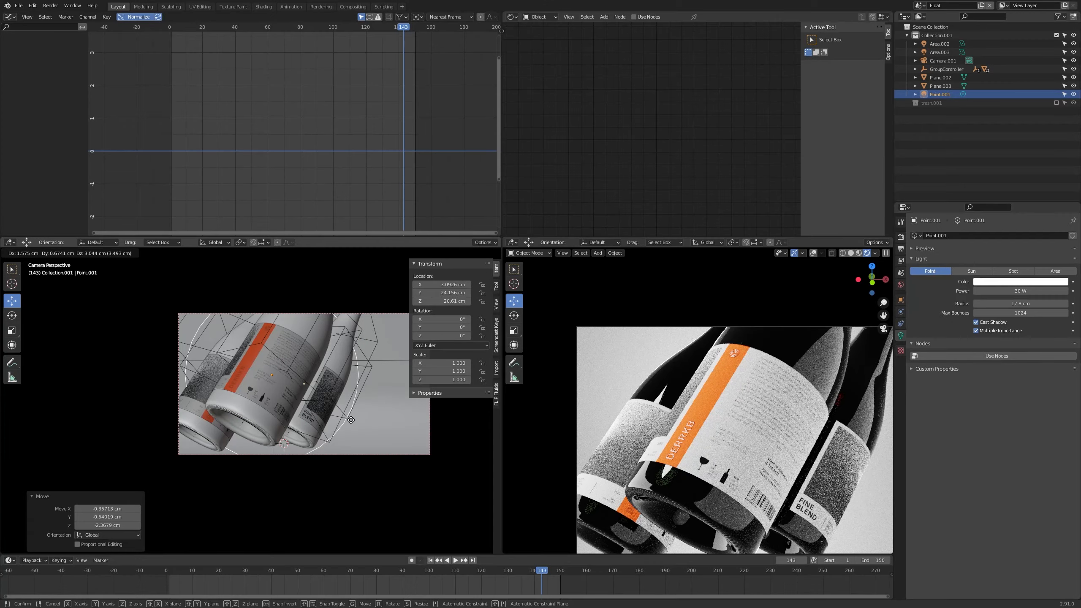
click(352, 419)
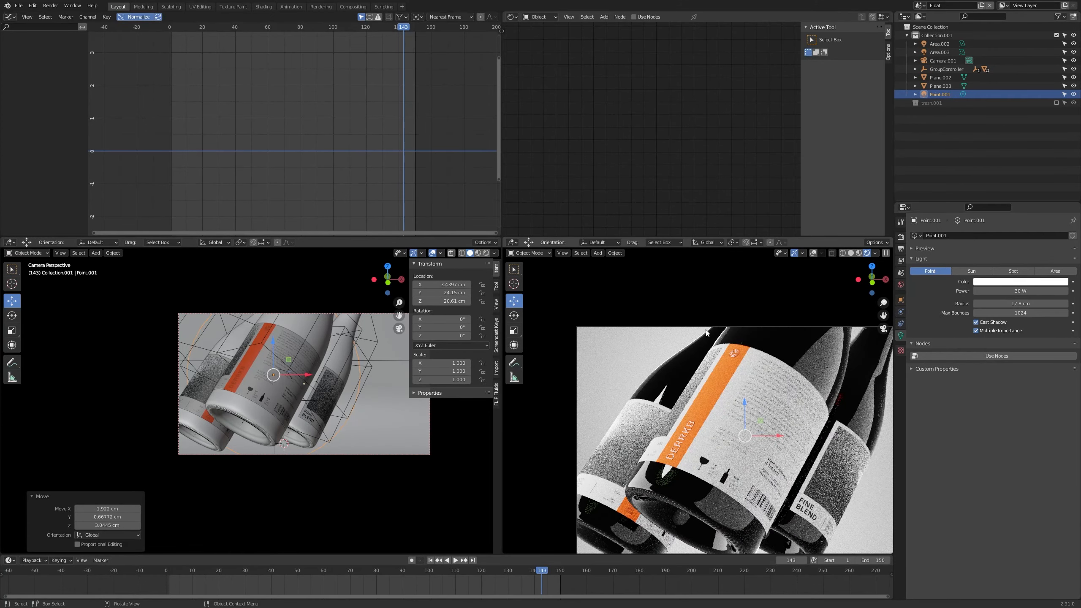
Scrub the animation to around frame 76 and check the lighting on the bottles in the rendered view
shift+middle_drag(623, 413, 684, 420)
scroll(677, 414, down, 6)
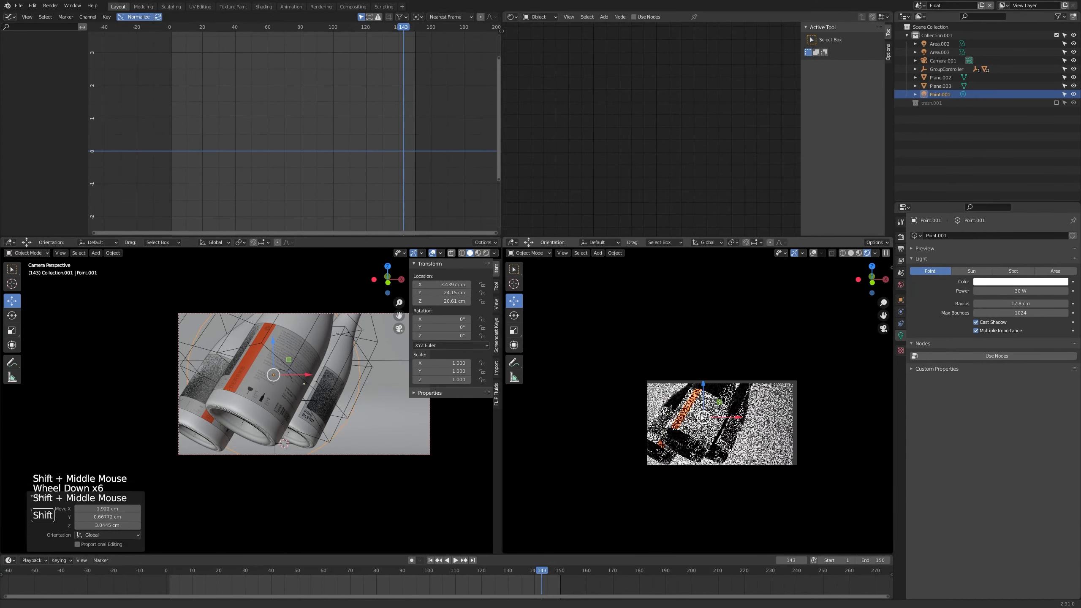
scroll(528, 424, up, 2)
scroll(265, 430, up, 1)
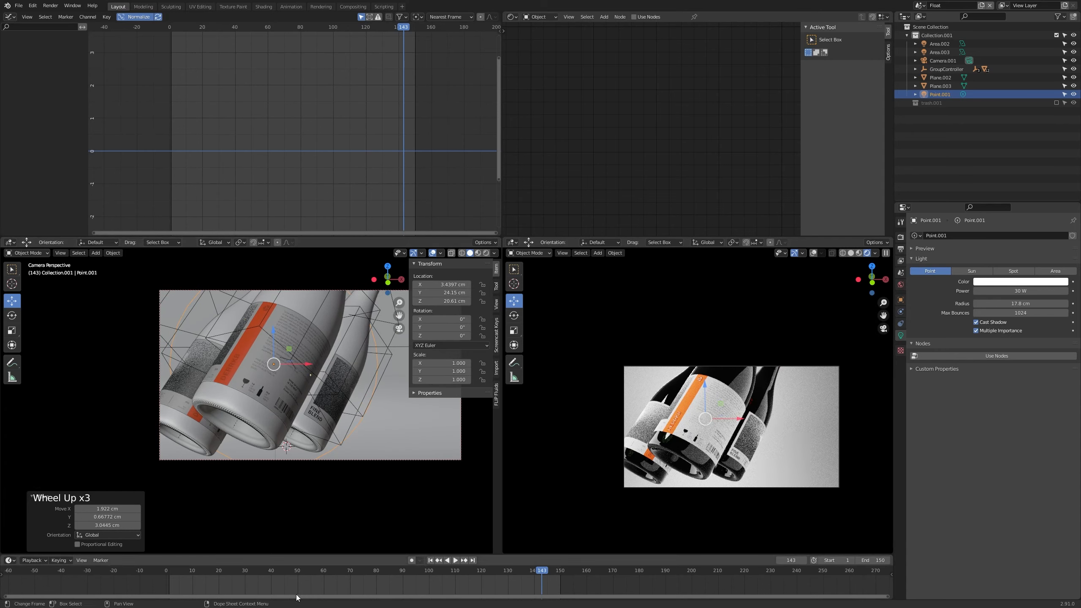
drag(164, 568, 291, 570)
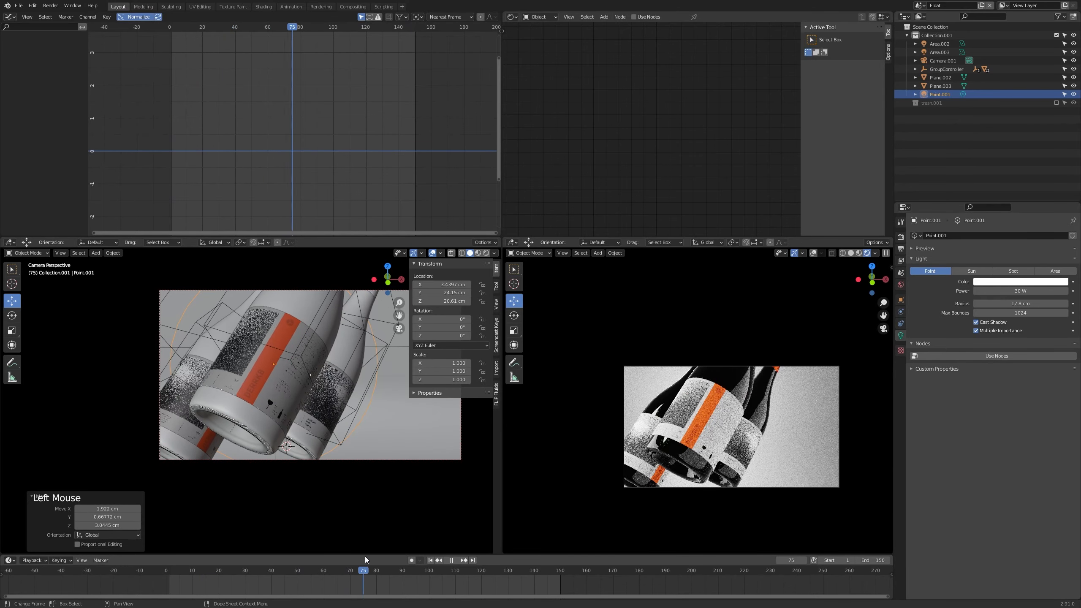
key(space)
Select the rectangular area light beside the backdrop and clear its rotation so it faces straight down
scroll(268, 433, down, 5)
middle_drag(271, 434, 256, 396)
scroll(248, 384, down, 4)
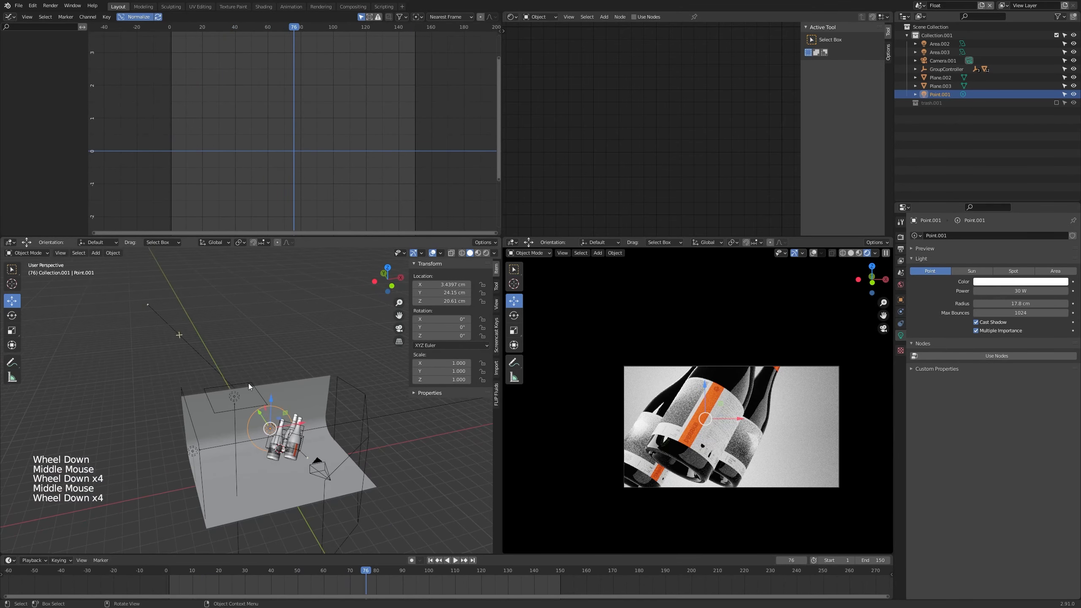
click(238, 397)
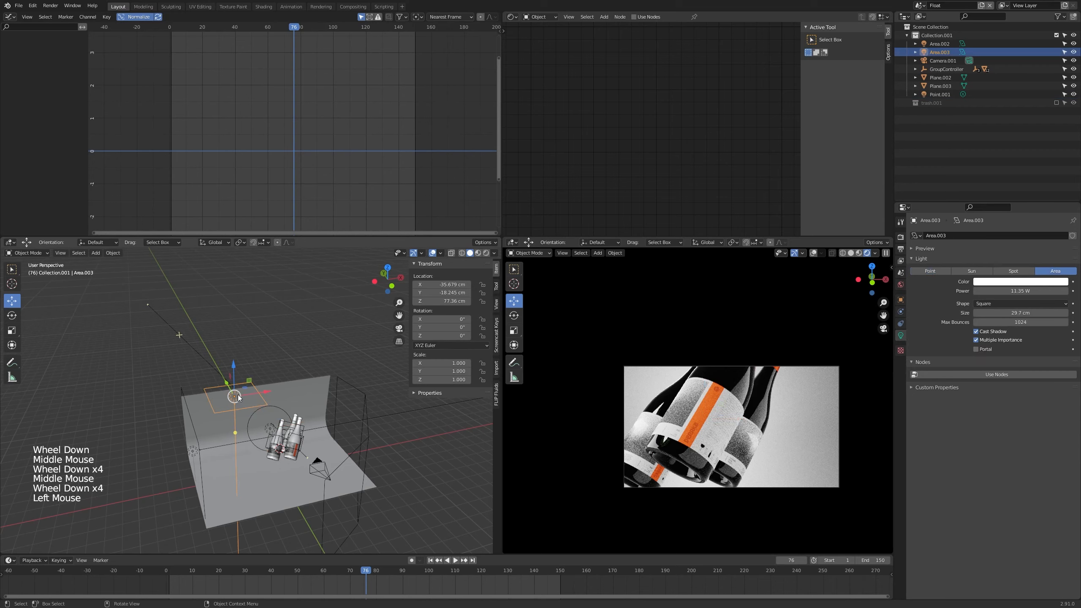
click(194, 452)
key(KP_8)
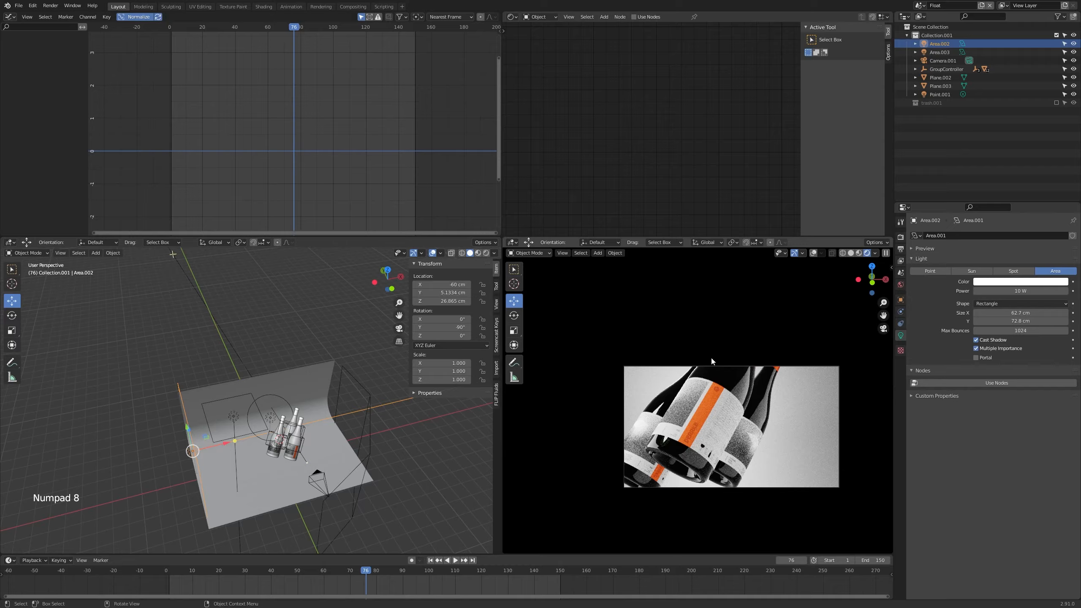
key(alt+r)
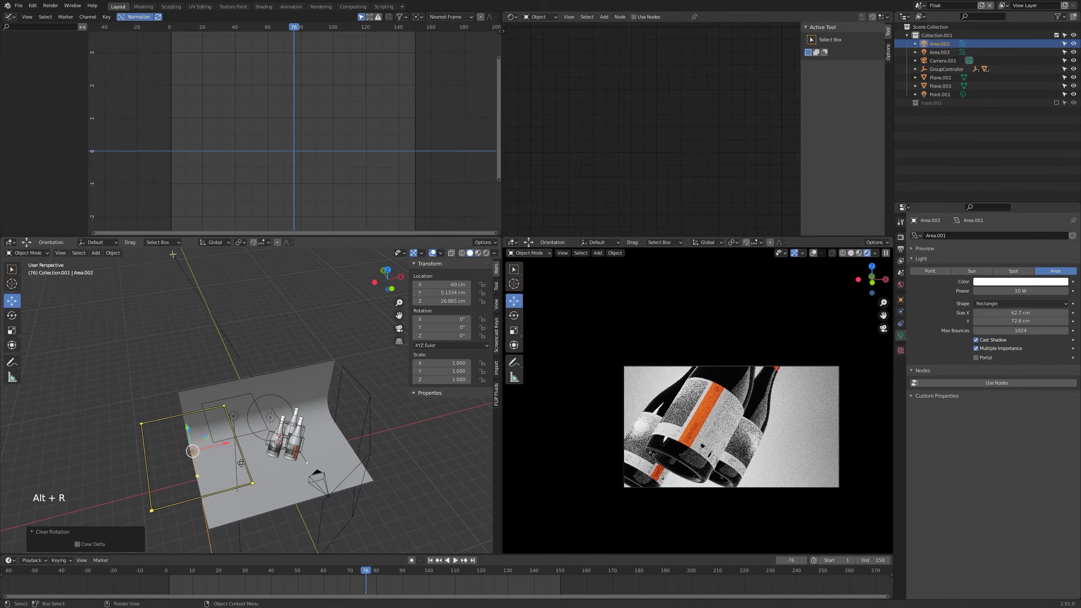
Move the rectangular area light from the side of the set to above the bottles
middle_drag(239, 480, 218, 459)
key(g)
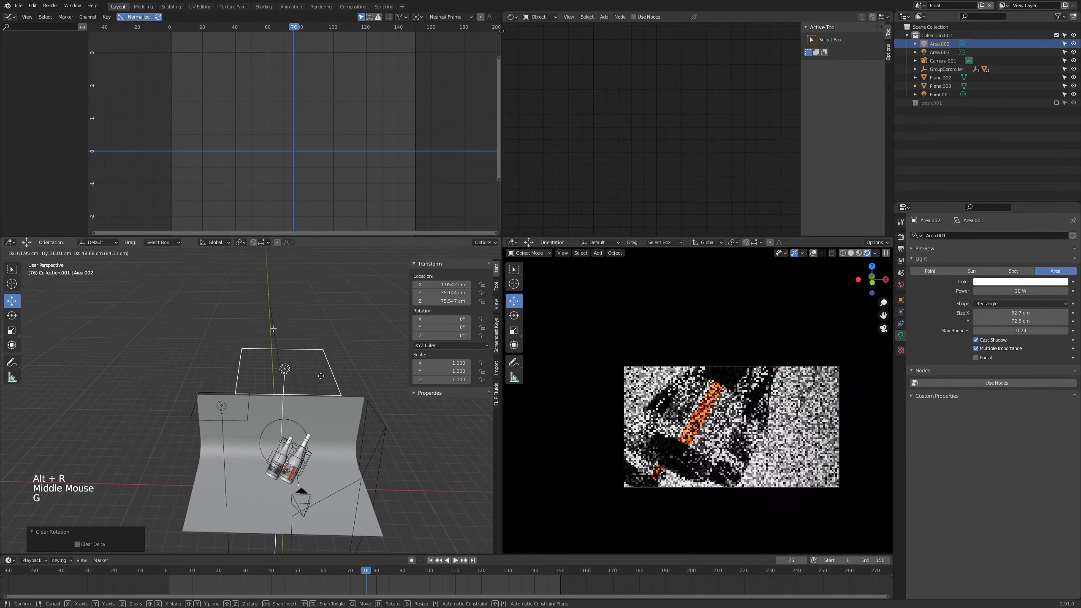
click(294, 387)
middle_drag(294, 389, 266, 375)
key(g)
click(287, 372)
drag(260, 353, 261, 341)
Fine-tune the rectangular area light's position above the bottles to about X -24.4, Y 19.3, Z 76 cm
scroll(587, 368, up, 2)
middle_drag(279, 466, 398, 472)
key(g)
click(353, 493)
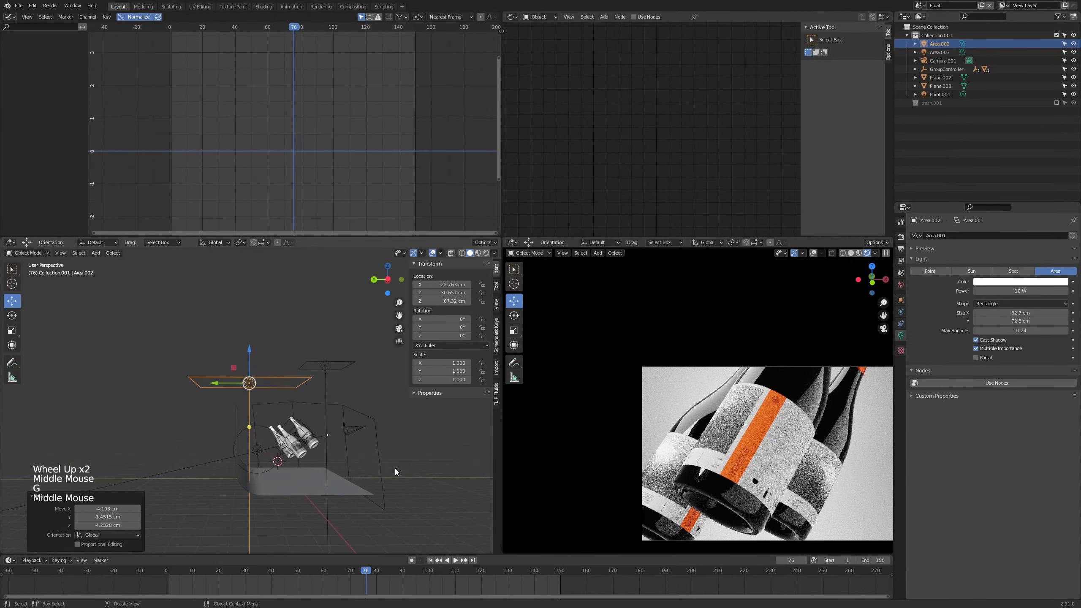
key(g)
click(388, 456)
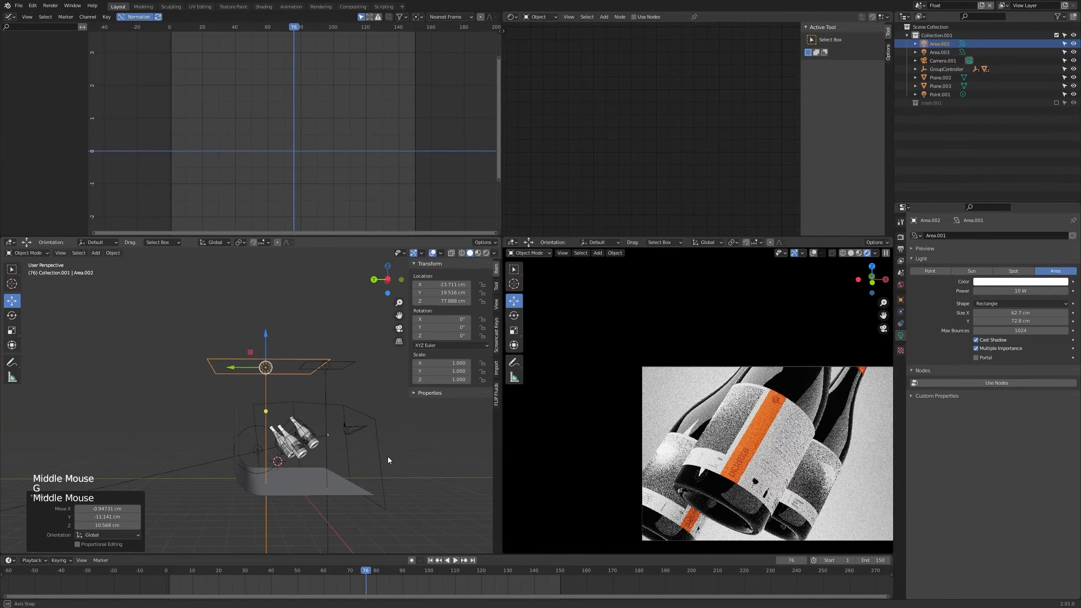
middle_drag(388, 456, 384, 457)
middle_drag(384, 457, 355, 471)
key(g)
click(376, 458)
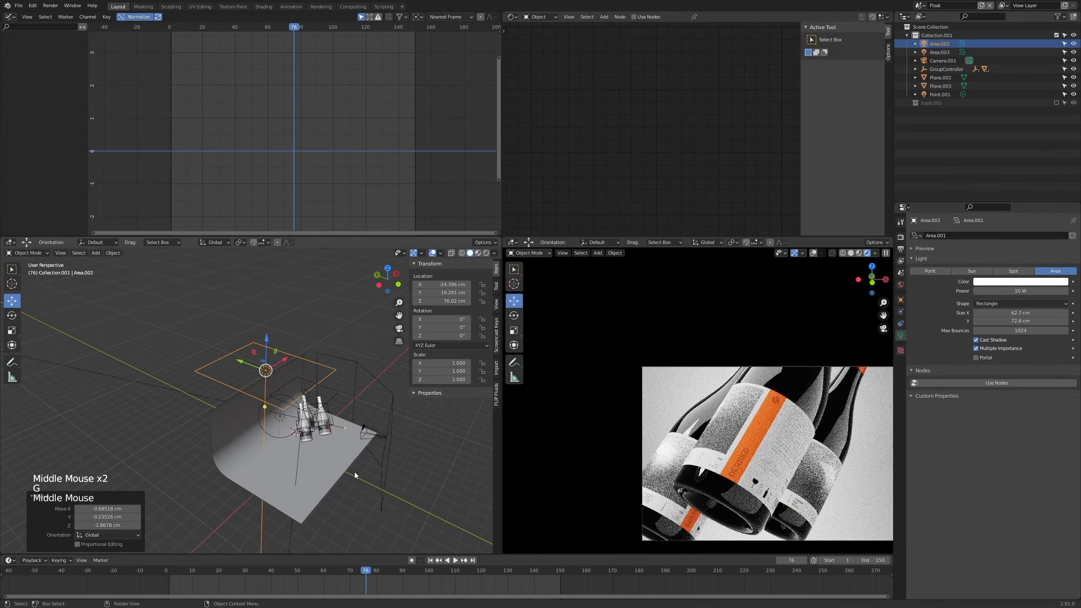
Try to reposition the smaller square area light above the bottles
scroll(658, 446, up, 3)
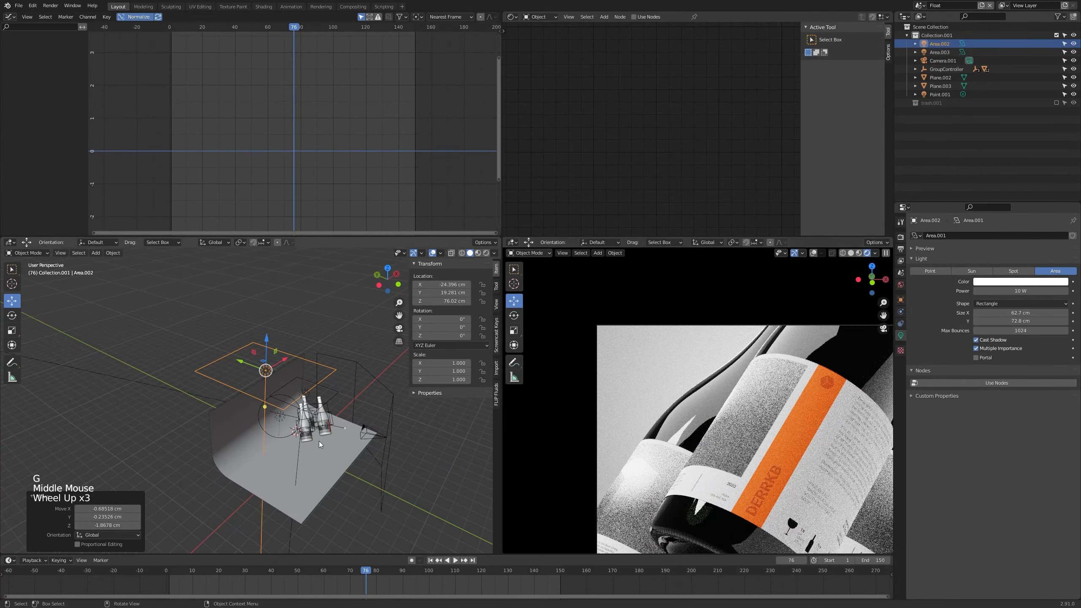
click(302, 391)
key(g)
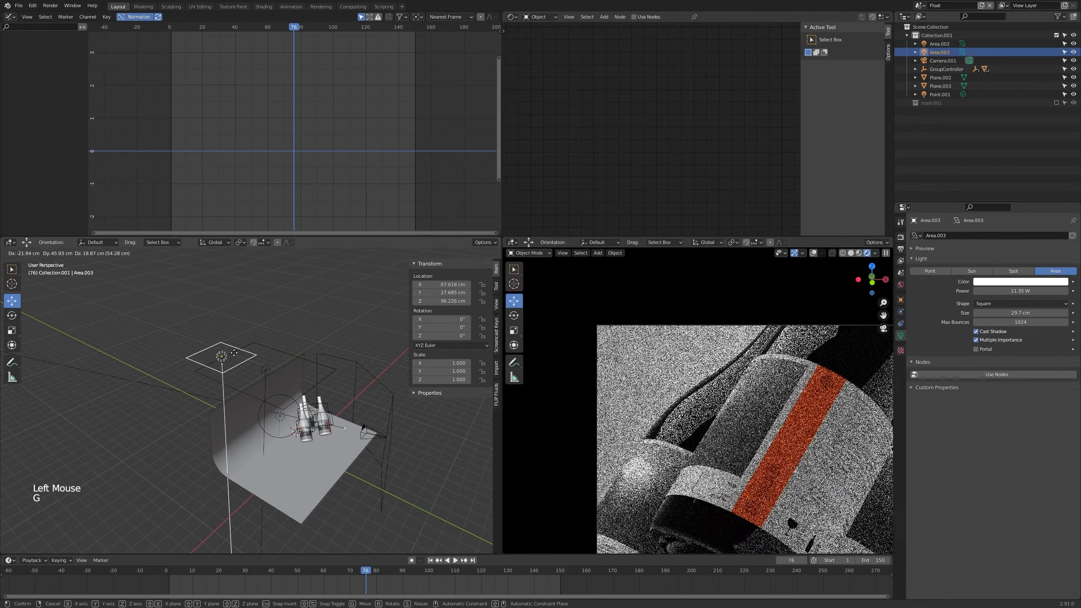
right_click(234, 353)
middle_drag(383, 411, 368, 420)
key(g)
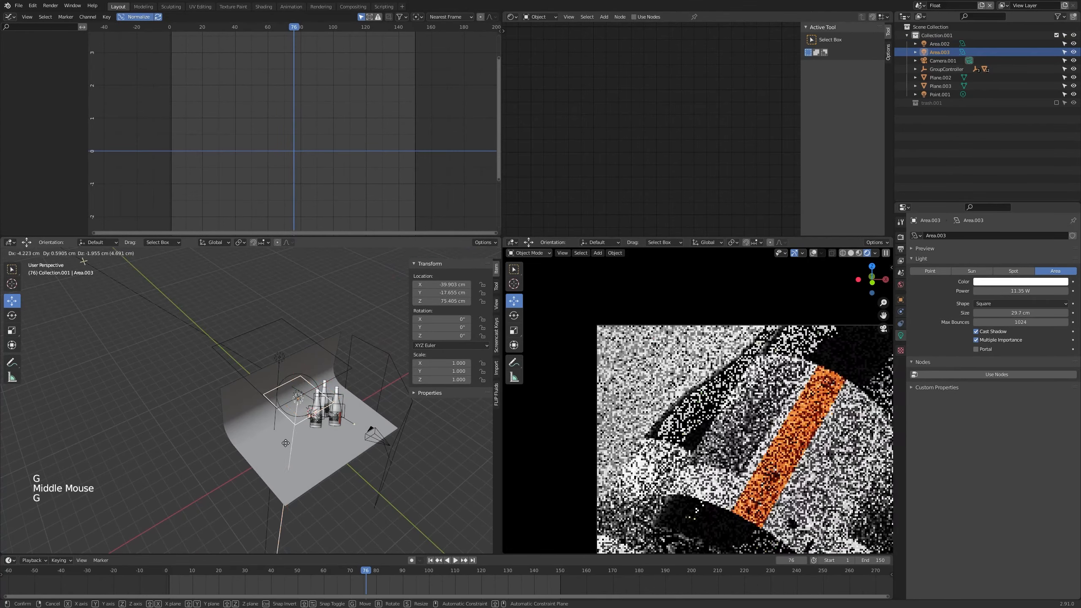
right_click(219, 492)
Scrub to frame 138 and test another position of the square area light against the front bottle's label
drag(361, 571, 528, 570)
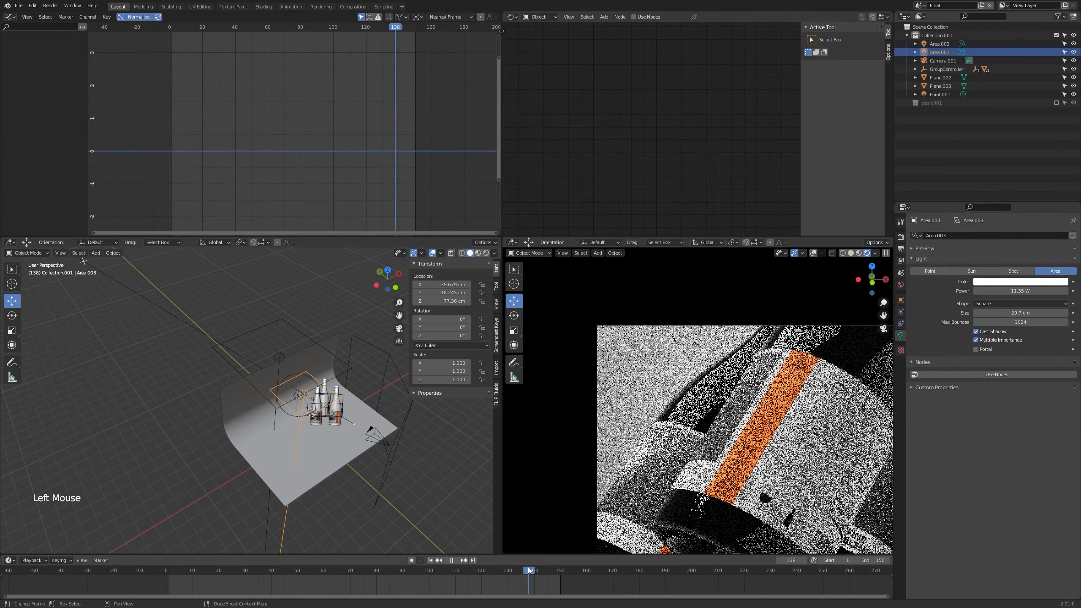
key(g)
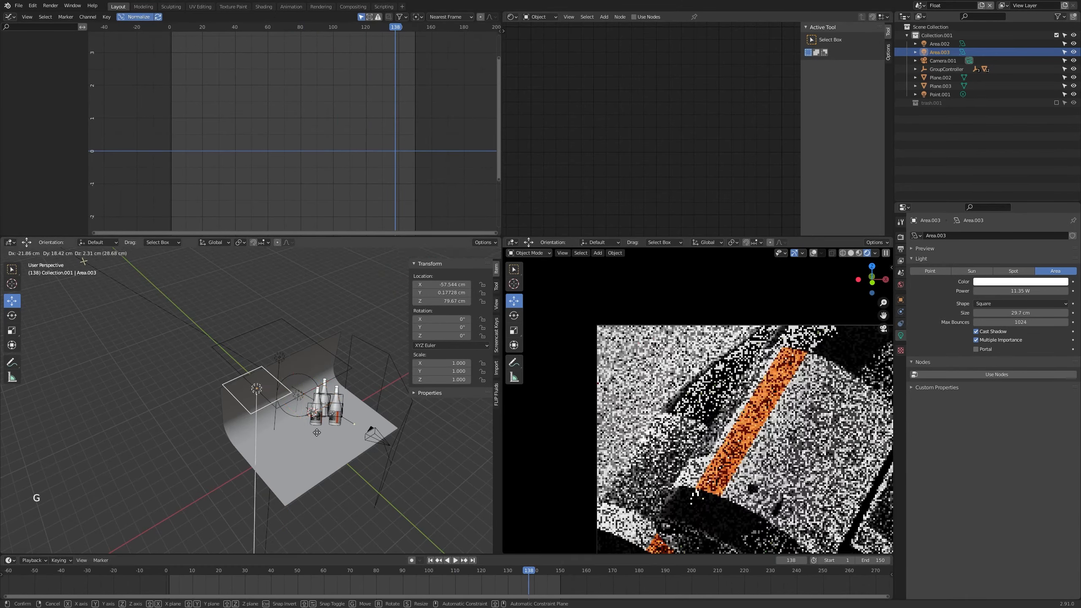
right_click(339, 377)
Enlarge the square overhead area light to a size of 62.5 cm
scroll(375, 396, down, 1)
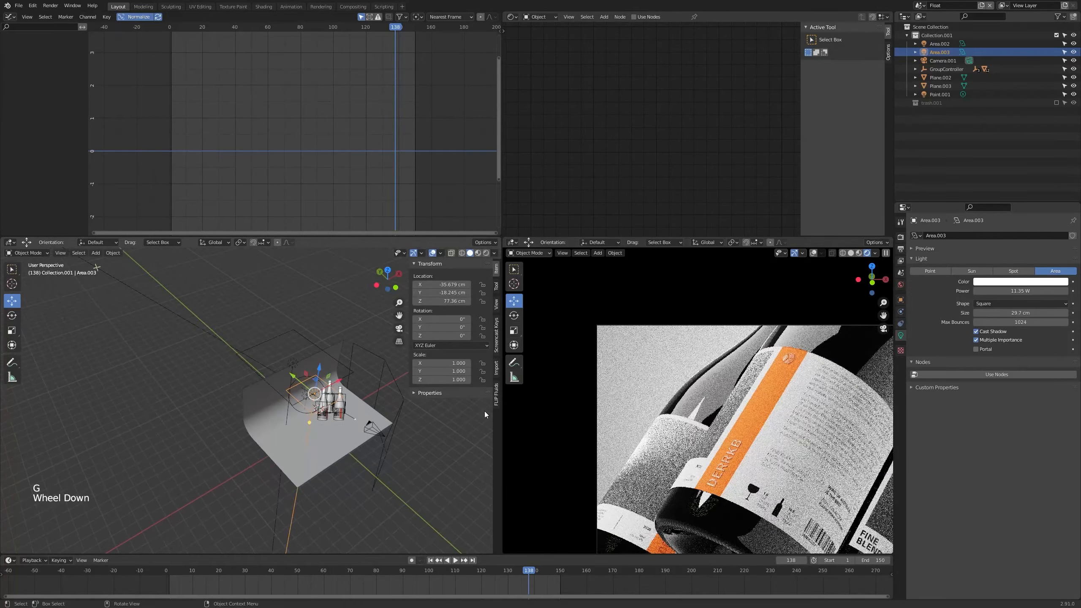
scroll(639, 430, down, 1)
middle_drag(397, 422, 423, 431)
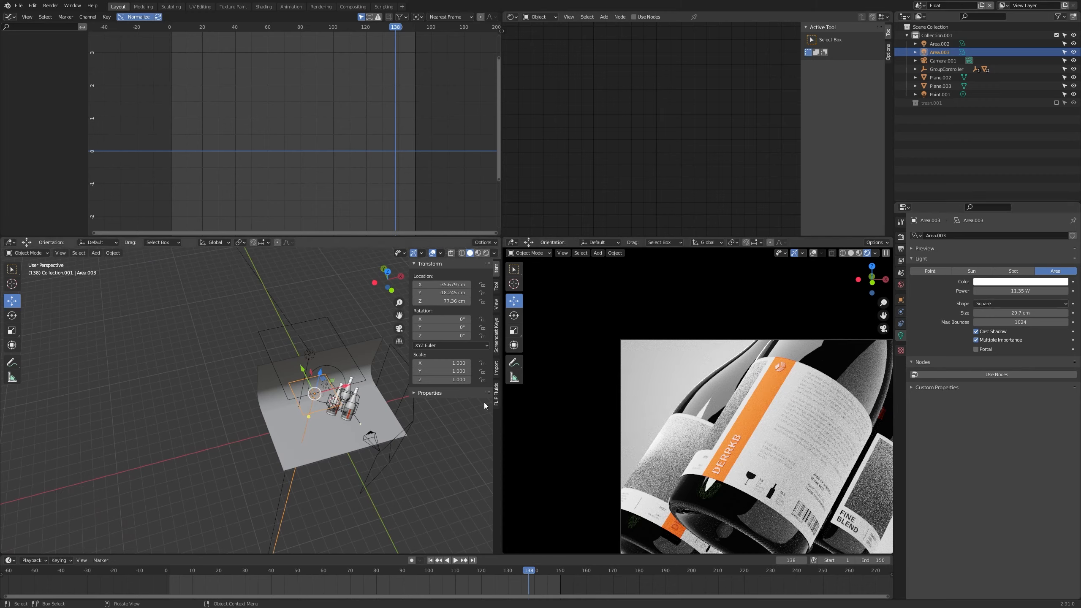
shift+middle_drag(440, 416, 403, 418)
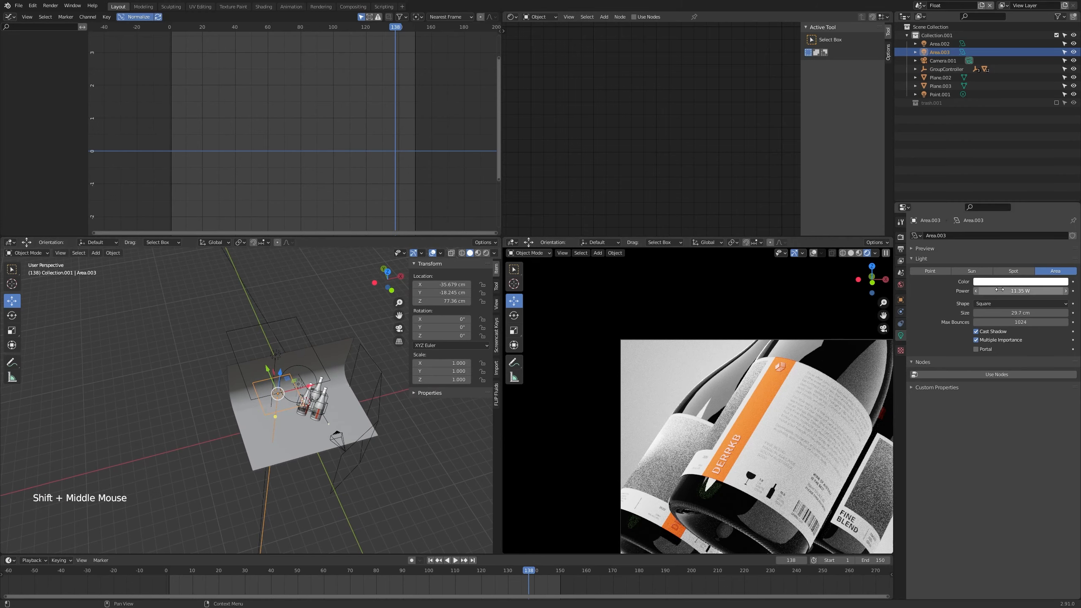
shift+drag(1021, 313, 1046, 313)
Delete the square area light and select the remaining rectangular area light above the bottles
middle_drag(293, 385, 310, 402)
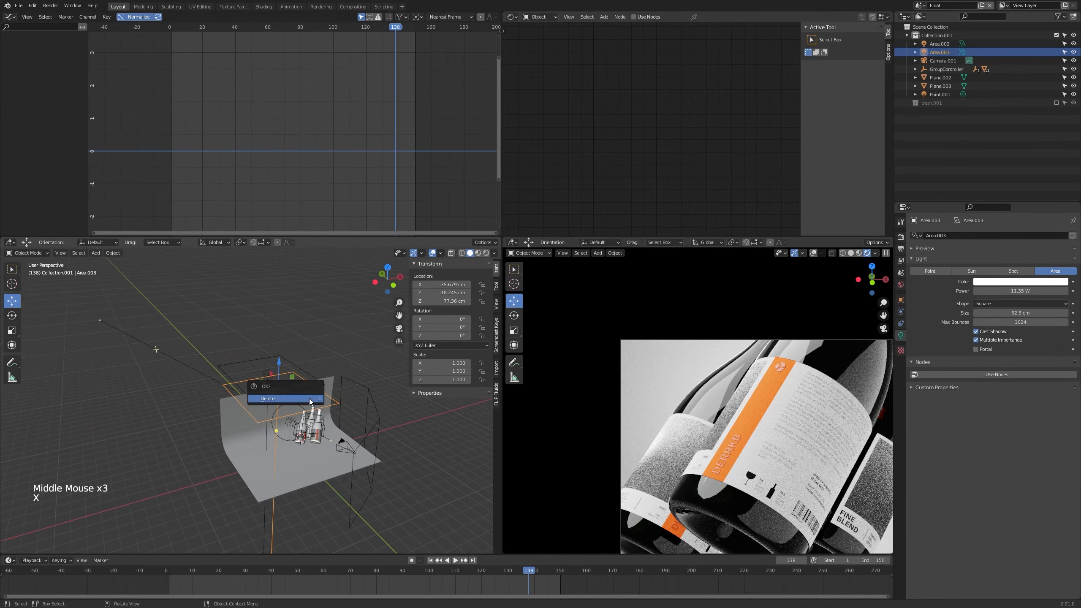
click(309, 399)
click(267, 377)
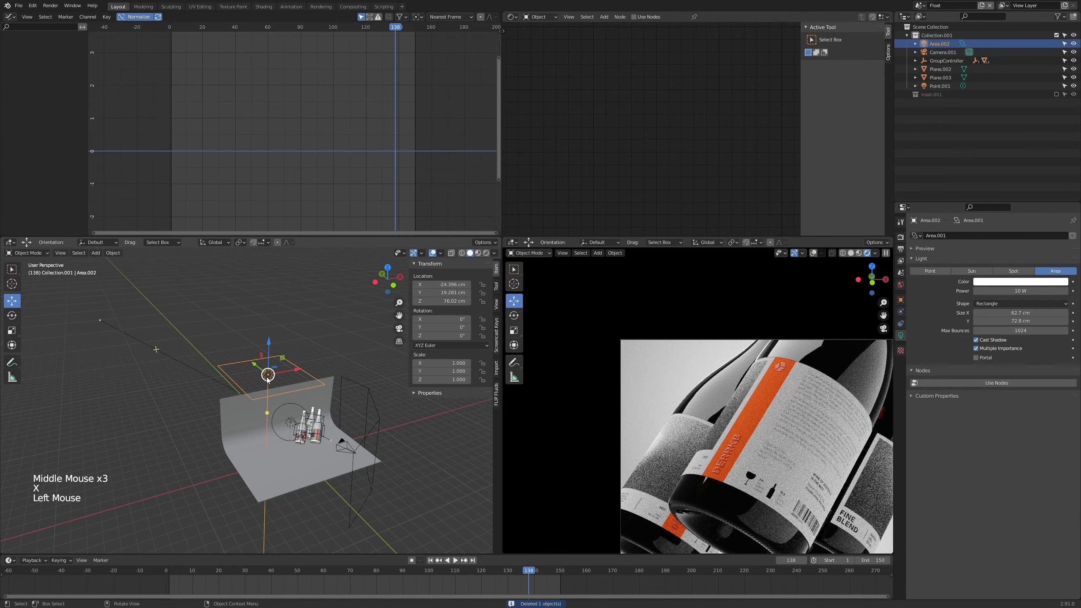
middle_drag(315, 383, 336, 388)
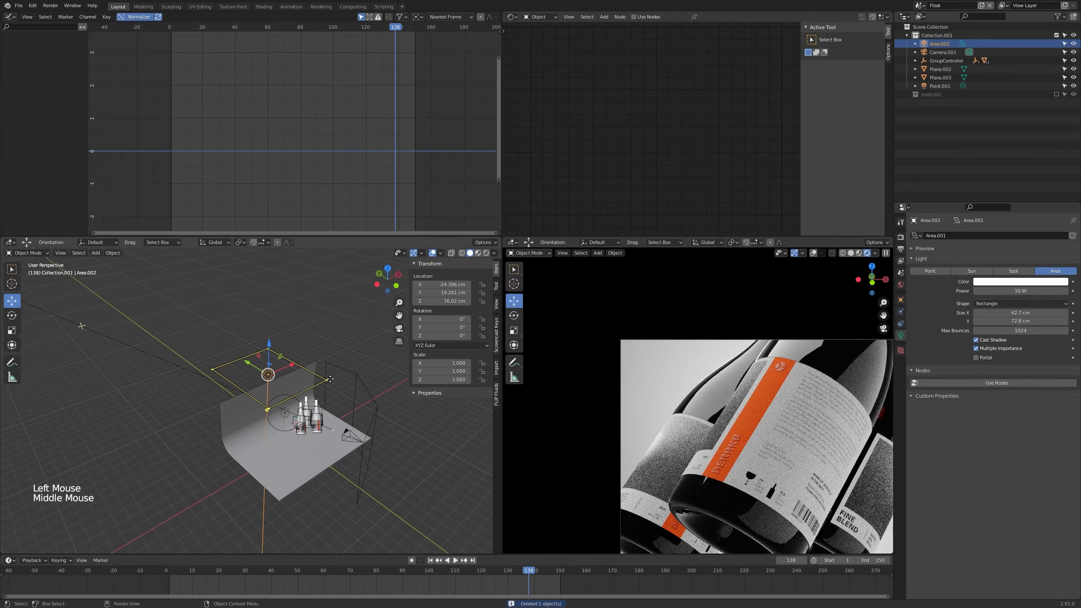
Move the rectangular area light horizontally over the bottles and lower it about 15 cm to a height of about 61 cm
key(g)
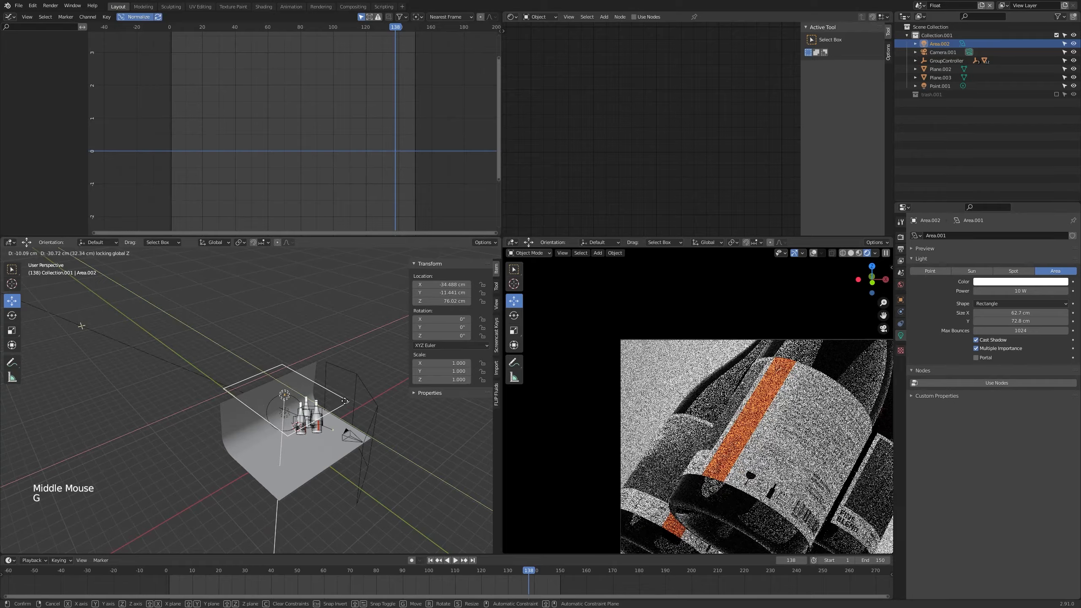
click(362, 398)
middle_drag(362, 398, 377, 356)
key(g)
key(z)
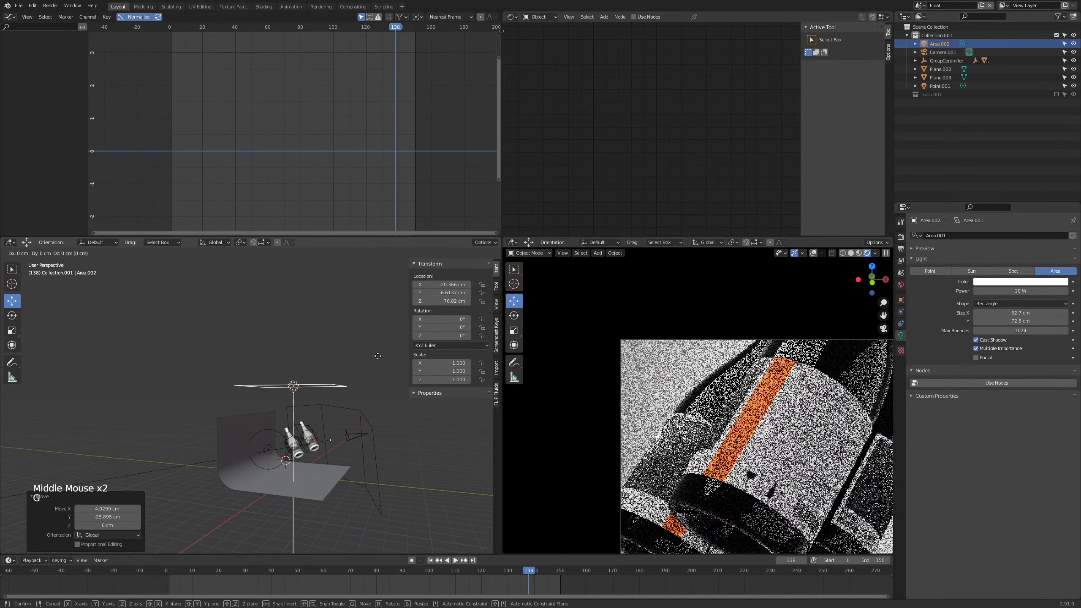
click(374, 383)
middle_drag(374, 383, 376, 410)
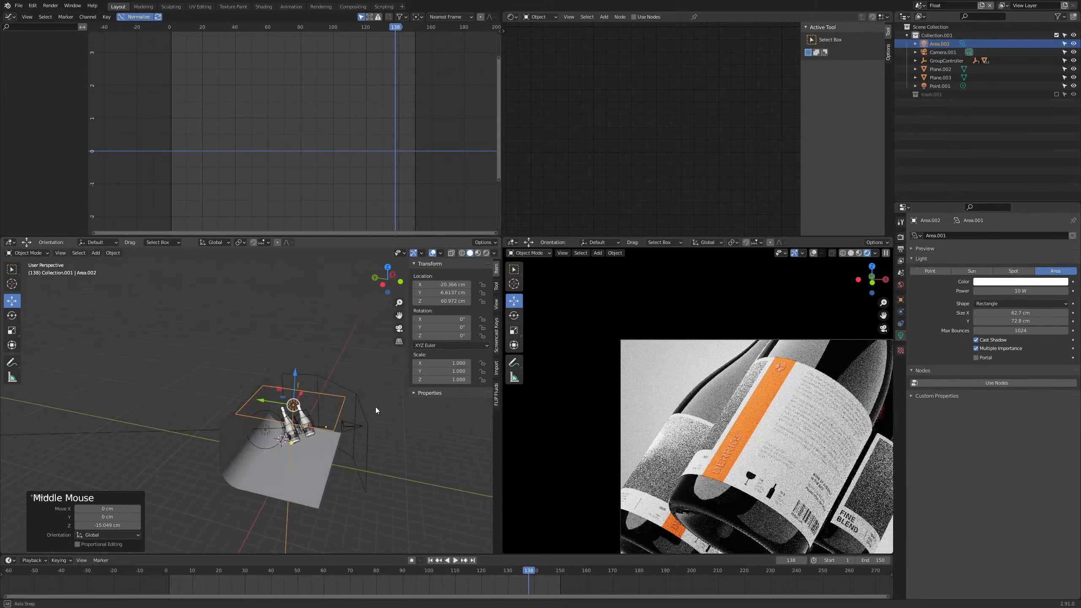
shift+middle_drag(828, 353, 603, 453)
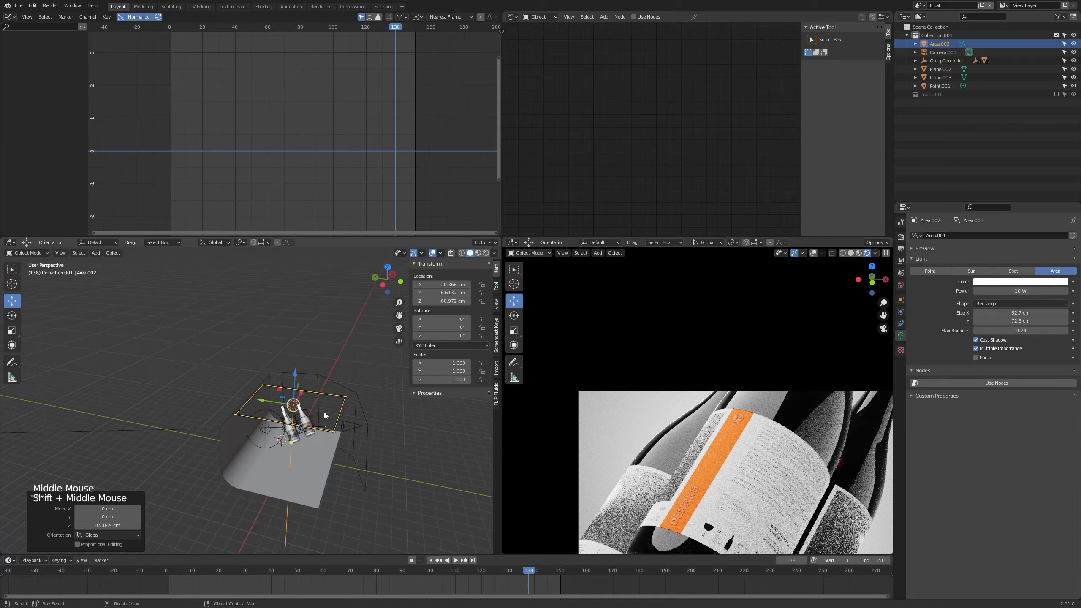
Shift the rectangular area light about -8.9 cm along the X axis
middle_drag(307, 393, 298, 414)
key(g)
key(x)
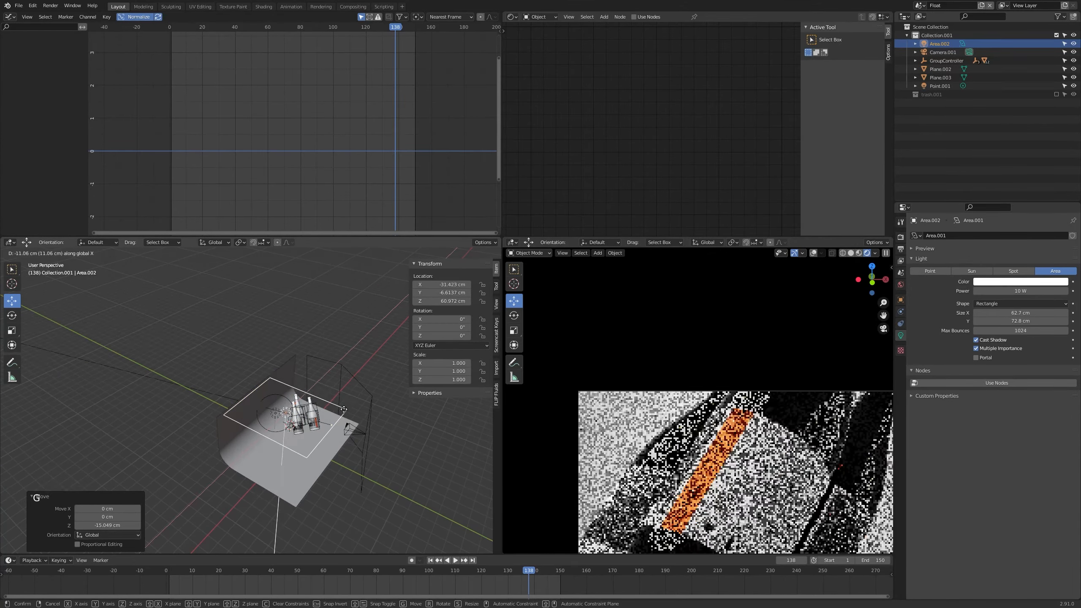
click(338, 409)
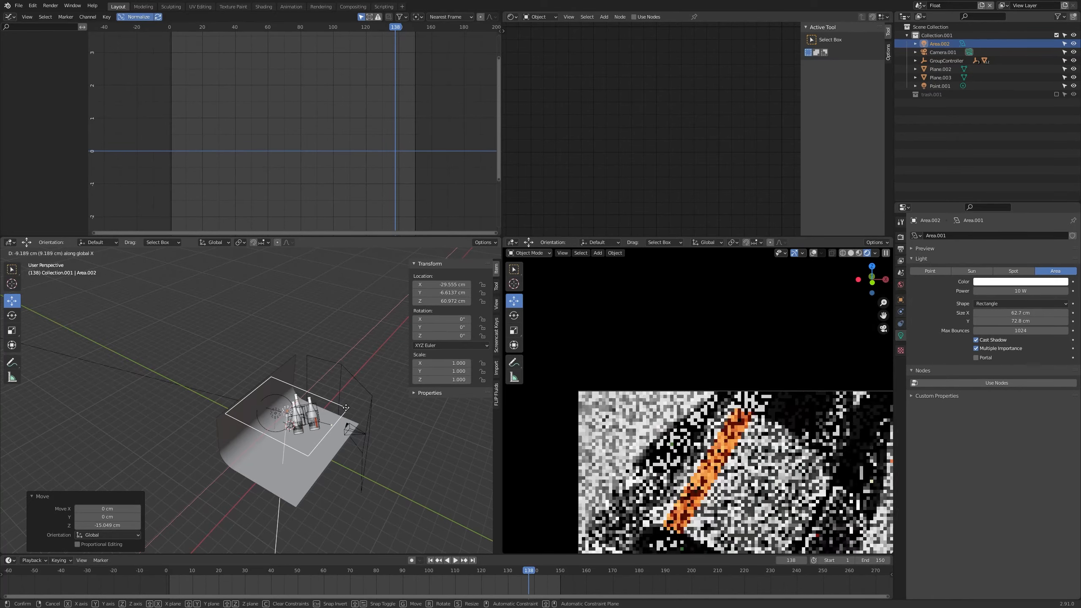
shift+scroll(787, 423, down, 2)
shift+middle_drag(788, 423, 778, 405)
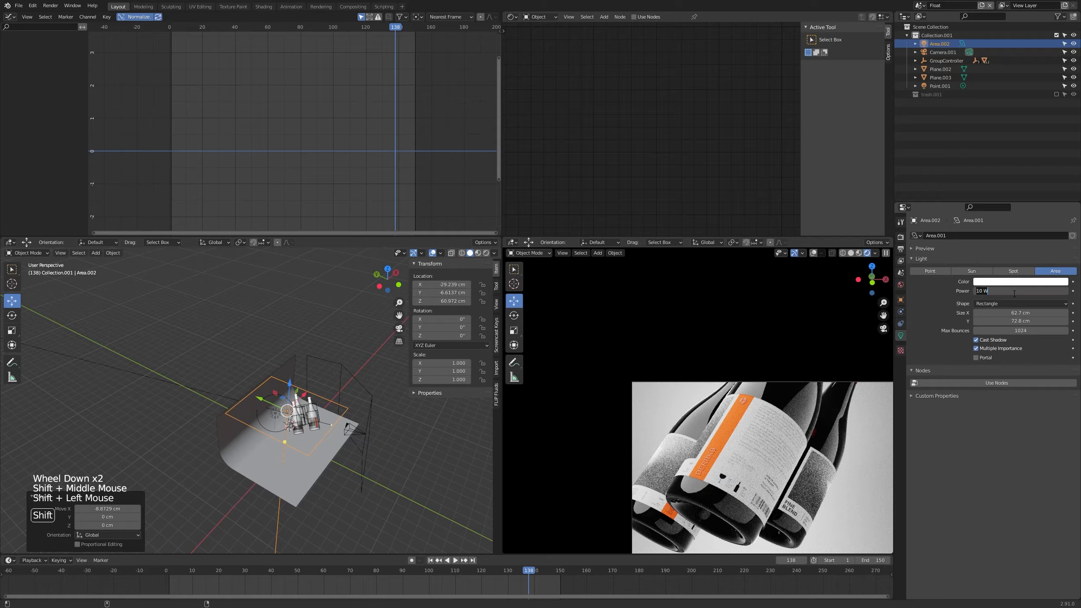
Raise the area light's power to 13.8 W and scrub between frames 3 and 140 to check the label reflections
drag(1012, 290, 1032, 291)
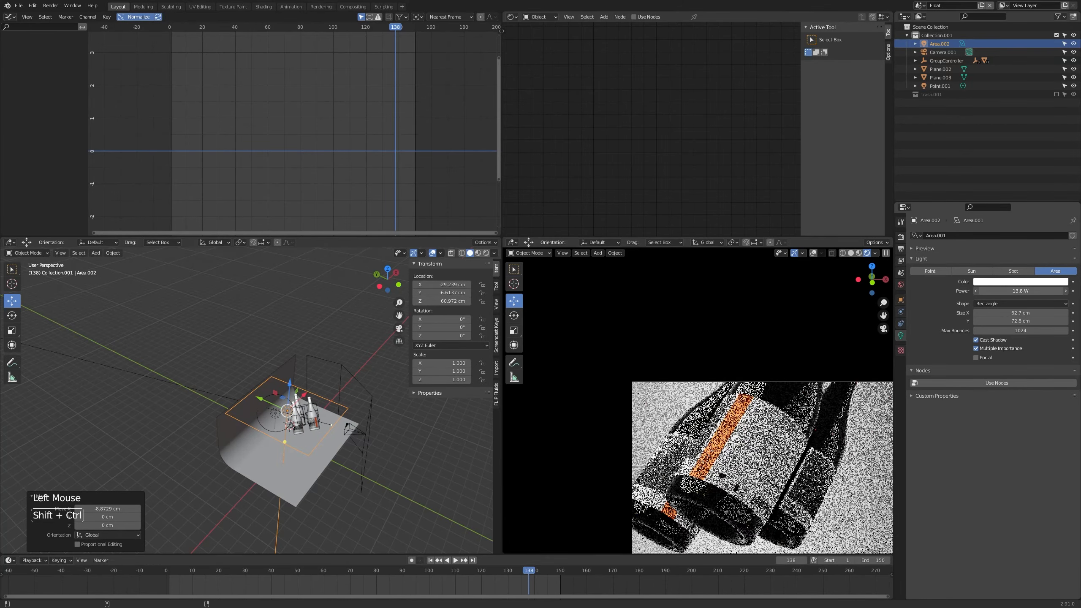
scroll(766, 421, up, 3)
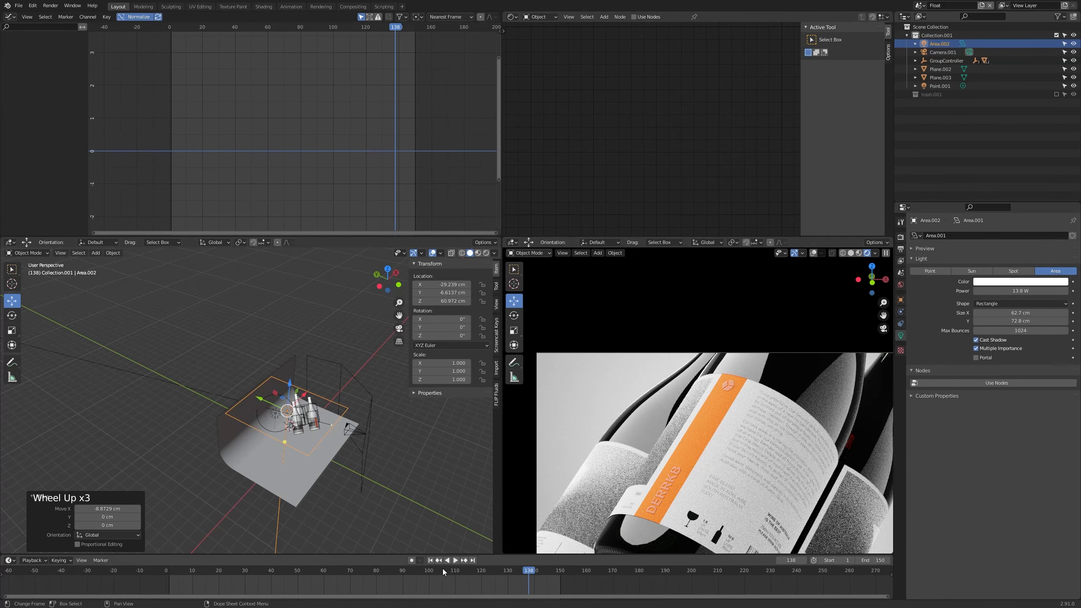
drag(411, 579, 284, 580)
drag(284, 578, 174, 579)
shift+middle_drag(733, 490, 747, 430)
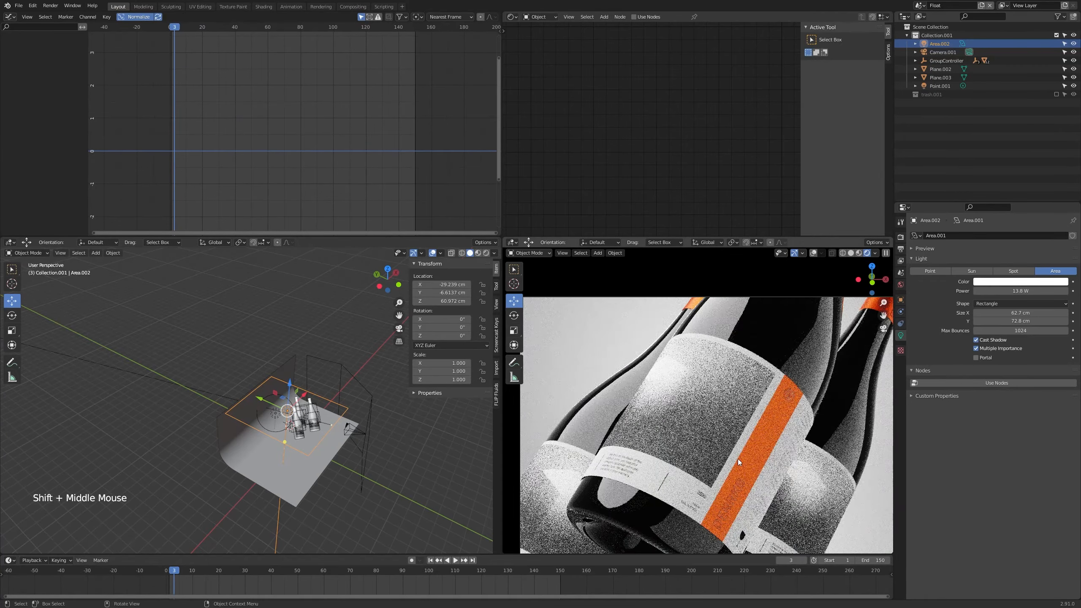
drag(289, 581, 533, 576)
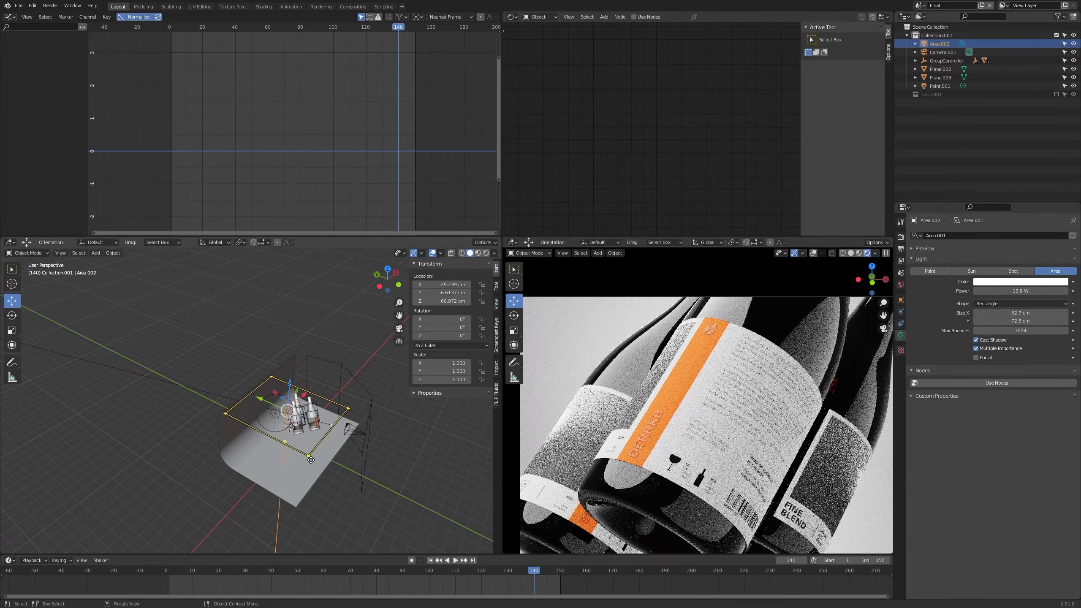
Raise the overhead area light about 0.2 cm and set its X size to 72.8 cm
middle_drag(323, 452, 354, 422)
scroll(663, 416, down, 1)
shift+middle_drag(664, 415, 642, 434)
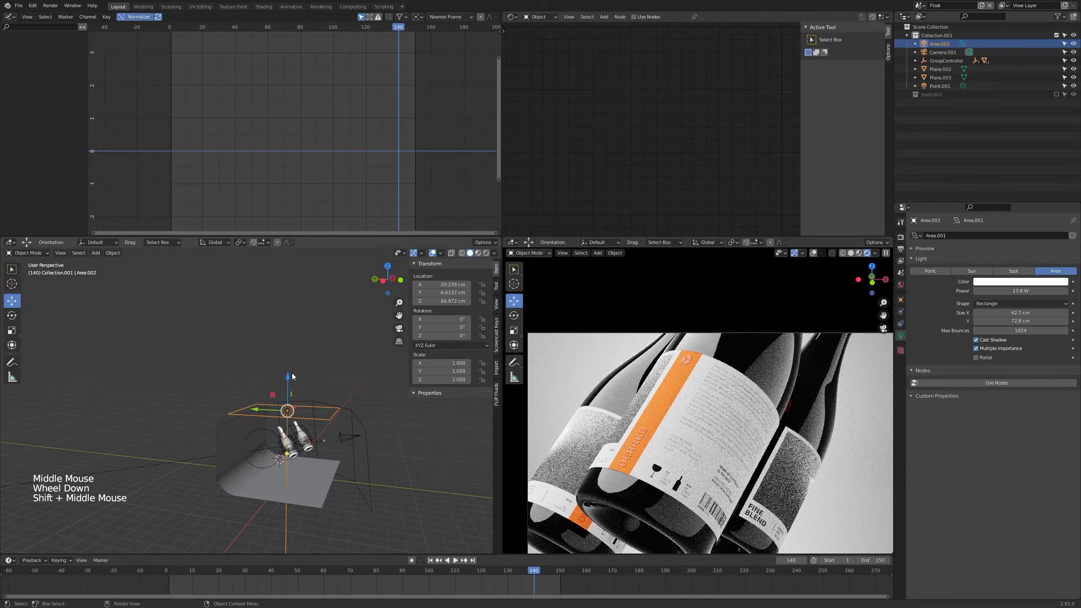
mouse_move(293, 376)
mouse_down()
mouse_move(291, 398)
mouse_move(280, 354)
mouse_move(272, 378)
mouse_up()
middle_drag(273, 378, 301, 399)
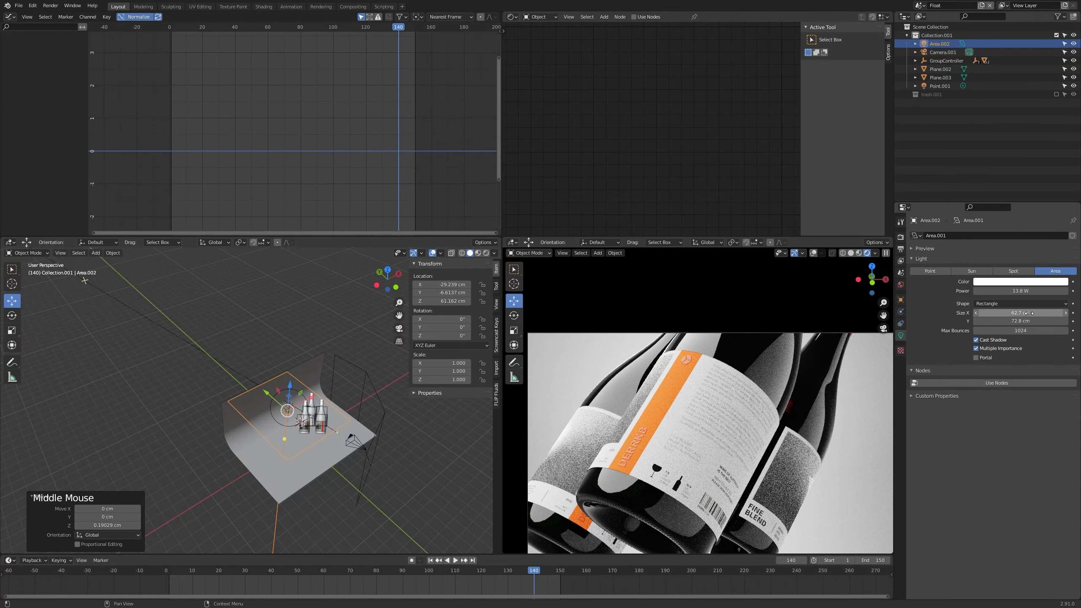
shift+drag(1021, 313, 1021, 312)
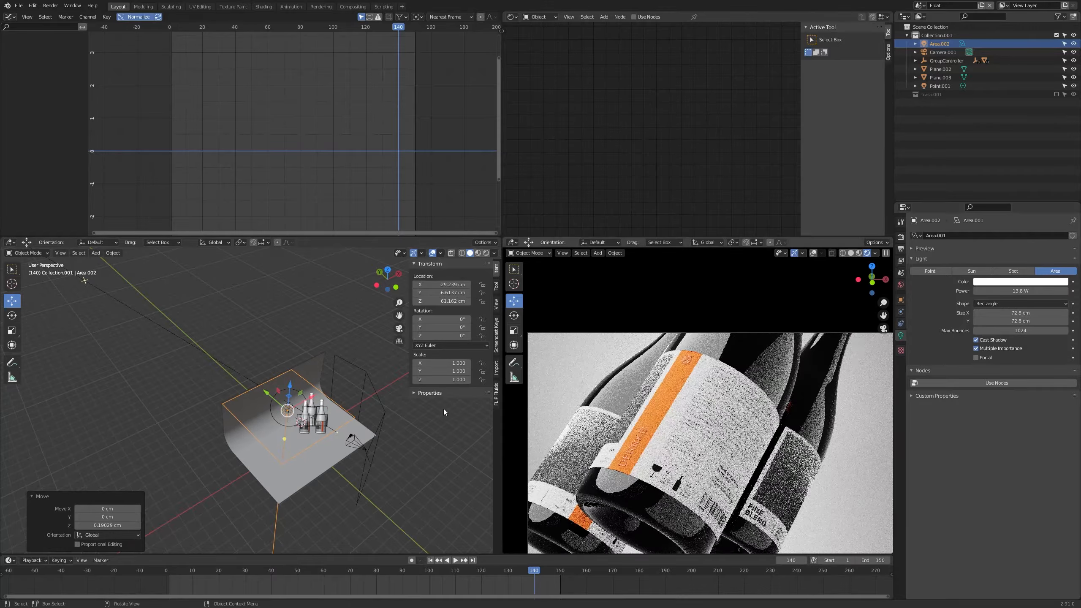
Shift the overhead area light about 2.4 cm along X and 14.2 cm along Y, and set its X size to 57.9 cm
middle_drag(399, 410, 387, 417)
key(g)
click(399, 405)
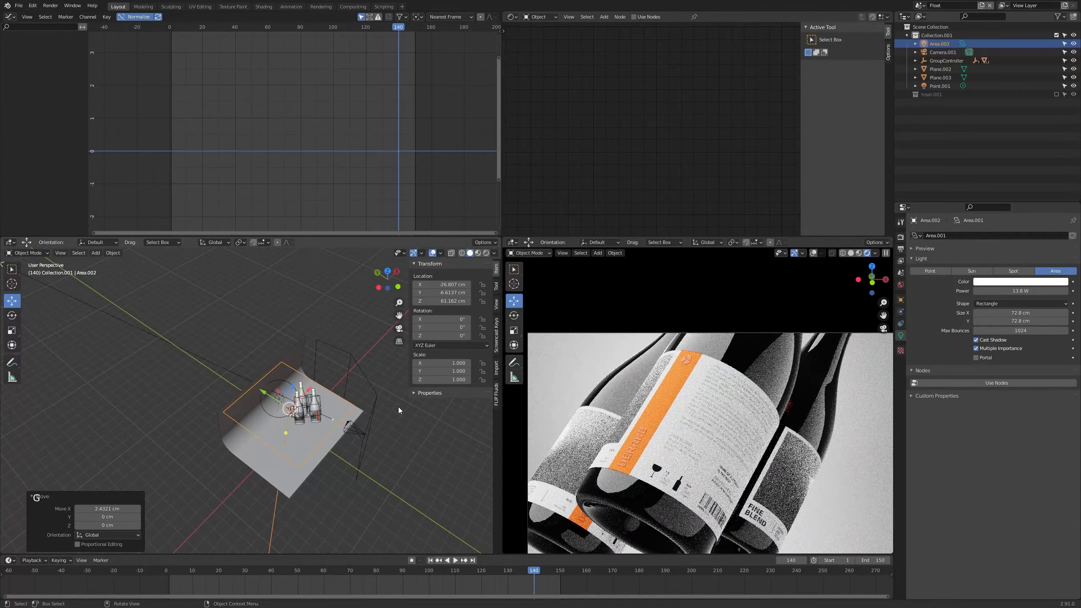
key(g)
key(y)
click(430, 394)
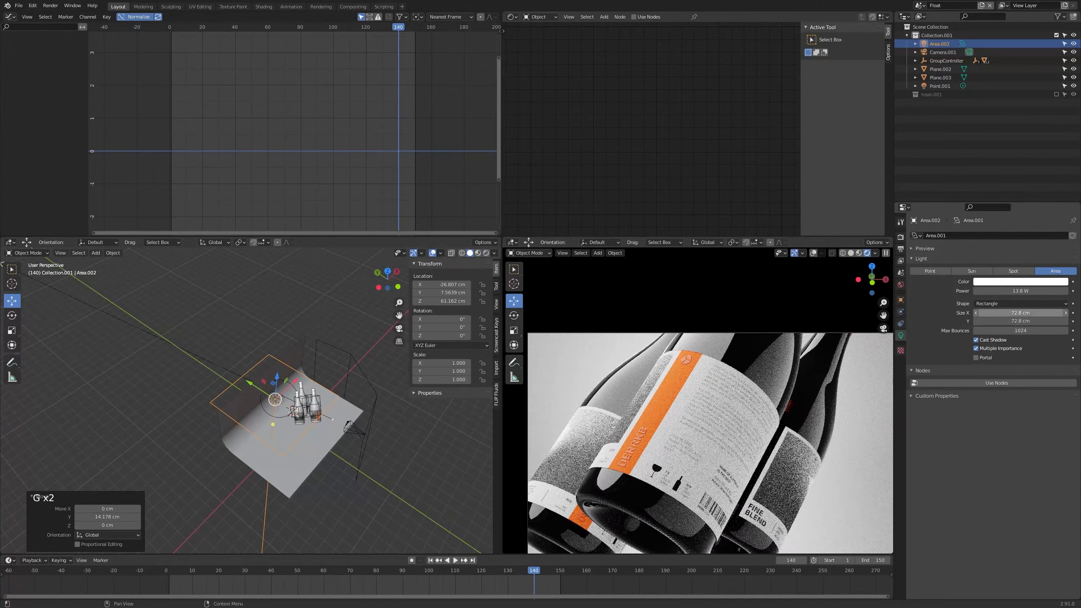
shift+drag(1020, 313, 994, 312)
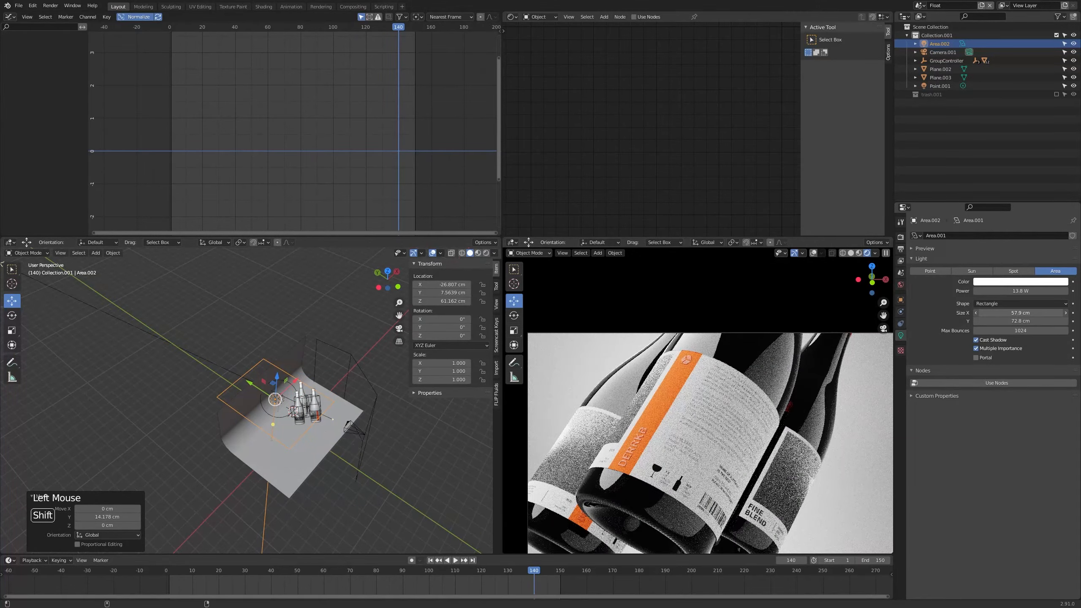
scroll(692, 447, down, 2)
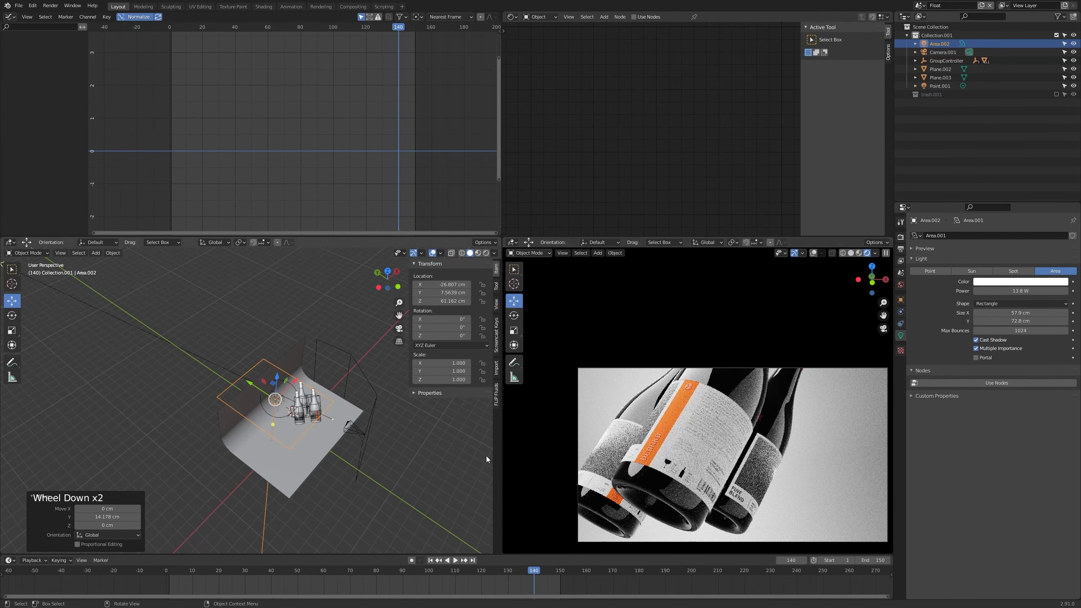
scroll(395, 445, down, 1)
Duplicate the area light to the front of the set and rotate the copy freely to about X 78.3°, Y 8.4°, Z -22.4°
middle_drag(395, 444, 356, 393)
key(shift+d)
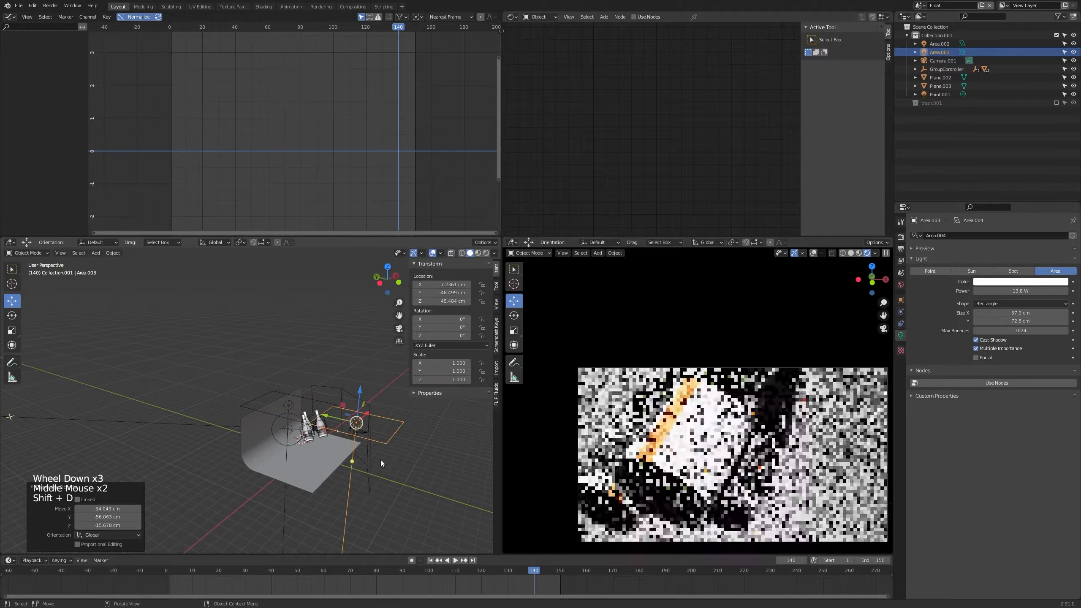
click(380, 460)
middle_drag(380, 460, 332, 451)
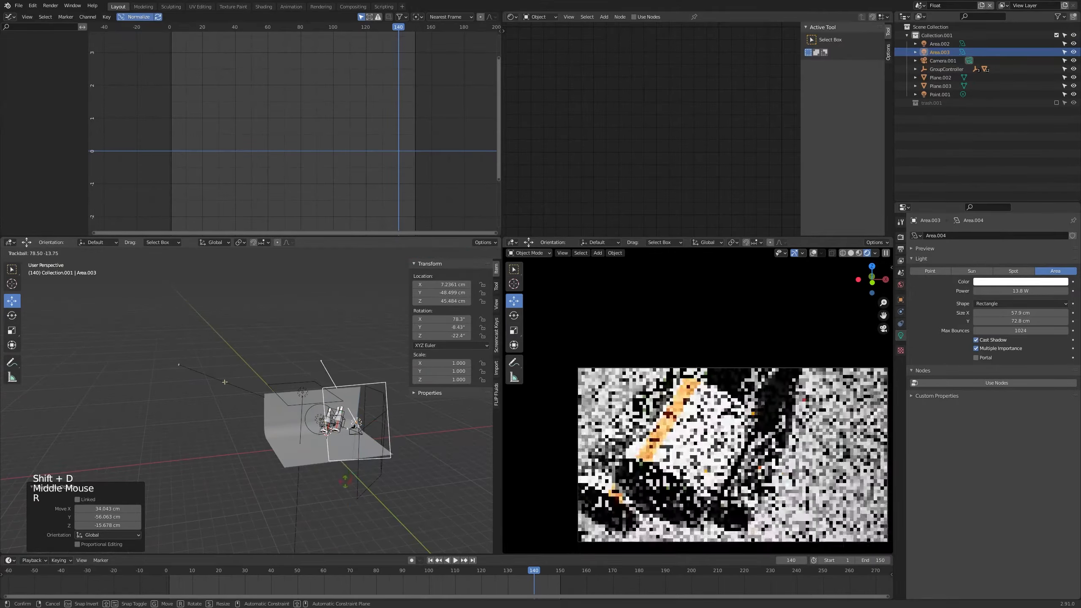
key(r)
key(r)
click(392, 423)
middle_drag(392, 423, 375, 430)
Move the duplicated area light low in front of the bottles and change its shape to Disk with a size of 83.9 cm
key(g)
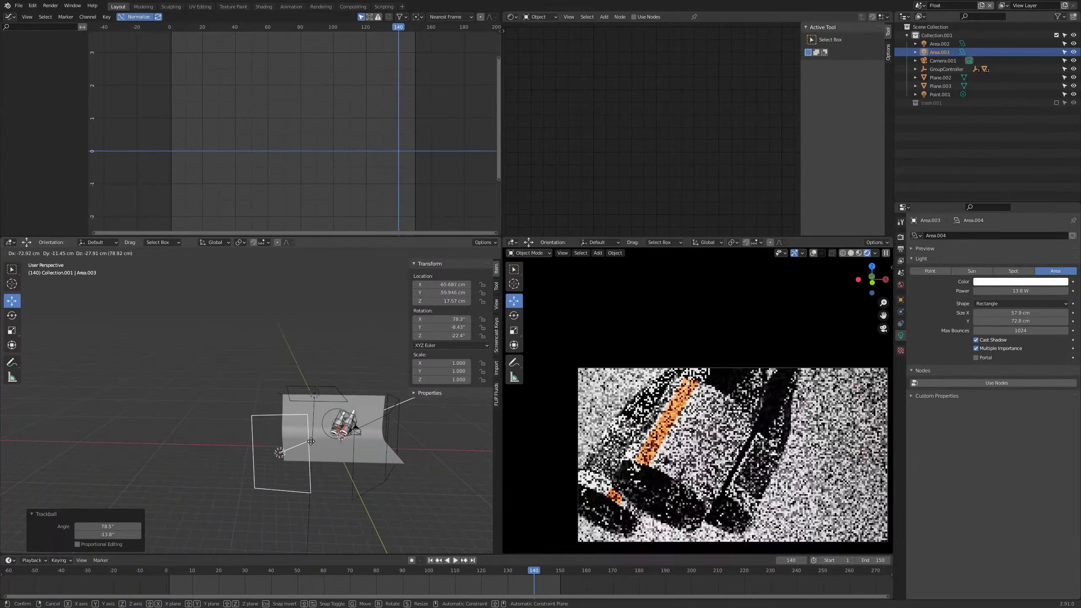
click(383, 441)
mouse_move(383, 441)
middle_down()
mouse_move(427, 458)
mouse_move(383, 439)
middle_up()
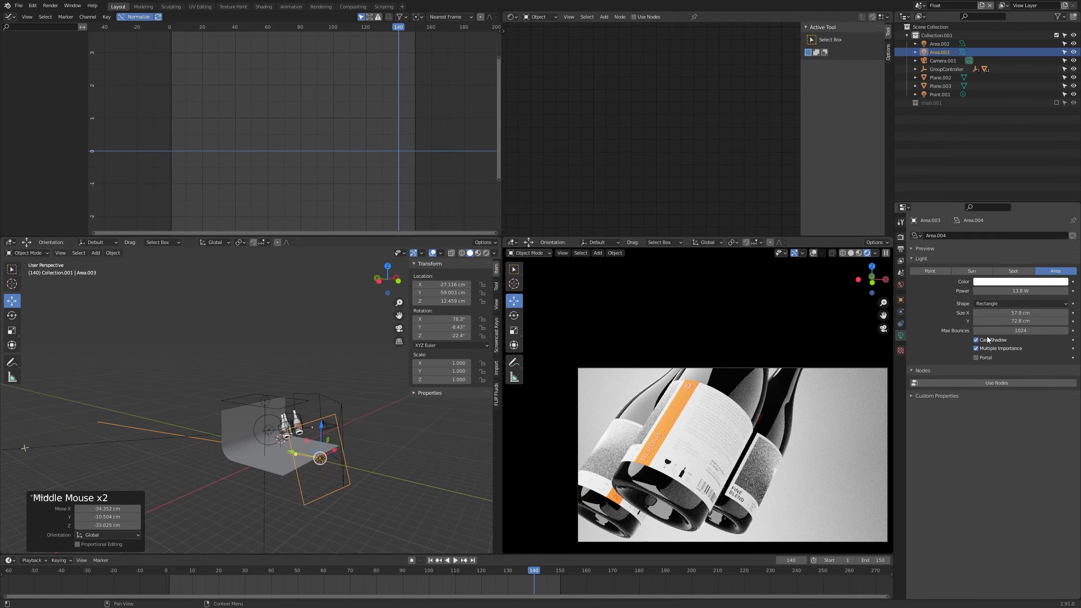
click(1019, 303)
click(1003, 332)
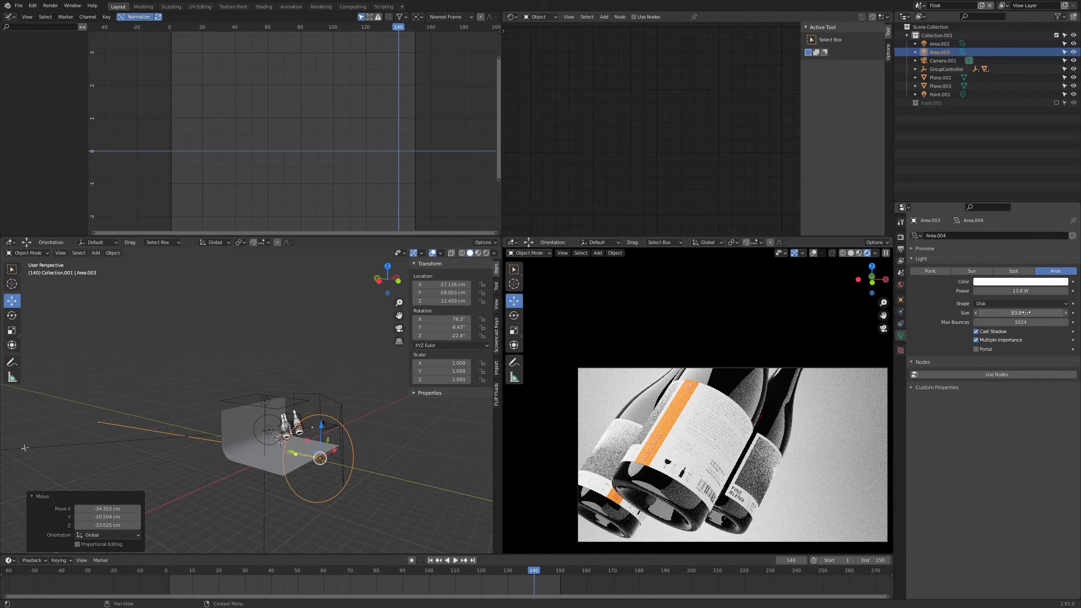
Rotate the disk light about -83.7° in top view and move it beside the bottles, to about X -33.7, Y -16.2, Z 21.3 cm
middle_drag(384, 356, 392, 428)
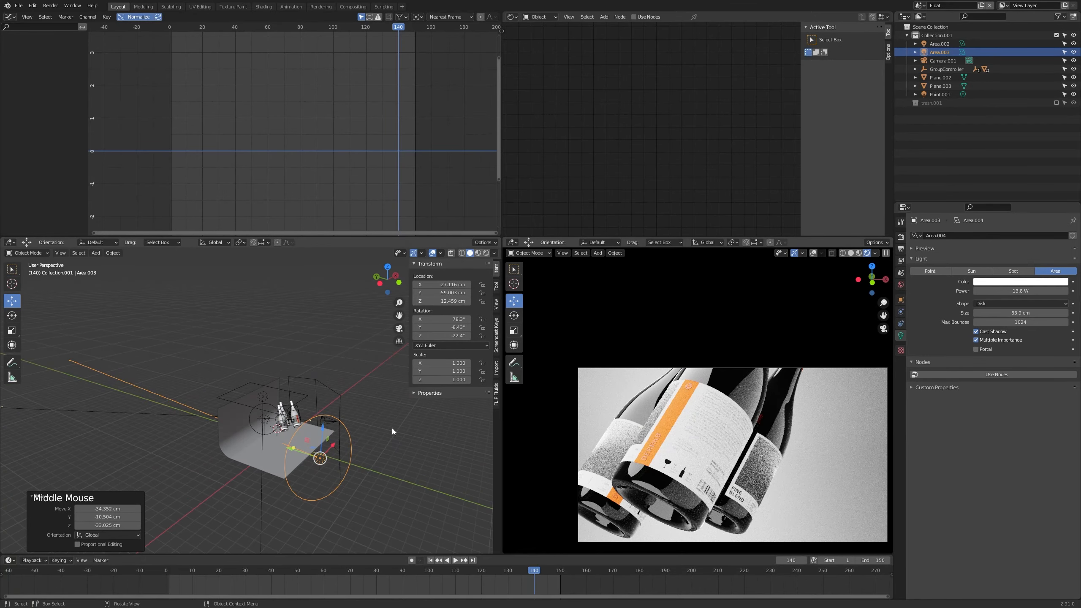
key(KP_7)
key(r)
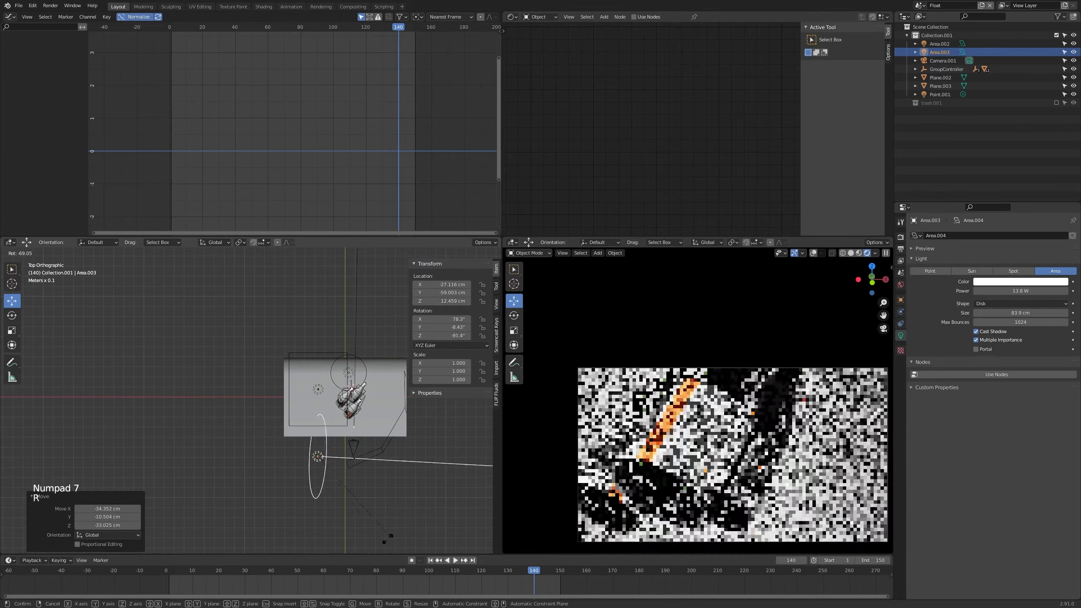
click(385, 535)
key(g)
key(g)
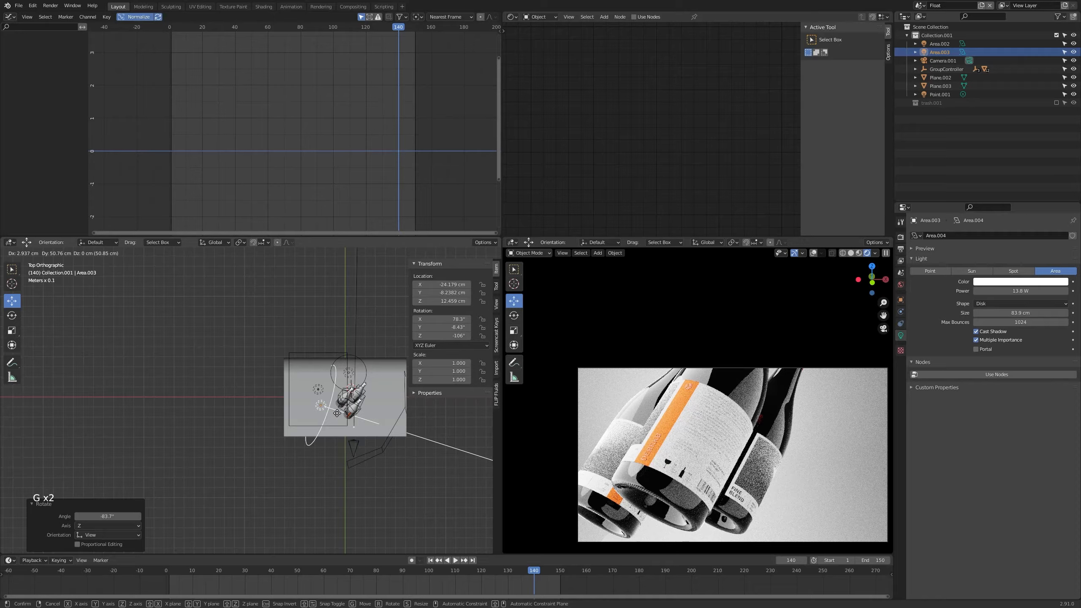
middle_drag(339, 424, 377, 396)
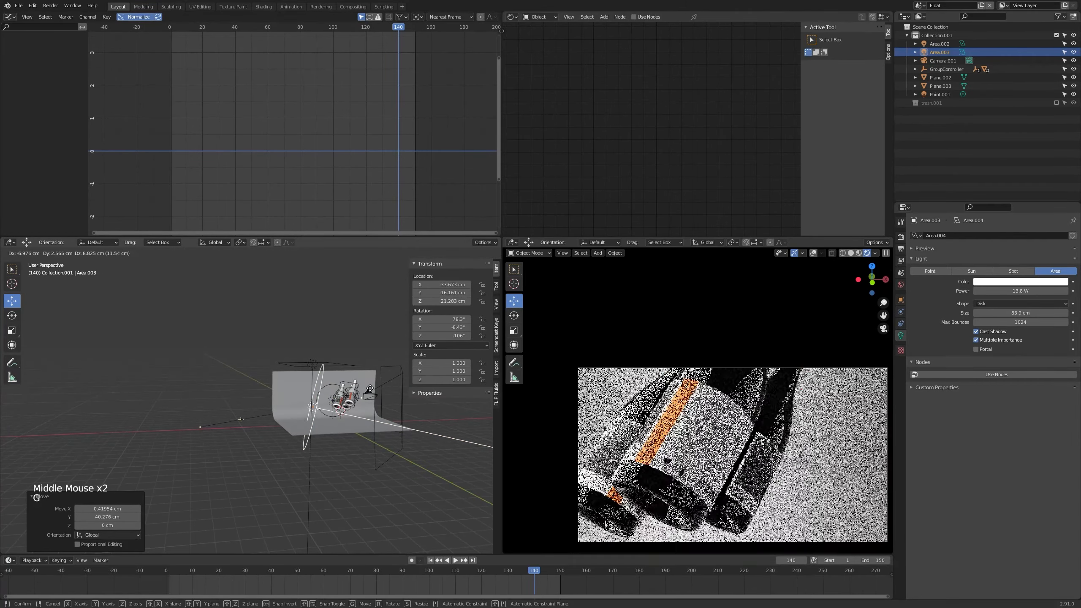
click(369, 389)
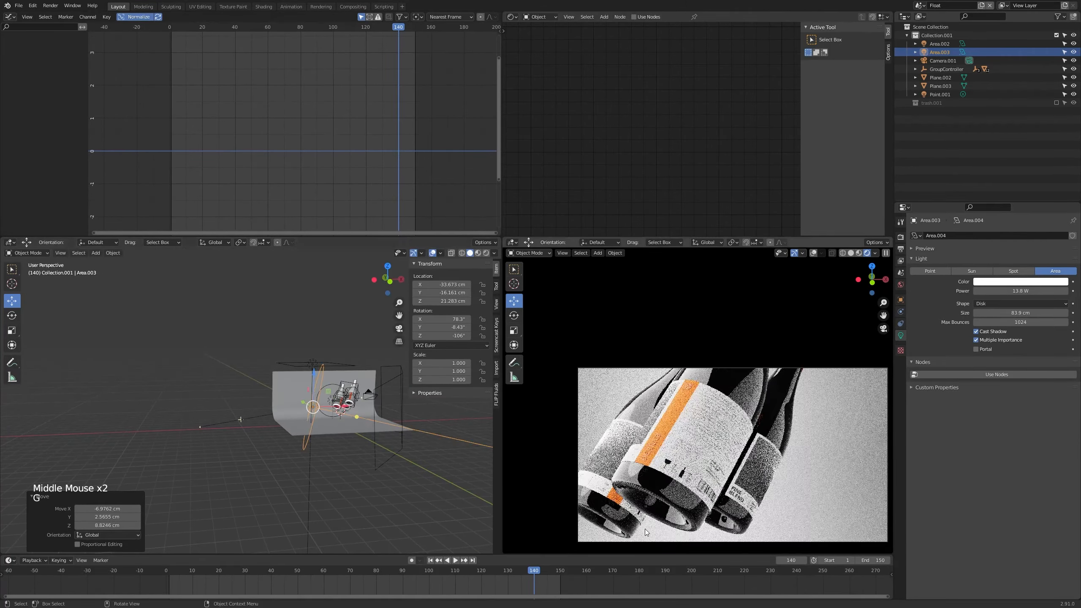
Toggle the disk light's visibility to compare its effect on the labels, and reduce its power to 5.7 W
click(1074, 53)
click(1074, 53)
click(1074, 53)
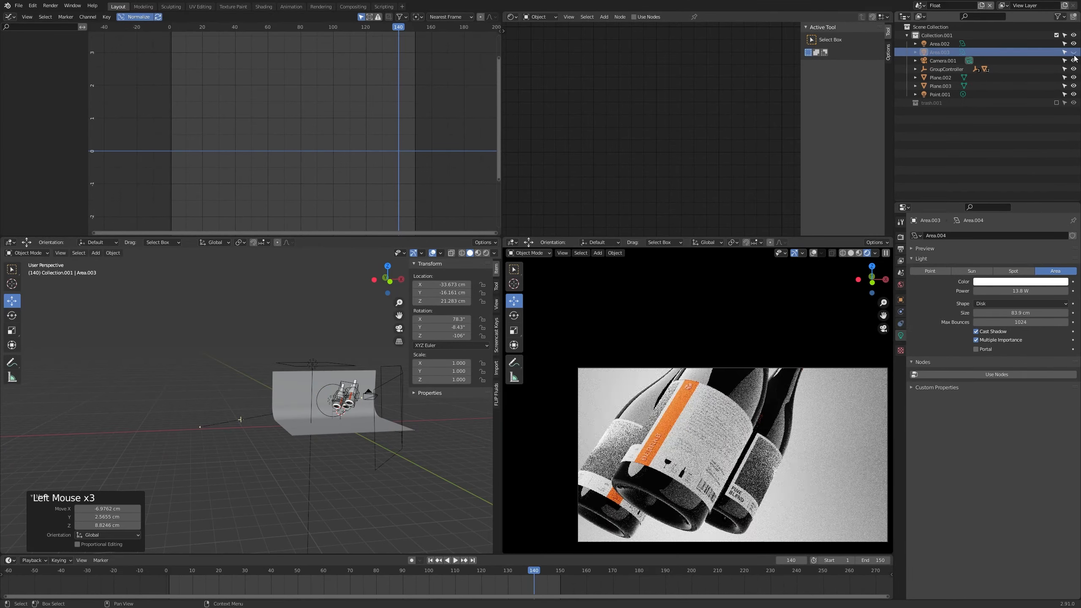
click(1074, 55)
click(1074, 55)
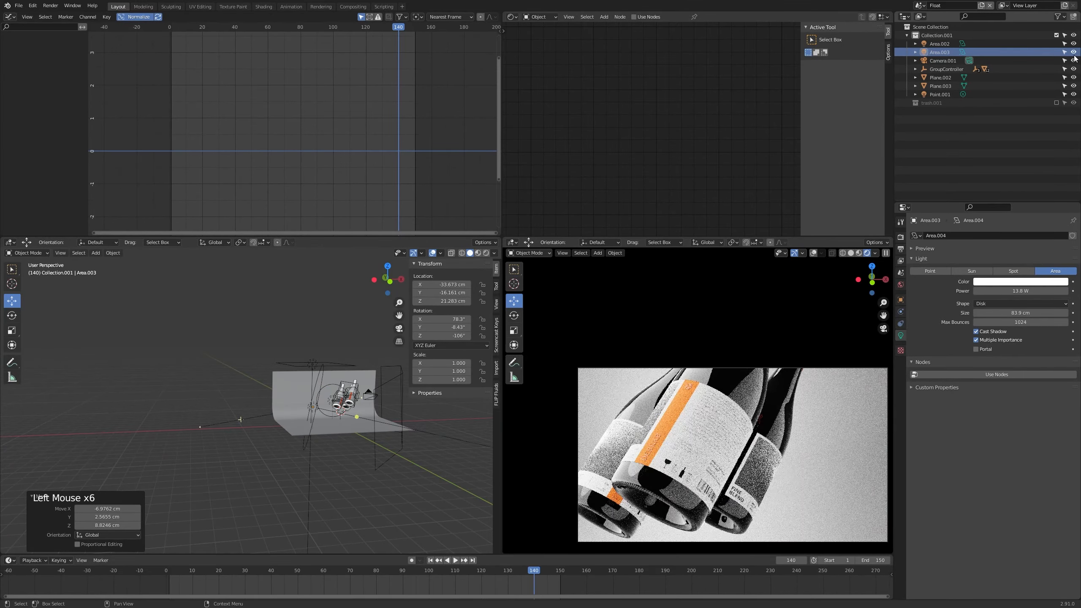
click(1074, 53)
click(1074, 53)
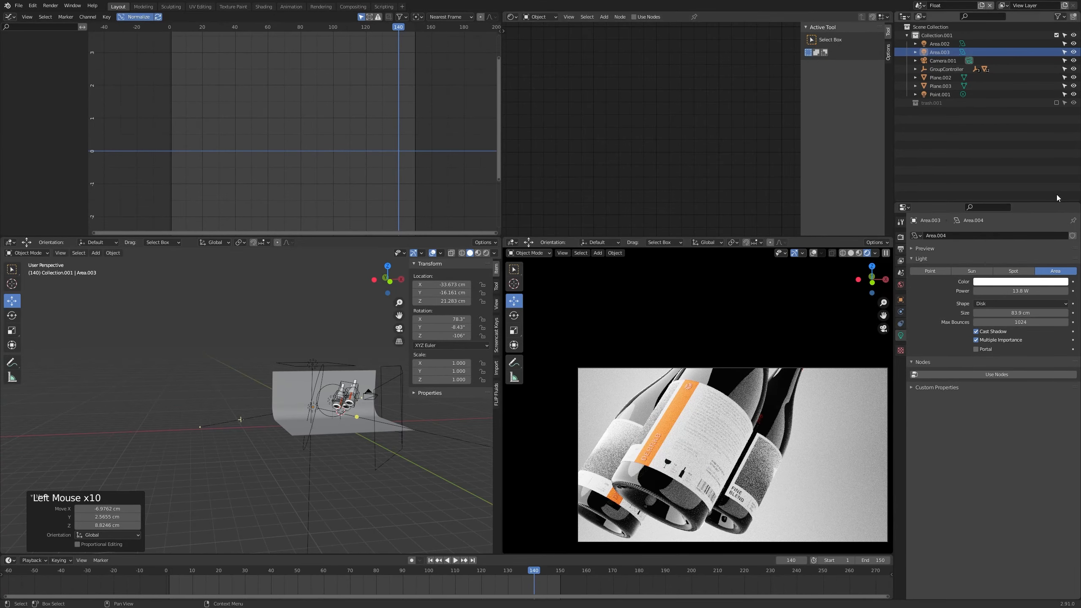
click(342, 414)
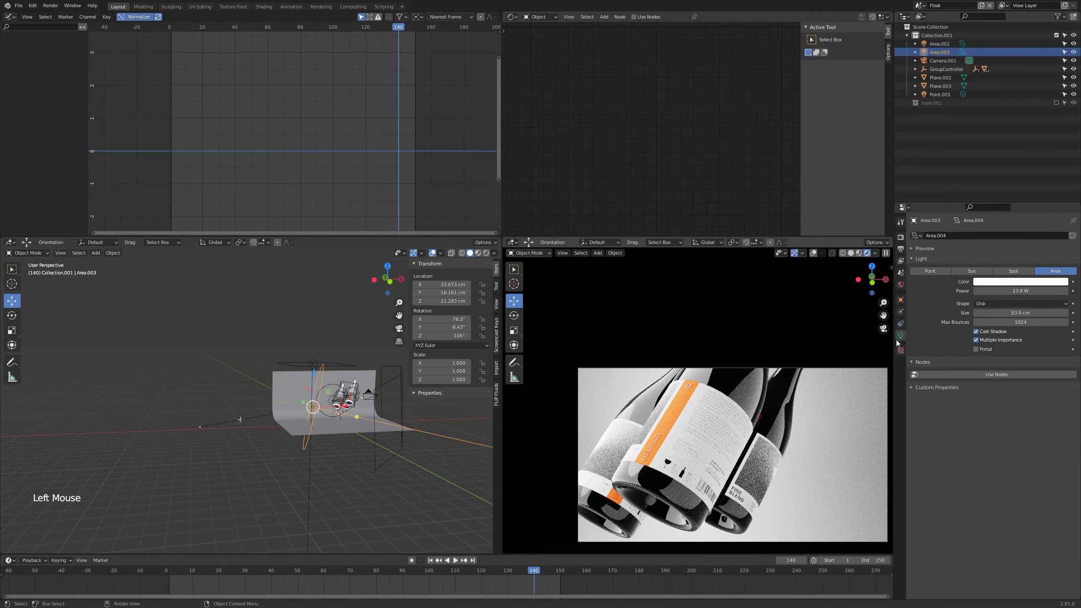
drag(1022, 291, 993, 291)
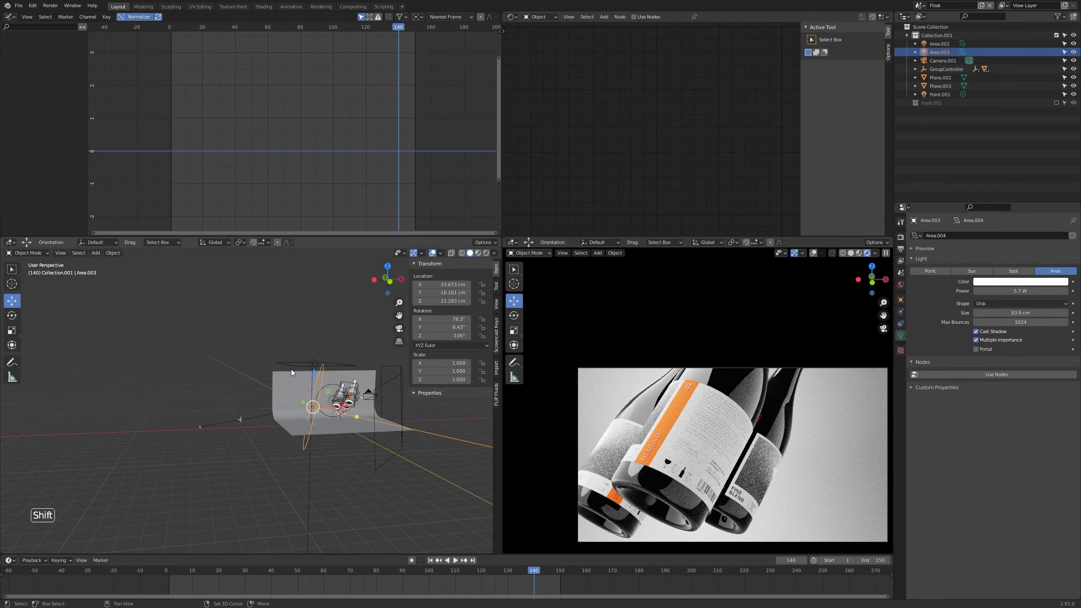
Select the reflector plane and rotate it freely to about X -21.7°, Y -25.5°, Z -3.15°
shift+middle_drag(406, 367, 393, 403)
middle_drag(400, 402, 372, 437)
click(392, 411)
shift+middle_drag(387, 439, 339, 426)
key(r)
key(r)
click(338, 448)
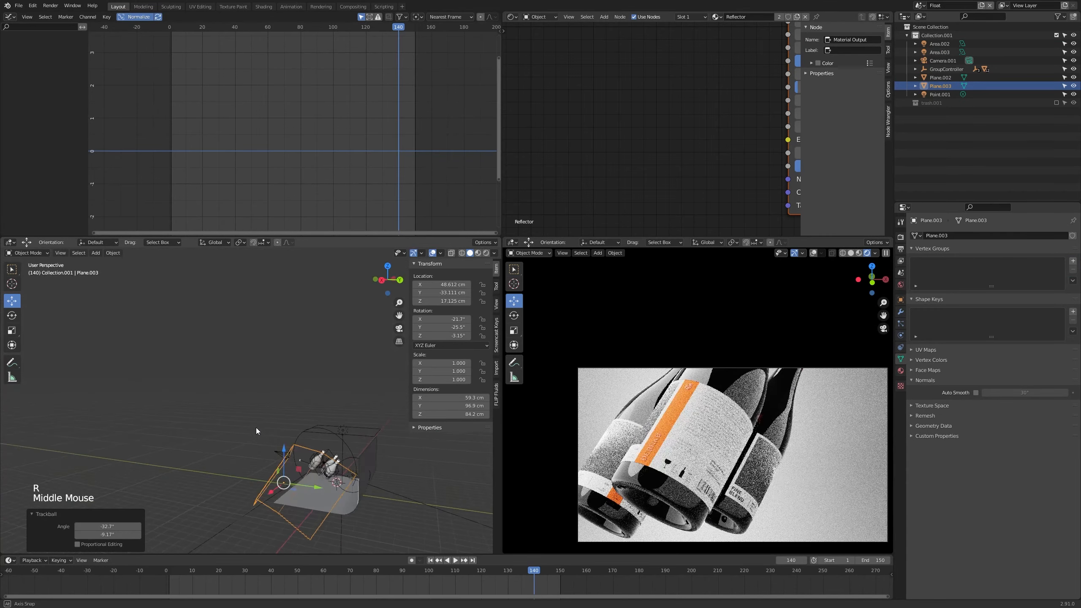
Move the reflector above the bottles to about X 33.7, Y -23.2, Z 40.1 cm
key(g)
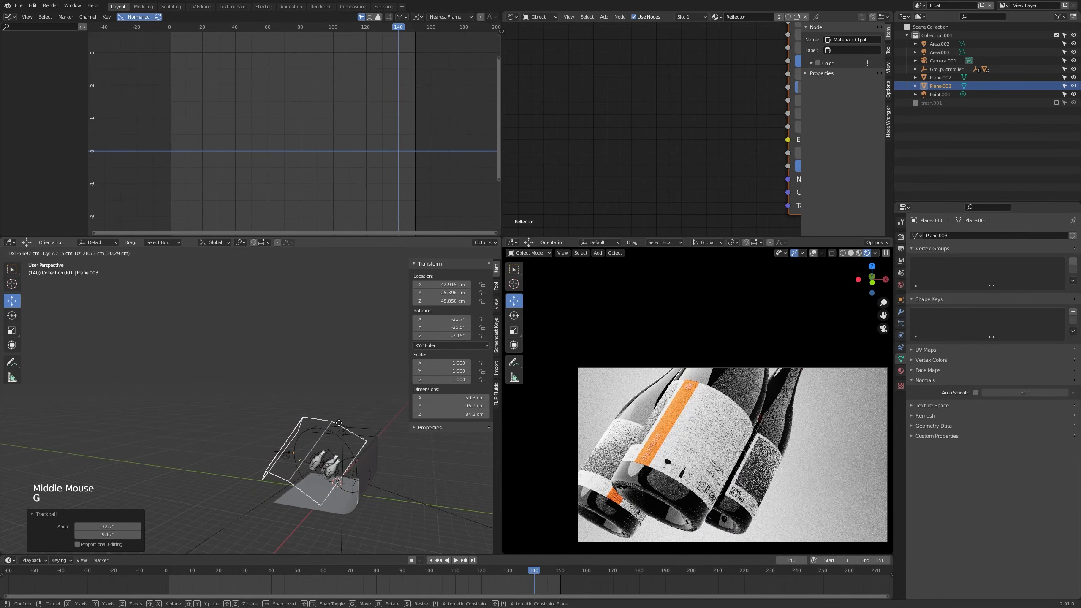
click(338, 423)
middle_drag(339, 423, 416, 460)
key(g)
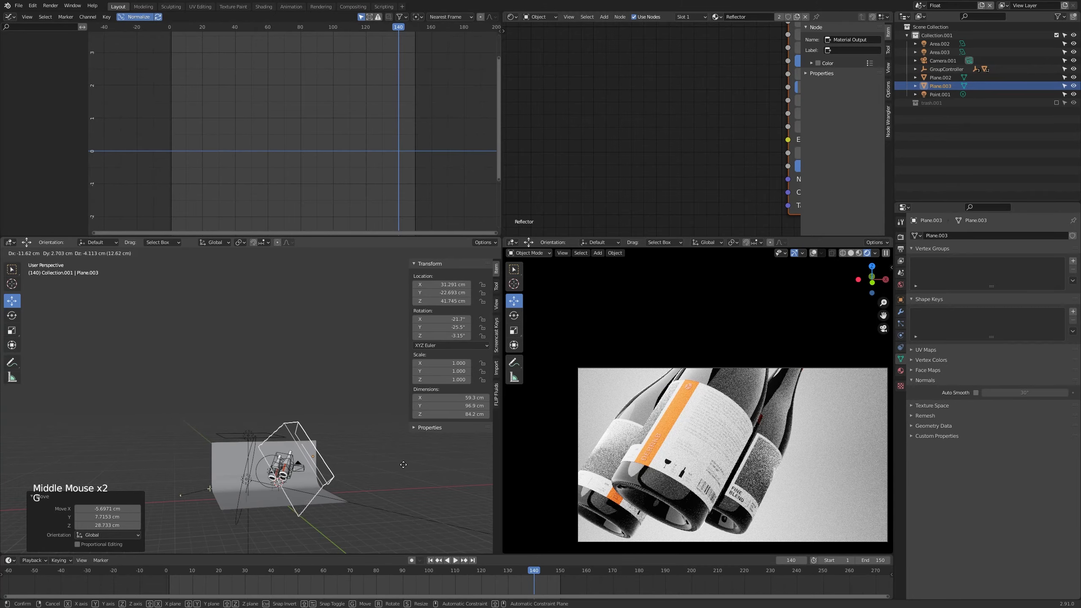
click(403, 470)
middle_drag(404, 470, 286, 490)
key(g)
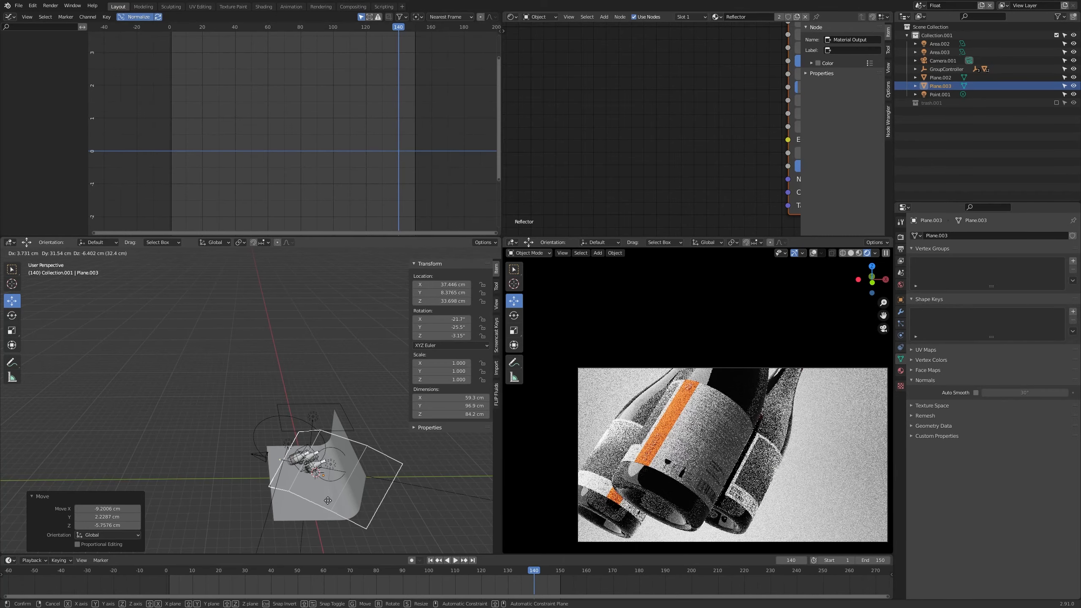
right_click(327, 500)
Raise the reflector to about X 38.2, Y -27.5, Z 59.3 cm and rotate it freely to about X -19.3°, Z 39.1°
middle_drag(326, 499, 416, 464)
key(g)
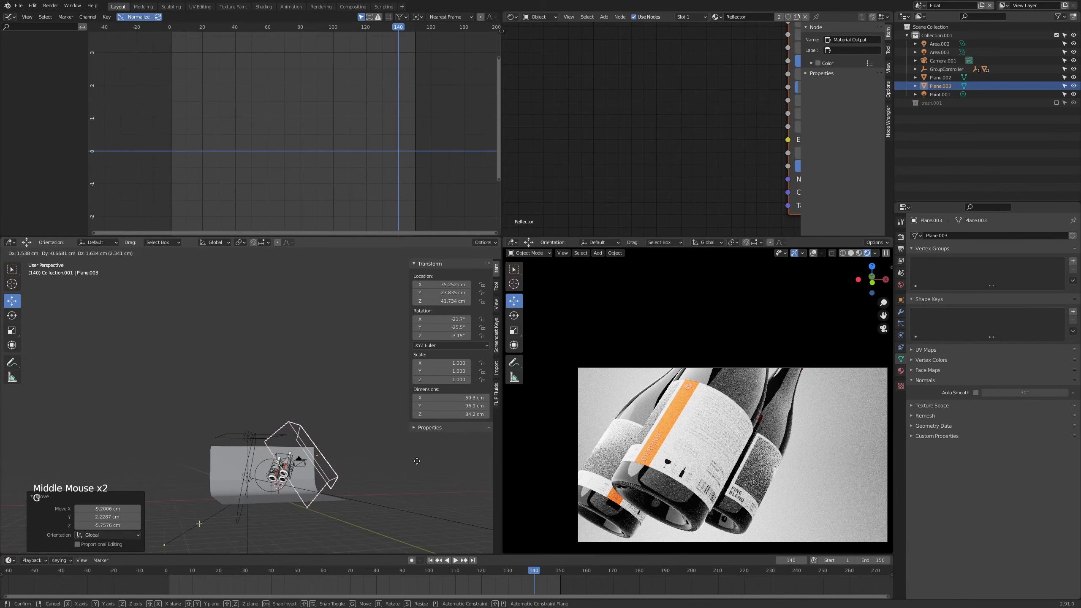
click(419, 440)
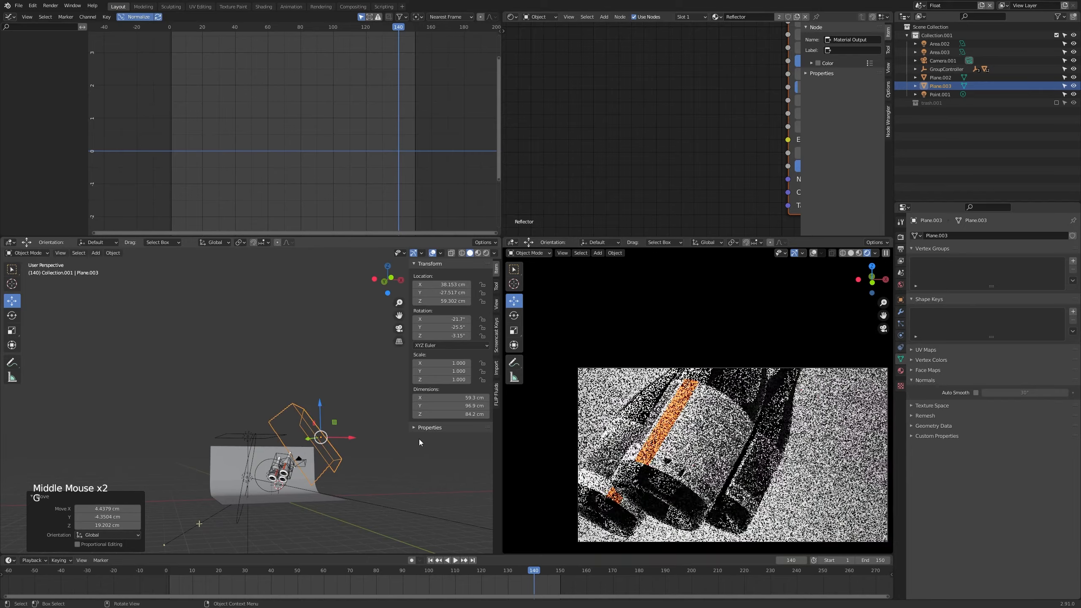
middle_drag(419, 440, 343, 466)
key(r)
key(r)
click(367, 486)
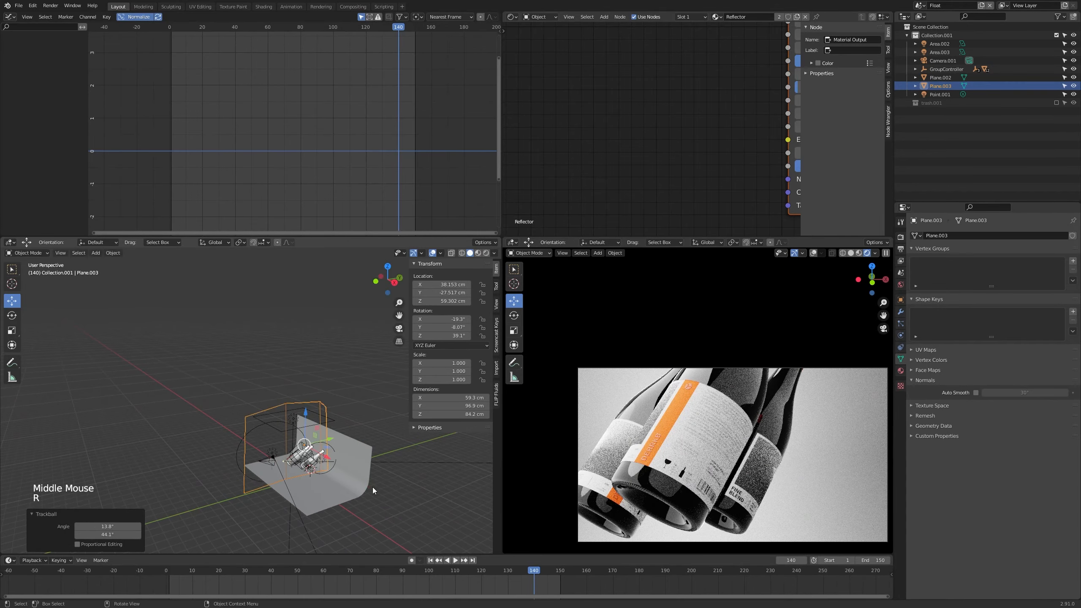
Move the reflector beside the backdrop, to about X 59.3, Y 14.6, Z 32.1 cm
key(g)
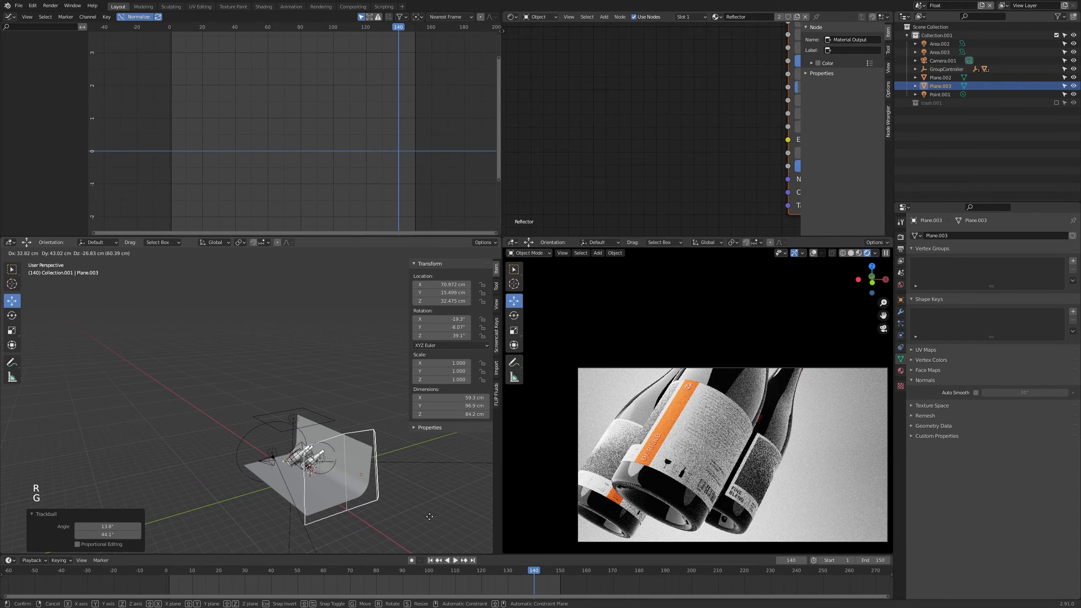
click(430, 517)
middle_drag(430, 517, 413, 488)
key(g)
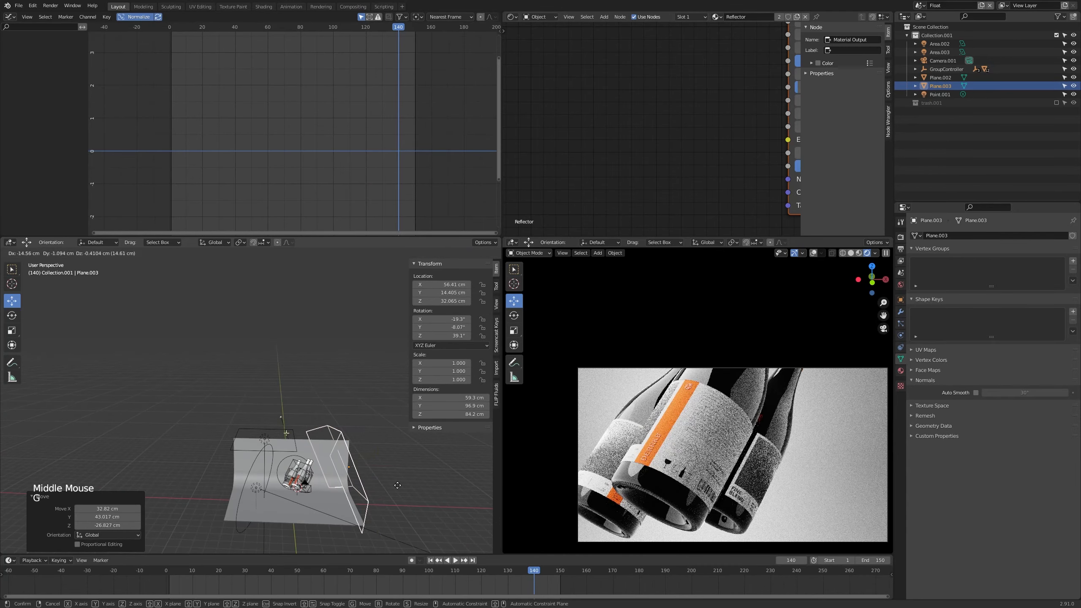
click(404, 484)
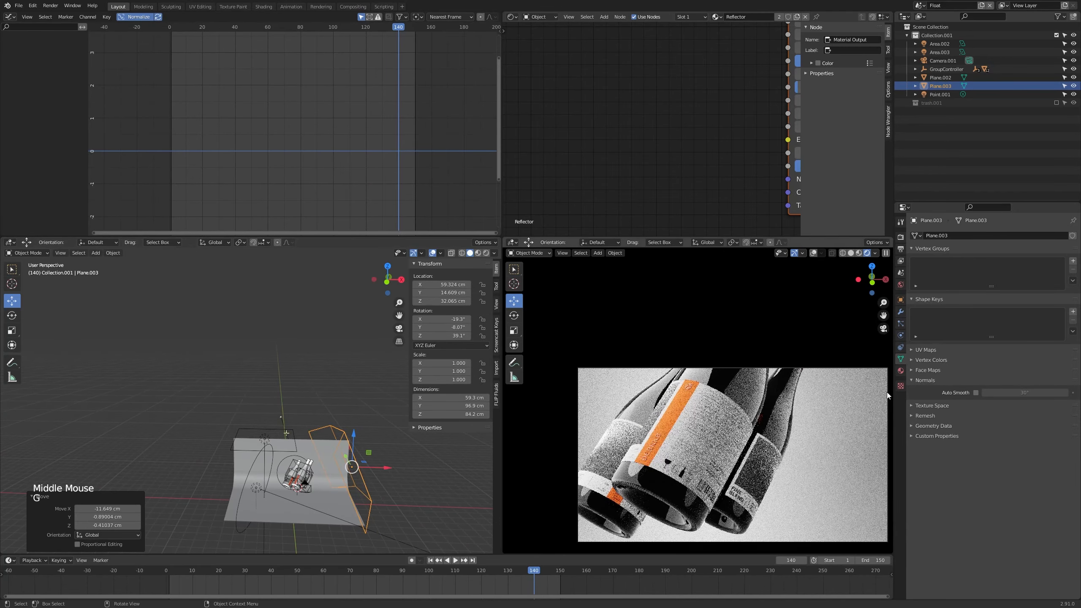
Play and scrub the animation up to frame 136 to examine the label embossing and bottle reflections
key(space)
click(310, 576)
drag(307, 574, 480, 560)
scroll(688, 435, up, 4)
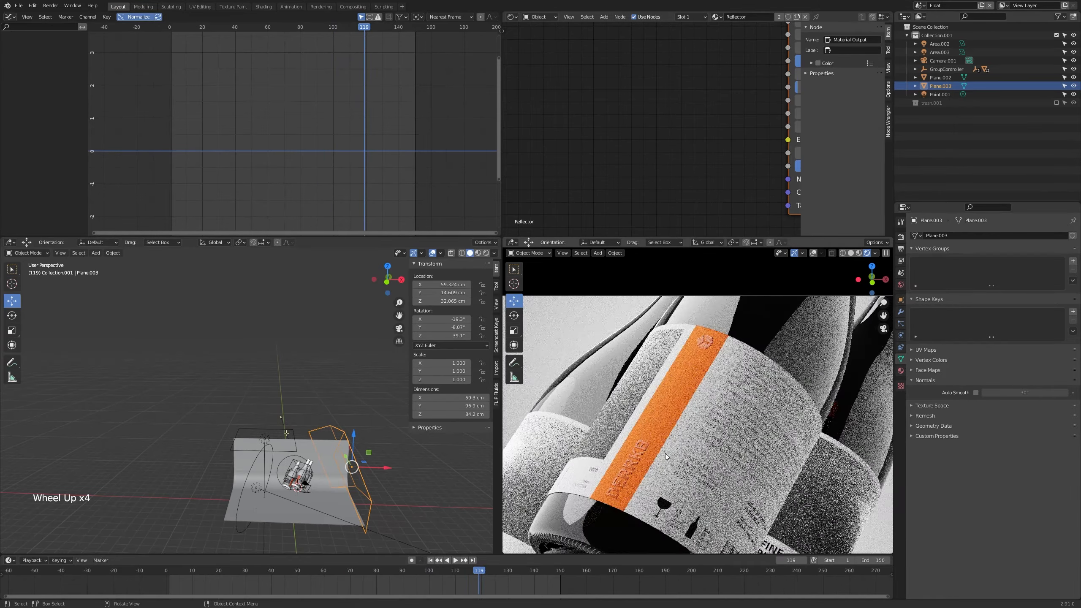
drag(482, 571, 492, 571)
click(515, 571)
scroll(664, 382, down, 4)
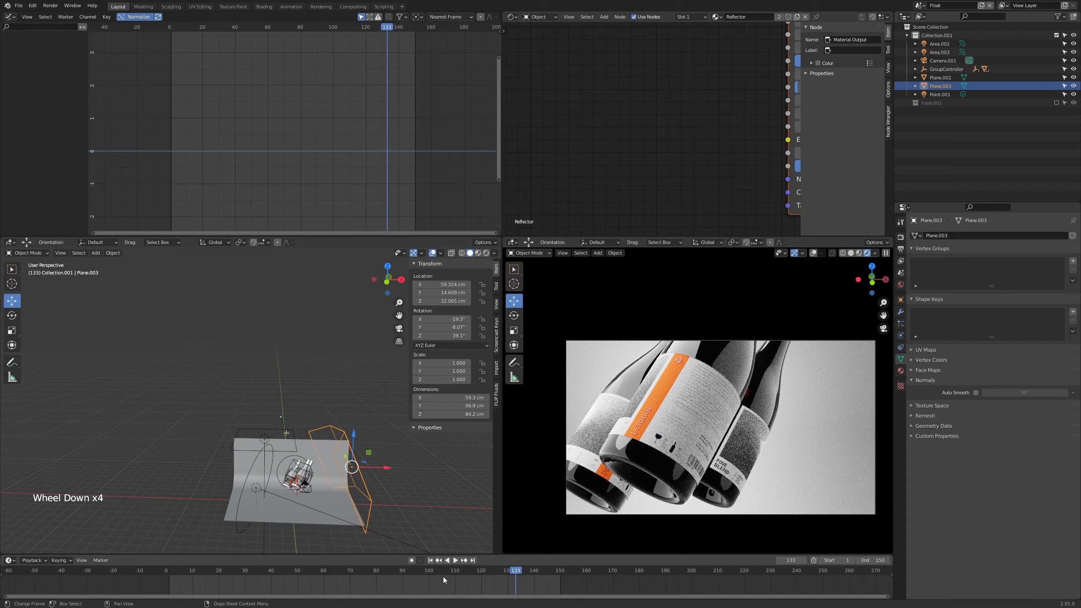
drag(429, 572, 420, 570)
drag(228, 573, 486, 571)
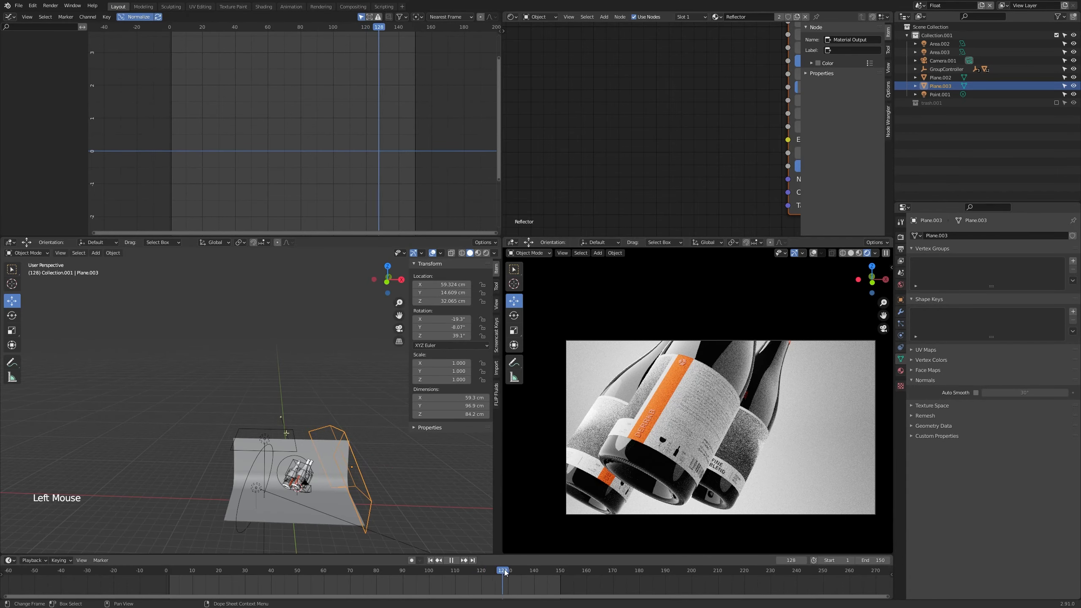
drag(505, 569, 523, 569)
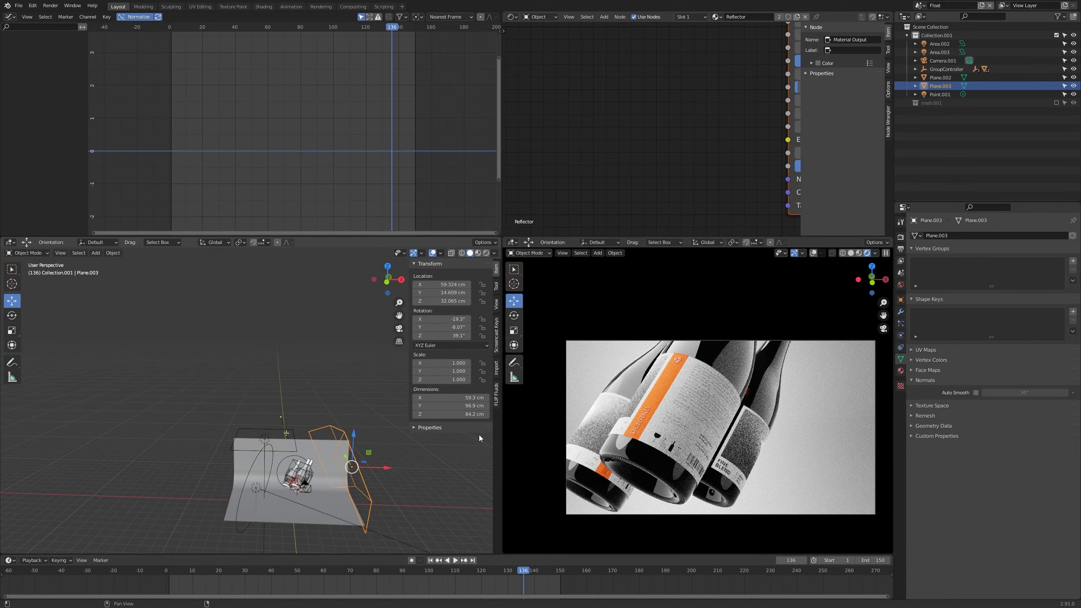
Select the camera, look through it in the modelling viewport, and pause the rendered preview
scroll(407, 442, up, 3)
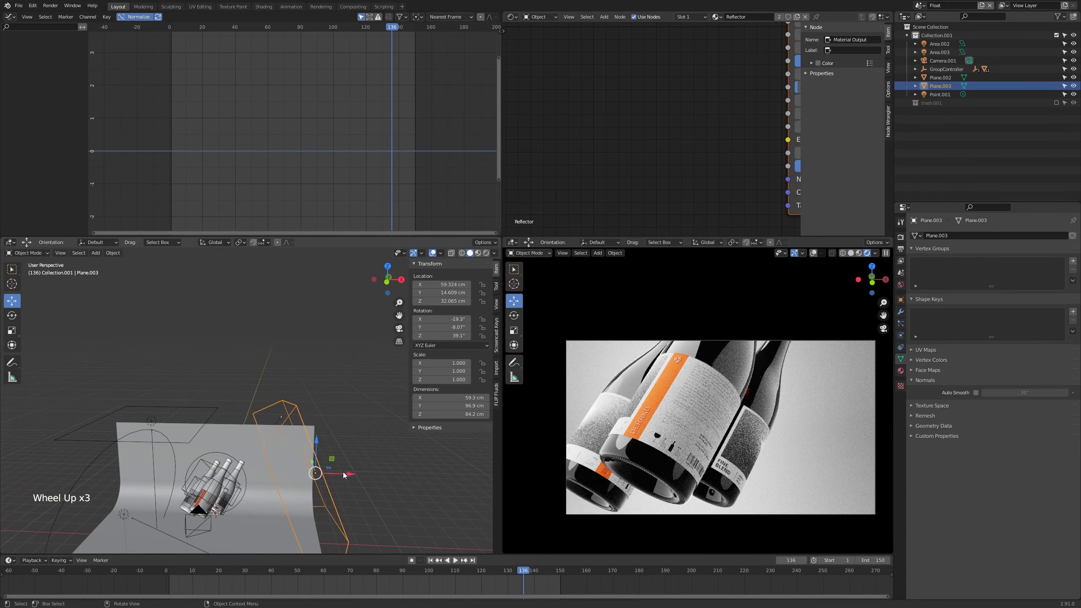
shift+middle_drag(407, 442, 348, 435)
scroll(342, 420, down, 1)
scroll(348, 435, up, 4)
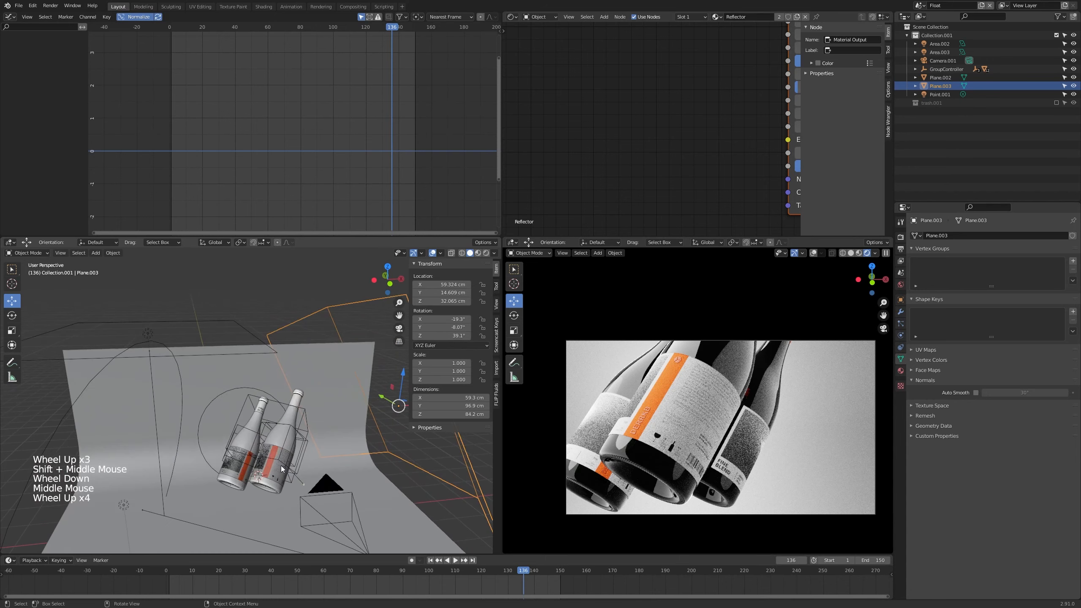
click(319, 490)
shift+middle_drag(320, 490, 303, 440)
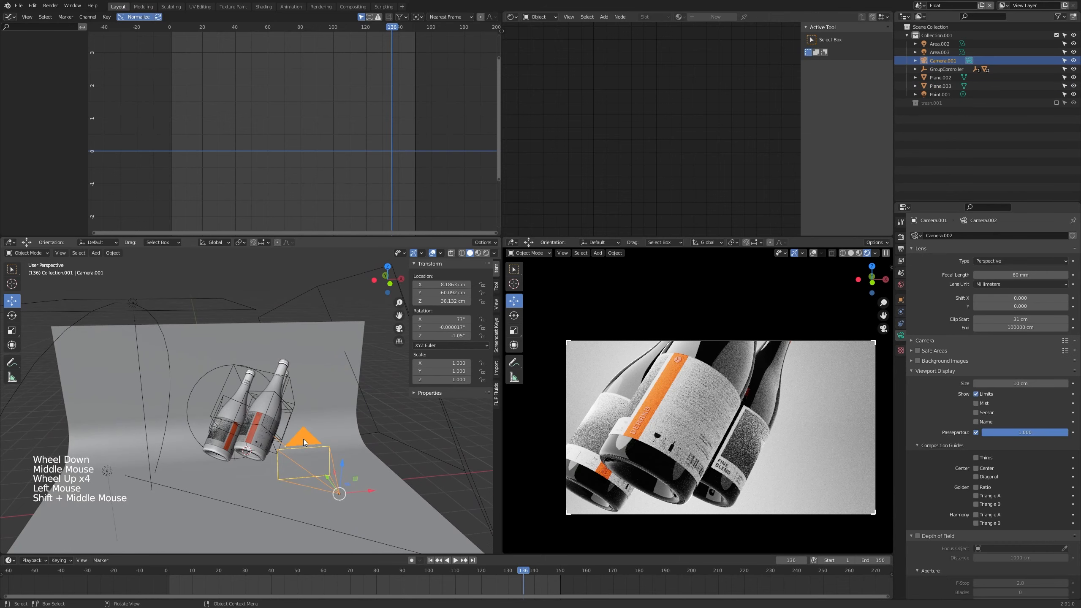
key(KP_0)
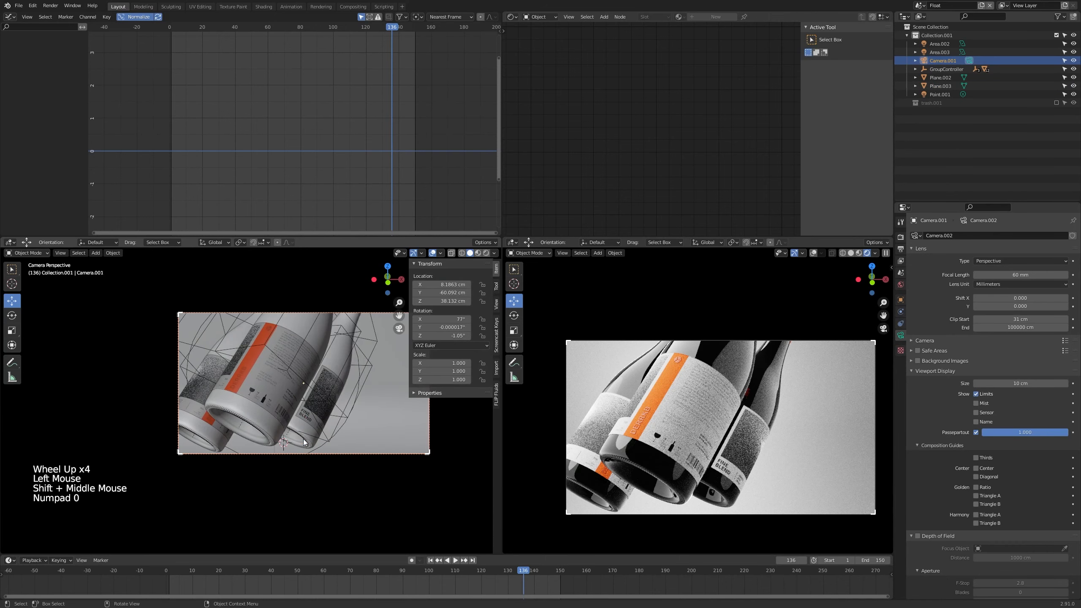
click(885, 256)
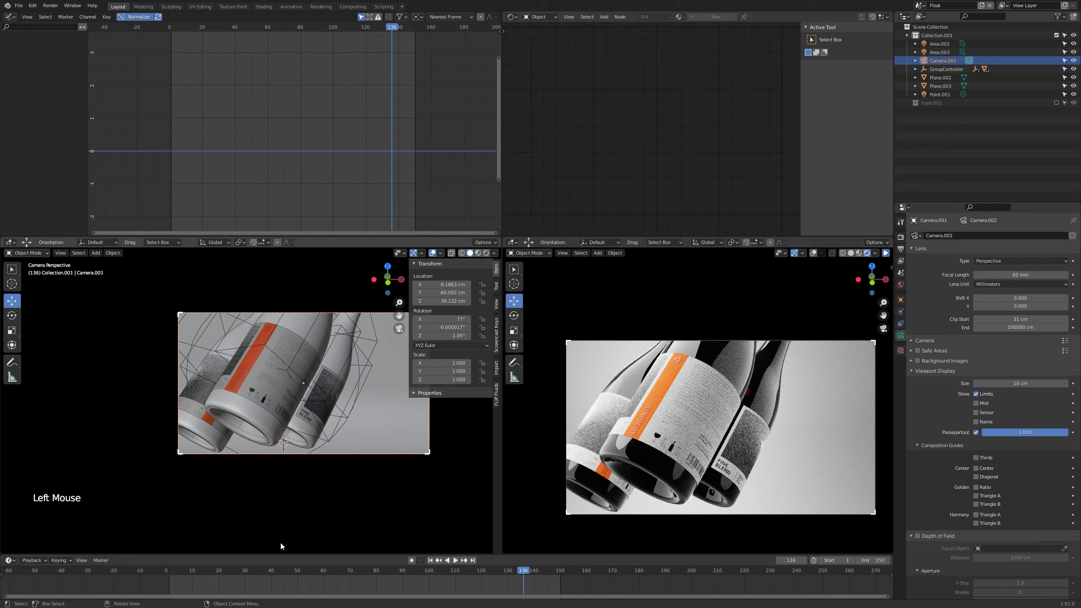
At frame 150, shift the camera about -2.3 cm in X and -0.4 cm in Z and keyframe its location
drag(167, 573, 561, 557)
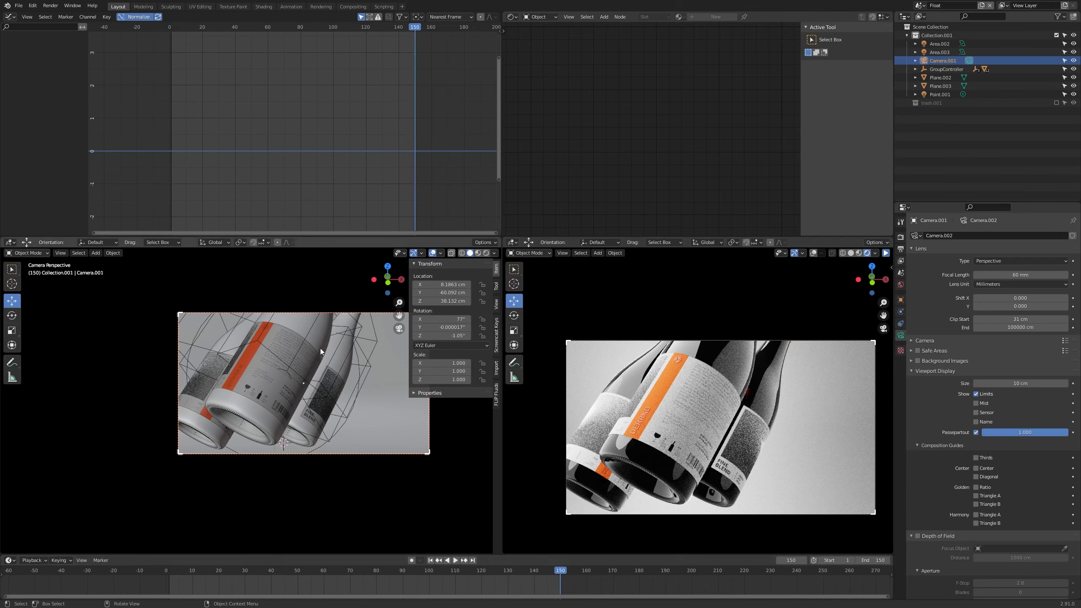
key(g)
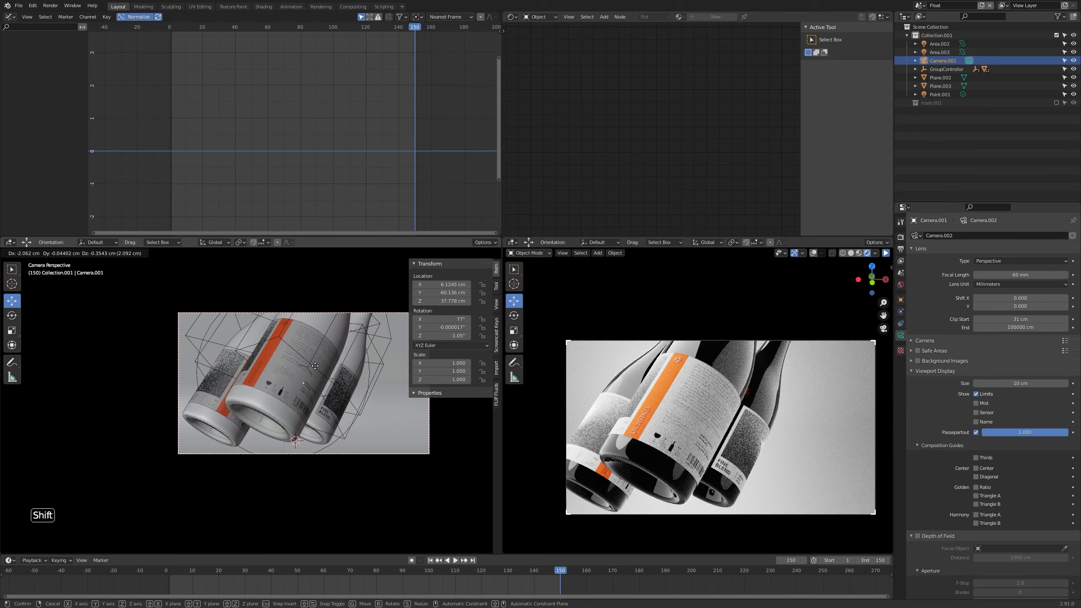
click(313, 366)
right_click(432, 293)
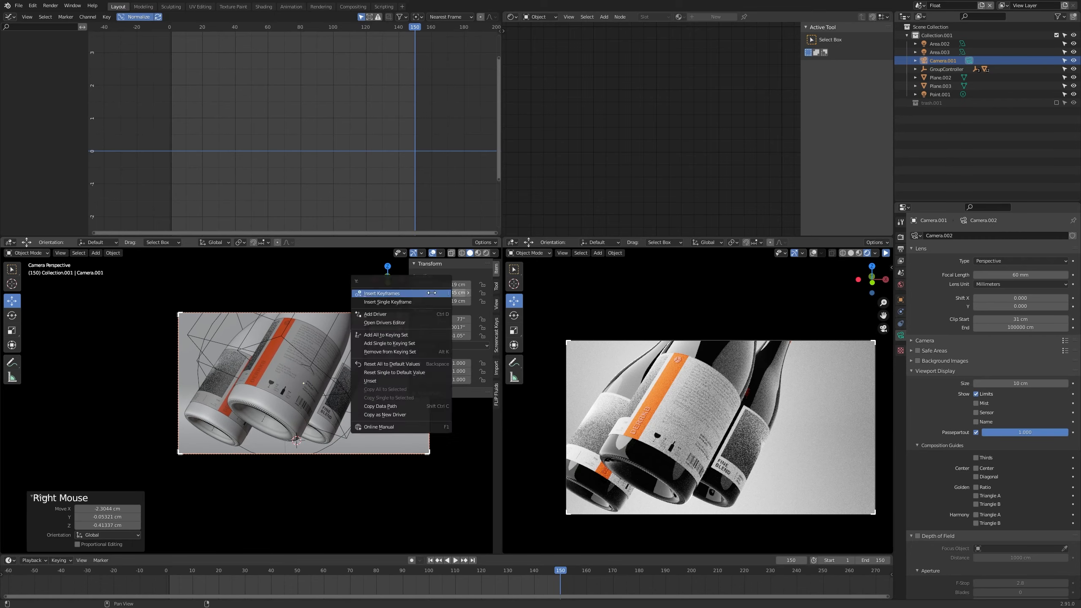
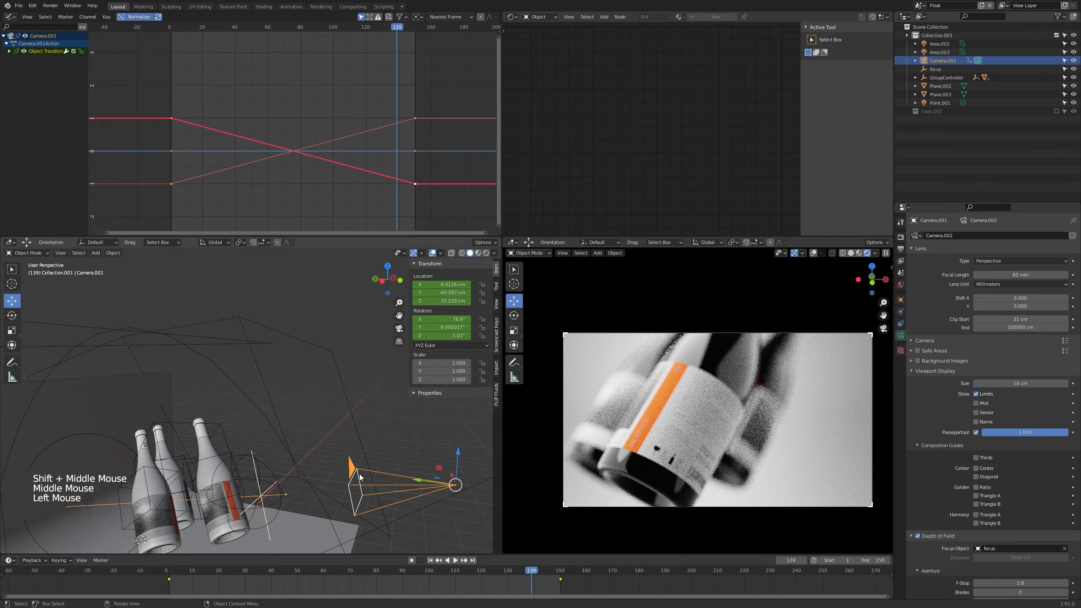
Raise the camera's depth of field F-Stop to 25.0
scroll(995, 540, down, 4)
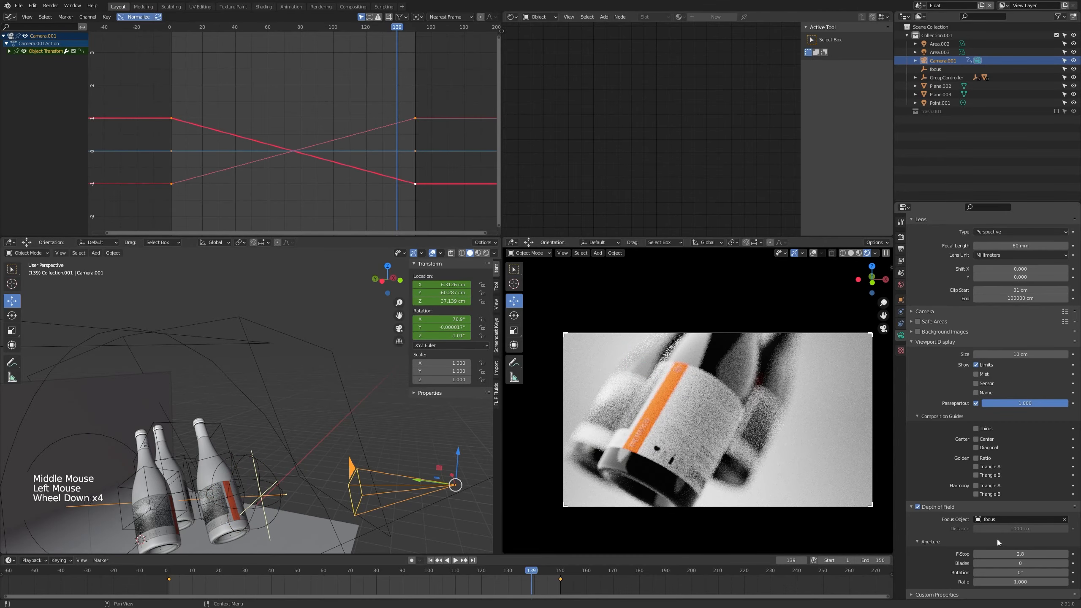
mouse_move(1030, 554)
mouse_down()
mouse_move(987, 554)
mouse_move(1011, 553)
mouse_up()
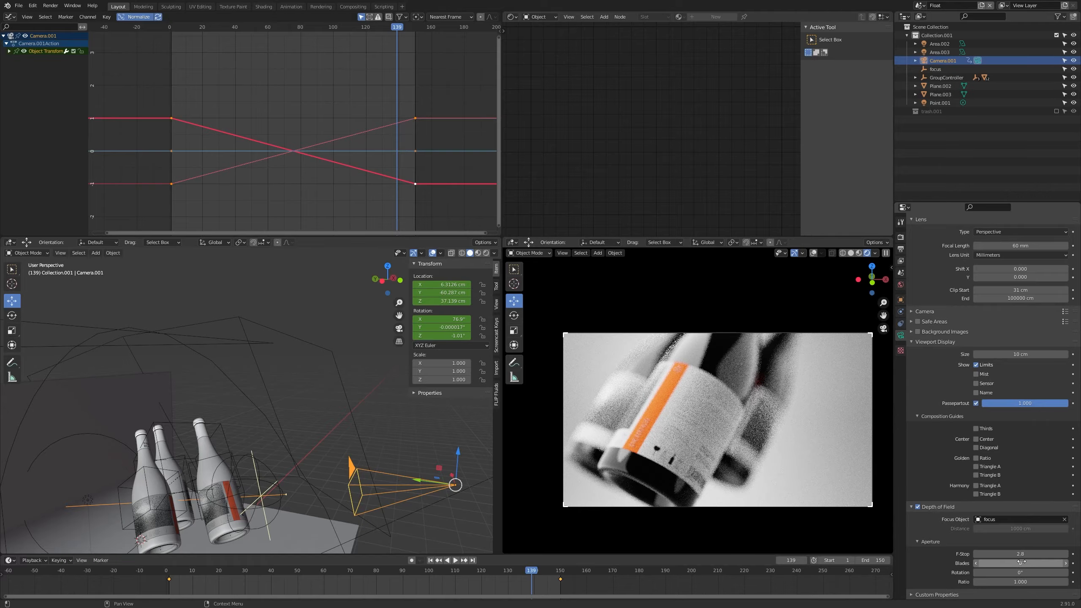
shift+drag(1012, 552, 1080, 553)
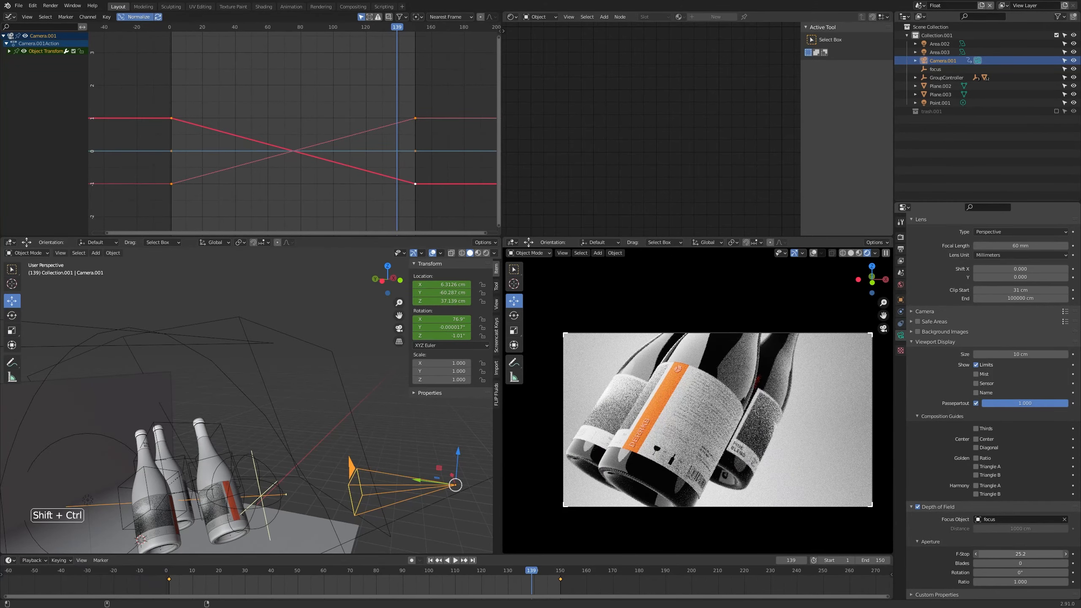
ctrl+shift+drag(1010, 557, 1008, 557)
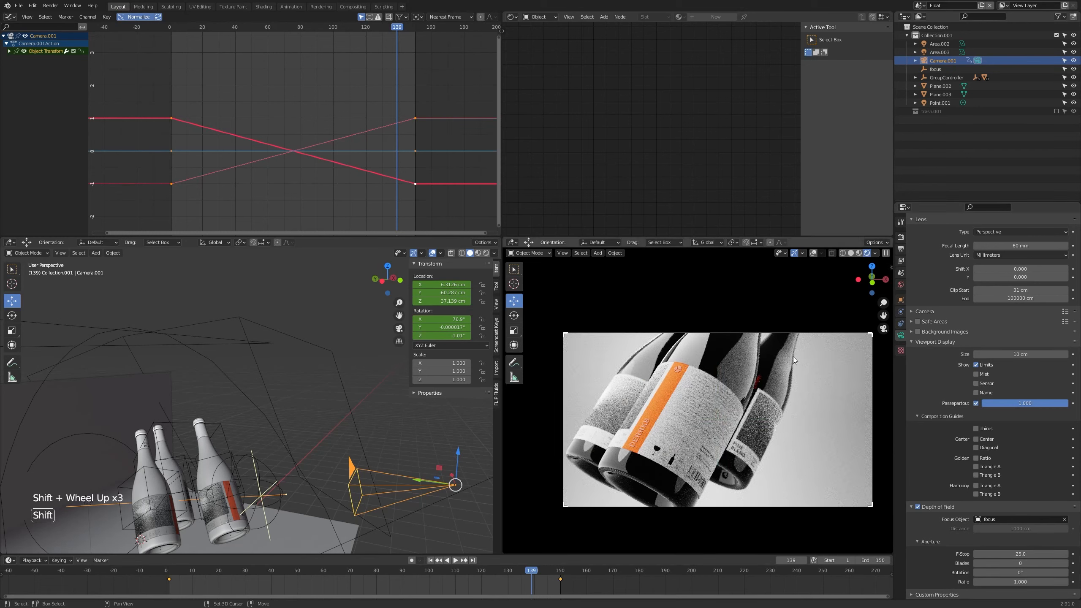
shift+click(767, 396)
shift+scroll(763, 397, down, 3)
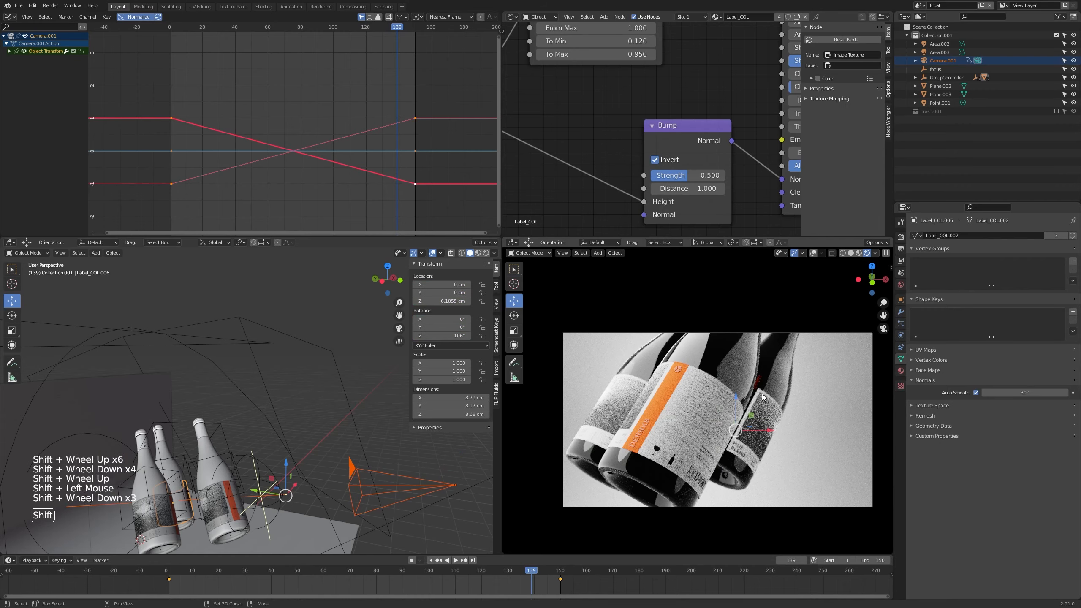
shift+scroll(344, 446, up, 2)
shift+click(362, 441)
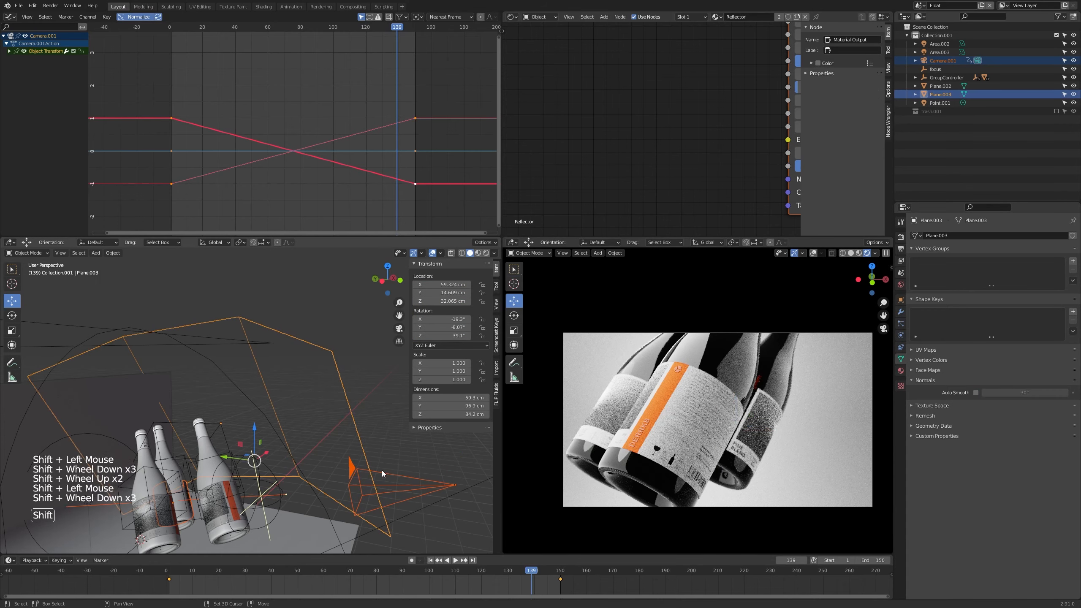
shift+right_click(407, 472)
shift+middle_drag(407, 472, 367, 459)
scroll(347, 464, down, 2)
click(362, 441)
click(342, 467)
shift+middle_drag(452, 468, 350, 470)
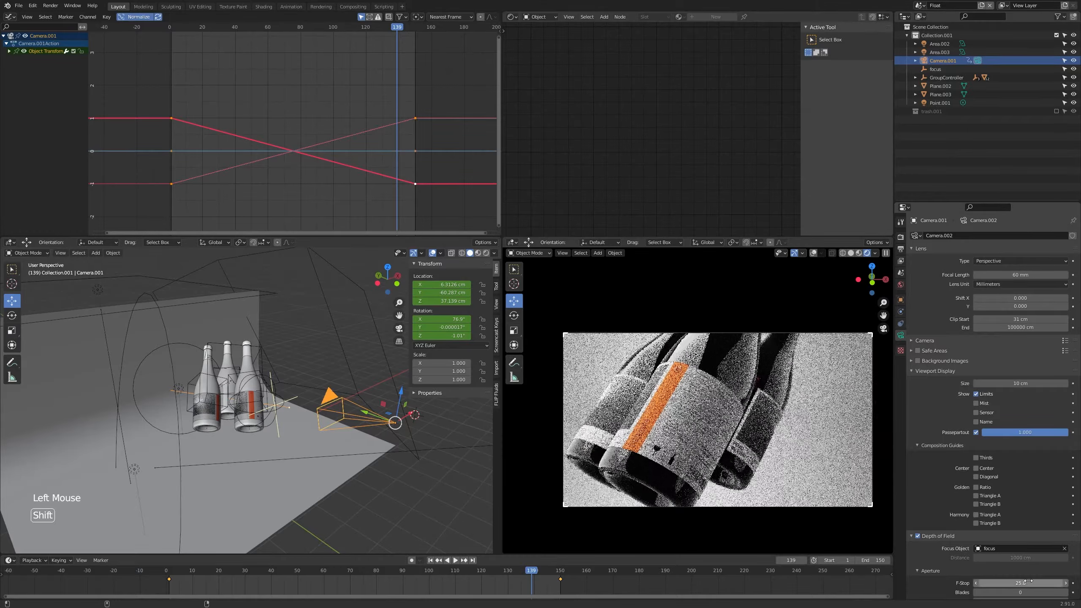
Inspect the rear bottle's label up close and increase the camera's F-Stop to 48.0
scroll(806, 403, up, 5)
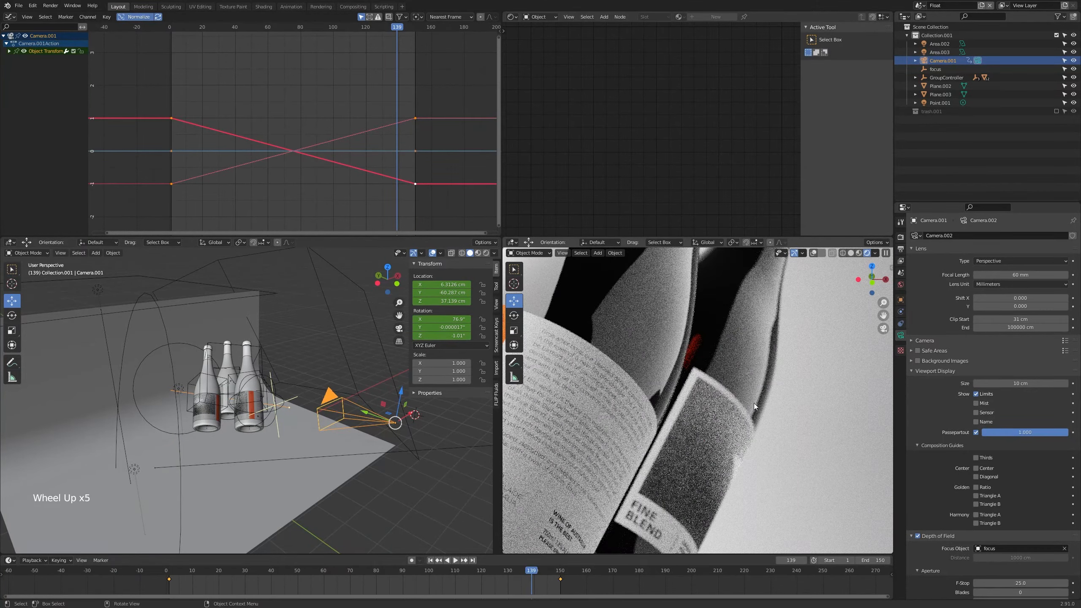
shift+middle_drag(706, 487, 715, 456)
ctrl+drag(1021, 583, 1066, 583)
scroll(698, 400, down, 5)
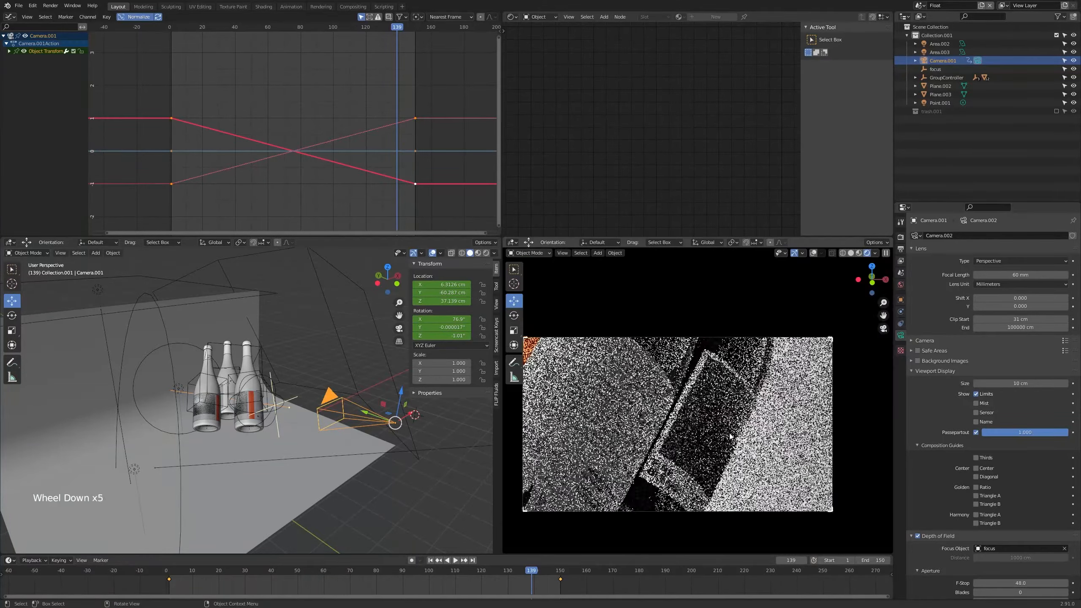
Select the focus empty and move it lower on the front bottle's label, to about X 1.6, Y -21.2, Z 27.8 cm
shift+middle_drag(698, 401, 690, 417)
scroll(268, 394, up, 2)
click(269, 394)
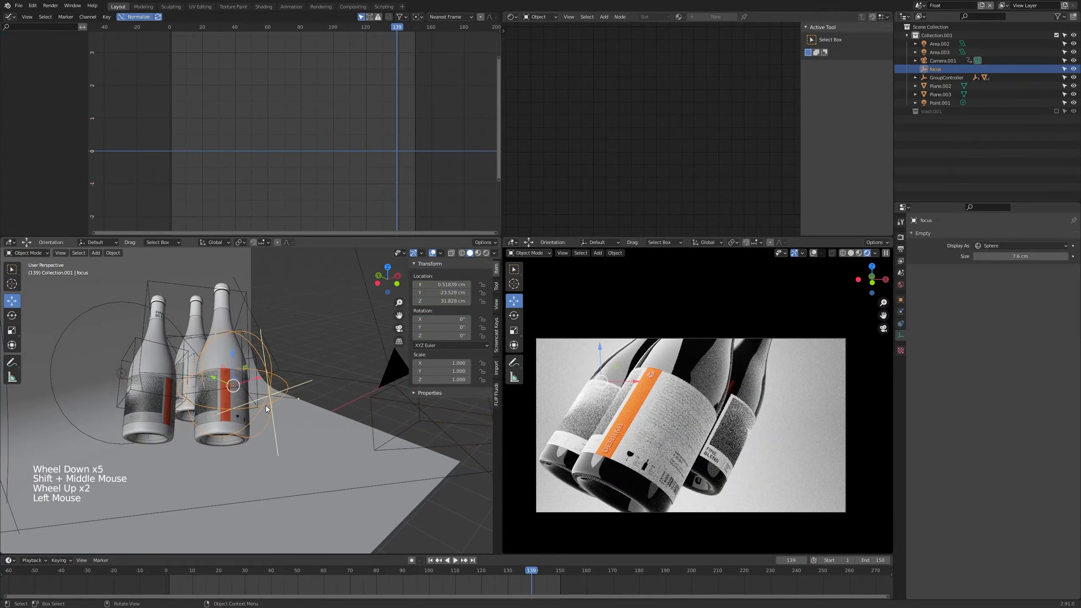
middle_drag(265, 405, 342, 374)
key(g)
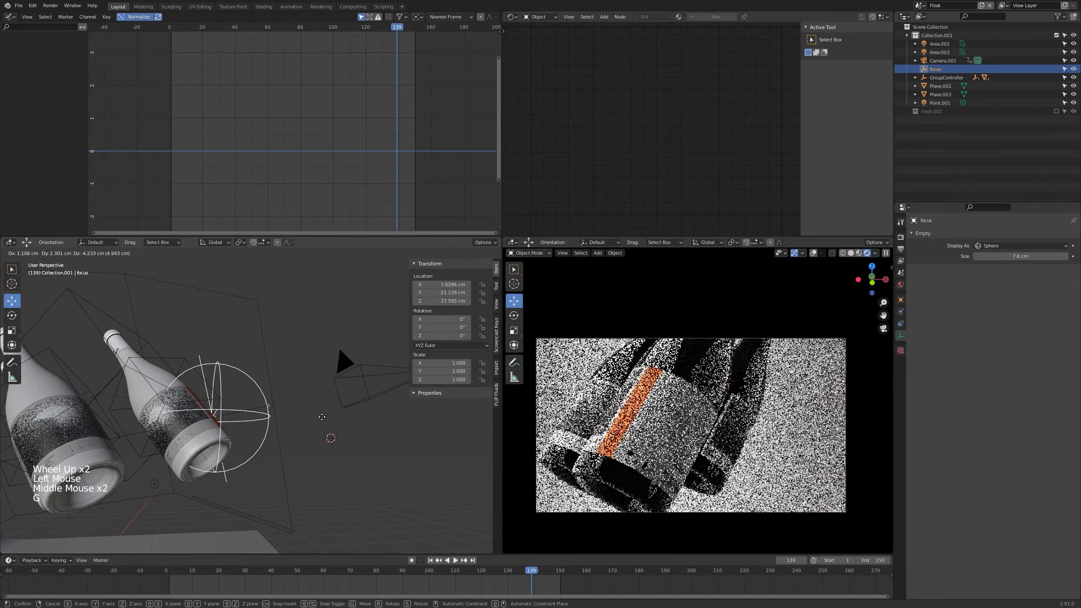
click(323, 412)
mouse_move(322, 412)
middle_down()
mouse_move(261, 447)
mouse_move(234, 446)
mouse_move(370, 417)
mouse_move(328, 431)
middle_up()
key(g)
right_click(232, 447)
key(g)
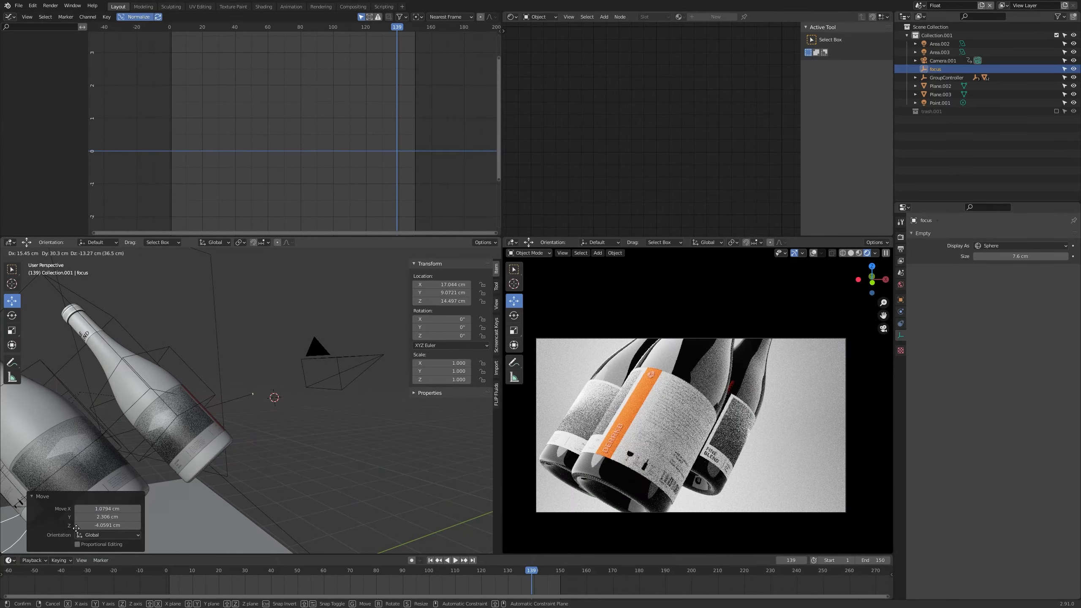
right_click(150, 441)
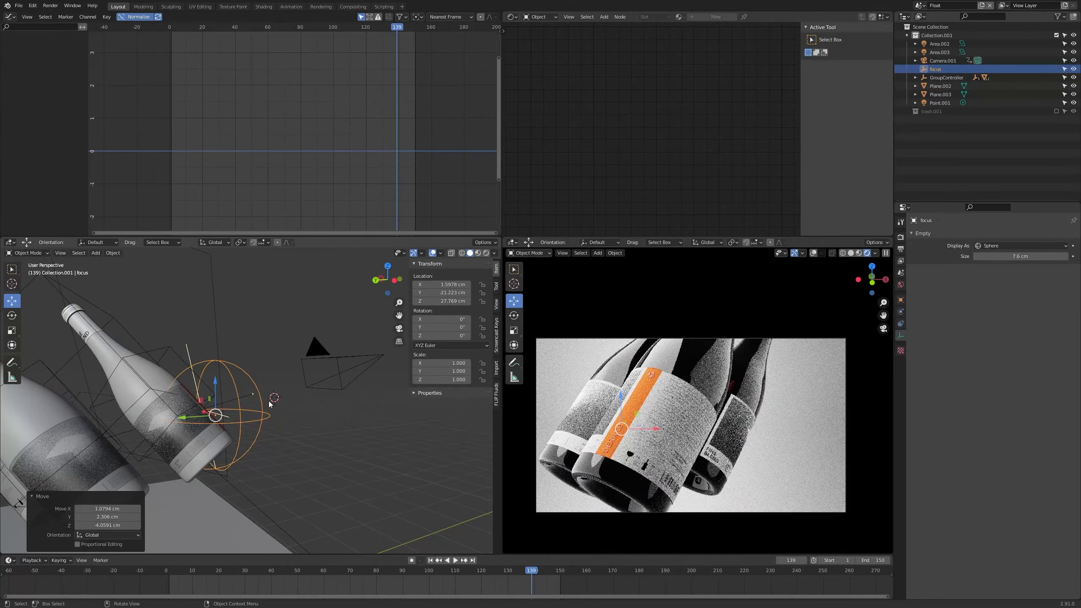
Move the focus empty closer to the front bottle's label, to about X 2.09, Y -20.65, Z 27.85 cm
middle_drag(269, 402, 213, 430)
key(g)
click(277, 420)
key(g)
click(237, 432)
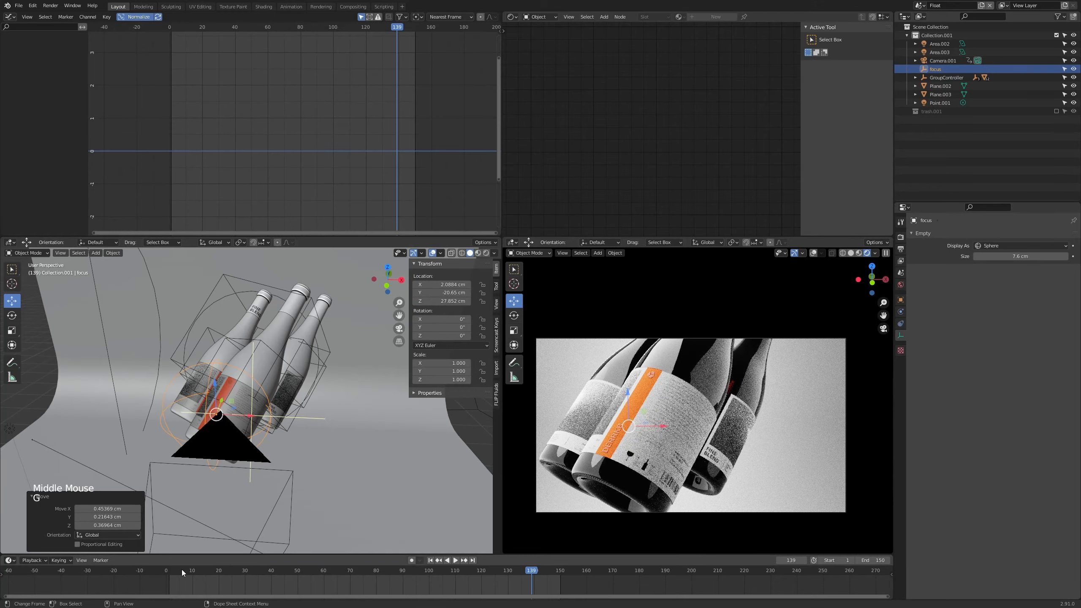
At frame 1, move the focus empty to about X 2.01, Y -21.28, Z 27.62 cm and keyframe its location
click(167, 570)
middle_drag(224, 486, 277, 407)
key(g)
click(256, 422)
key(g)
click(375, 443)
key(g)
click(269, 412)
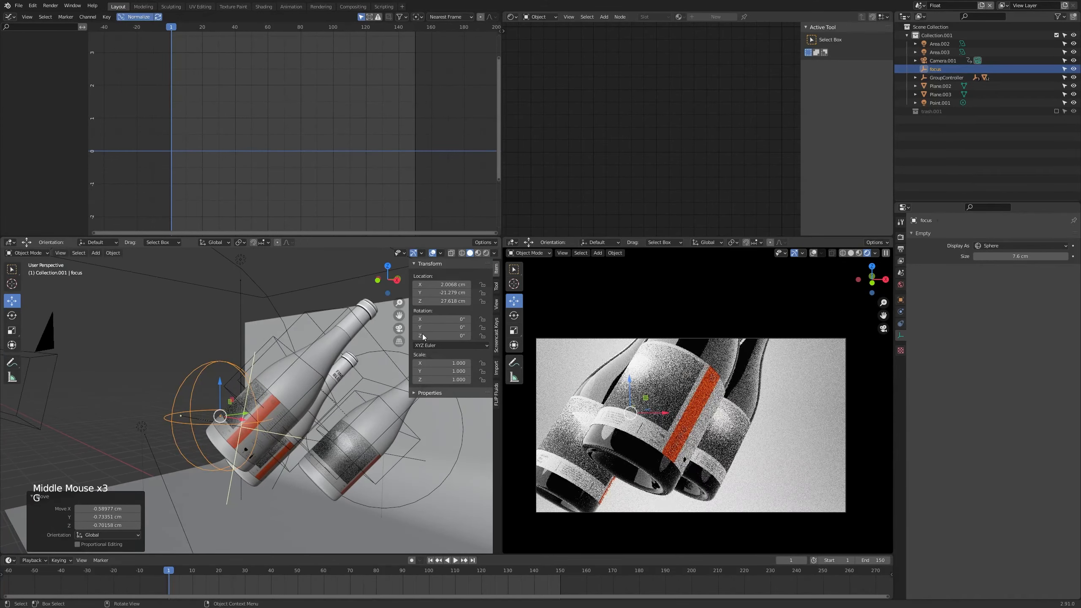
right_click(447, 285)
click(447, 284)
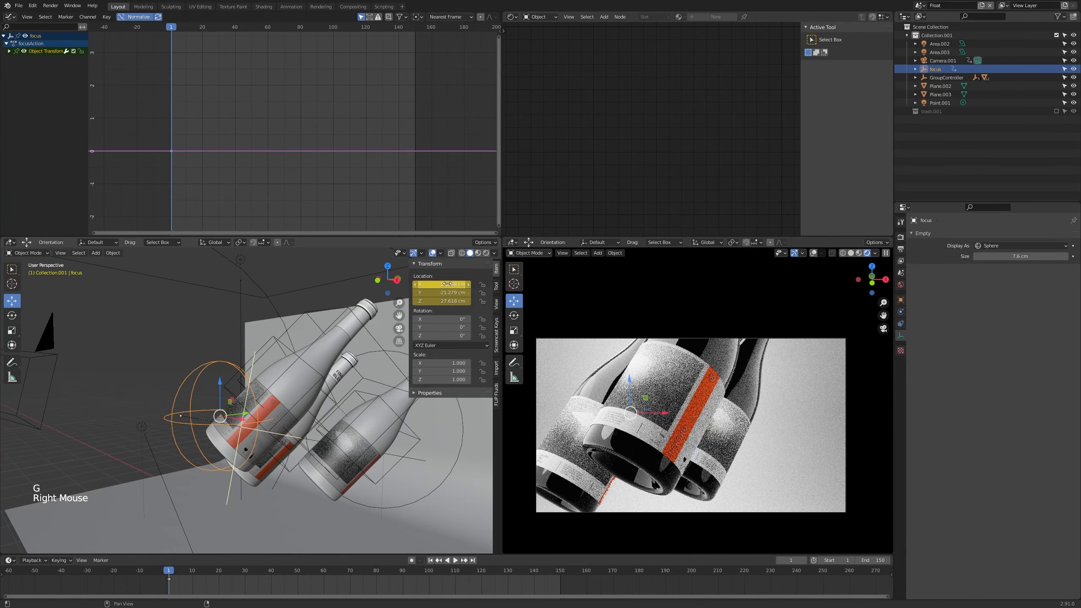
At frame 150, move the focus empty onto the front label at about X 0.94, Y -20.23, Z 27.48 cm and keyframe its location
click(560, 571)
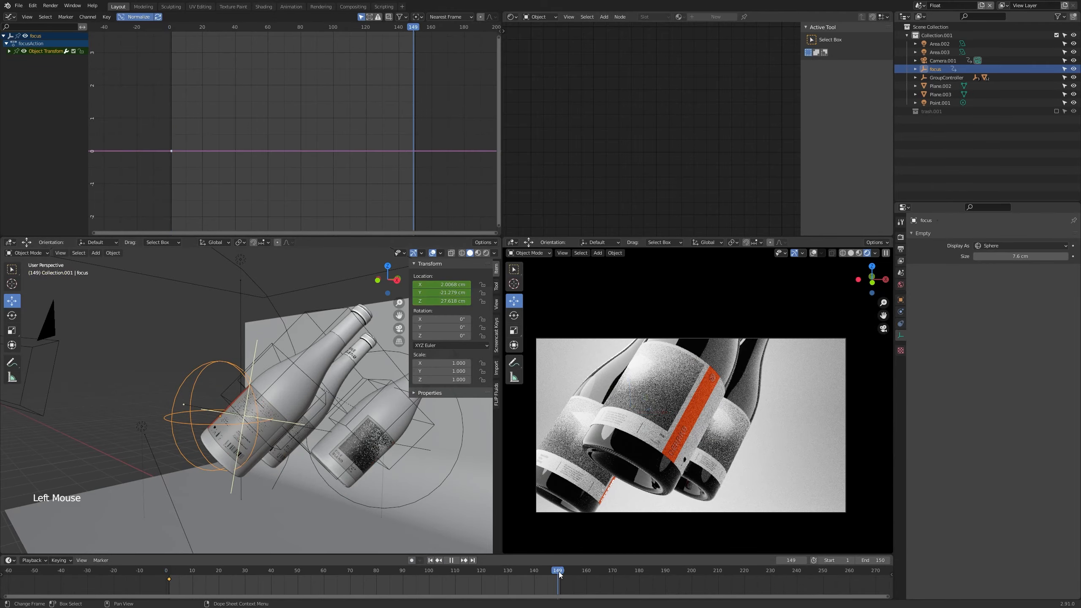
click(561, 571)
middle_drag(272, 384, 362, 395)
key(g)
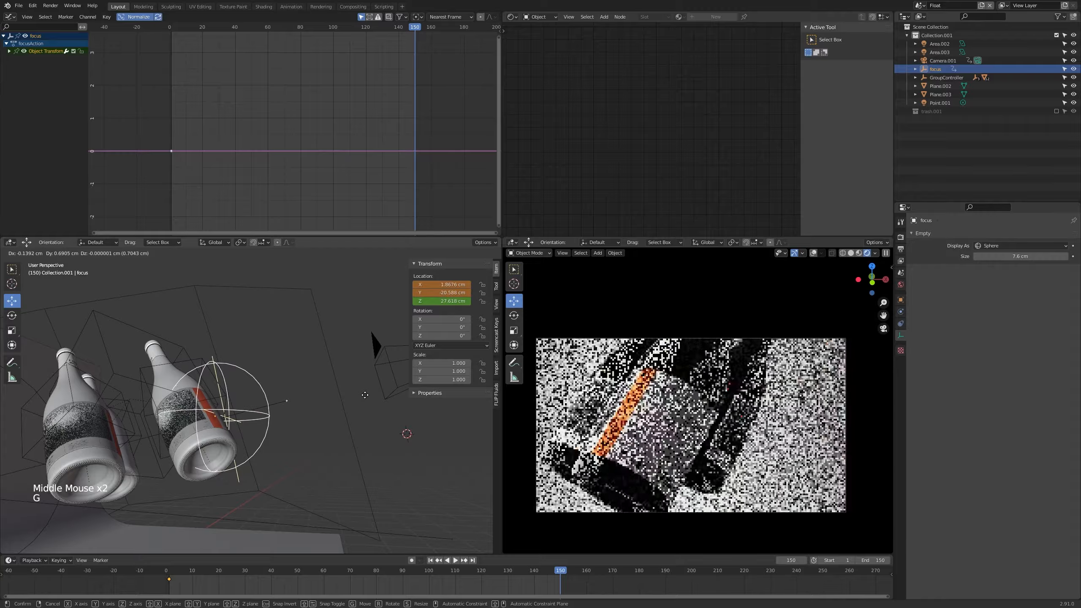
click(315, 392)
middle_drag(315, 393, 229, 385)
scroll(257, 393, down, 1)
key(g)
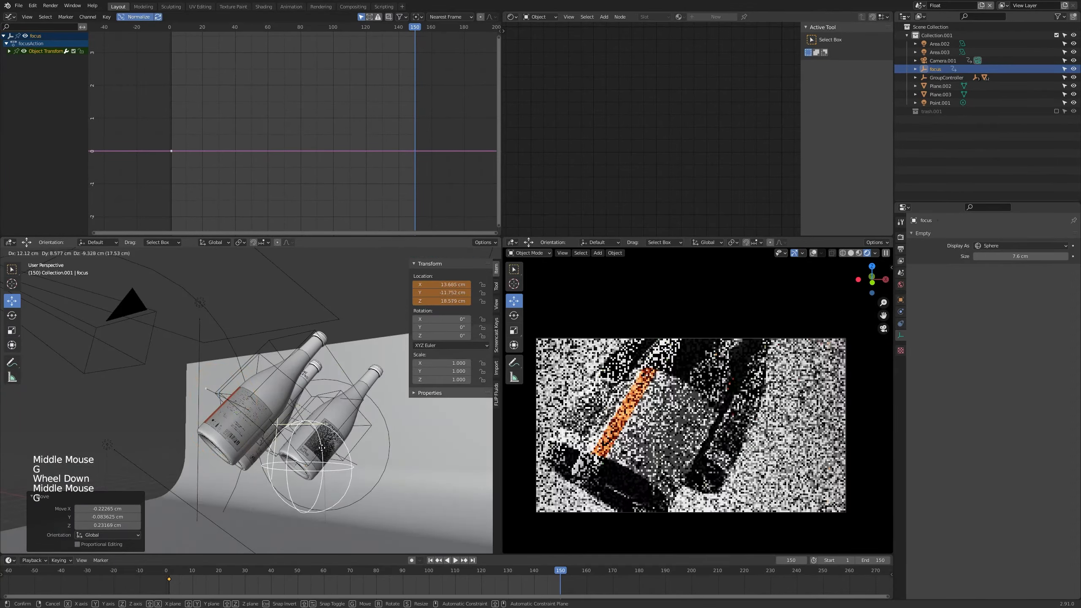
right_click(324, 440)
middle_drag(323, 440, 377, 426)
key(g)
click(321, 434)
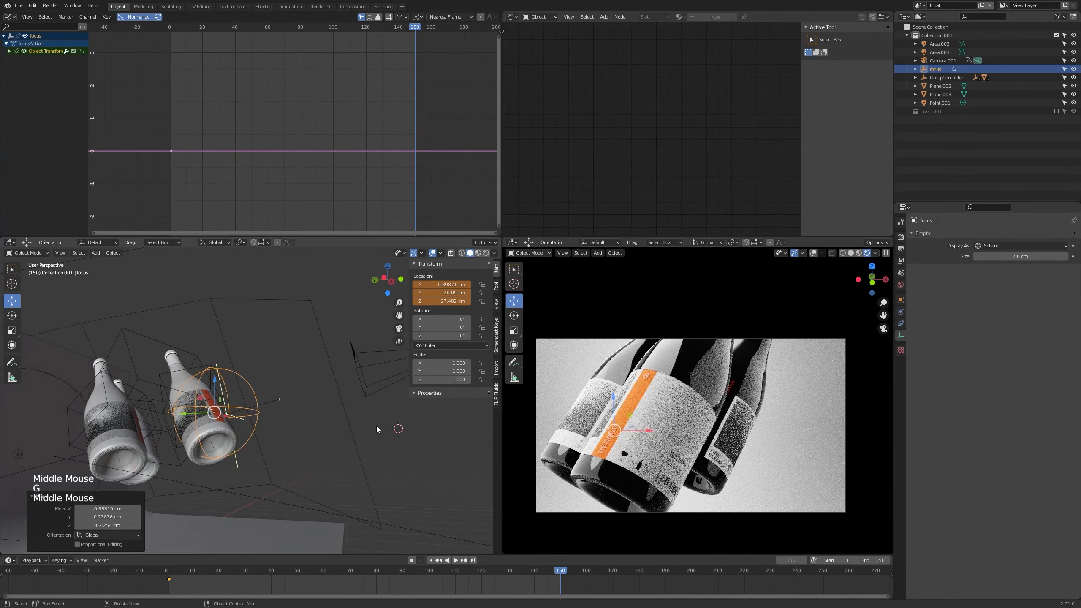
key(g)
click(379, 427)
right_click(446, 288)
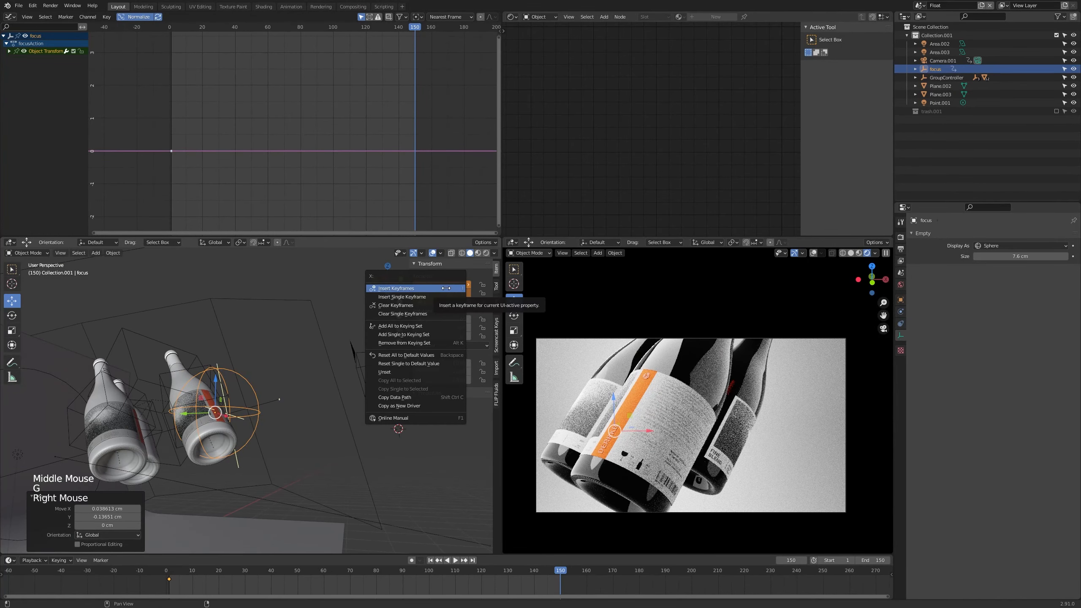
click(445, 289)
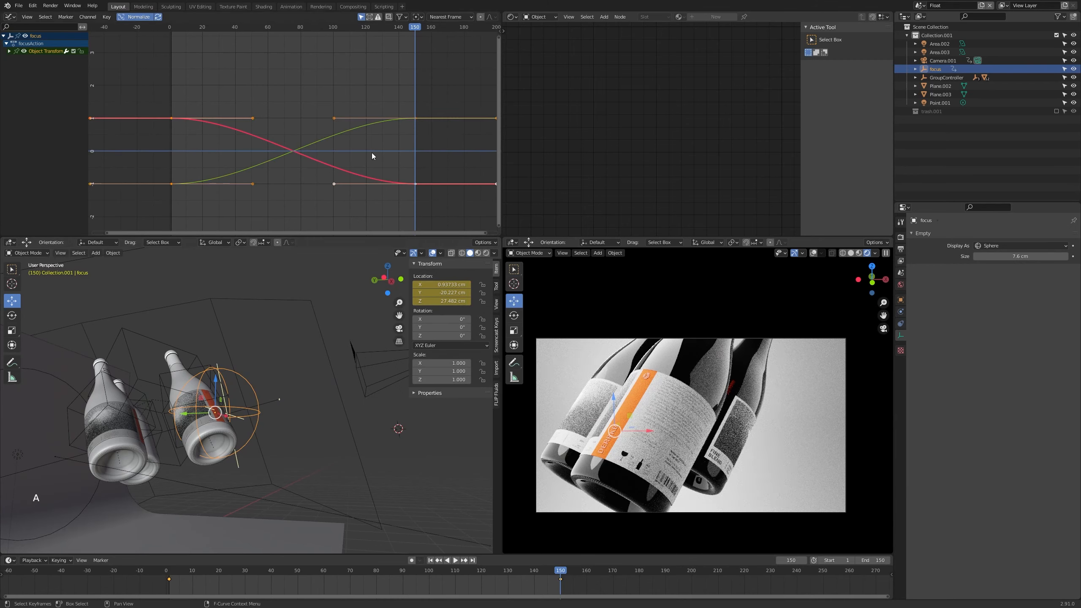
Set the focus empty's keyframes to linear interpolation and scrub through the animation to check the label's sharpness
key(t)
click(335, 135)
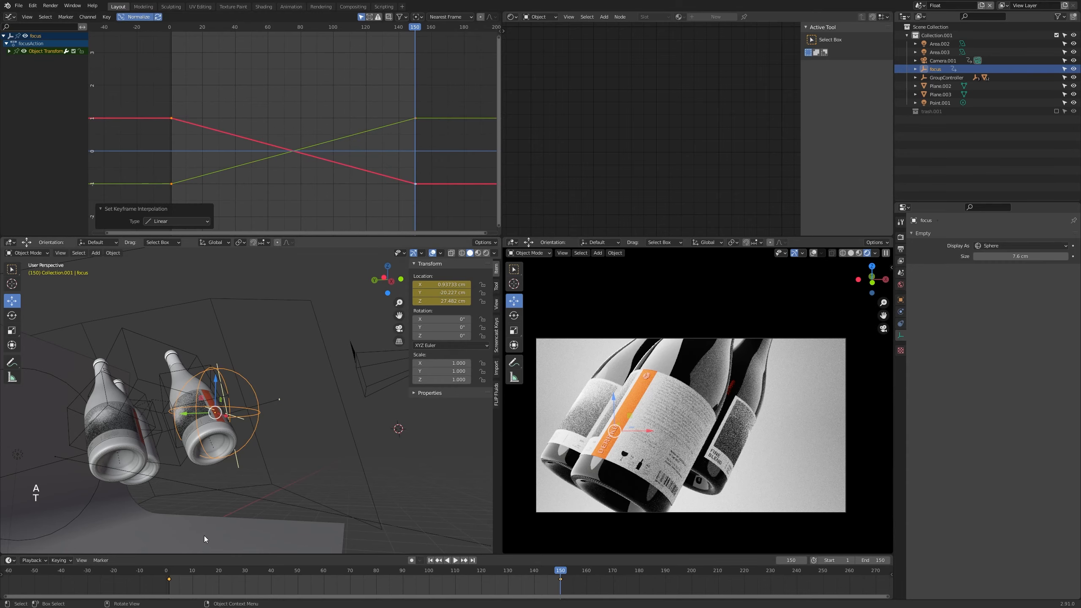
drag(198, 575, 560, 582)
click(199, 574)
drag(483, 583, 406, 560)
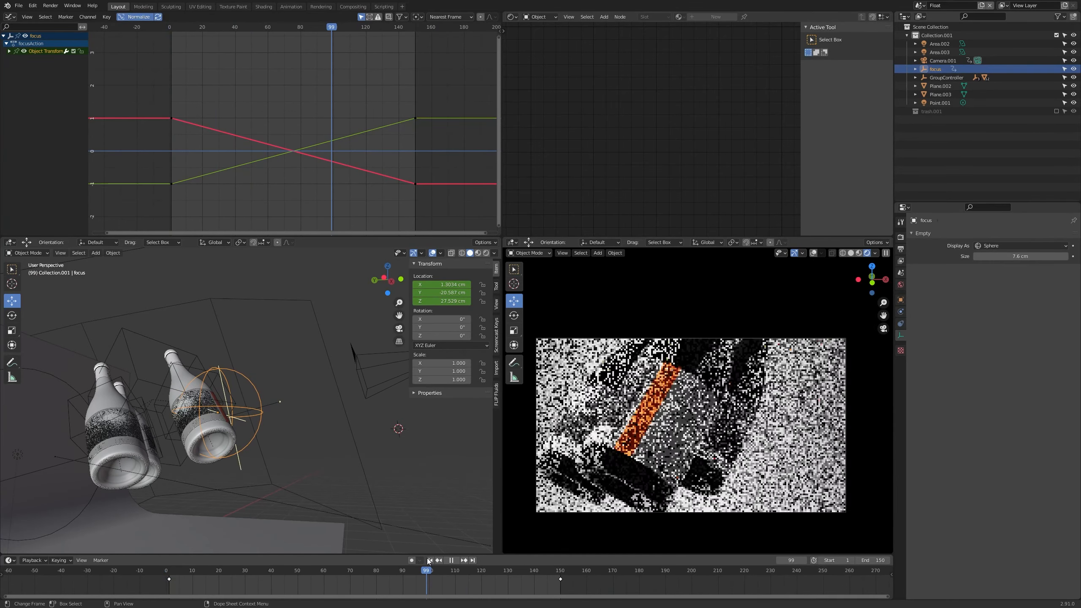
key(space)
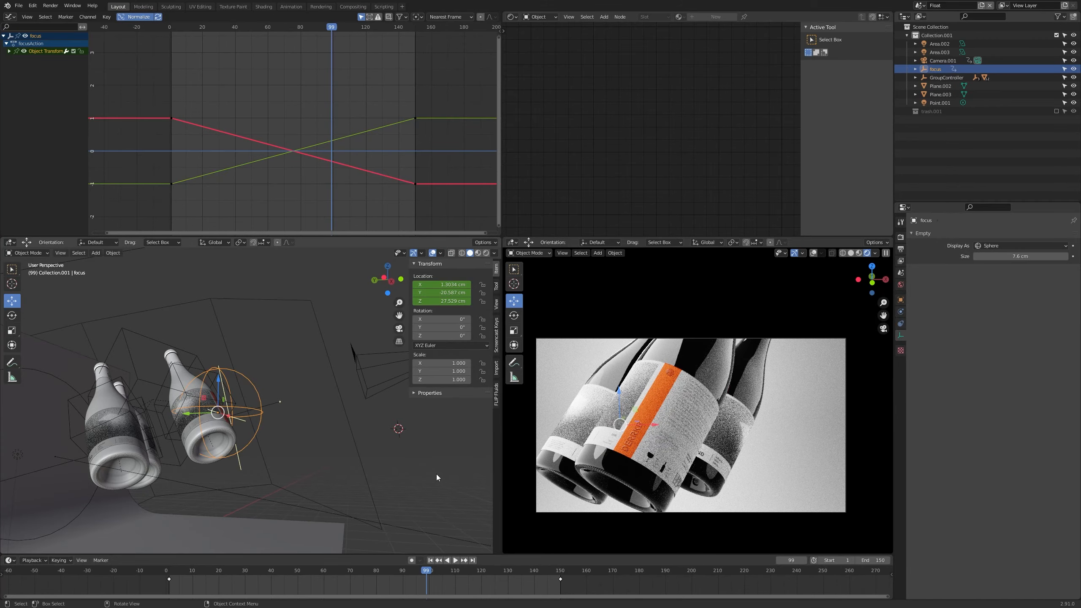
drag(169, 575, 219, 573)
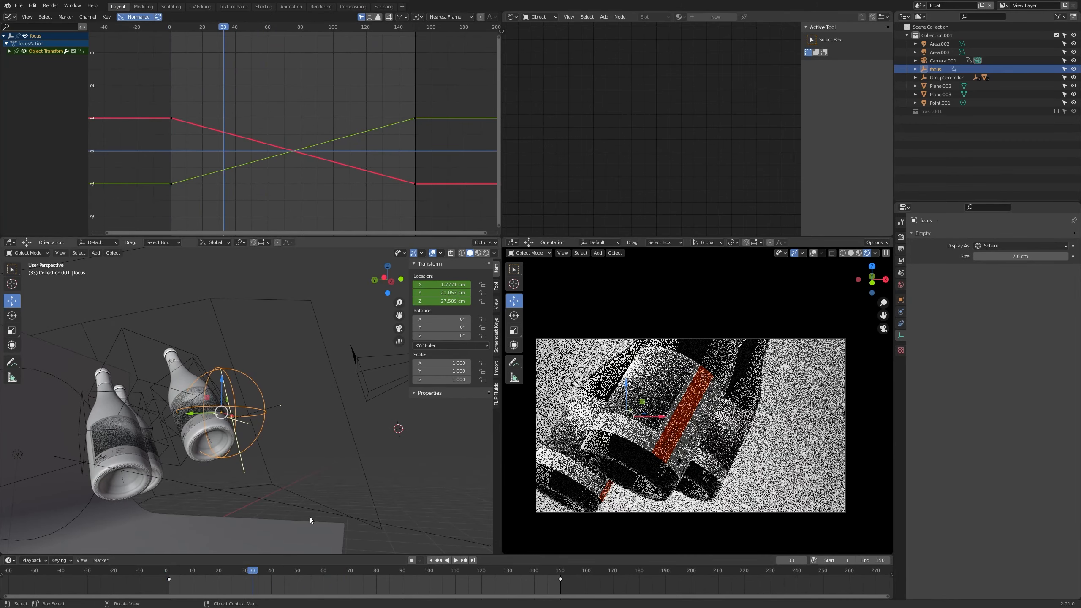
key(space)
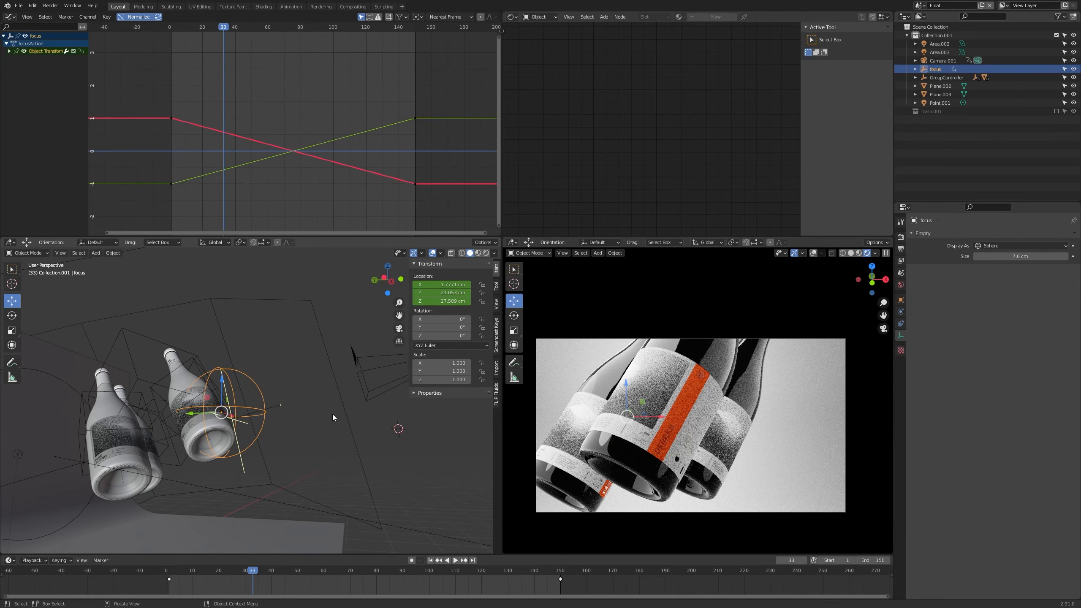
Save the file and duplicate the curved floor backdrop, placing the copy 170 cm away along X
scroll(333, 417, down, 4)
middle_drag(327, 422, 255, 430)
scroll(294, 454, down, 5)
scroll(264, 441, down, 1)
shift+middle_drag(256, 430, 272, 420)
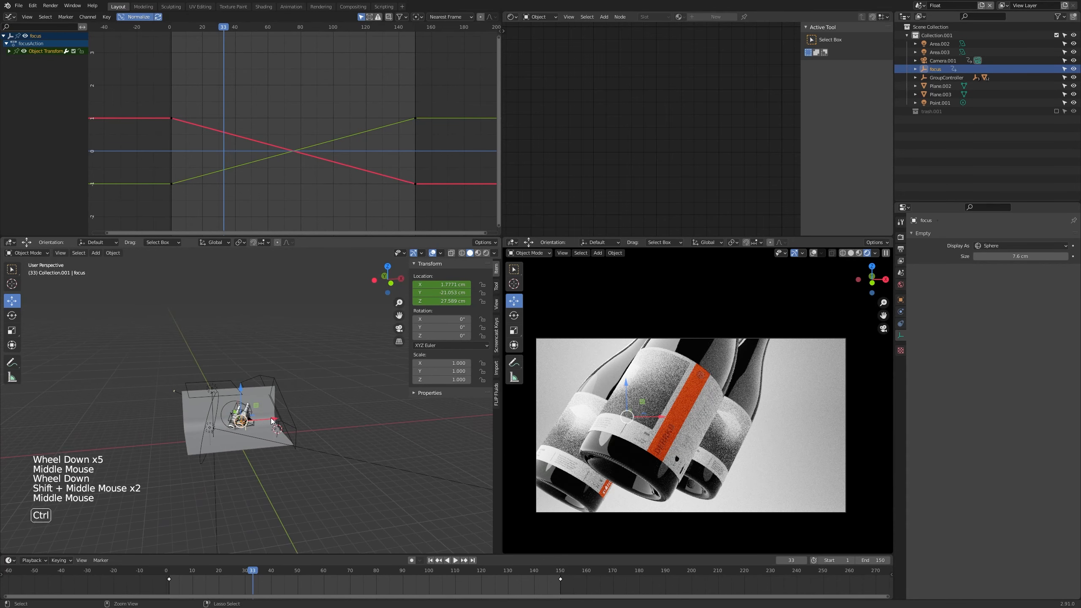
scroll(238, 443, up, 2)
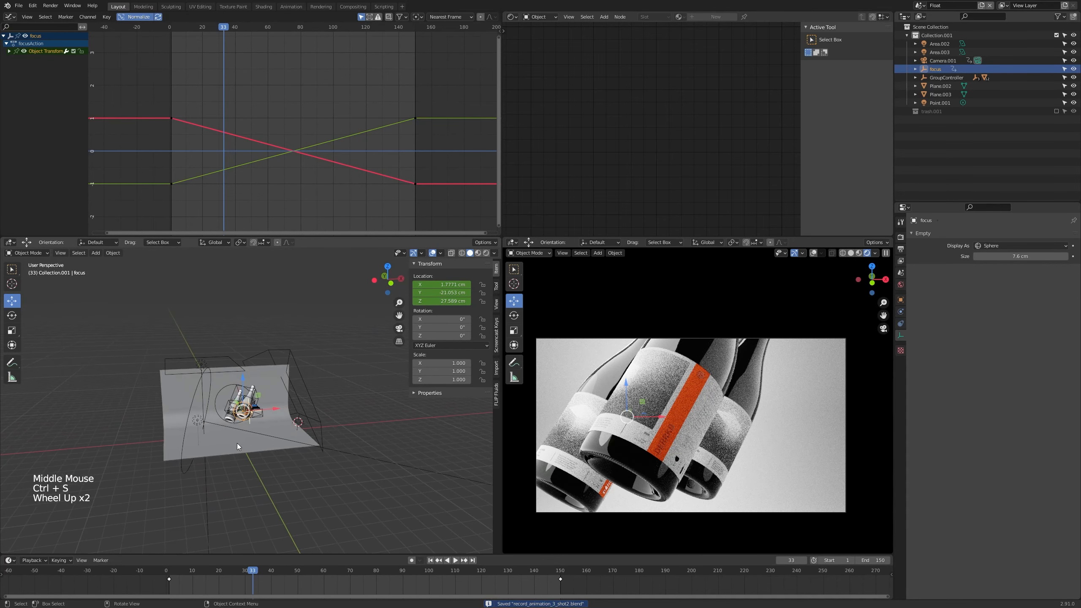
shift+middle_drag(237, 443, 200, 467)
click(228, 456)
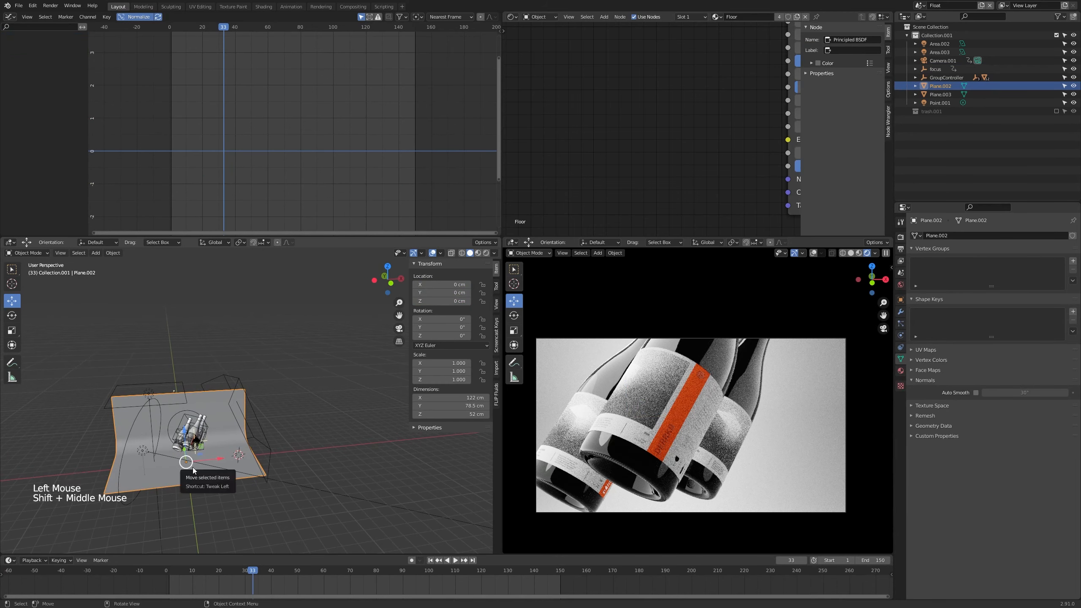
key(shift+d)
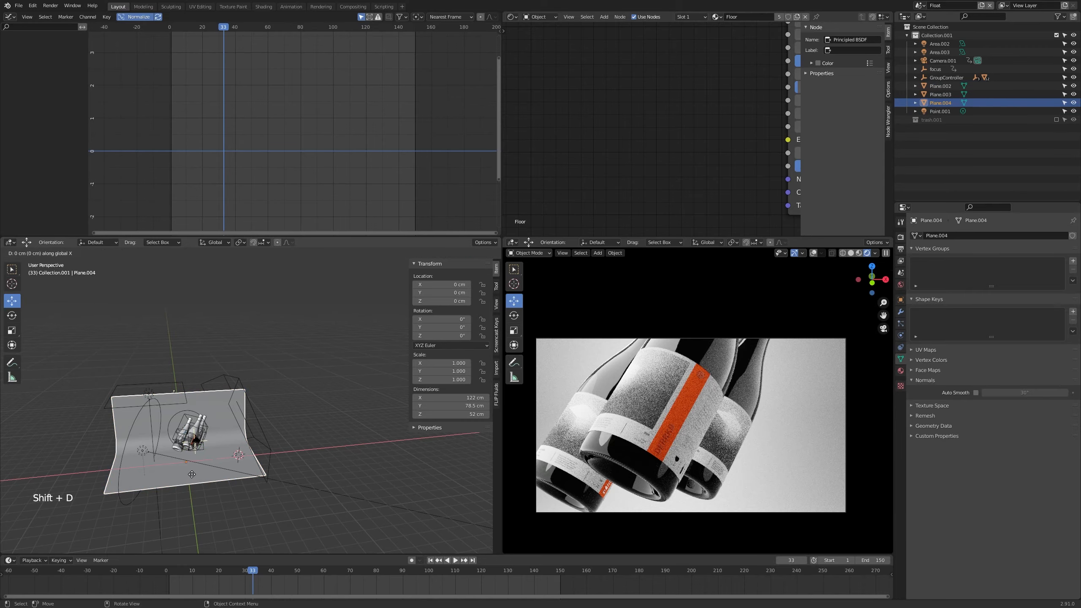
click(354, 462)
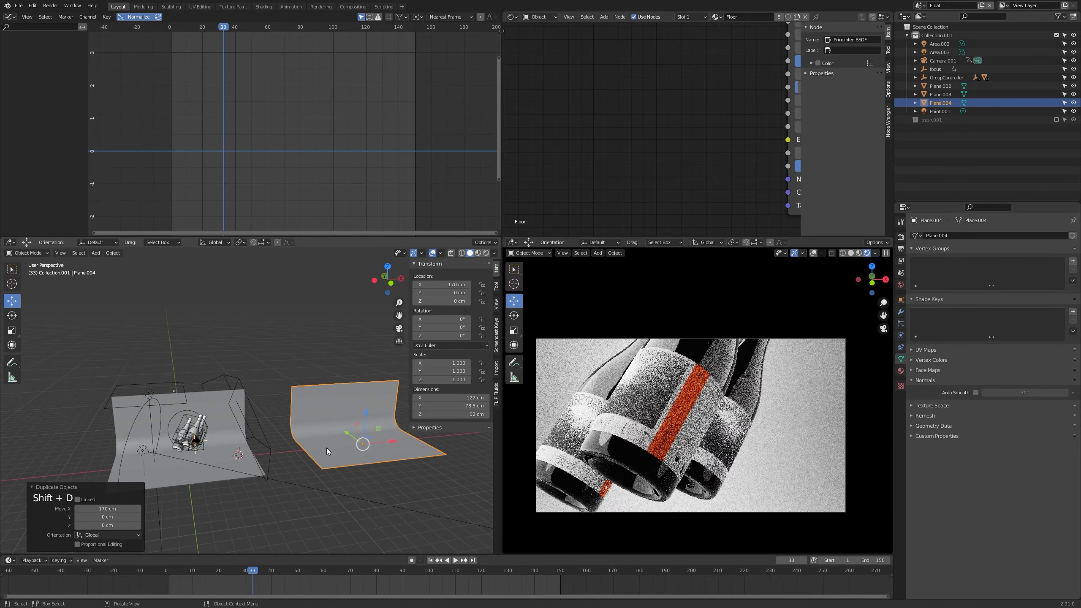
Add a 20 cm cube and move it near the duplicated backdrop, to about X 145.9, Y -53.0, Z 36.6 cm
key(shift+a)
mouse_move(325, 363)
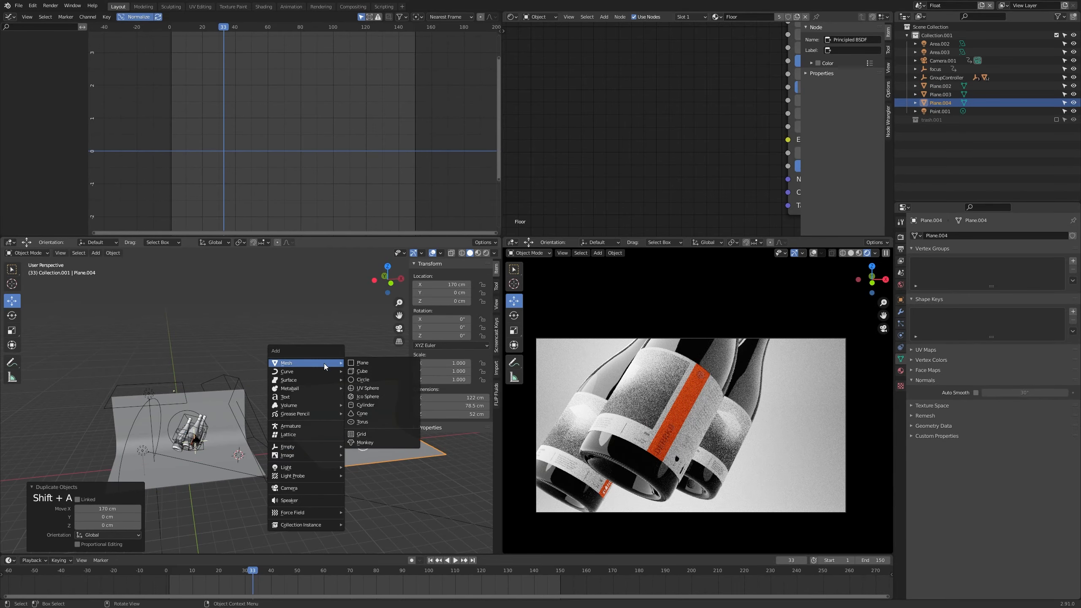
click(381, 371)
shift+middle_drag(381, 371, 246, 475)
key(g)
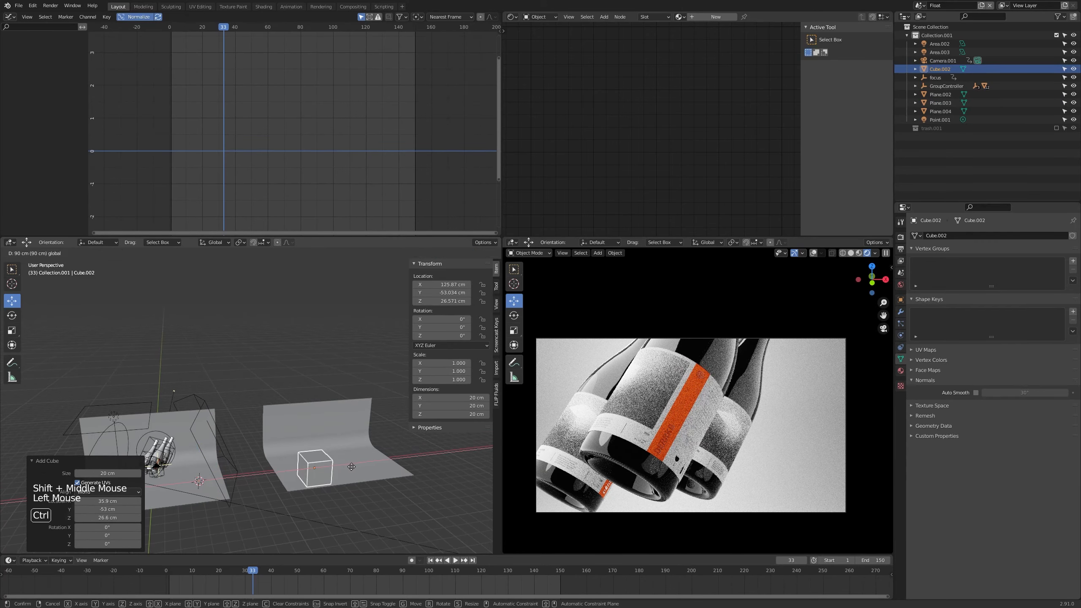
click(374, 464)
key(g)
click(374, 457)
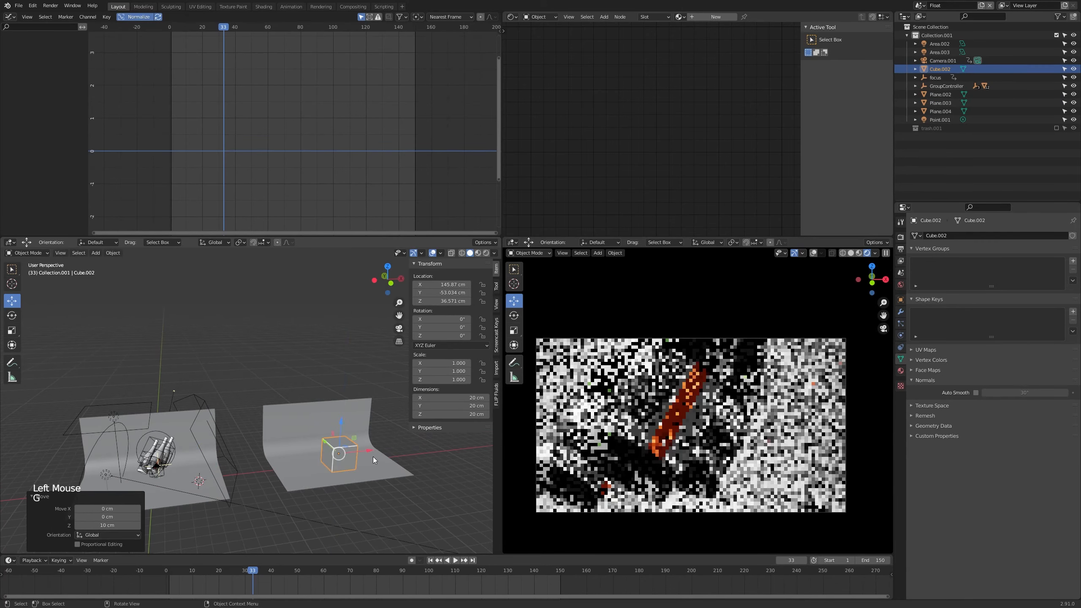
Move the cube down over the duplicated backdrop's floor, to about X 160.4, Y 11.0, Z 7.1 cm
middle_drag(373, 456, 329, 432)
scroll(305, 438, down, 13)
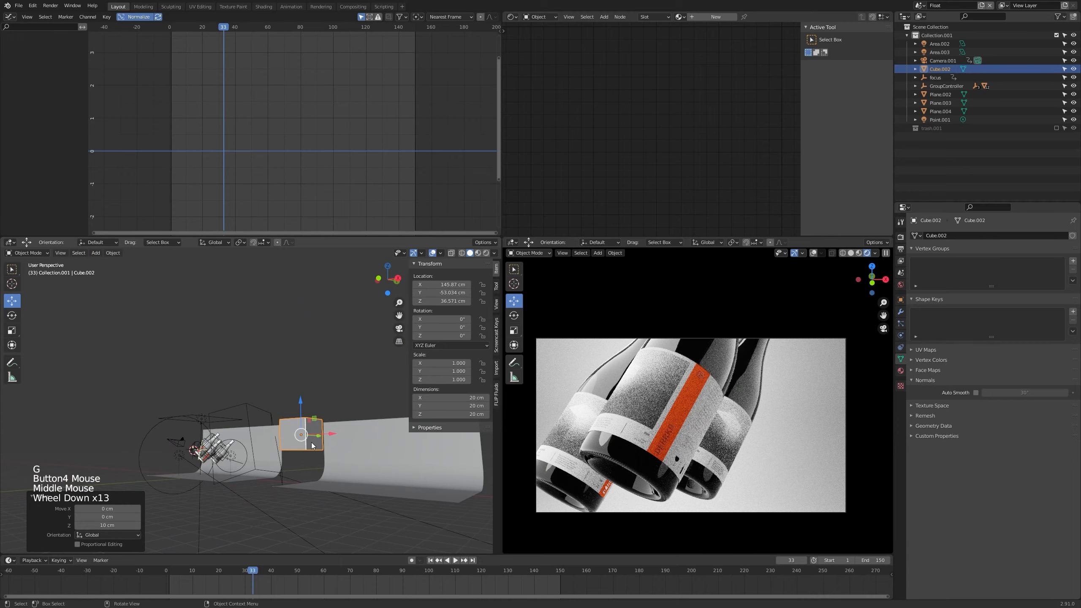
middle_drag(317, 442, 283, 444)
key(g)
click(389, 498)
Raise the cube along Z to about 10.06 cm so it rests on the duplicated backdrop's floor
shift+middle_drag(389, 499, 272, 489)
scroll(272, 489, up, 2)
scroll(272, 489, up, 3)
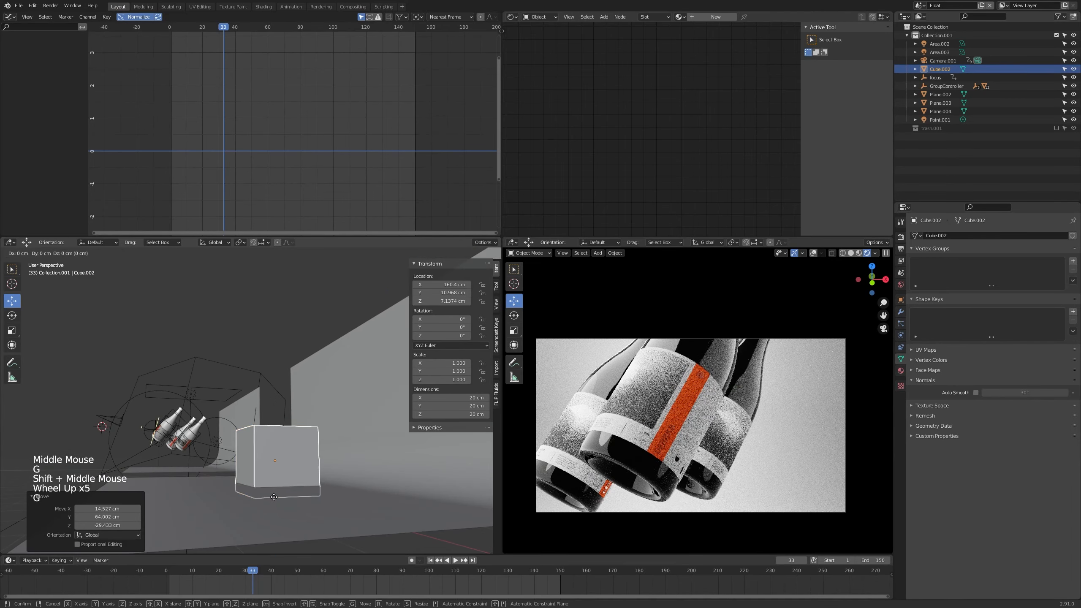
key(g)
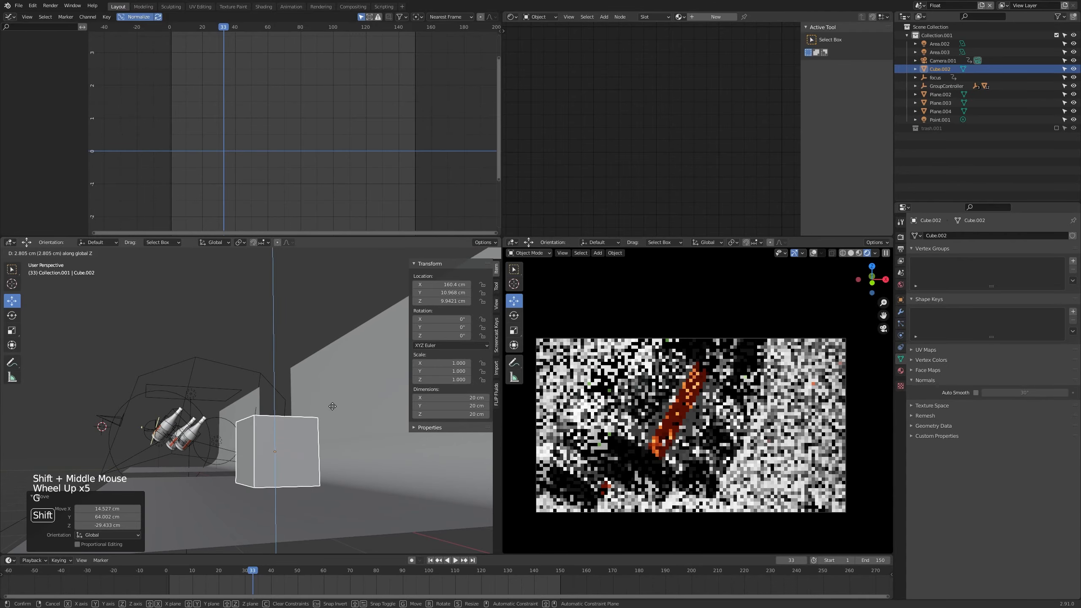
click(332, 406)
shift+middle_drag(298, 453, 313, 413)
middle_drag(308, 469, 347, 472)
key(g)
key(z)
click(306, 424)
Add a Bevel modifier to the cube with an amount of 0.1 cm and 4 segments
scroll(347, 473, down, 6)
click(900, 311)
click(993, 236)
click(899, 265)
shift+drag(1020, 283, 1001, 283)
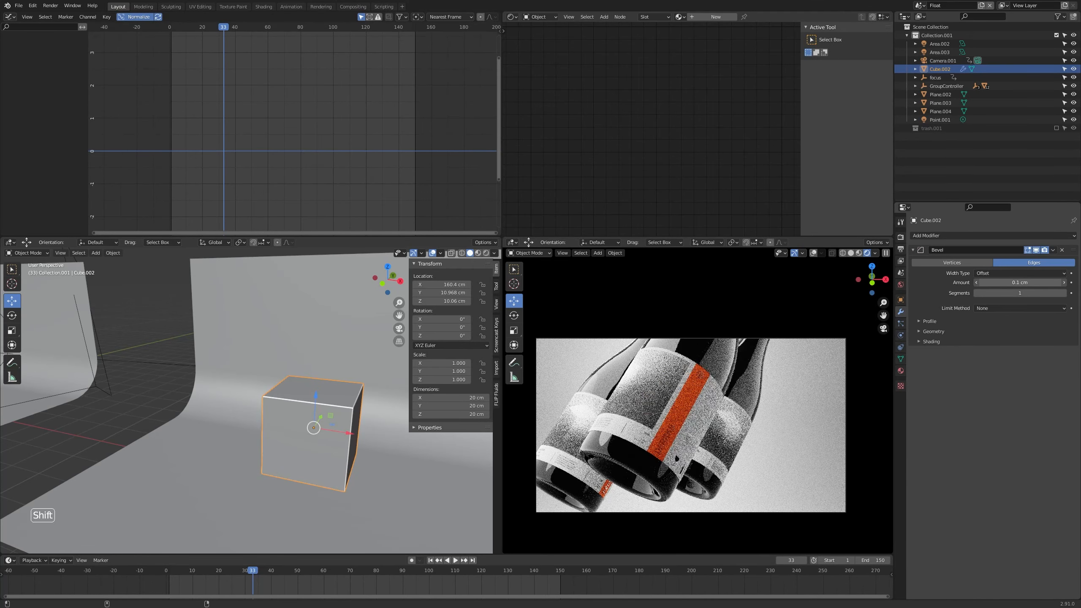
click(1065, 293)
click(1065, 293)
scroll(303, 414, down, 4)
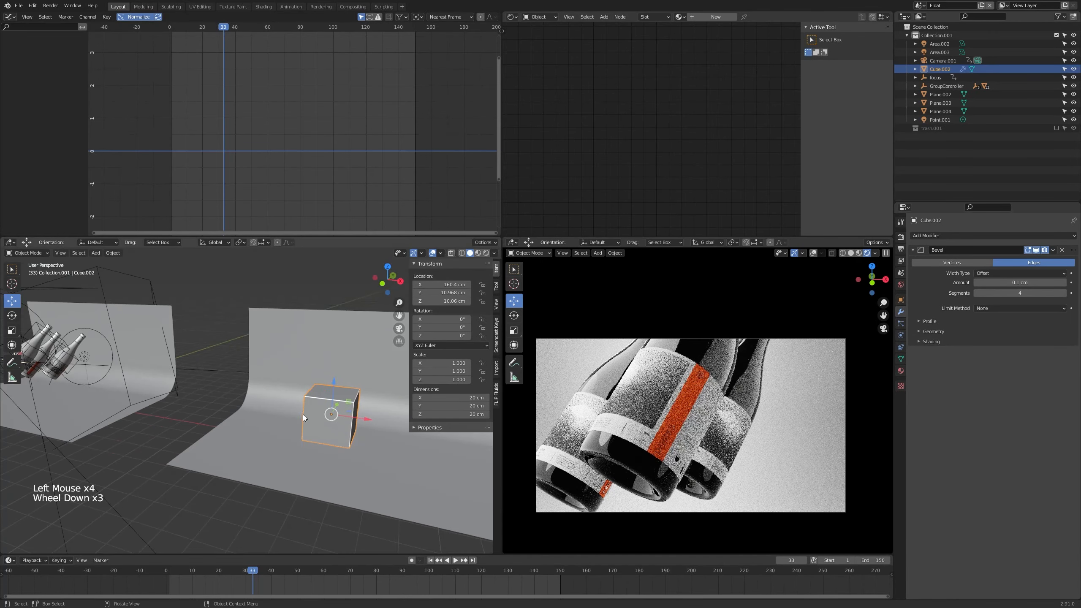
Rotate the cube around the global Z axis so it stands at an angle on the backdrop
middle_drag(301, 415, 362, 436)
scroll(341, 421, down, 3)
key(r)
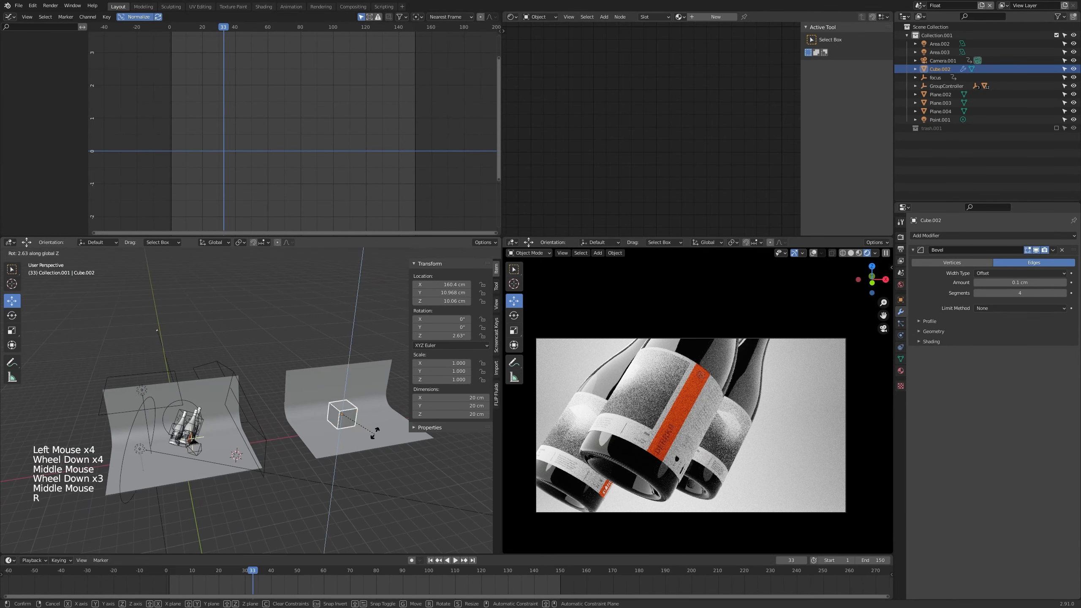
click(386, 413)
Duplicate the bottle shot's camera together with its focus empty and move the copies about 140 cm along X to the second backdrop
click(200, 454)
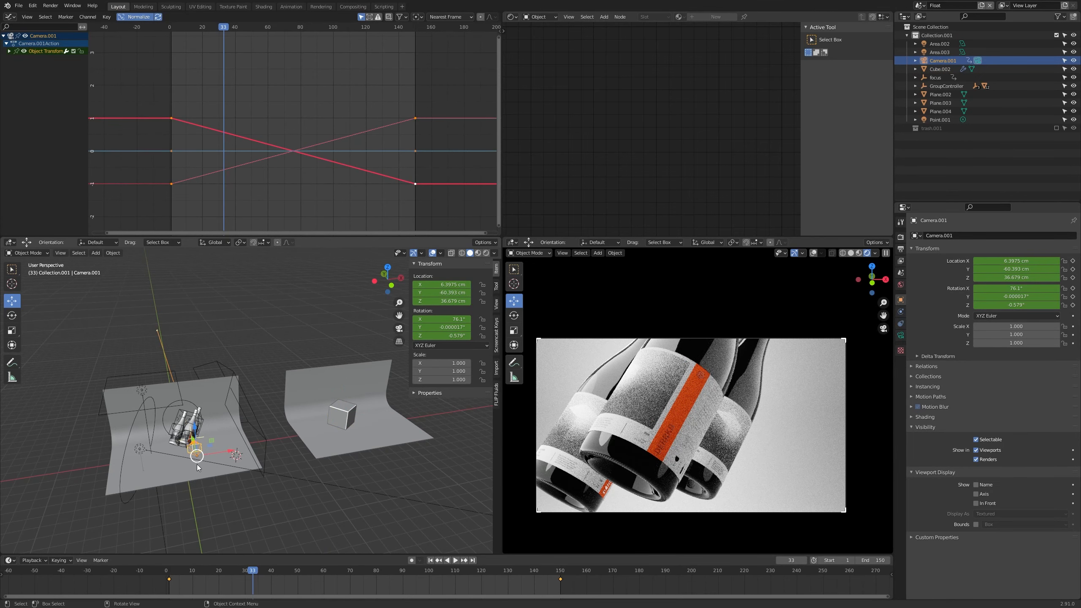
middle_drag(197, 465, 215, 465)
scroll(187, 461, up, 4)
shift+middle_drag(118, 442, 134, 451)
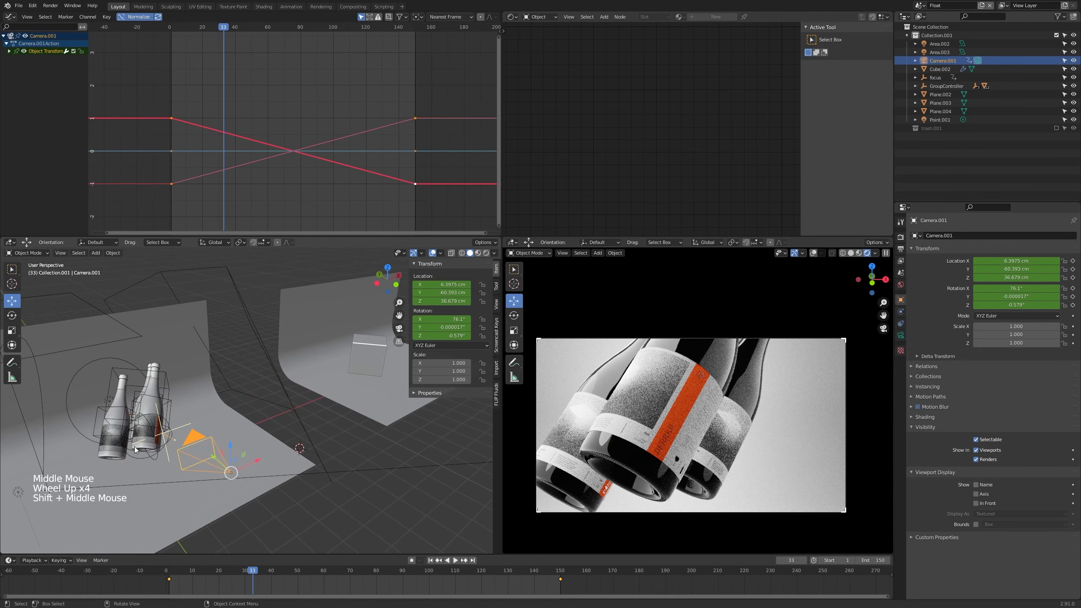
shift+click(168, 442)
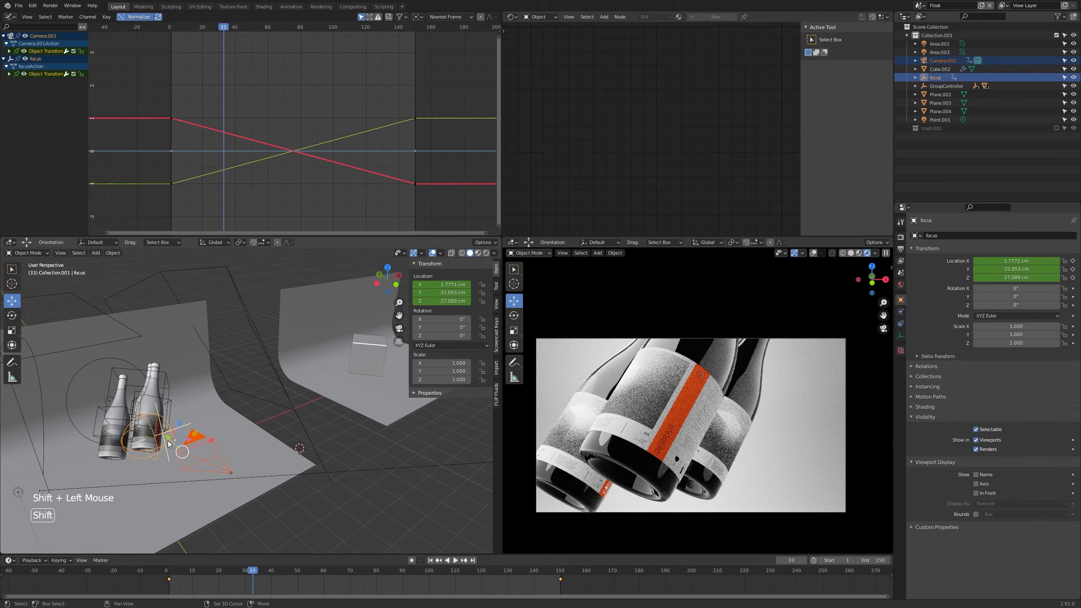
shift+middle_drag(170, 444, 193, 466)
scroll(193, 467, down, 2)
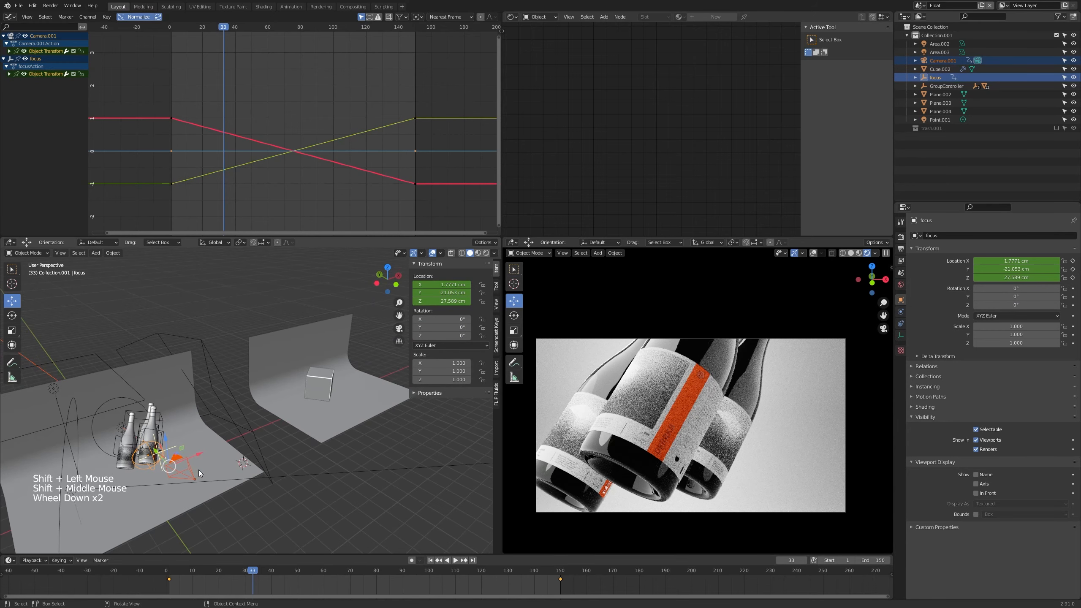
key(shift+d)
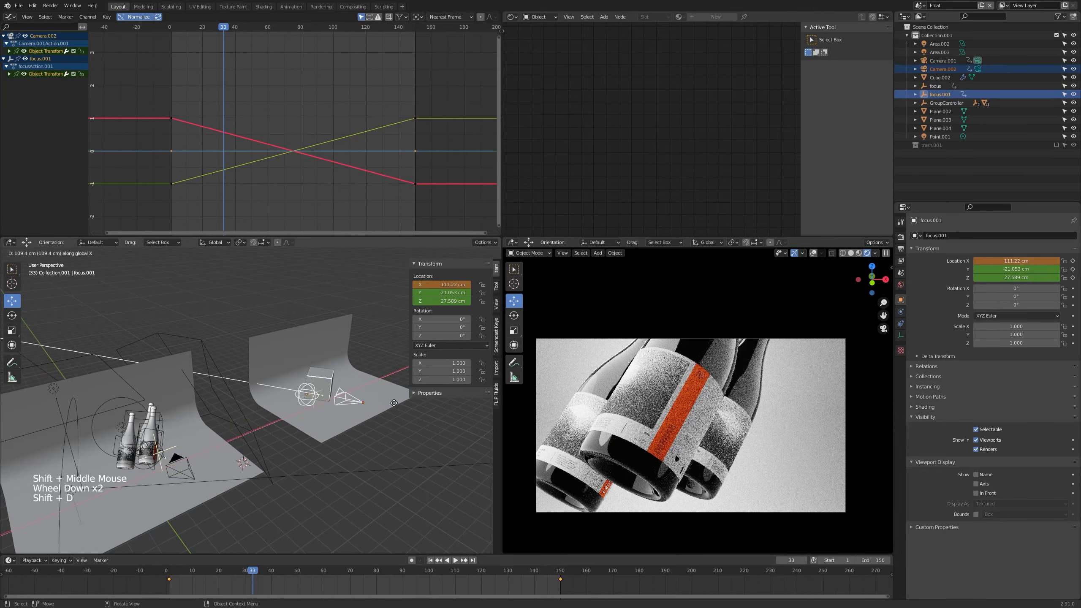
key(x)
click(377, 413)
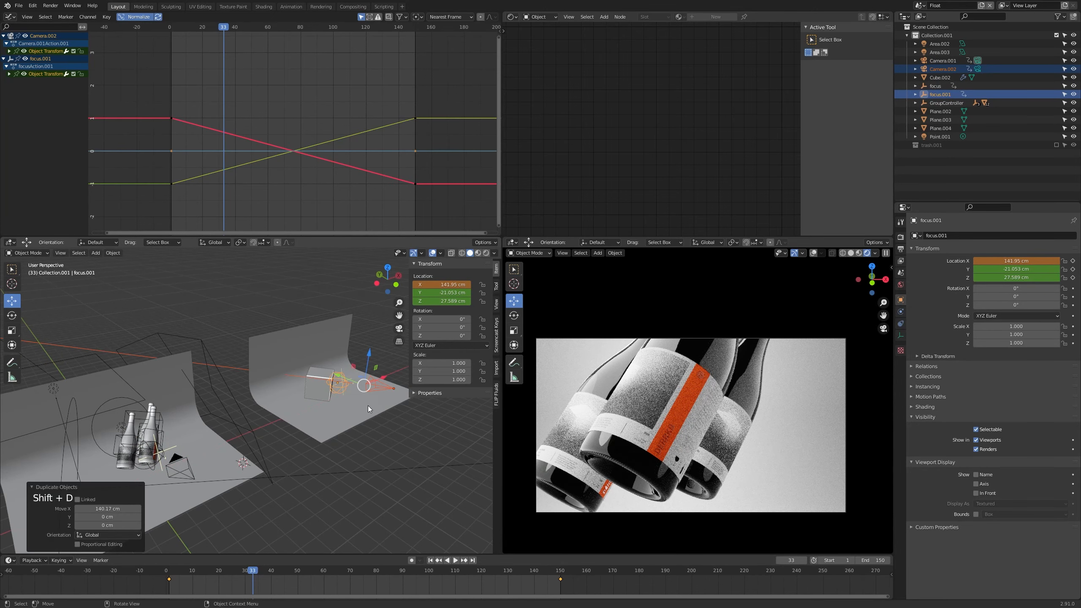
Delete all animation keyframes from the duplicated camera
key(a)
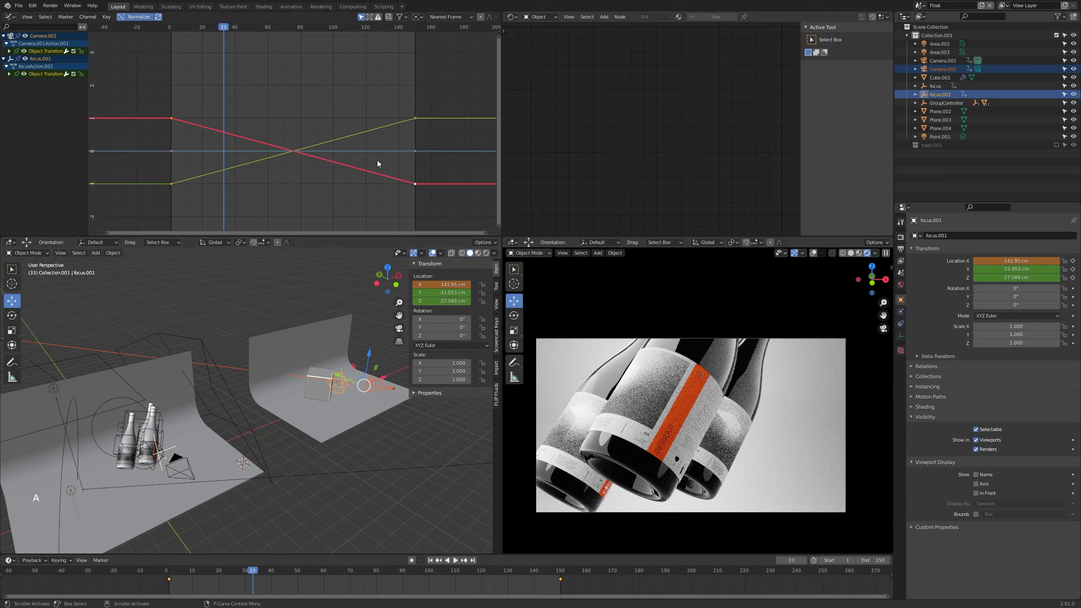
click(349, 195)
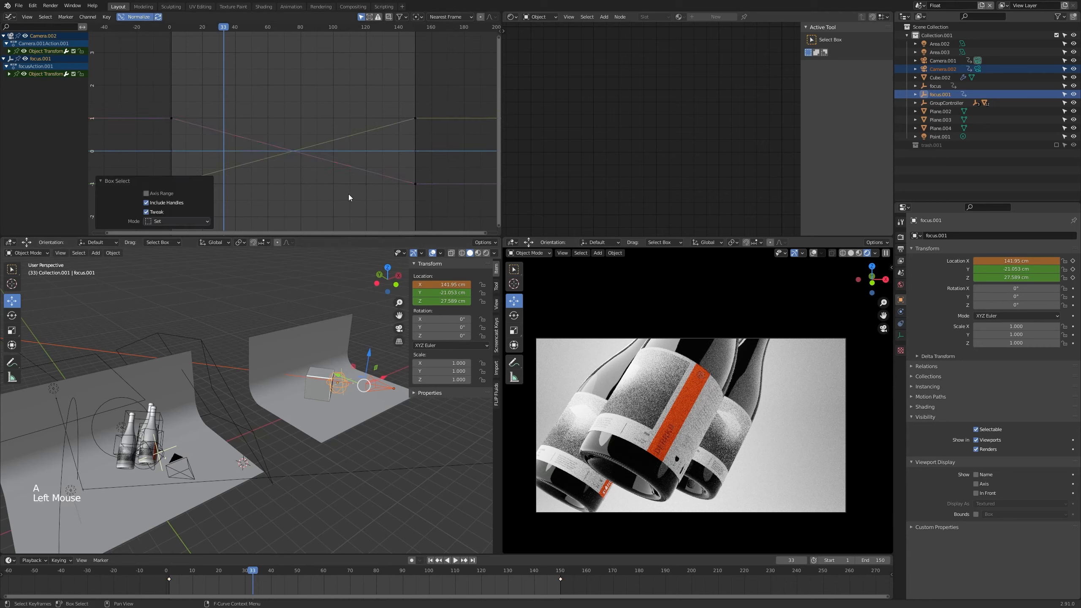
click(383, 414)
click(382, 389)
key(a)
key(x)
click(358, 166)
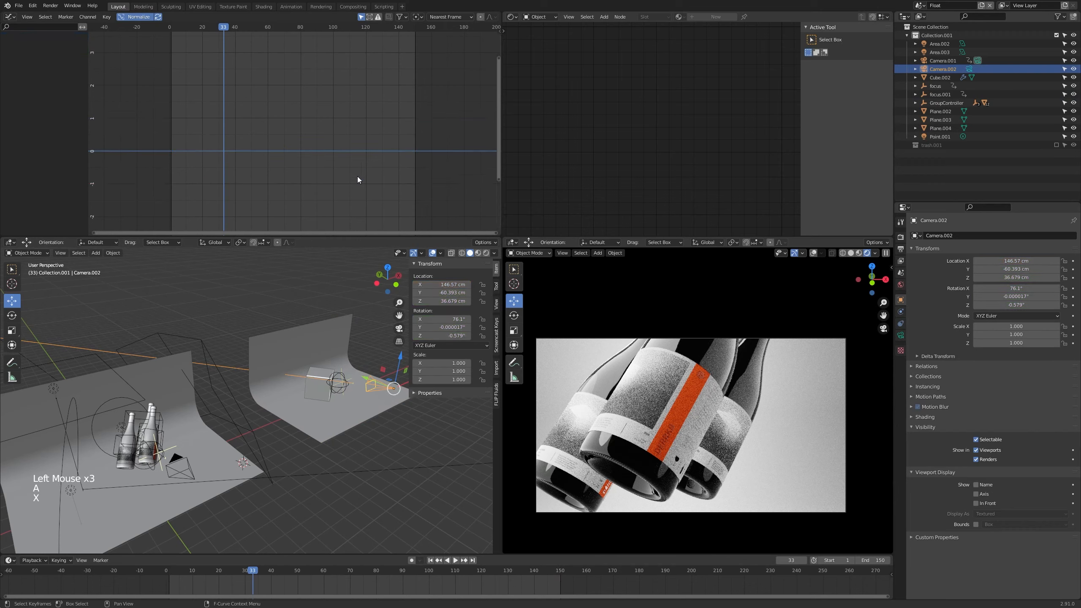
Delete all keyframes from the duplicated focus empty and scrub the timeline to frame 51
click(176, 457)
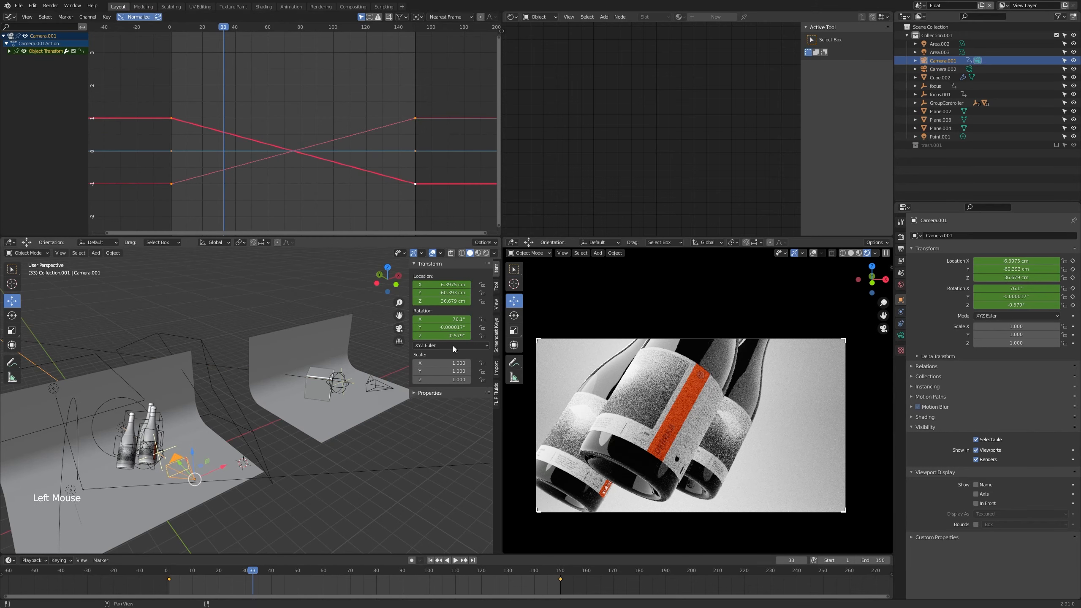
click(341, 387)
key(a)
key(x)
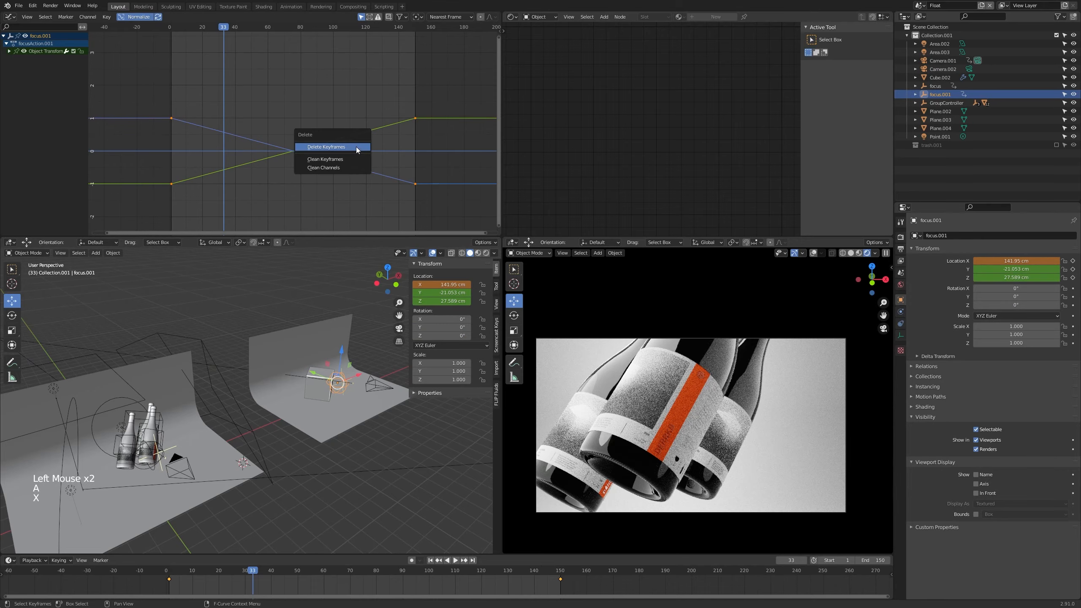
click(357, 147)
drag(177, 570, 298, 487)
shift+middle_drag(225, 459, 208, 437)
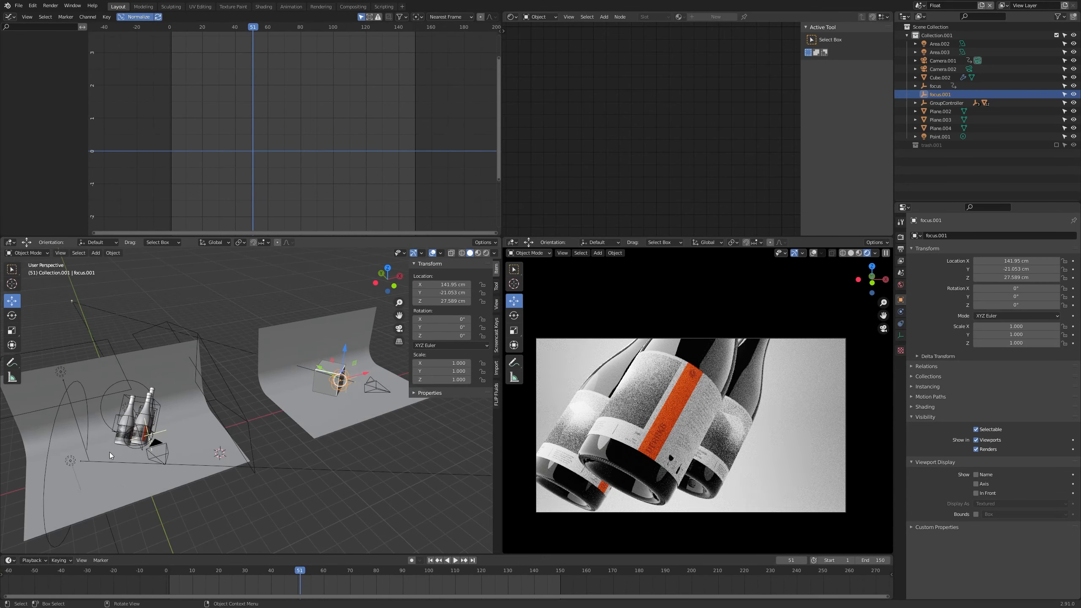
click(376, 384)
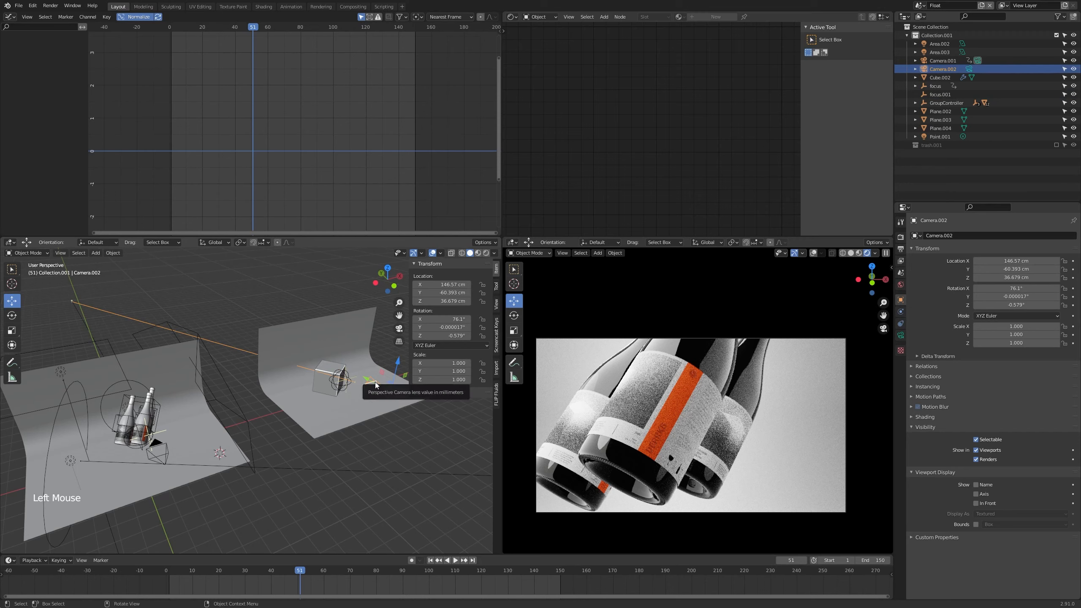
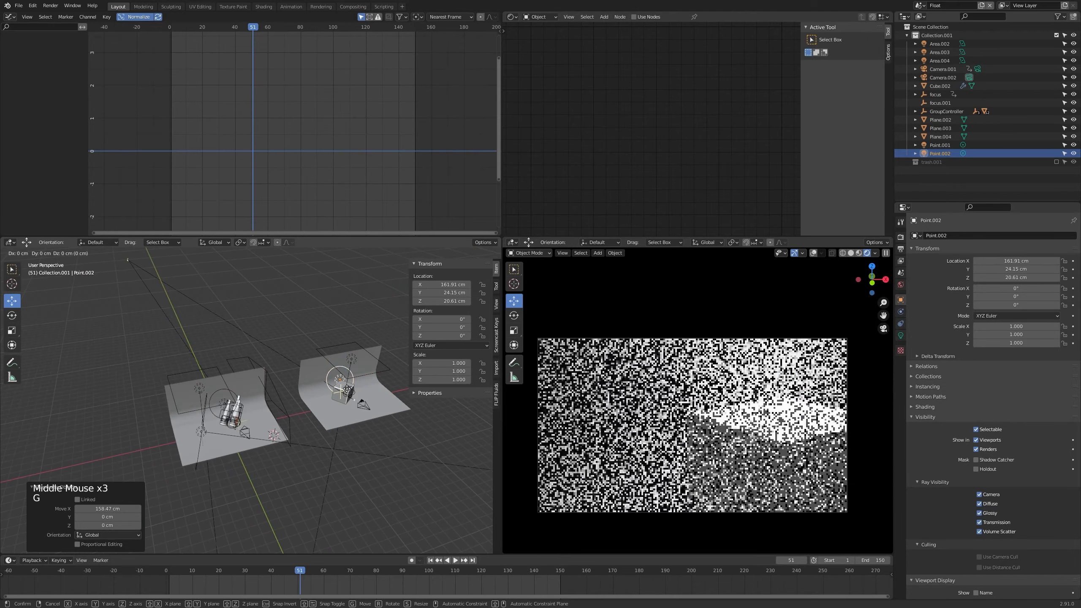
Adjust the height of the duplicated point light behind the cube along Z
key(z)
click(346, 395)
click(346, 393)
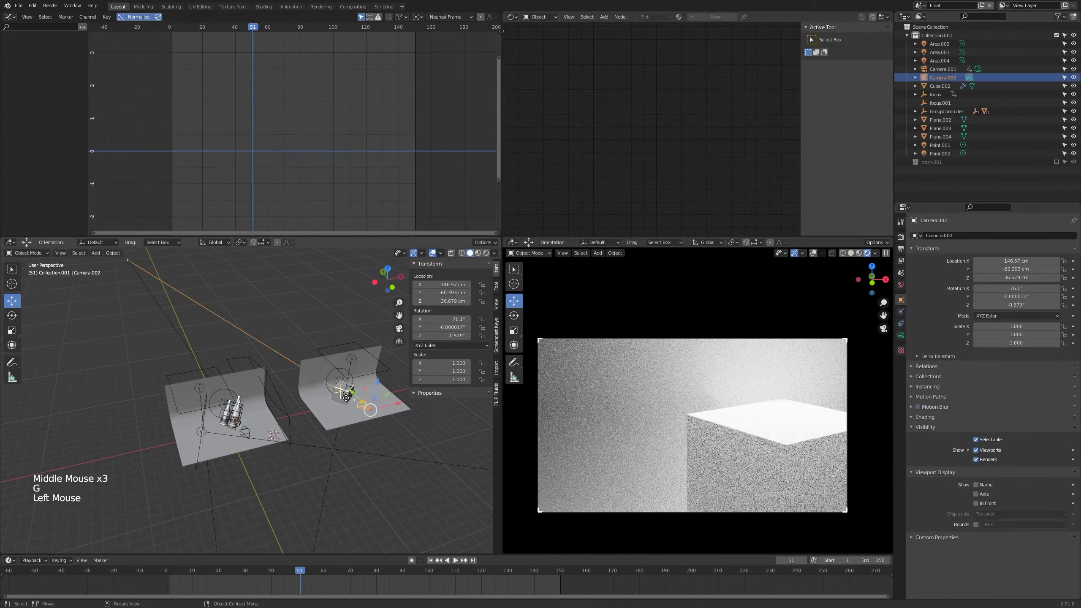
Scale the cube's mesh down in Edit Mode to about 9.17 cm per side
scroll(346, 393, up, 2)
click(901, 311)
key(Tab)
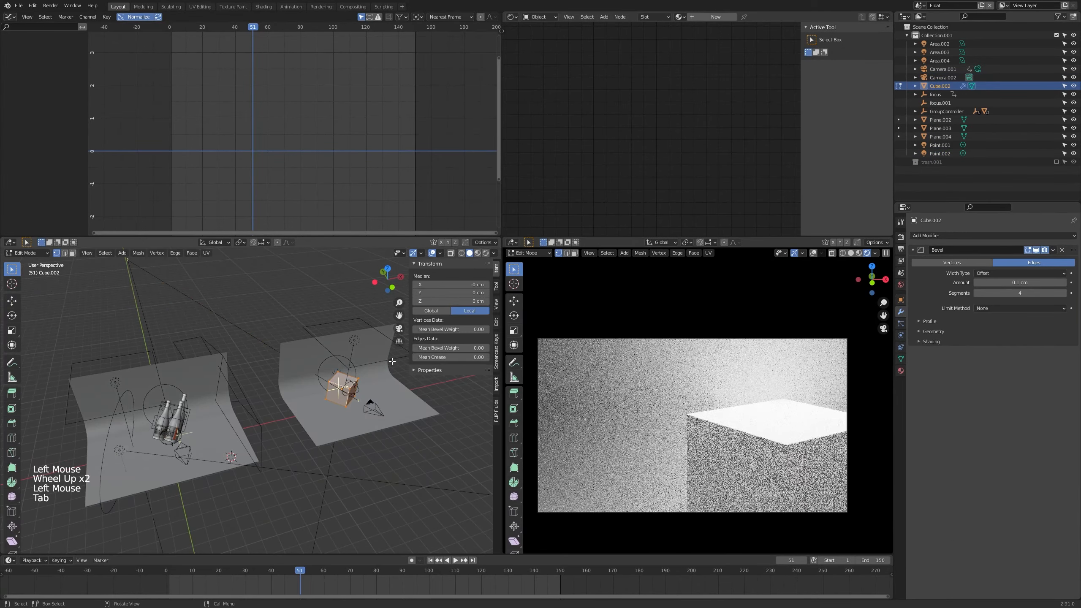
key(s)
key(Tab)
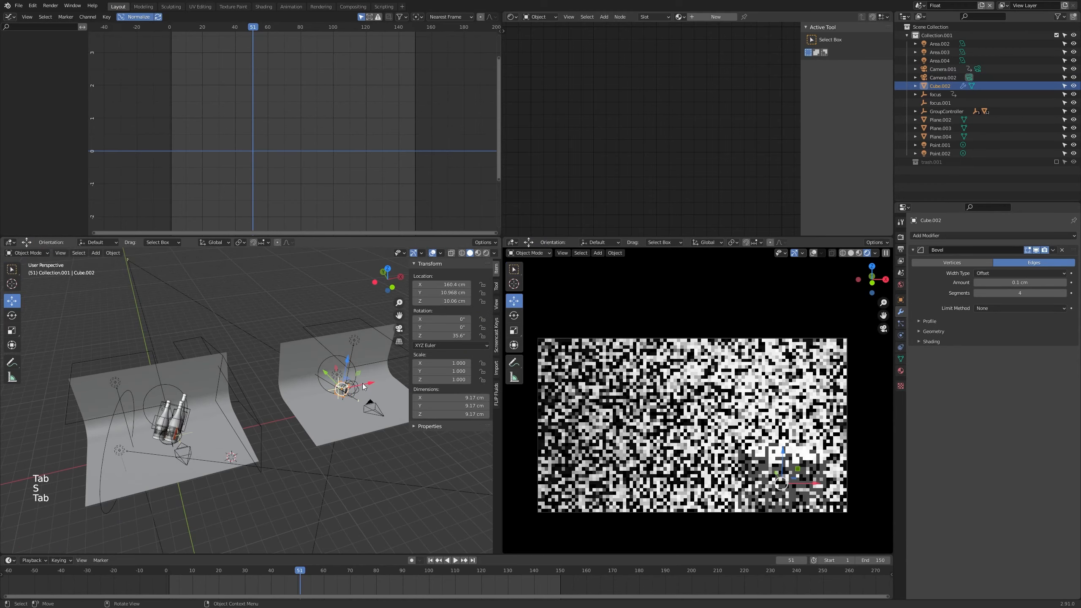
Lower the cube along Z to about 4.49 cm onto the floor and shift it horizontally toward the front of the backdrop
middle_drag(362, 384, 354, 375)
scroll(353, 374, up, 3)
key(g)
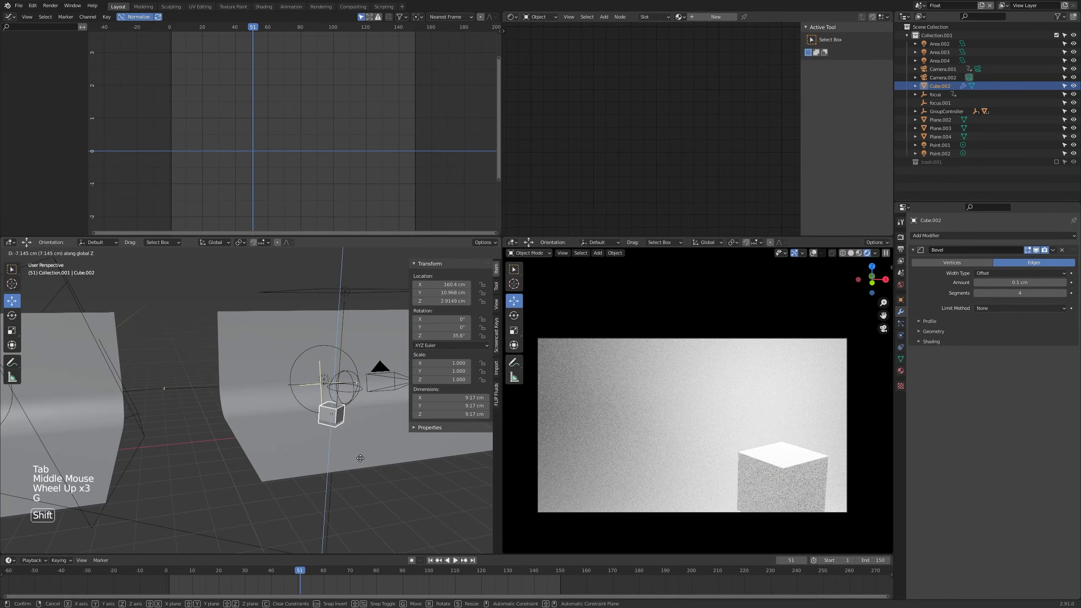
click(363, 426)
key(g)
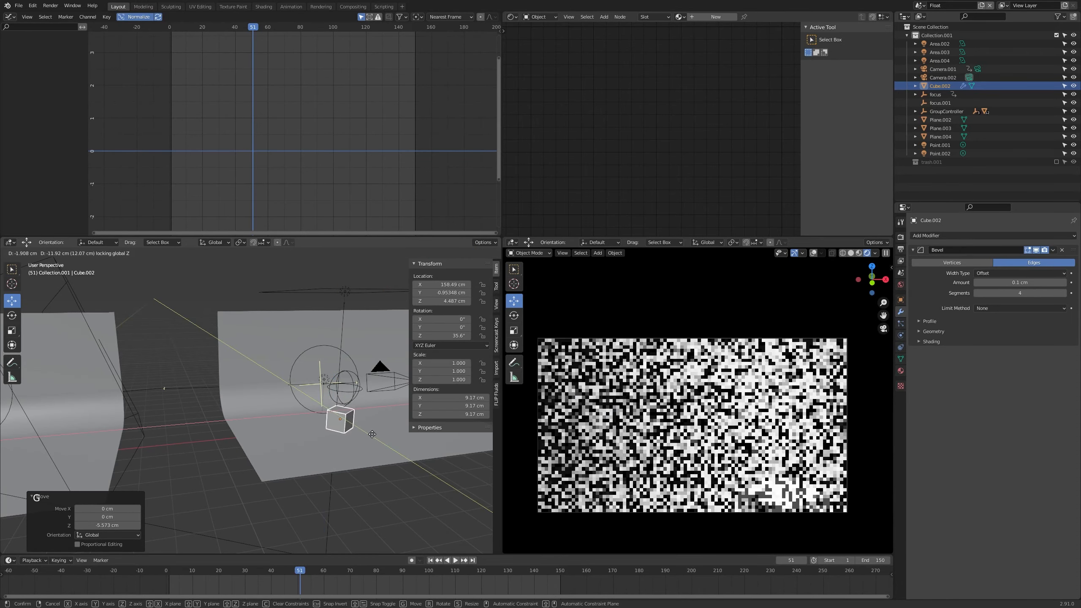
click(380, 434)
Look through the duplicated camera and move it to about X 159.0, Y -64.2, Z 21.8 cm to centre the cube
click(373, 378)
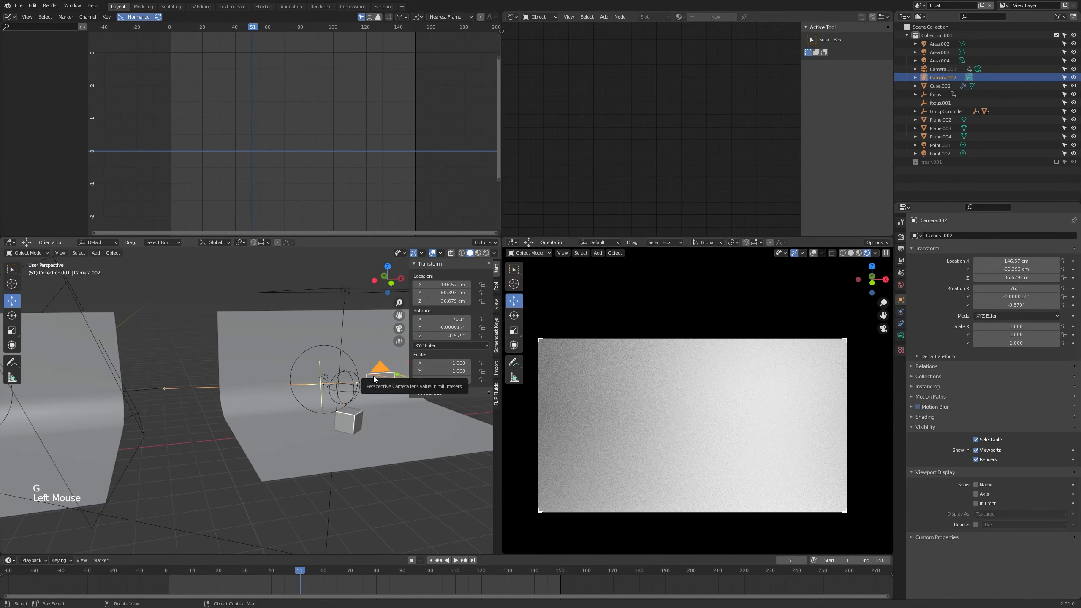
key(KP_0)
key(g)
key(shift)
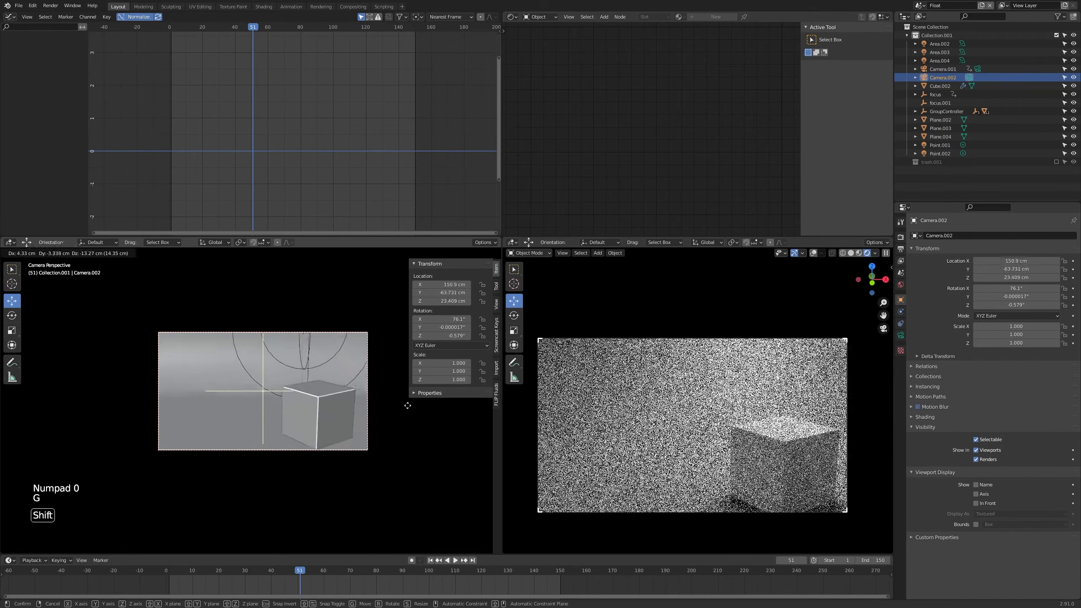
click(451, 413)
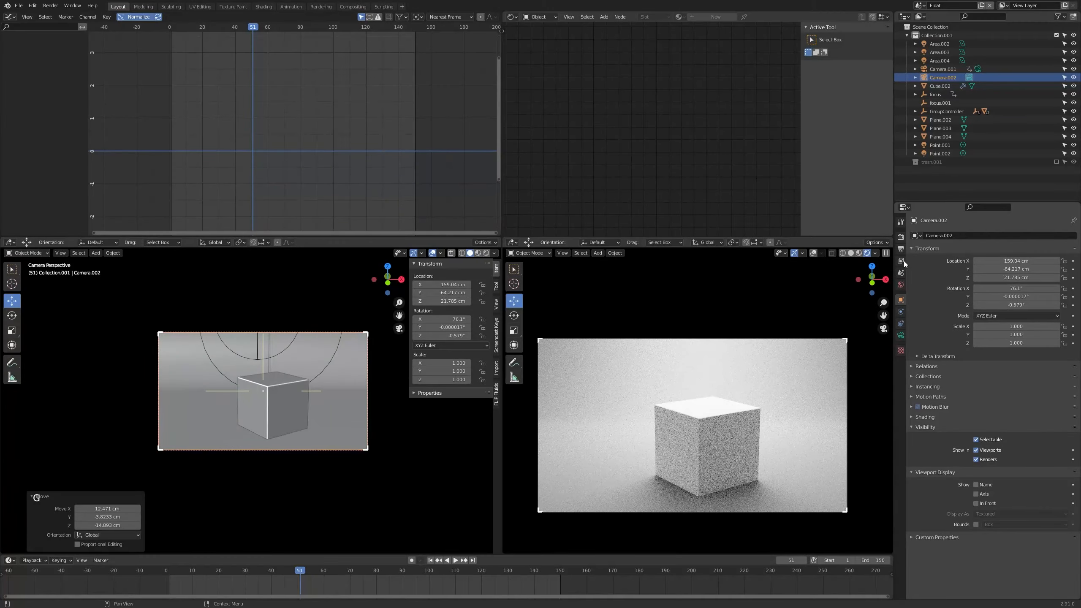
Set the horizontal render resolution to a third of 1920, 640 px, for a portrait frame
click(901, 249)
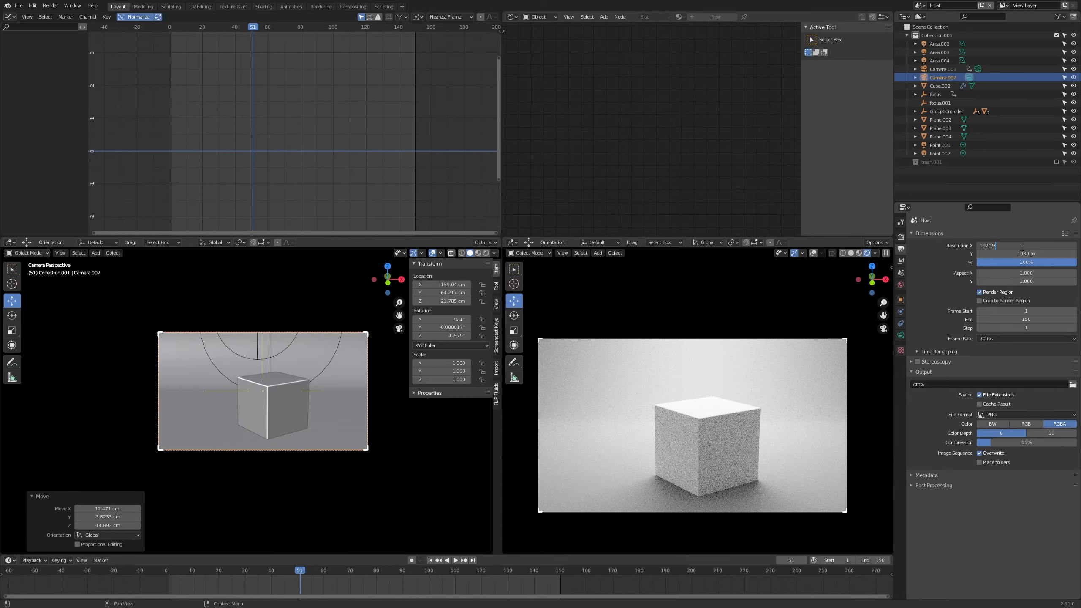
key(Return)
scroll(670, 410, down, 2)
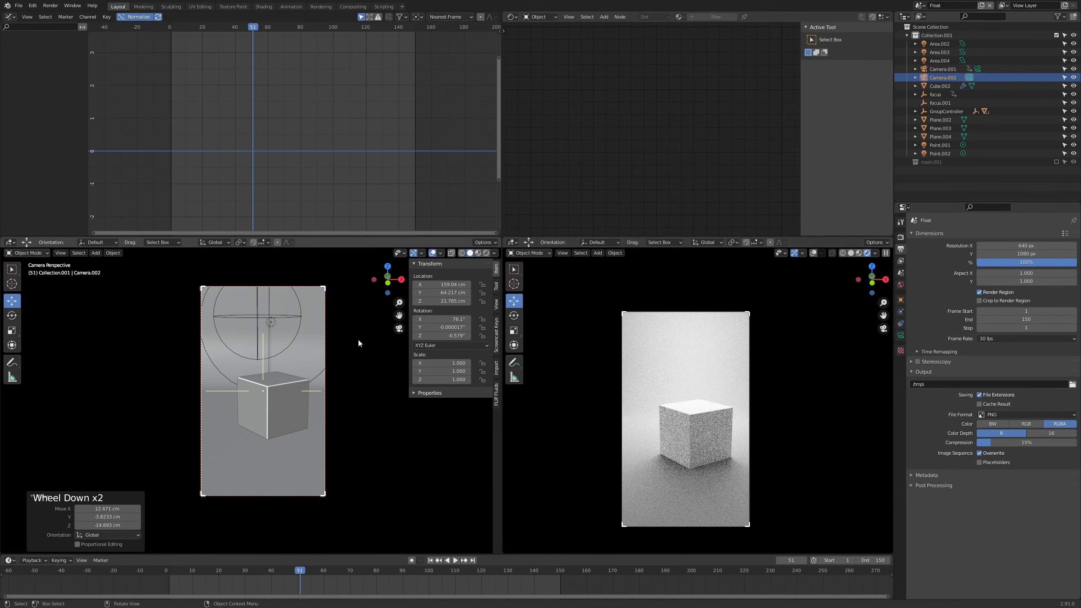
scroll(362, 340, down, 1)
Use walk navigation to bring the camera closer to the cube, to about X 159.6, Y -45.4, Z 22.0 cm
key(shift+grave)
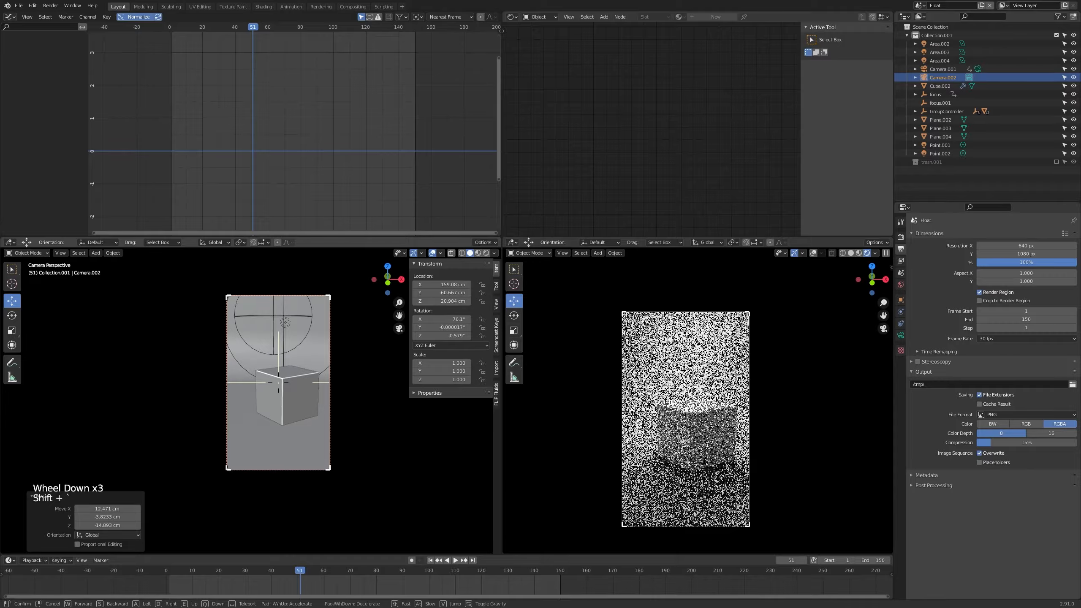
key(w)
key(w)
key(s)
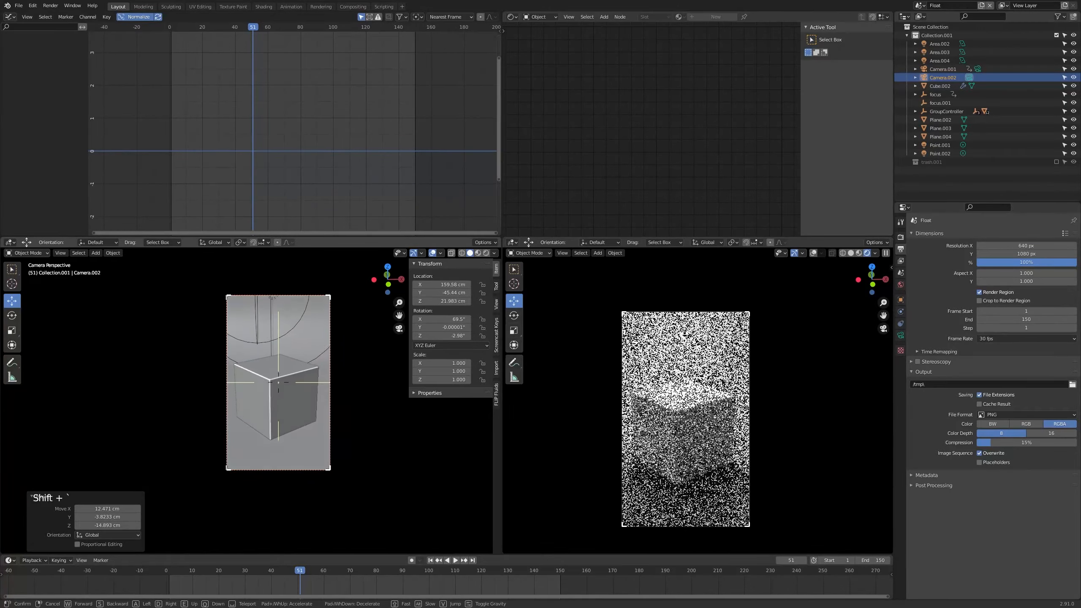
click(278, 383)
Set the duplicated camera's clip start to 0.1 cm
click(902, 336)
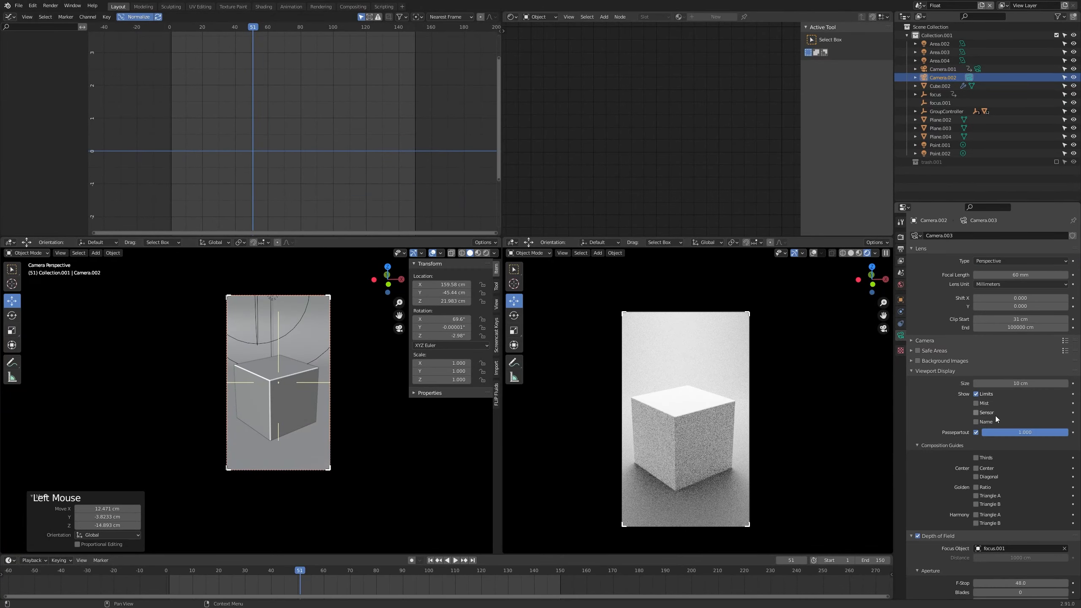
click(1037, 319)
text(0.1)
key(Return)
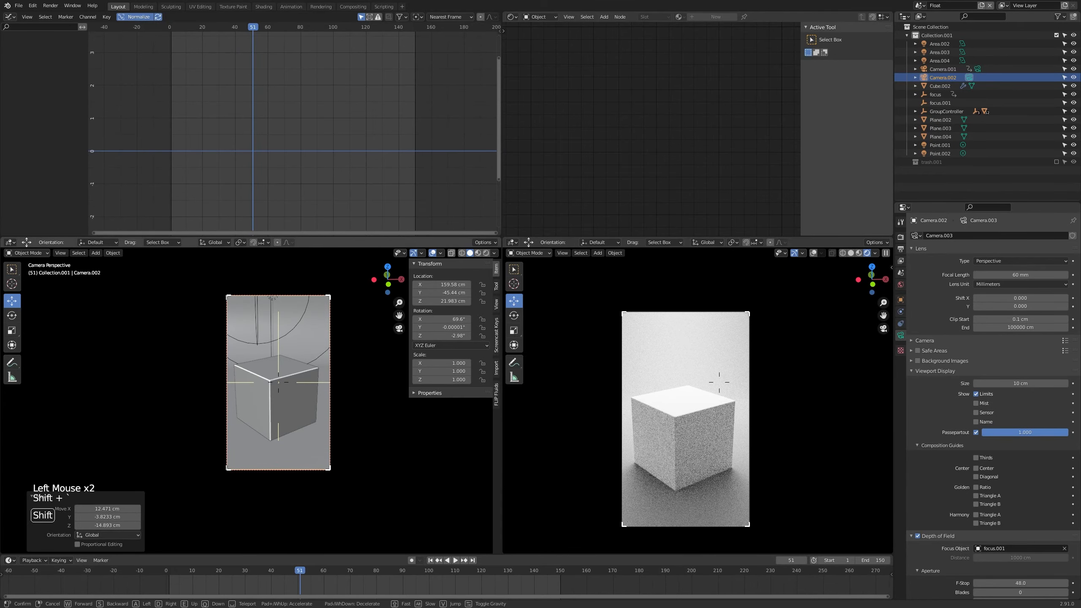
Walk the camera in for a close-up of the cube's front corner, at about X 160.2, Y -24.3, Z 14.2 cm
key(w)
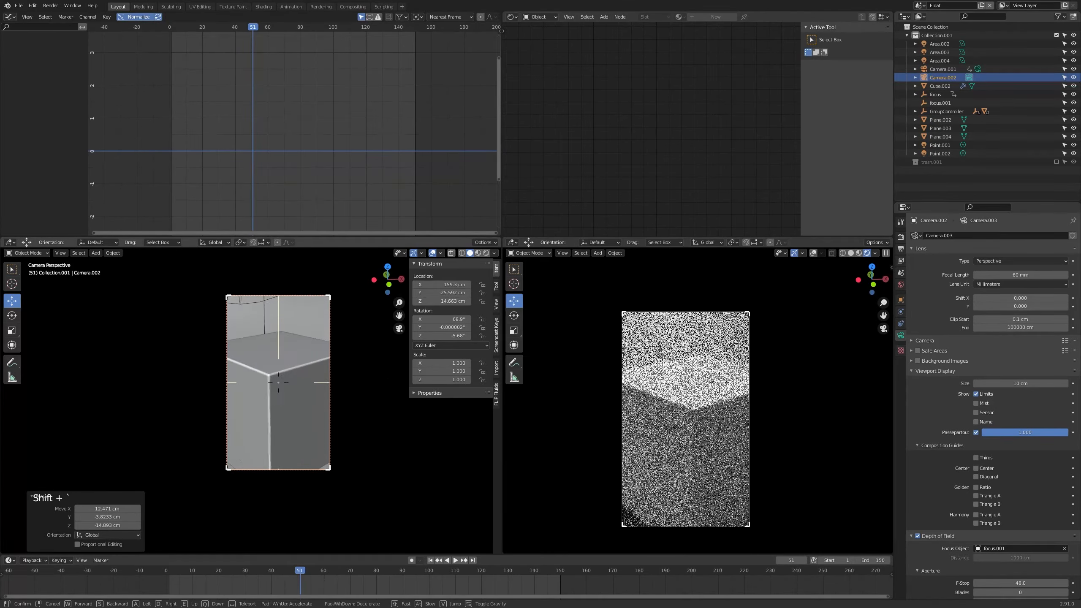
key(w)
key(d)
click(279, 383)
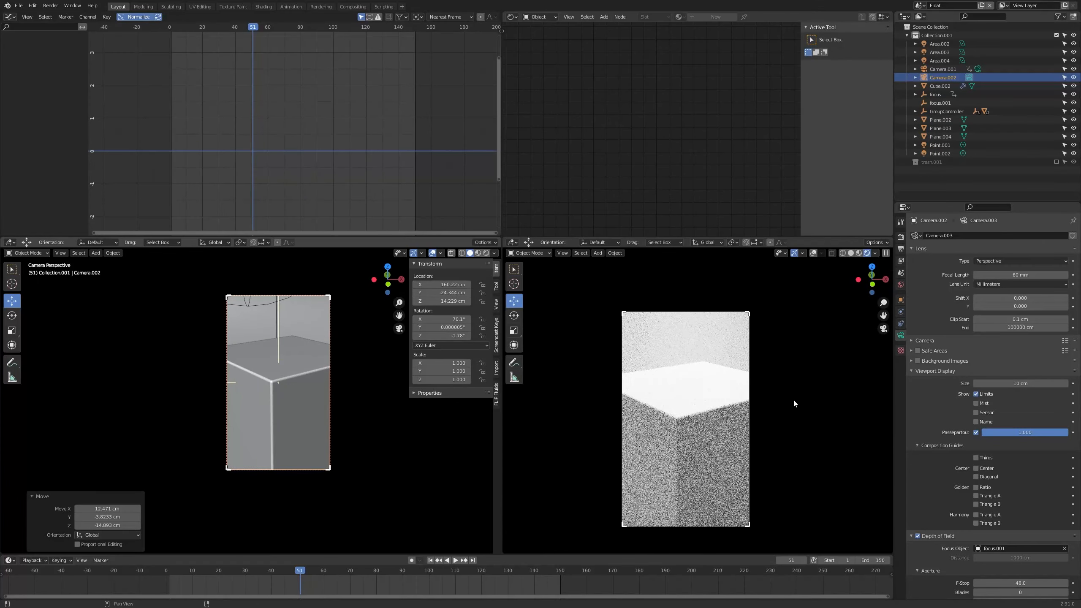
Enable the Thirds composition guide and move the camera to about X 160.85, Y -23.8, Z 15.7 cm to align the cube's corner with it
click(978, 470)
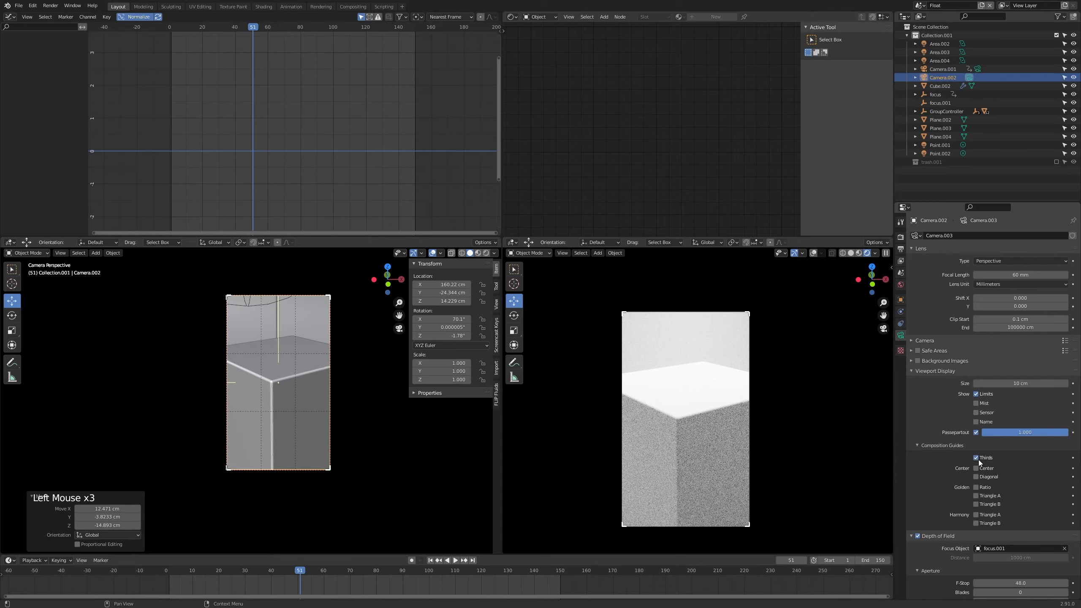
key(g)
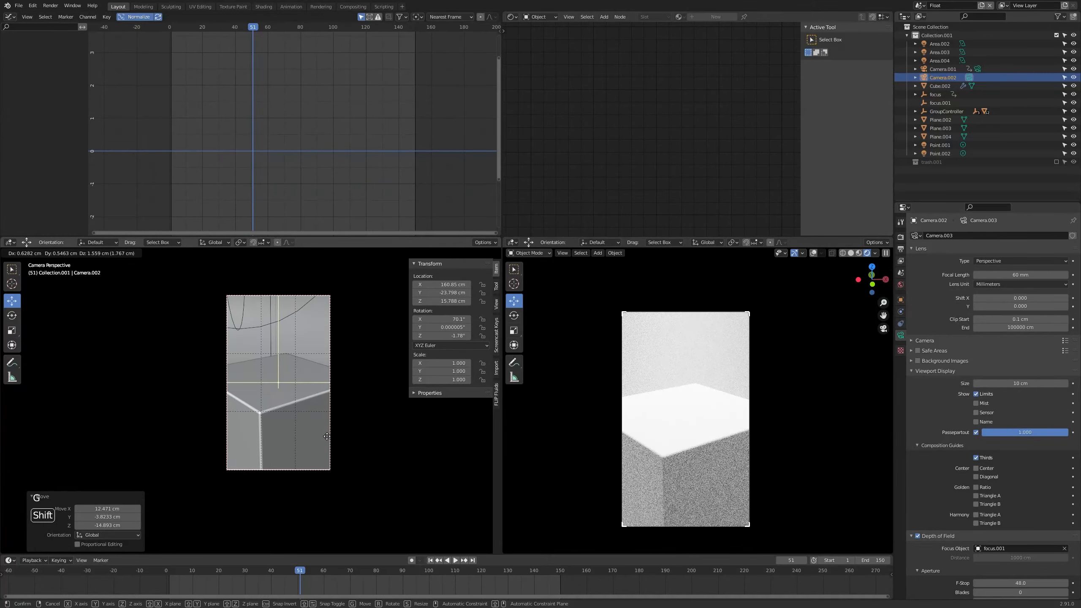
click(327, 438)
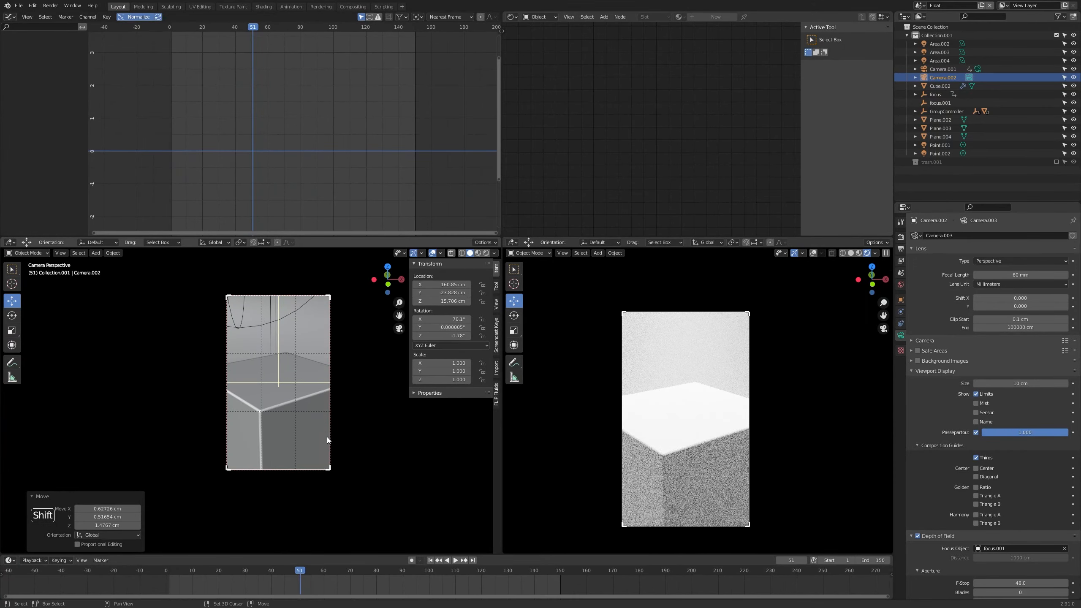
Insert a location keyframe for the camera at frame 1 and set the current frame to 150
right_click(441, 293)
click(443, 295)
drag(300, 570, 336, 571)
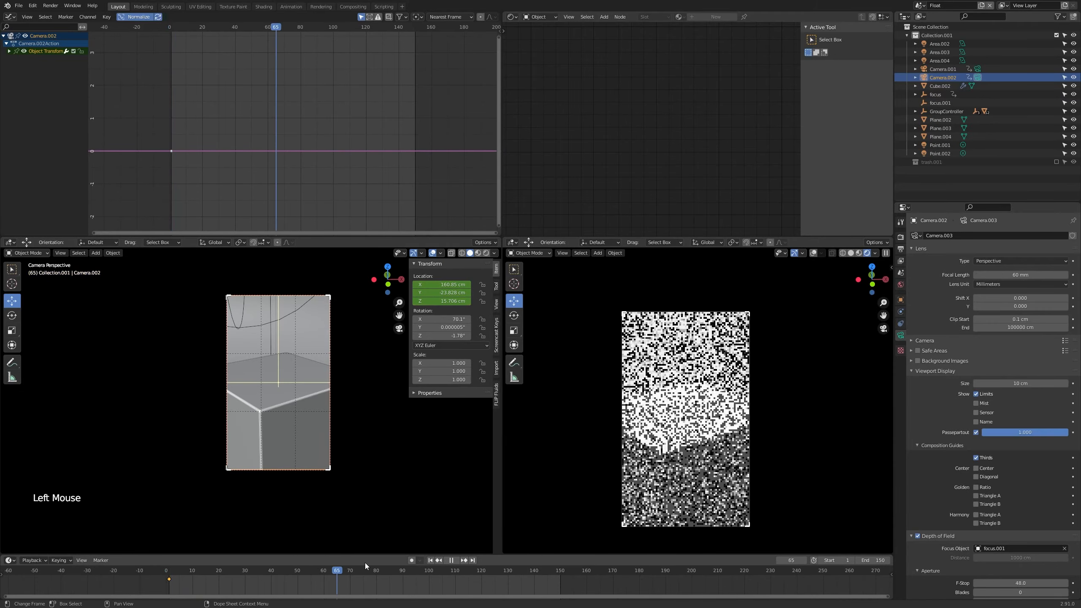
drag(561, 574, 560, 574)
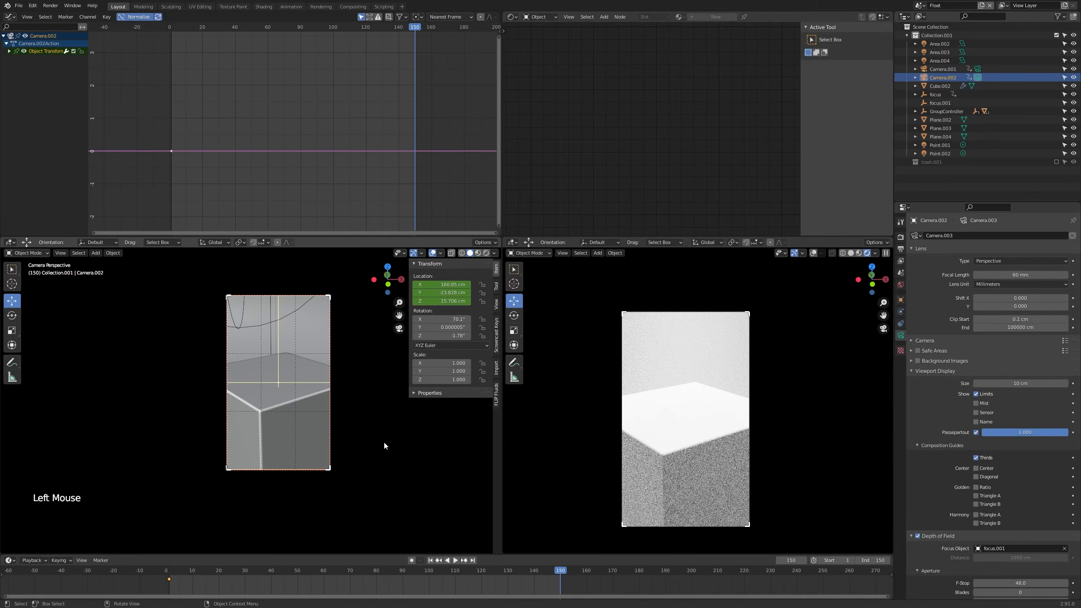
Insert a rotation keyframe for the camera at frame 1
key(g)
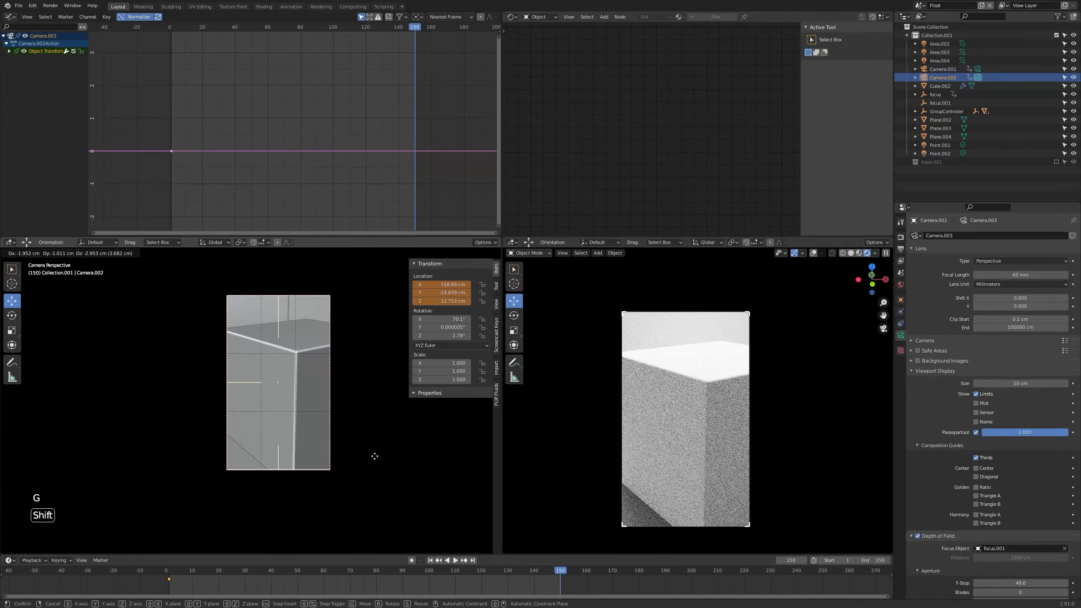
shift+right_click(379, 450)
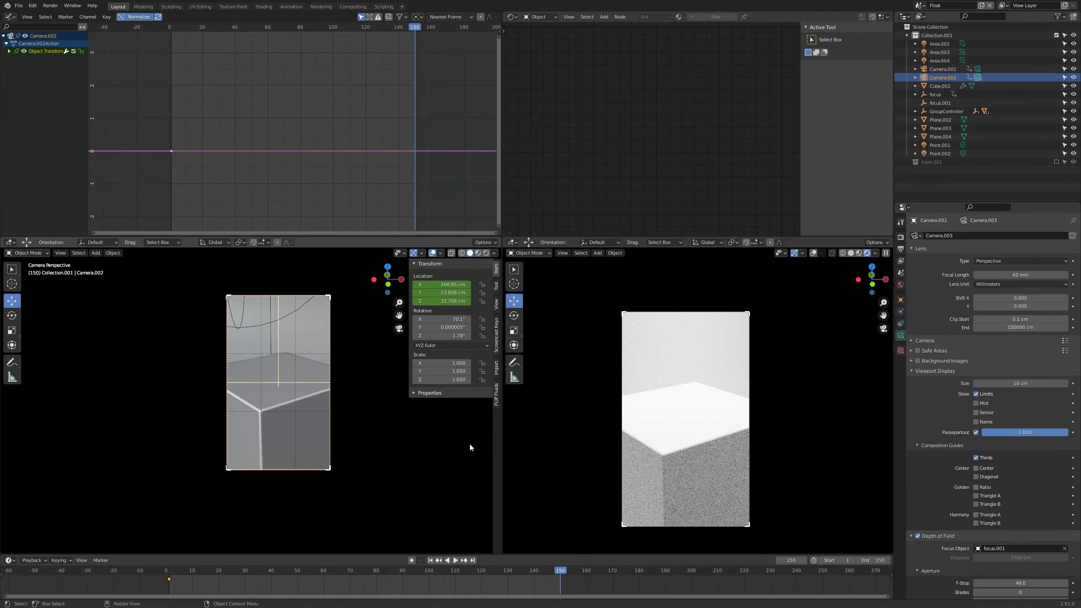
drag(174, 574, 169, 574)
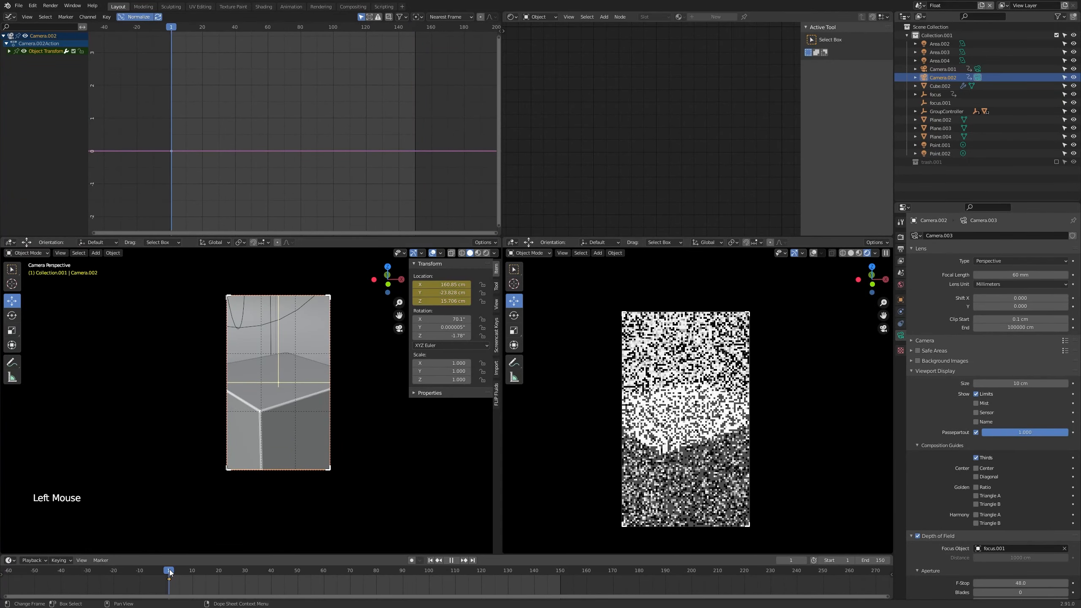
right_click(423, 326)
click(423, 325)
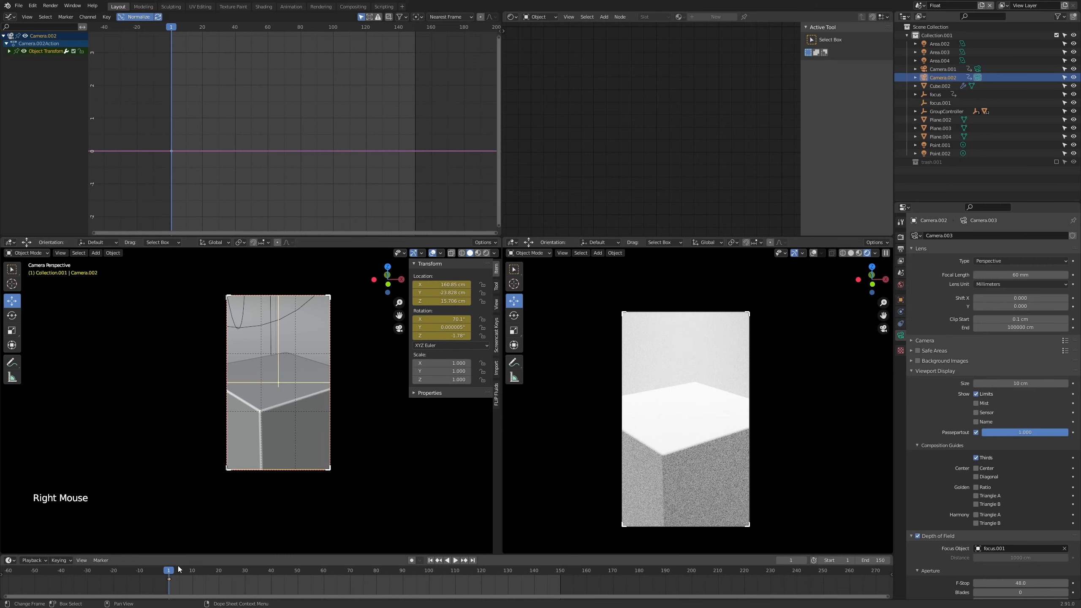
At frame 150, move the camera to about X 158.9, Y -24.9, Z 12.7 cm and keyframe its location and rotation
click(560, 570)
key(g)
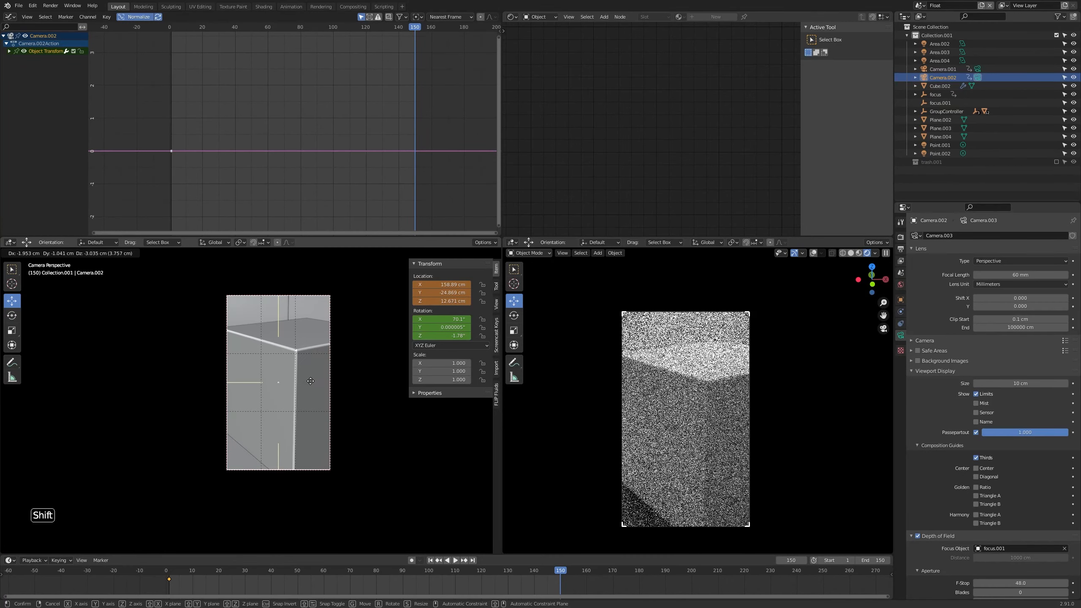
click(311, 382)
right_click(420, 295)
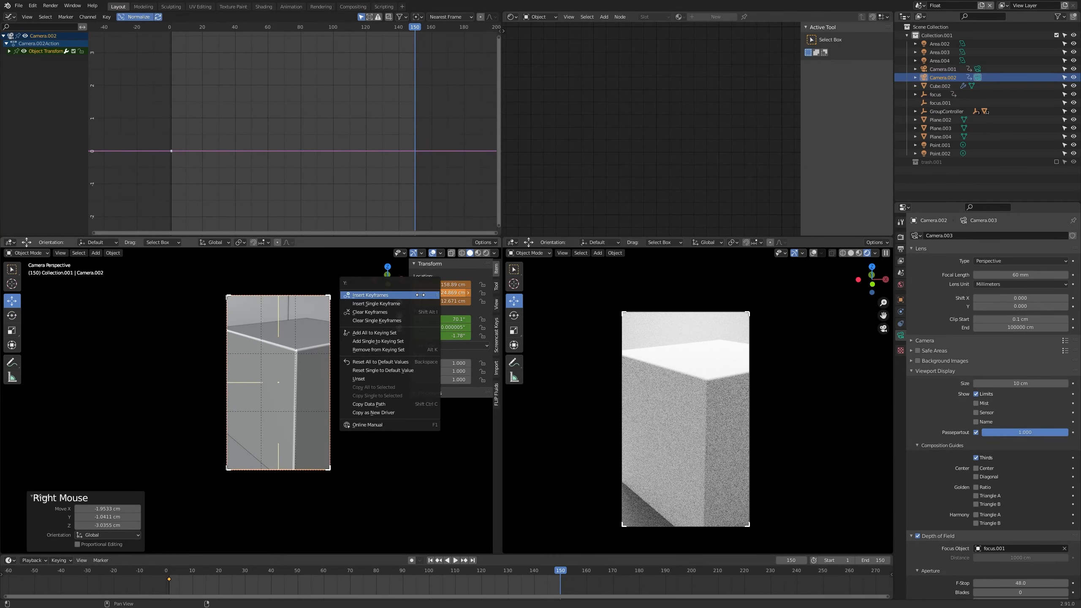
click(419, 295)
right_click(432, 327)
click(433, 327)
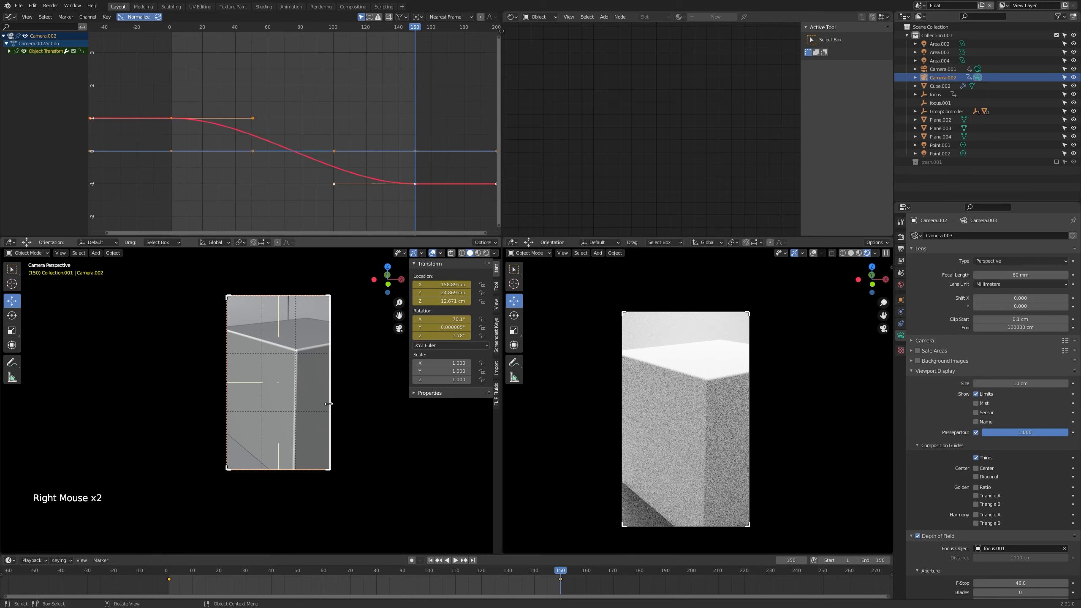
Set the camera's focal length to 120 mm
click(1010, 277)
text(120)
key(Return)
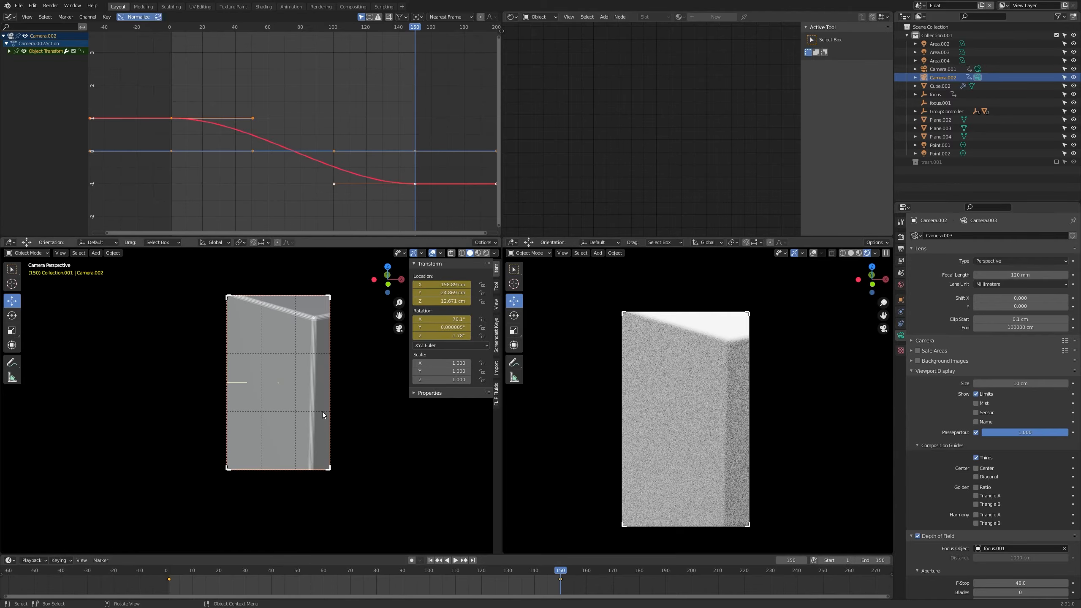
Walk the camera back to about X 160.6, Y -33.8, Z 18.03 cm, aligning the cube's corner with the upper-right thirds intersection
key(g)
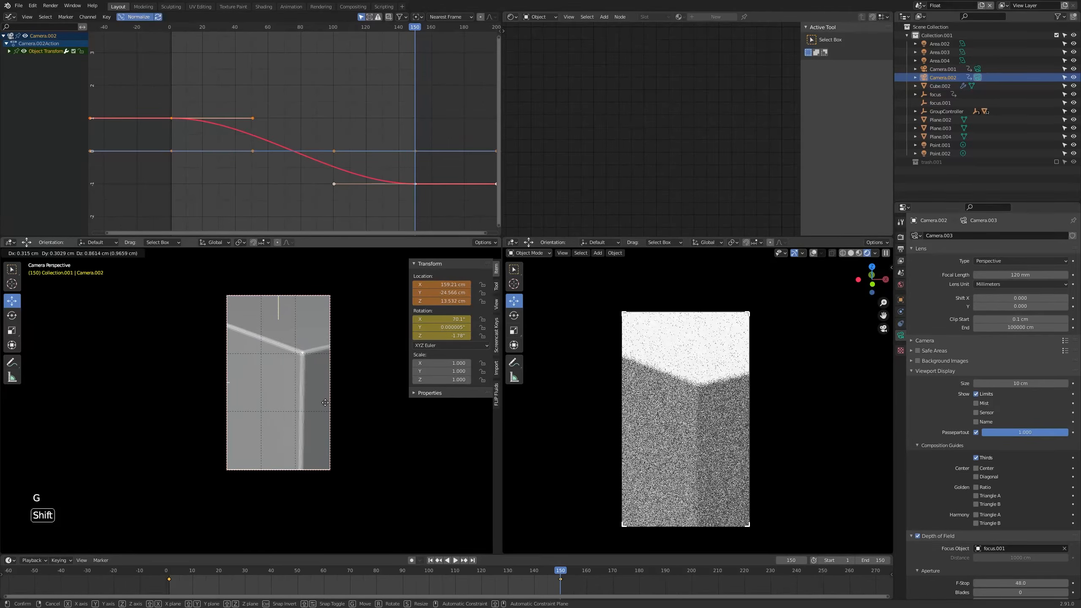
shift+click(326, 406)
key(s)
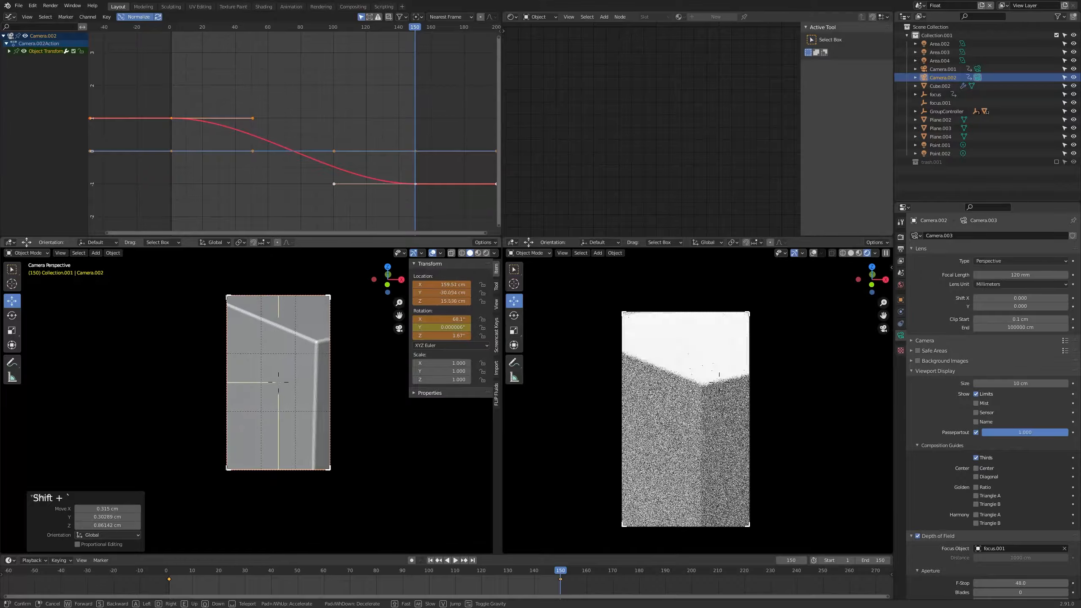
key(d)
key(w)
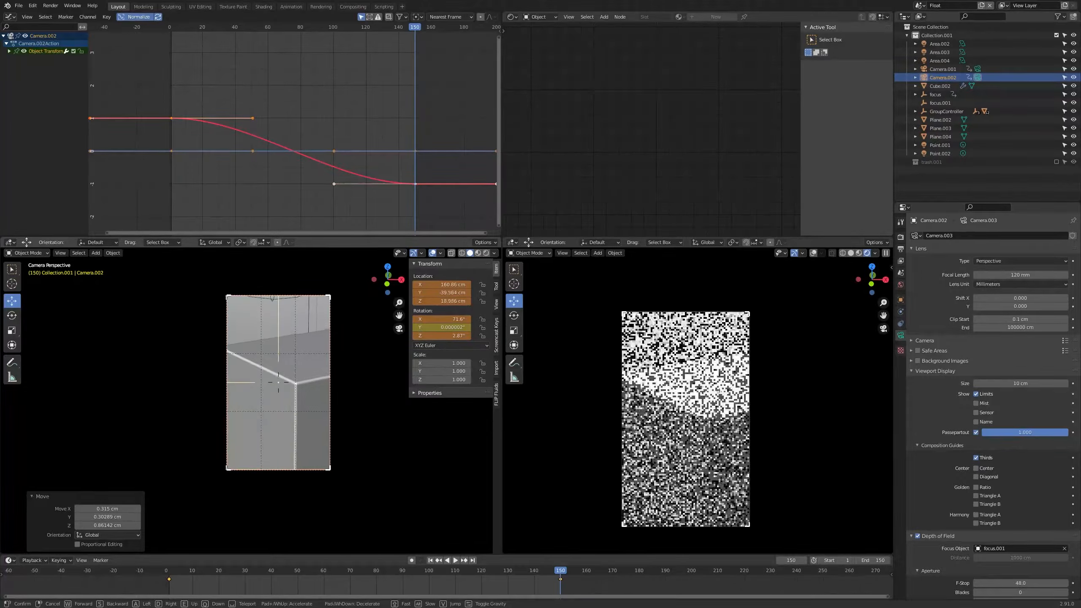
key(s)
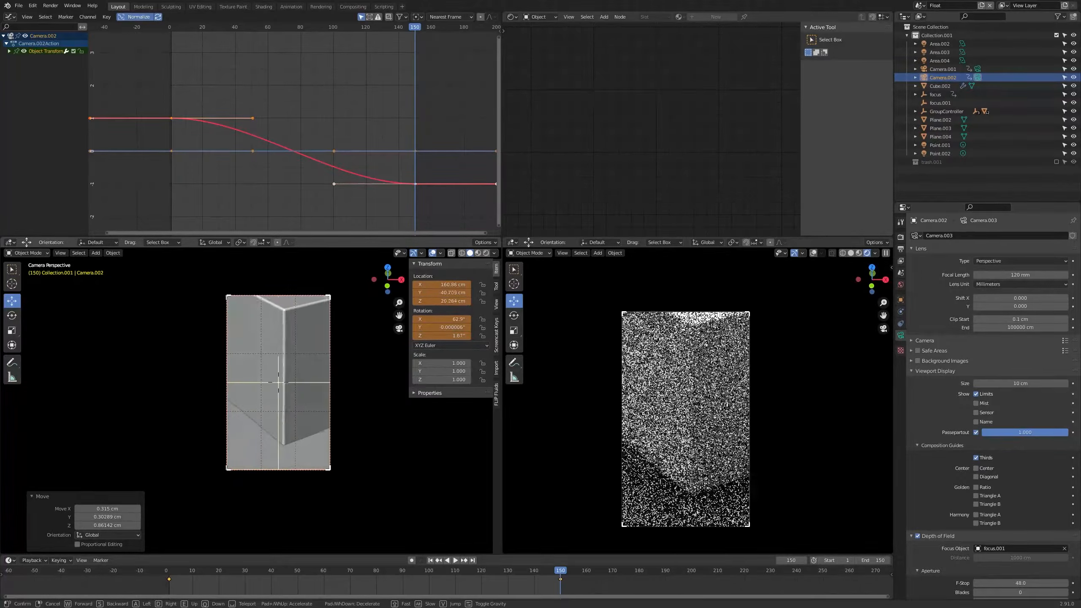
key(w)
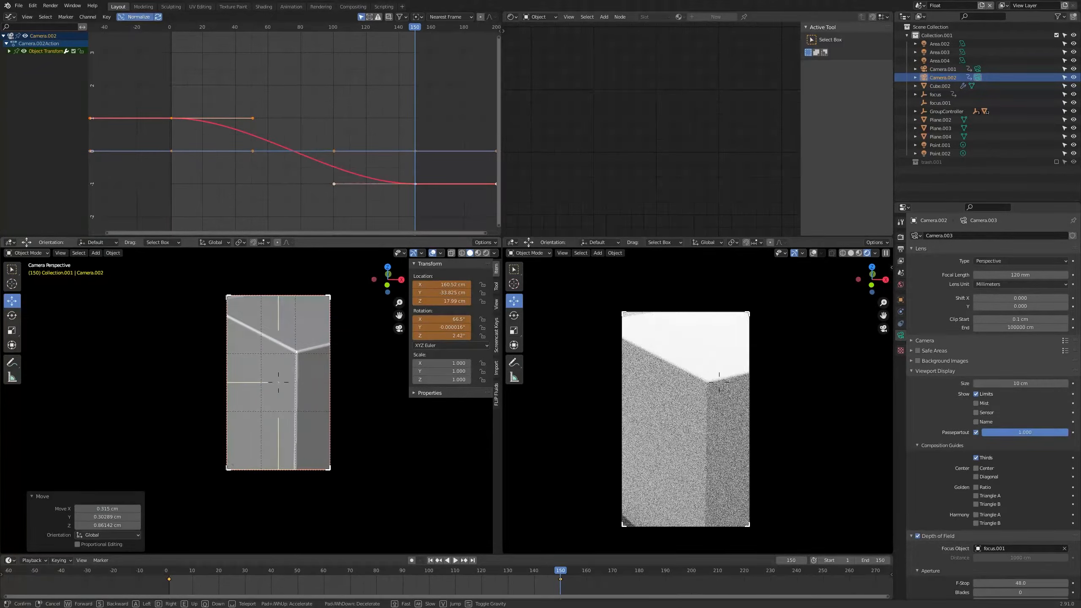
key(g)
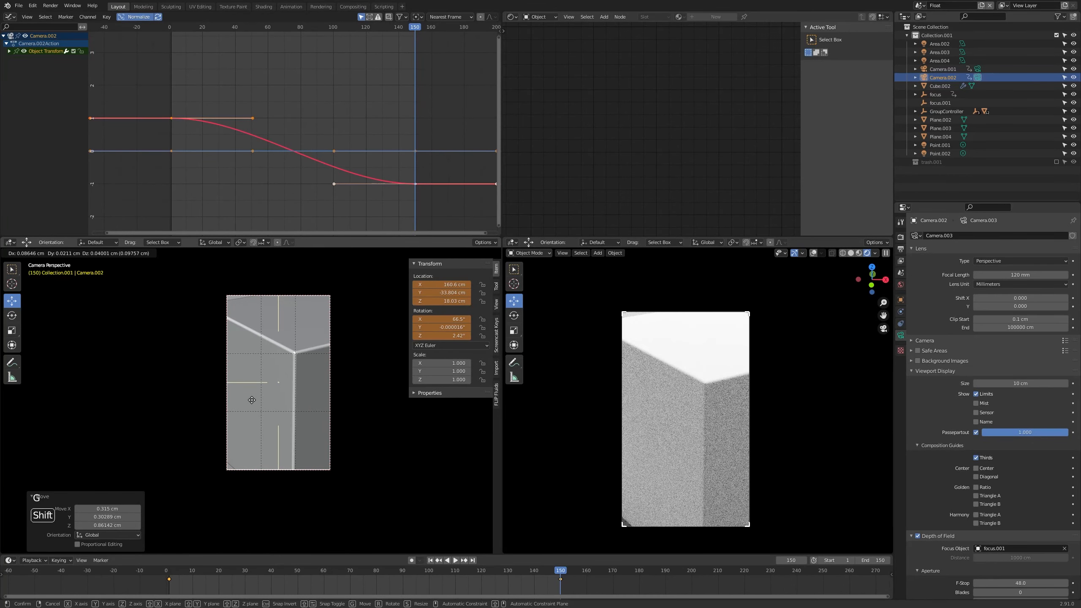
click(251, 400)
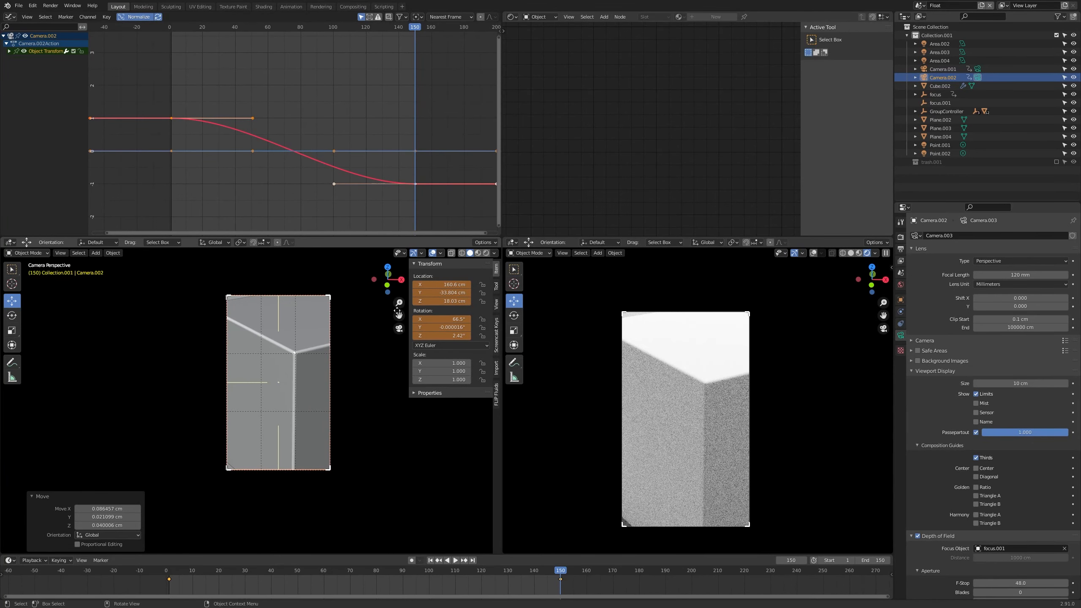
Keyframe the camera's new location and rotation at frame 150
right_click(422, 294)
click(418, 295)
right_click(431, 326)
click(432, 326)
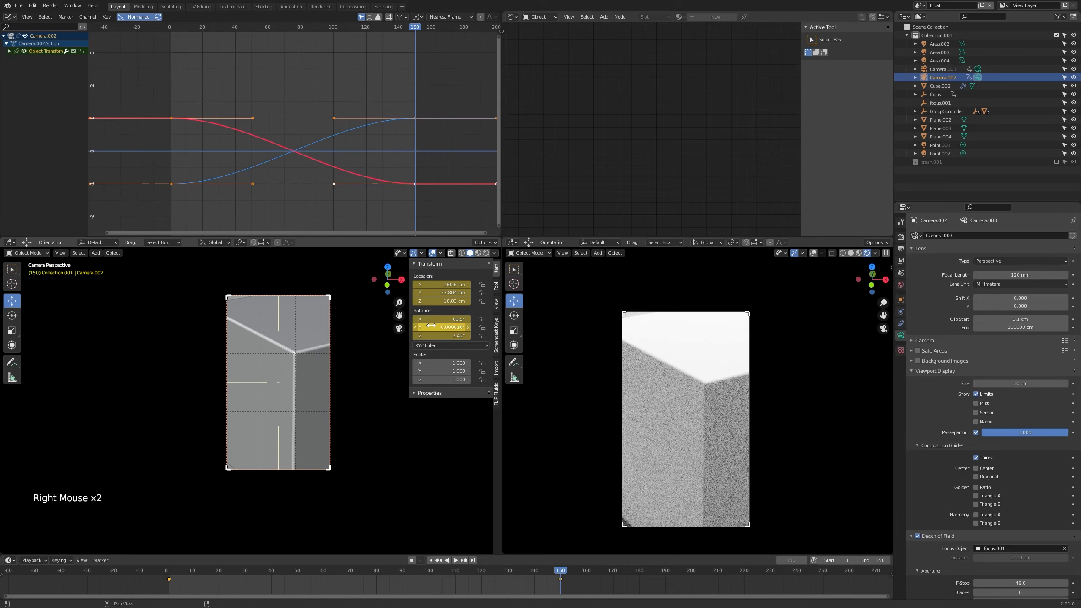
At frame 1, turn the camera to about X 67.2°, Z 0.17° to align the cube's corner with the thirds guide, and keyframe the rotation
drag(535, 574, 184, 574)
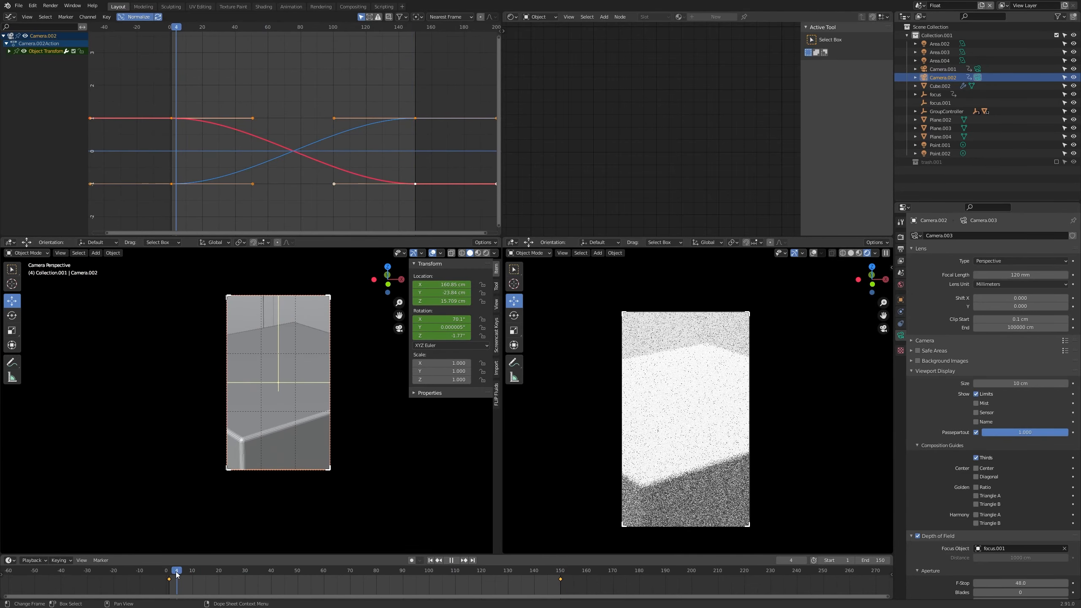
click(169, 573)
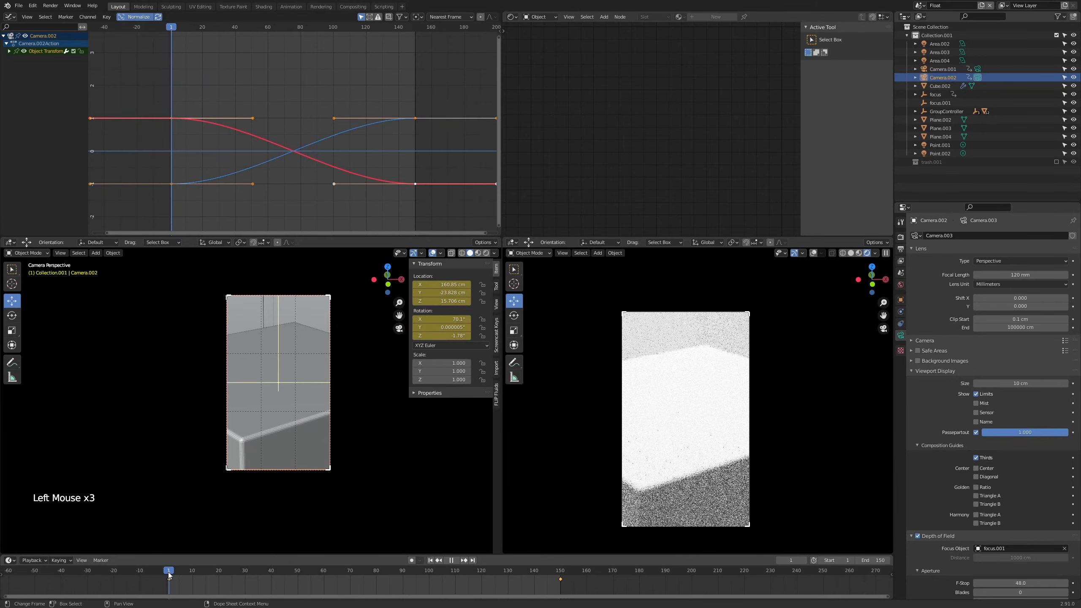
key(shift+grave)
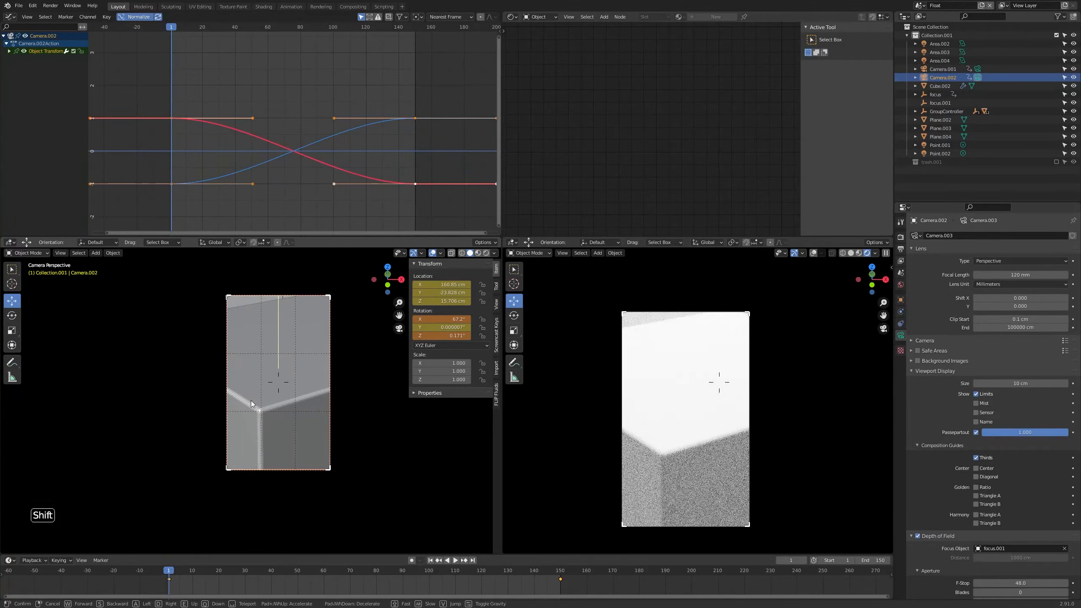
right_click(425, 324)
click(425, 324)
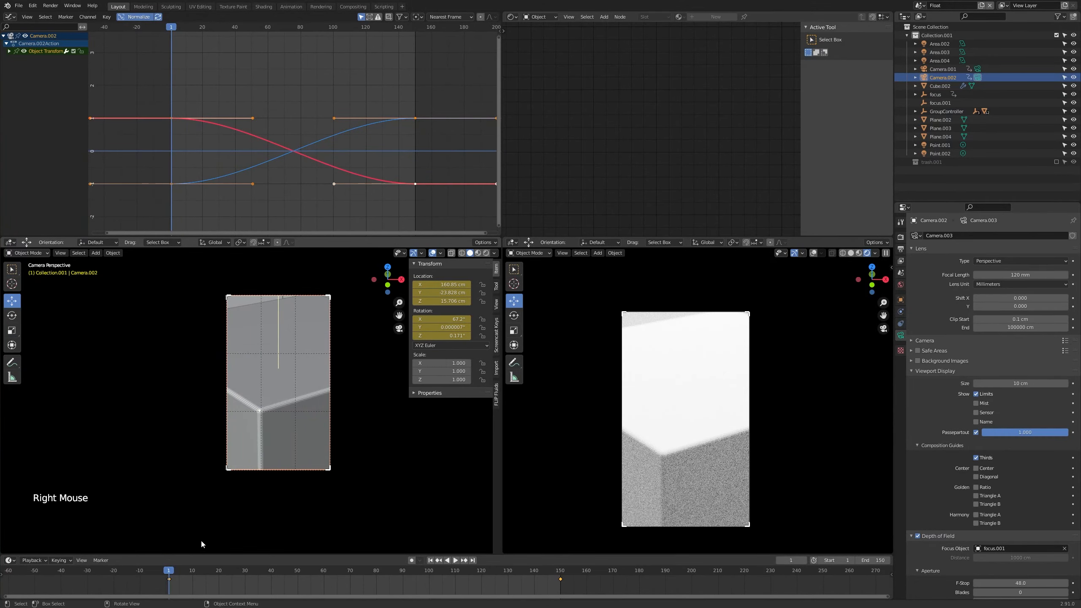
Set all the camera's keyframes to linear interpolation and scrub the animation to frame 97
key(a)
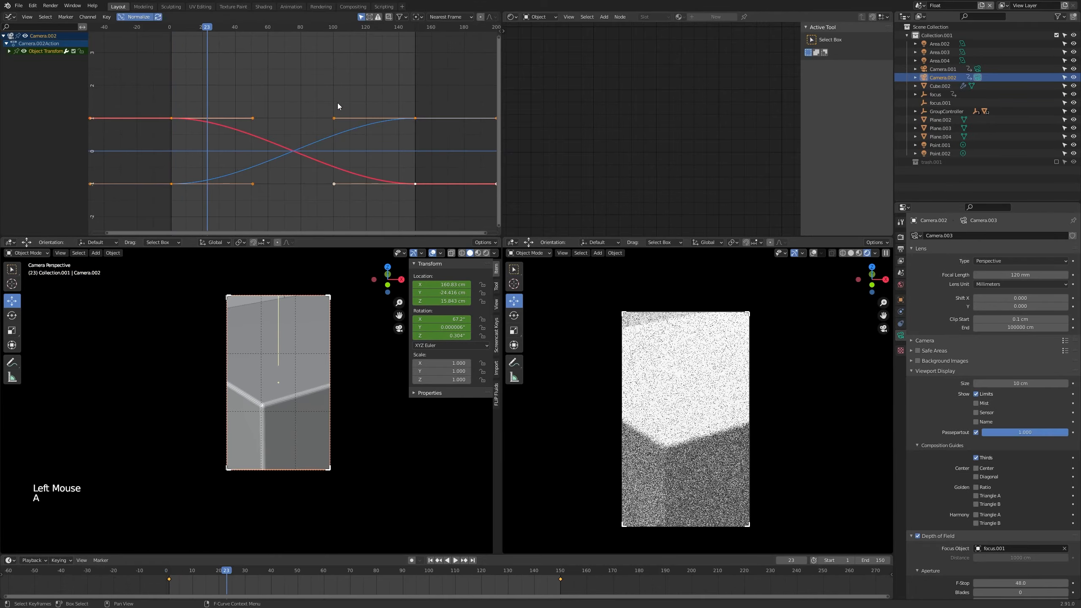
key(t)
click(338, 103)
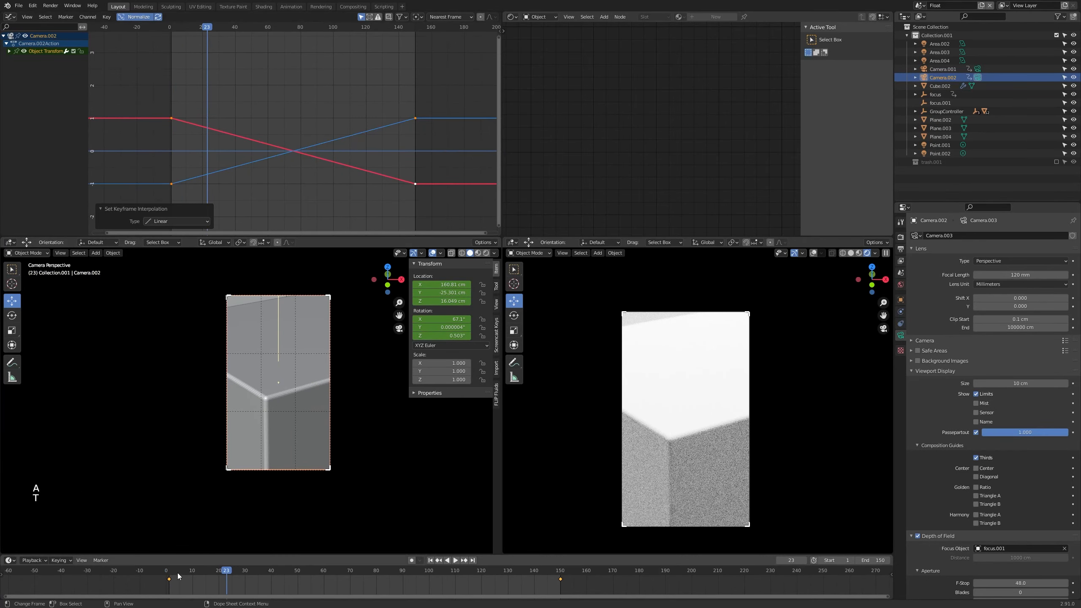
drag(178, 572, 420, 564)
Duplicate the bottle set's reflector plane and move the copy about 144.9 cm along X, beside the cube set
scroll(435, 398, down, 2)
middle_drag(434, 398, 192, 388)
scroll(208, 399, down, 20)
middle_drag(192, 387, 128, 382)
scroll(200, 383, down, 2)
scroll(197, 374, down, 3)
scroll(128, 381, up, 1)
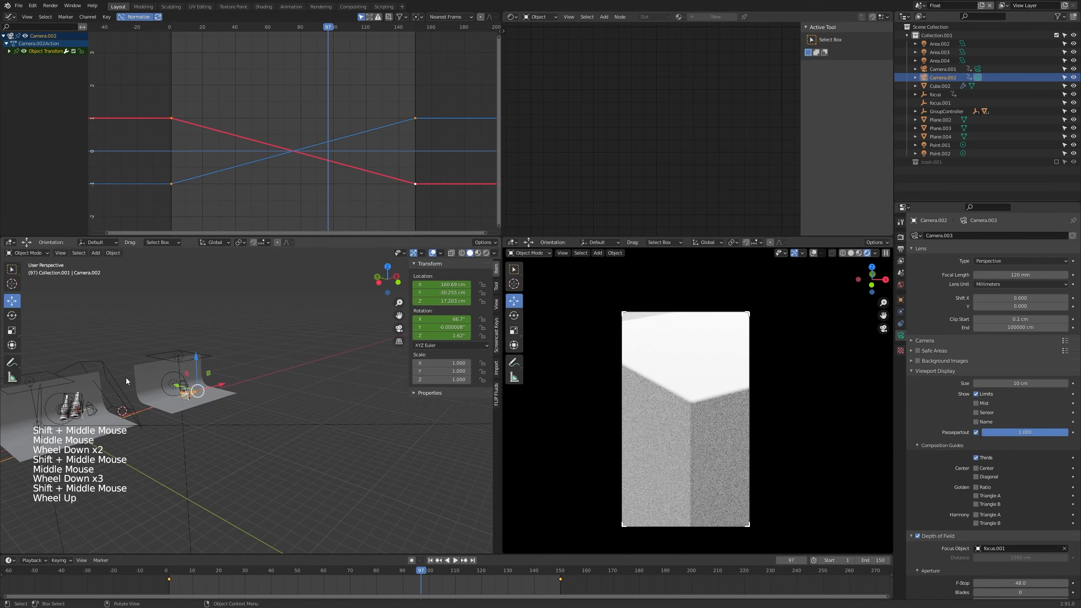
click(115, 383)
key(shift+d)
key(x)
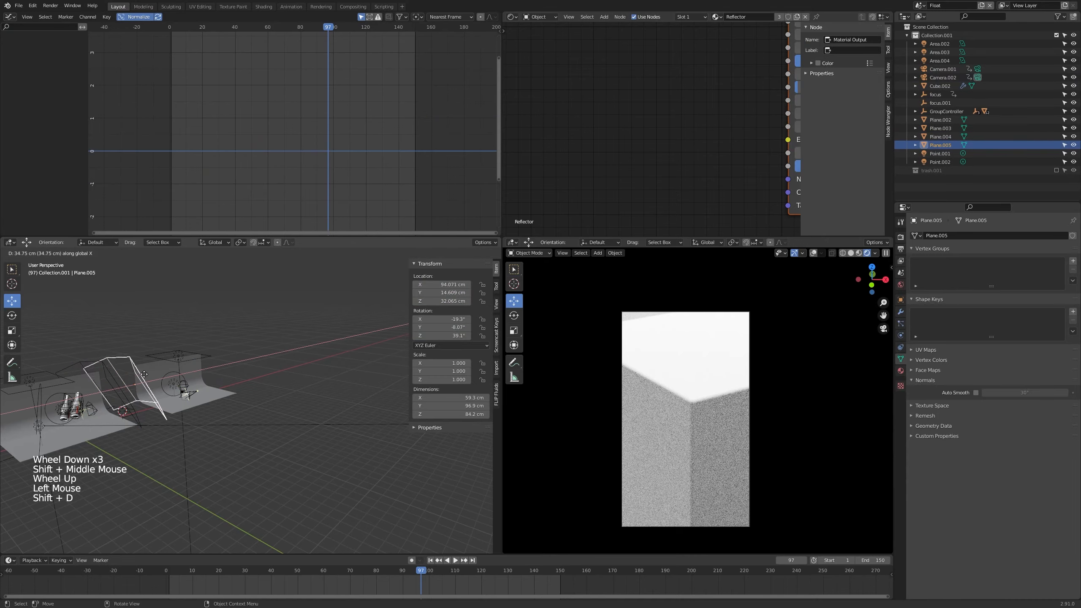
click(205, 370)
middle_drag(205, 370, 262, 366)
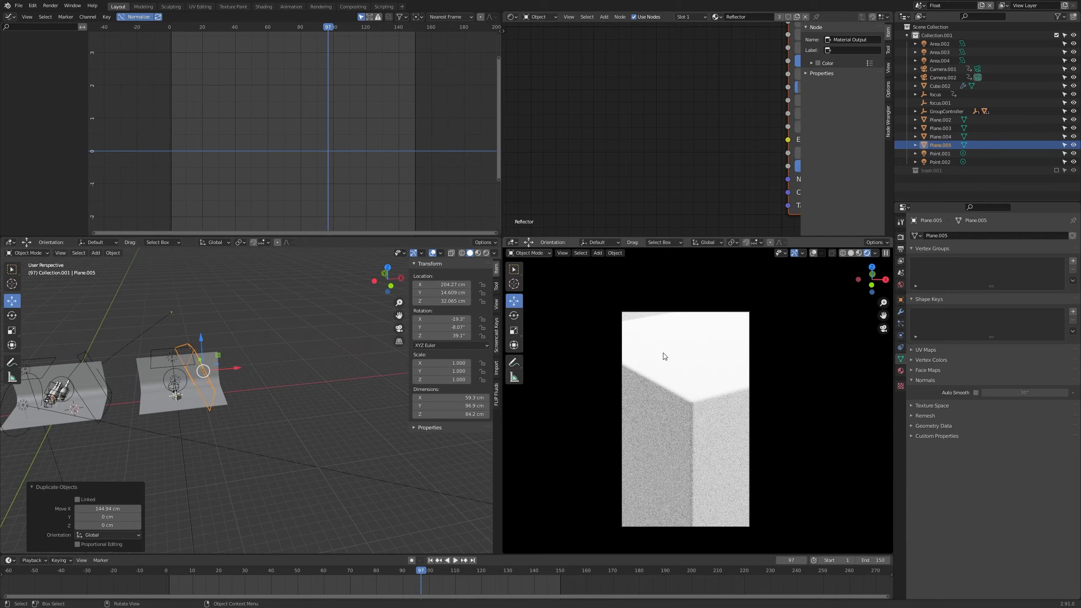
Play back the camera animation to preview the cube shot
click(172, 575)
key(space)
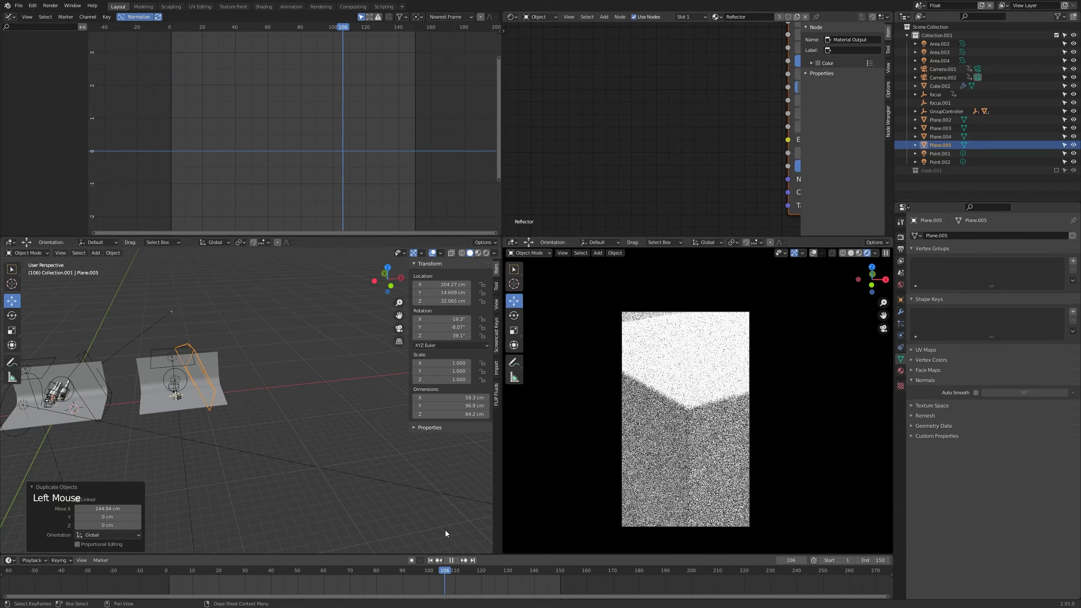
key(space)
Move the focus.001 empty to the cube's top front corner, at about X 160.3, Y -9.6, Z 9.0 cm
scroll(143, 353, up, 7)
click(142, 351)
scroll(145, 352, up, 3)
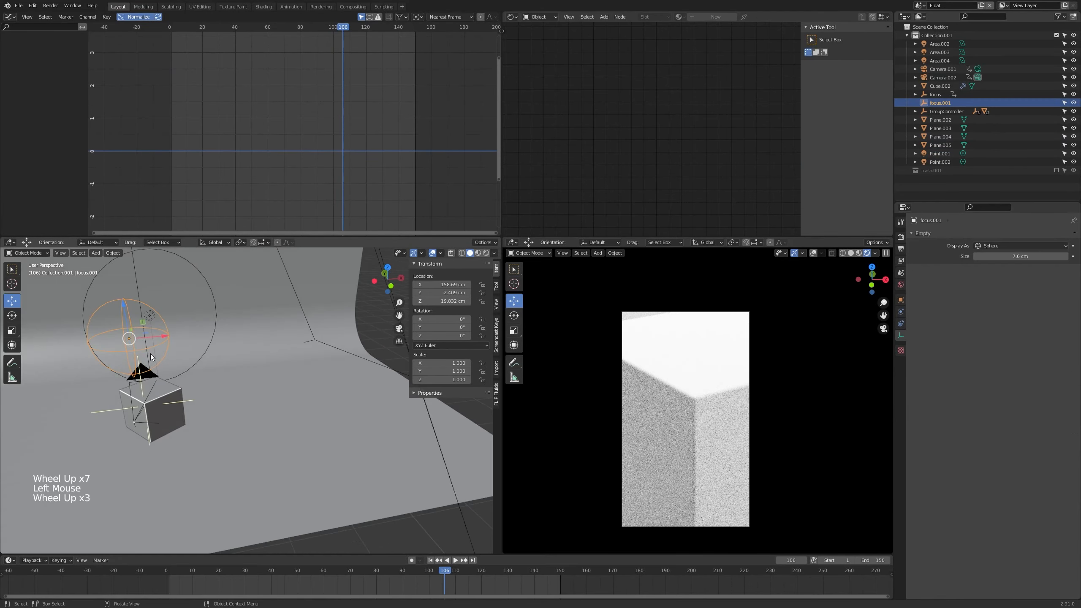
middle_drag(151, 353, 205, 370)
key(g)
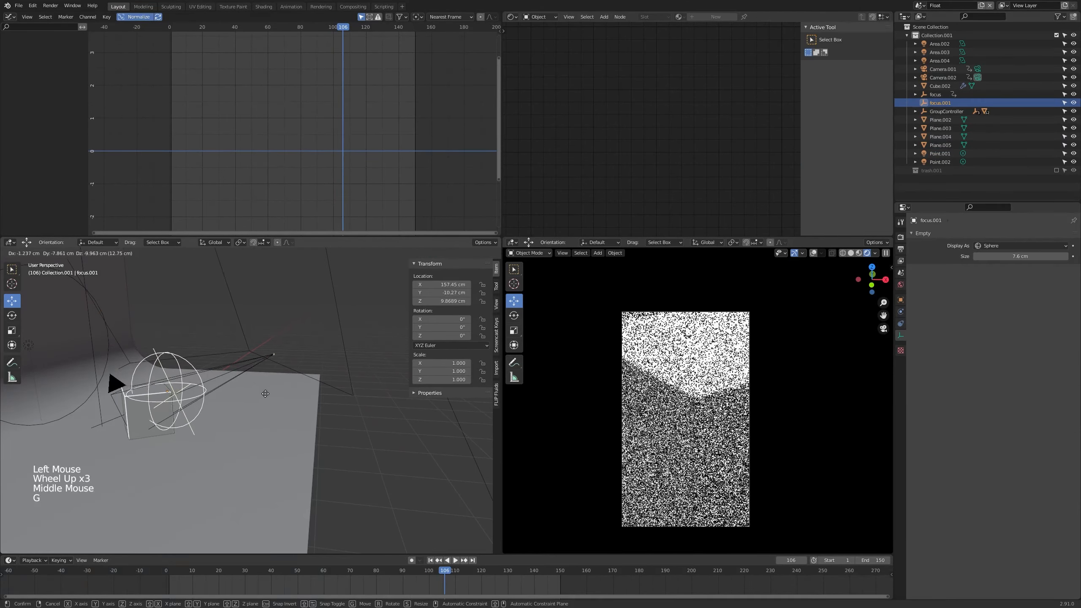
click(266, 394)
middle_drag(267, 394, 251, 417)
key(g)
click(149, 400)
key(g)
click(206, 402)
scroll(252, 417, down, 2)
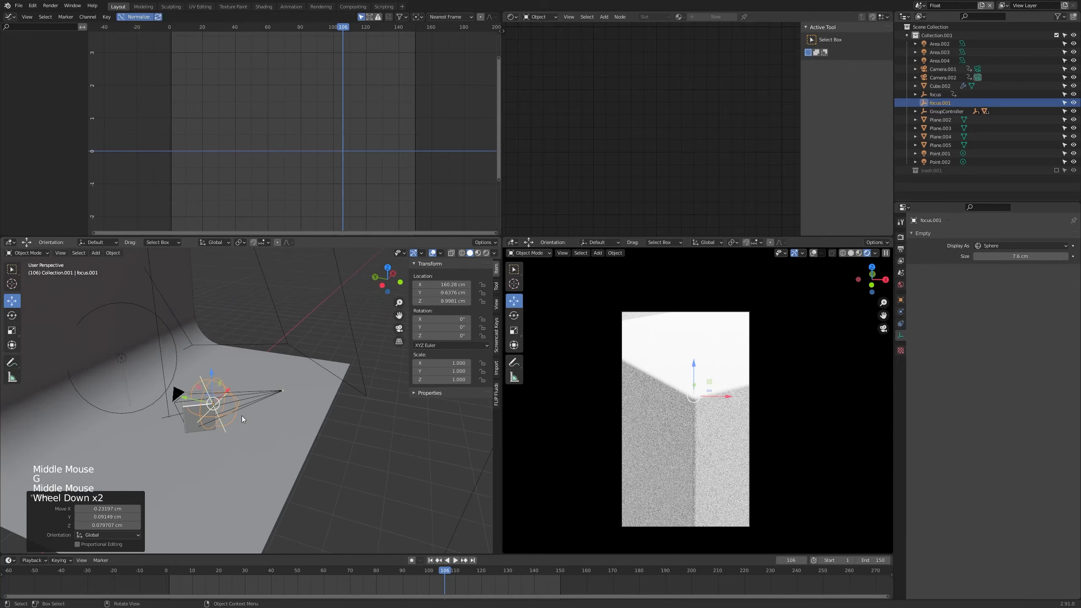
Snap the 3D cursor to the vertex at the cube's top front corner
scroll(189, 412, up, 2)
click(190, 412)
scroll(190, 412, up, 5)
key(Tab)
key(1)
click(271, 381)
key(shift+s)
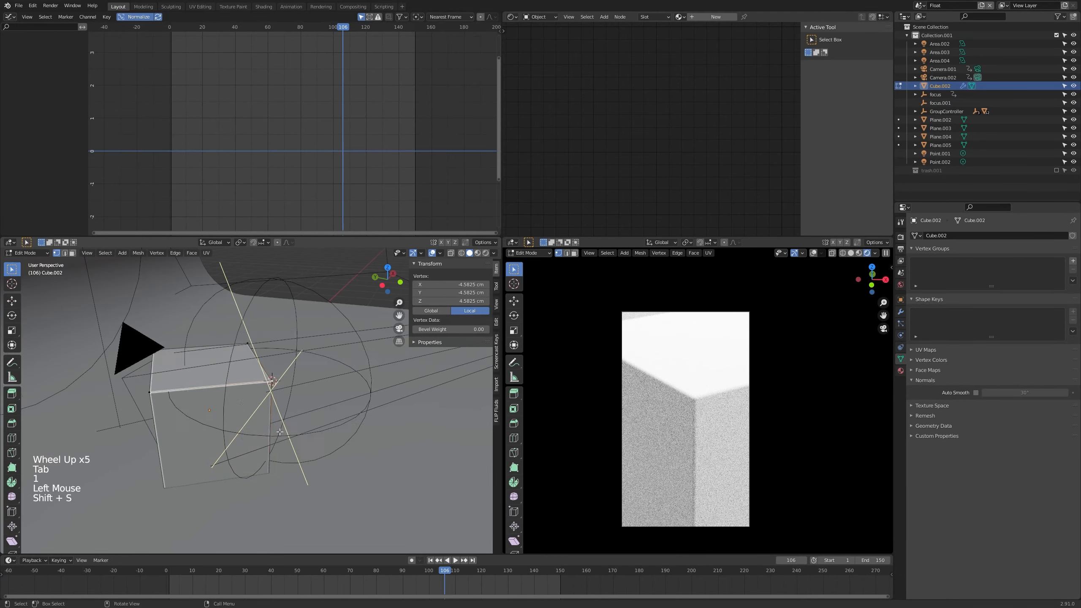
click(279, 432)
key(Tab)
Snap the focus.001 empty to the 3D cursor
click(353, 329)
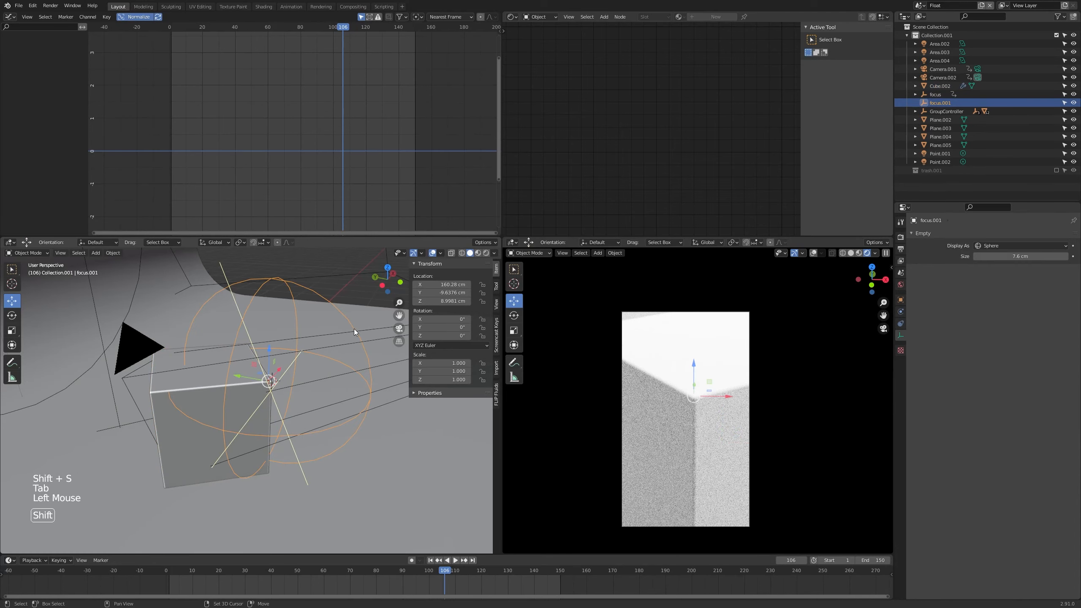
key(shift+s)
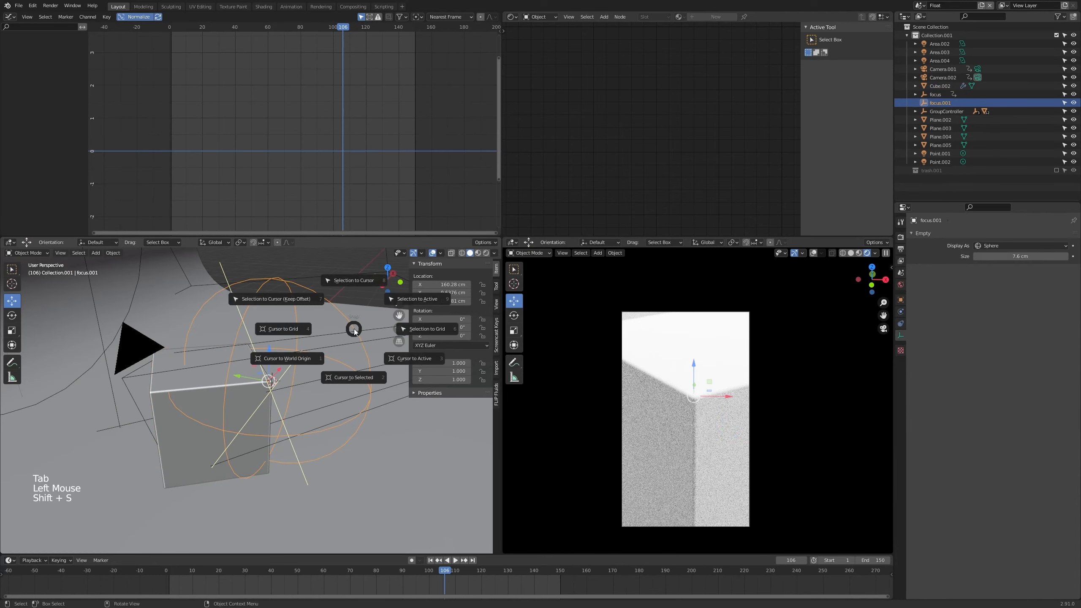
click(357, 285)
mouse_move(336, 362)
middle_down()
mouse_move(321, 388)
mouse_move(347, 362)
mouse_move(340, 369)
middle_up()
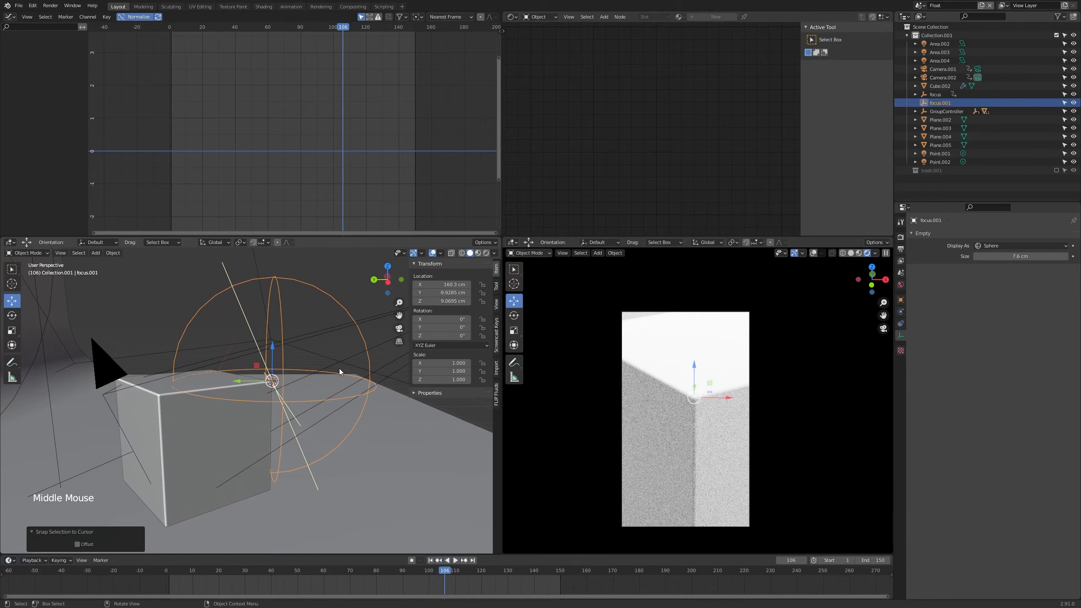
Examine the focus on the cube's front corner in the rendered view and open the cube's Bevel modifier settings
scroll(662, 405, up, 4)
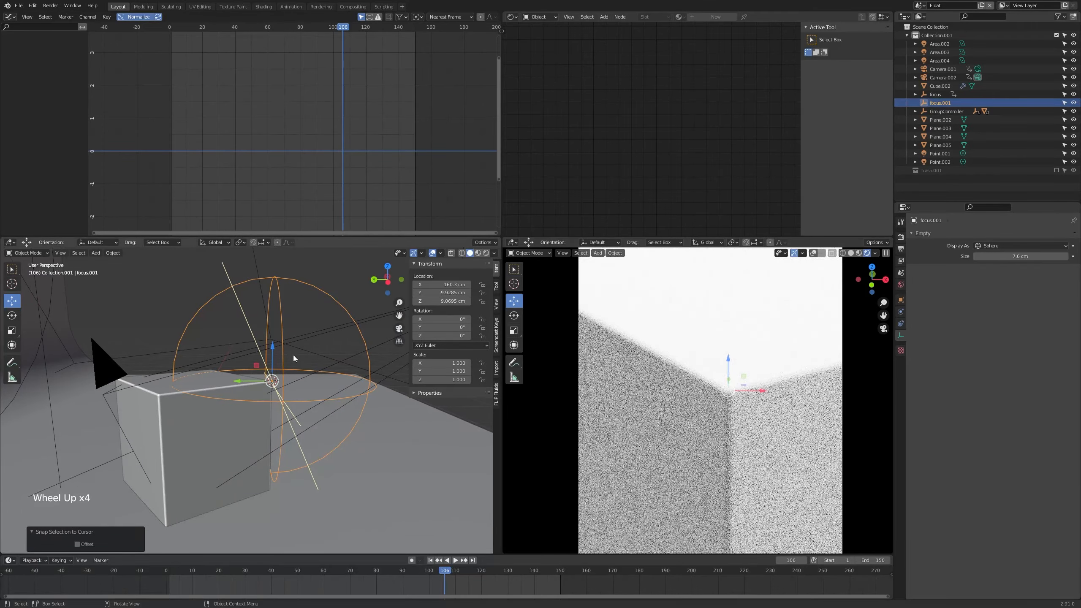
scroll(326, 337, down, 3)
click(326, 336)
shift+middle_drag(326, 337, 333, 358)
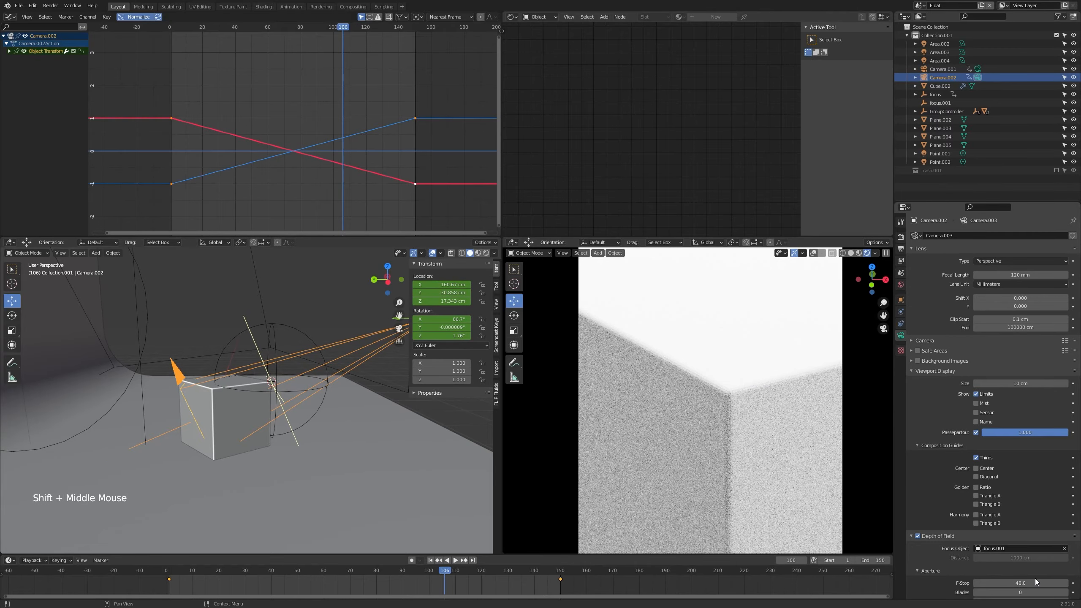
click(767, 435)
scroll(738, 404, up, 3)
scroll(736, 408, up, 2)
right_click(731, 411)
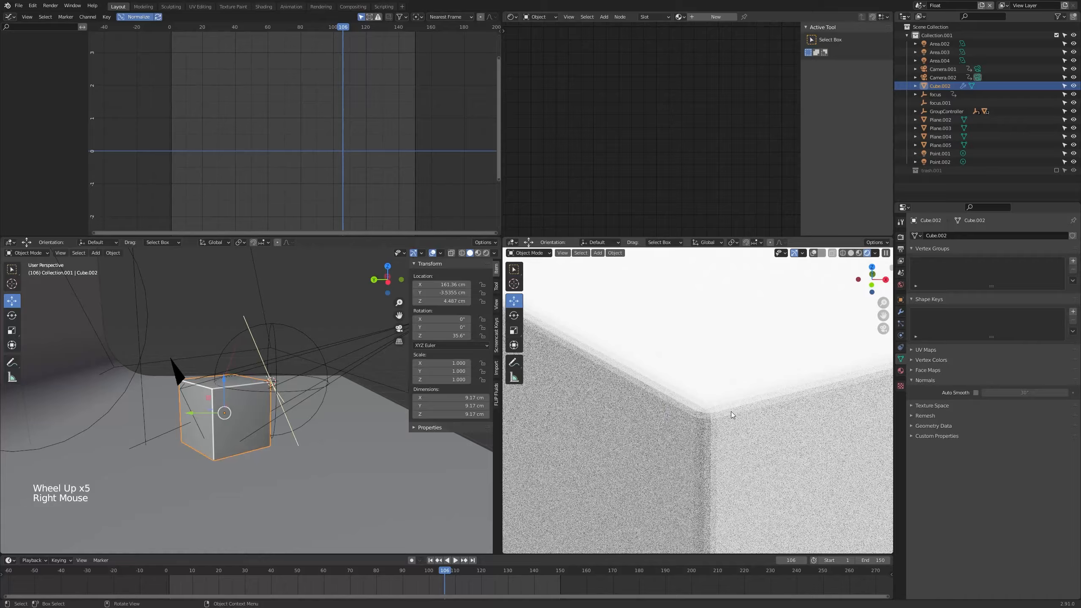
click(901, 314)
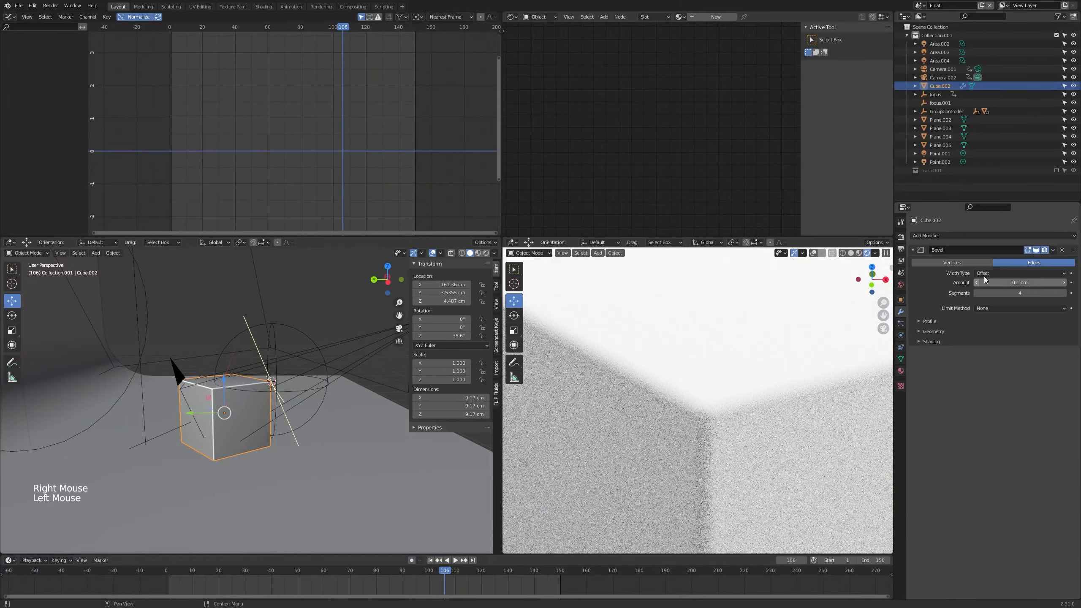
Set the depth-of-field F-Stop of Camera.002 to 119.6
click(179, 422)
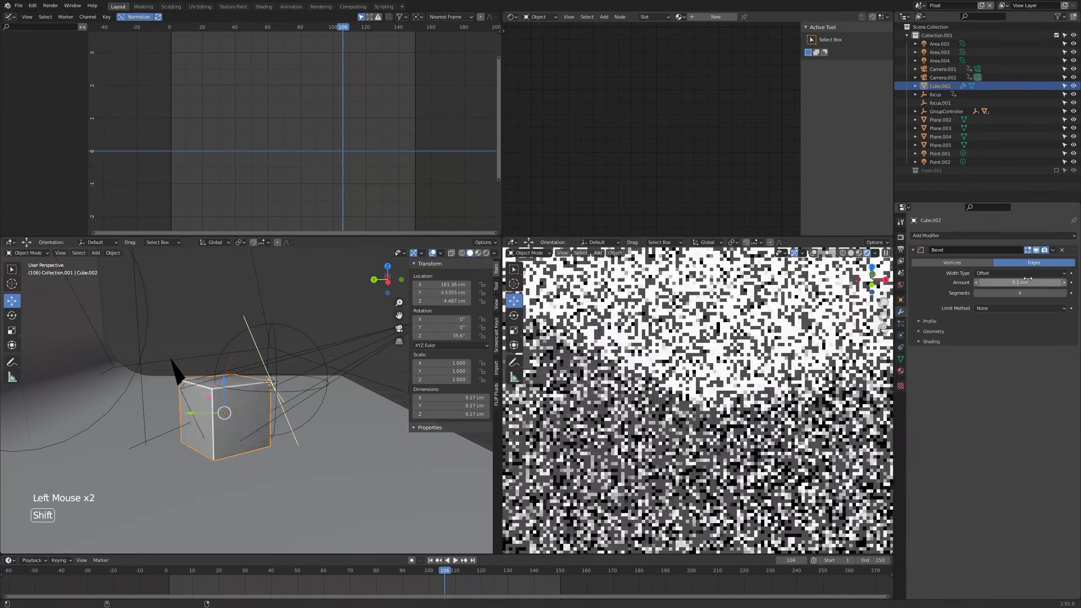
click(350, 352)
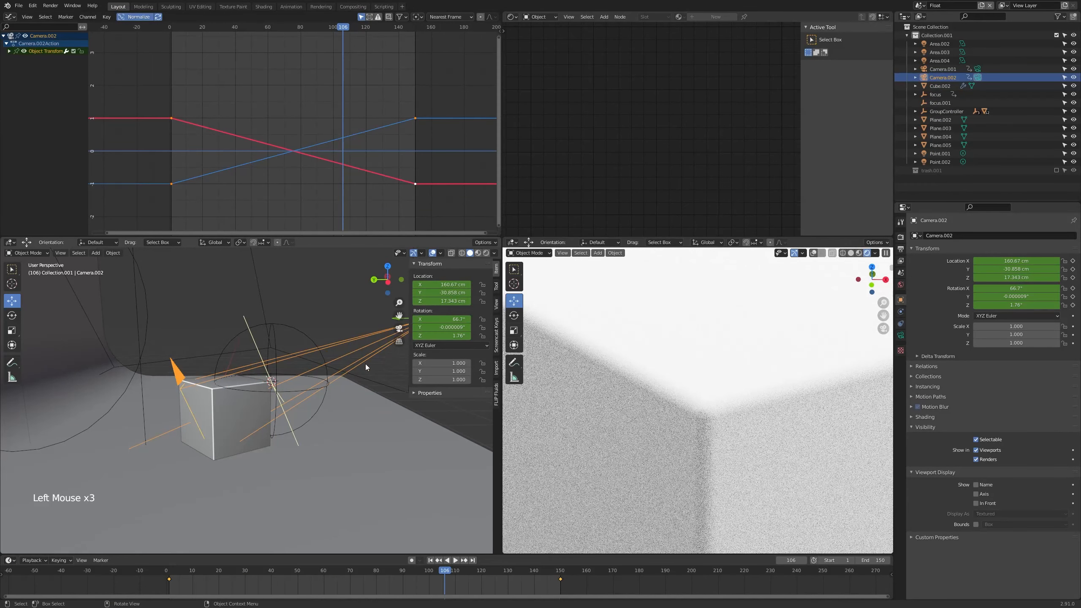
click(901, 336)
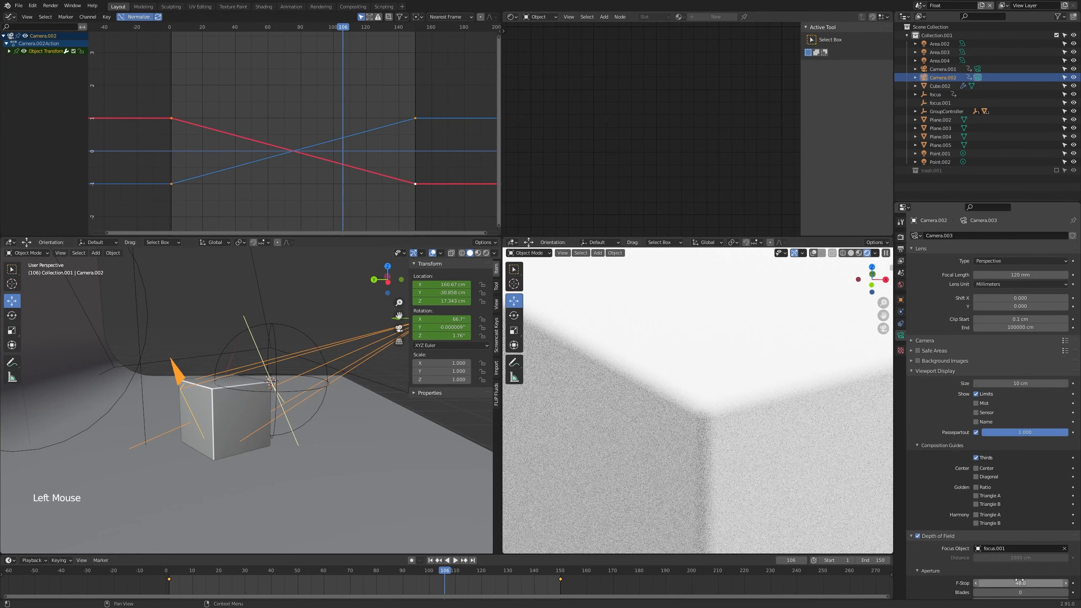
mouse_move(1019, 582)
mouse_down()
mouse_move(934, 582)
mouse_move(1013, 583)
mouse_up()
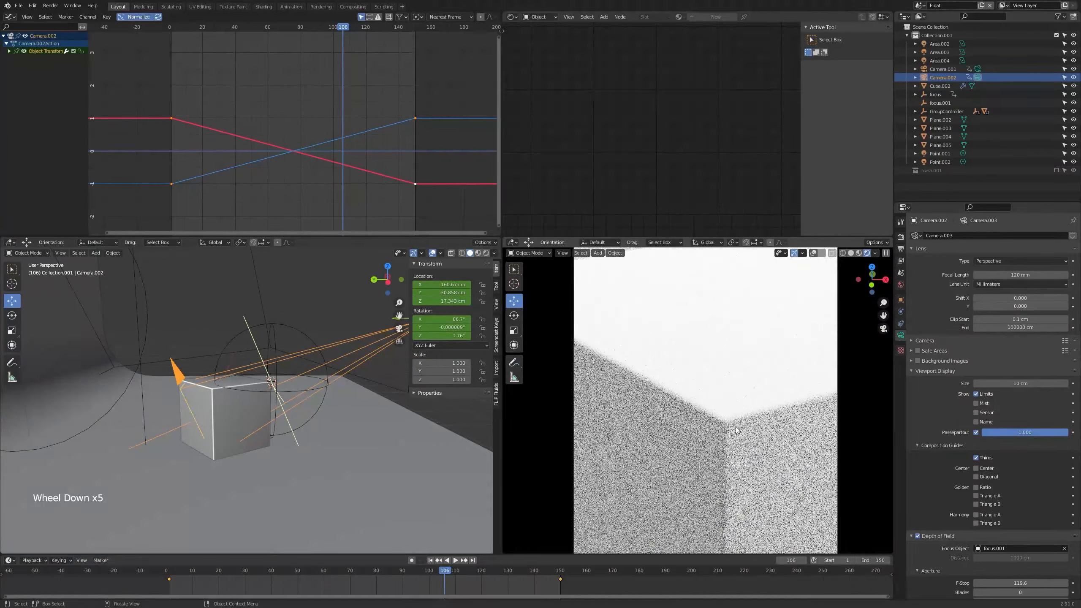
middle_drag(334, 401, 356, 375)
scroll(316, 449, down, 2)
click(327, 371)
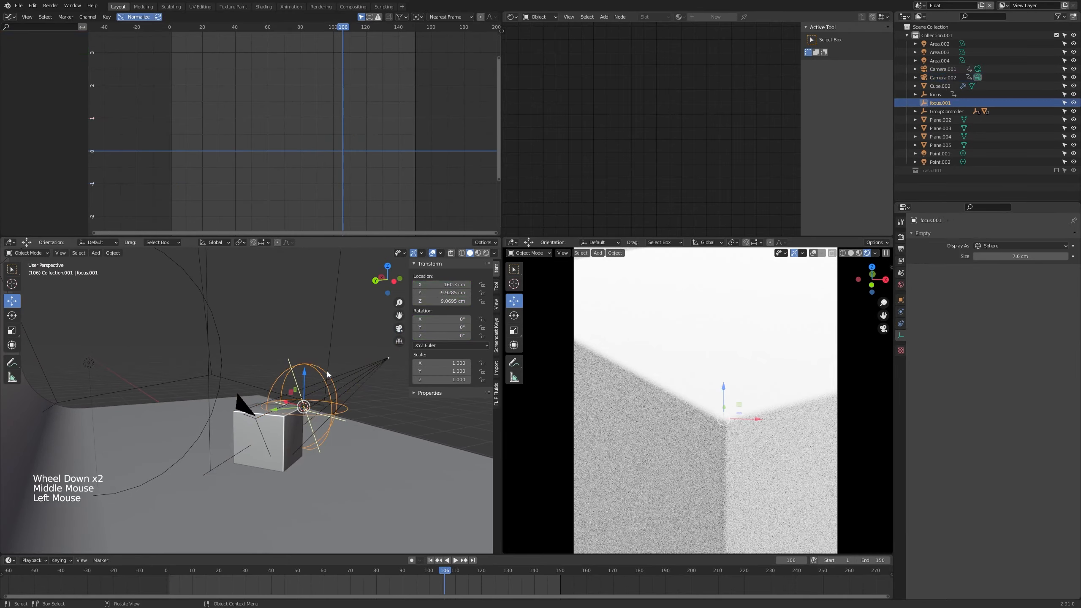
key(g)
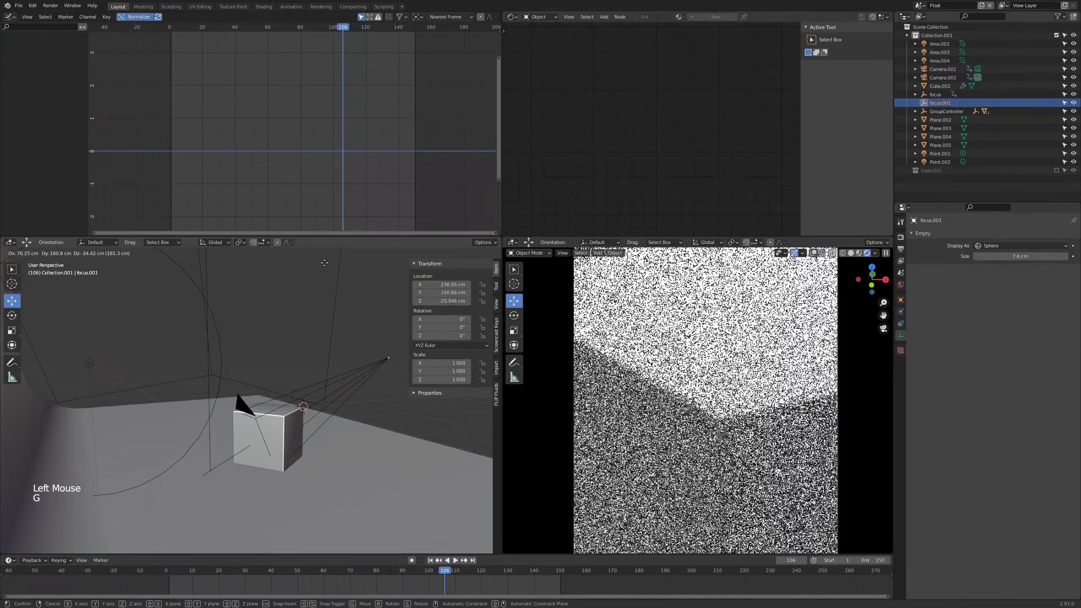
key(Escape)
click(347, 367)
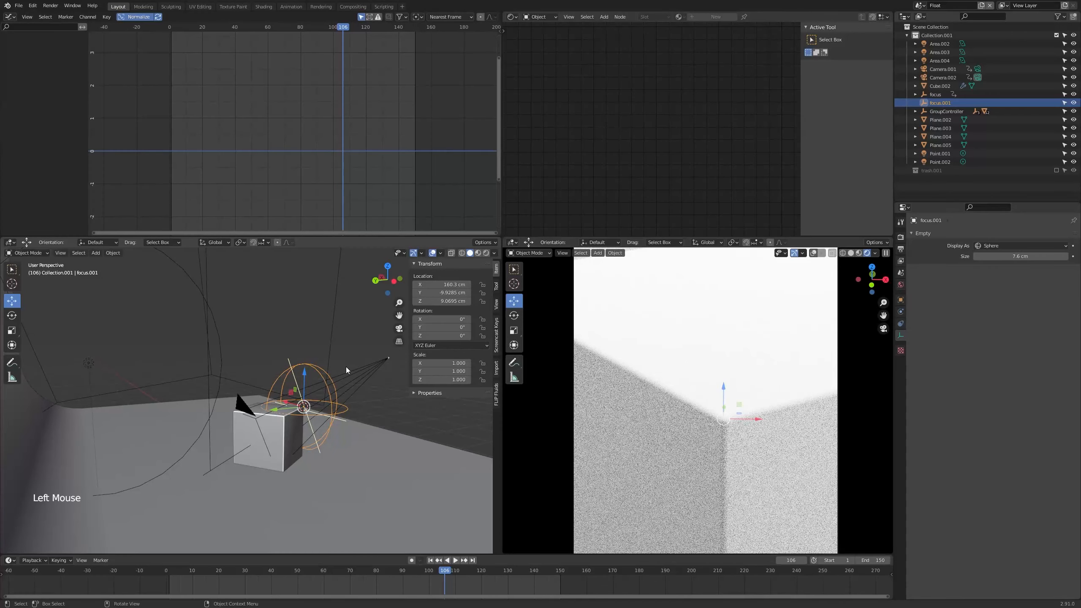
click(351, 373)
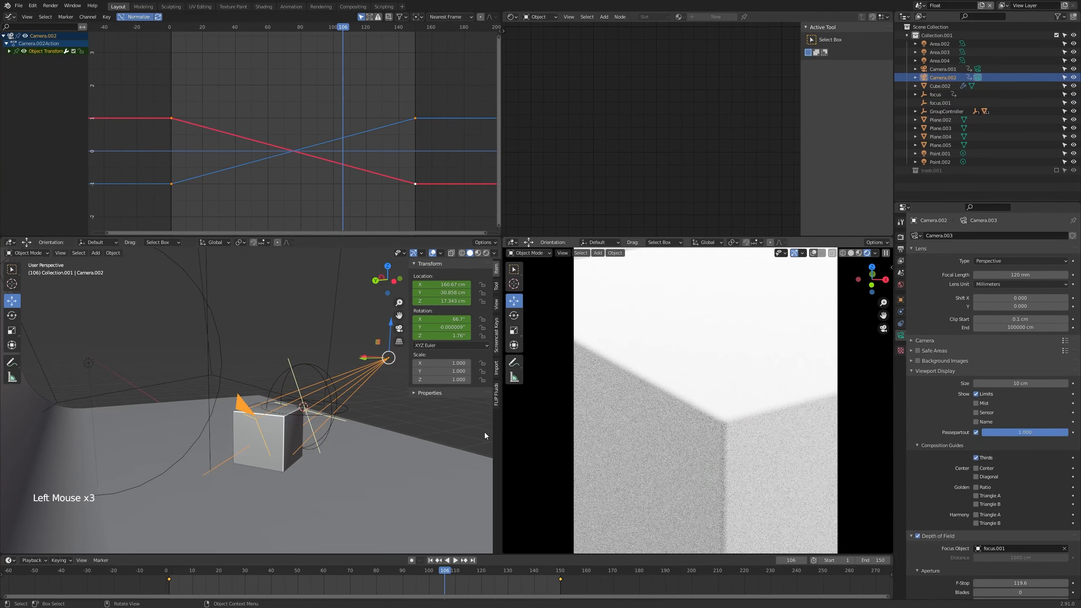
click(322, 371)
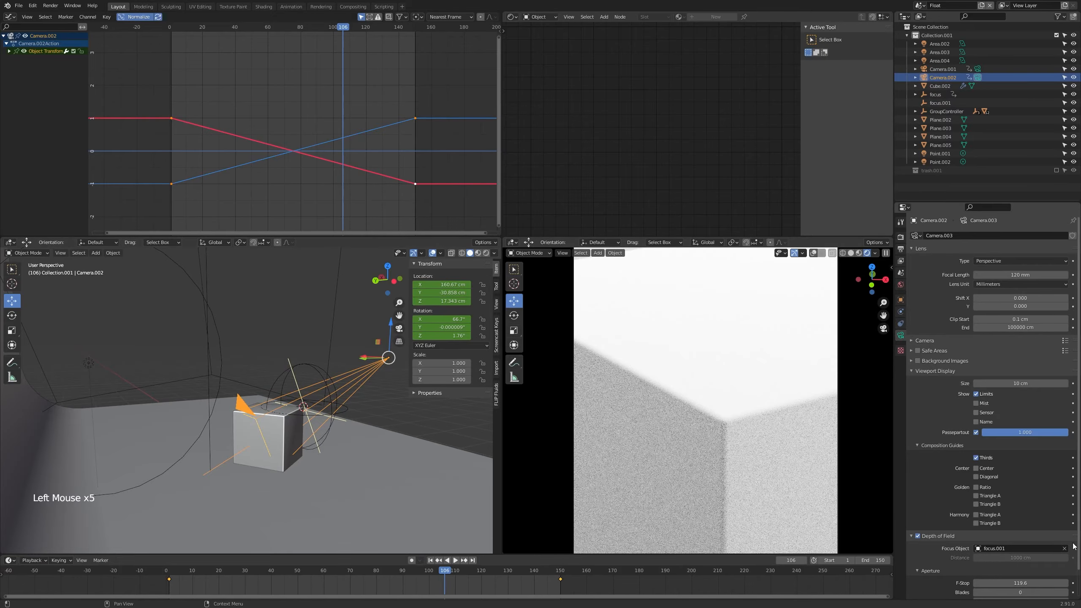
Try F-Stop values of 0.1 and 128.0 for the depth of field of Camera.002
drag(1022, 584, 978, 583)
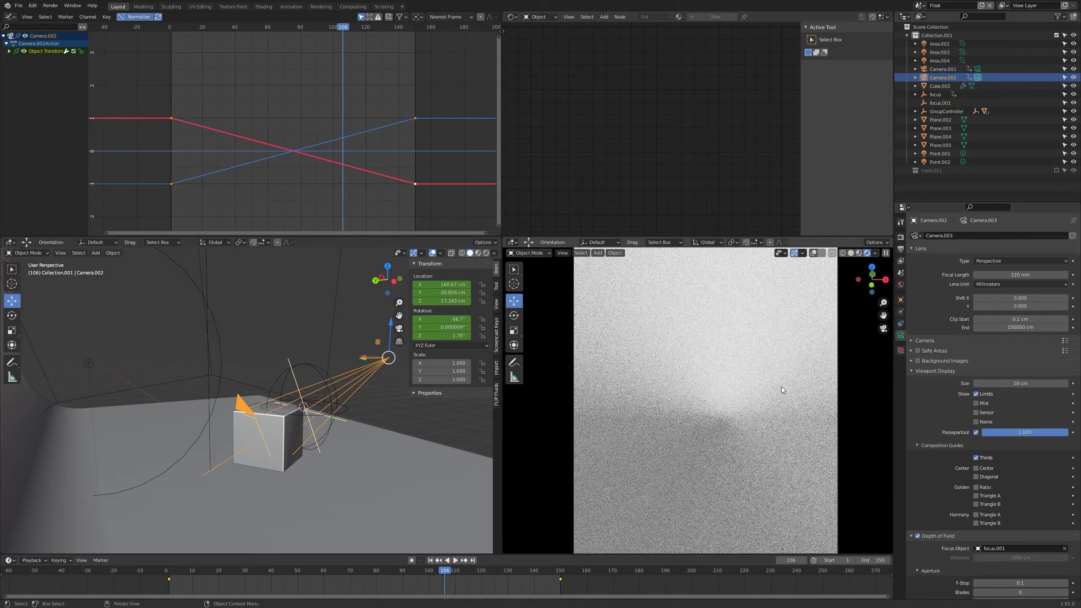
scroll(1038, 392, down, 3)
scroll(464, 440, down, 1)
middle_drag(464, 440, 303, 436)
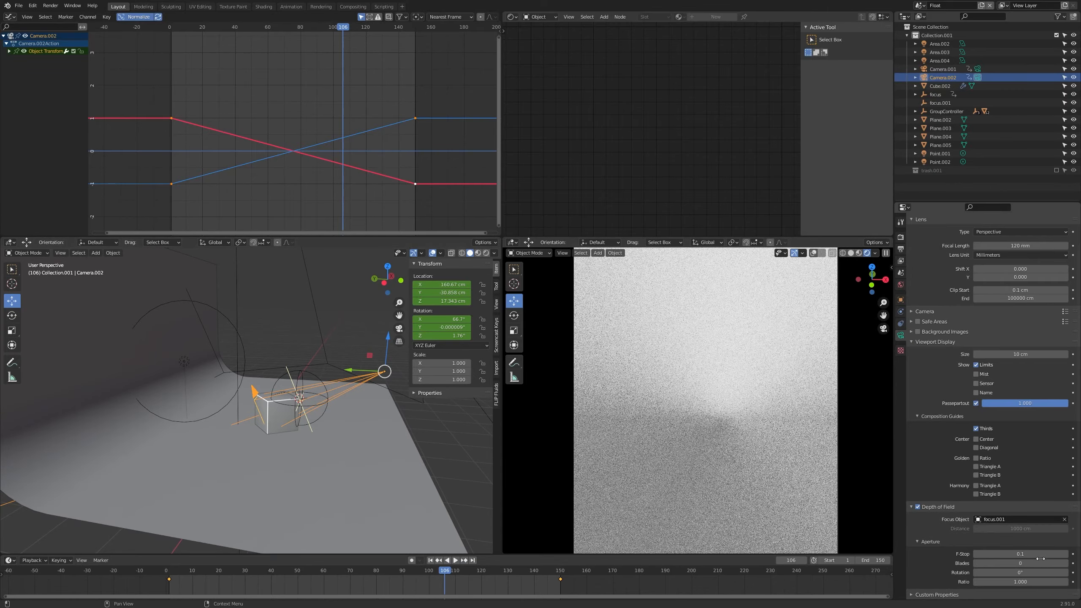
drag(1040, 554, 1069, 553)
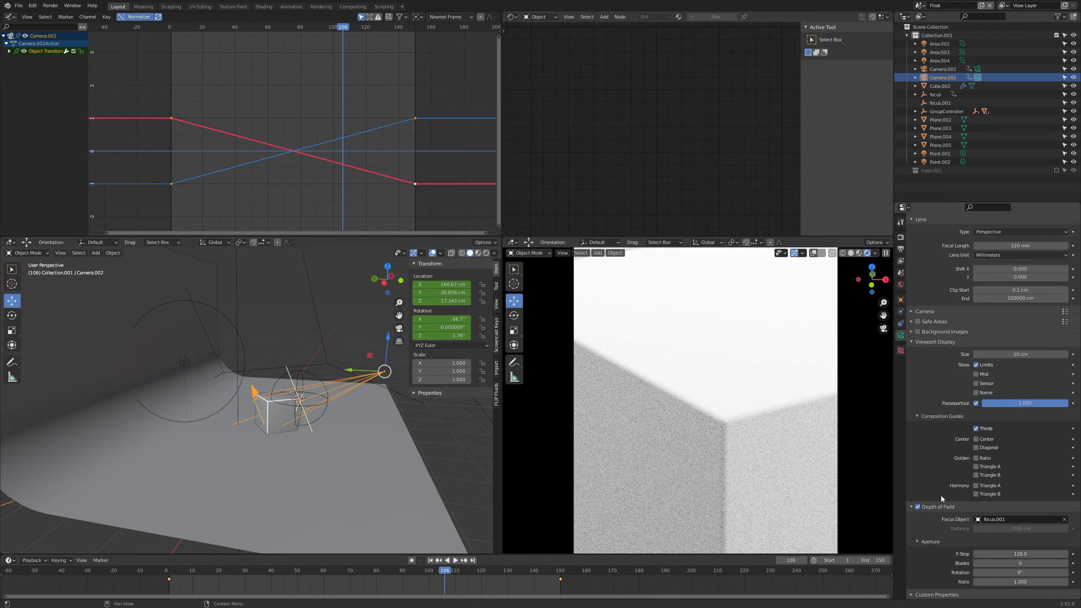
scroll(680, 394, up, 7)
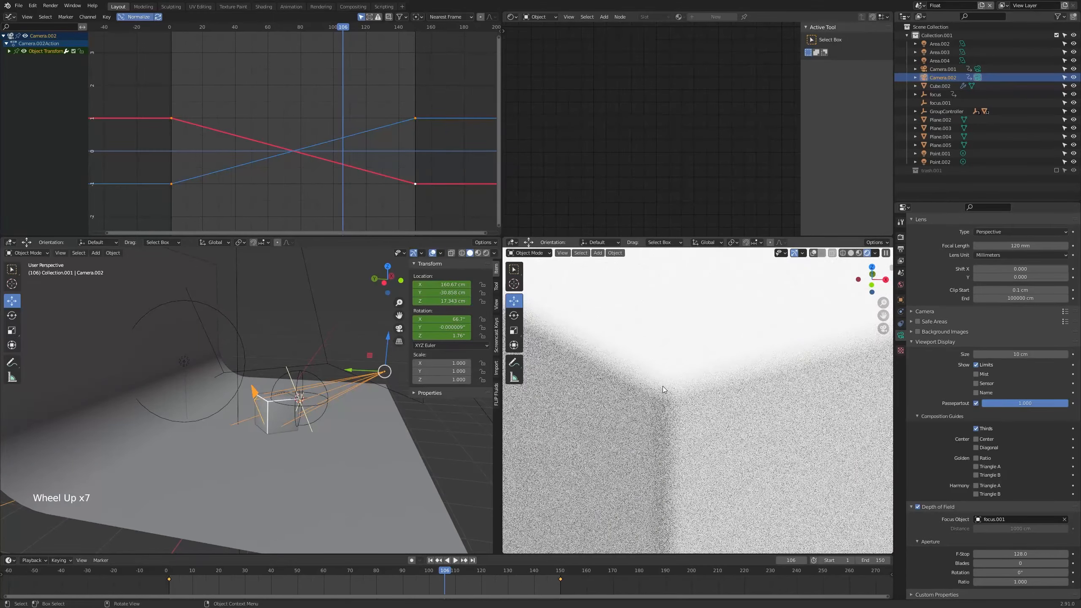
Reduce the bevel amount on the cube's Bevel modifier to 0.01 cm
click(642, 413)
right_click(642, 413)
click(641, 414)
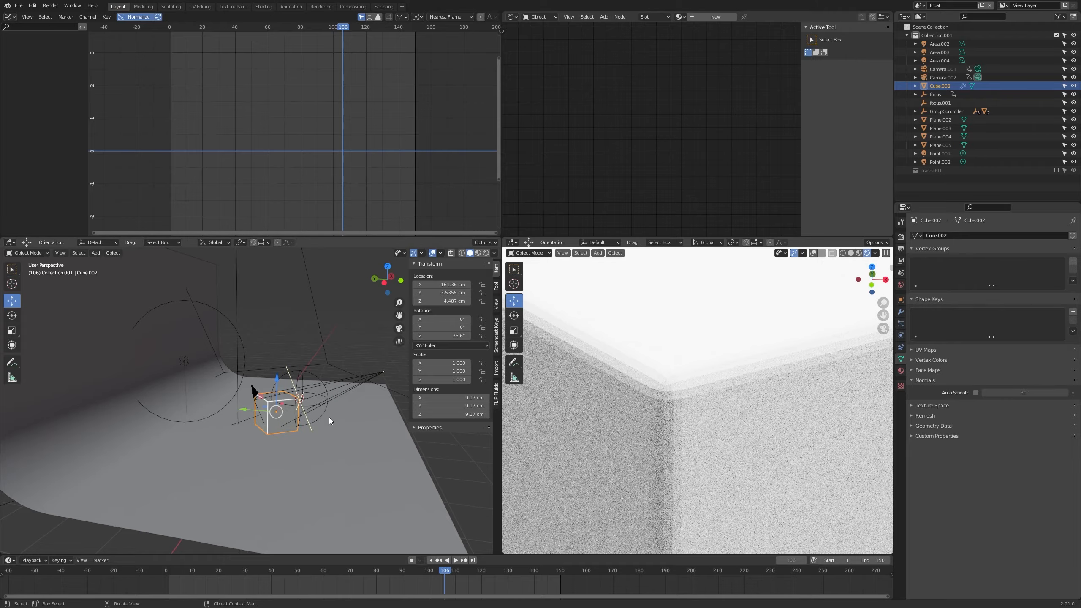
scroll(857, 363, down, 3)
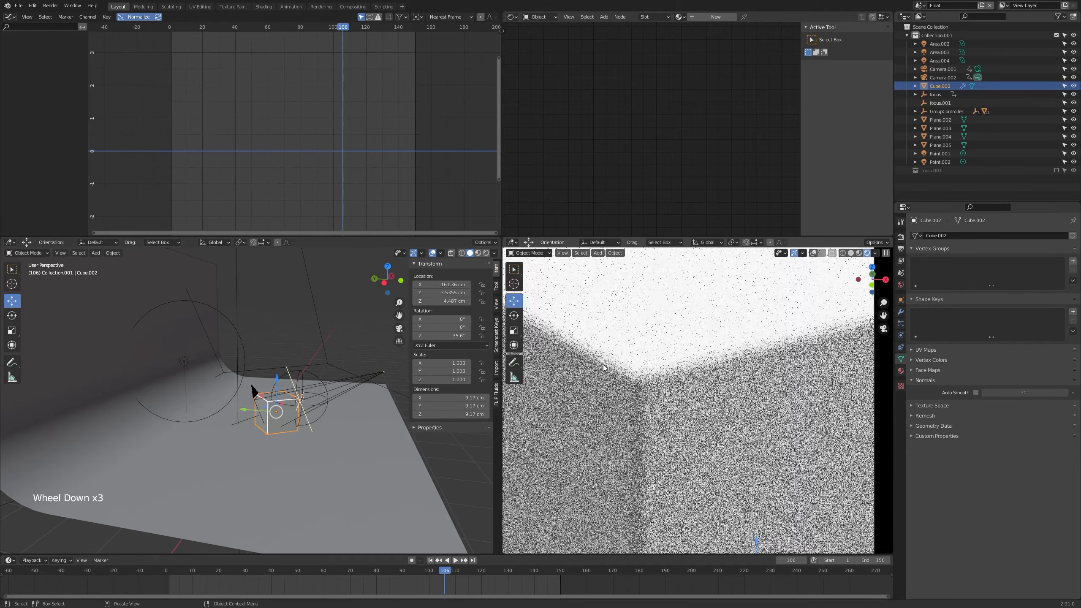
click(900, 312)
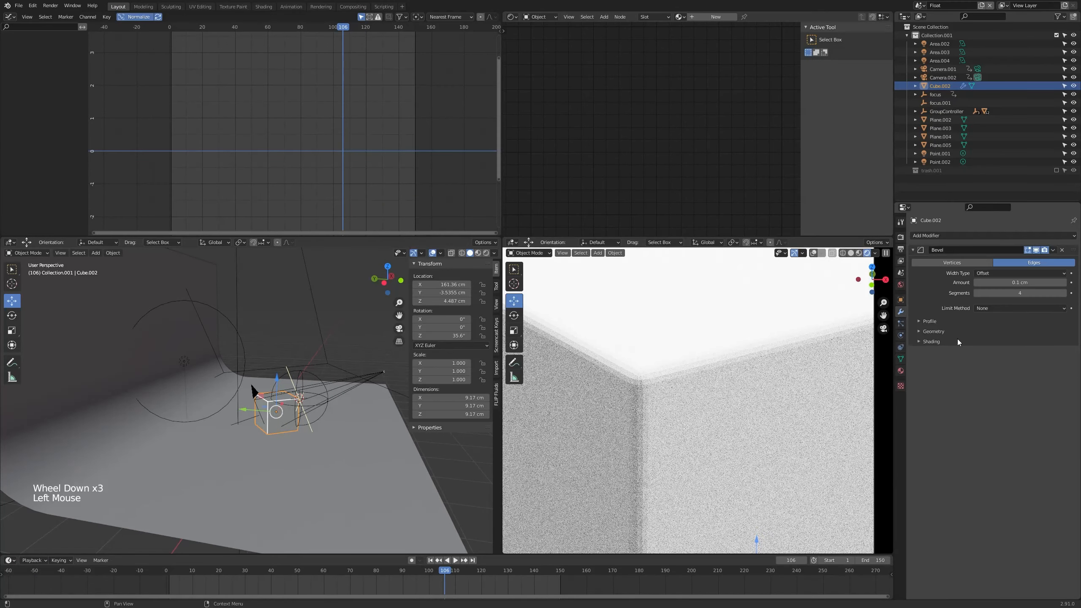
double_click(1026, 283)
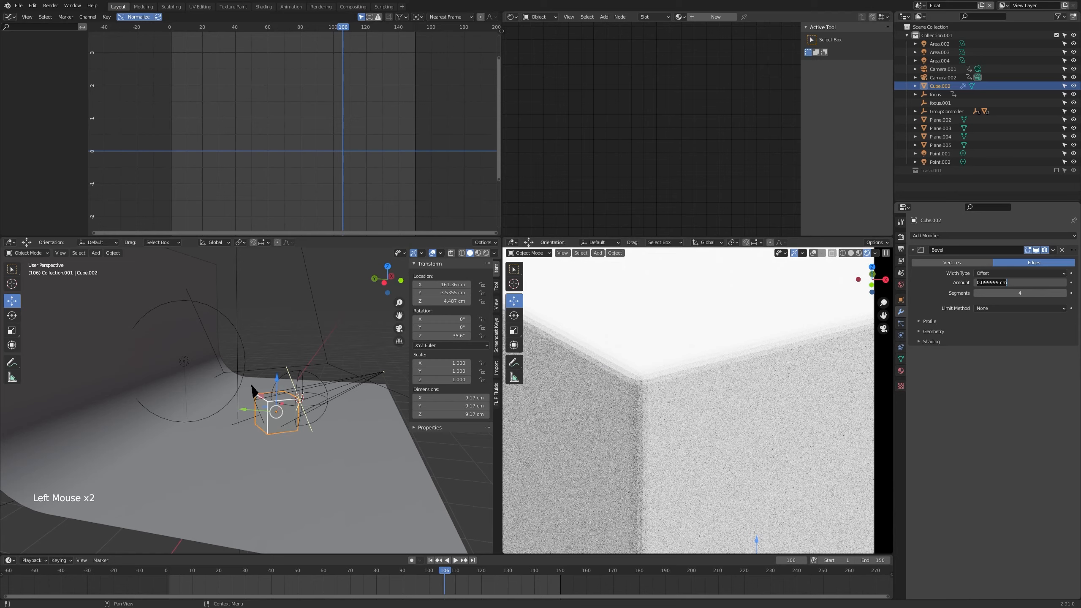
drag(983, 283, 1002, 284)
text(1)
key(Return)
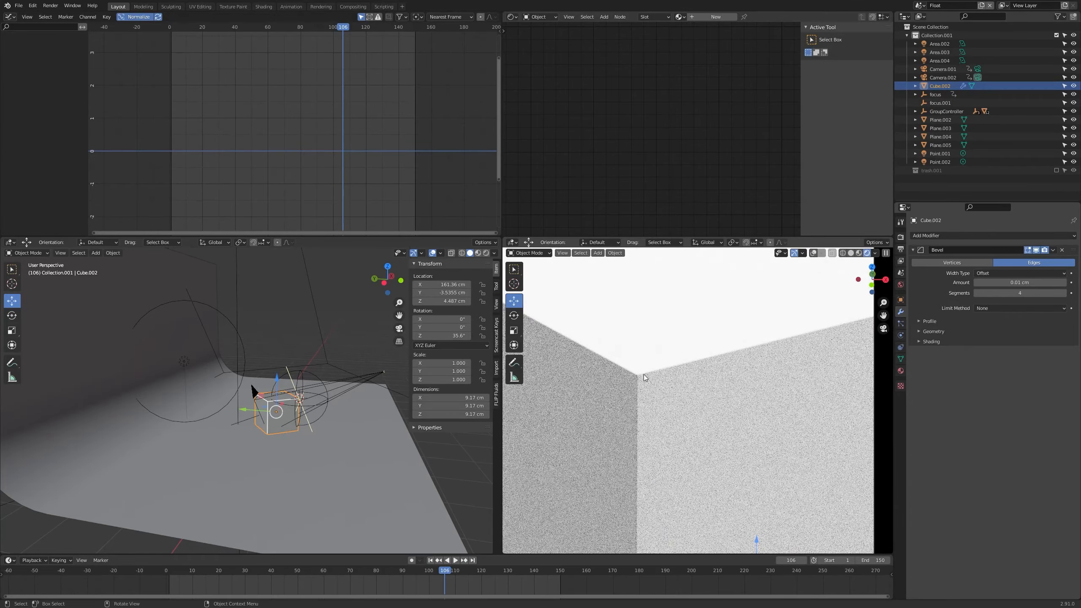
Set the depth-of-field F-Stop of Camera.002 to 5.0
scroll(644, 374, down, 4)
shift+middle_drag(644, 375, 659, 379)
click(345, 382)
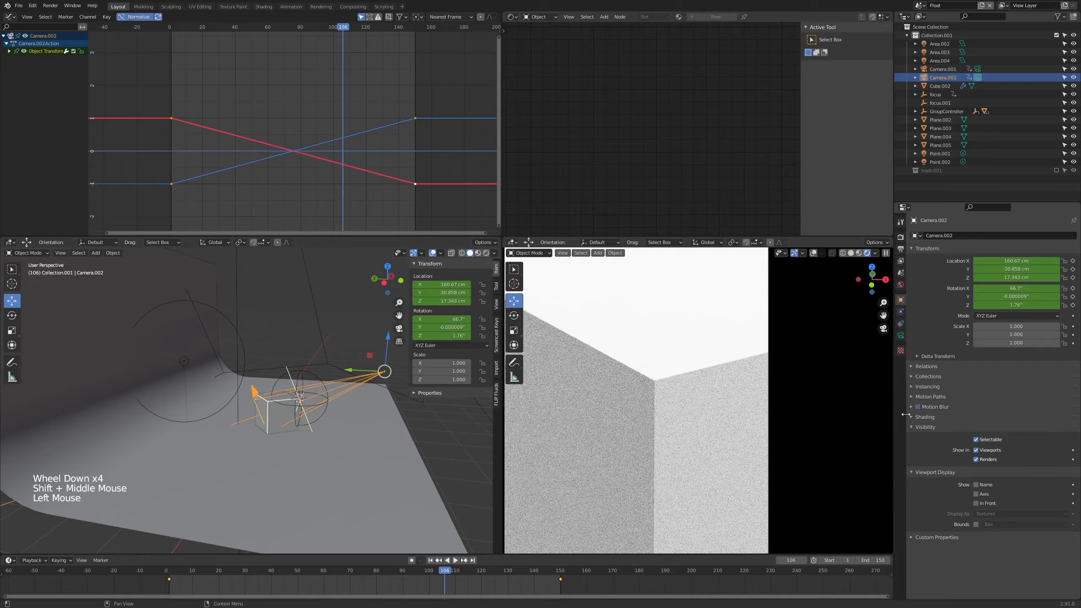
click(901, 335)
scroll(687, 396, down, 1)
scroll(687, 395, down, 1)
drag(1034, 583, 938, 584)
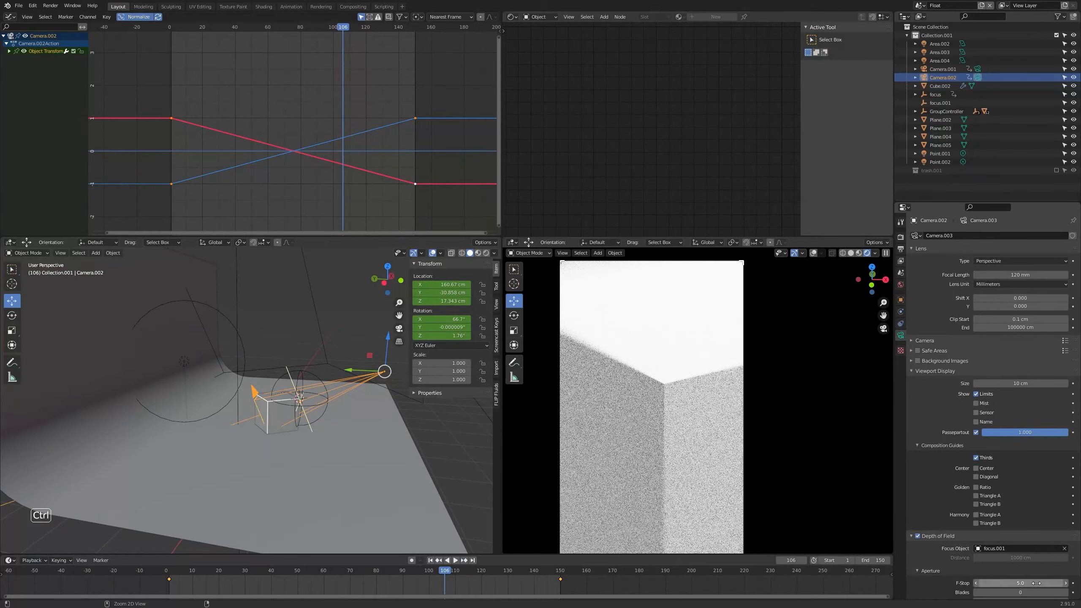
Scrub through the camera animation to frame 138 and check the blur around the cube's corner
scroll(687, 382, up, 3)
shift+scroll(675, 417, down, 1)
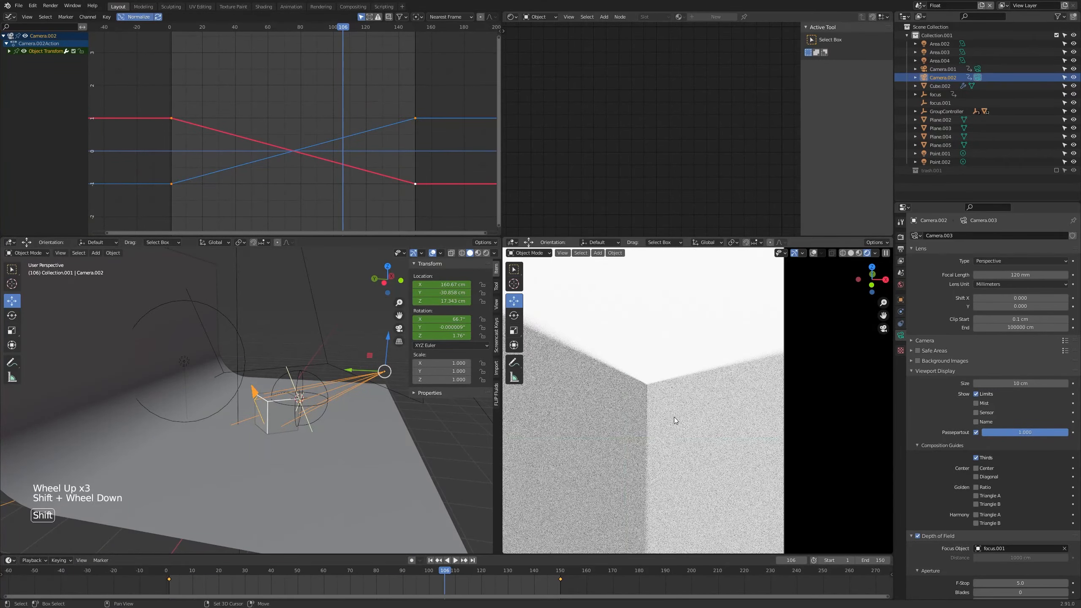
shift+middle_drag(674, 417, 678, 416)
drag(172, 573, 399, 524)
scroll(569, 405, down, 4)
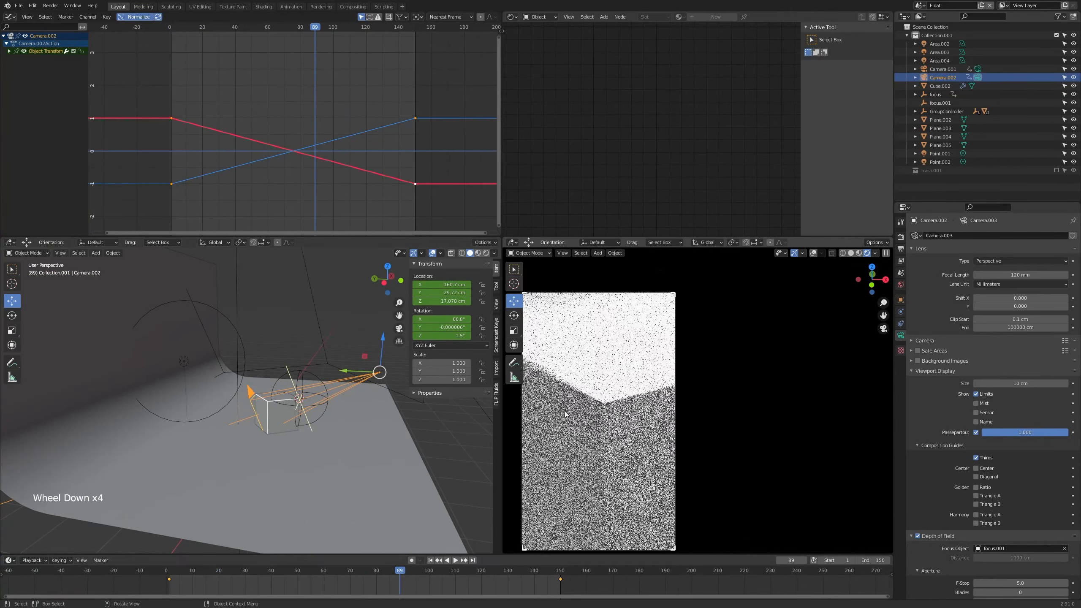
drag(408, 572, 529, 571)
click(320, 378)
key(g)
key(z)
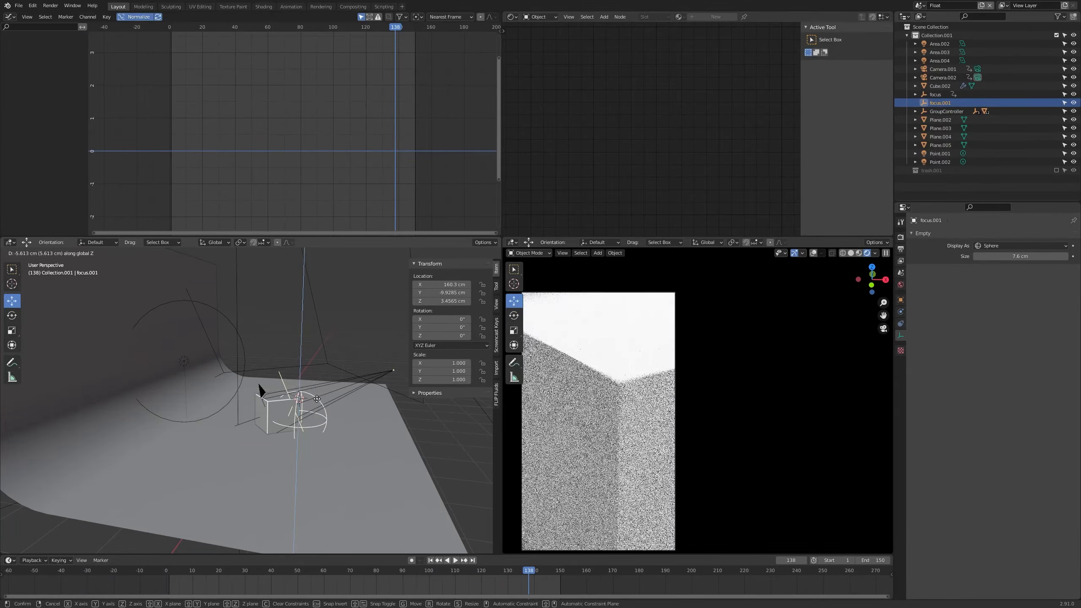
click(316, 412)
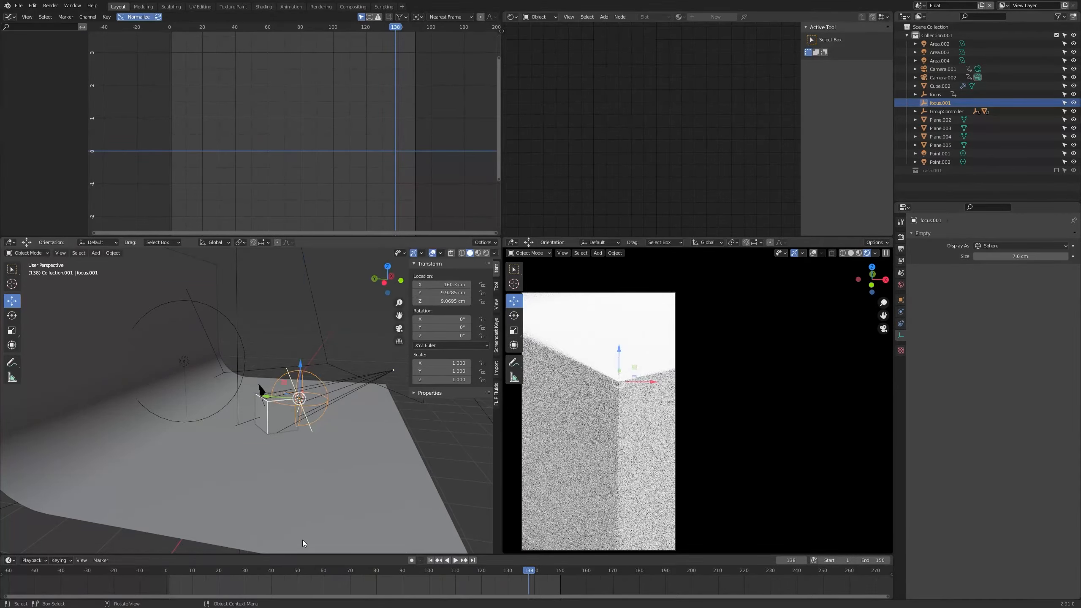
Play and scrub the shot through to frame 150 to review the depth of field over the whole camera move
drag(181, 571, 500, 570)
key(space)
scroll(657, 420, down, 2)
shift+middle_drag(662, 415, 674, 402)
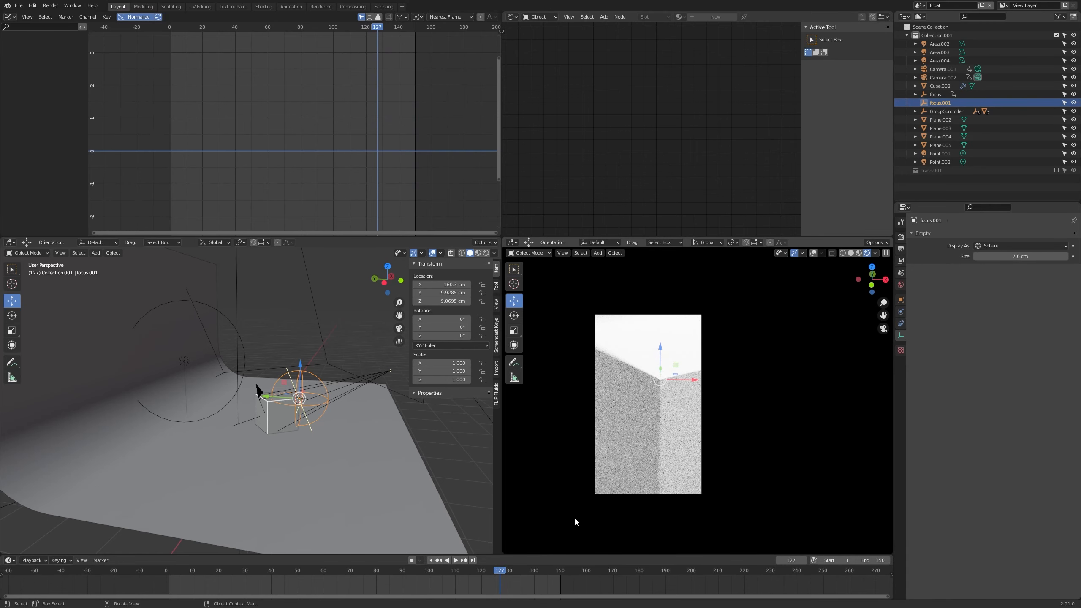
drag(551, 571, 559, 574)
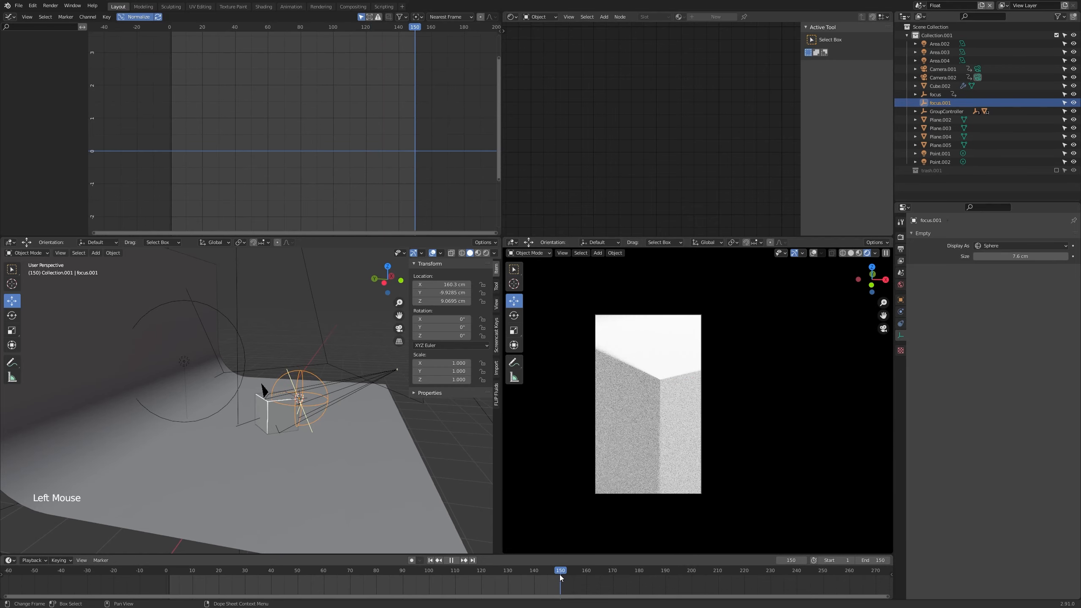